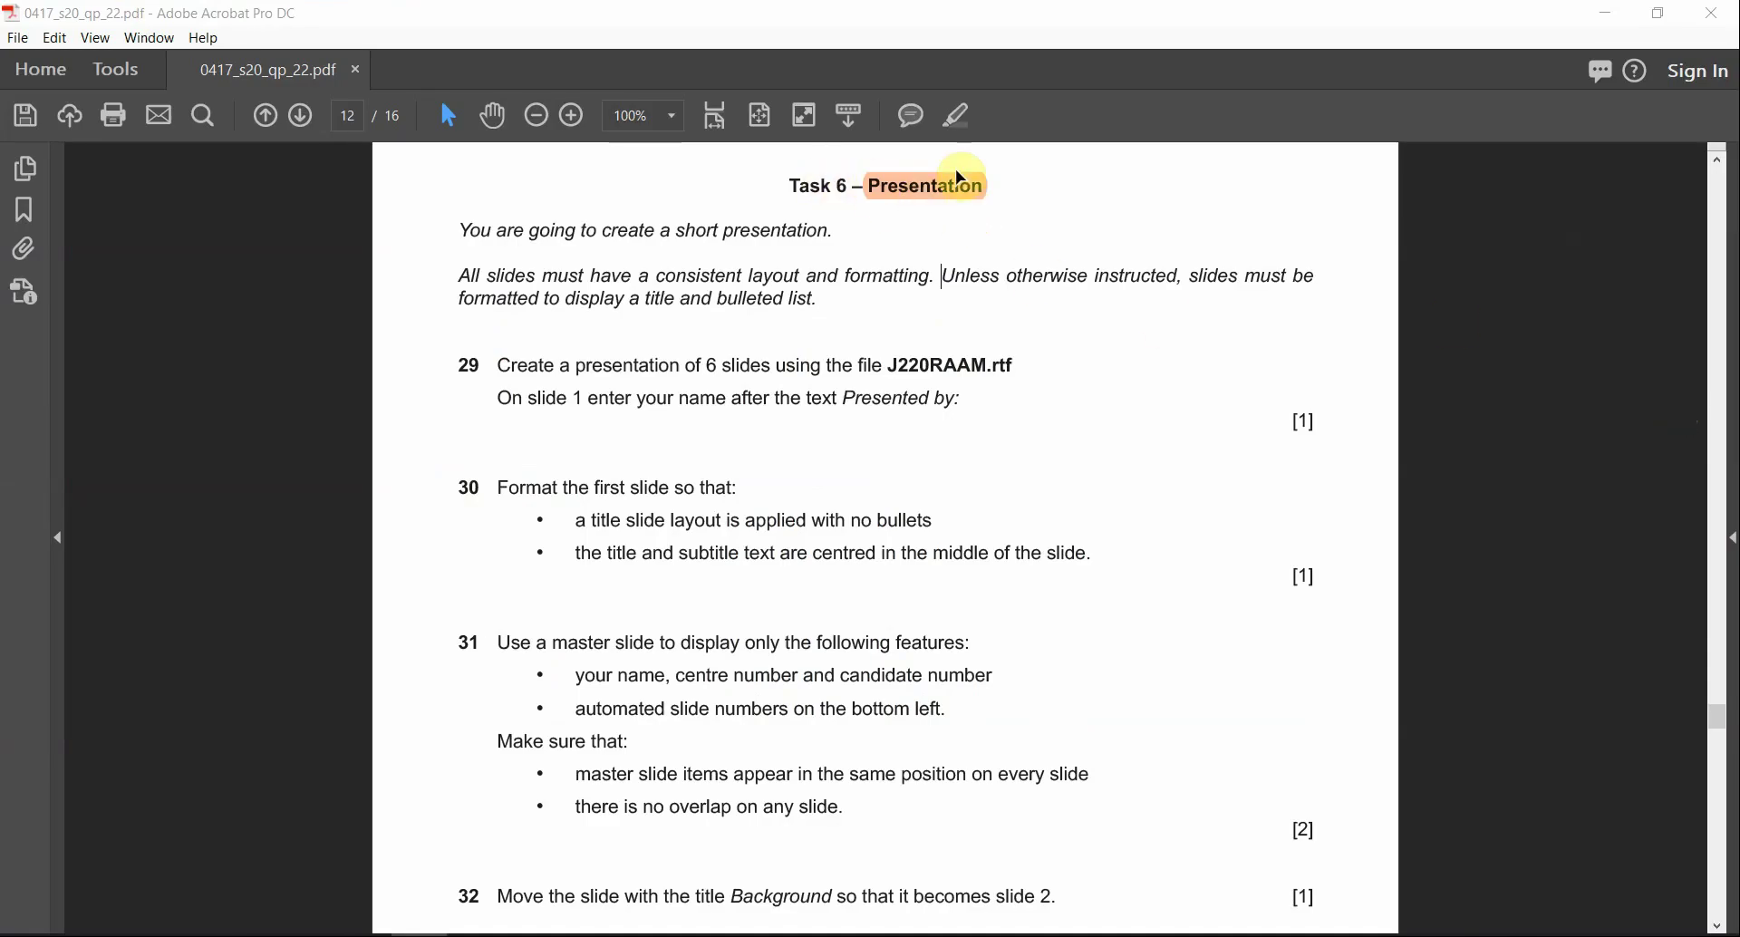
Step: Read the Task 6 introduction and question 29 in the exam paper, highlighting the file name J220RAAM.rtf
double_click(788, 182)
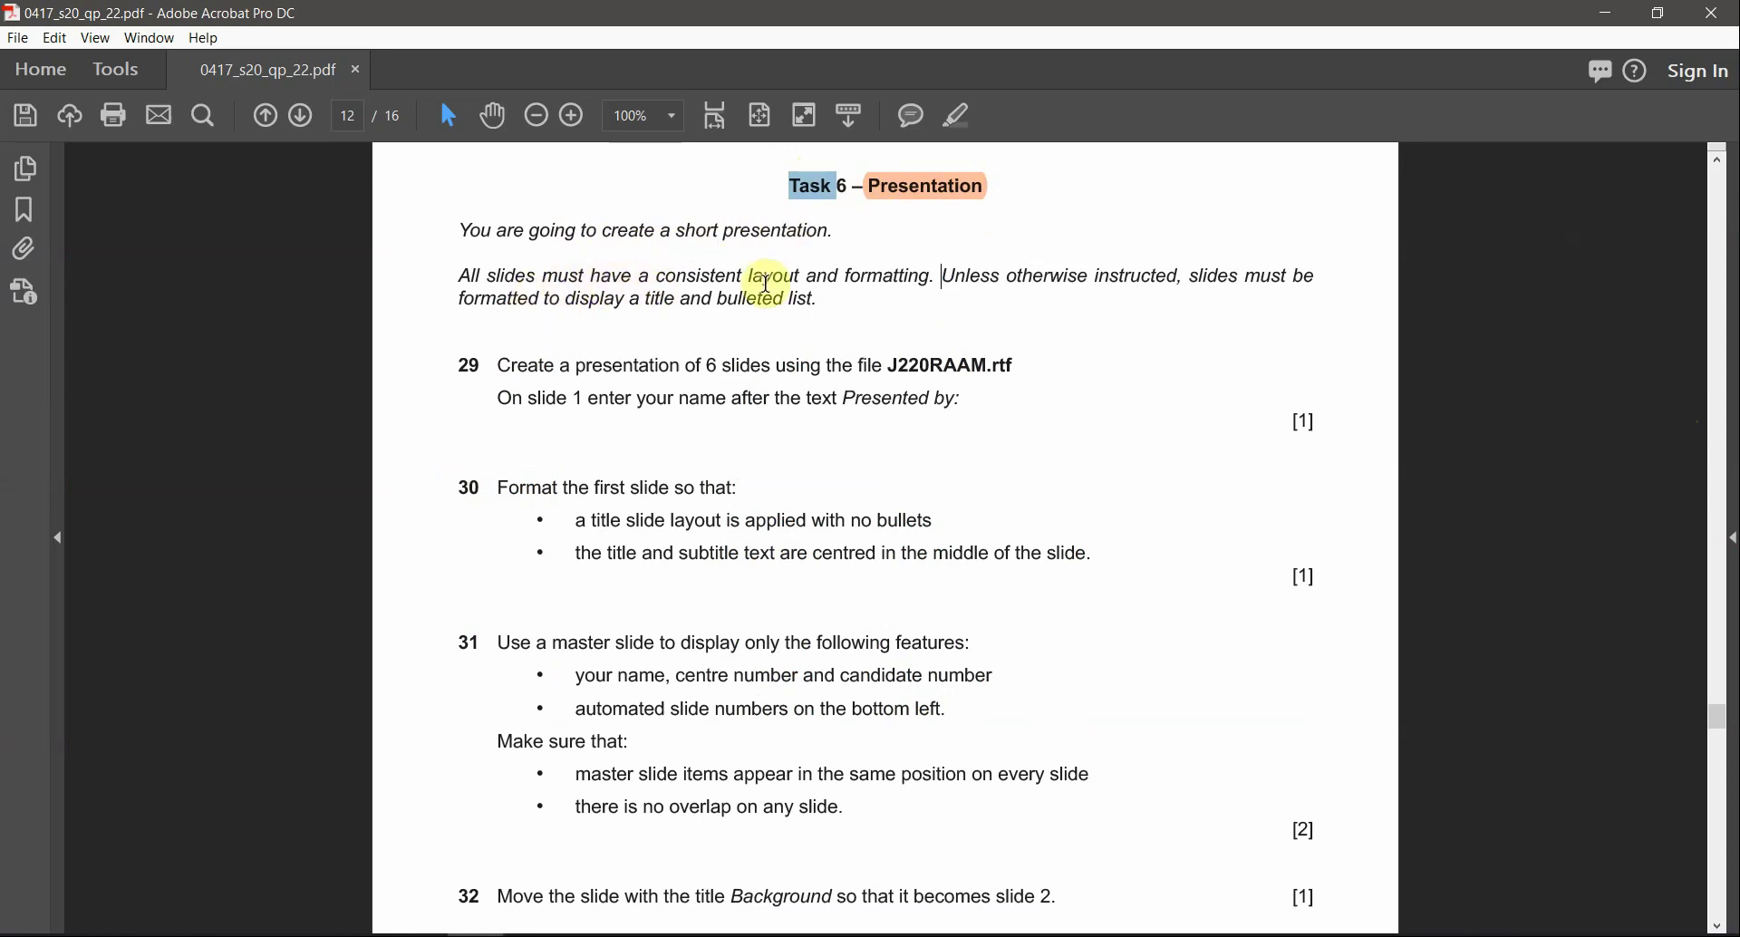
drag(919, 272, 482, 271)
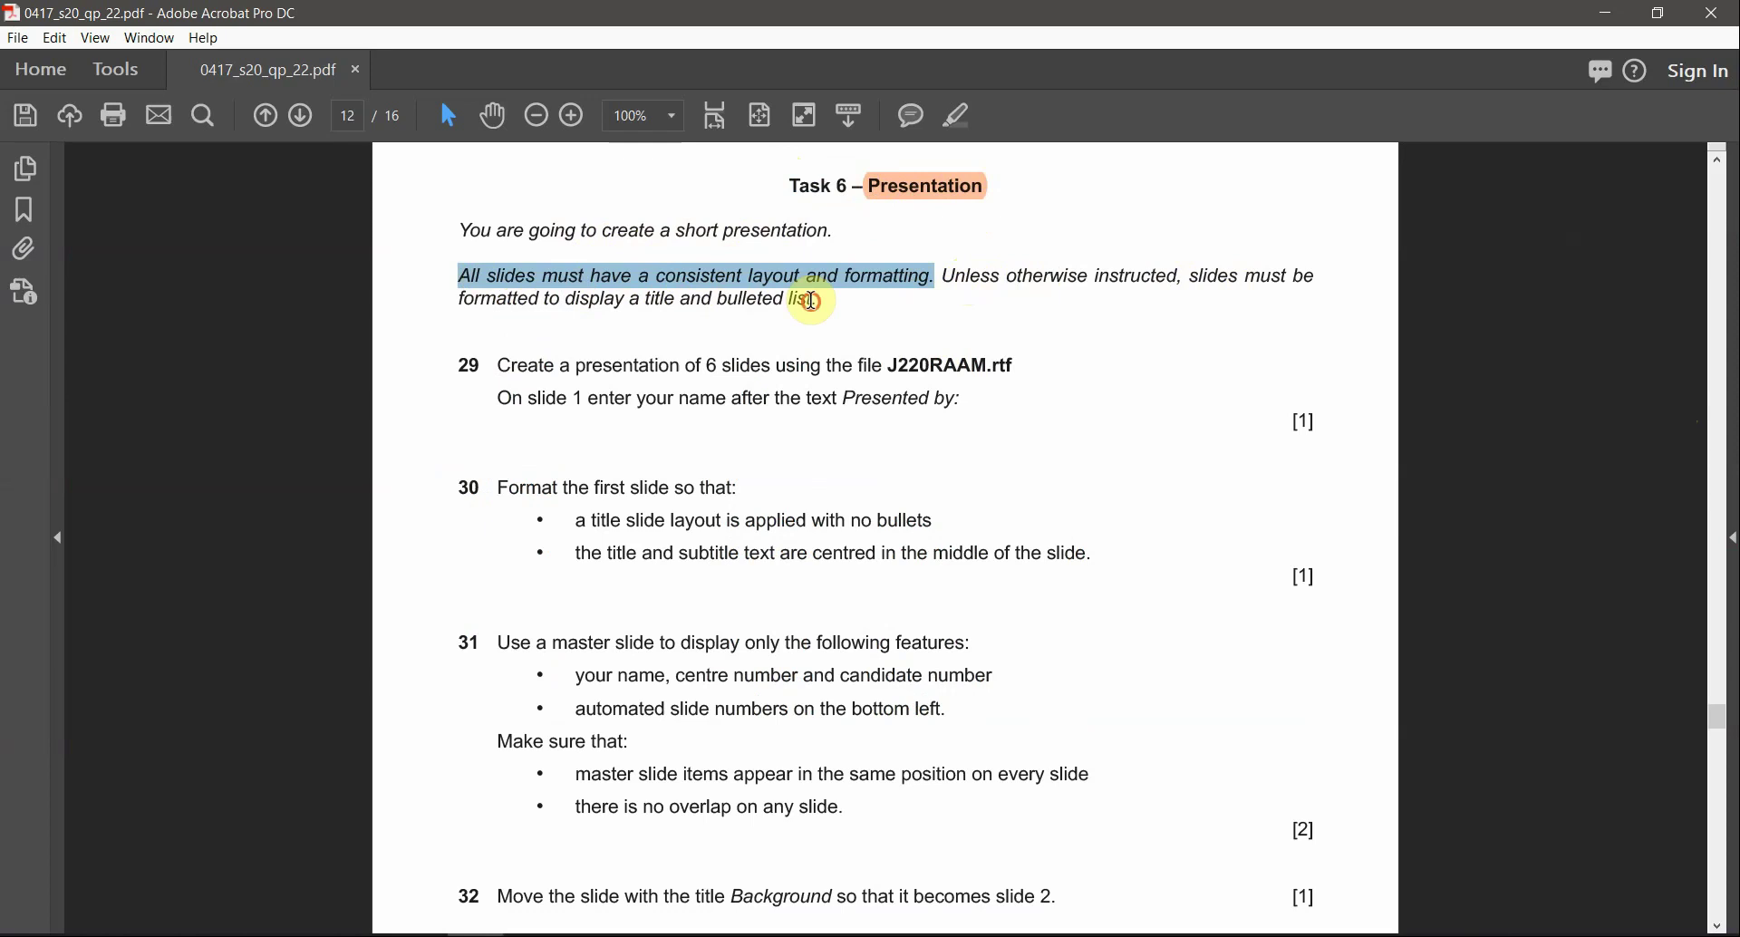
drag(816, 300, 720, 300)
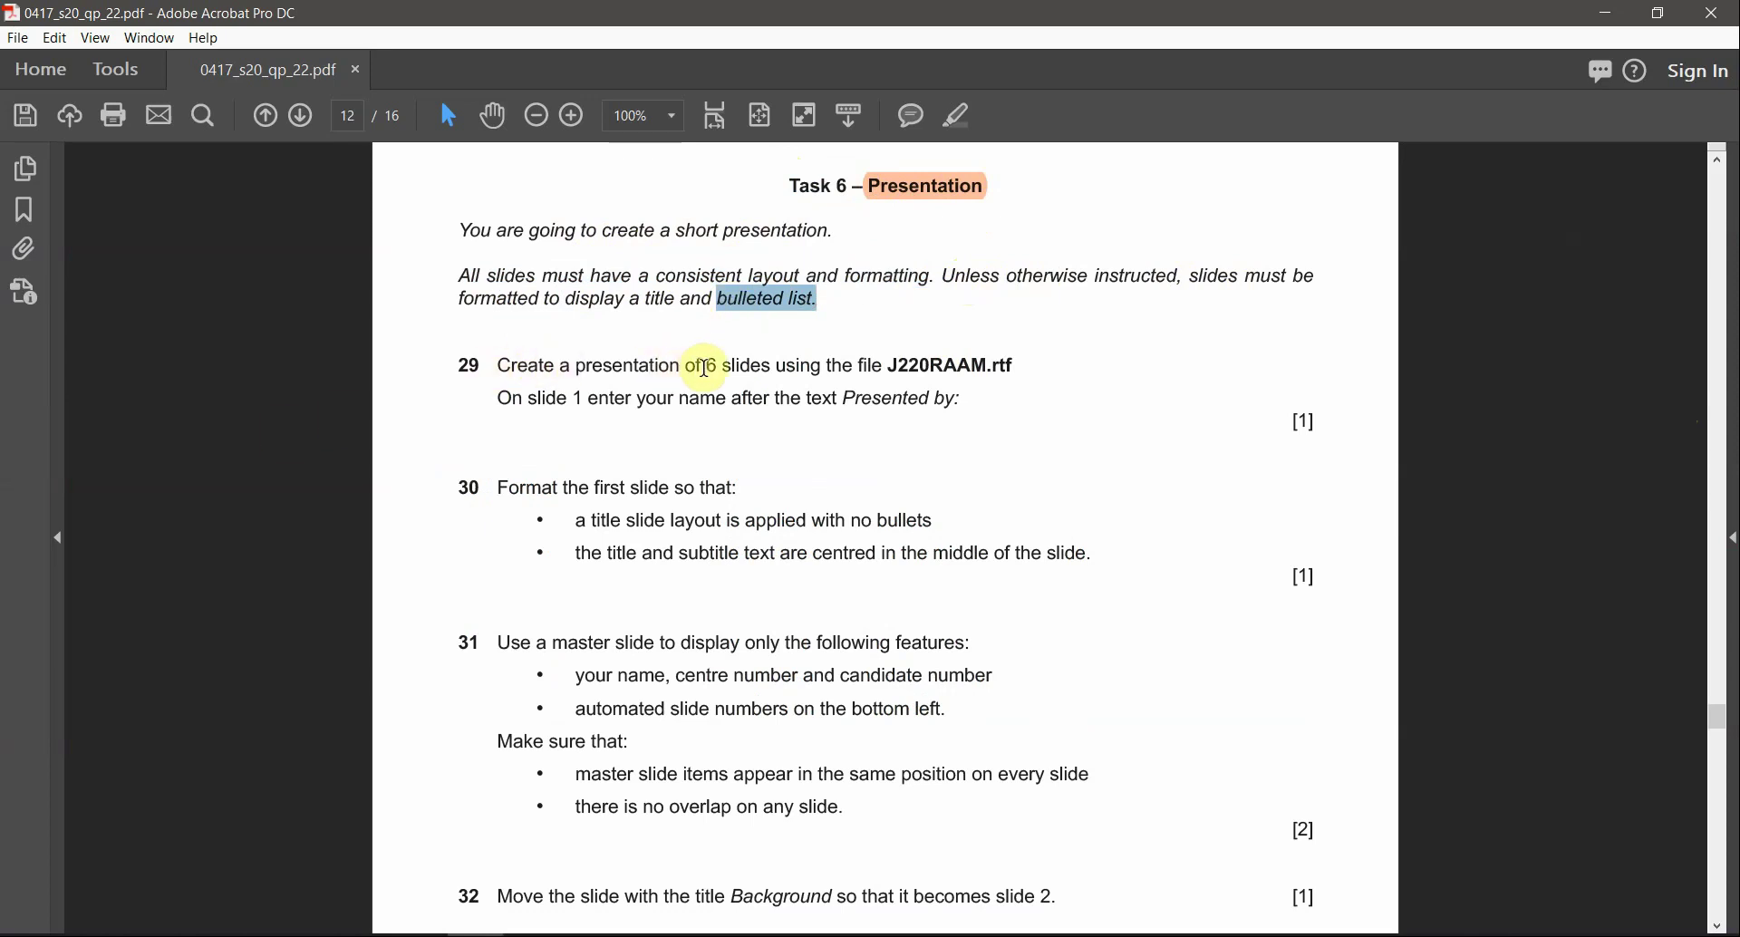
drag(706, 367, 984, 366)
click(892, 369)
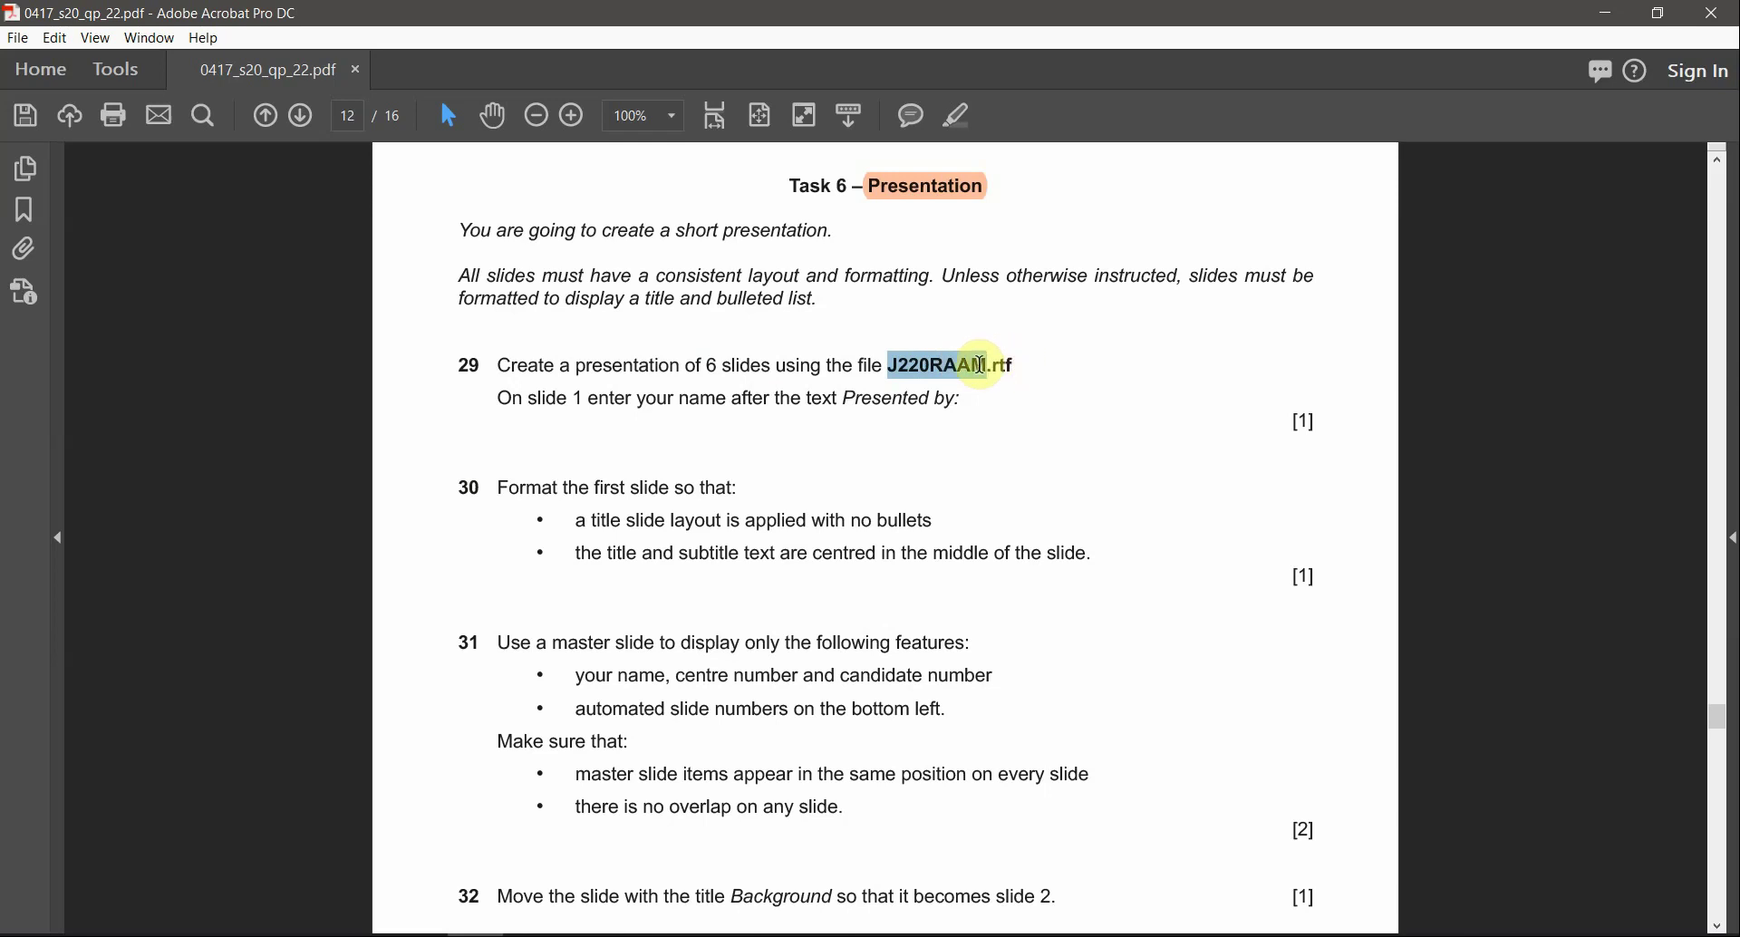
click(1006, 371)
drag(1033, 367, 872, 369)
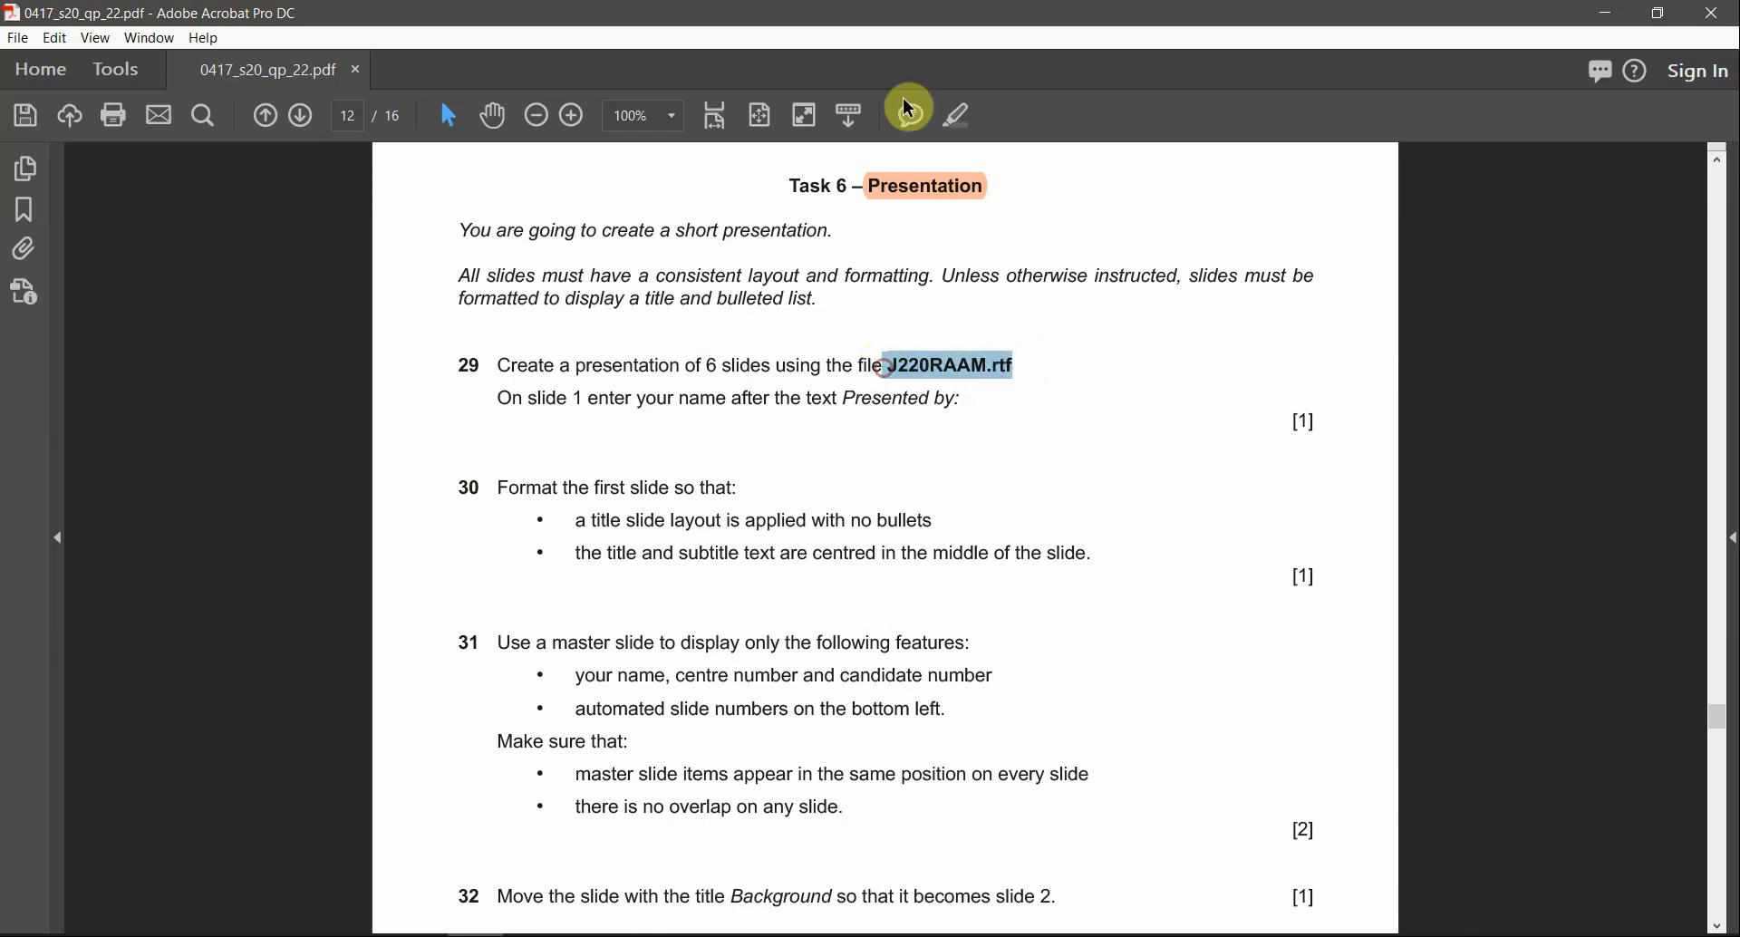
click(942, 119)
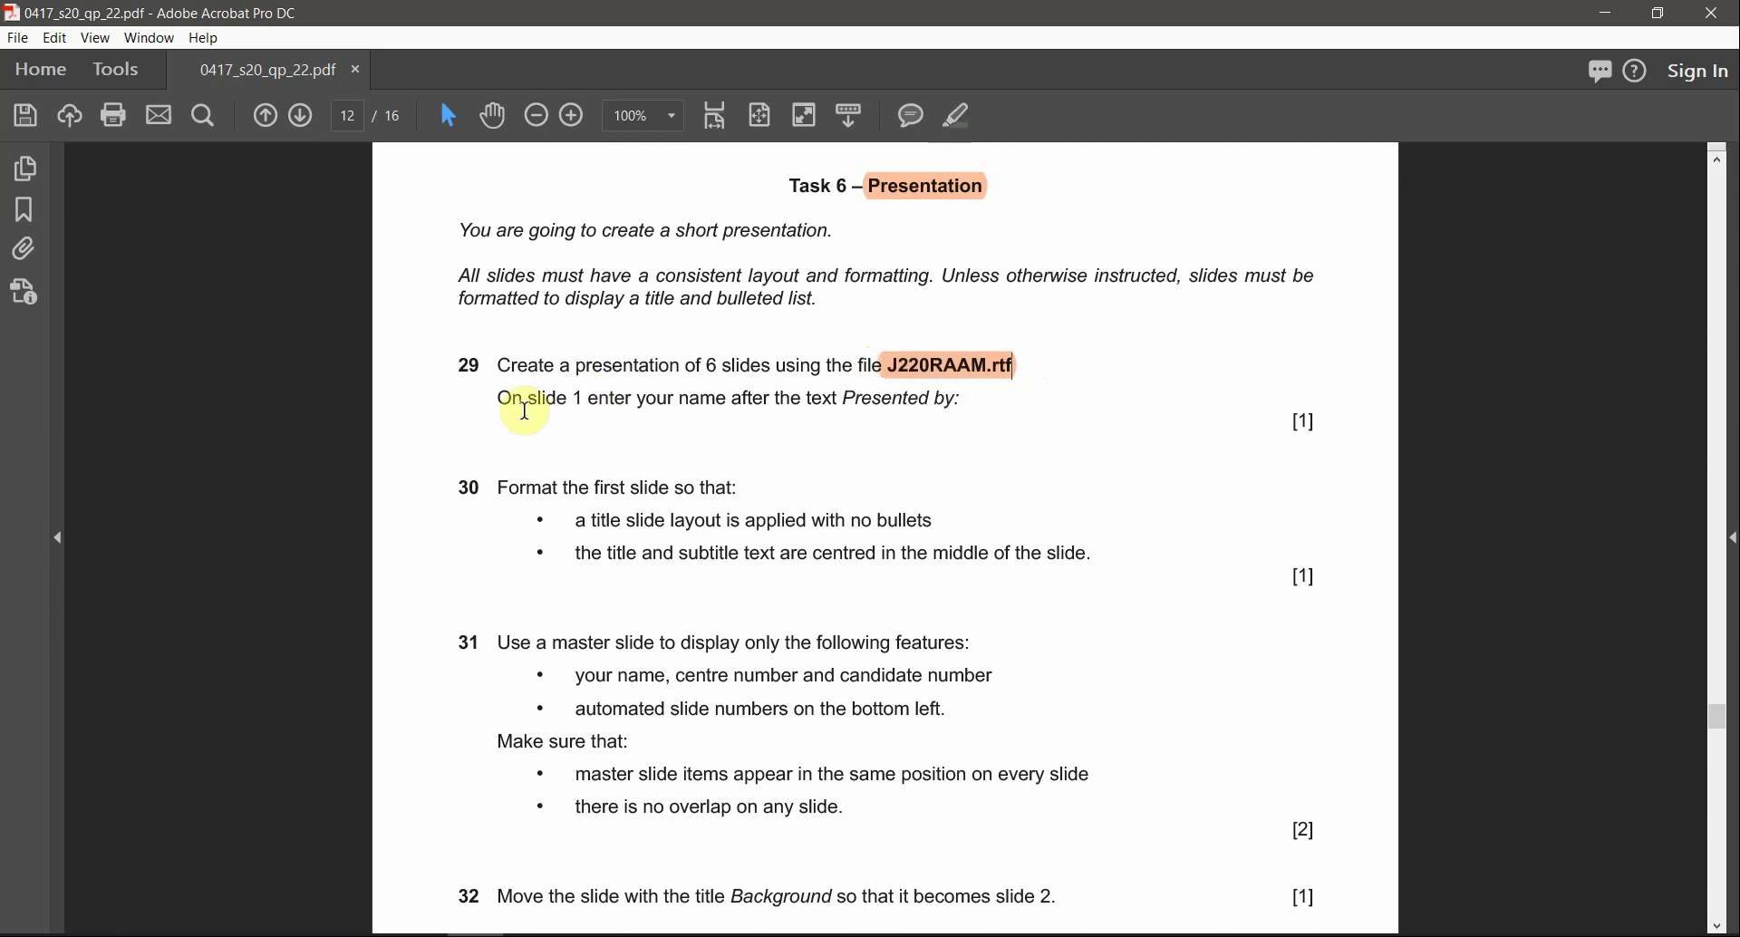
drag(506, 399, 956, 401)
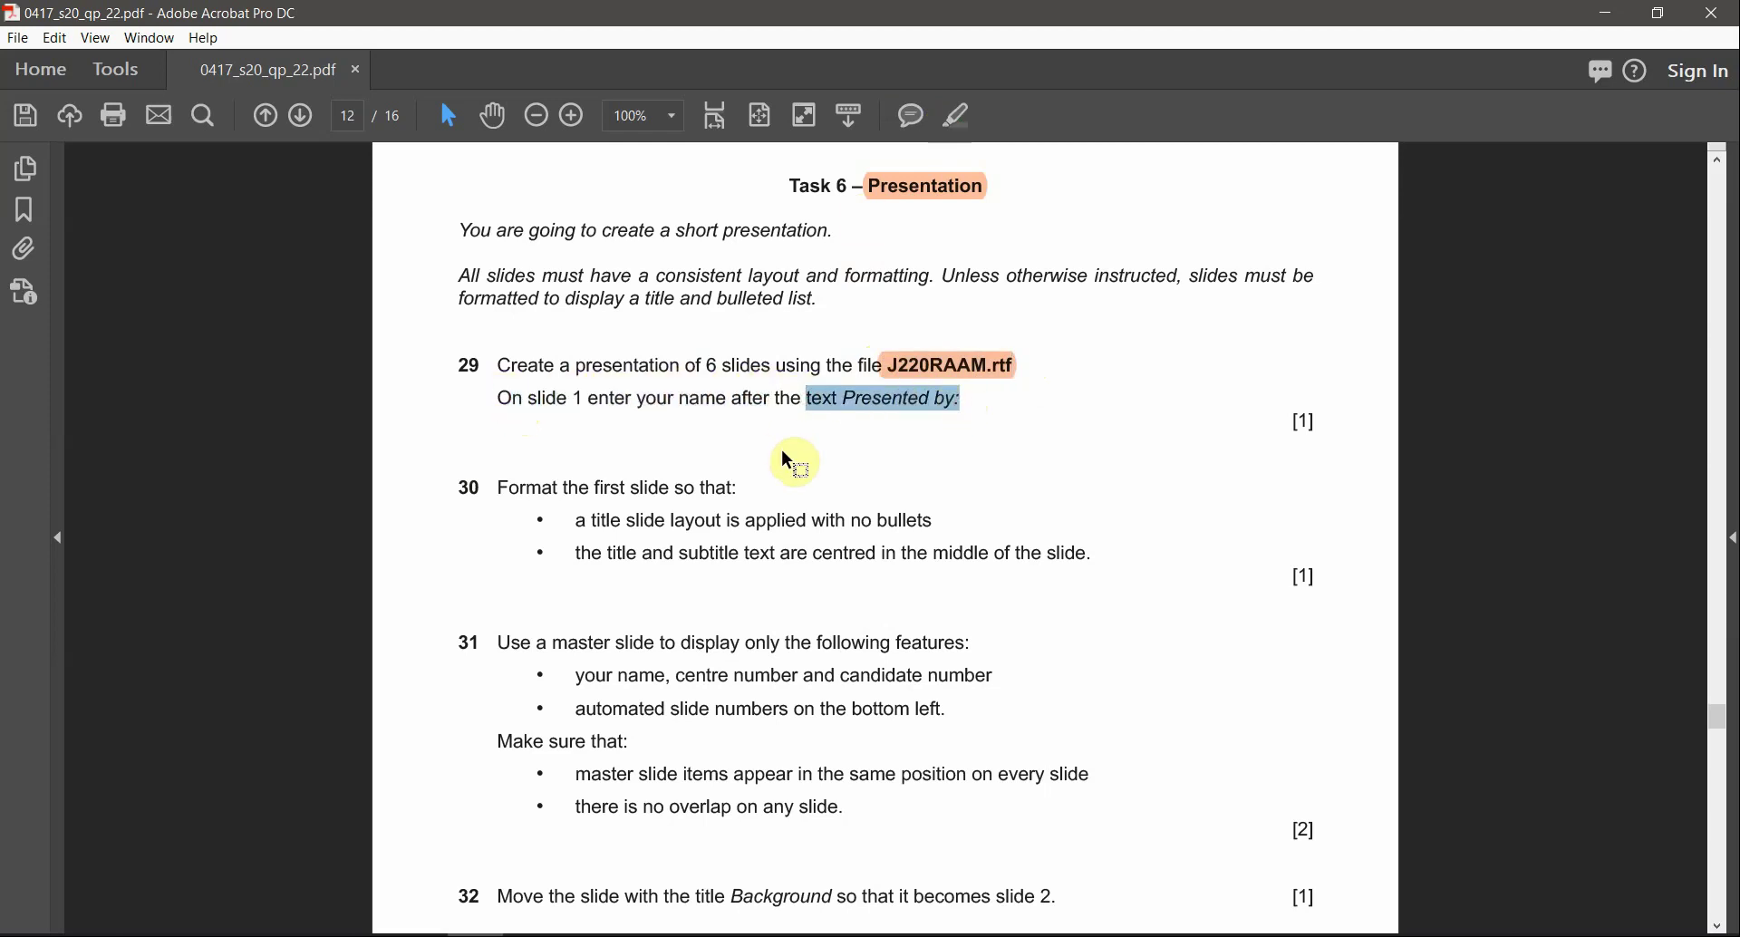
Step: Switch to PowerPoint 2016 by starting it, and browse for an existing file to open
key(super)
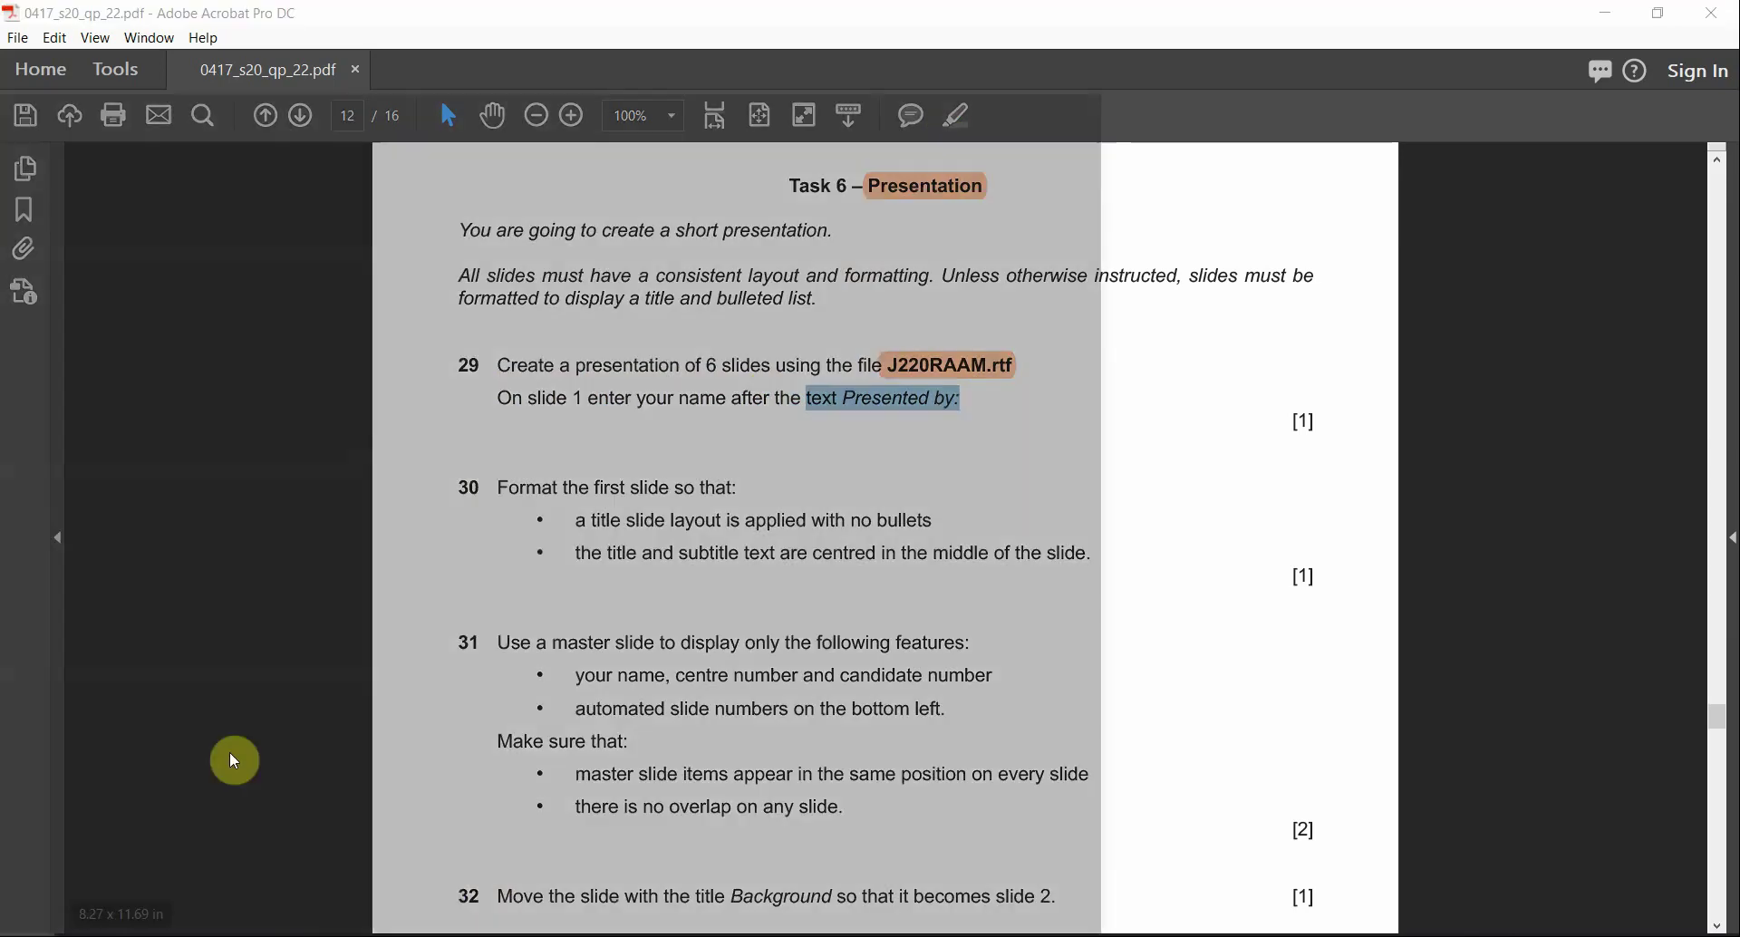
click(423, 299)
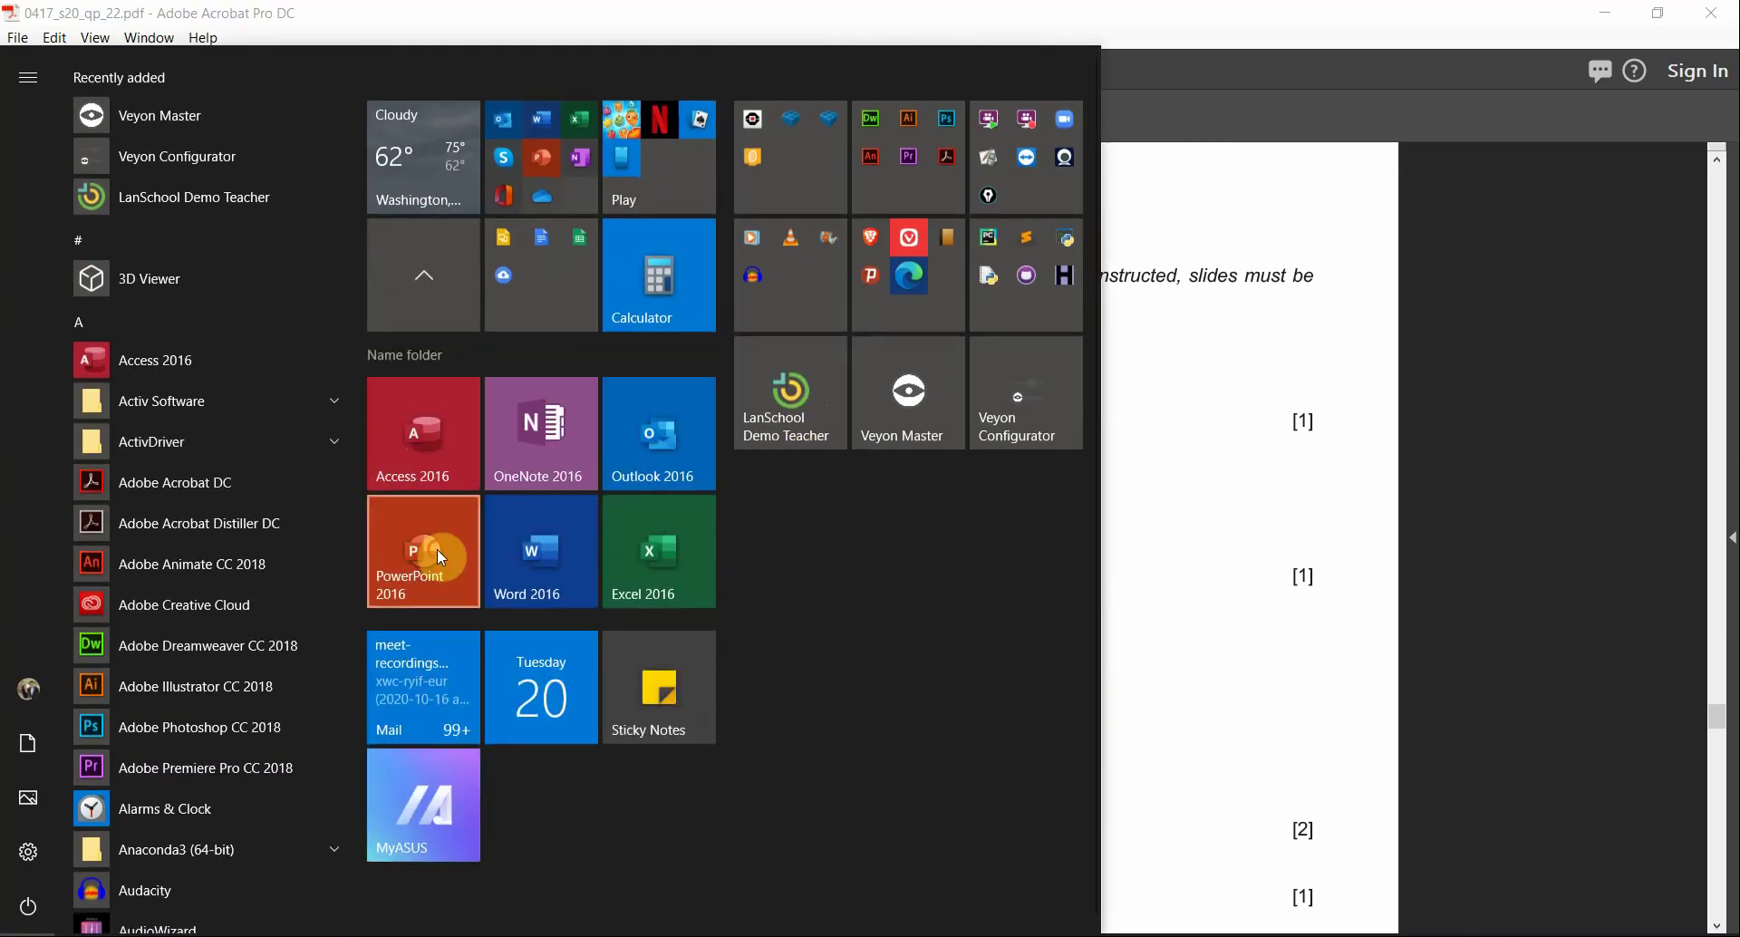
click(435, 546)
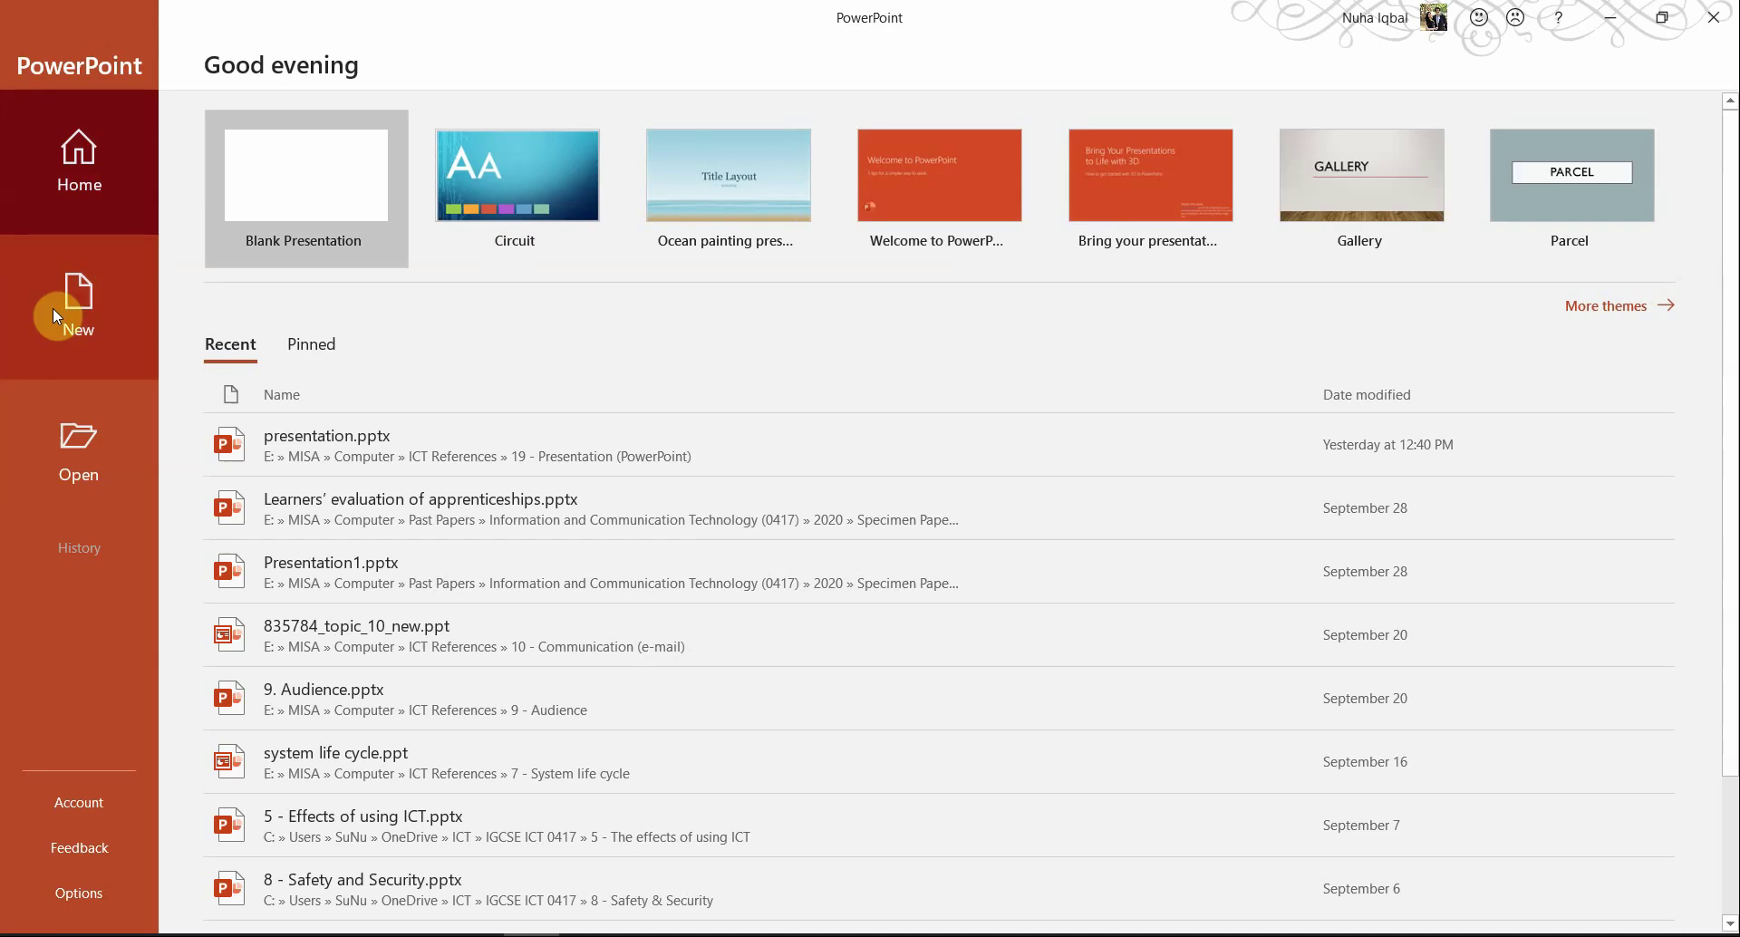
click(62, 447)
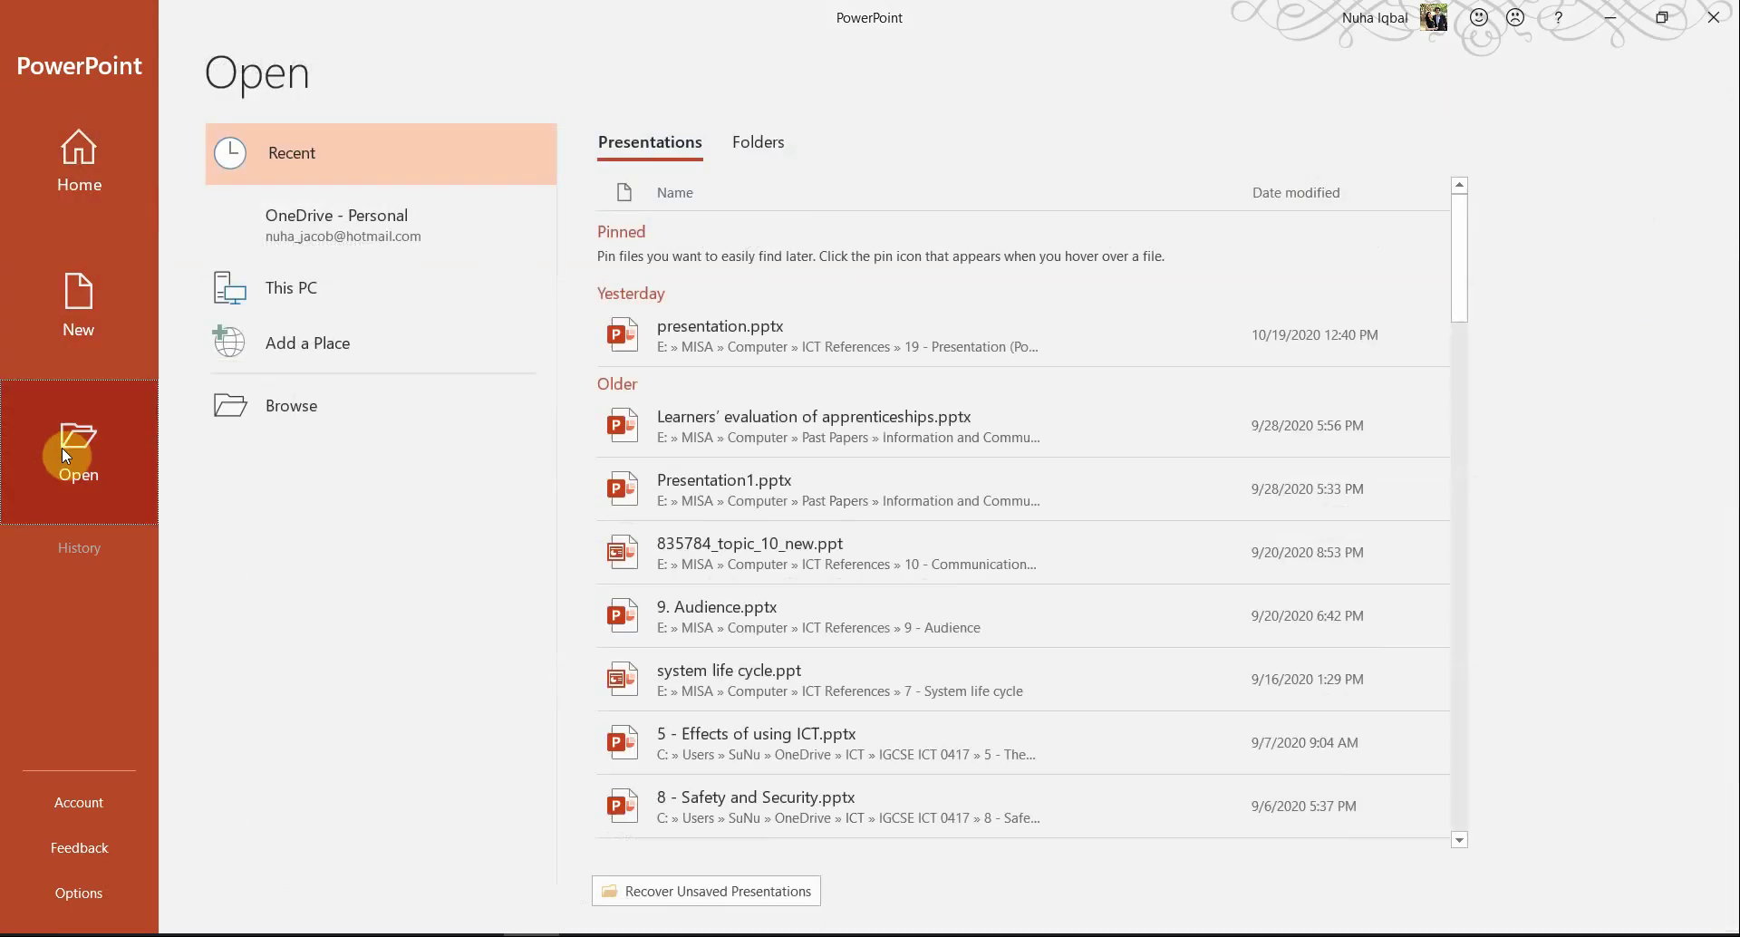
click(446, 400)
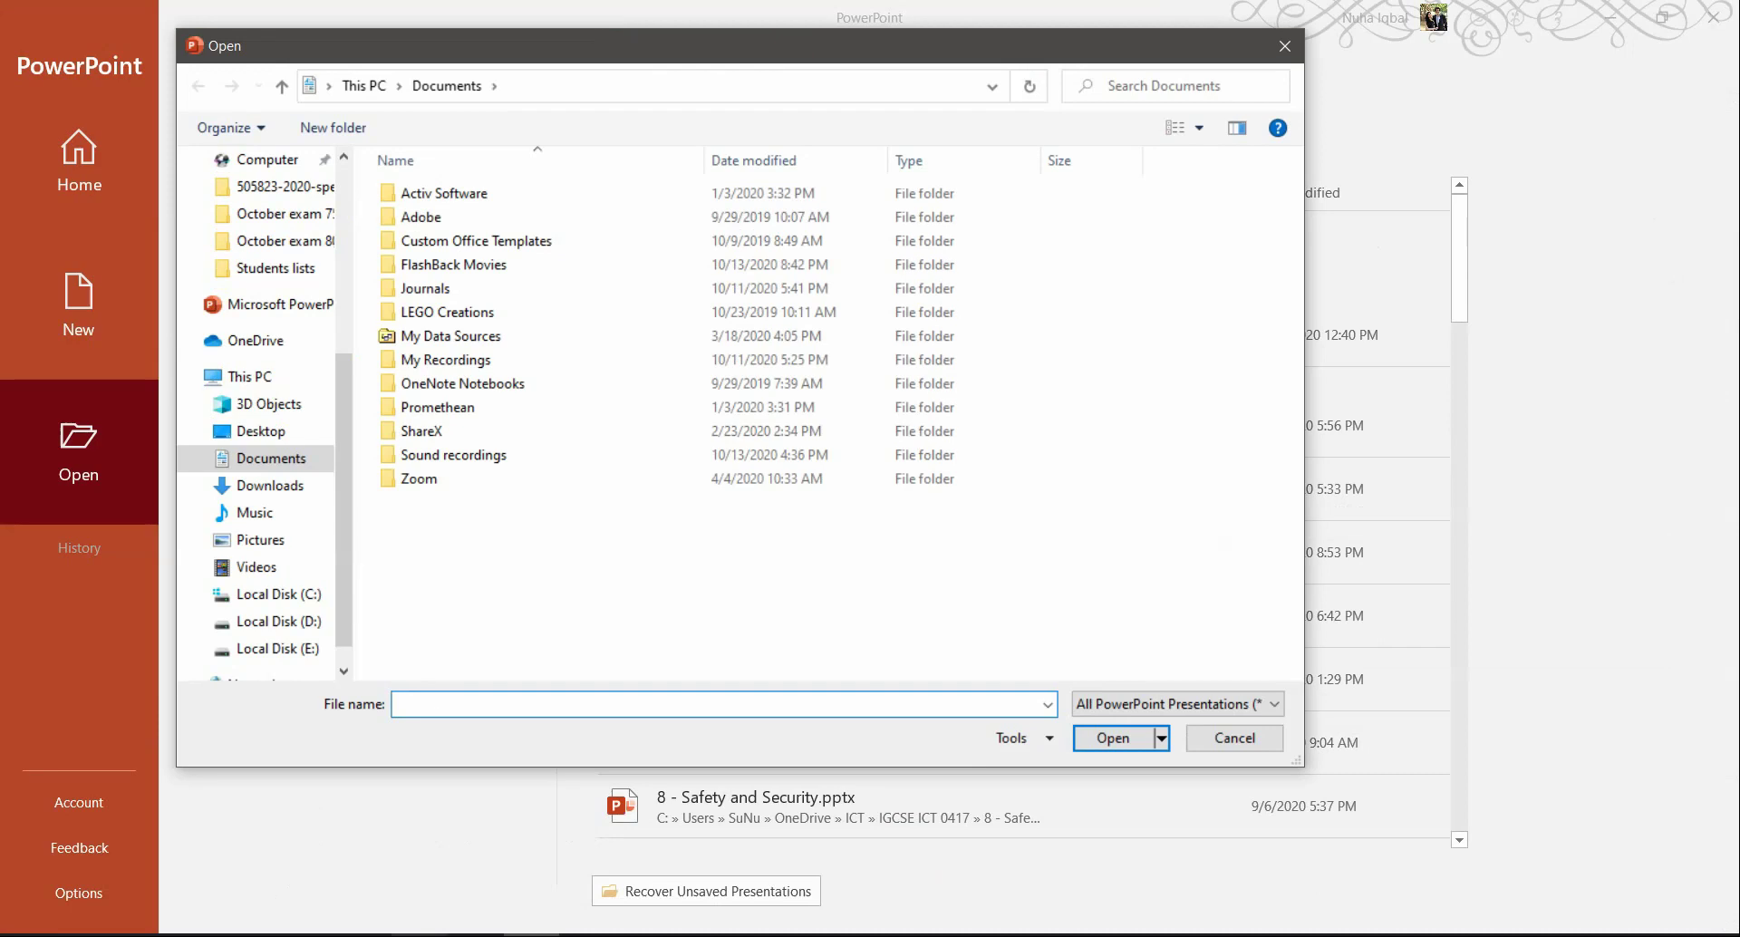
Step: Copy the path of the 06_0417_22_Confidential Source Files June 2020 folder from File Explorer and go to that folder in the Open dialog
key(alt+Tab)
click(705, 222)
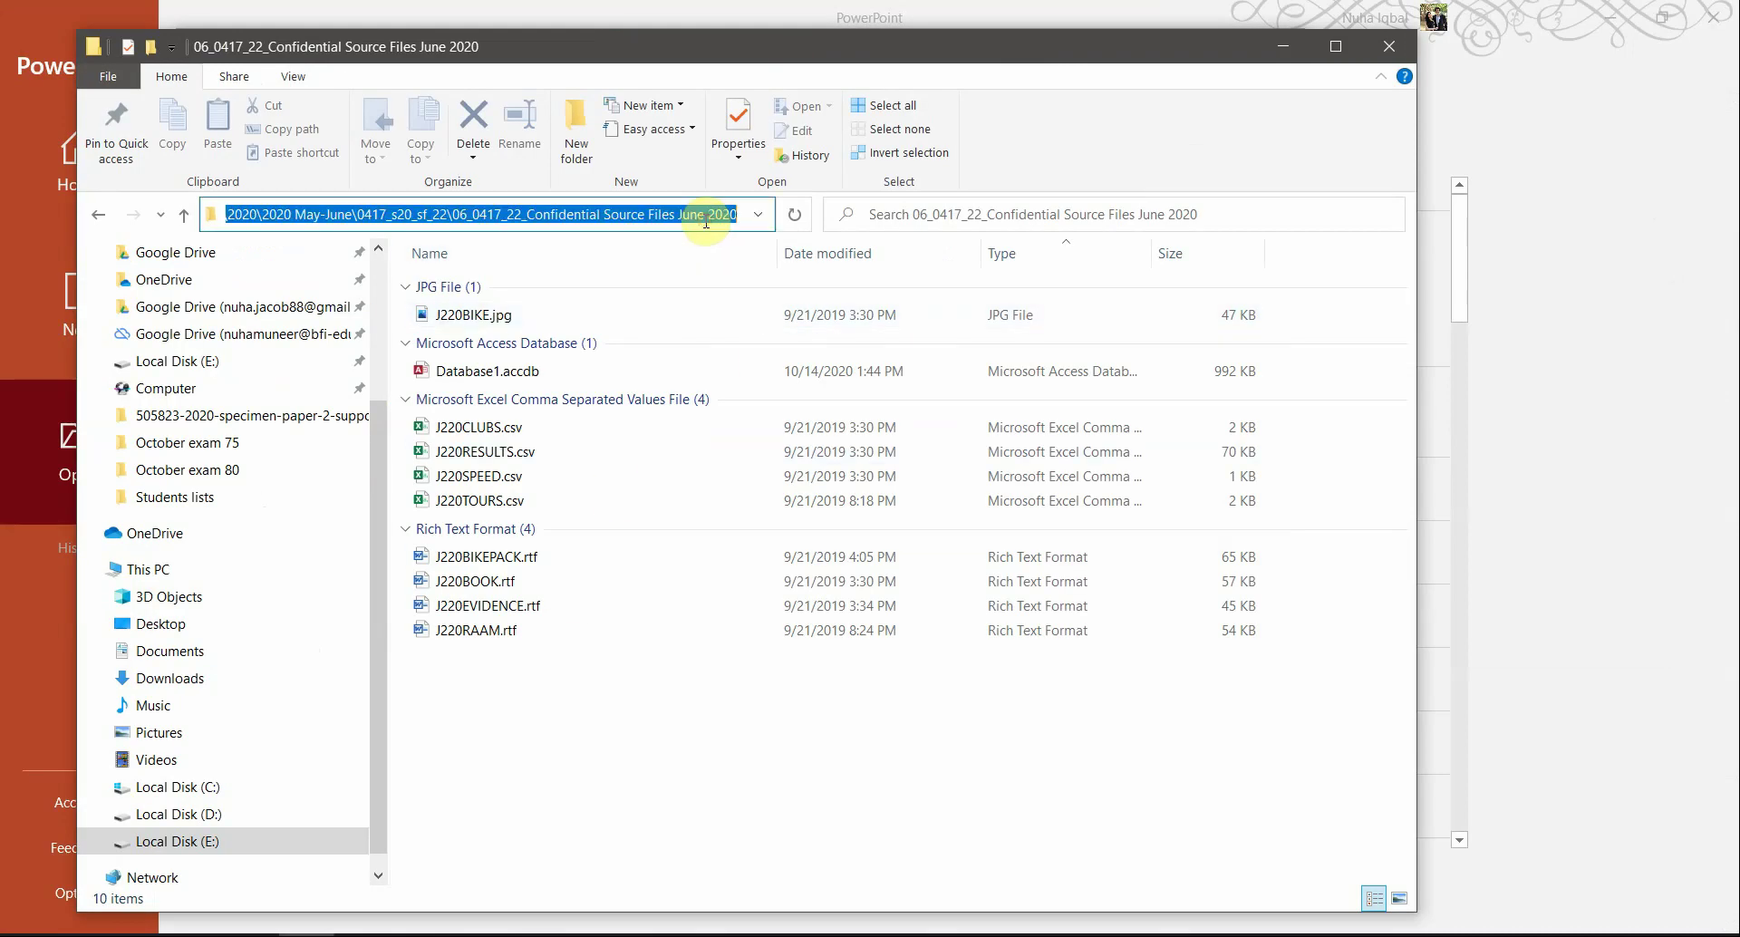
click(1282, 47)
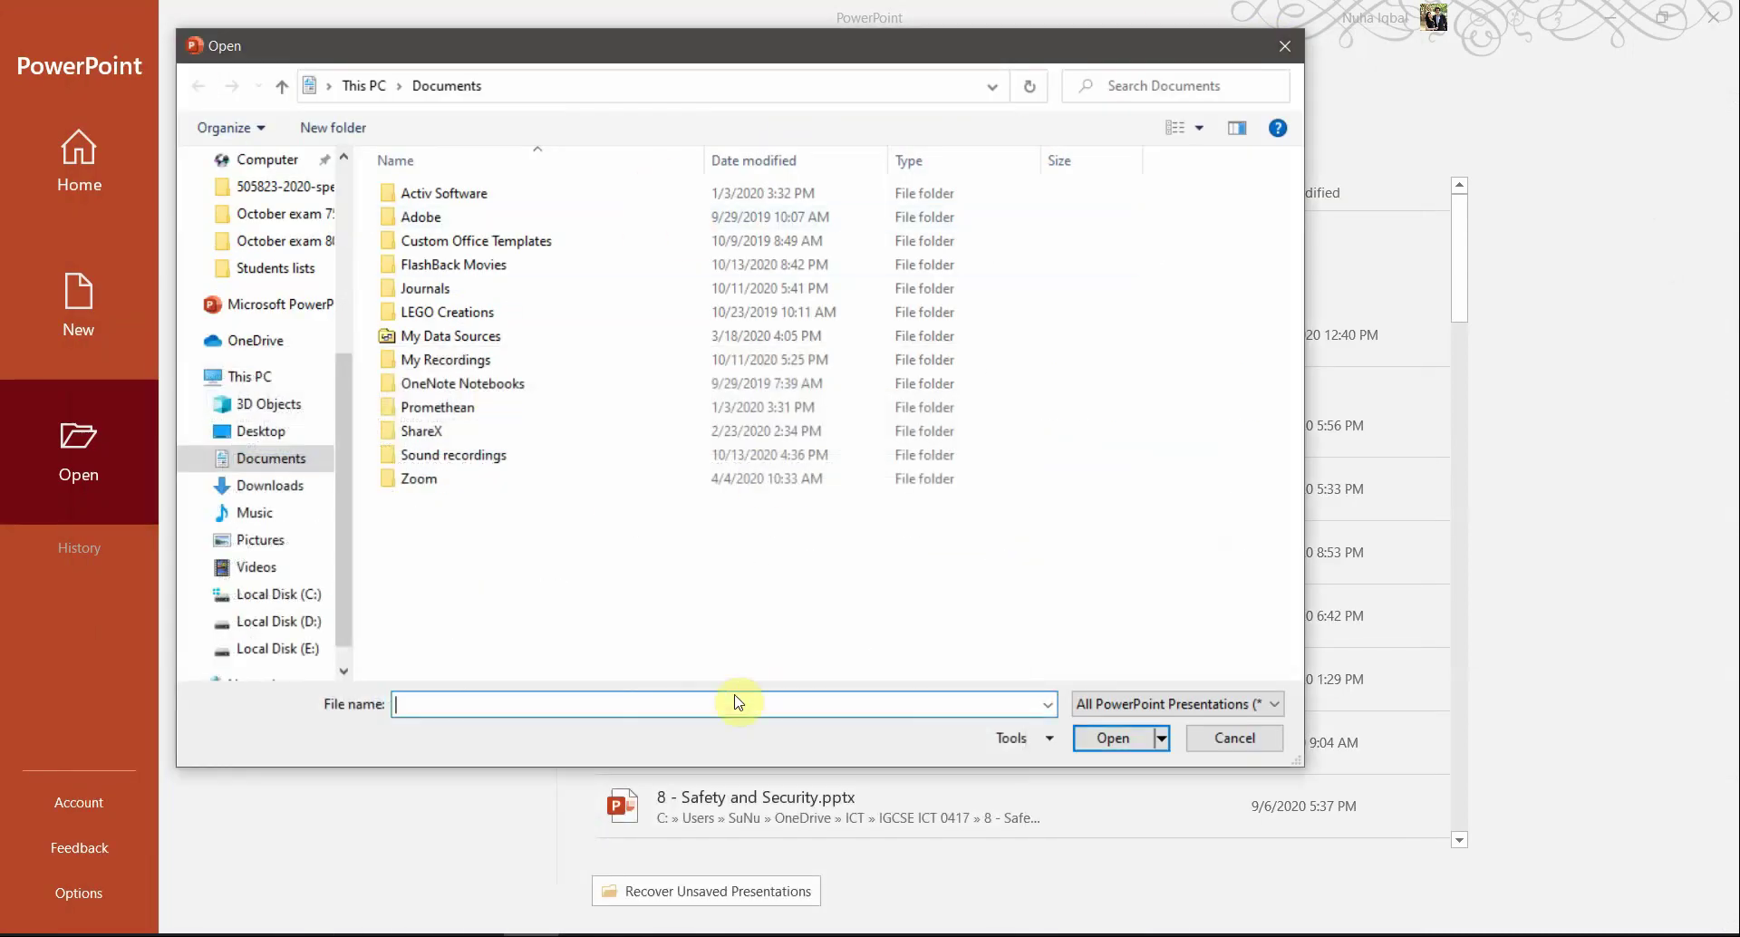
key(ctrl+v)
key(Return)
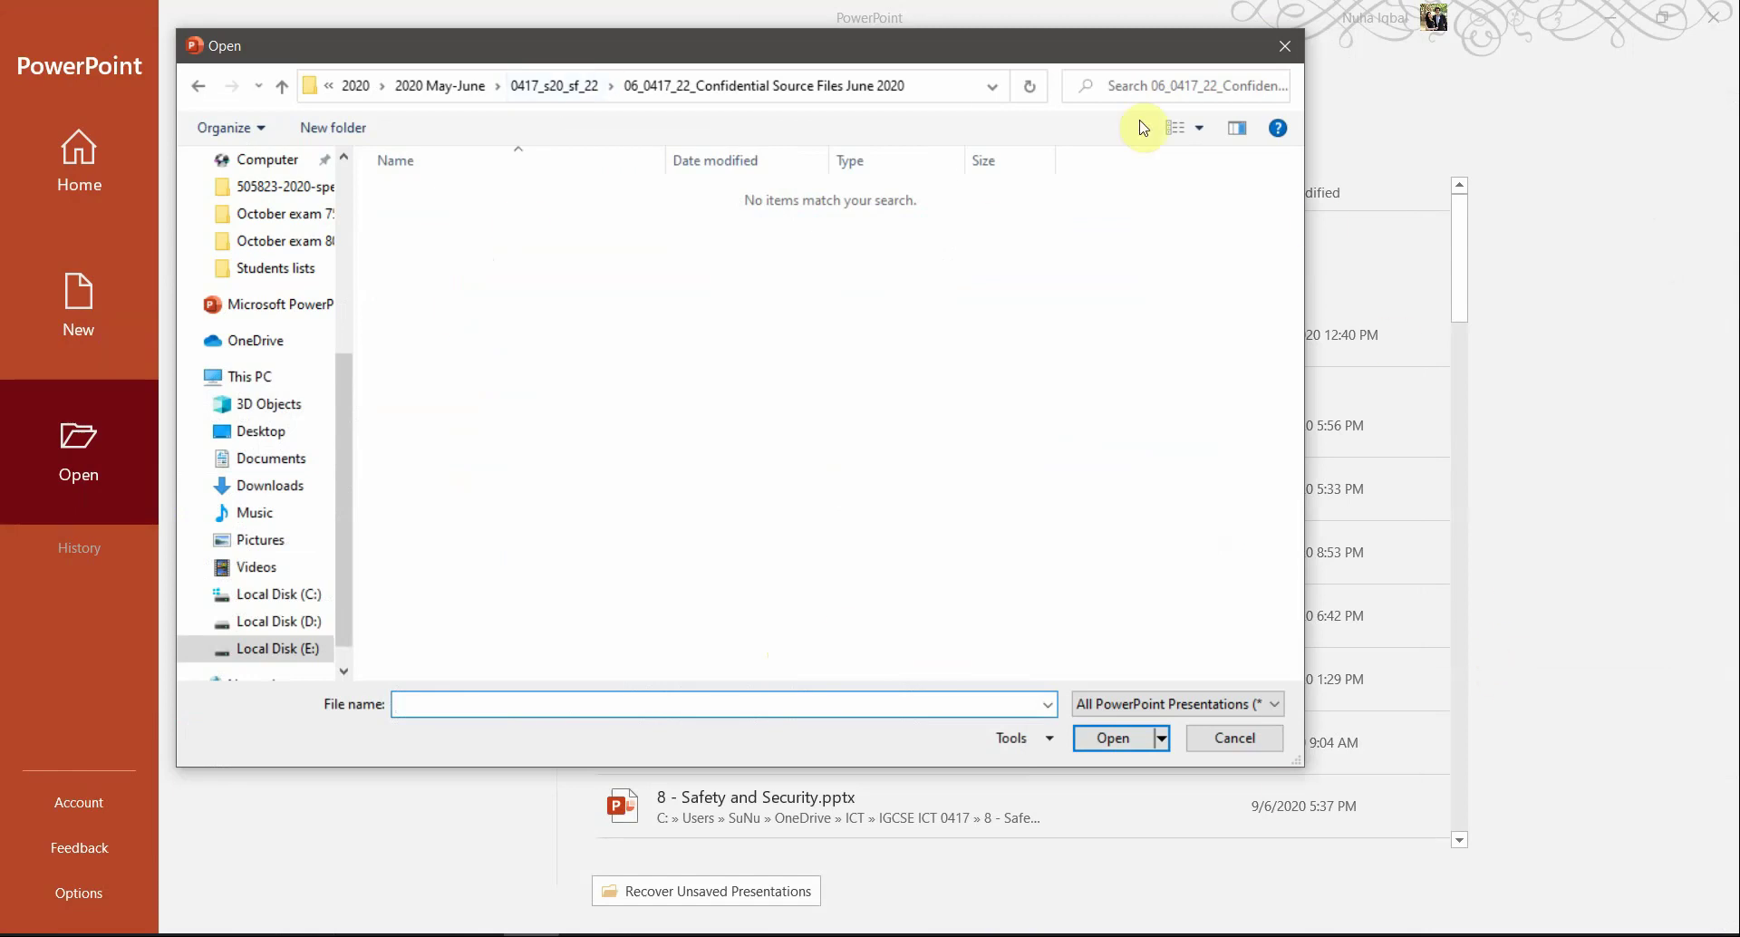
Step: Show all file types in the folder and open J220RAAM.rtf as a presentation
drag(1008, 46, 1070, 90)
click(1174, 741)
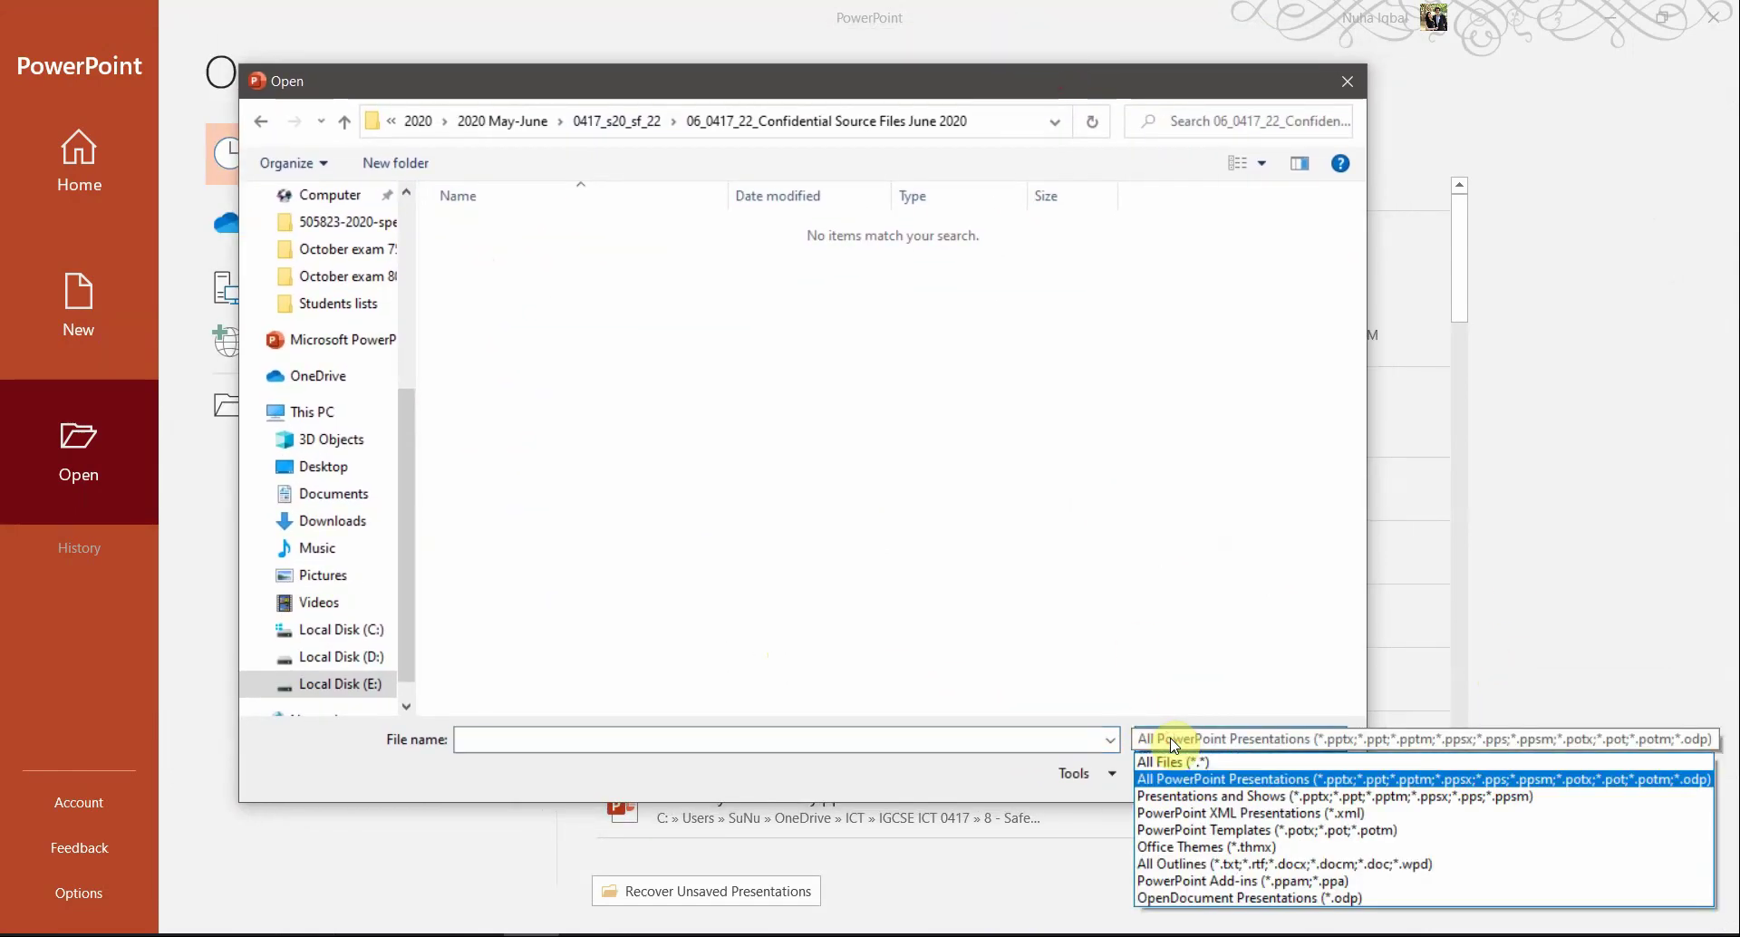
click(1158, 763)
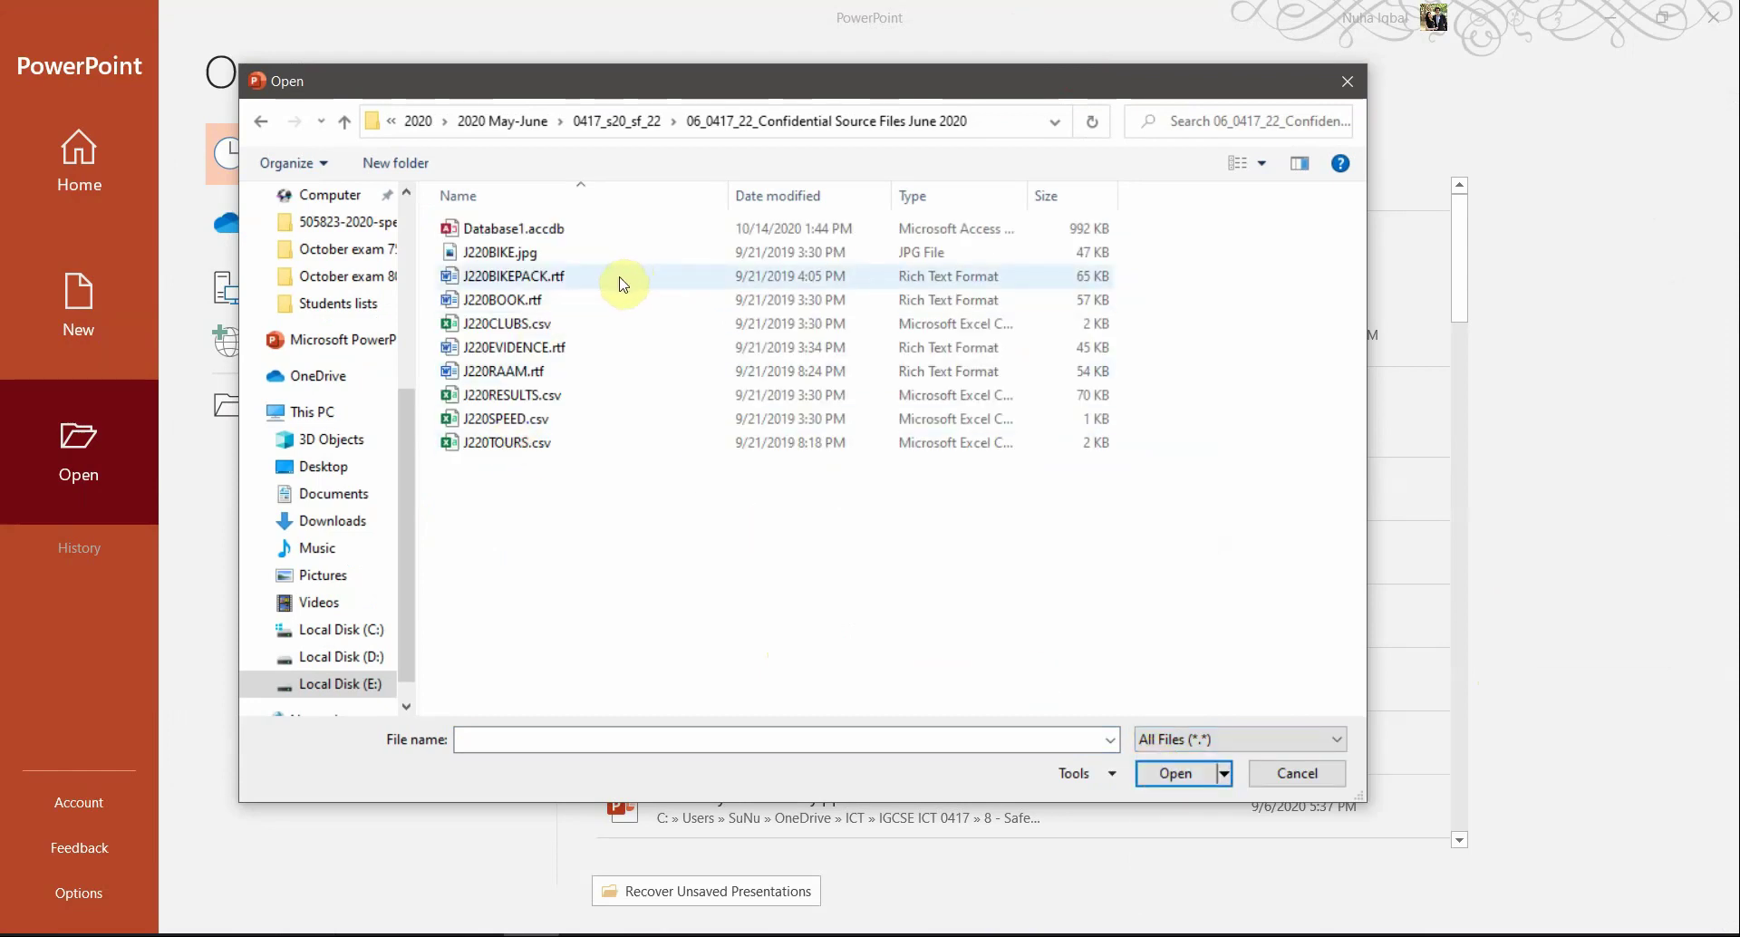
click(514, 372)
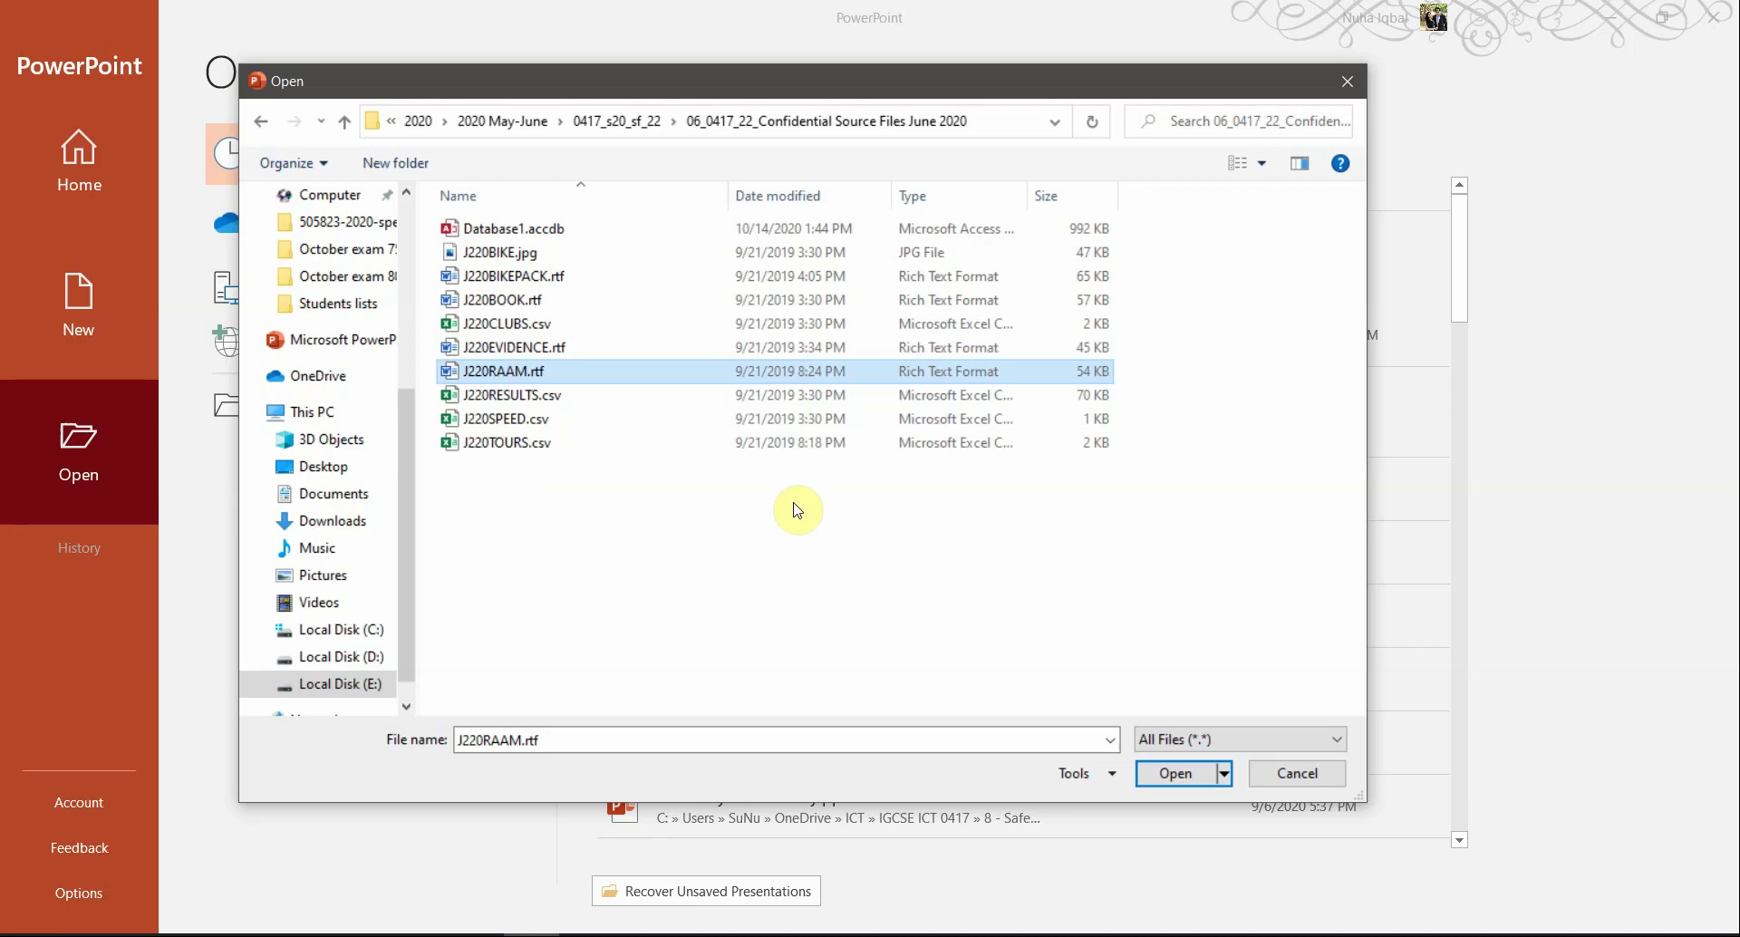
click(1172, 775)
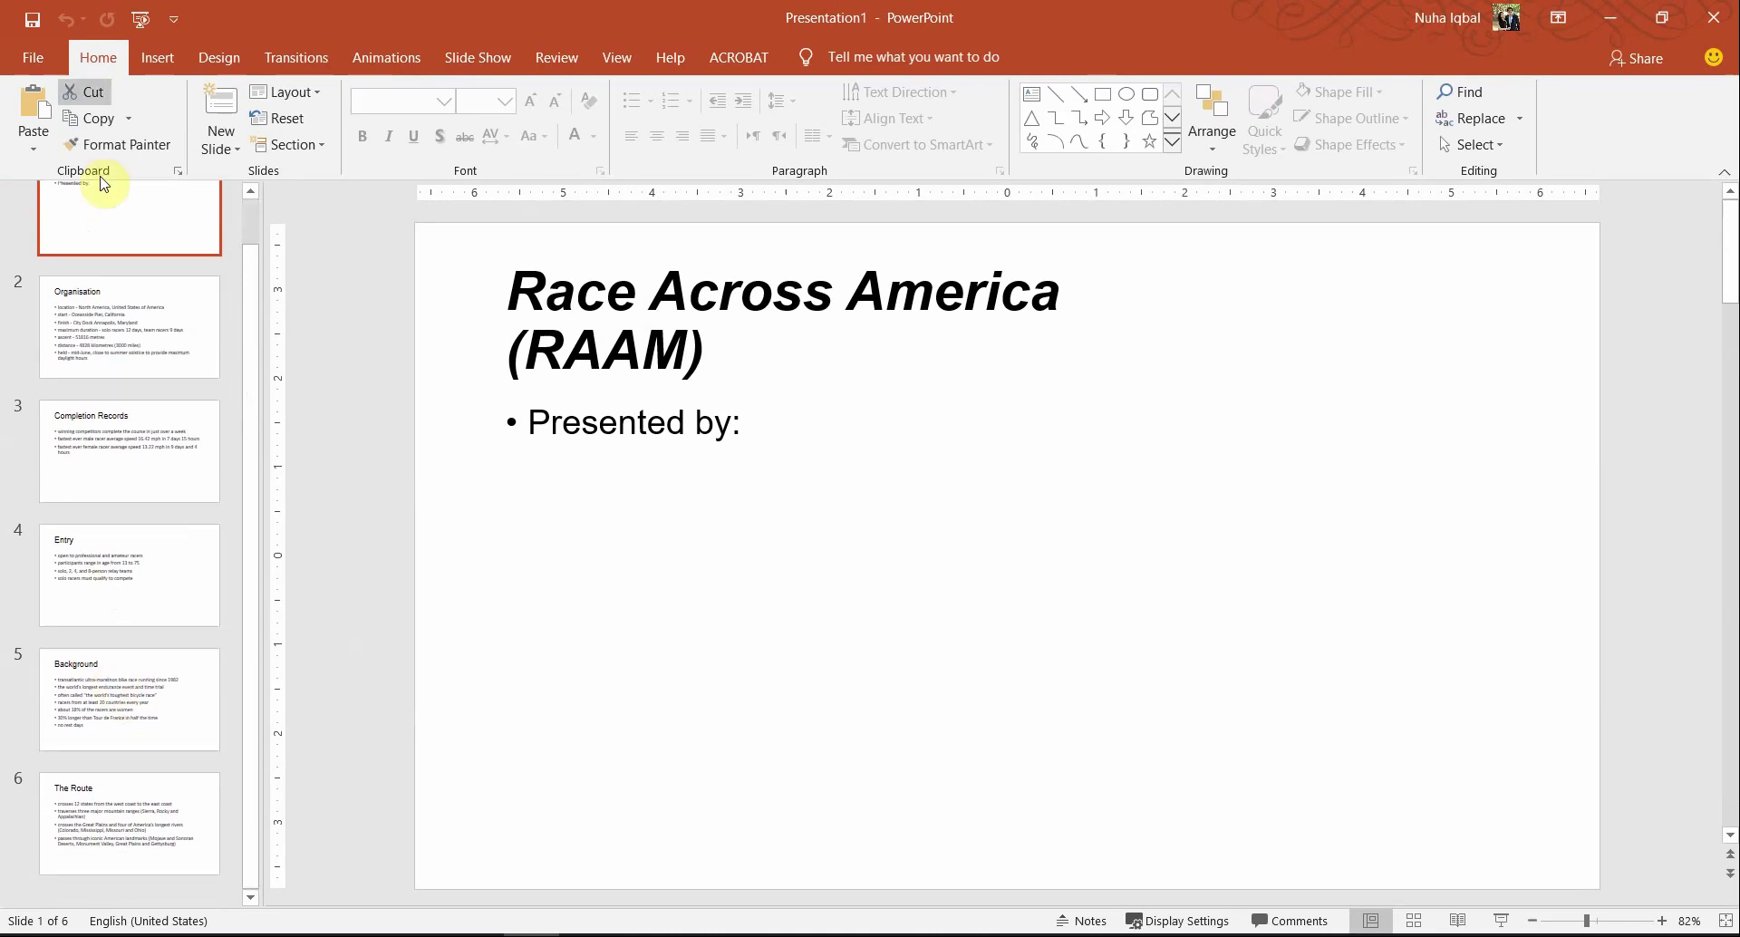
Step: Look through slides 2 to 6 of the imported presentation and return to slide 1
click(160, 335)
click(150, 472)
click(145, 634)
click(104, 744)
click(116, 875)
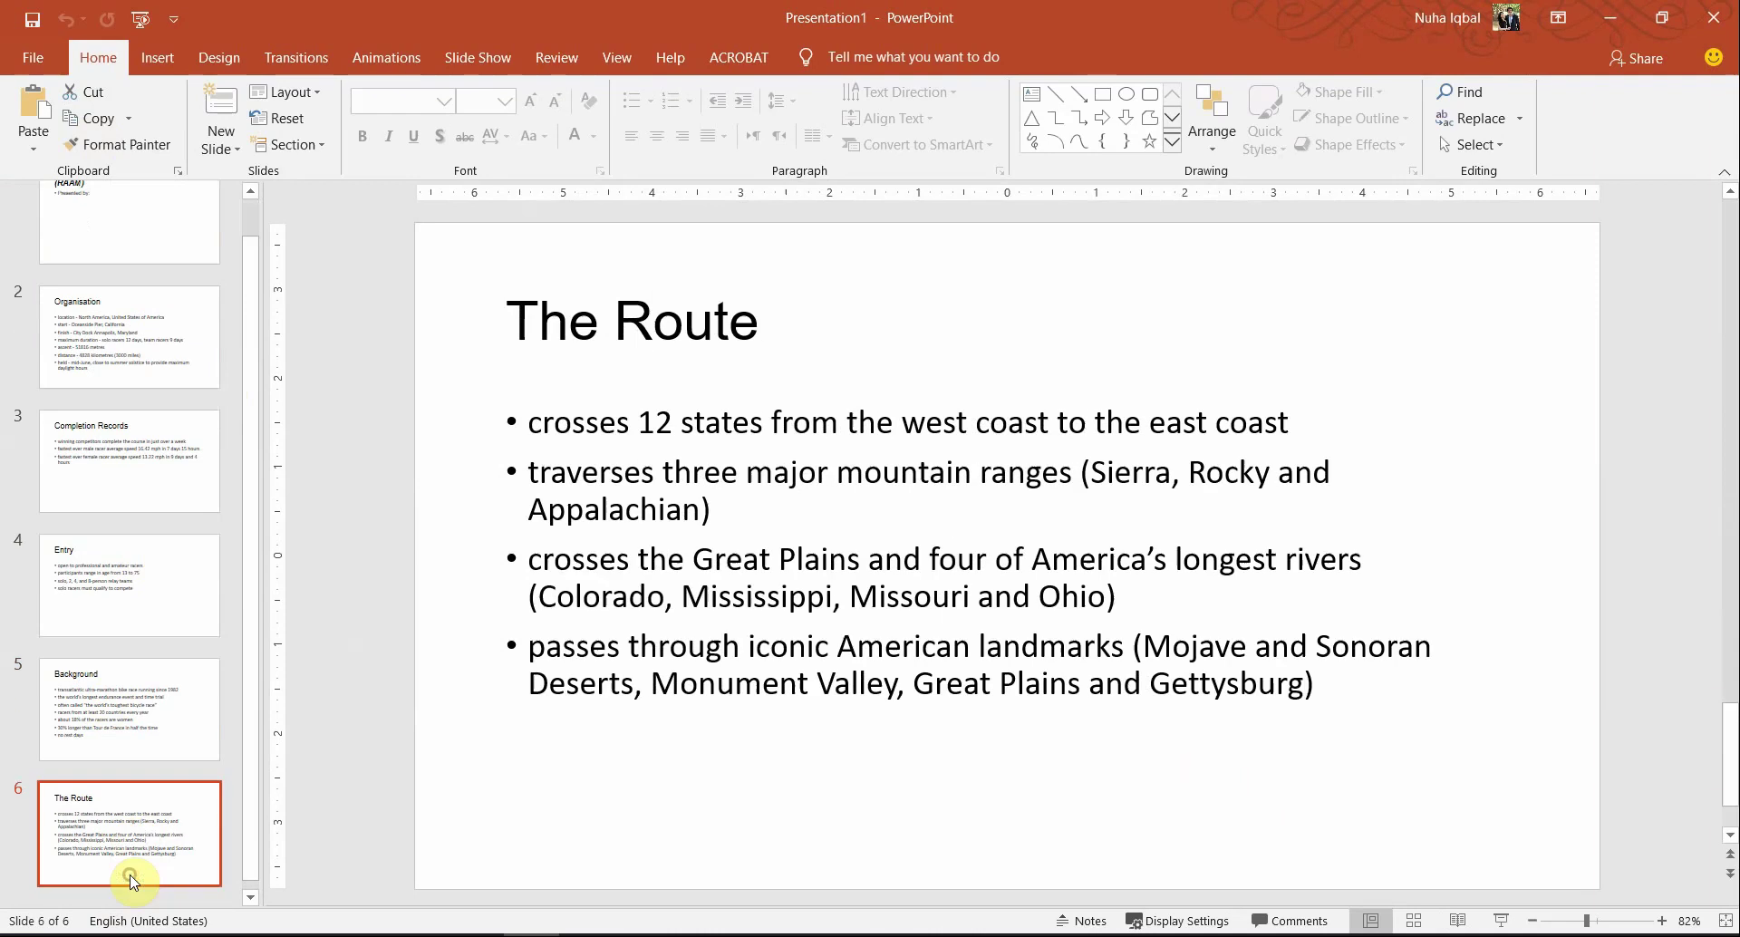
scroll(199, 363, up, 2)
click(145, 284)
Step: Switch to the exam paper in Adobe Acrobat and highlight "text Presented by:" in question 29
key(alt+Tab)
key(alt+Tab)
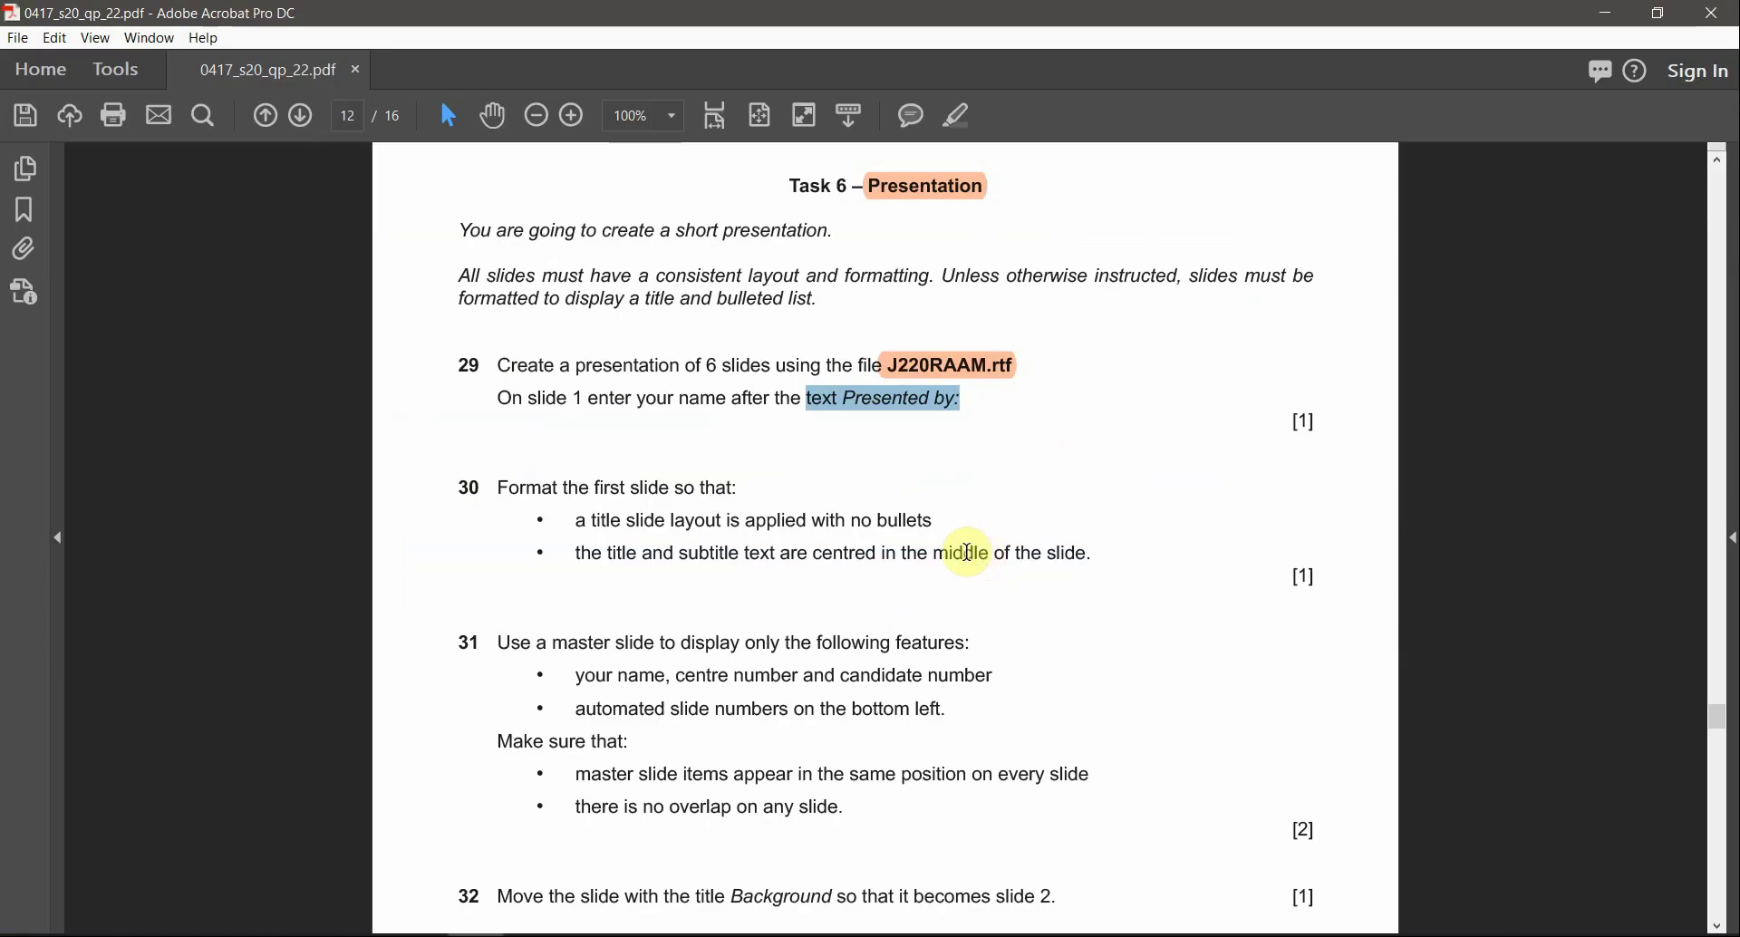
click(570, 495)
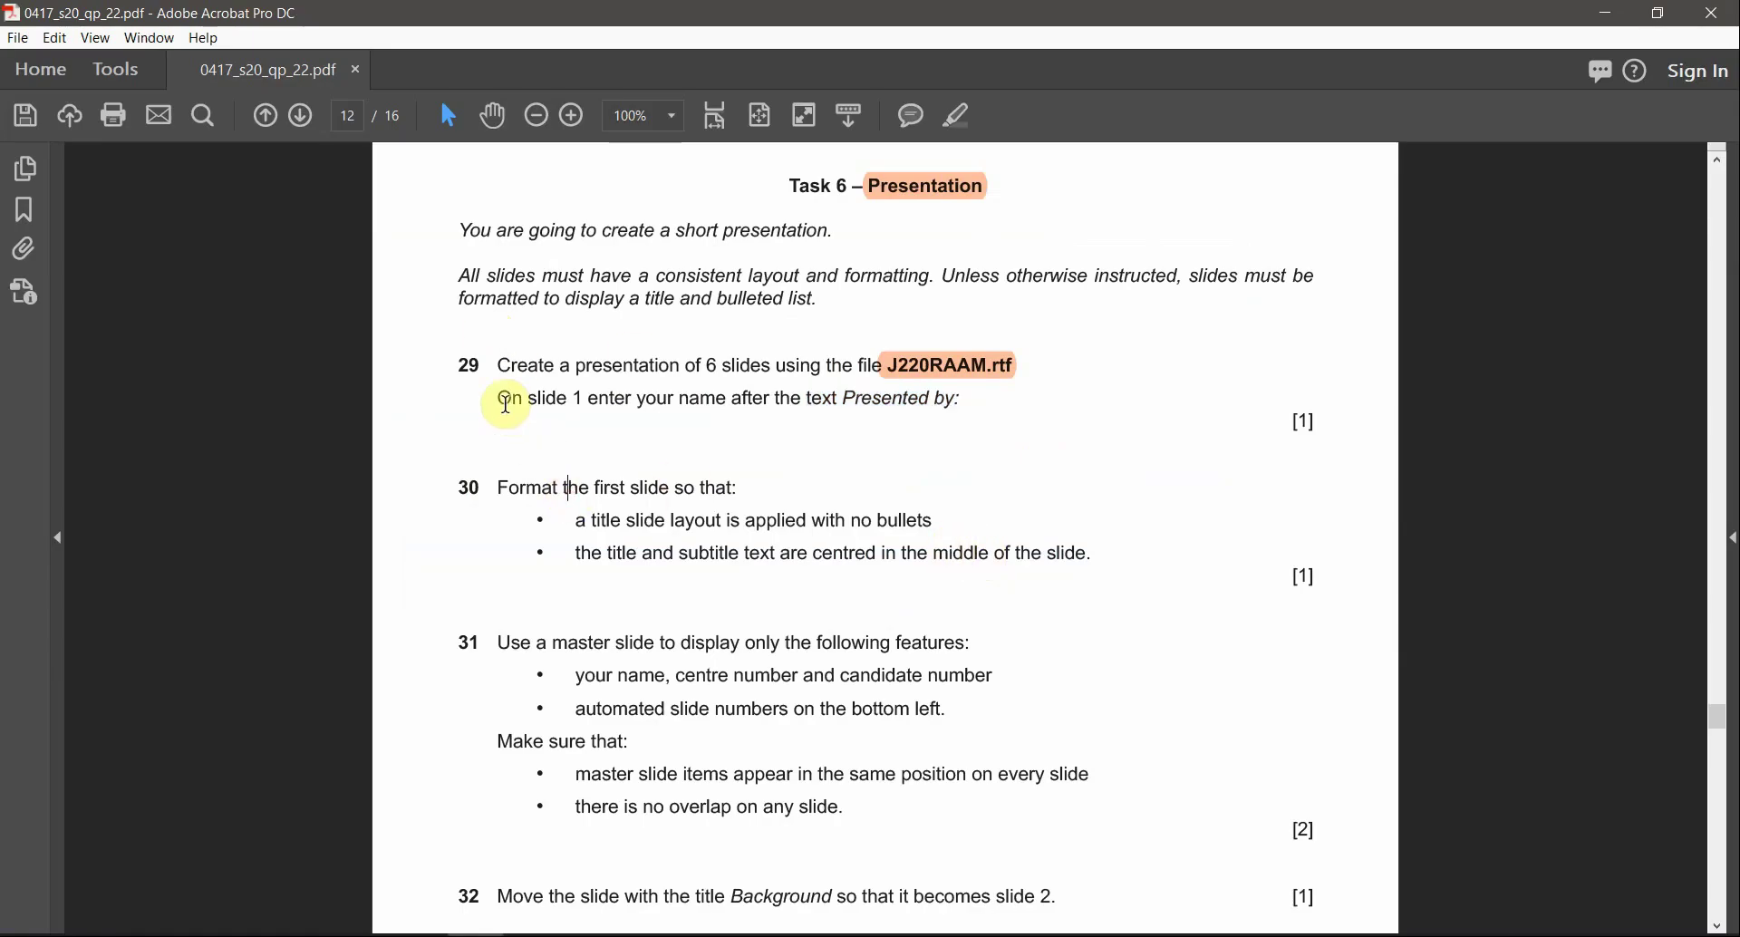
drag(565, 397, 963, 400)
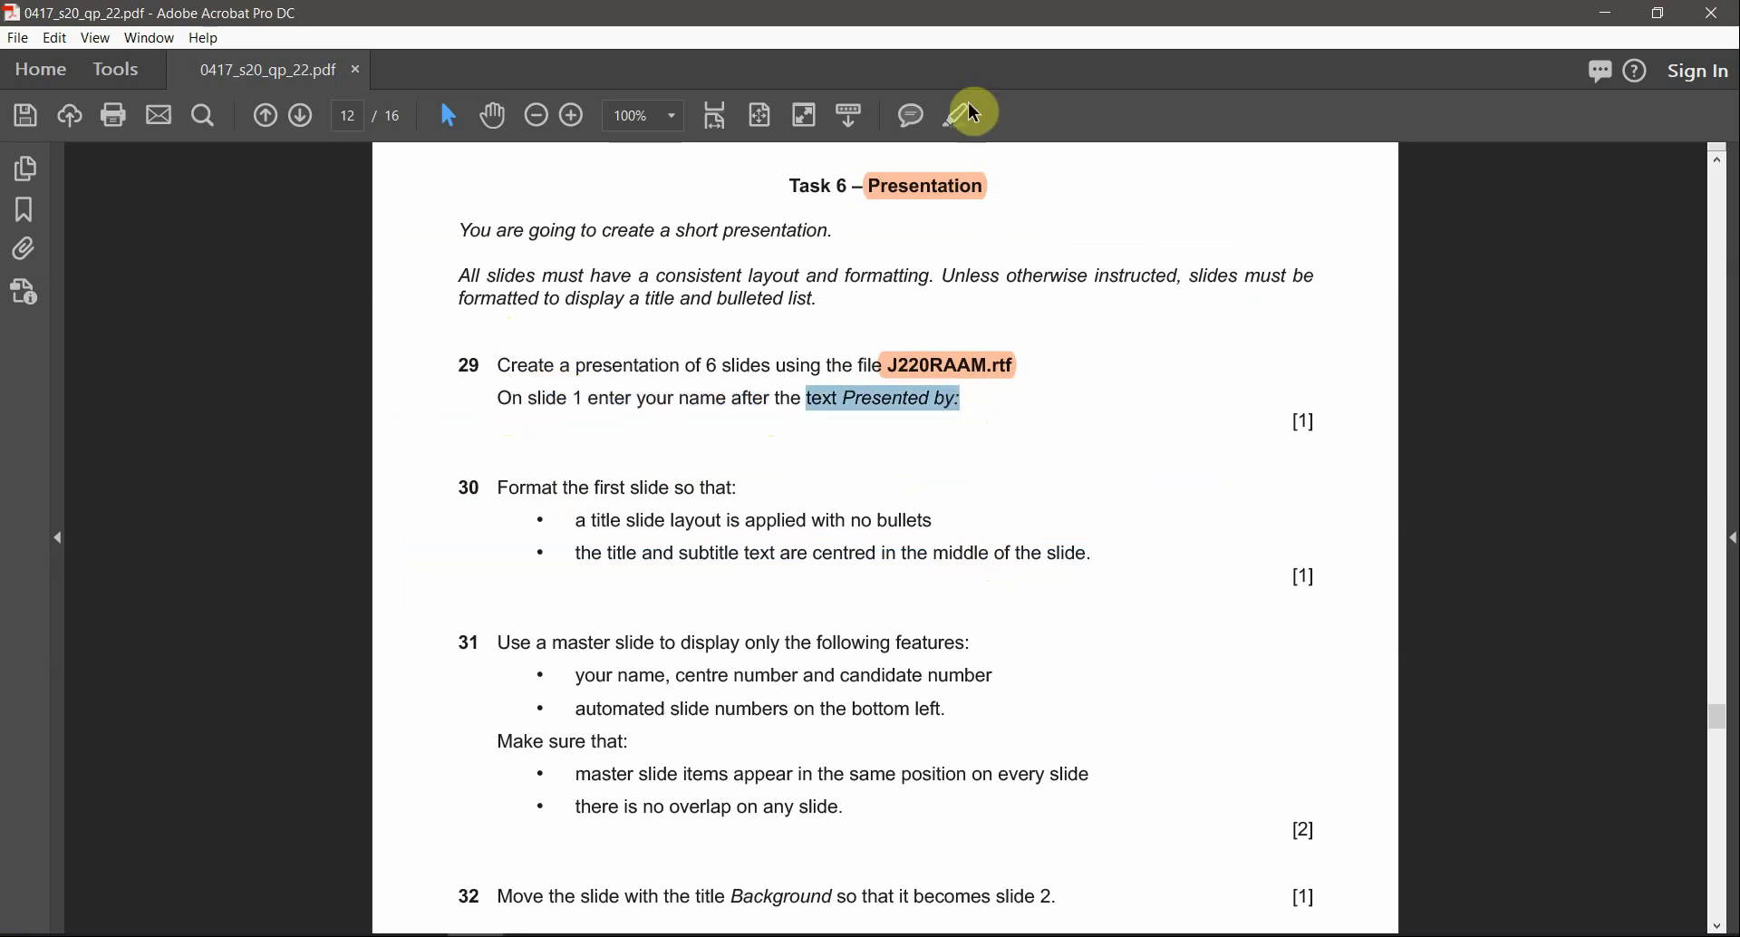
click(956, 121)
Step: Switch to PowerPoint and enter the presenter's name on a new line below "Presented by:" on slide 1
key(alt+Tab)
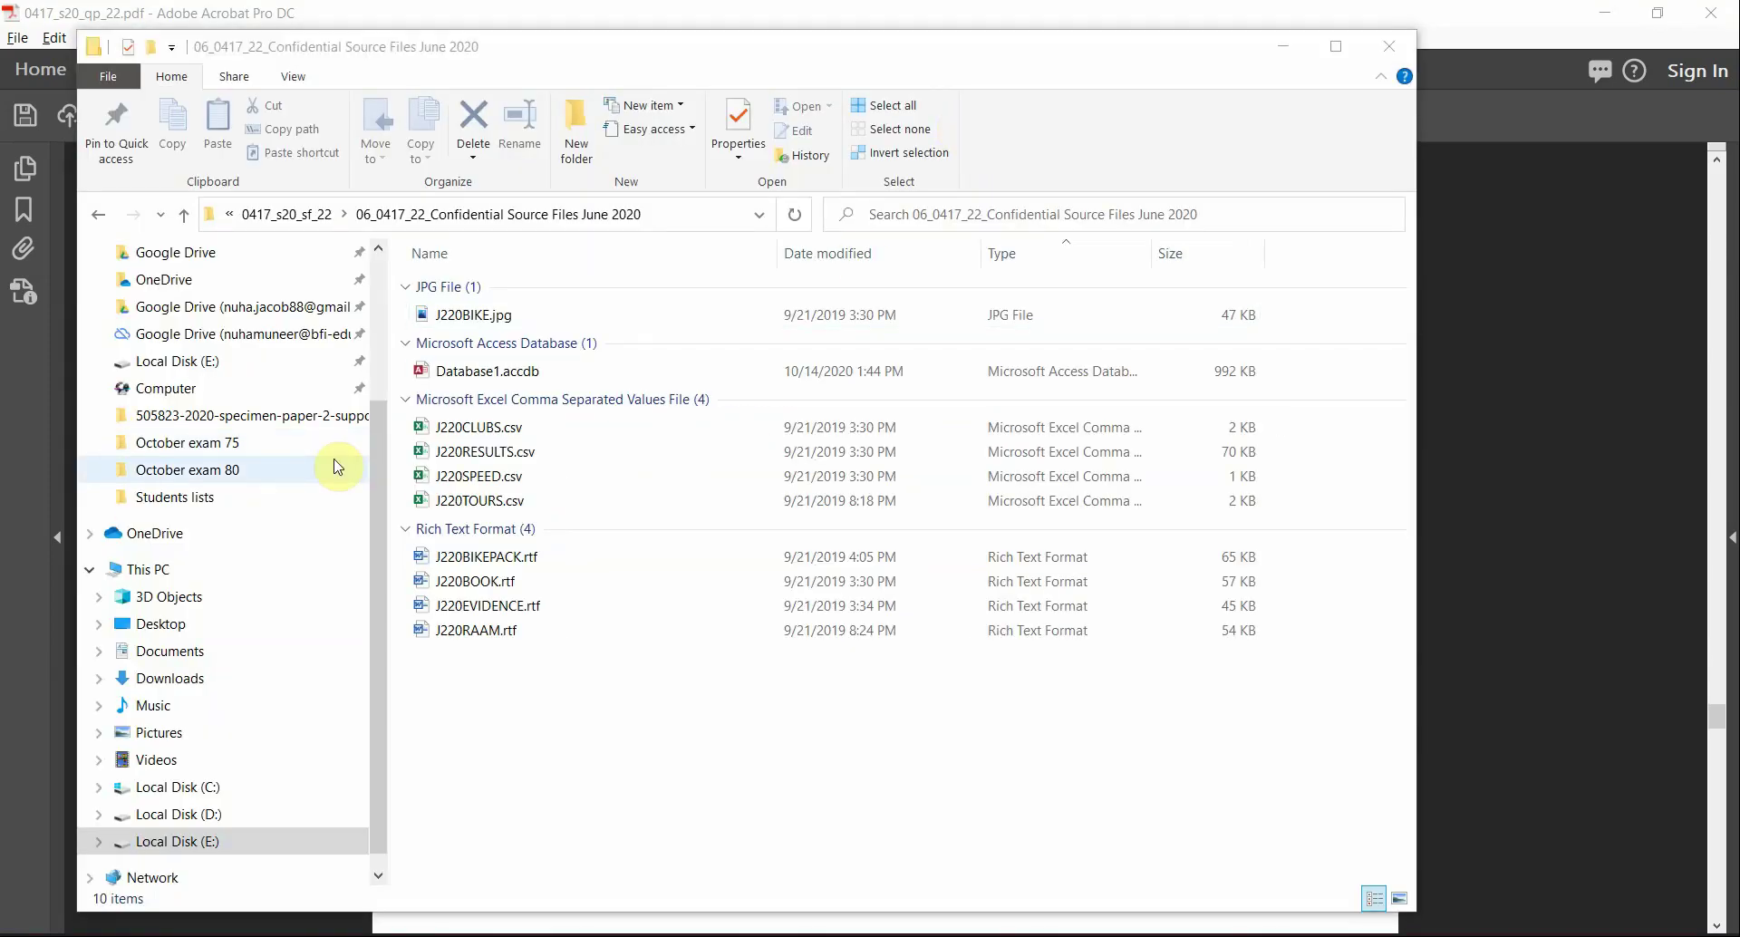
key(alt+Tab)
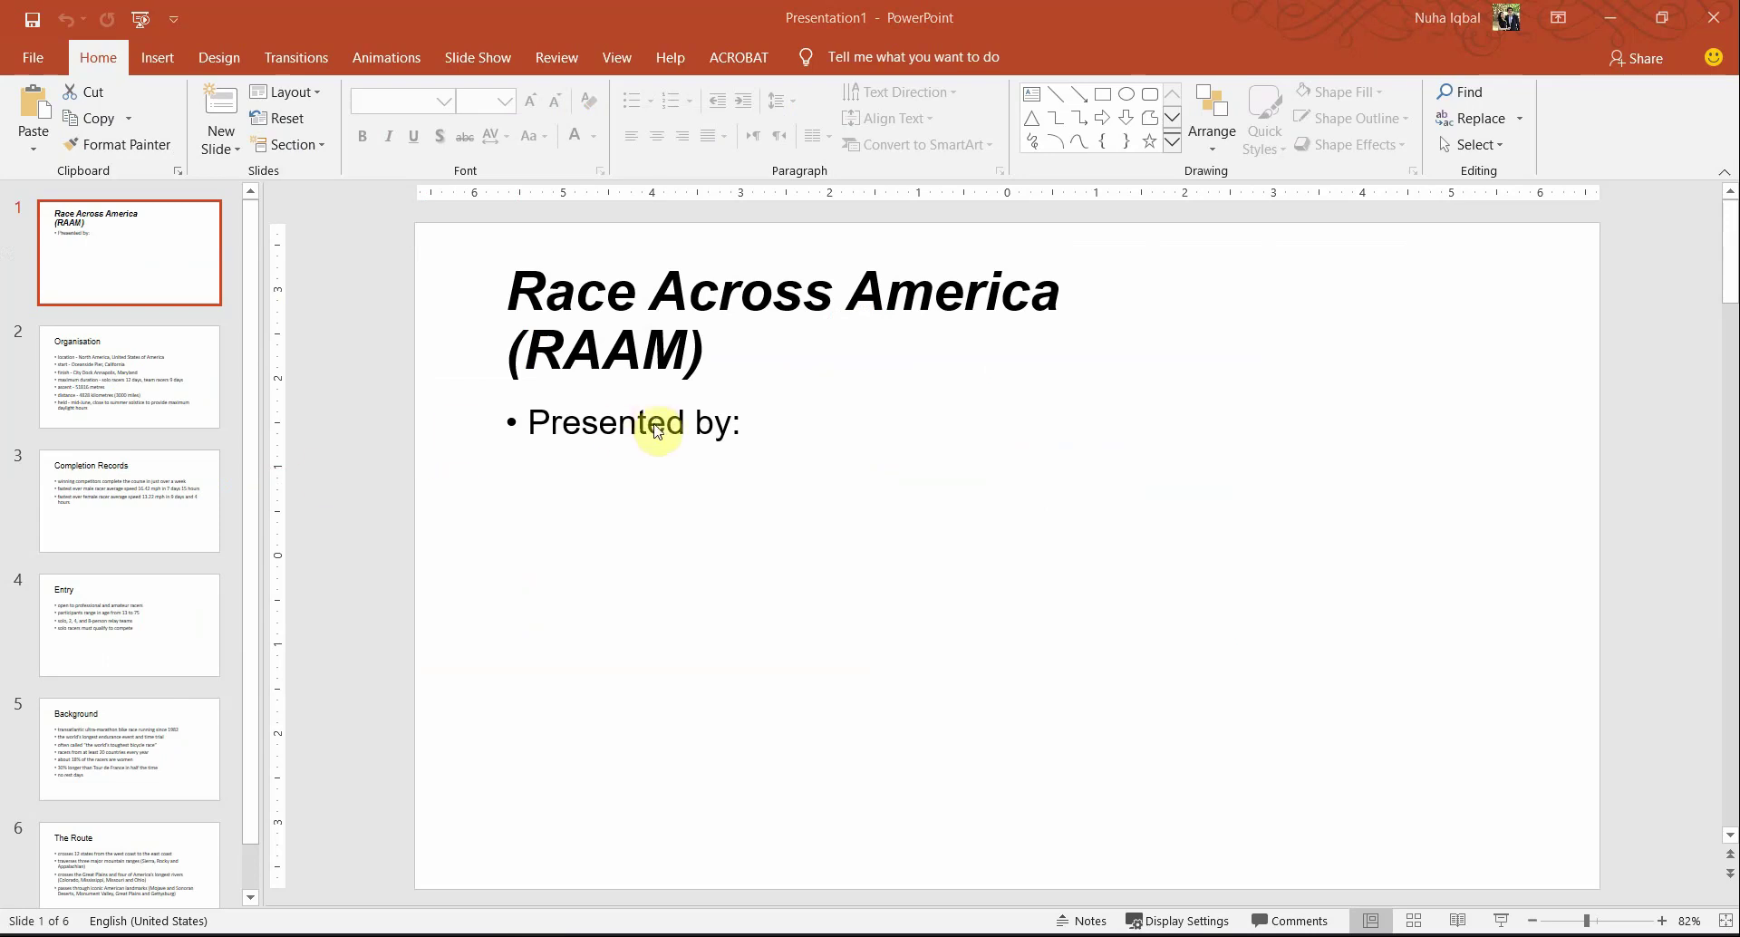
click(715, 421)
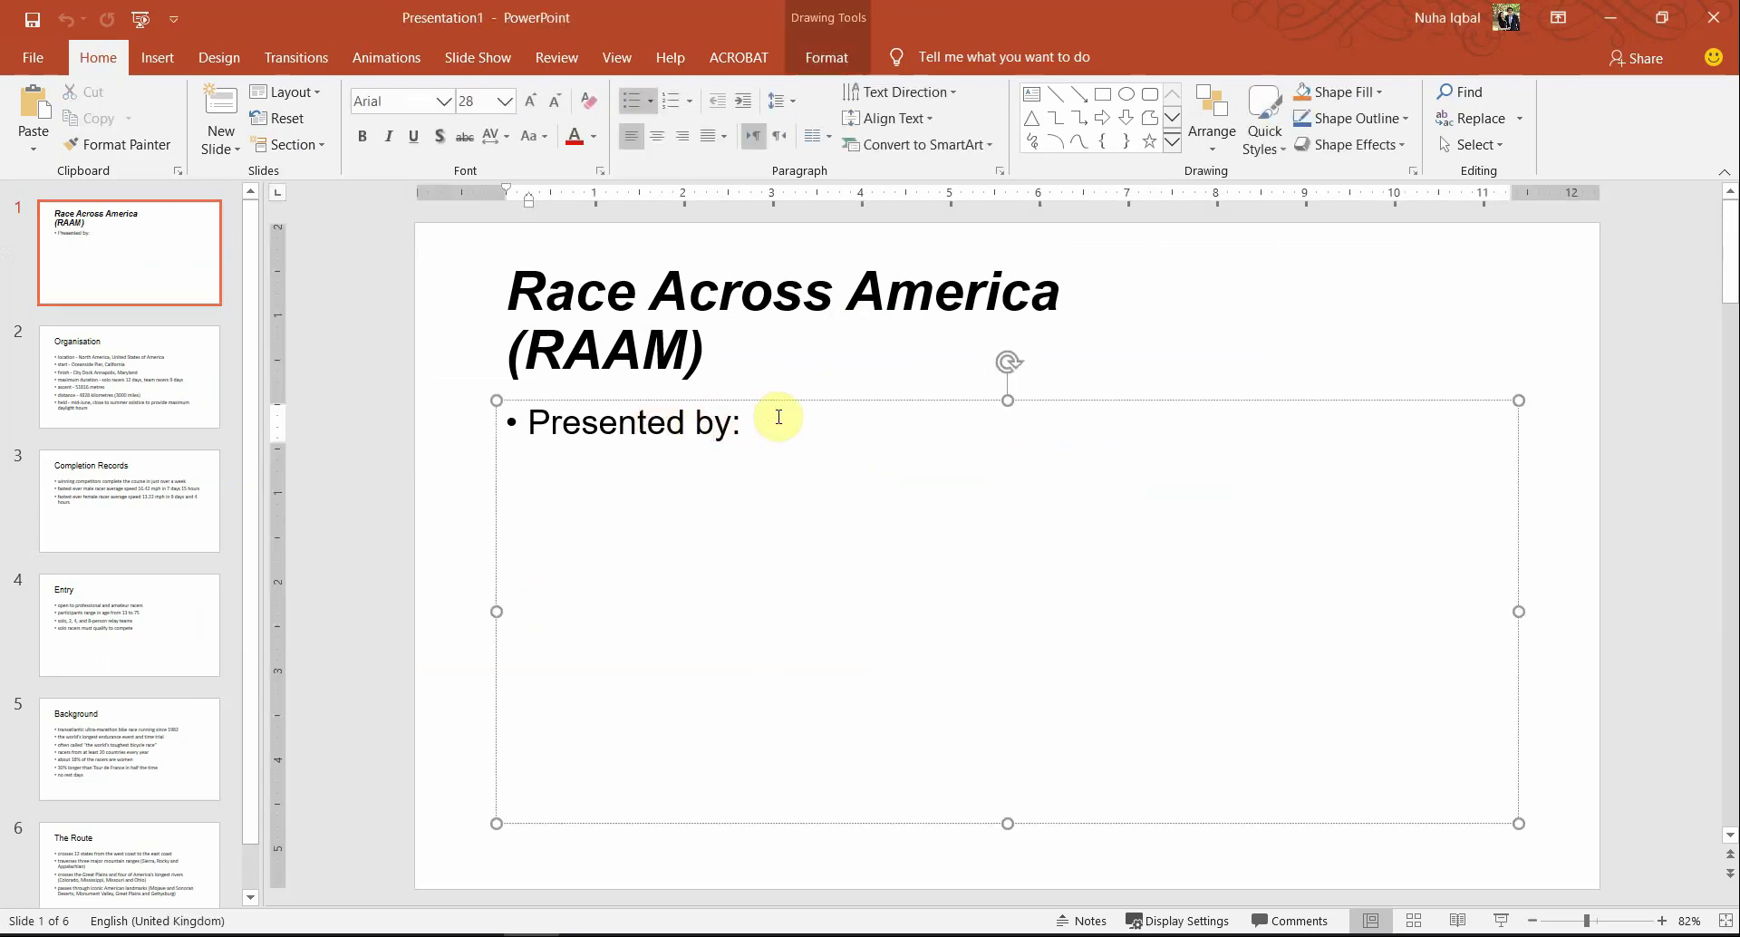
key(Return)
text(Nuha)
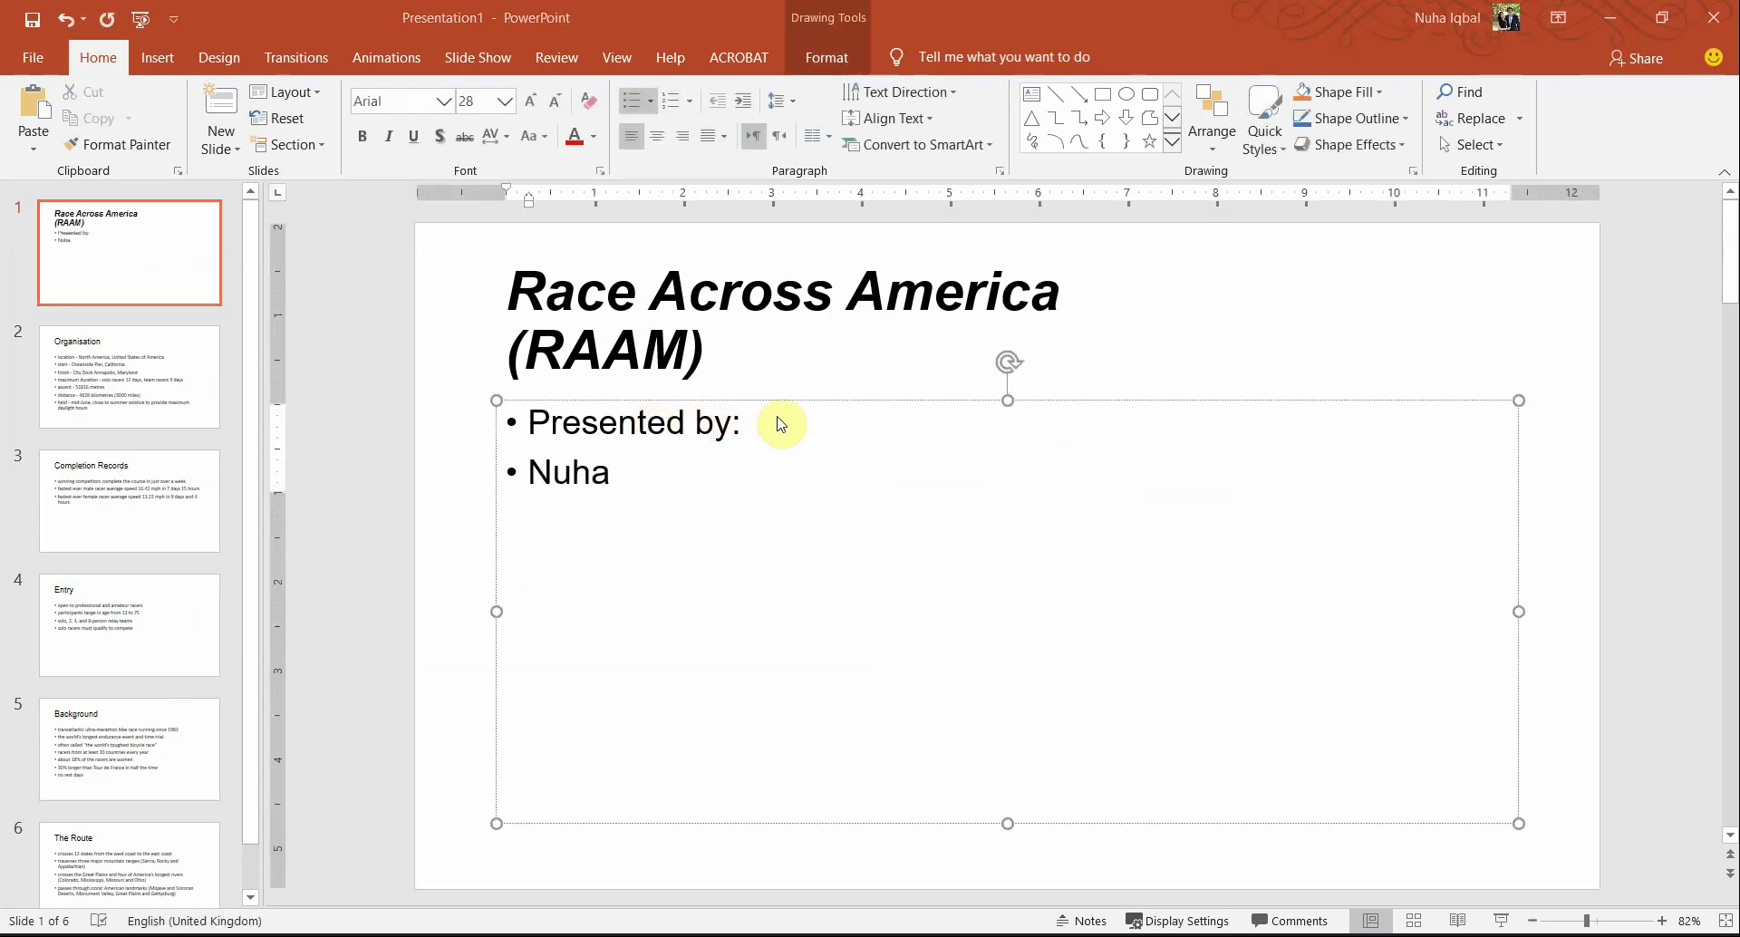
Step: Switch to the exam paper in Adobe Acrobat, read question 30 and highlight the words "title slide"
key(alt+Tab)
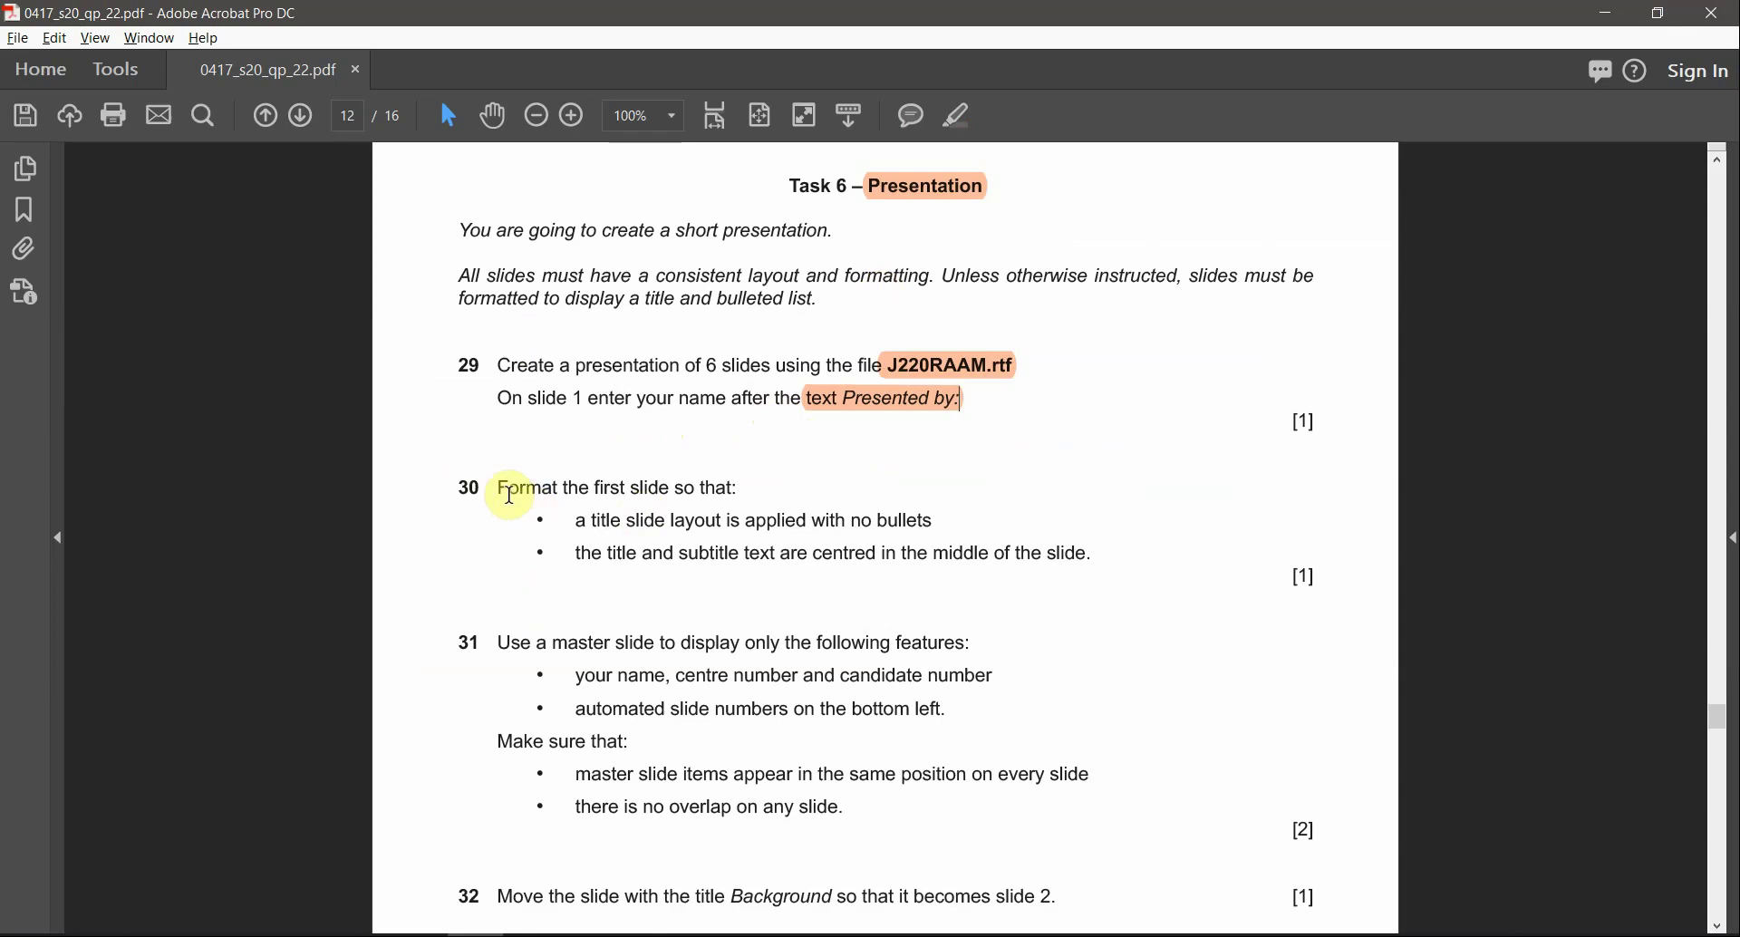
drag(501, 491, 758, 486)
click(624, 520)
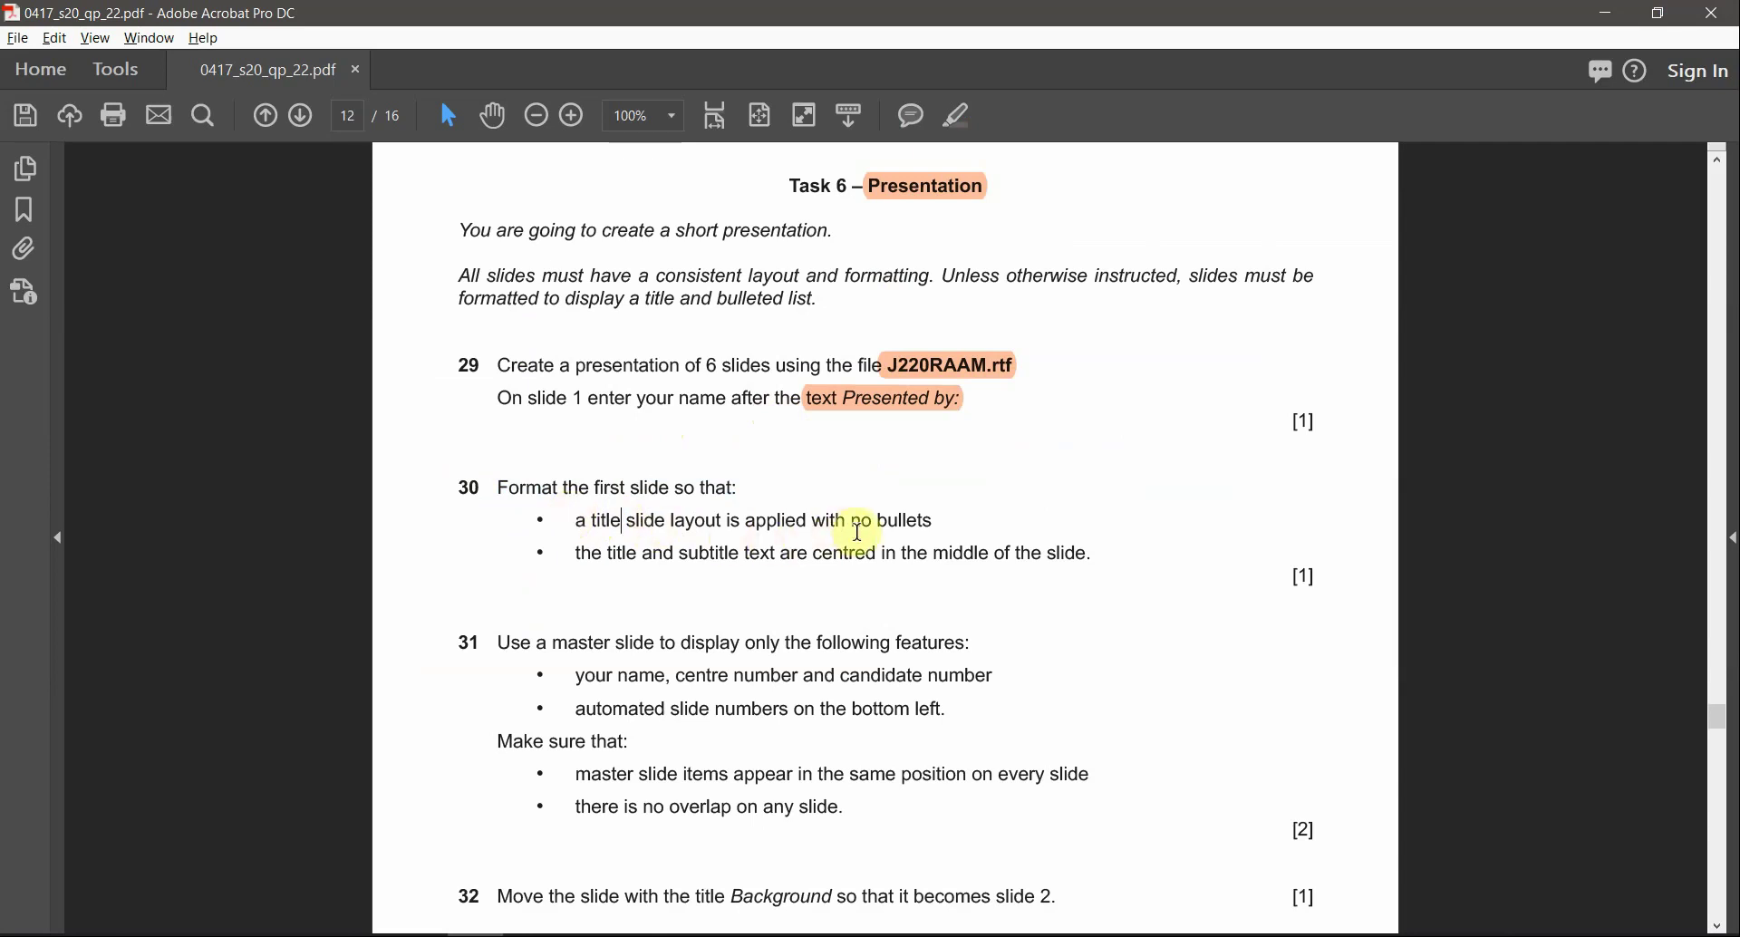
drag(594, 520, 666, 521)
click(966, 116)
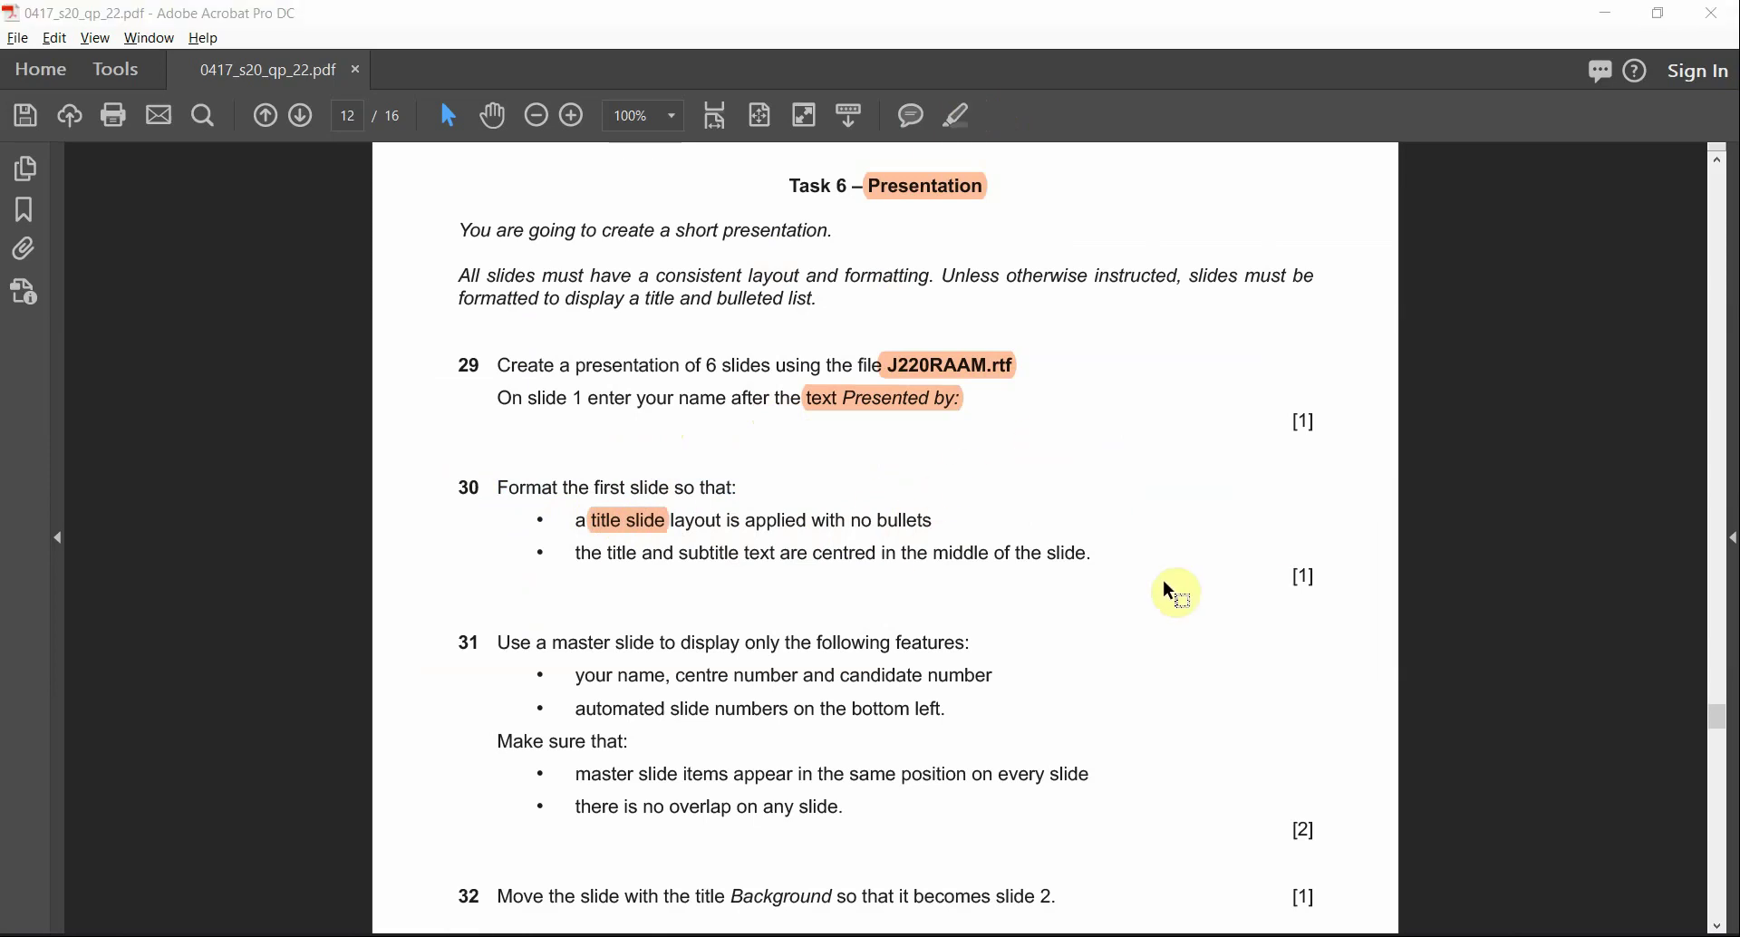
Step: Switch to PowerPoint and apply the Title Slide layout to slide 1
key(alt+Tab)
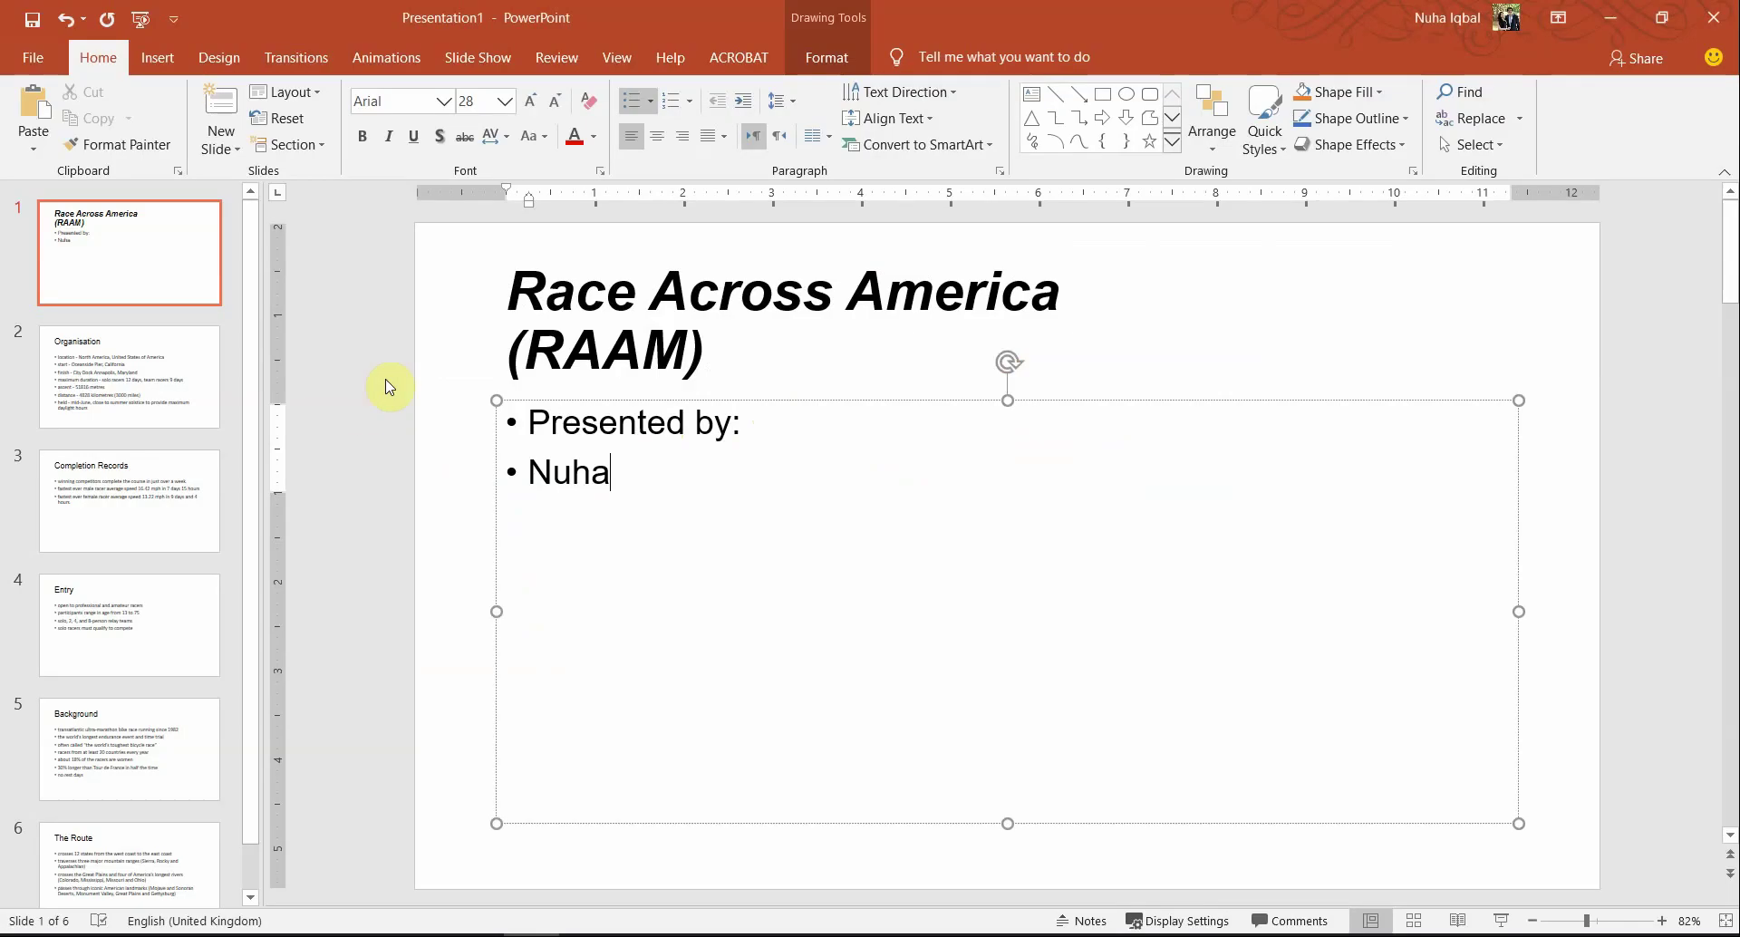
right_click(100, 258)
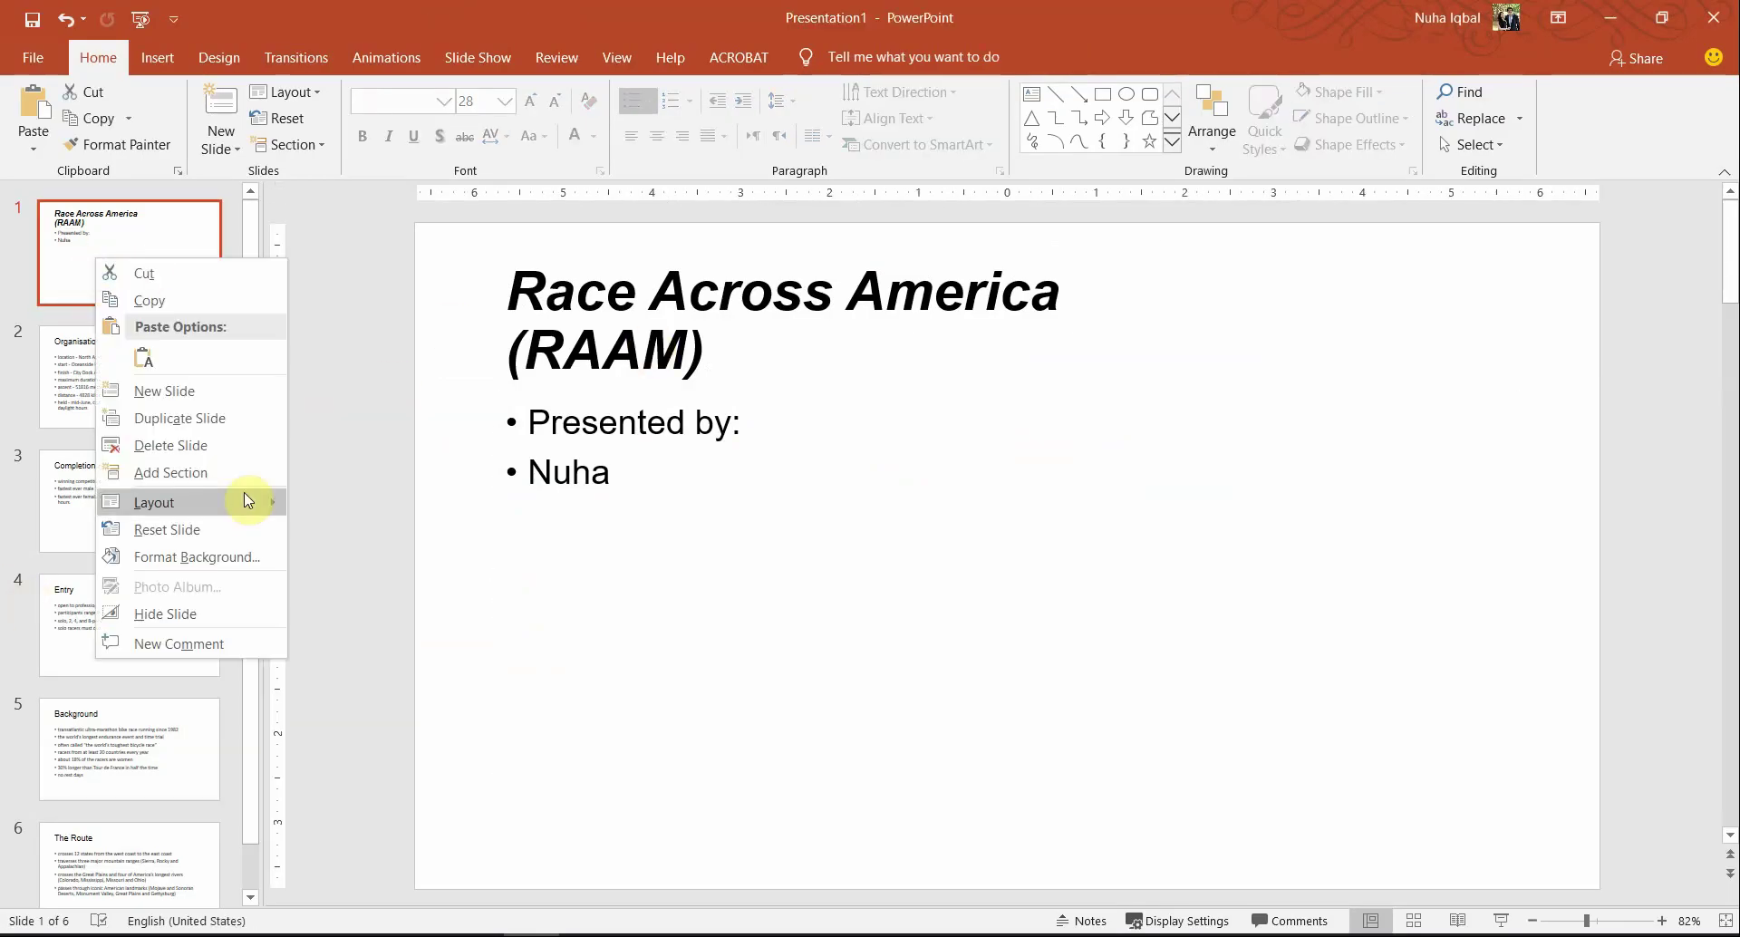
mouse_move(245, 497)
click(363, 508)
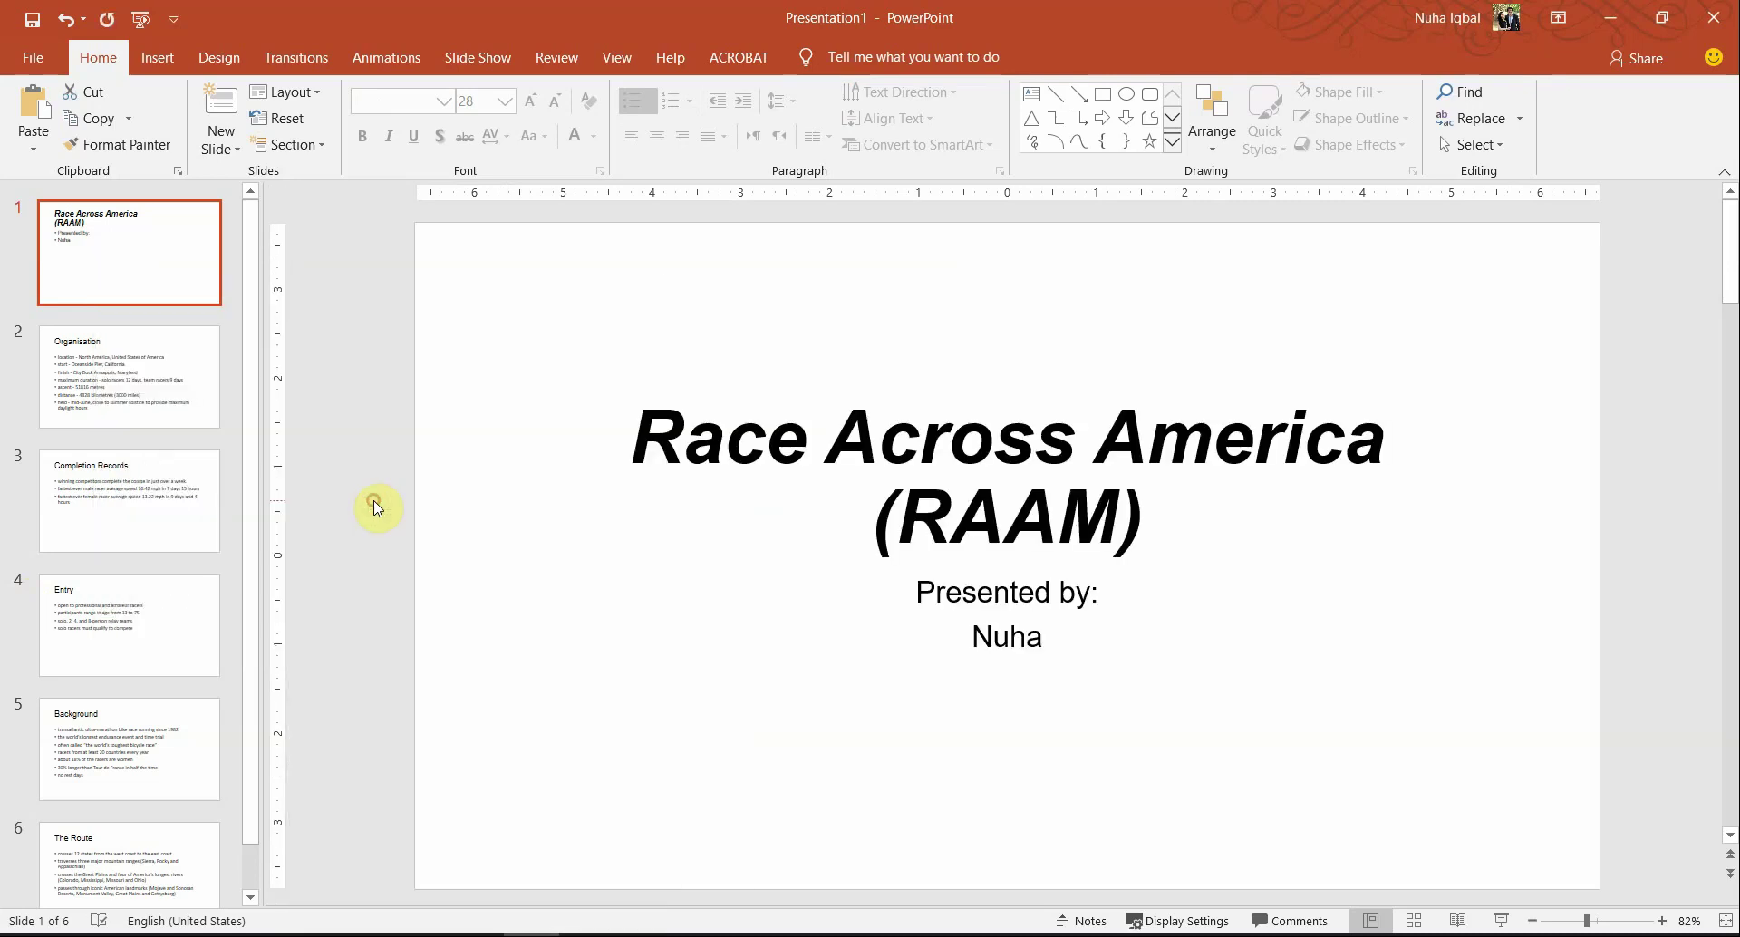
Step: Check the alignment and bullet formatting of the title and subtitle text on slide 1
click(943, 585)
click(967, 507)
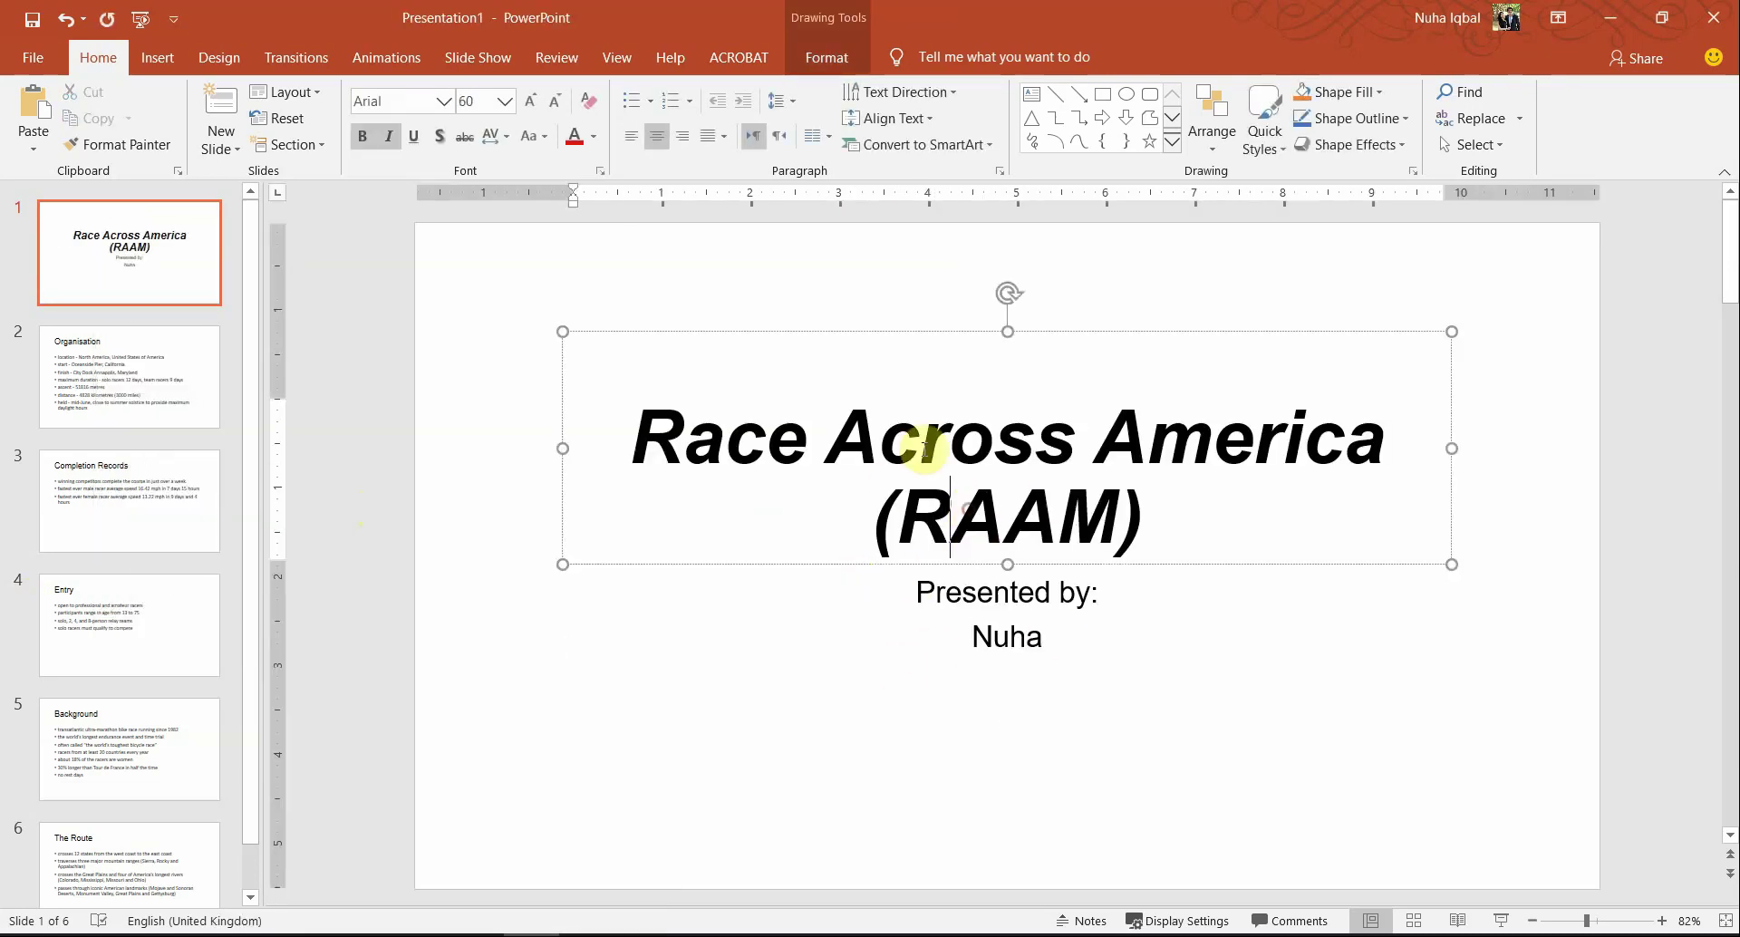
click(1008, 630)
click(941, 440)
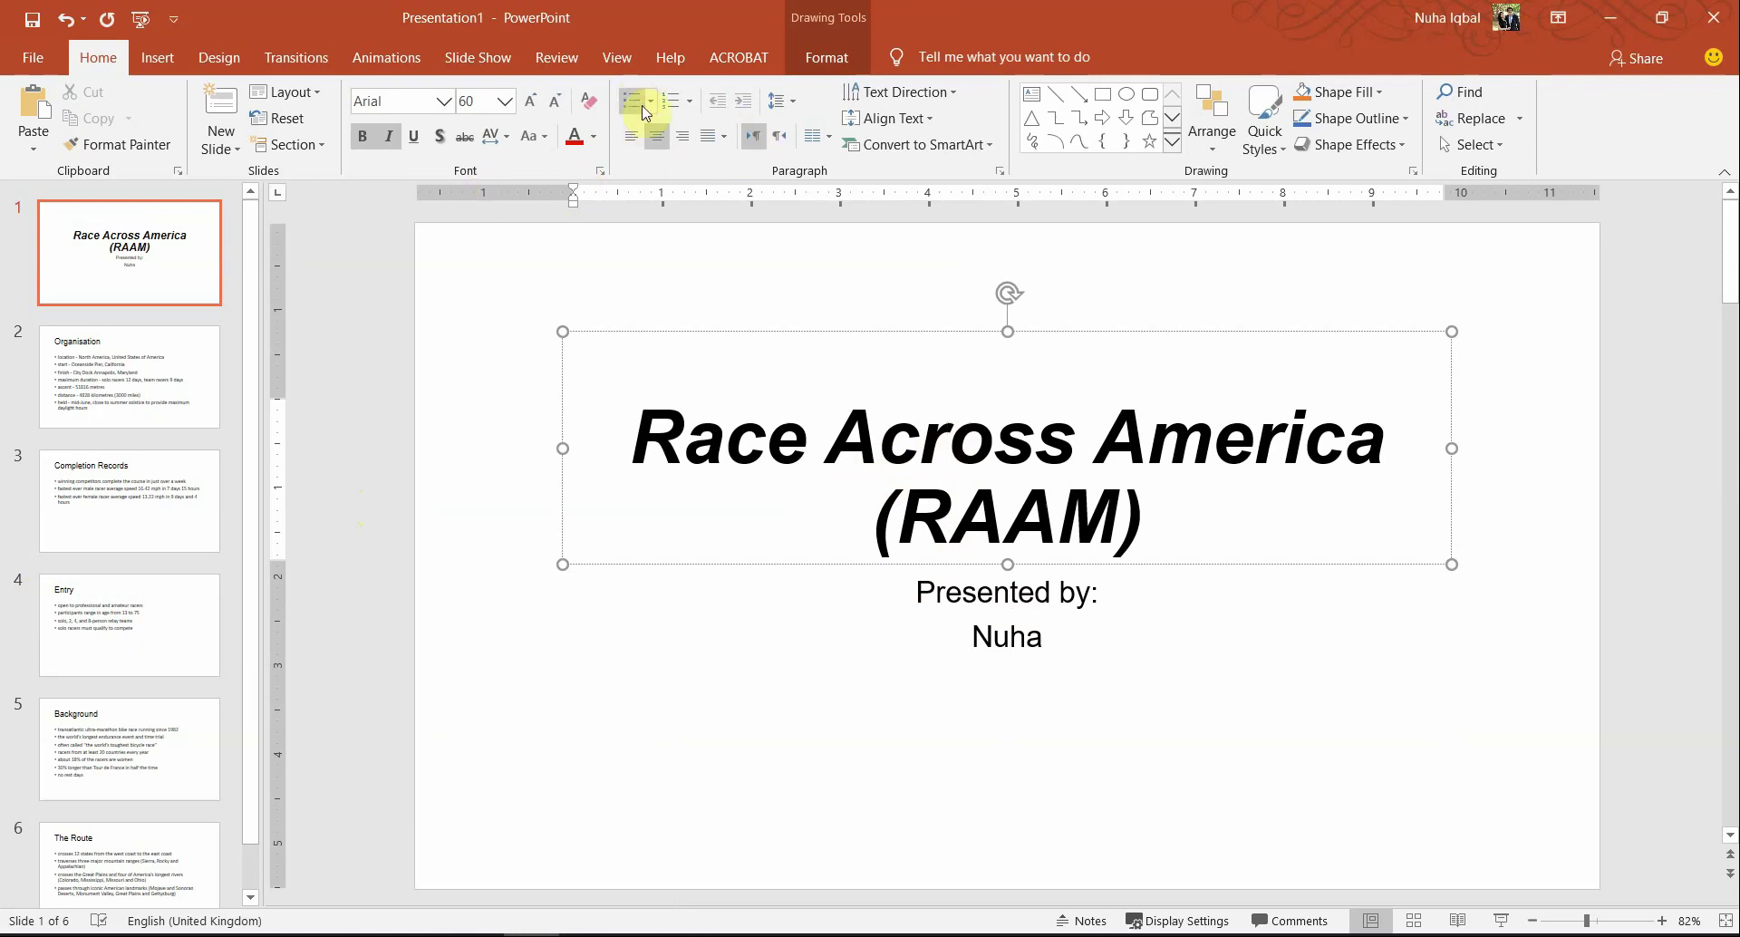
Step: Check the subtitle's formatting on slide 1, switch to Adobe Acrobat and highlight "in the middle of the slide." in question 30
click(1011, 635)
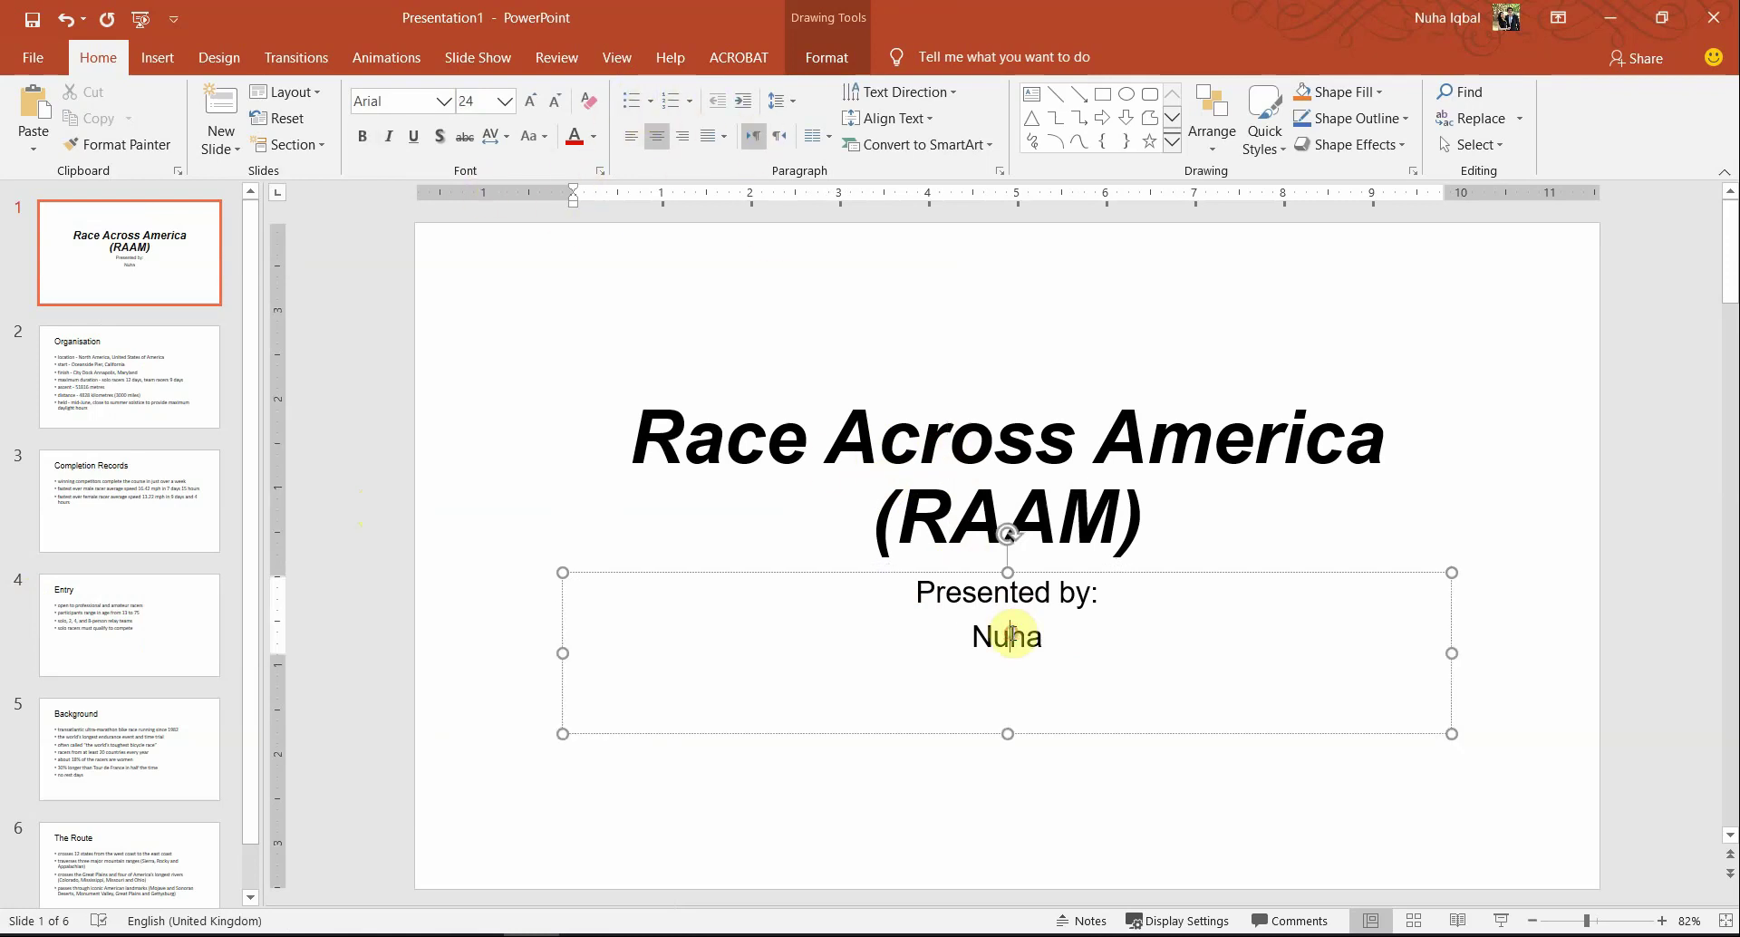
click(964, 572)
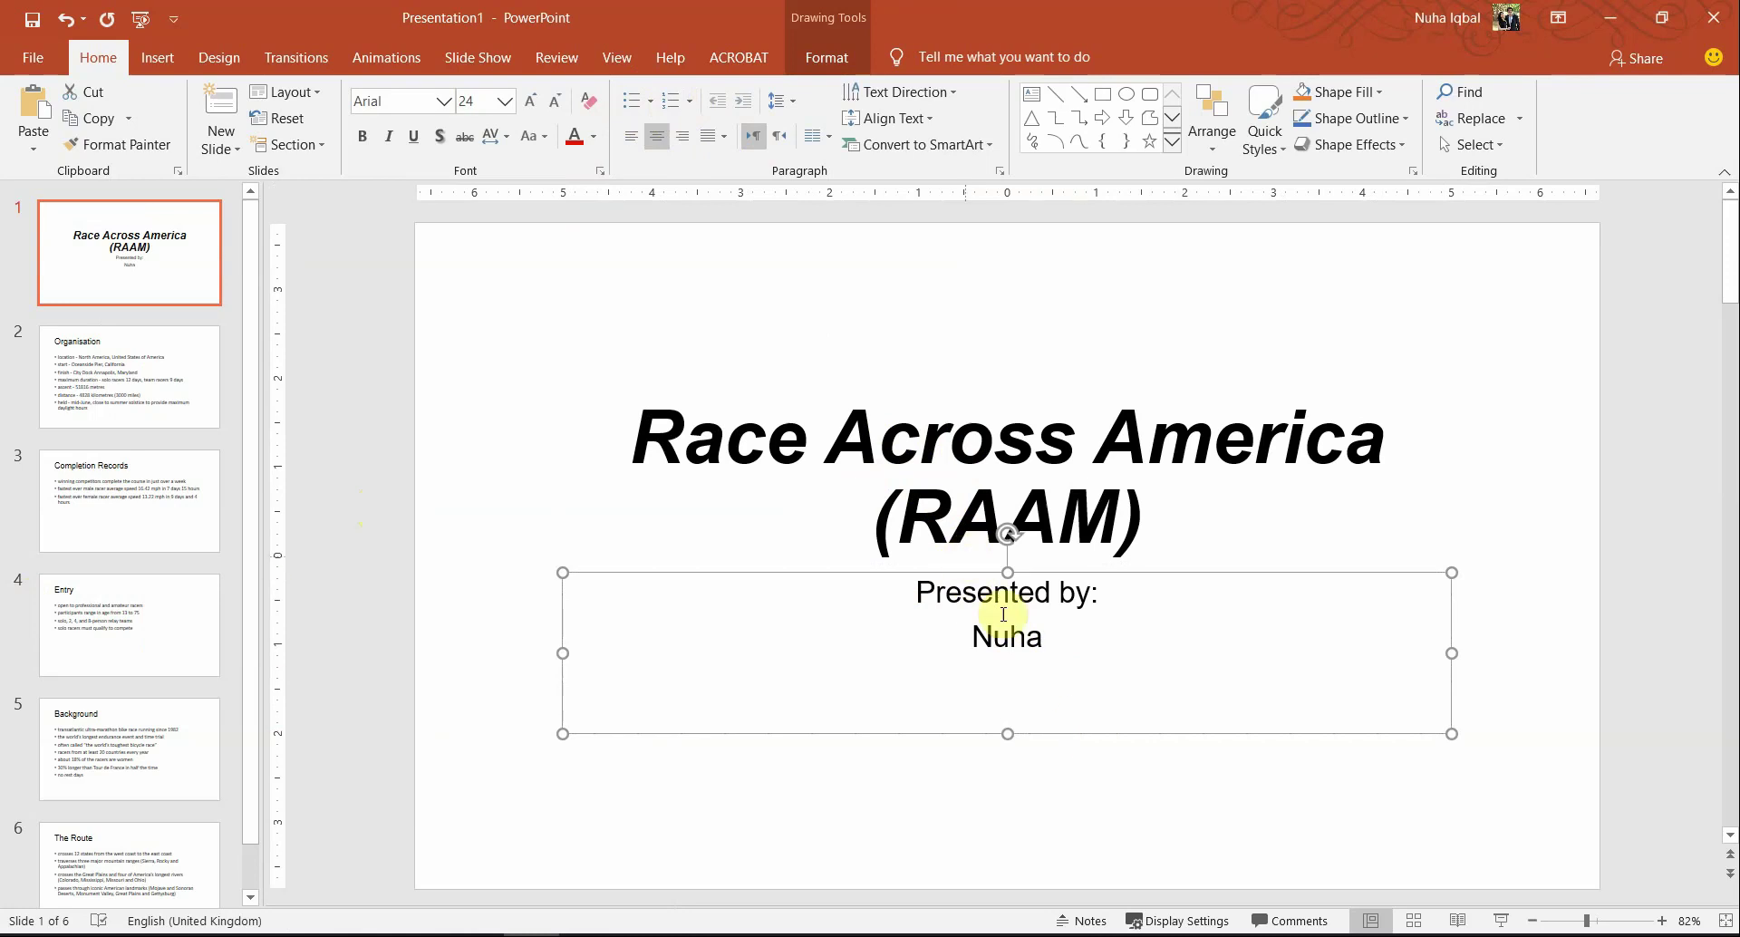
key(alt+Tab)
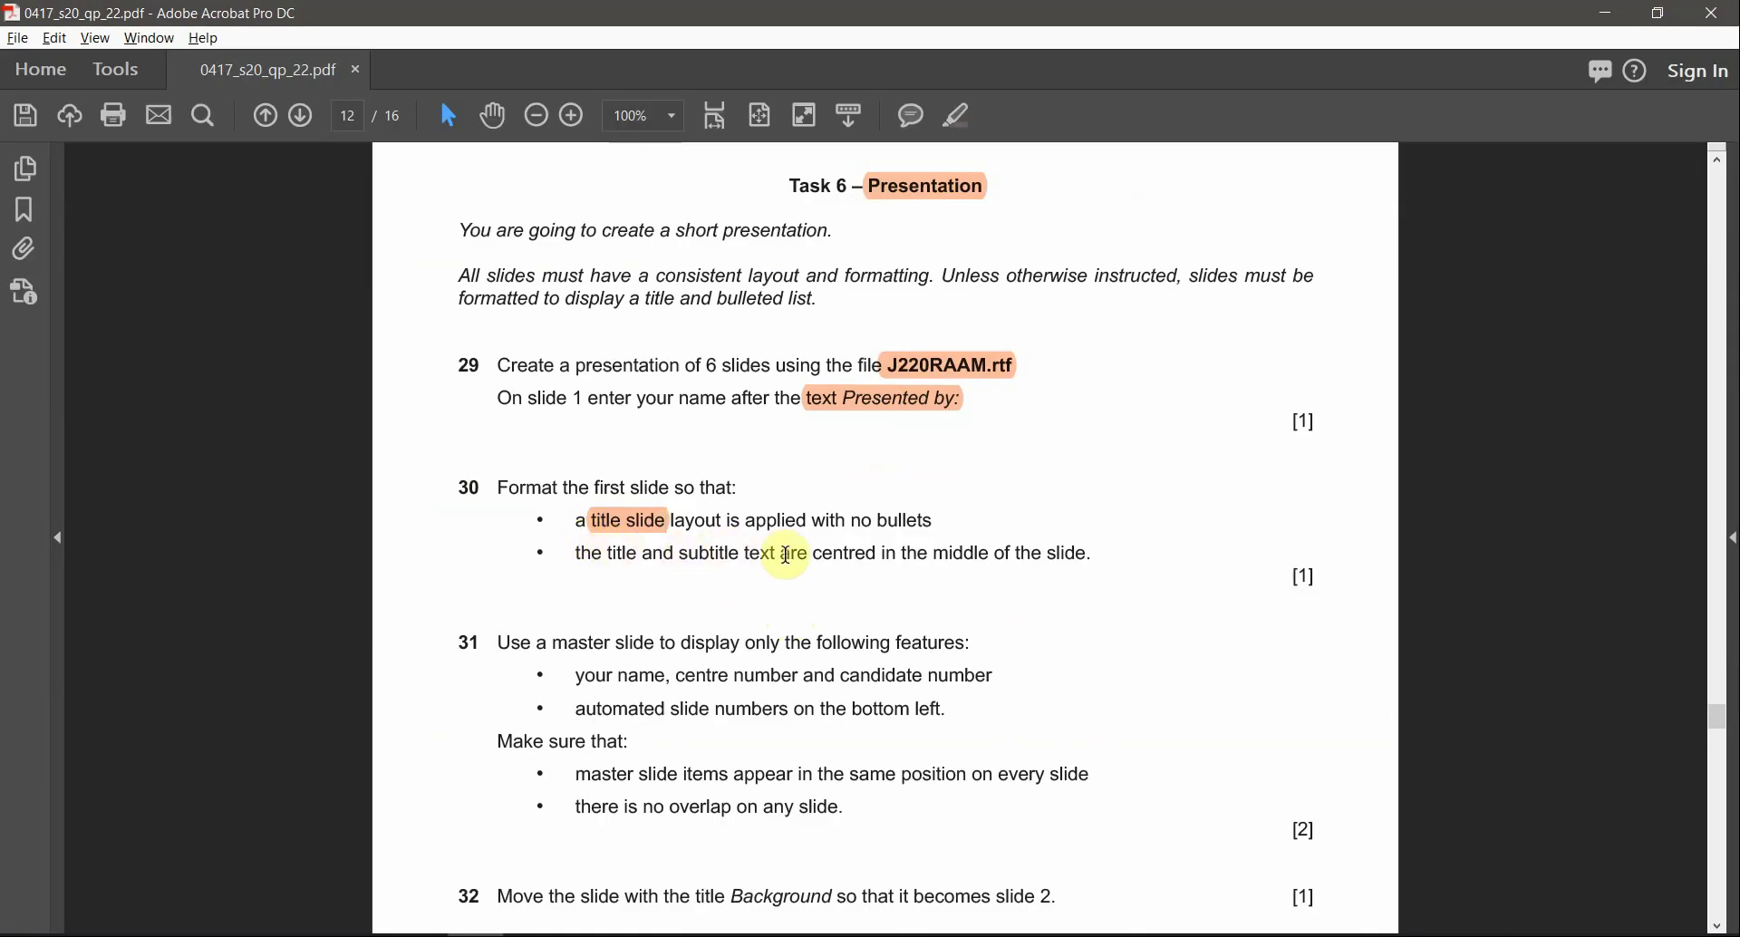
drag(877, 553, 1111, 547)
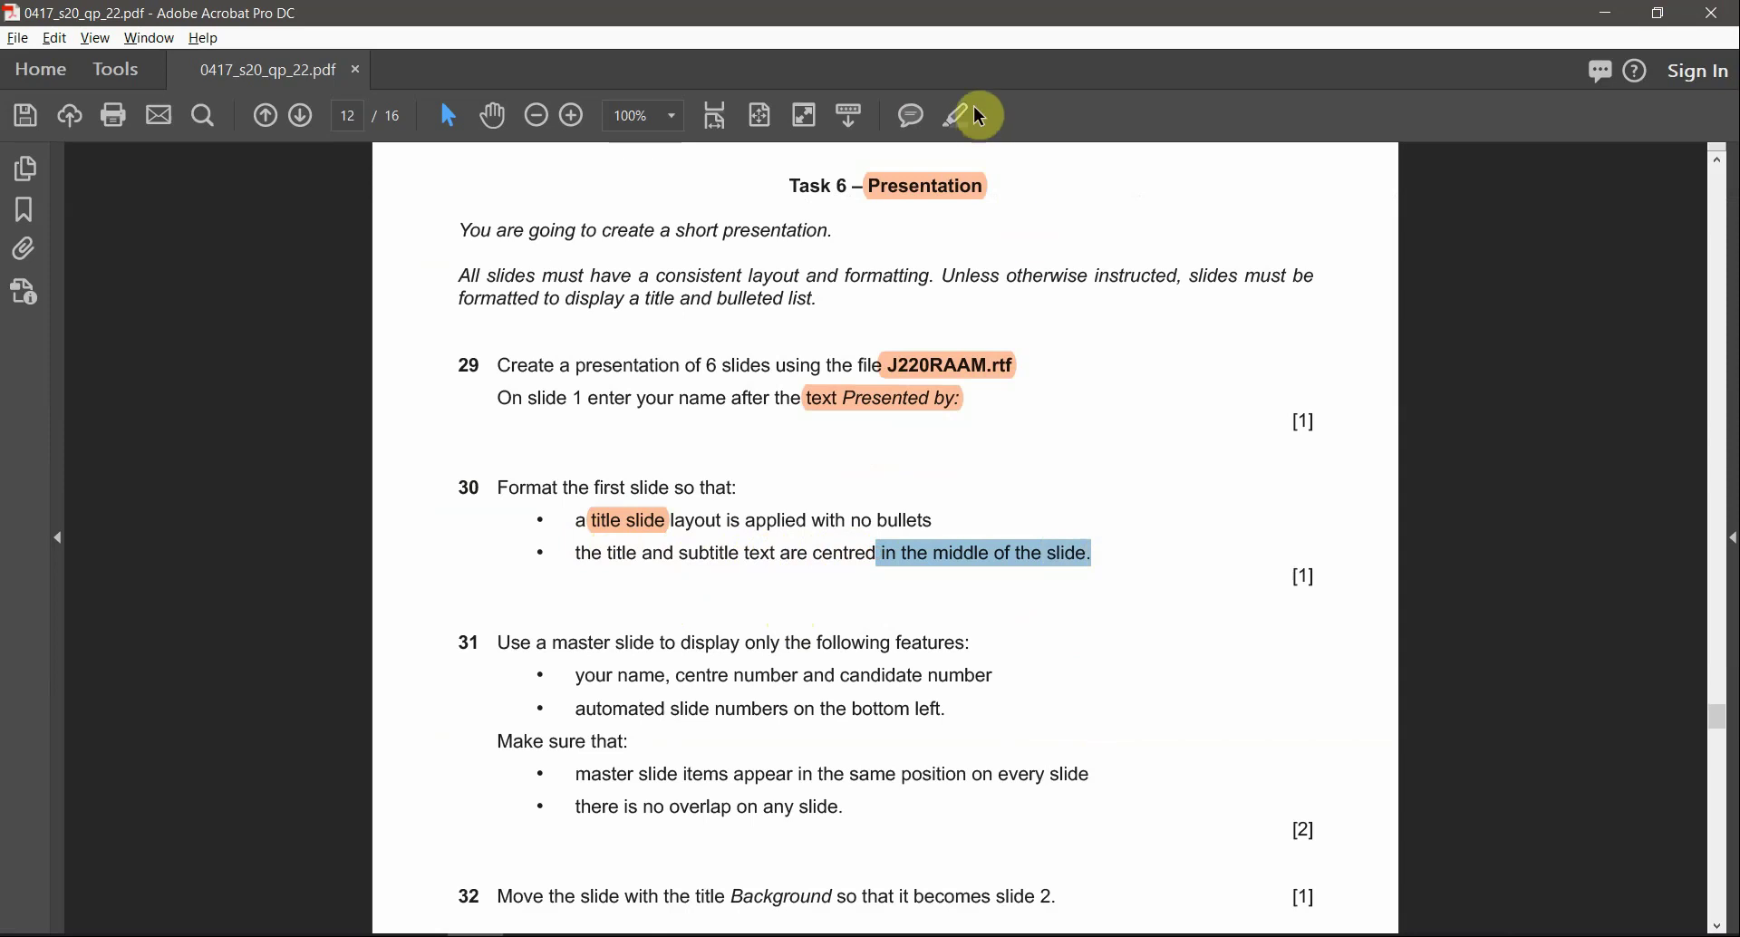
Step: Switch to PowerPoint and check that slide 1's title and subtitle text are centred in the middle of the slide
key(alt+Tab)
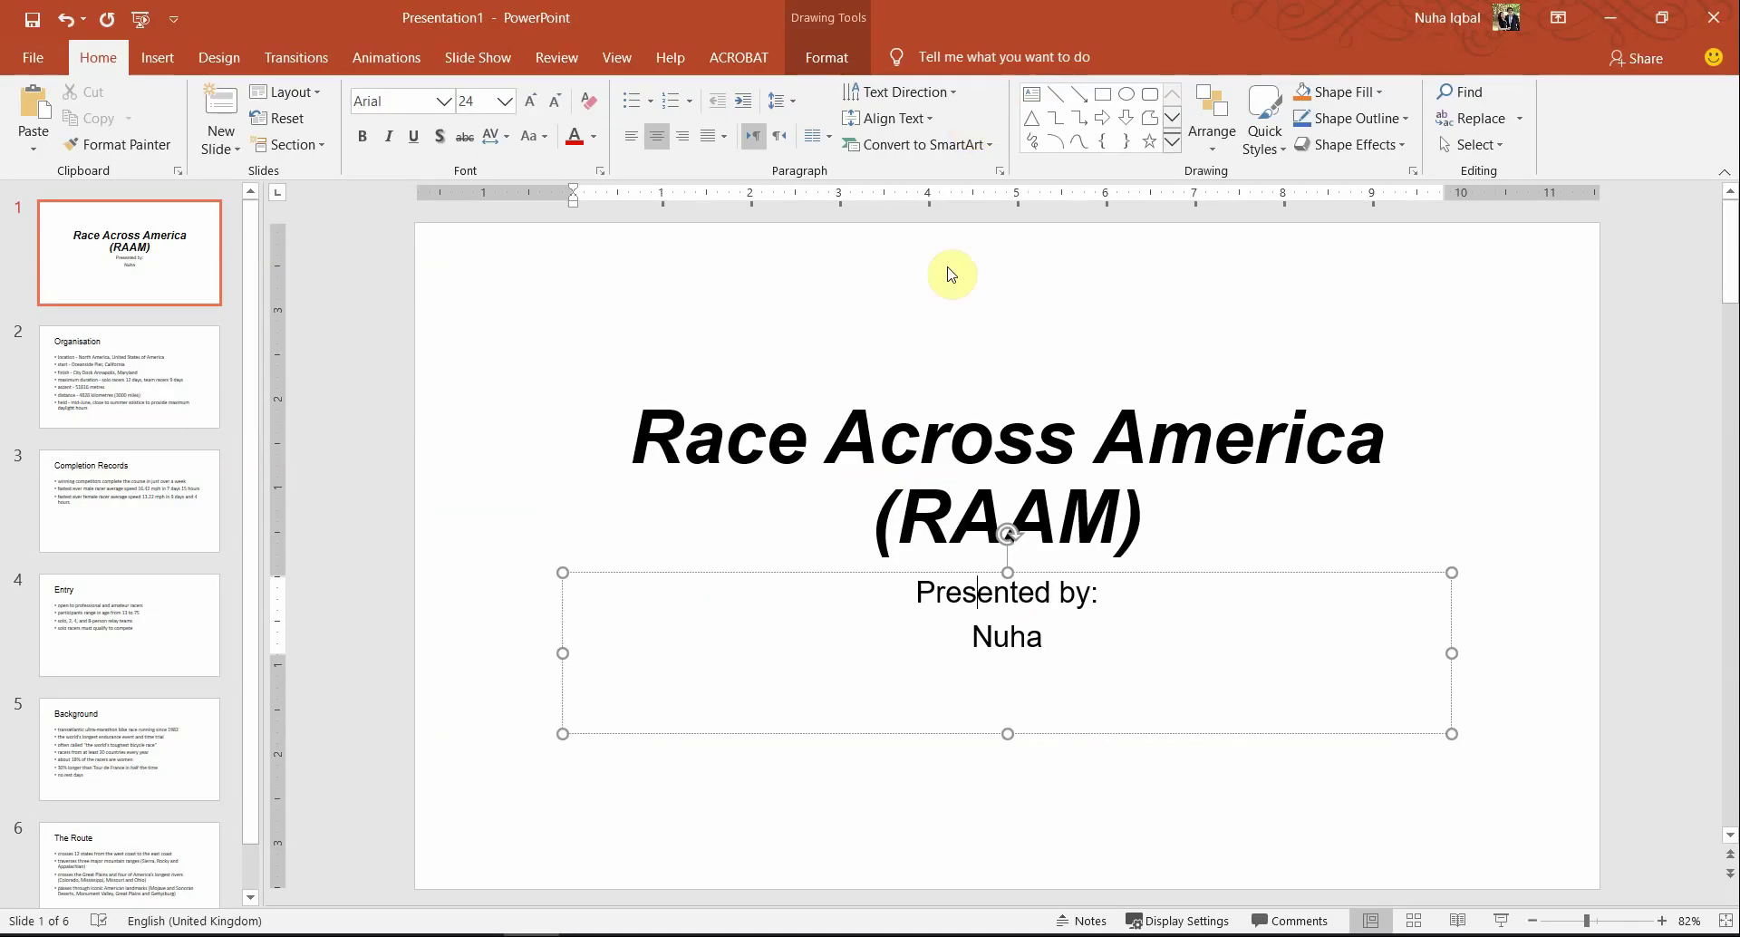
click(1039, 503)
click(973, 635)
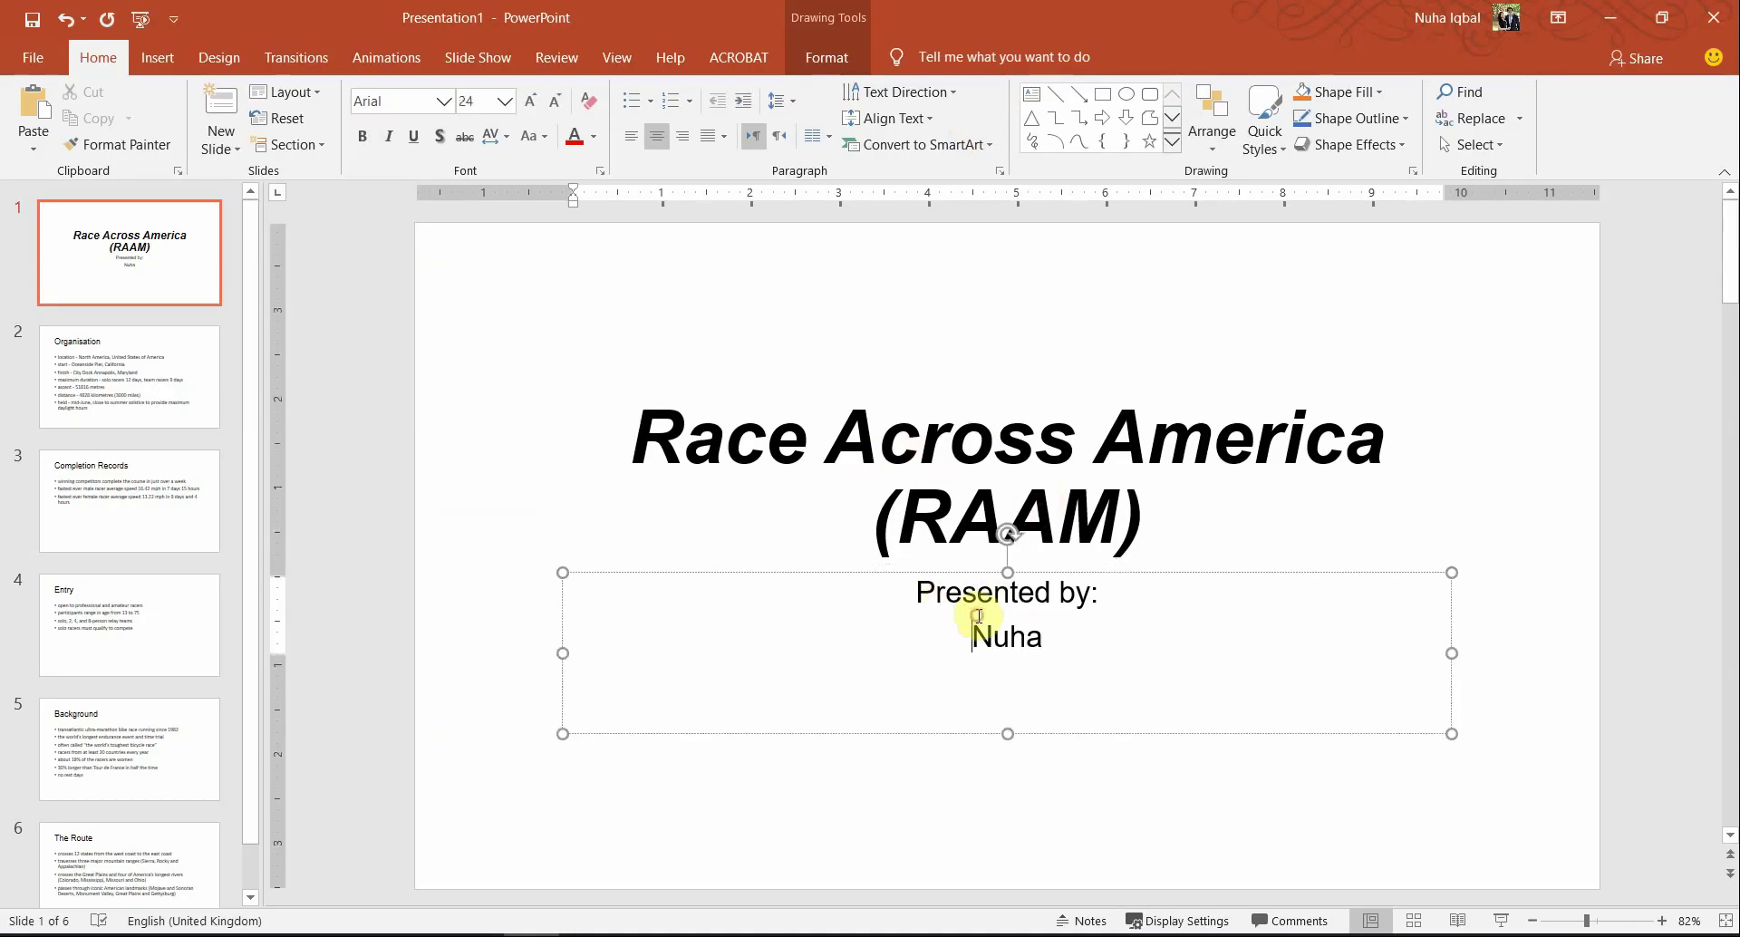
Step: Switch to the exam paper in Adobe Acrobat and highlight the words "master slide" in question 31
key(alt+Tab)
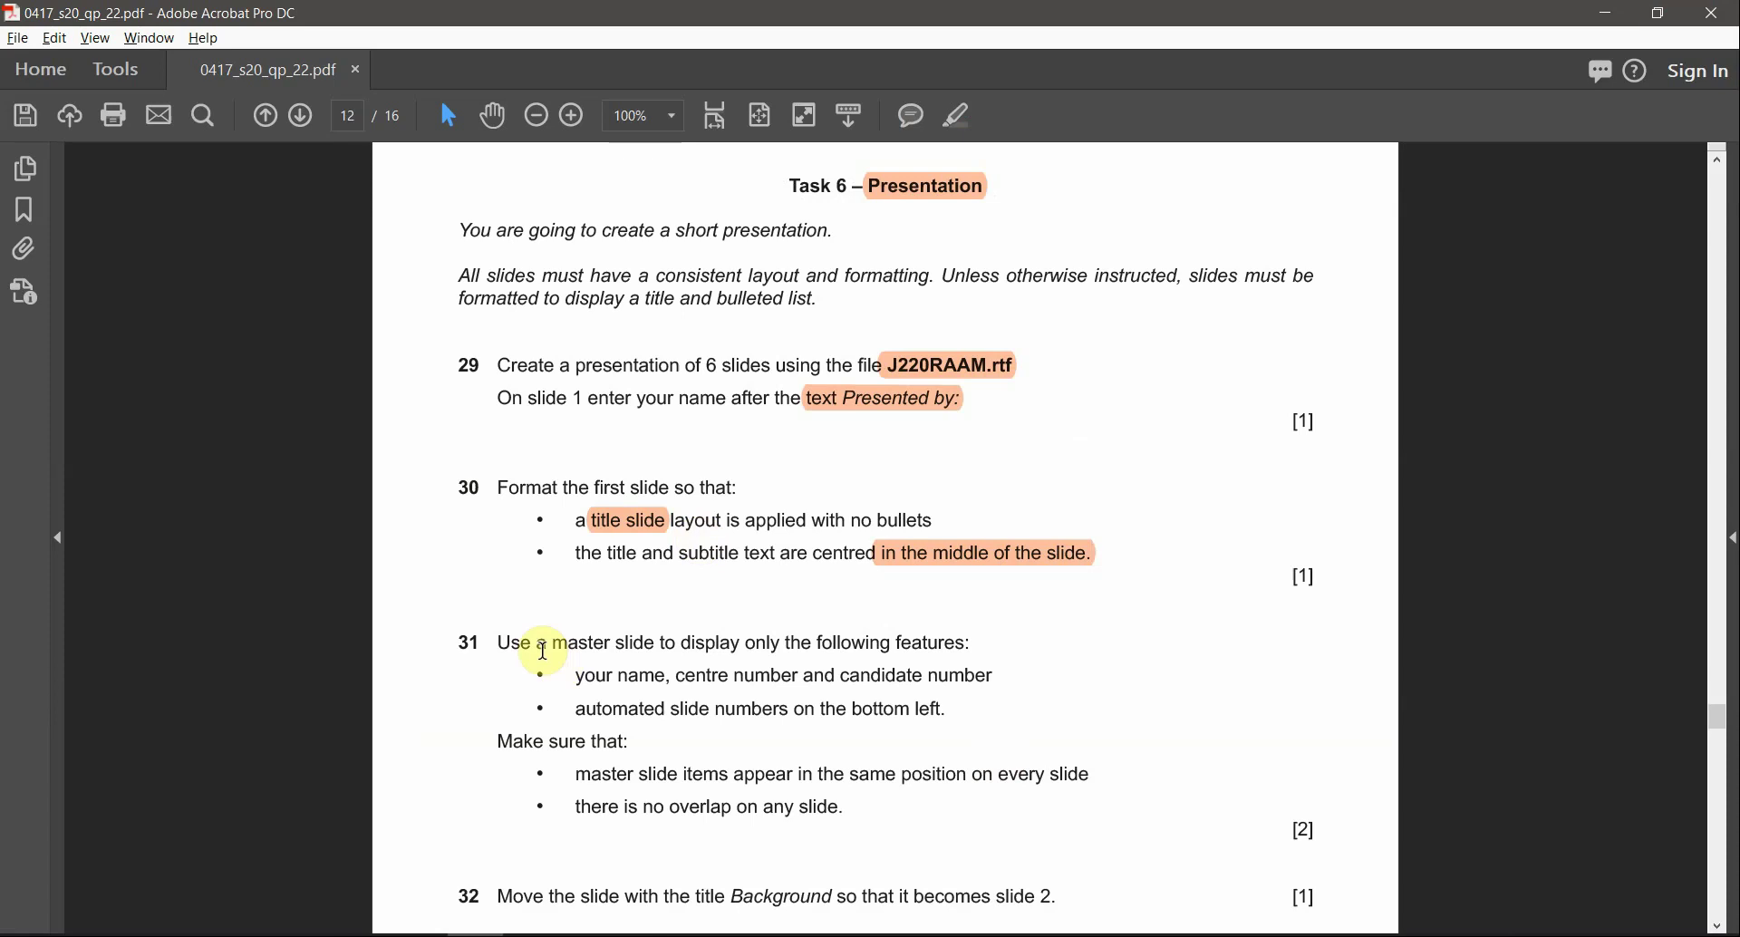
drag(554, 645, 654, 651)
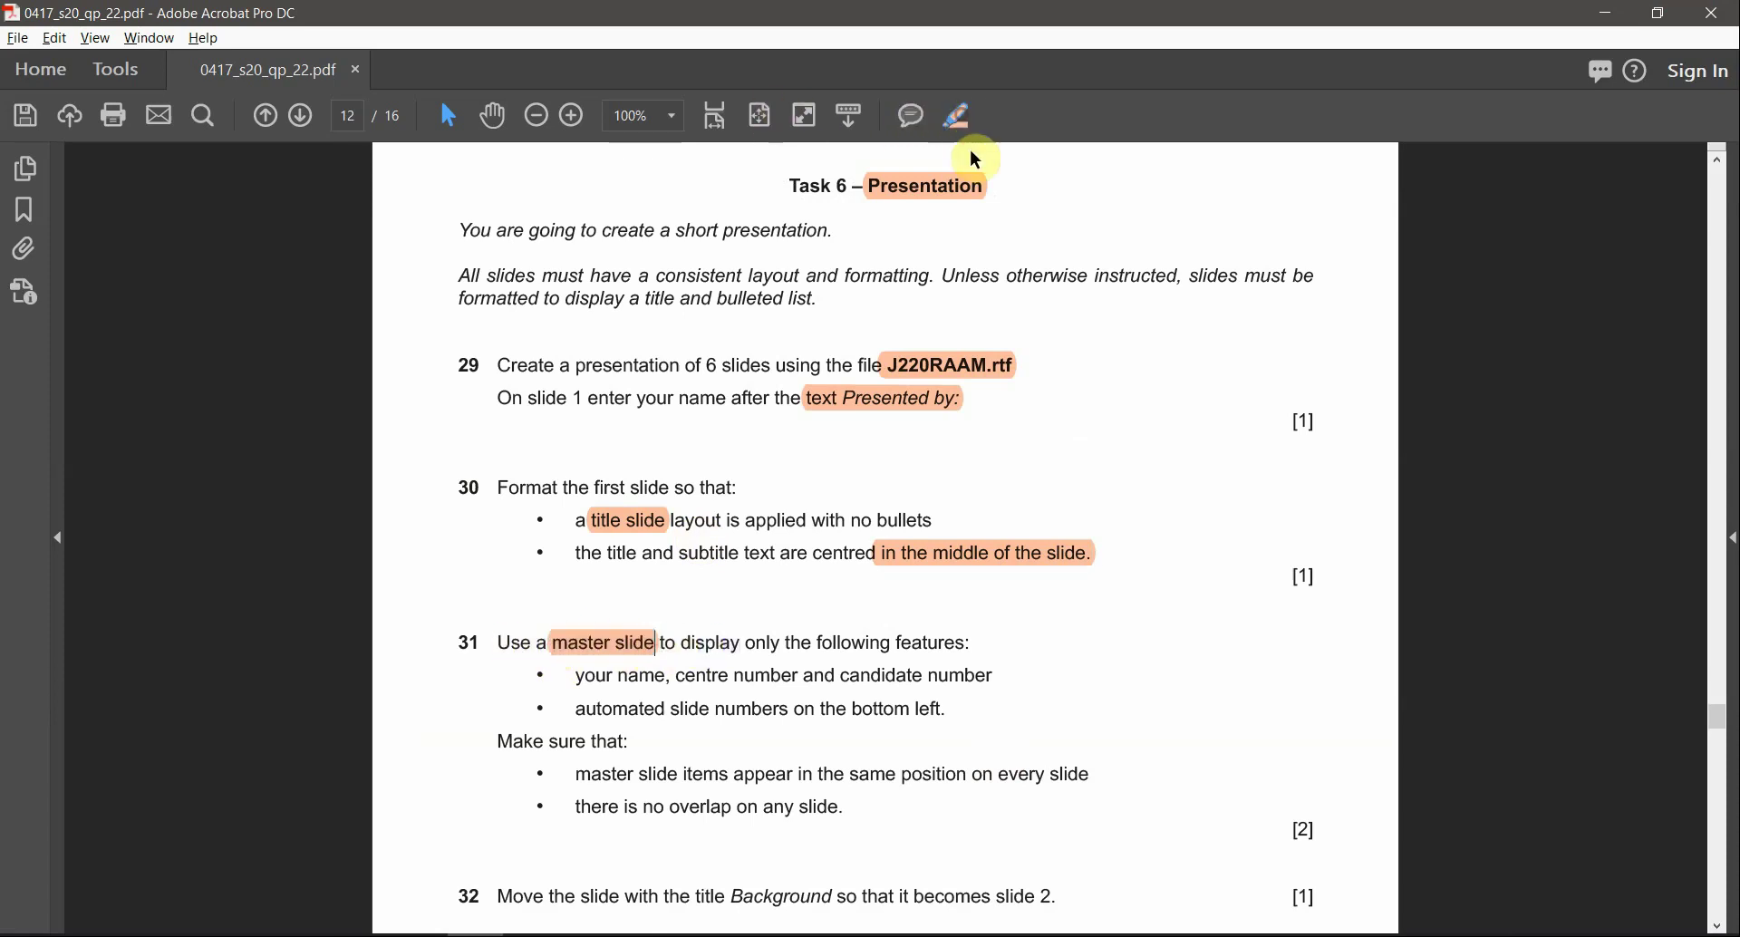
click(963, 112)
scroll(852, 580, down, 2)
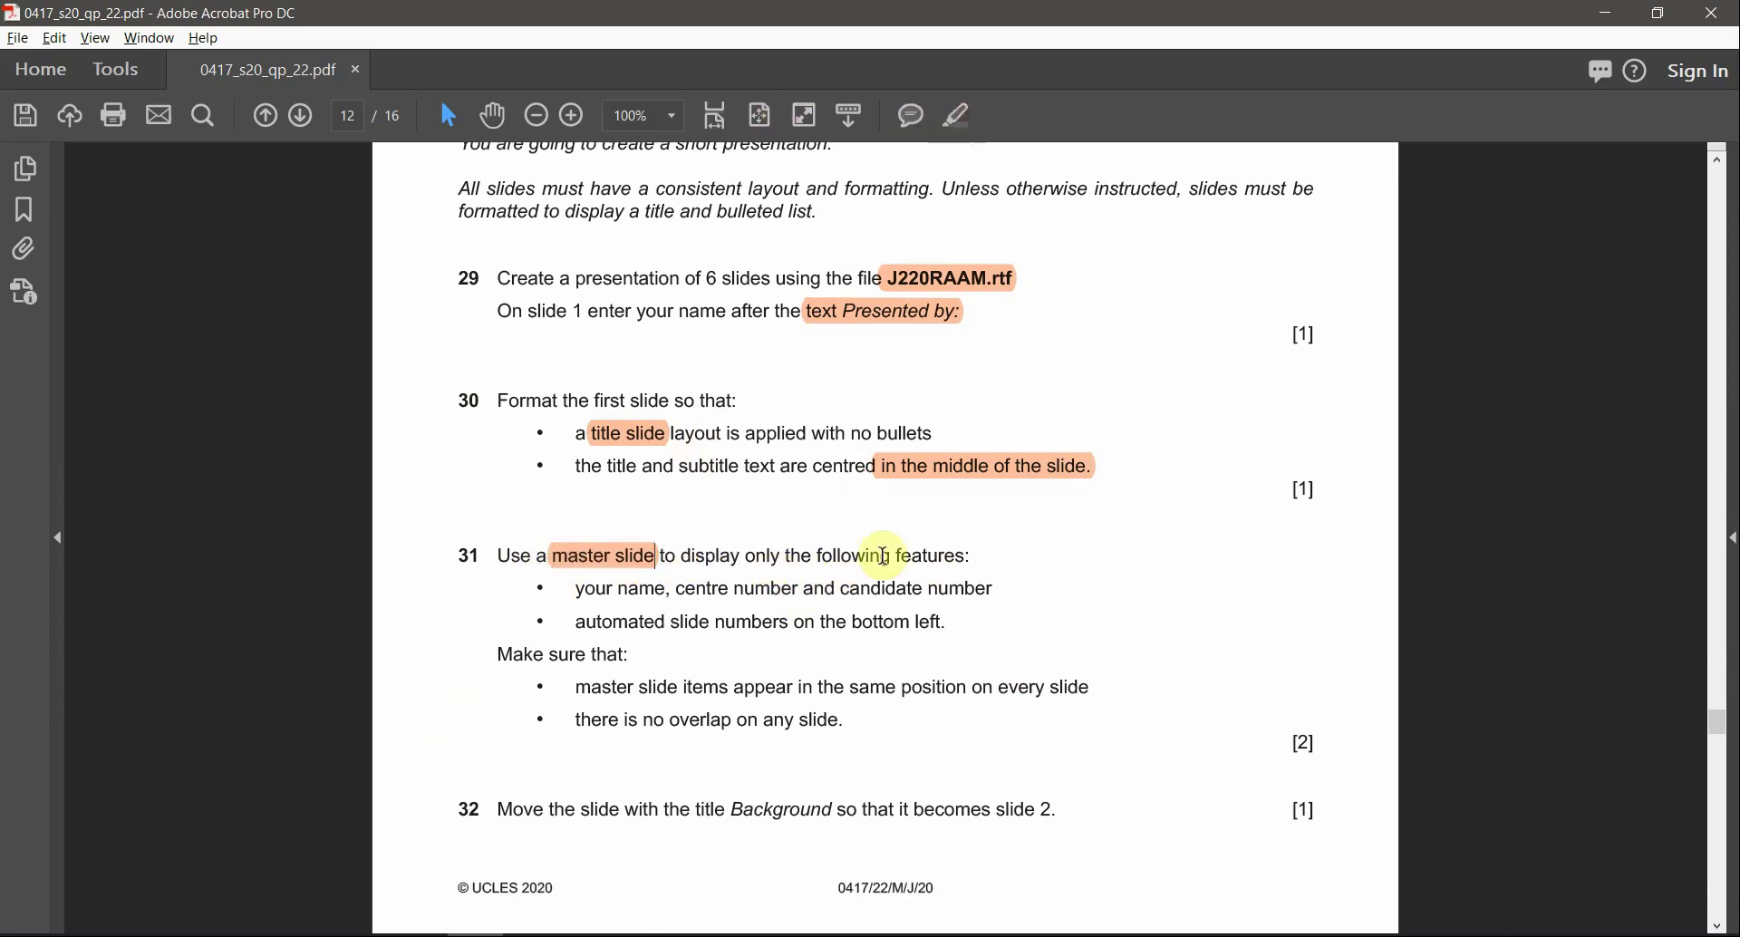
Step: Read the master slide features required in question 31 and highlight "bottom left." and "slide numbers"
drag(600, 587, 982, 594)
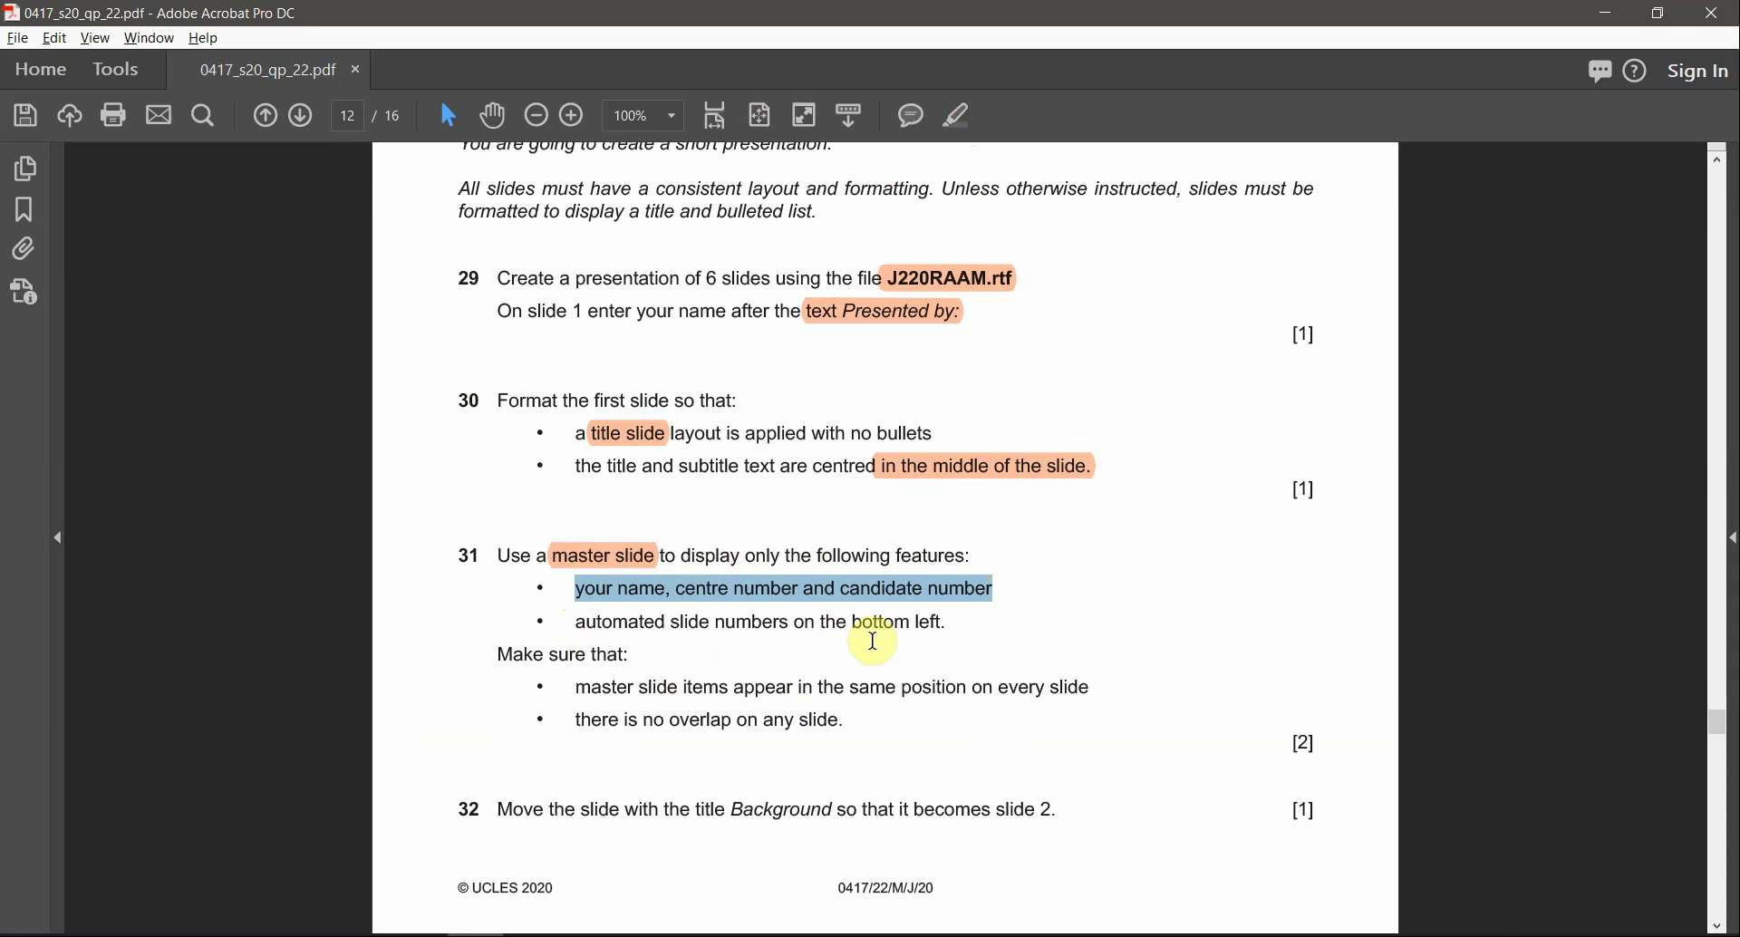
drag(580, 622, 836, 625)
drag(947, 620, 861, 623)
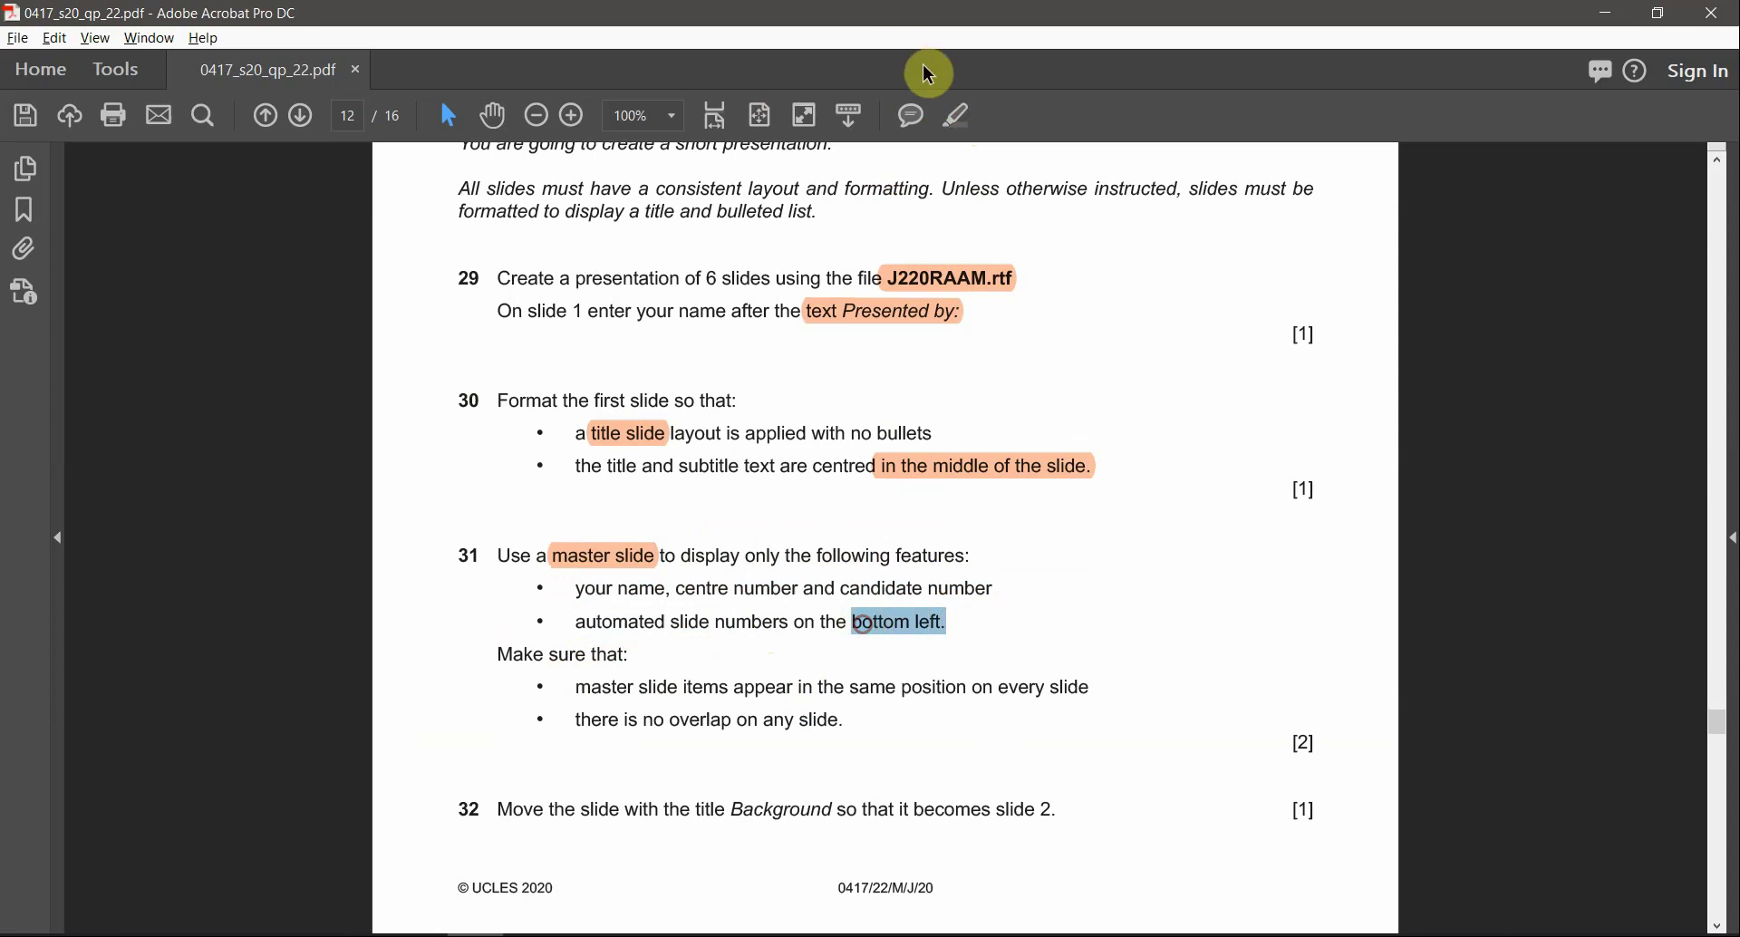
click(960, 118)
drag(671, 622, 718, 624)
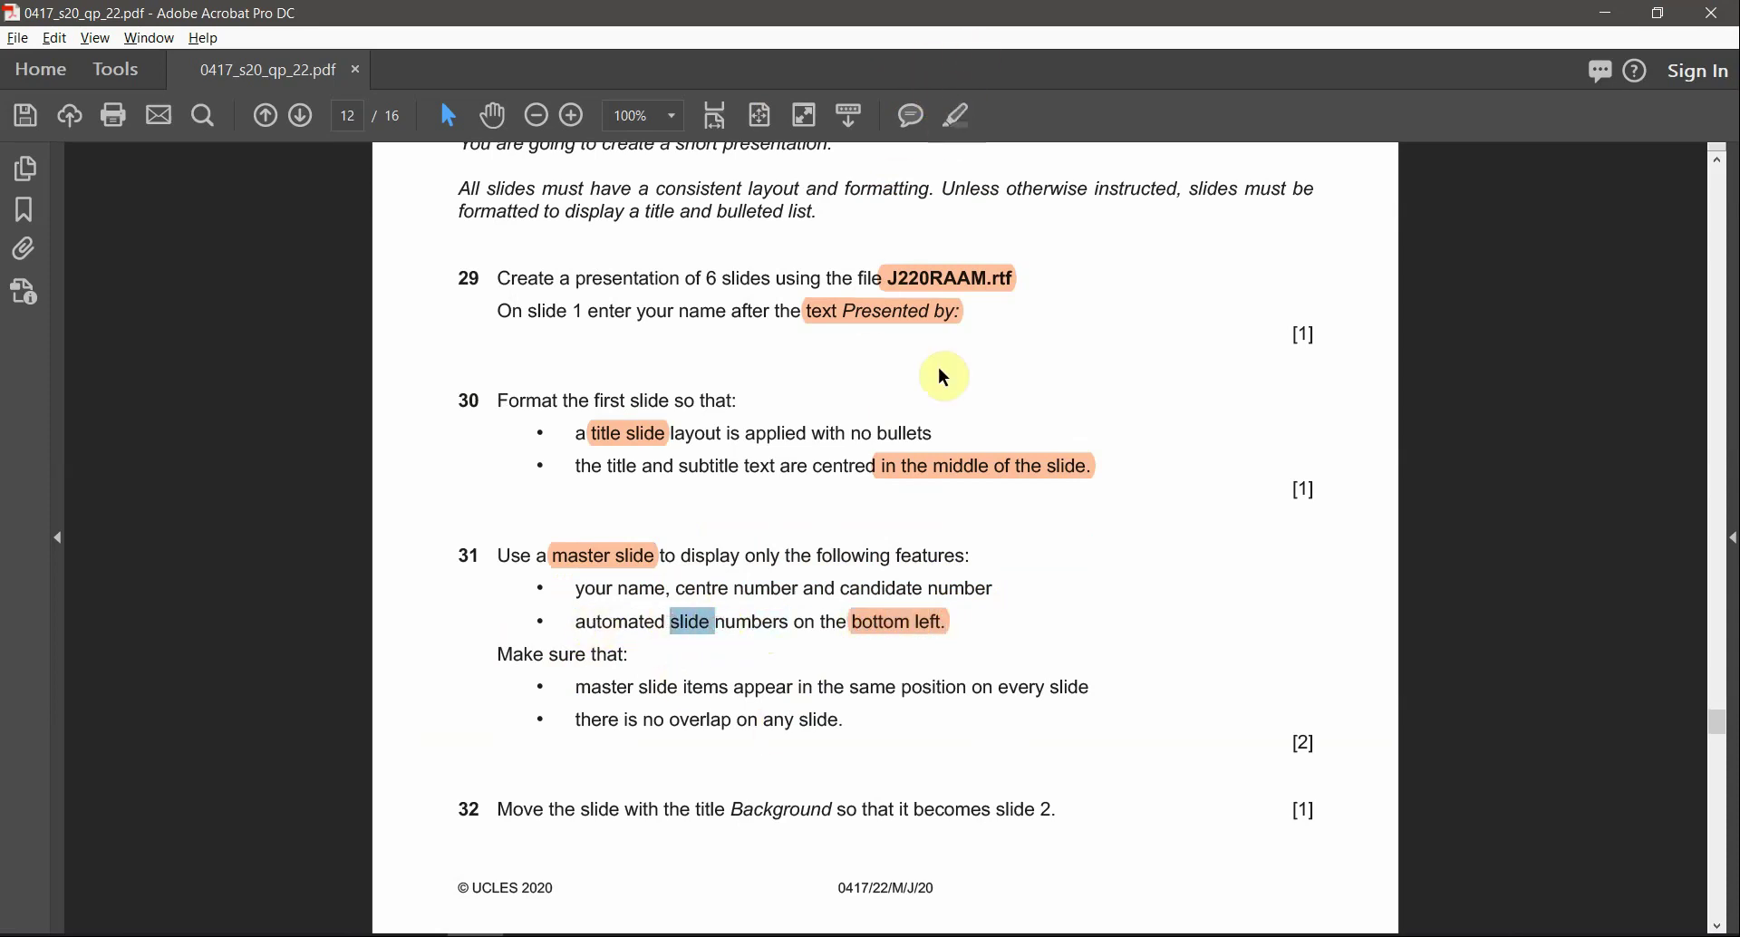
shift+click(791, 621)
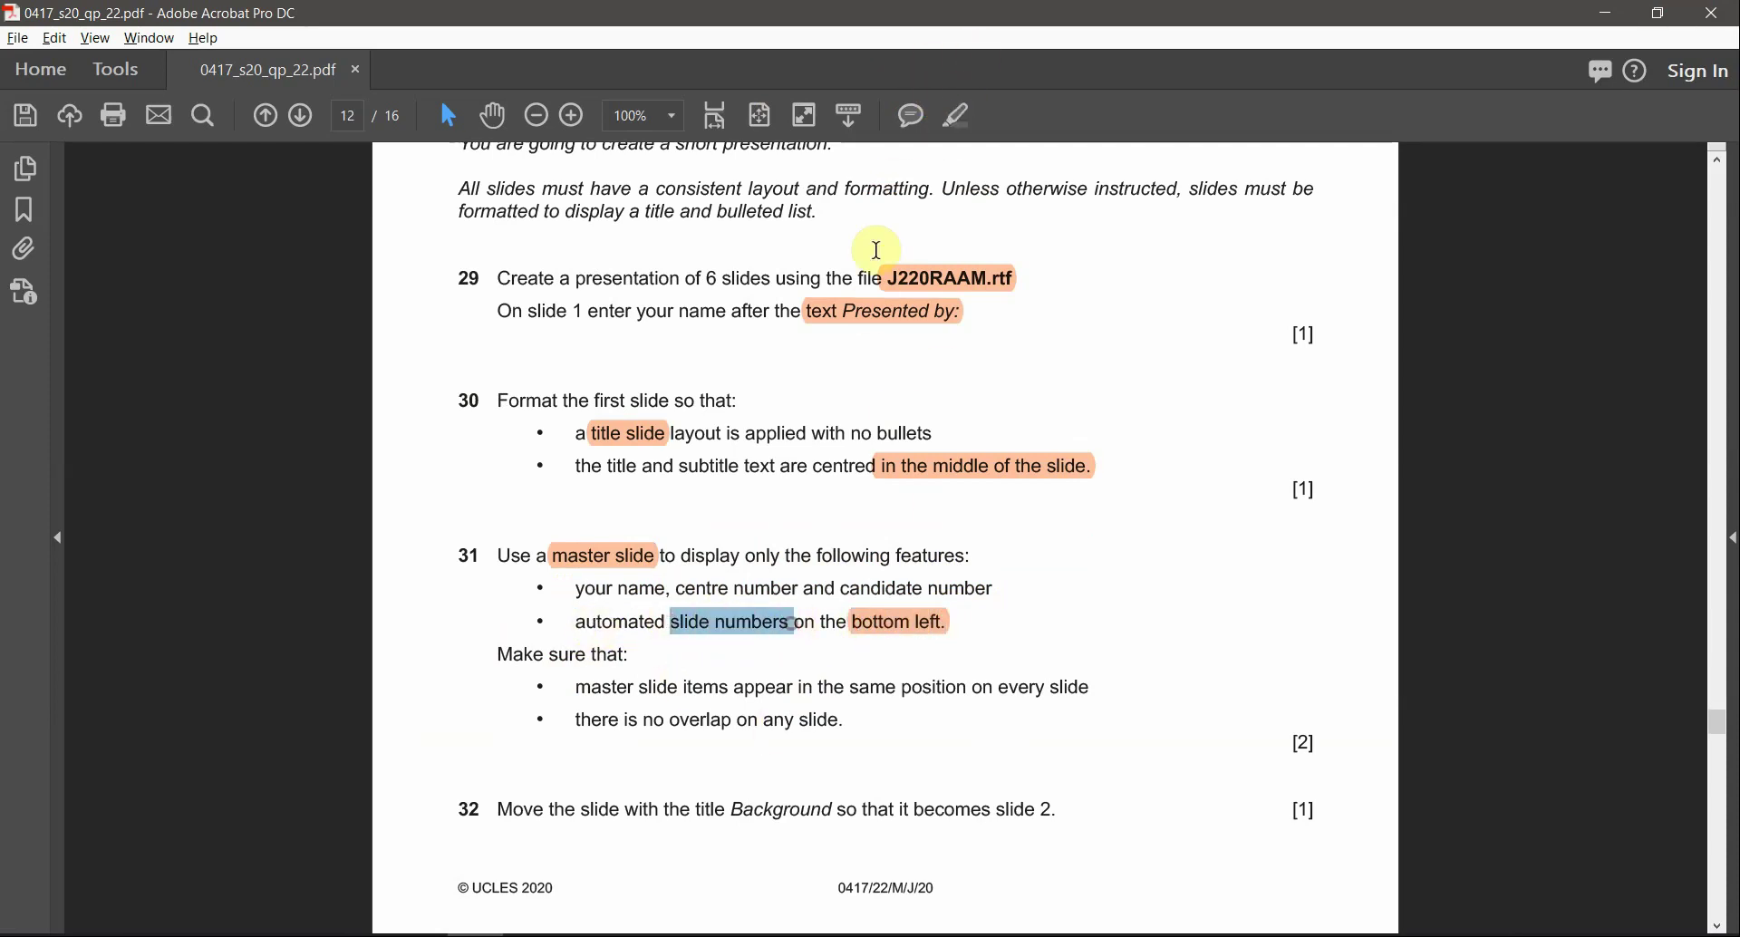
click(954, 120)
Step: Switch to PowerPoint, open Slide Master view and select the top-level slide master
key(alt+Tab)
click(487, 277)
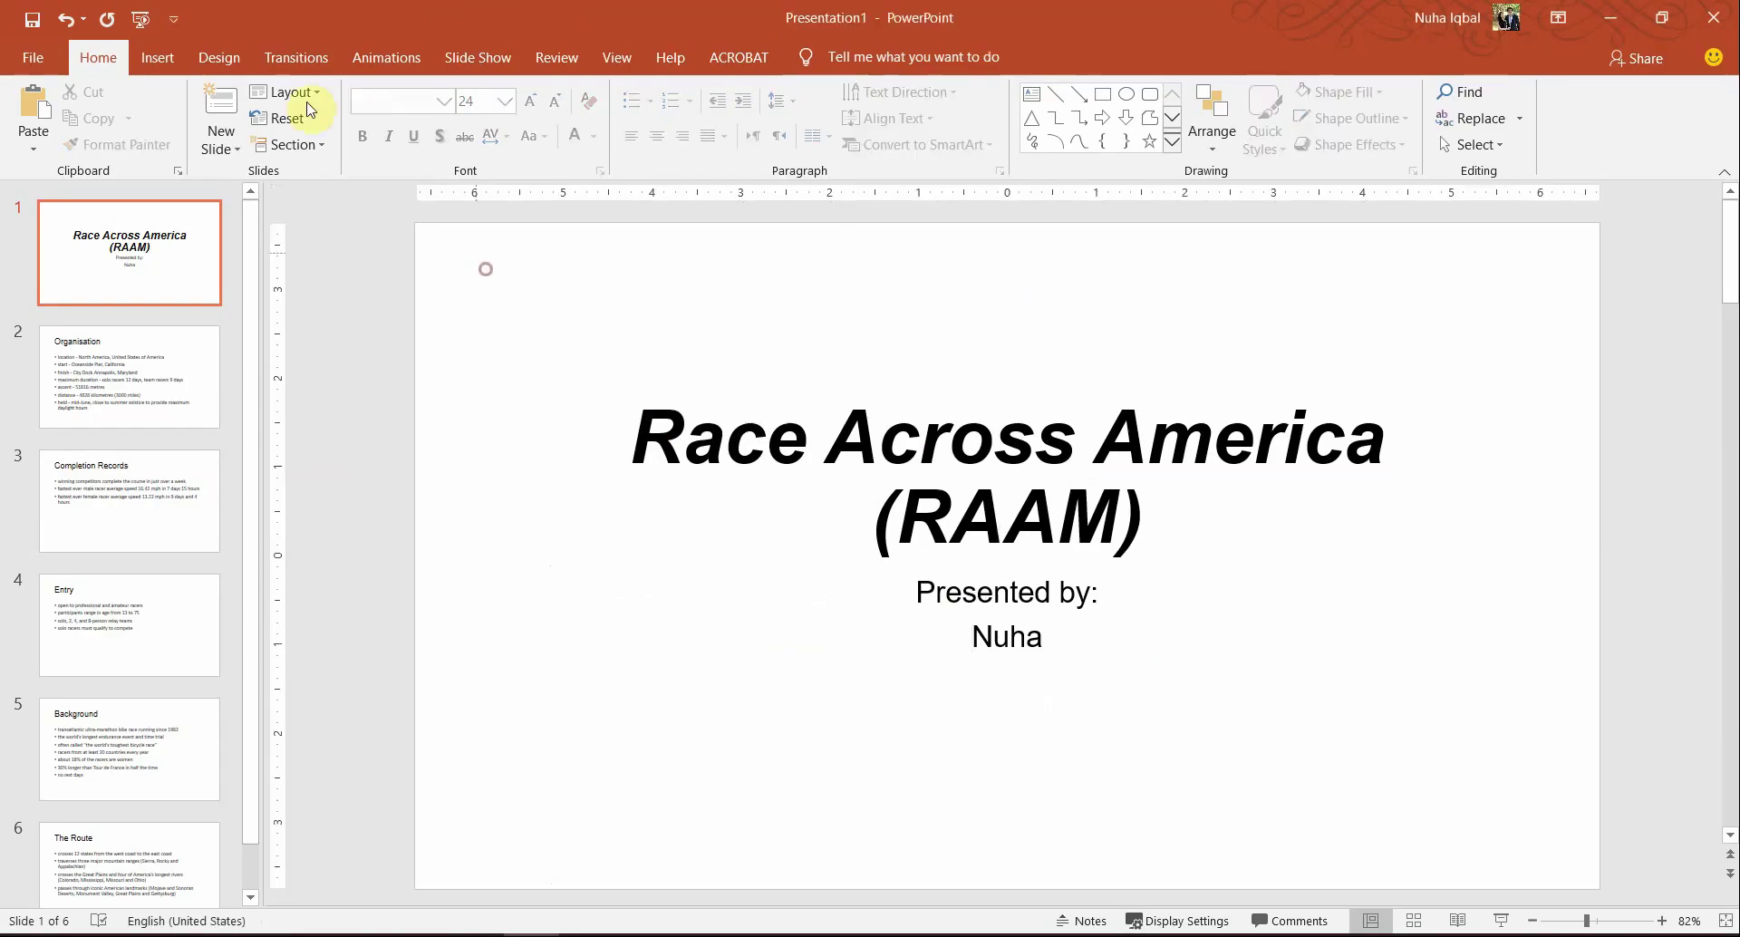
click(615, 63)
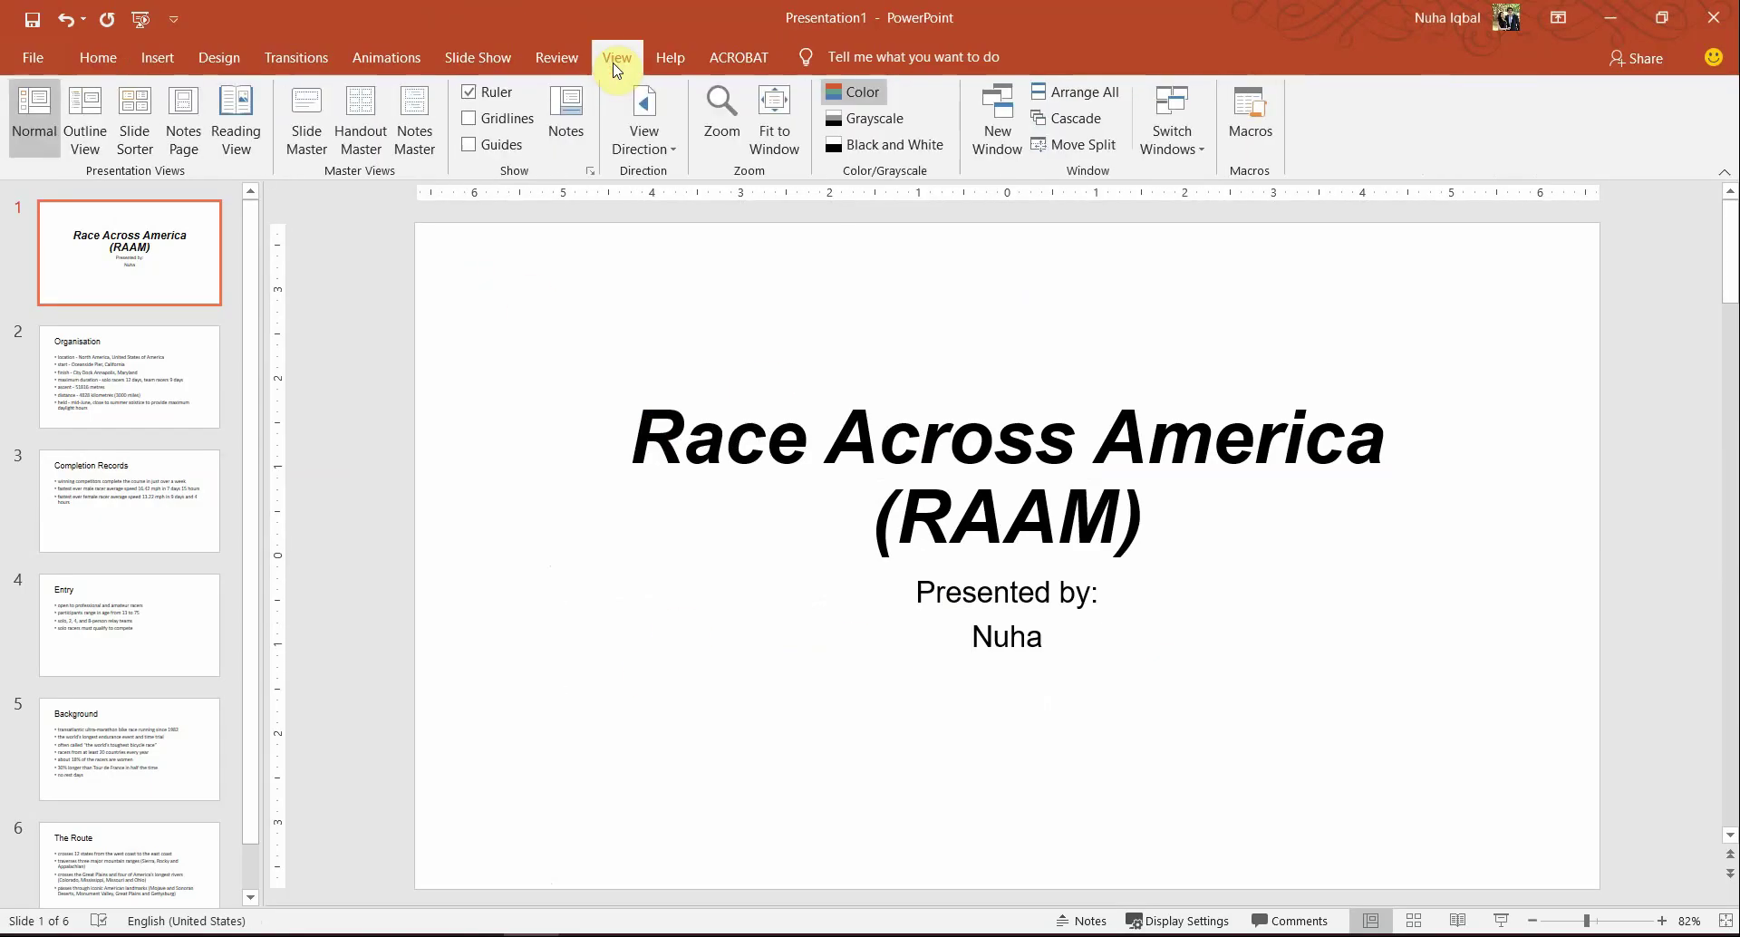
click(306, 113)
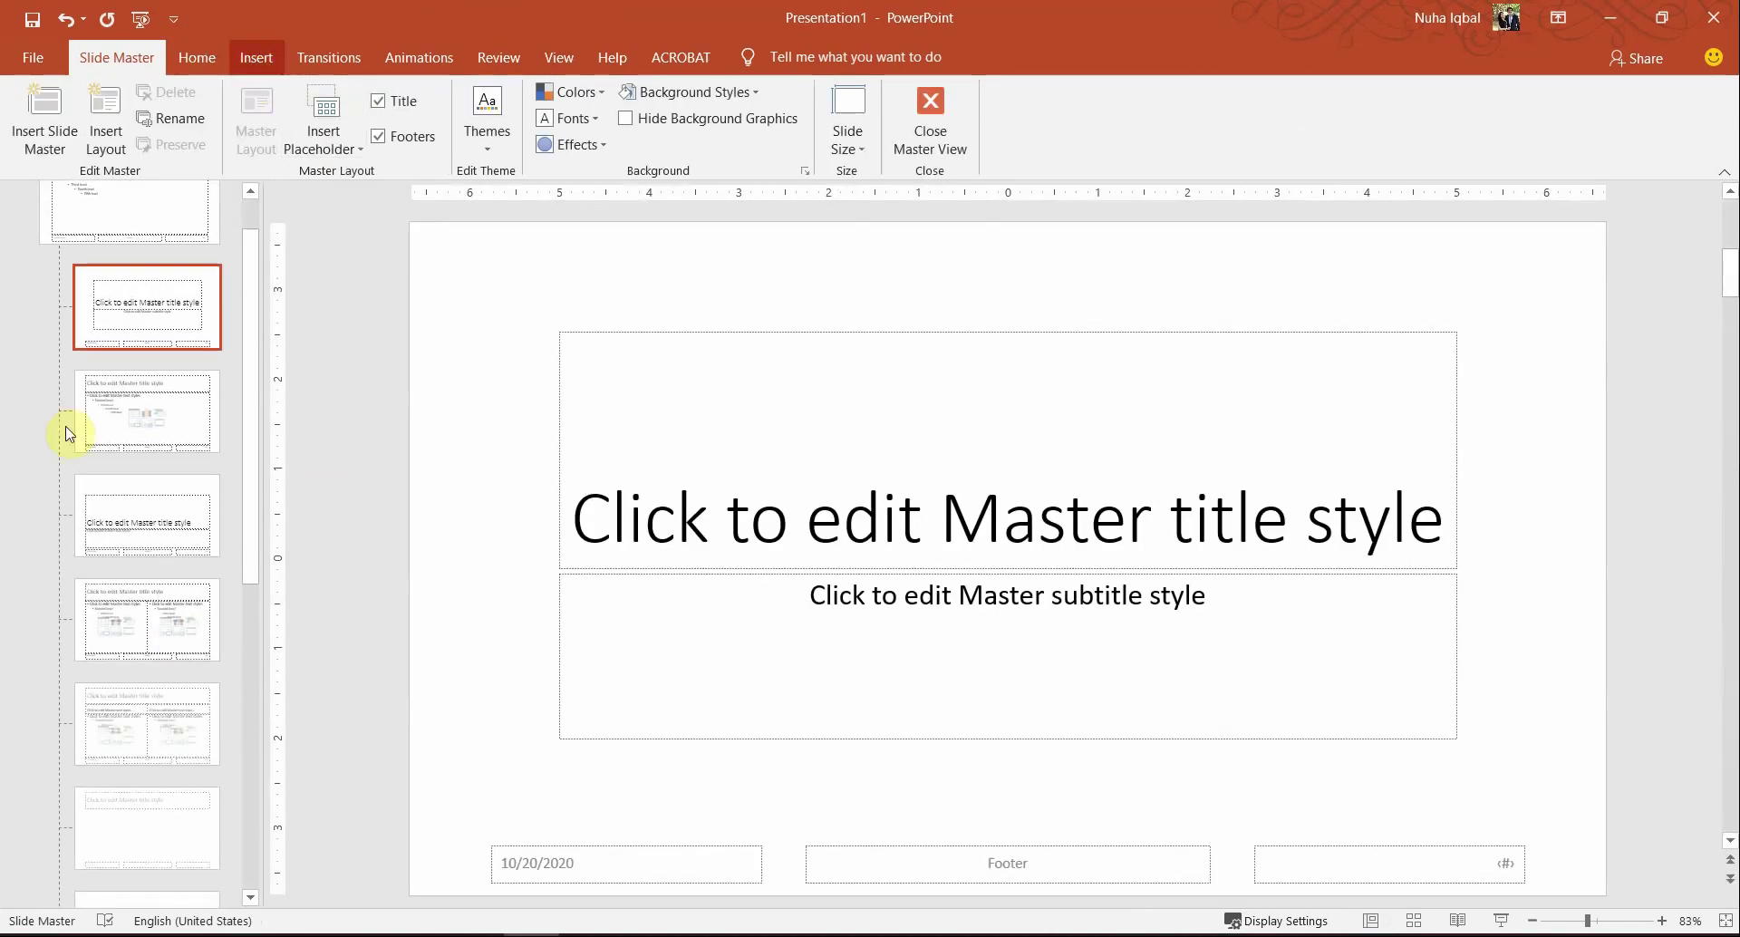
click(165, 237)
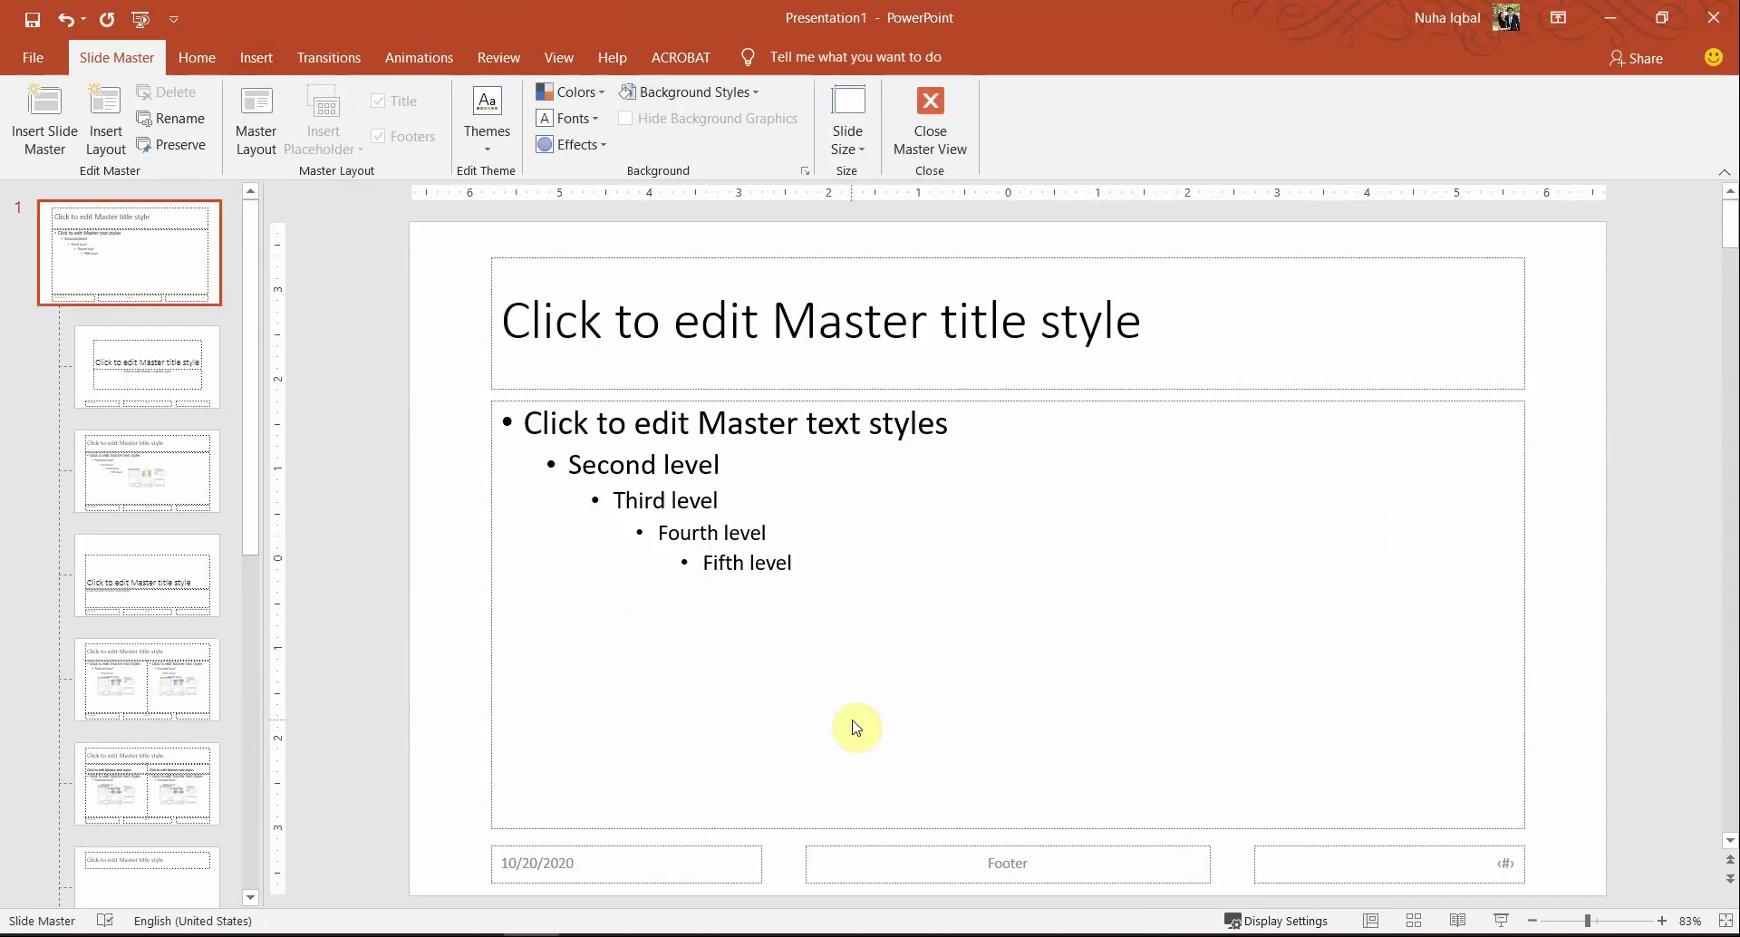
Step: Recheck question 31 in the exam paper, then turn on slide numbers in PowerPoint's Header and Footer settings and apply them to all slides
key(alt+Tab)
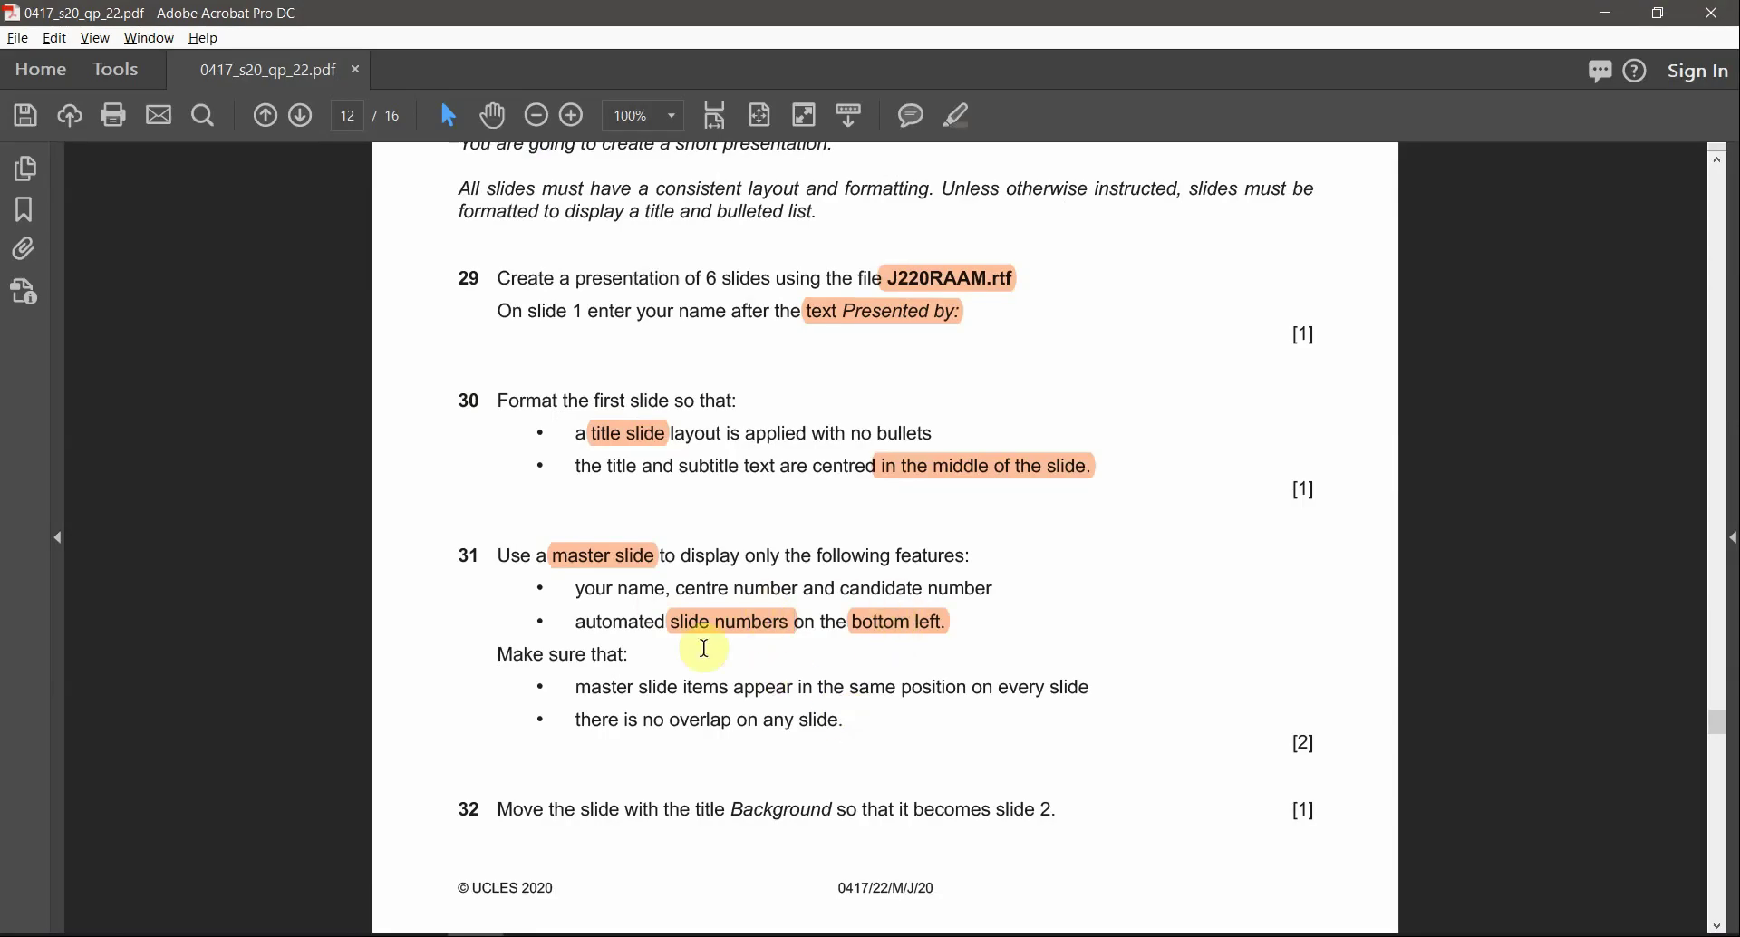
key(alt+Tab)
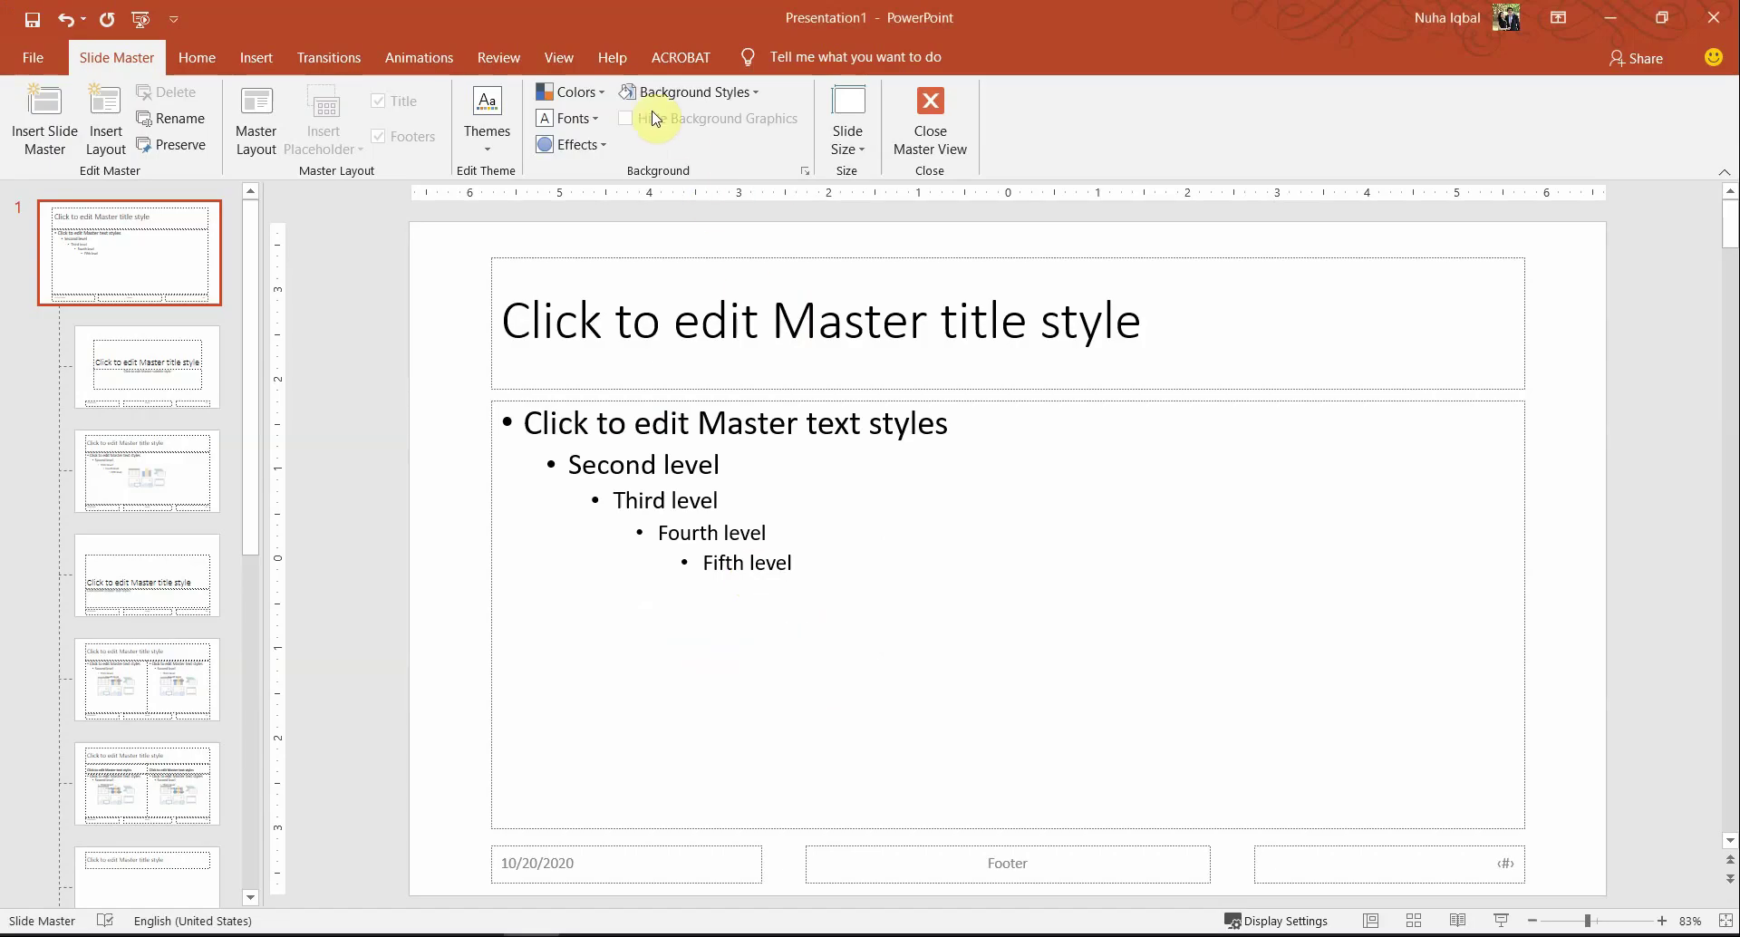
click(256, 58)
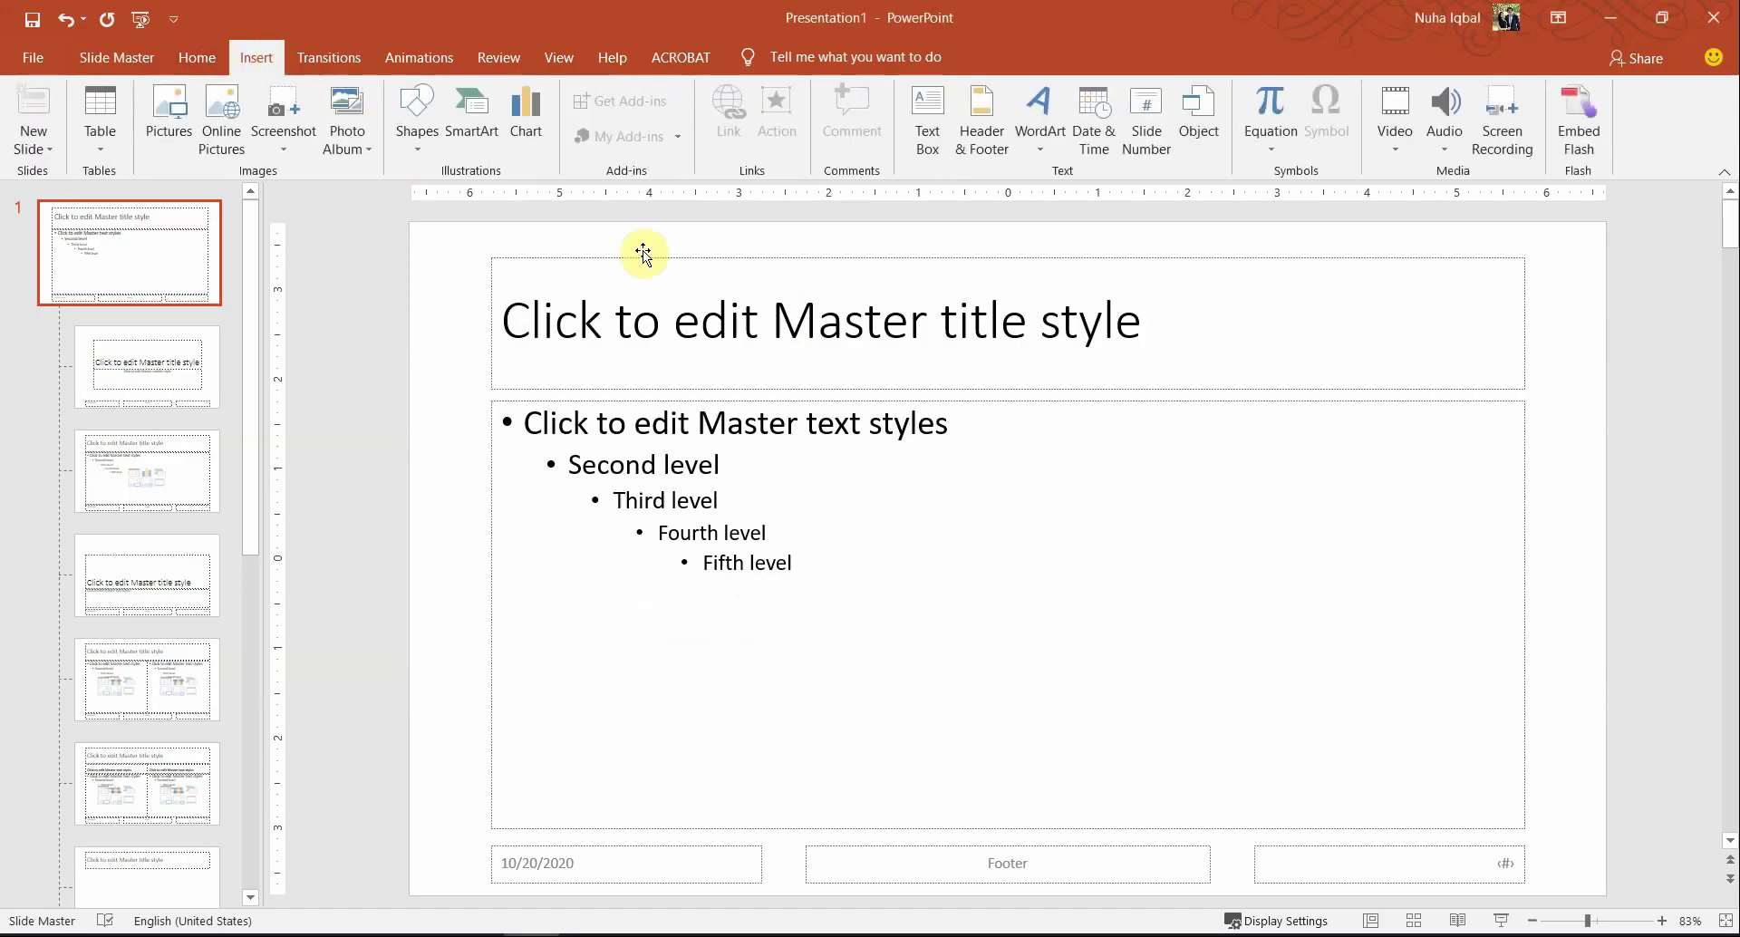
click(987, 137)
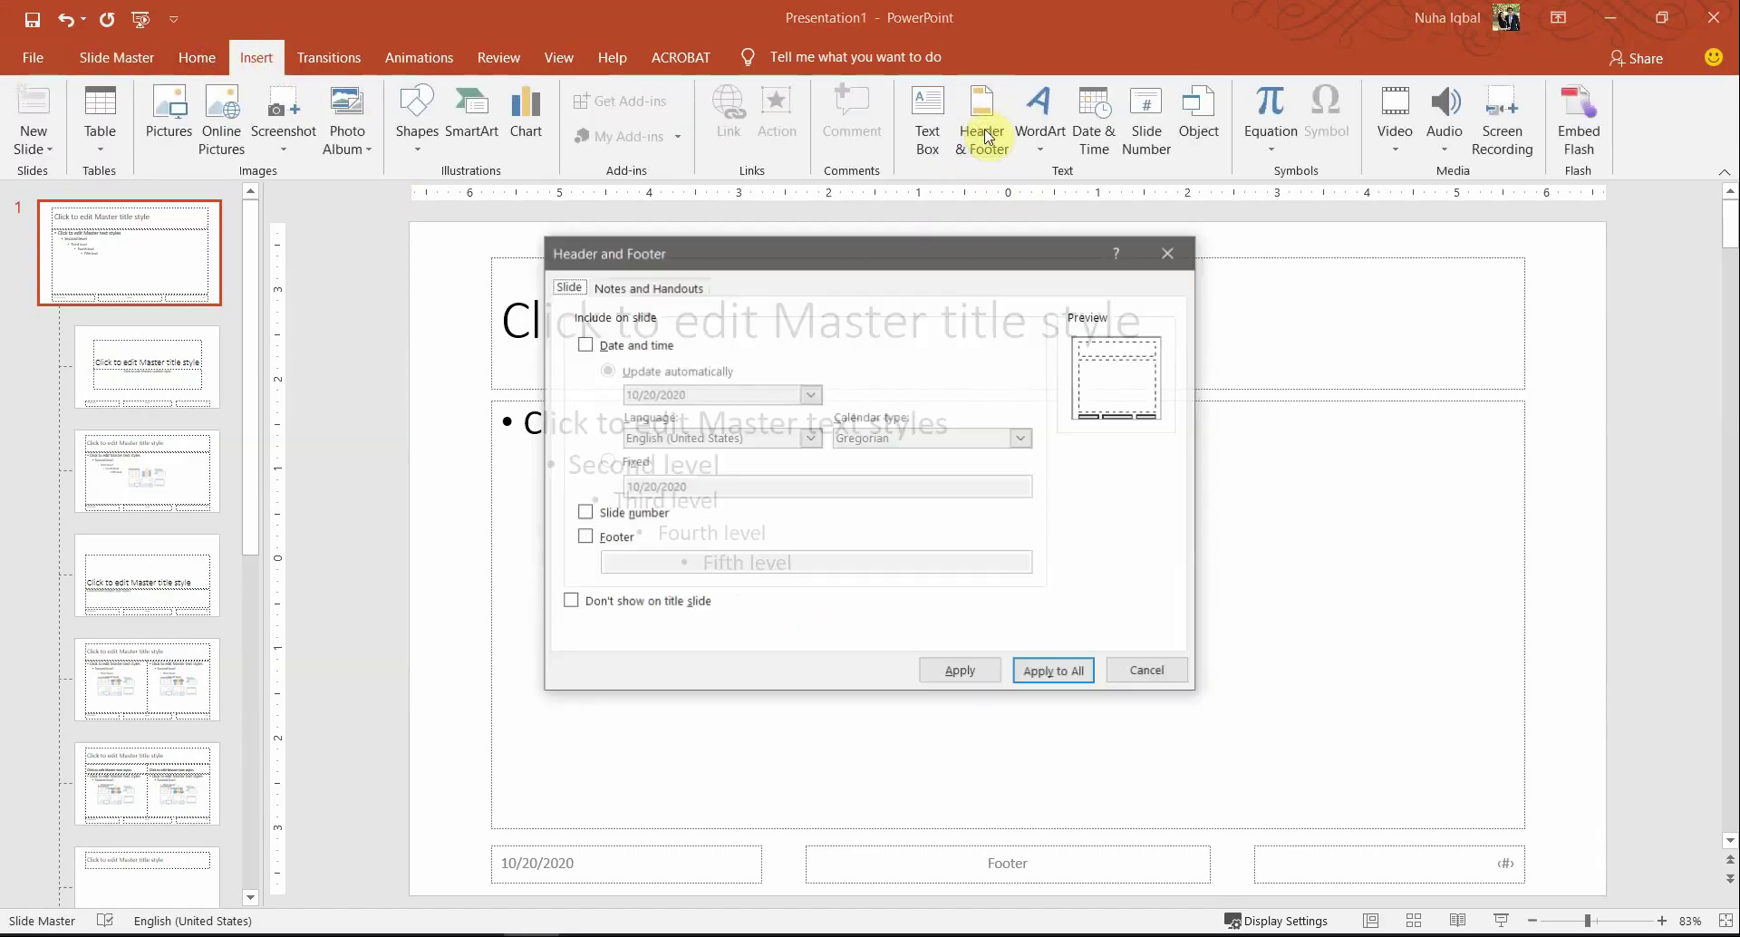
click(585, 513)
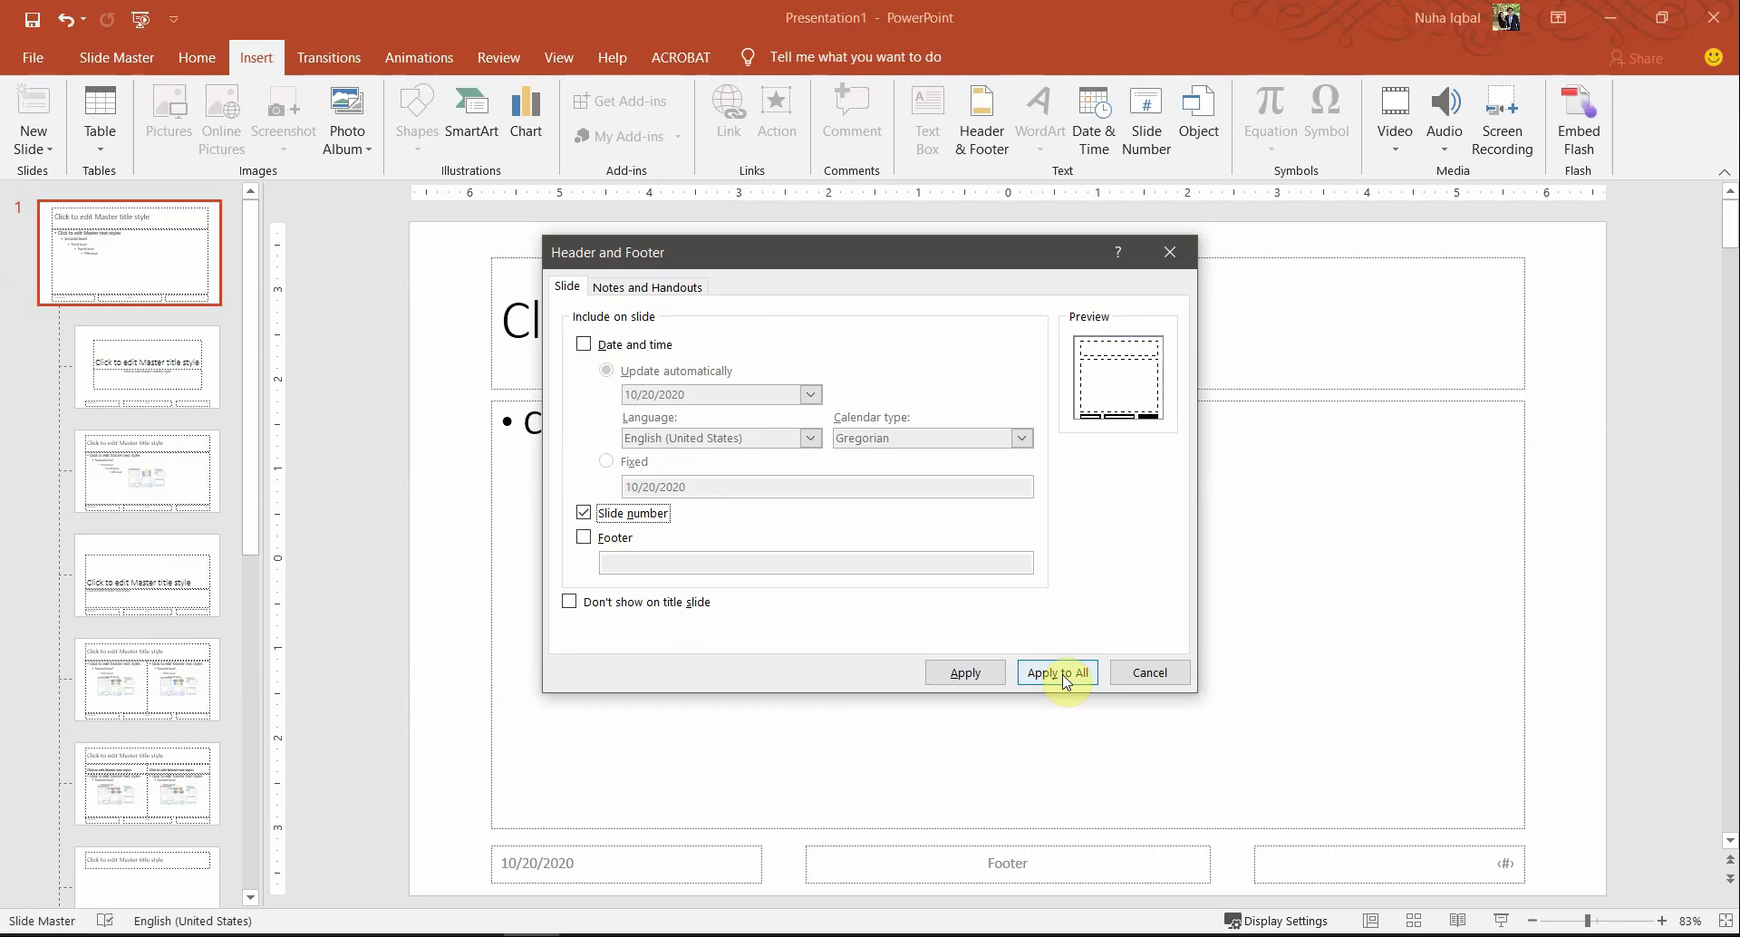
click(1062, 676)
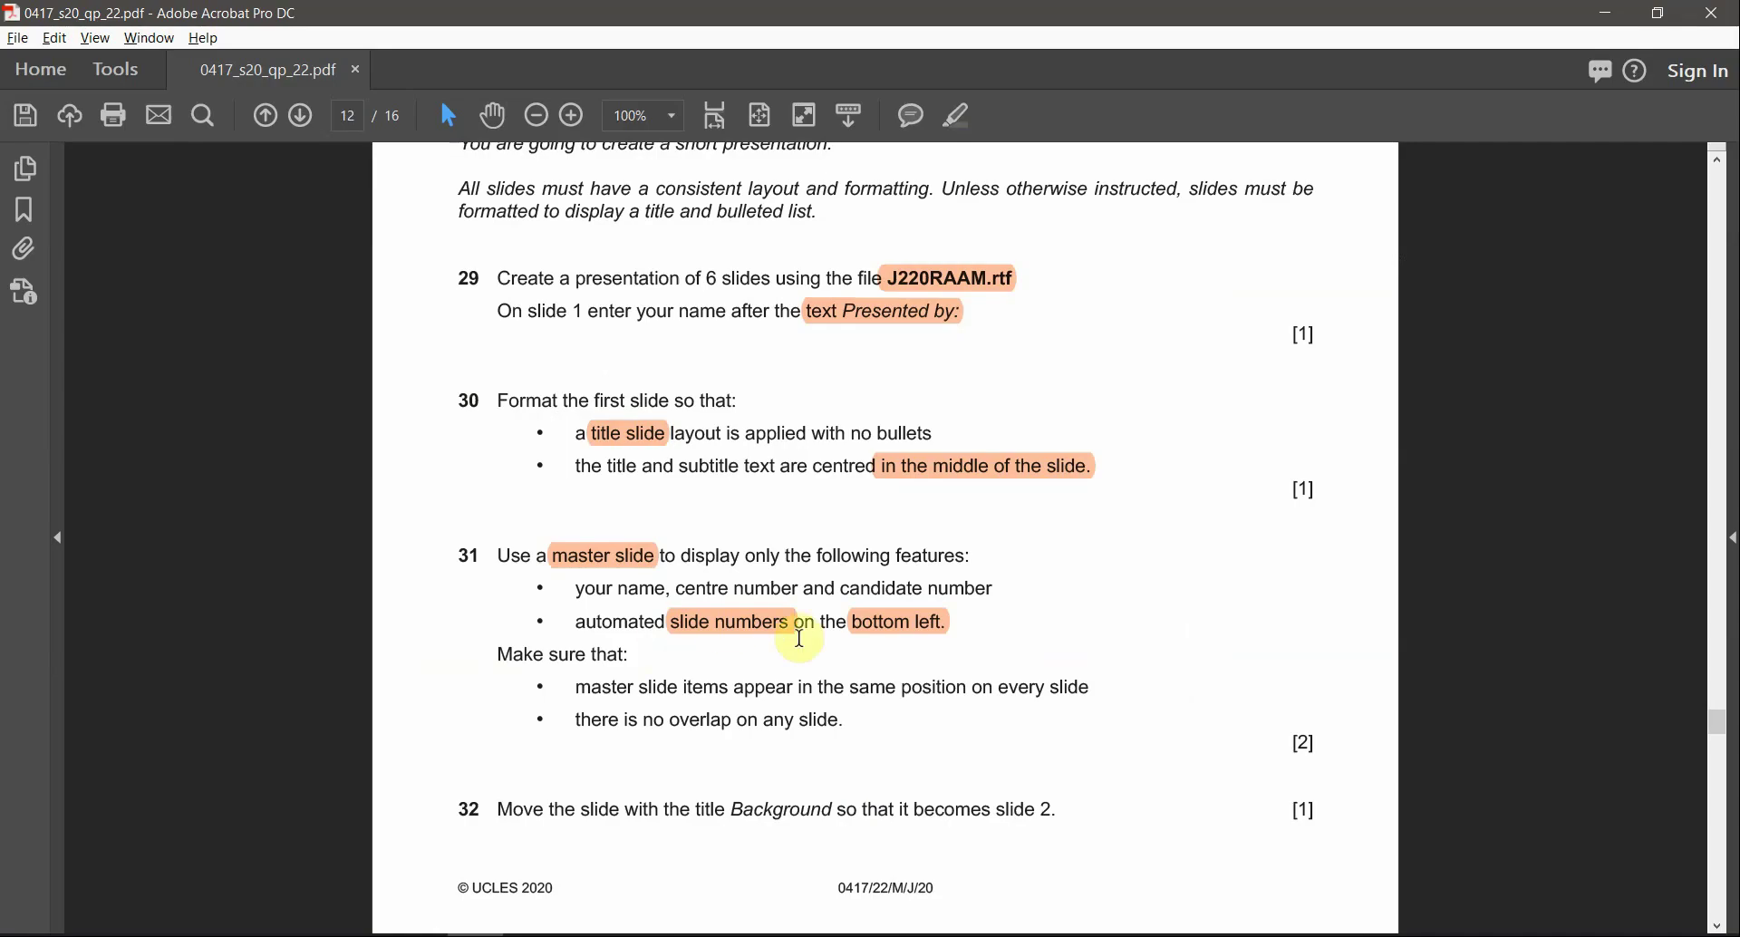
Step: On the slide master, swap the slide number and date placeholders, narrow the number placeholder at the slide's bottom left, and close master view
key(alt+Tab)
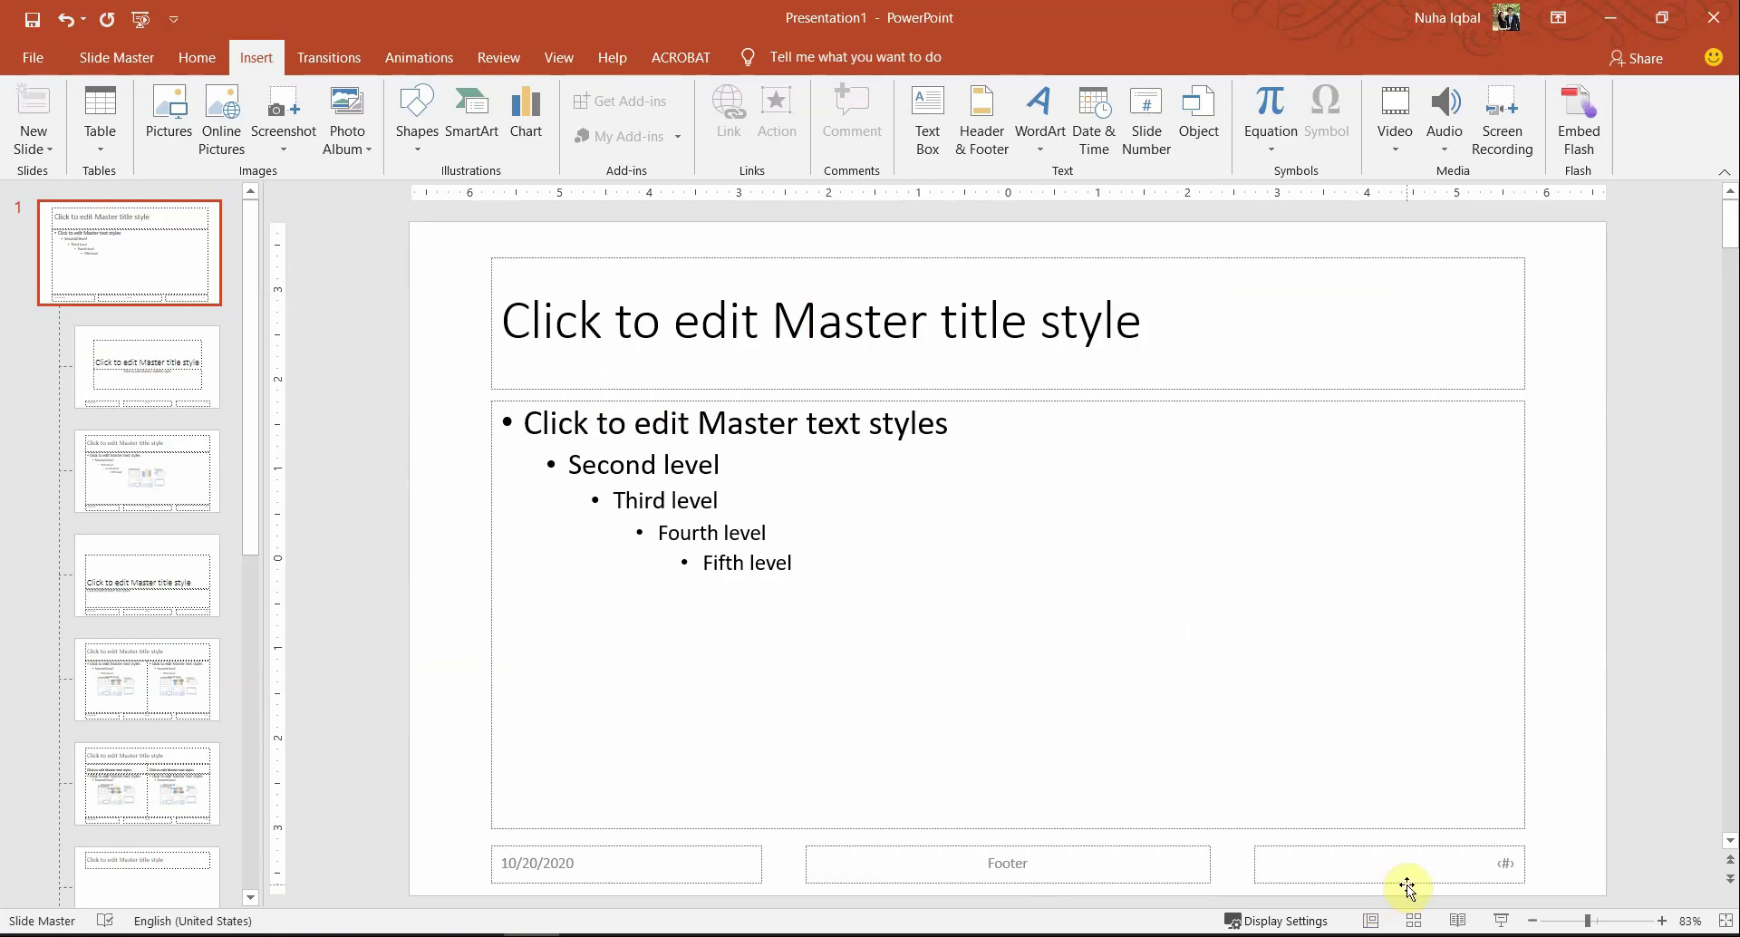
mouse_move(1406, 884)
mouse_down()
mouse_move(827, 746)
mouse_move(602, 785)
mouse_up()
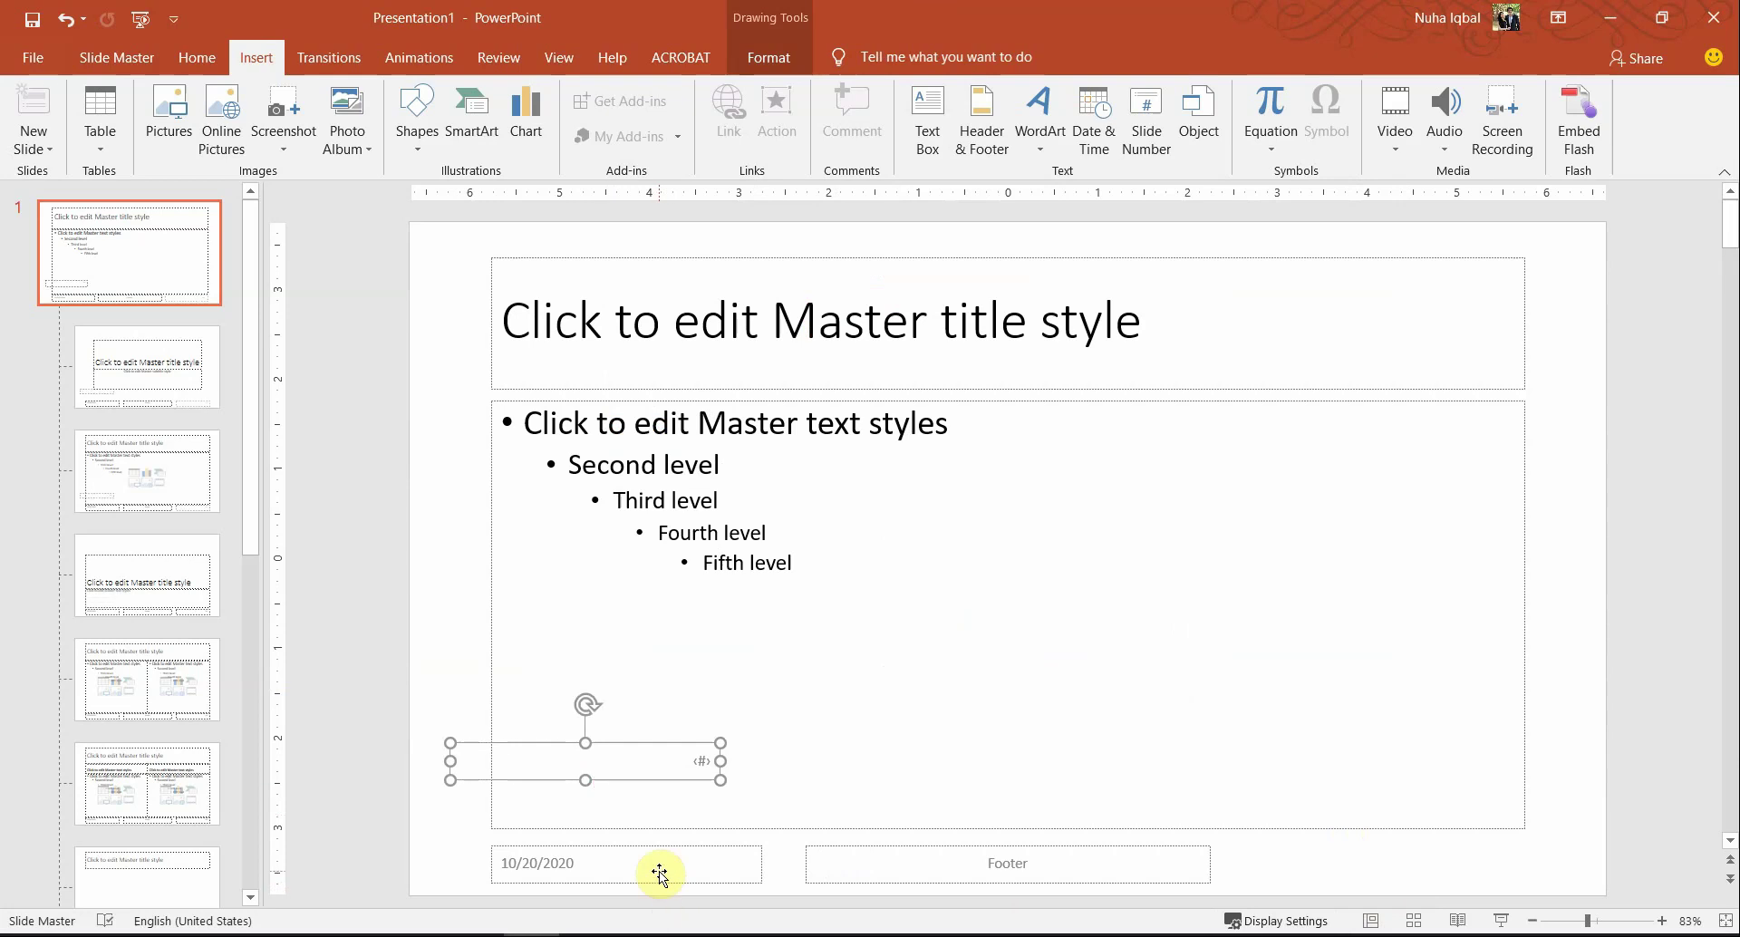
drag(685, 888, 1443, 879)
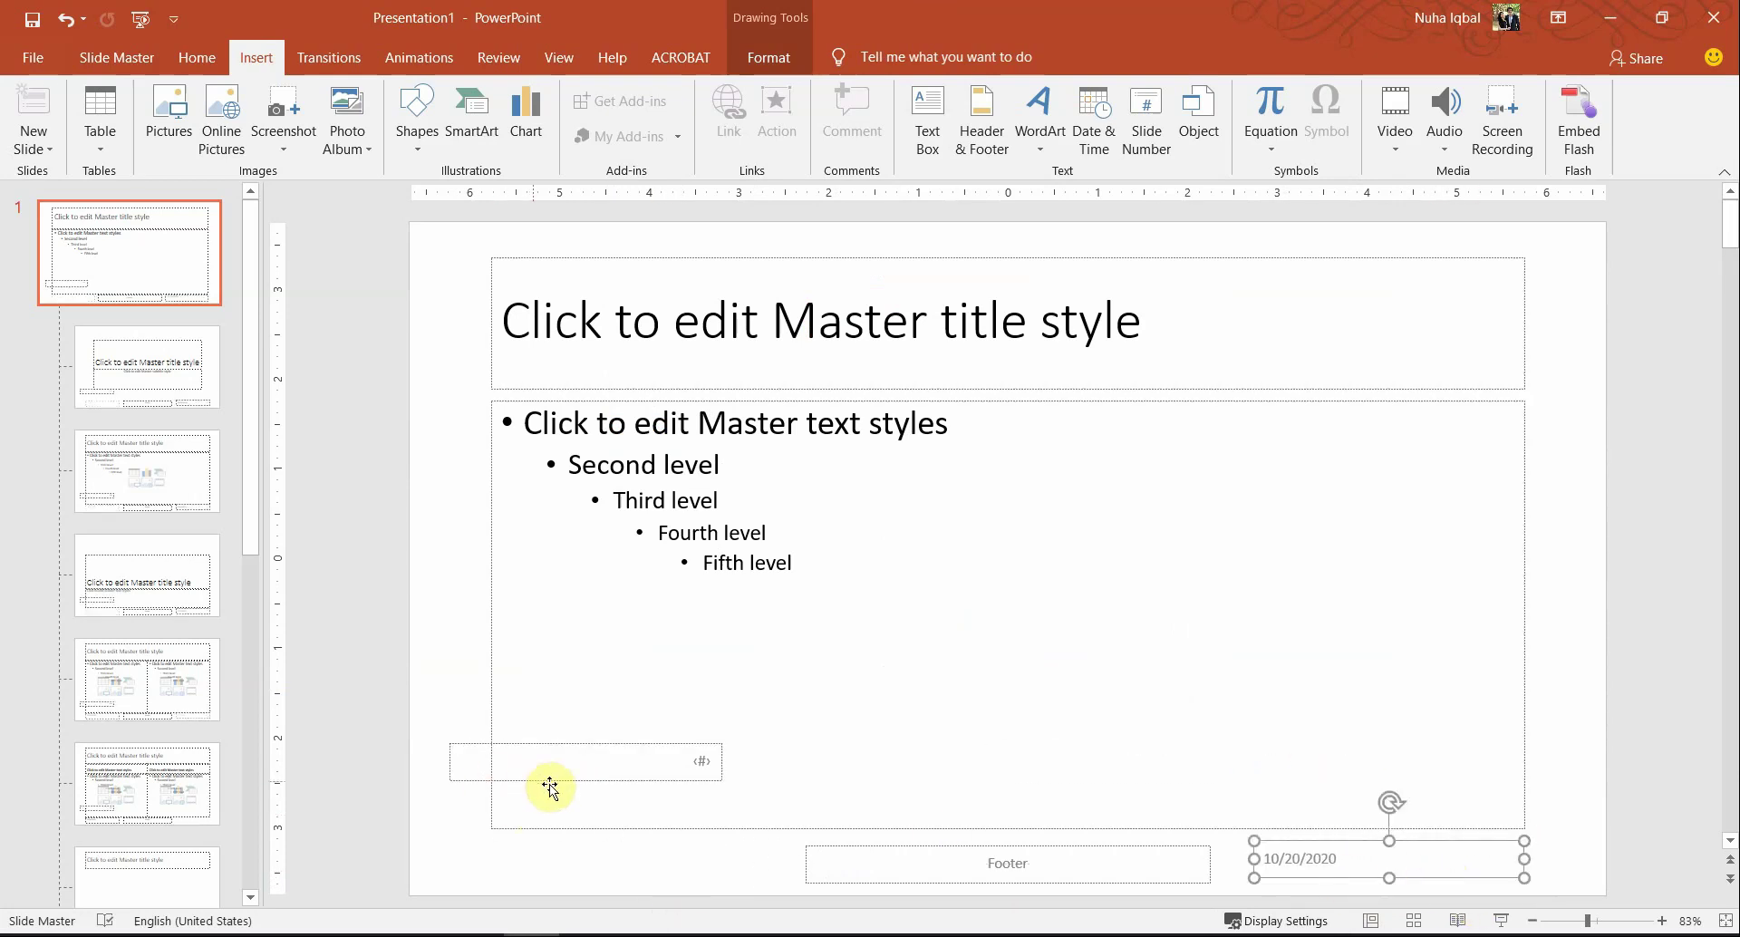
drag(559, 785, 600, 880)
drag(704, 851, 537, 857)
click(115, 57)
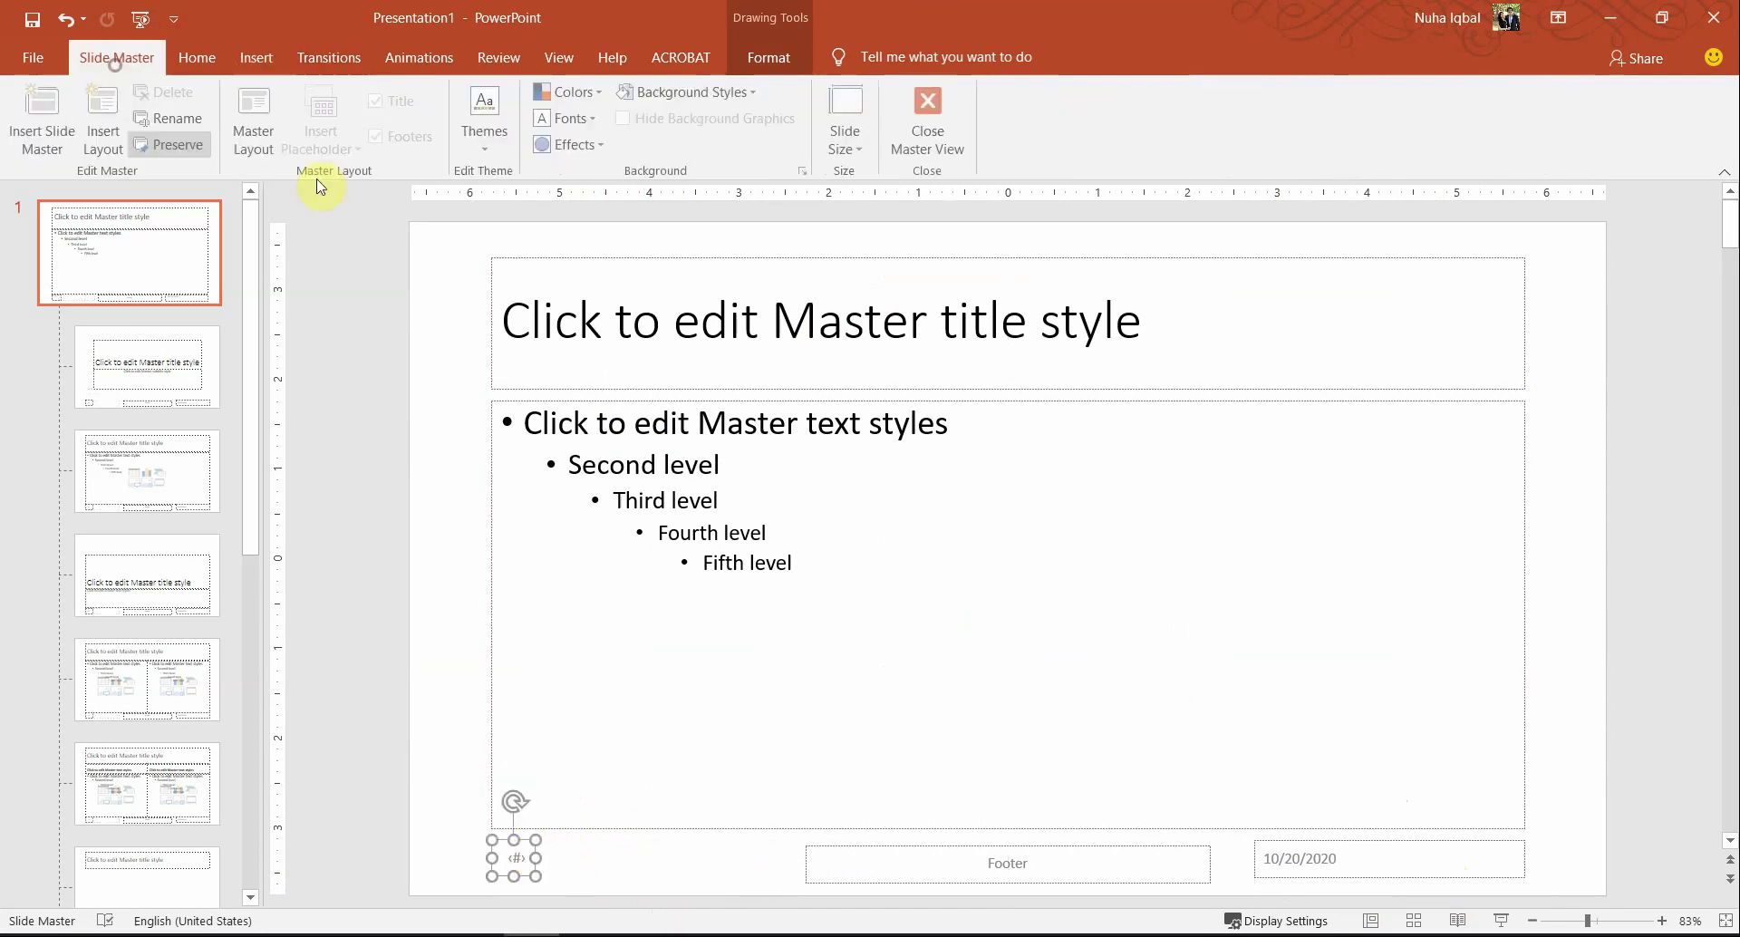
click(932, 116)
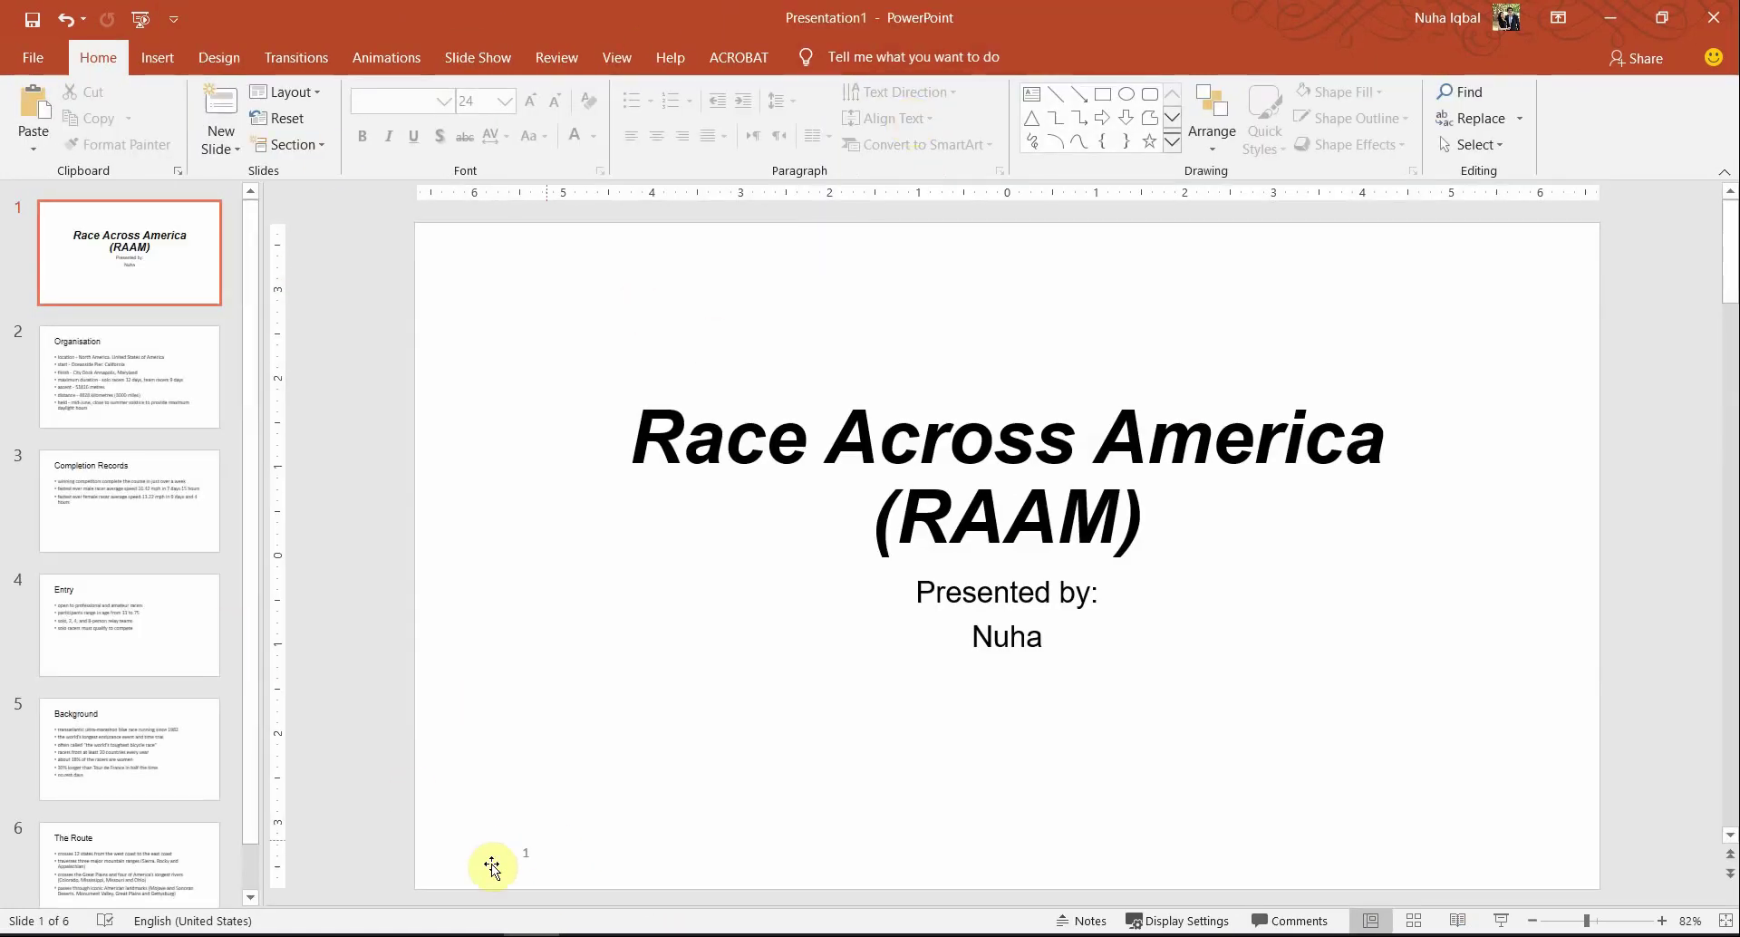
Step: Check the slide number's position on each of the six slides and return to slide 1
click(191, 394)
click(155, 505)
click(178, 605)
click(172, 732)
click(138, 852)
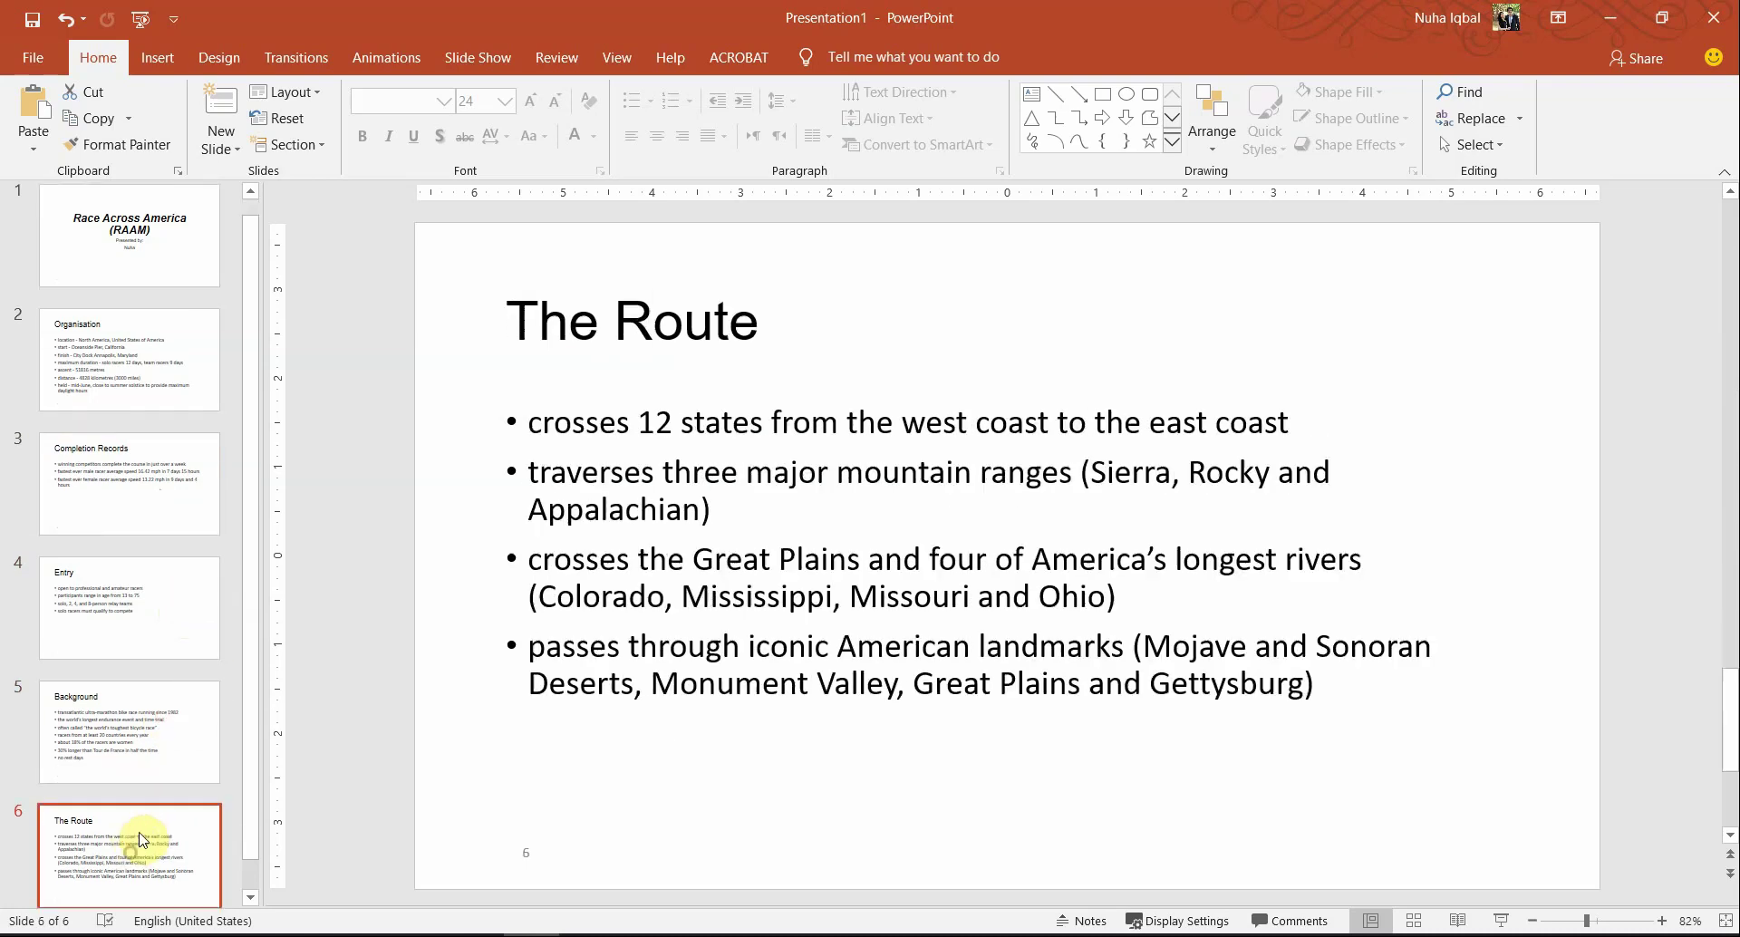
click(140, 233)
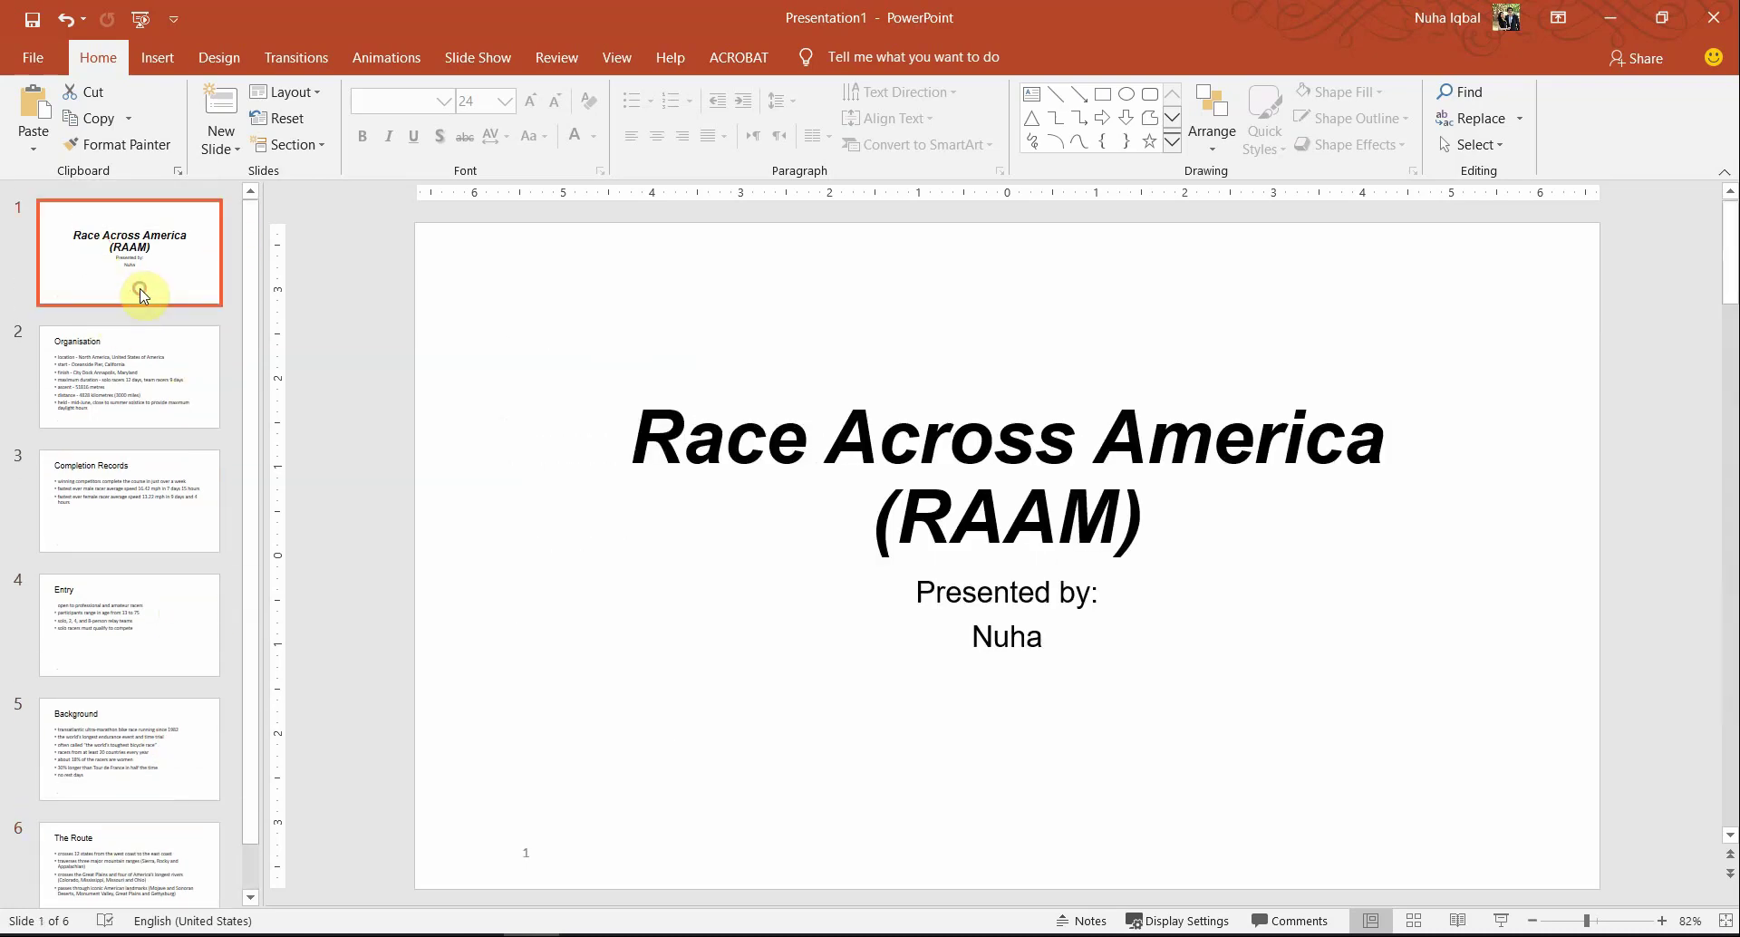
Step: Switch to the exam paper in Adobe Acrobat and reread the name, centre number and candidate number requirement in question 31
key(alt+Tab)
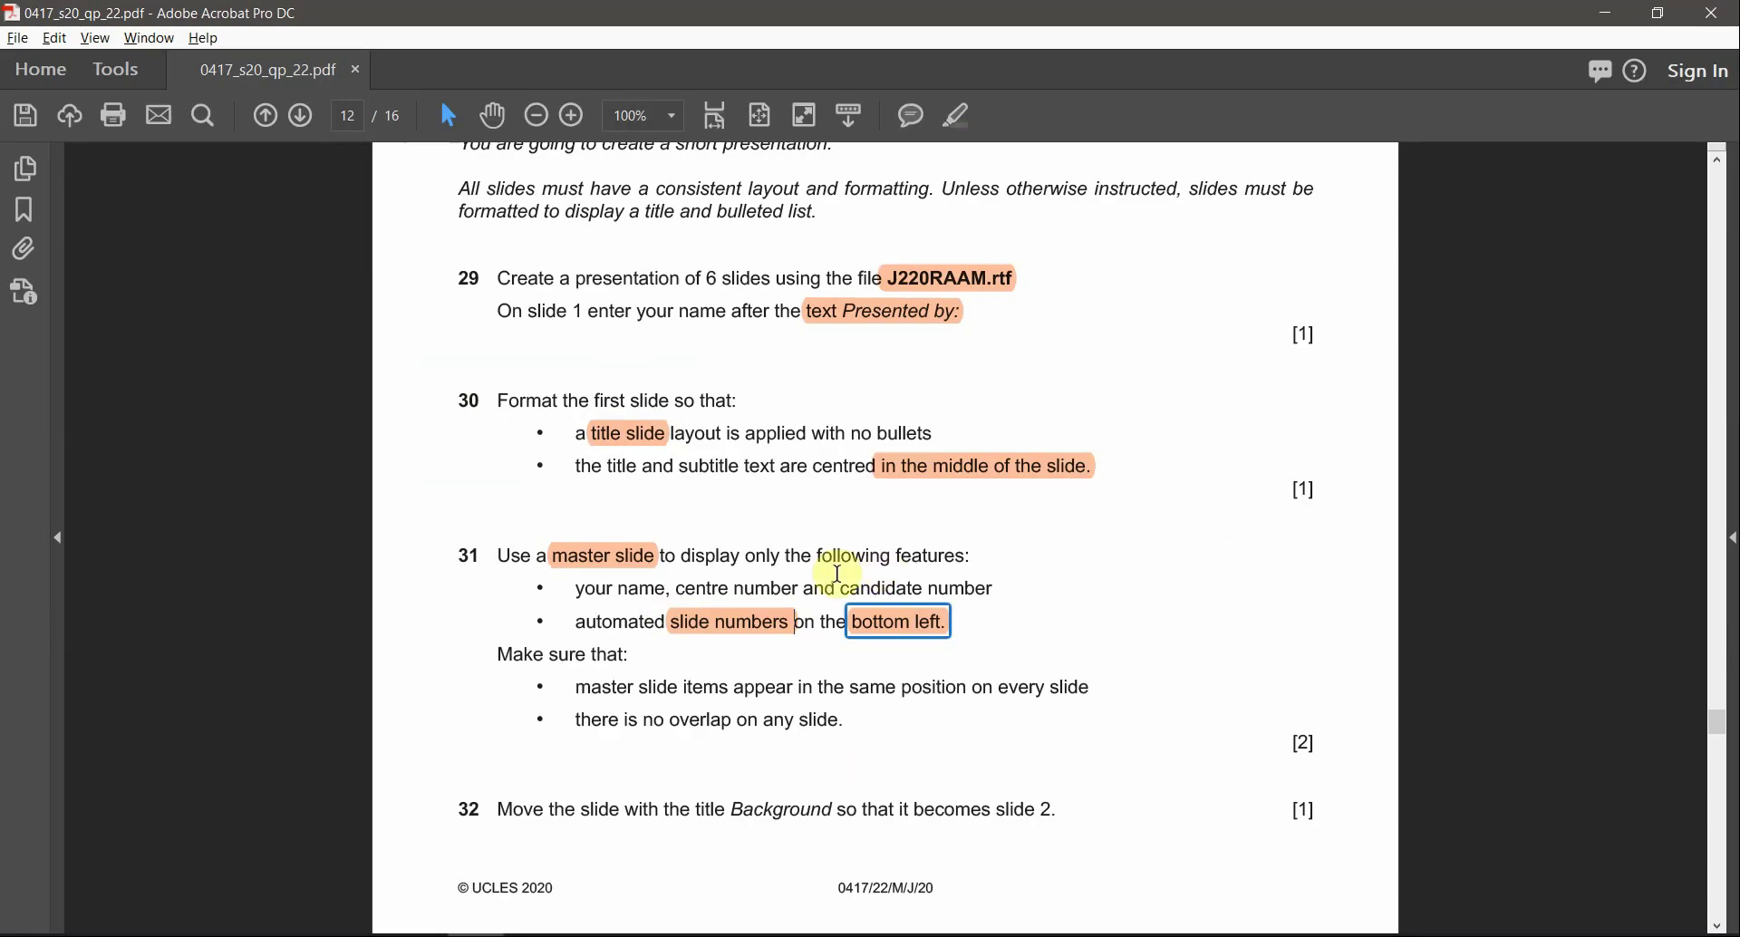
drag(578, 589, 954, 585)
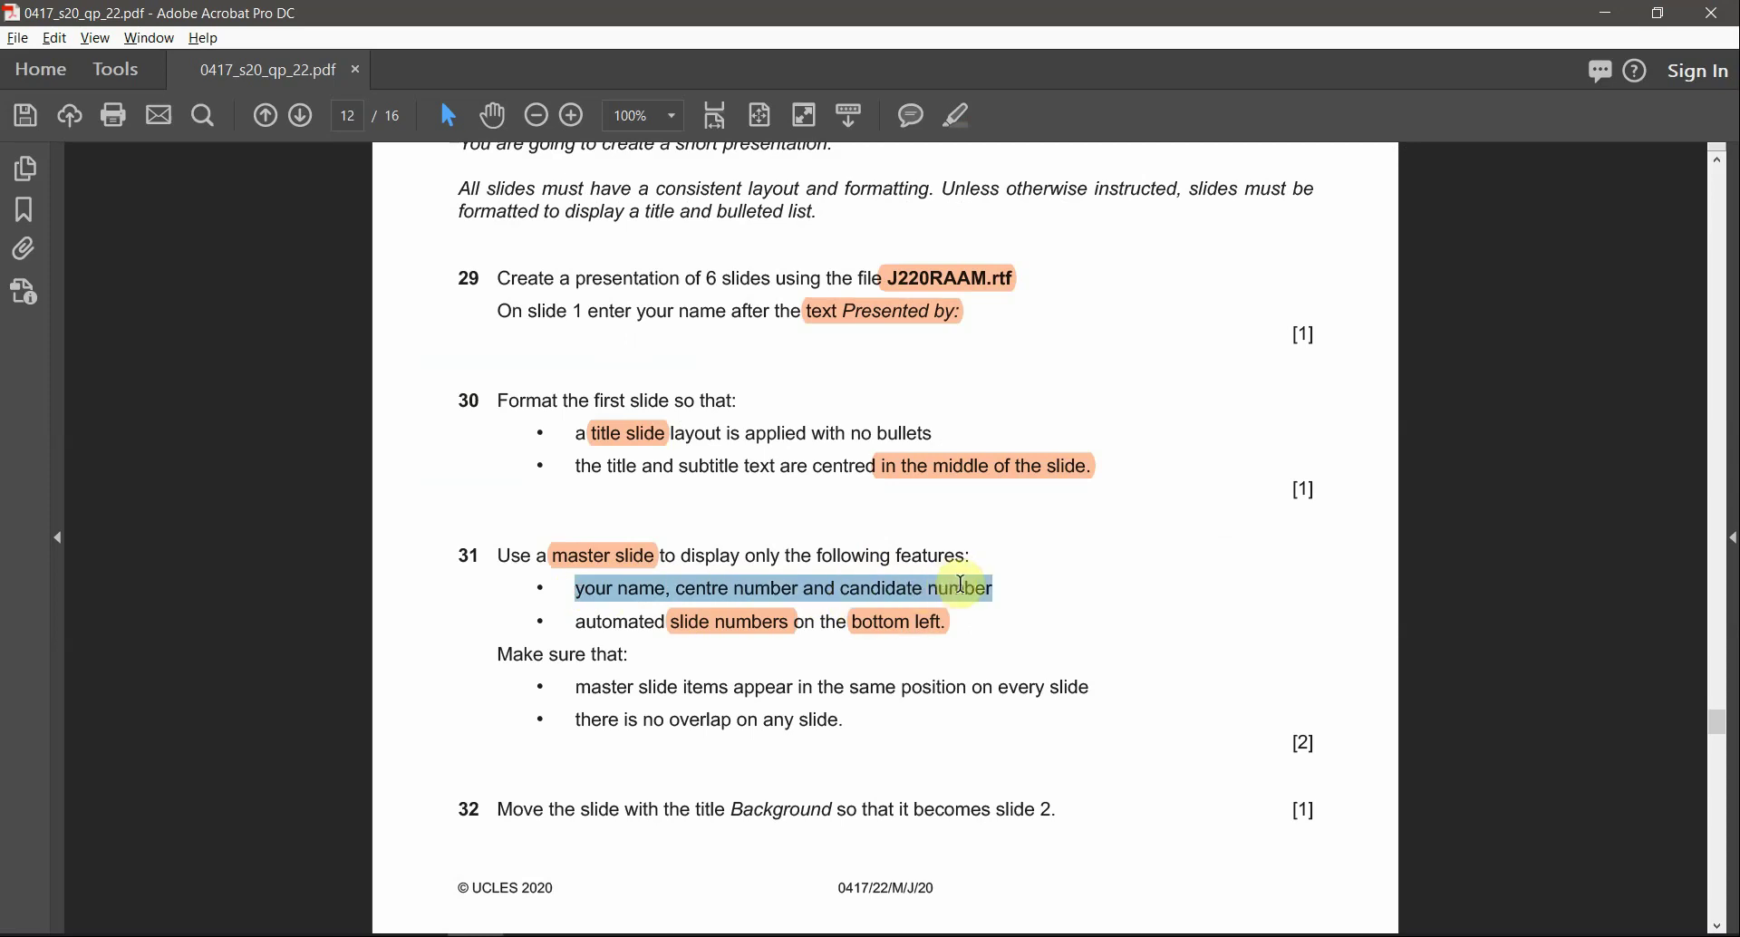
Step: In PowerPoint's slide master, turn on the footer with the candidate's name, centre number and candidate number, and apply it to all slides
key(alt+Tab)
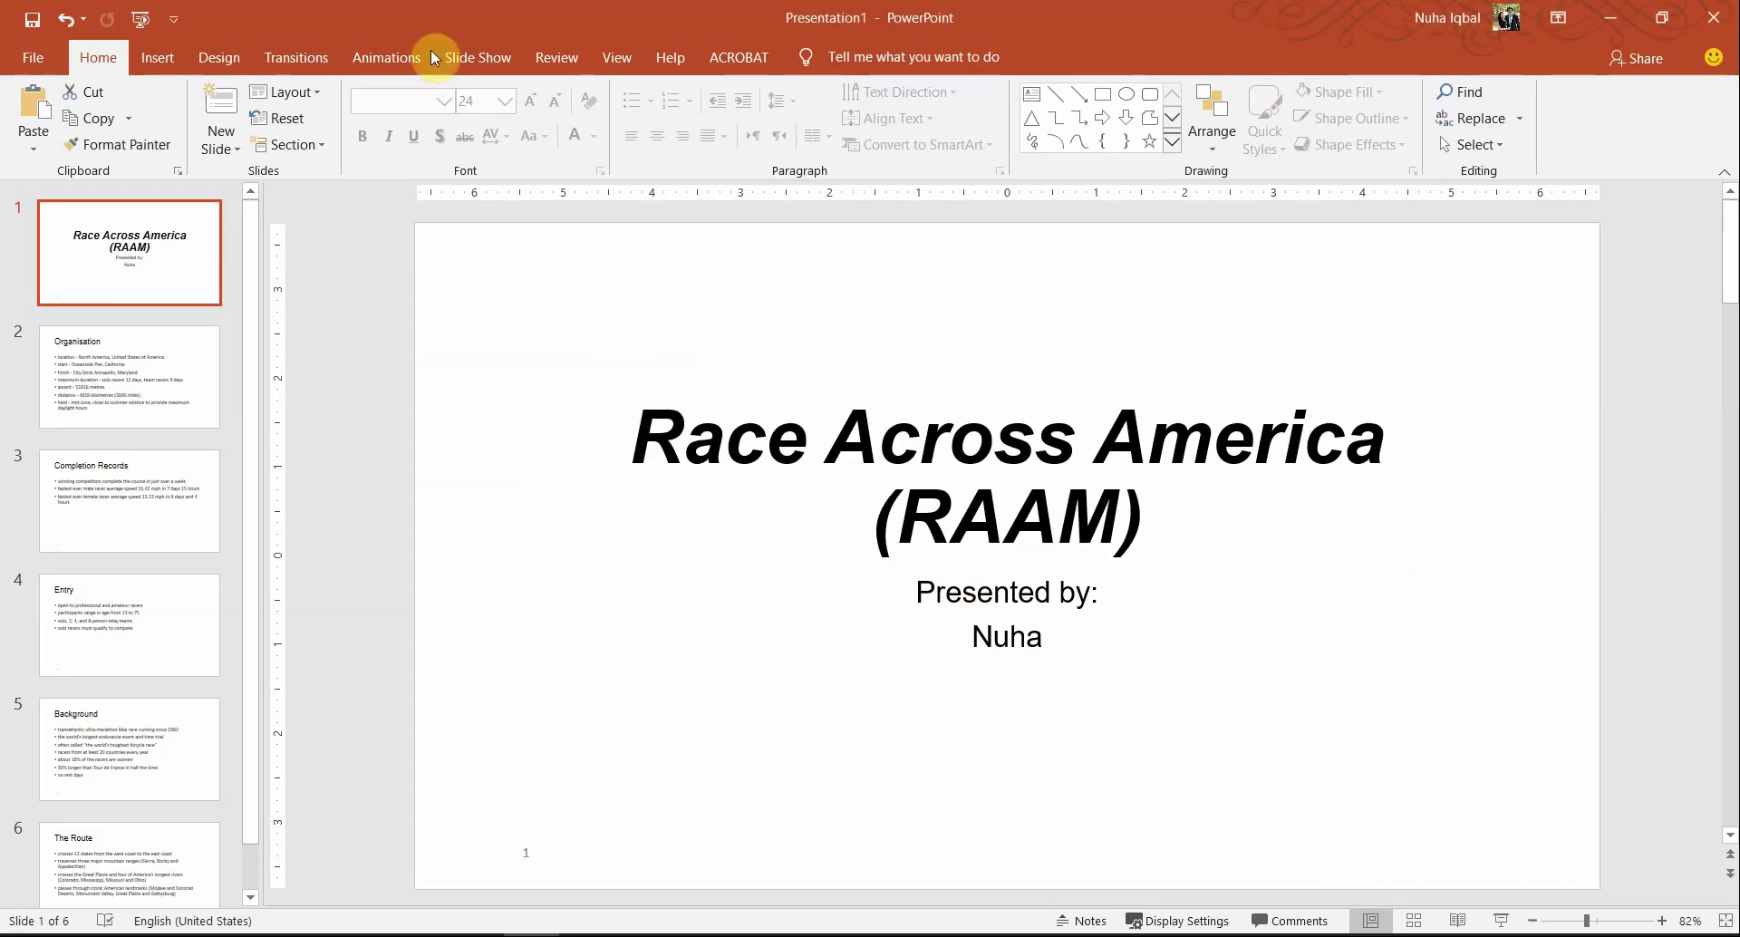
click(613, 60)
click(304, 129)
scroll(125, 405, up, 2)
click(147, 280)
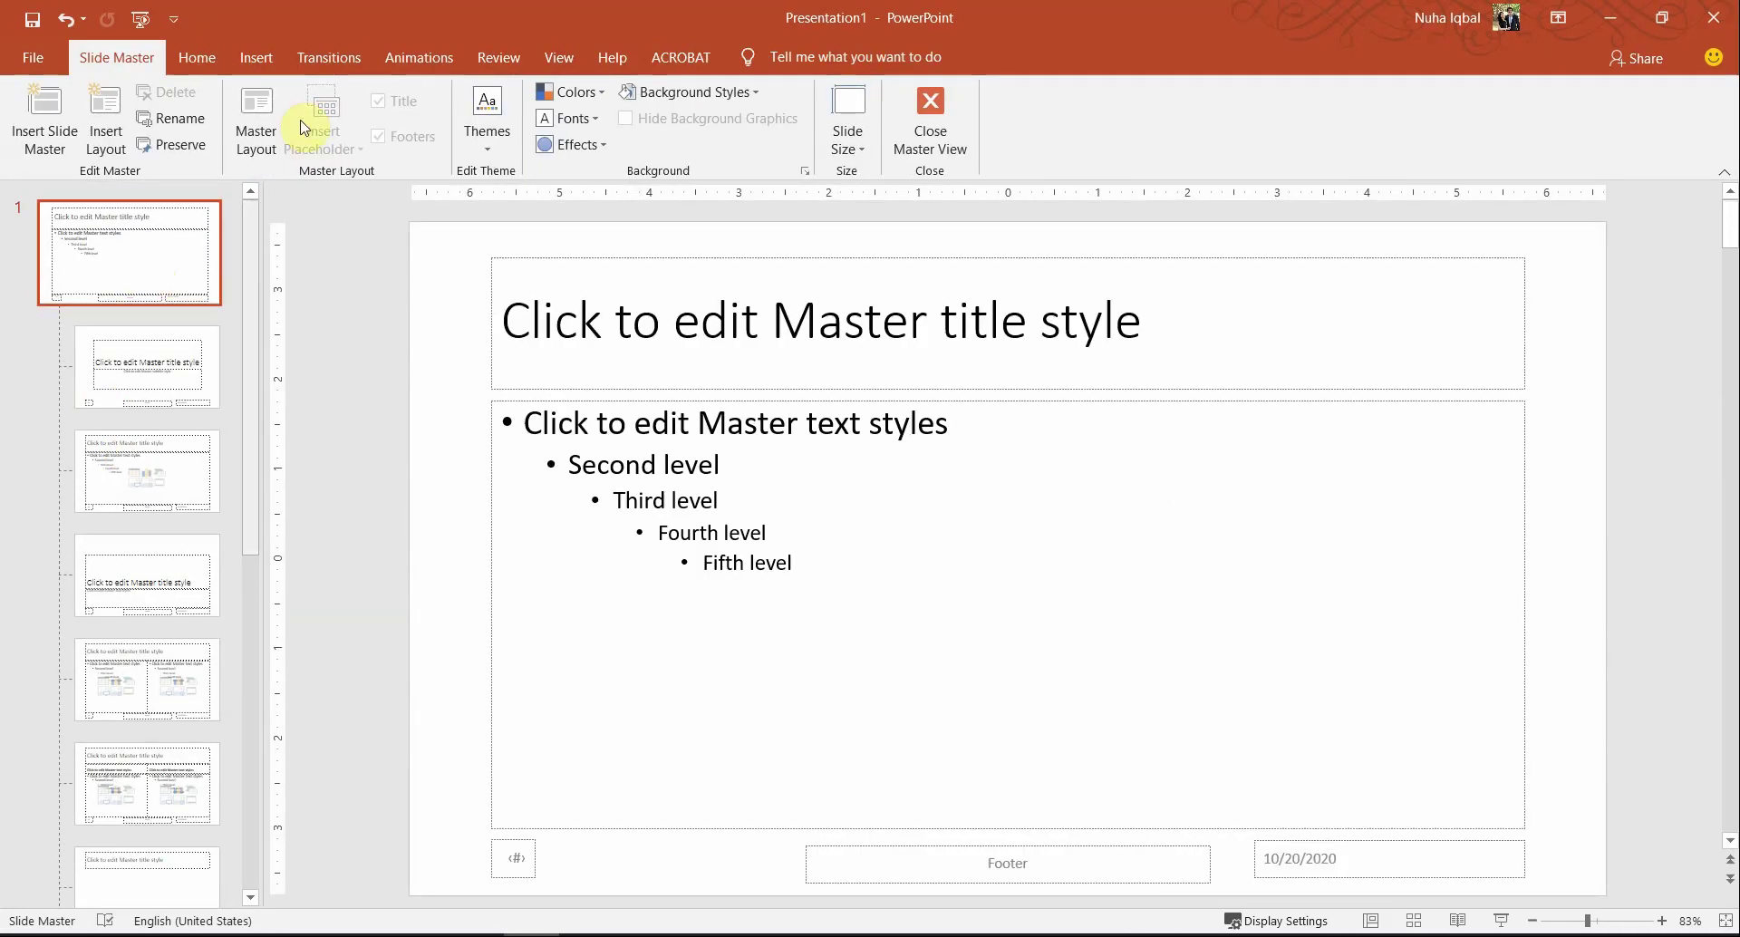
click(256, 57)
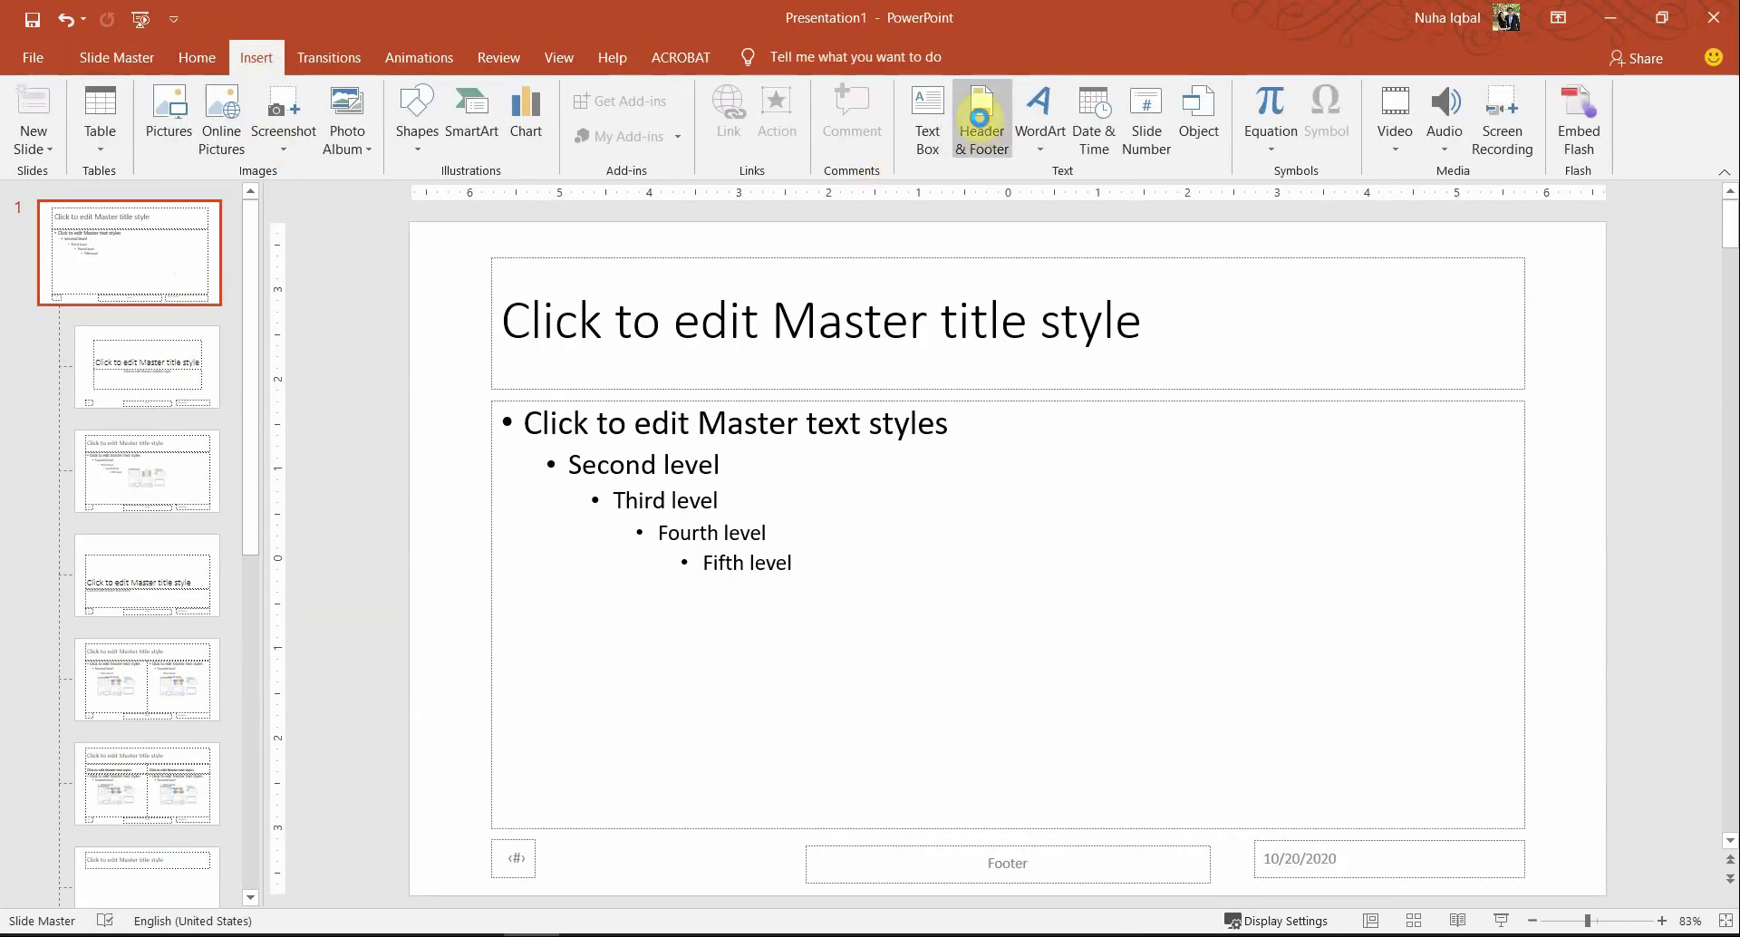
click(984, 125)
click(585, 538)
click(632, 568)
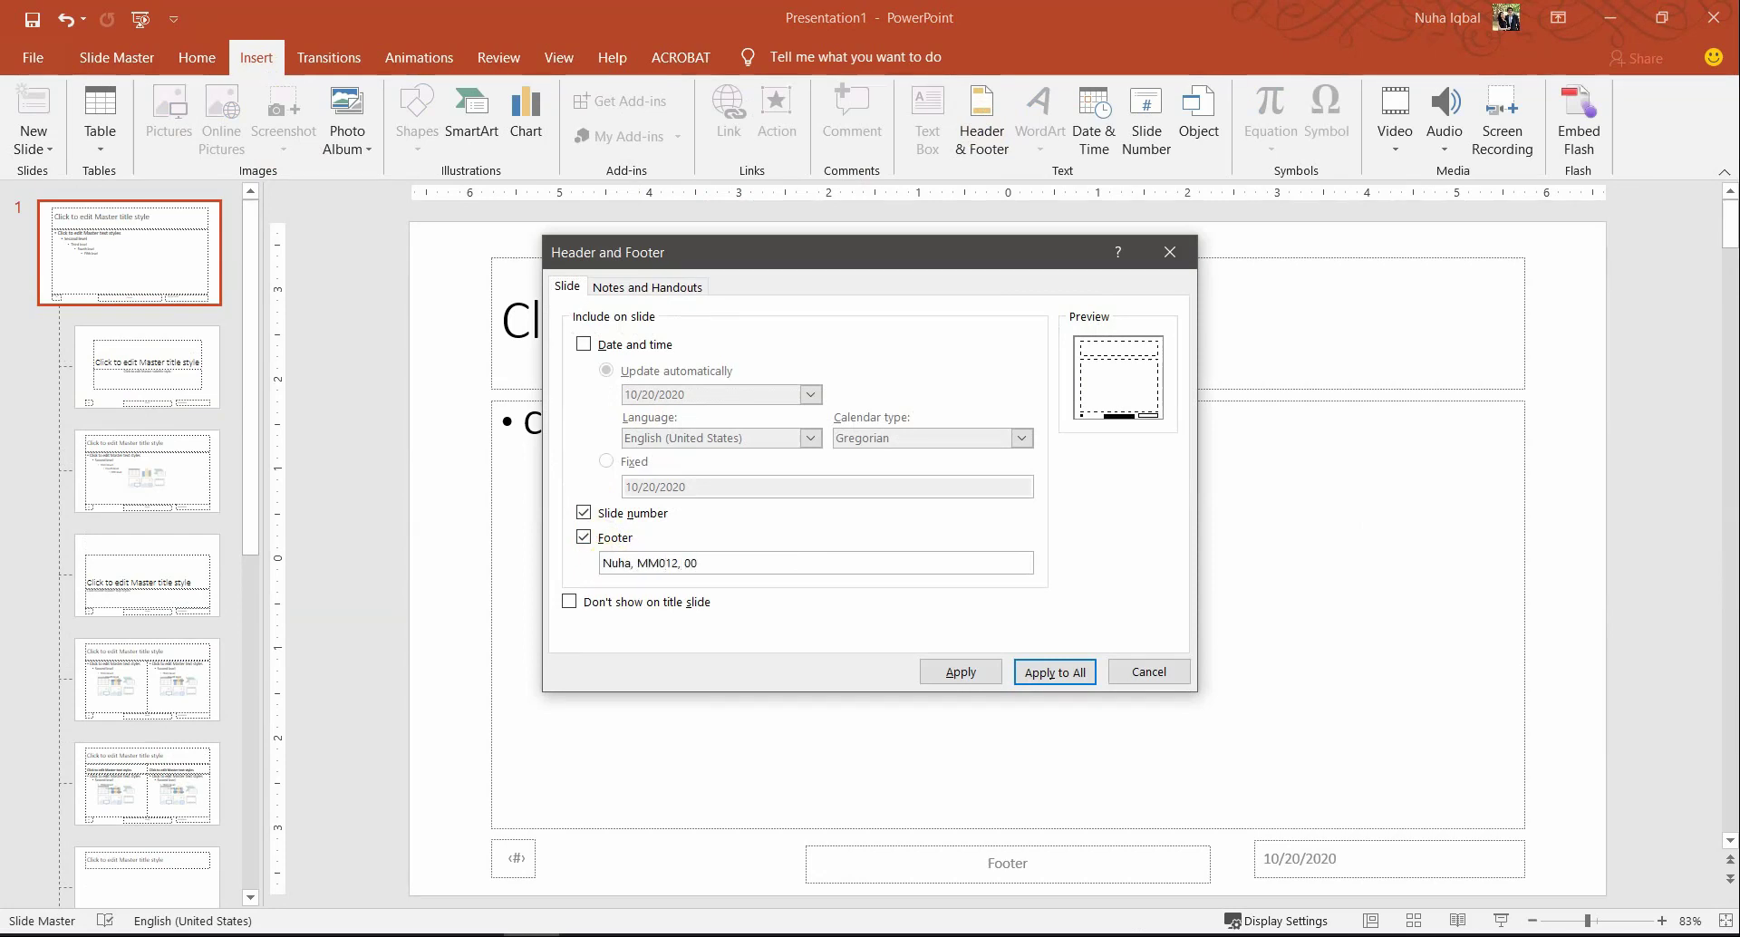
click(1079, 670)
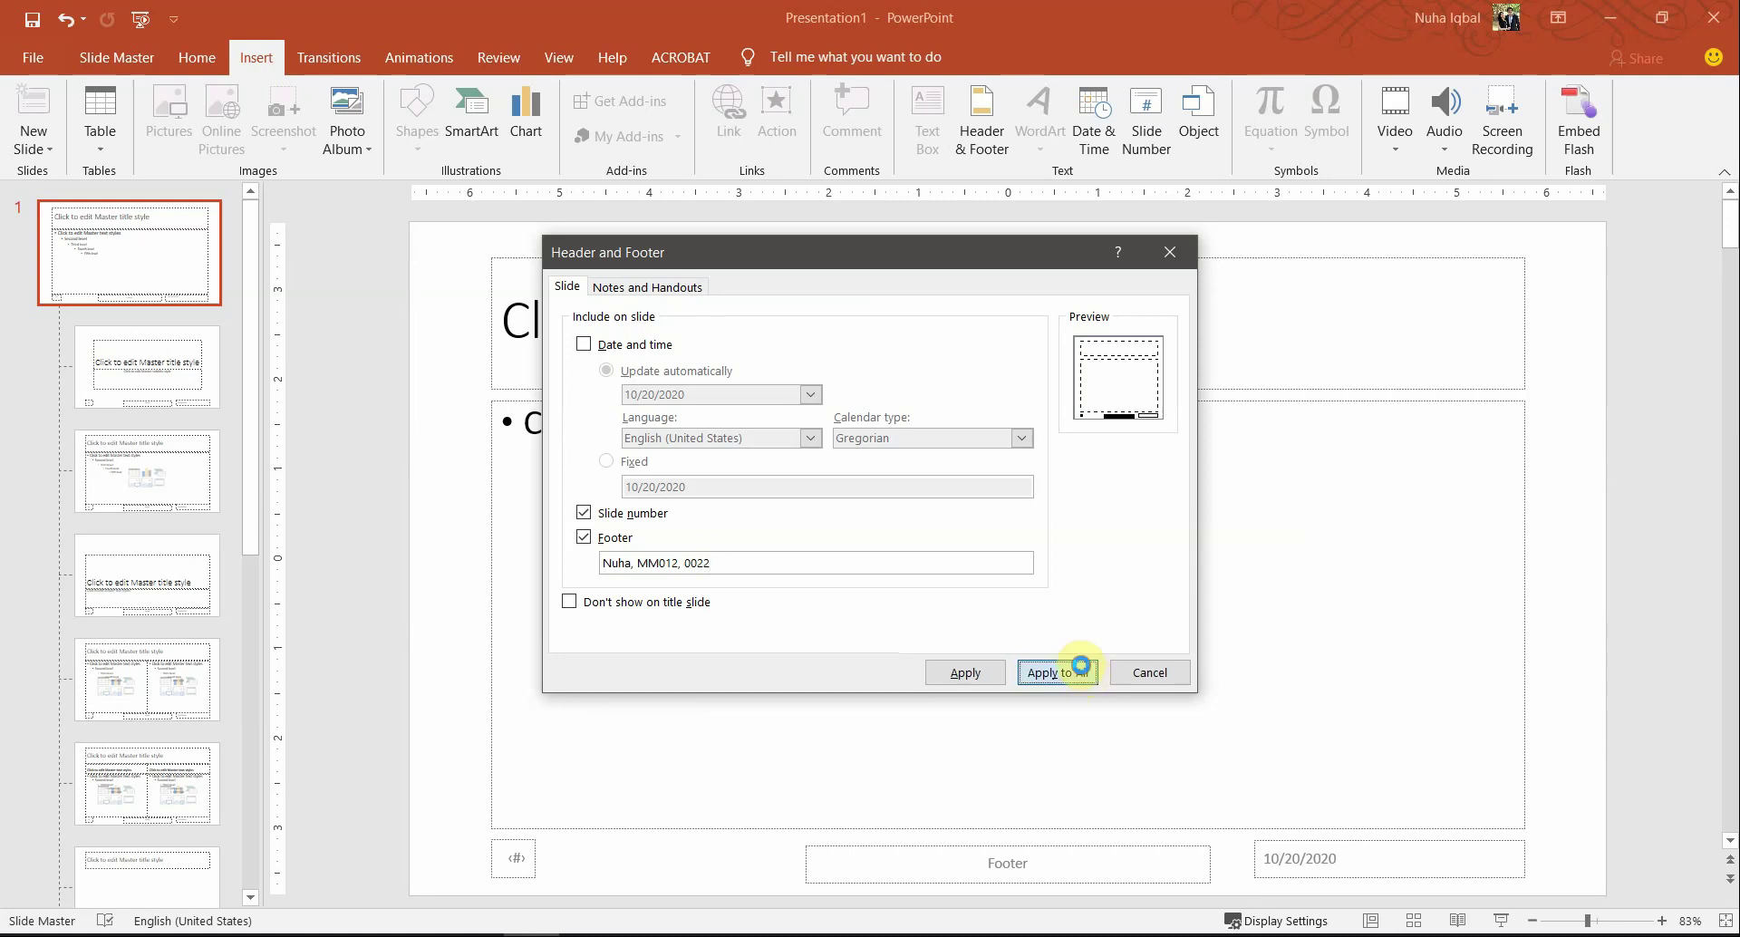
Step: Delete the date placeholder from the slide master
click(1079, 891)
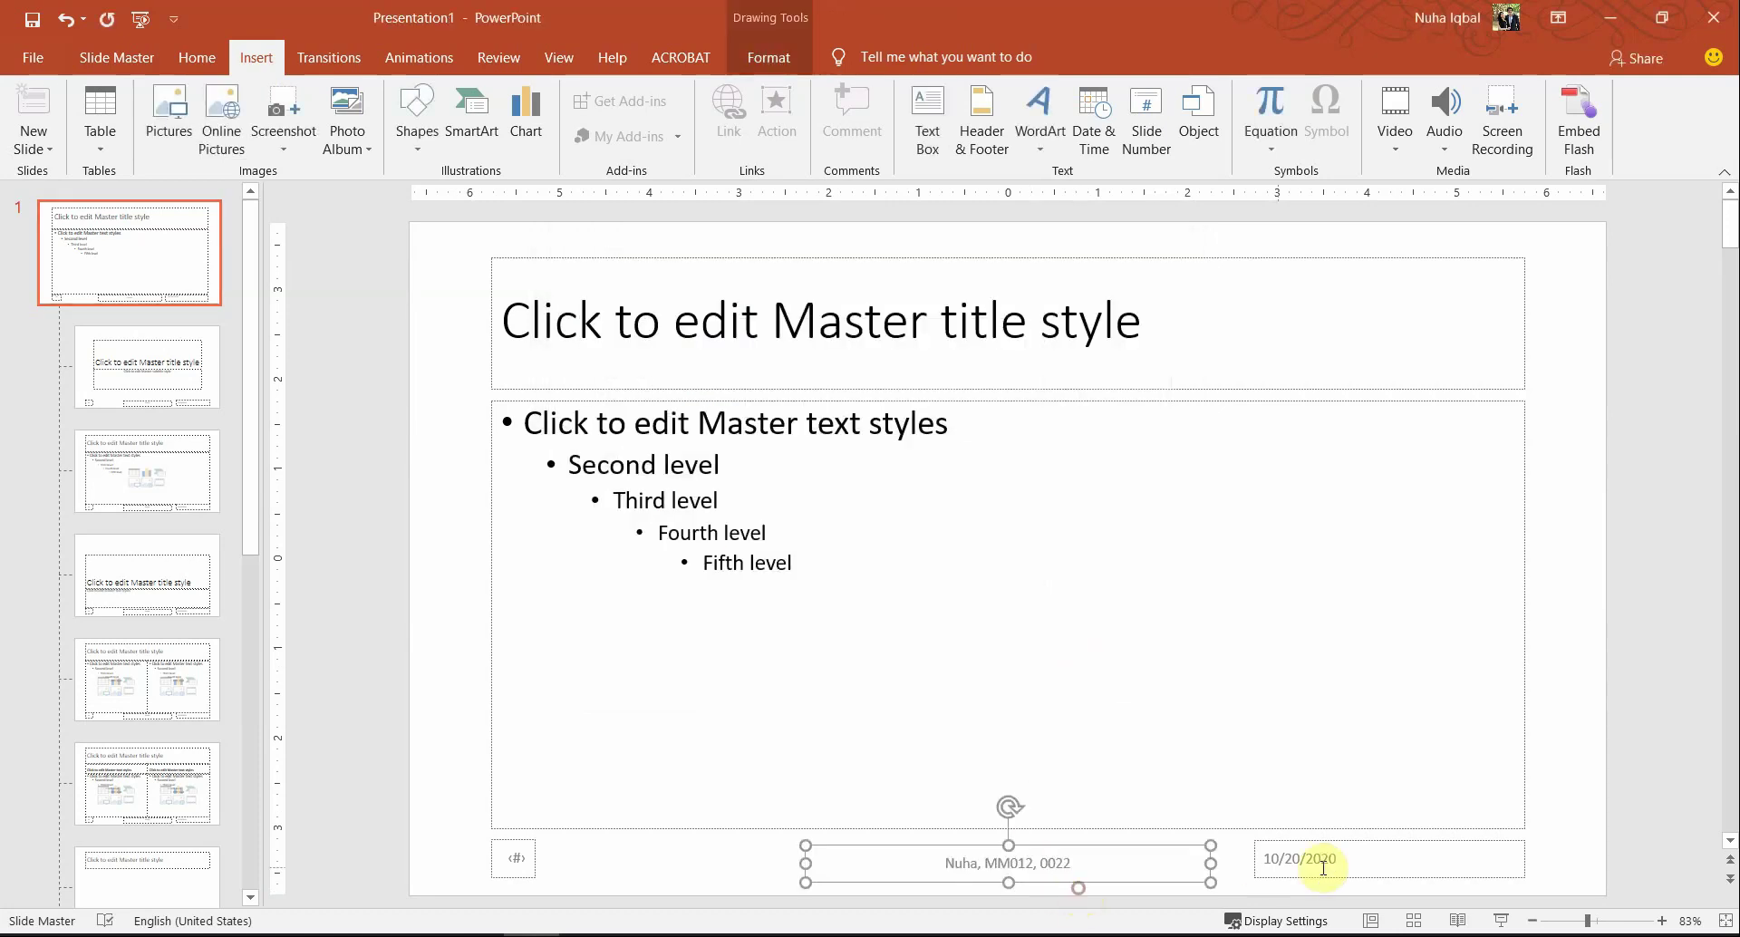
click(1354, 879)
key(Delete)
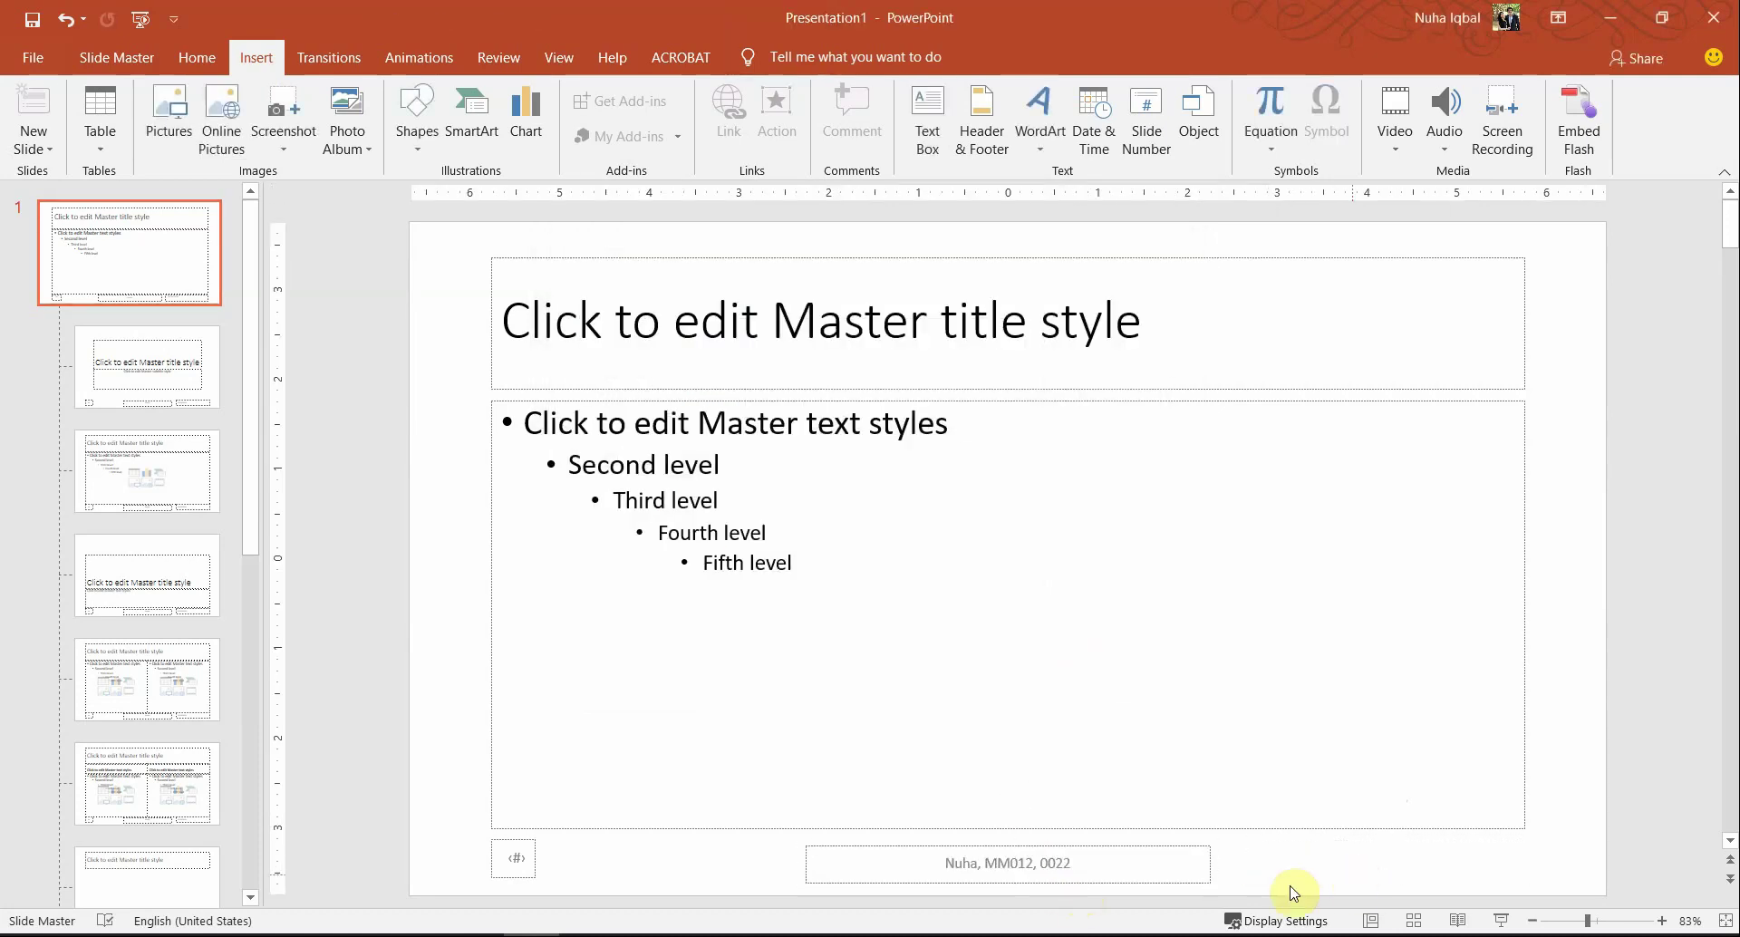
Step: Move the master's footer placeholder to the slide's bottom right, narrow it to fit its text, and close master view
drag(1170, 877, 1488, 868)
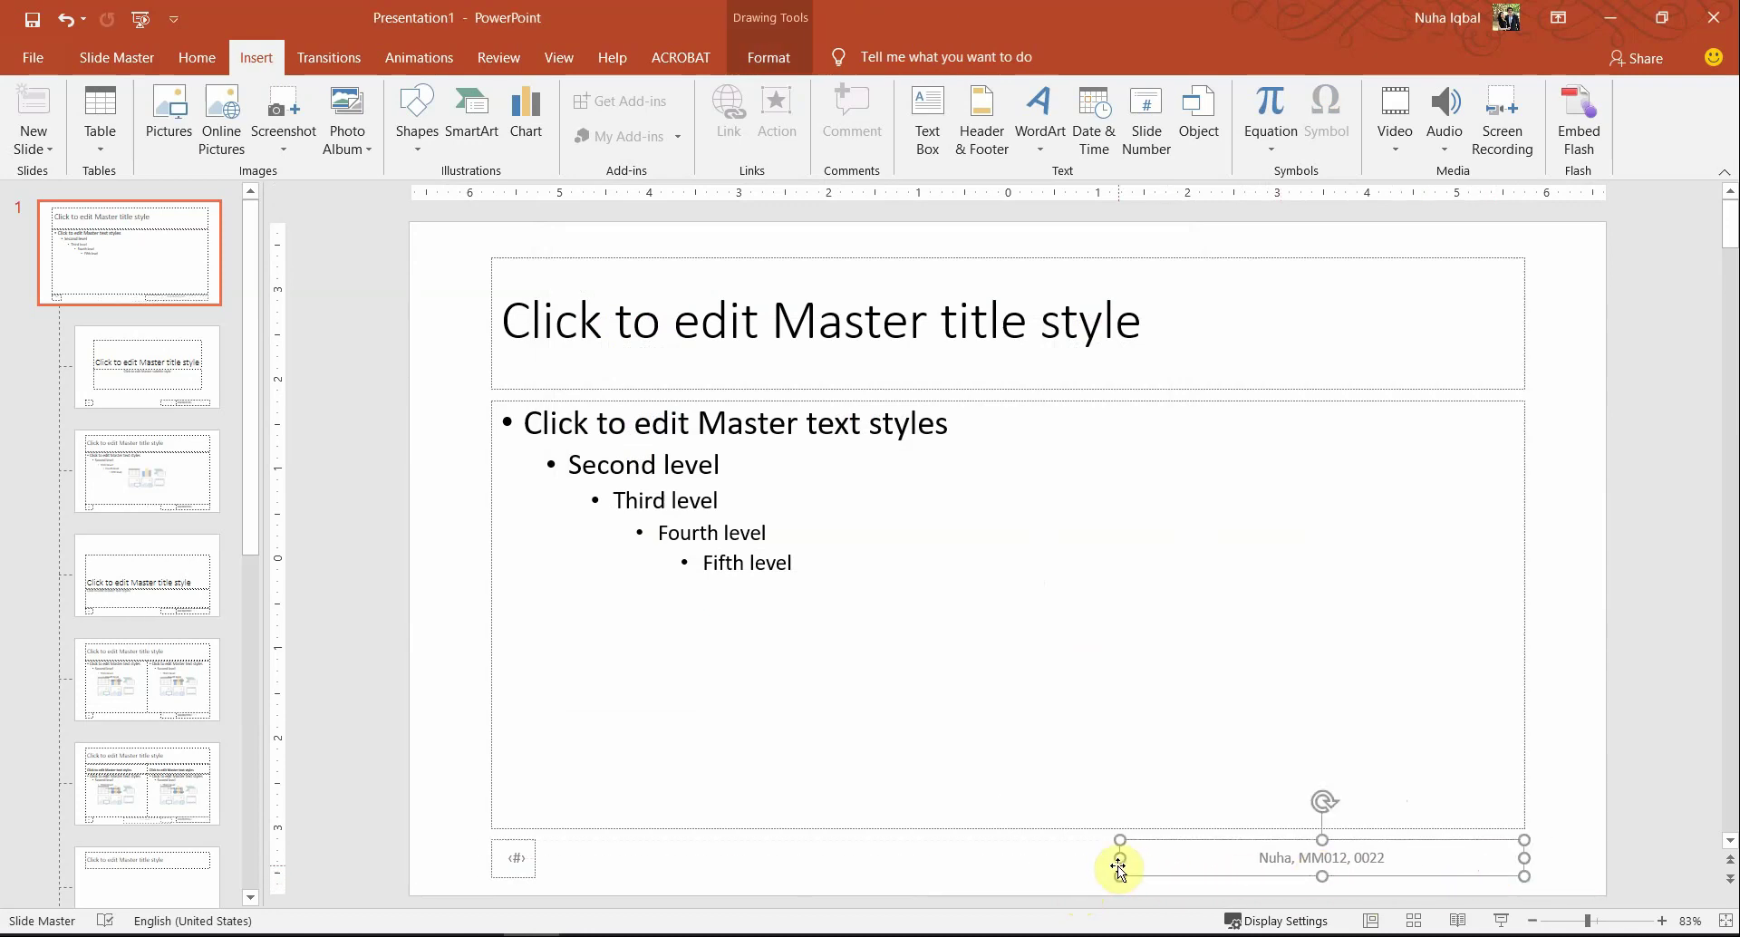
drag(1119, 858, 1370, 858)
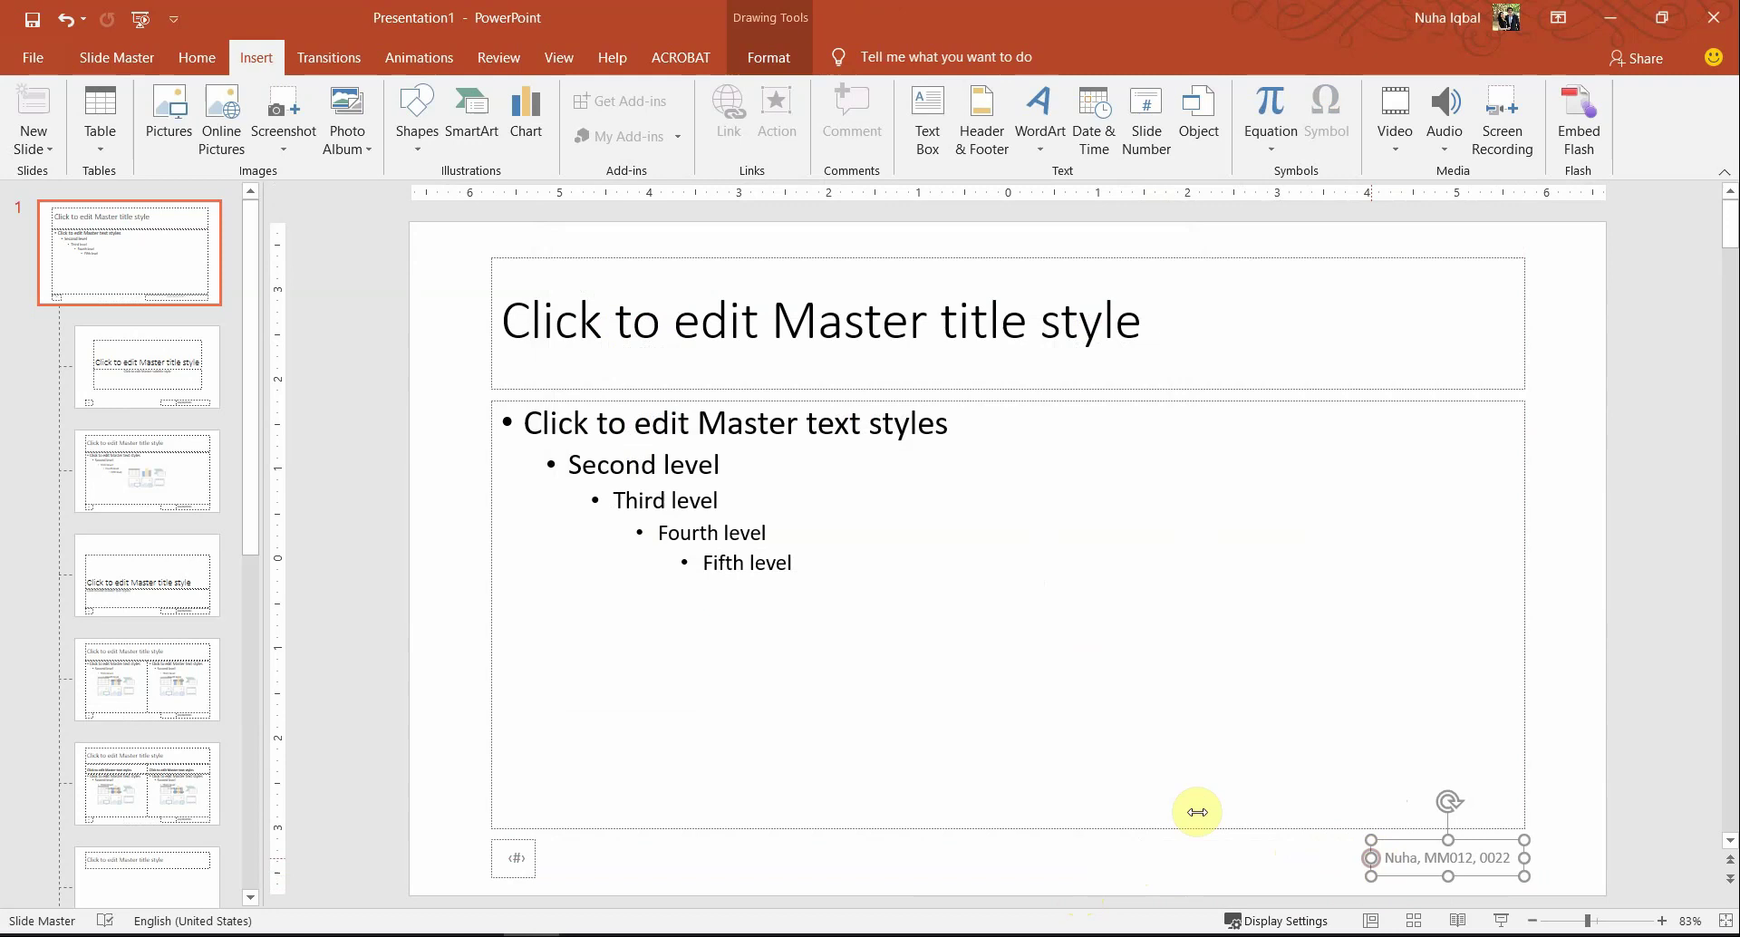
click(102, 55)
click(928, 127)
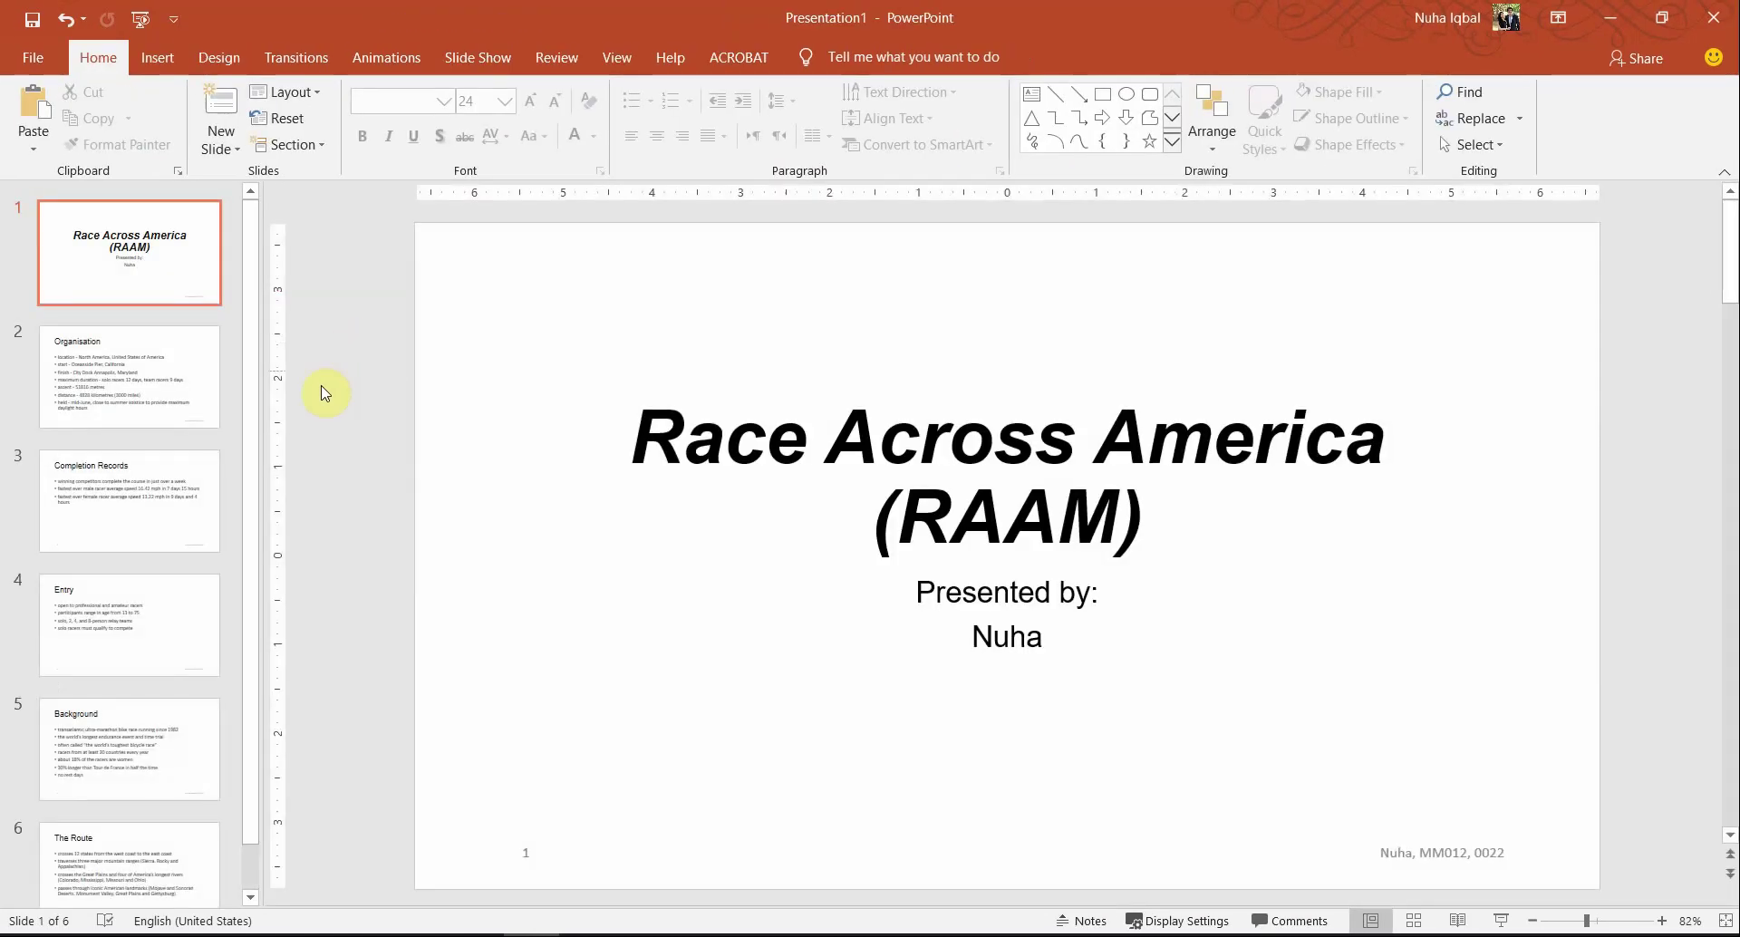
Step: Check the footer and slide number on the slides after the title slide, and return to slide 1
click(163, 388)
click(133, 536)
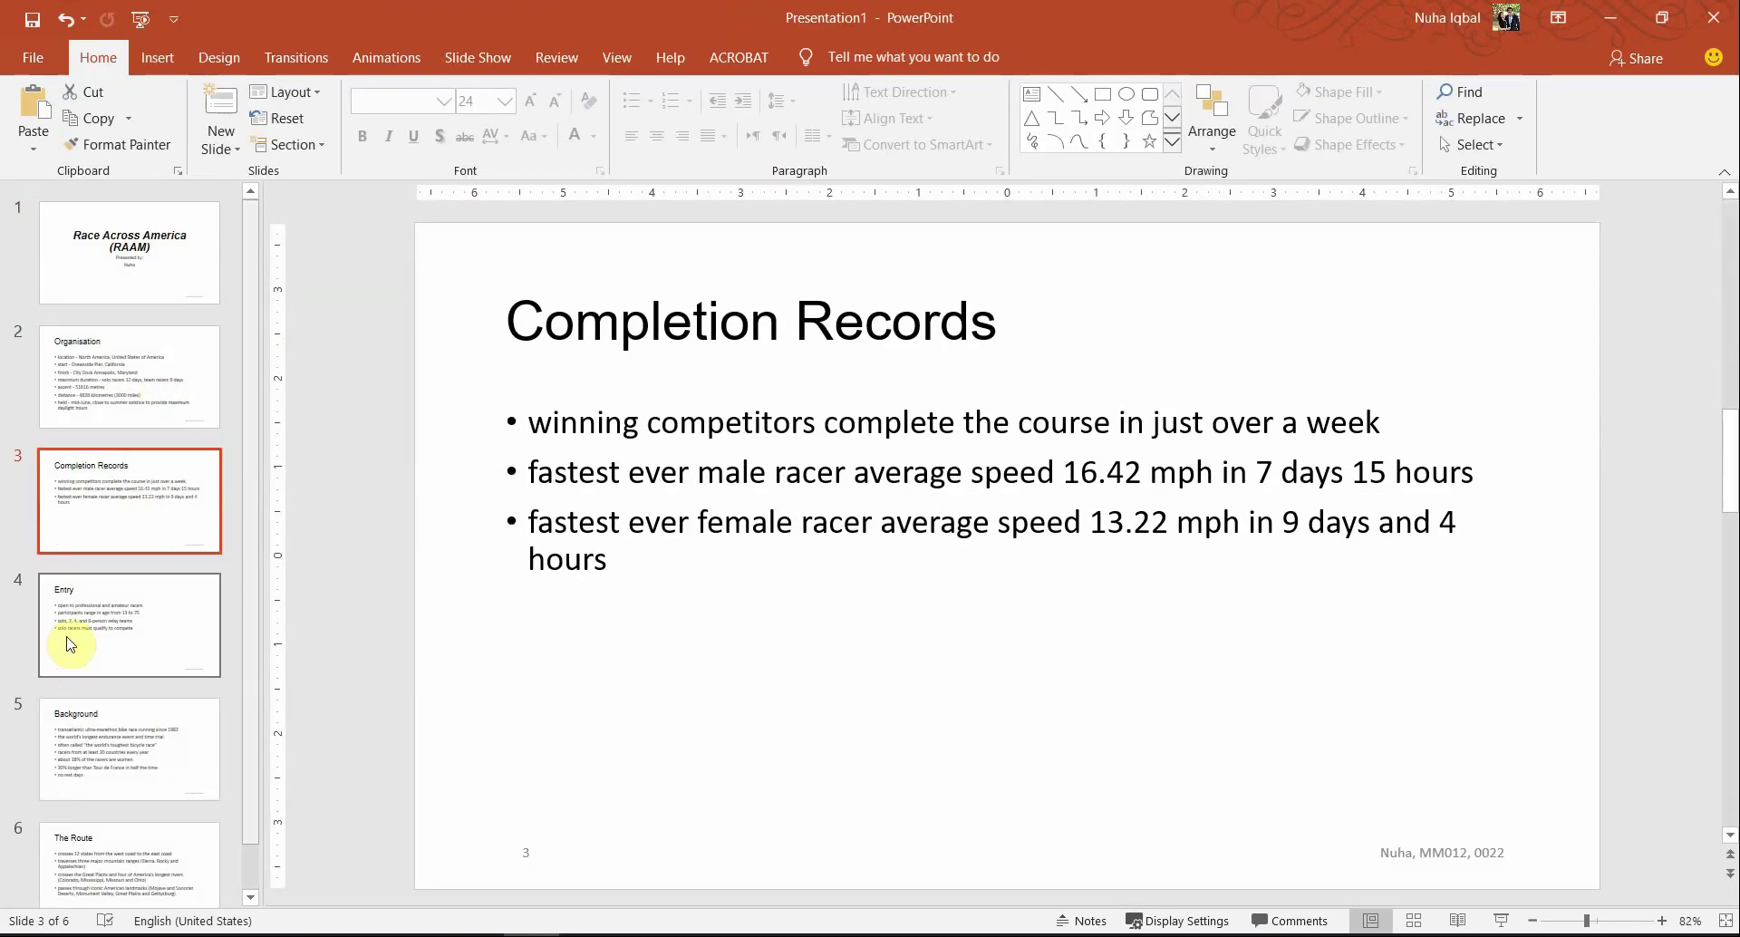
click(63, 639)
click(118, 725)
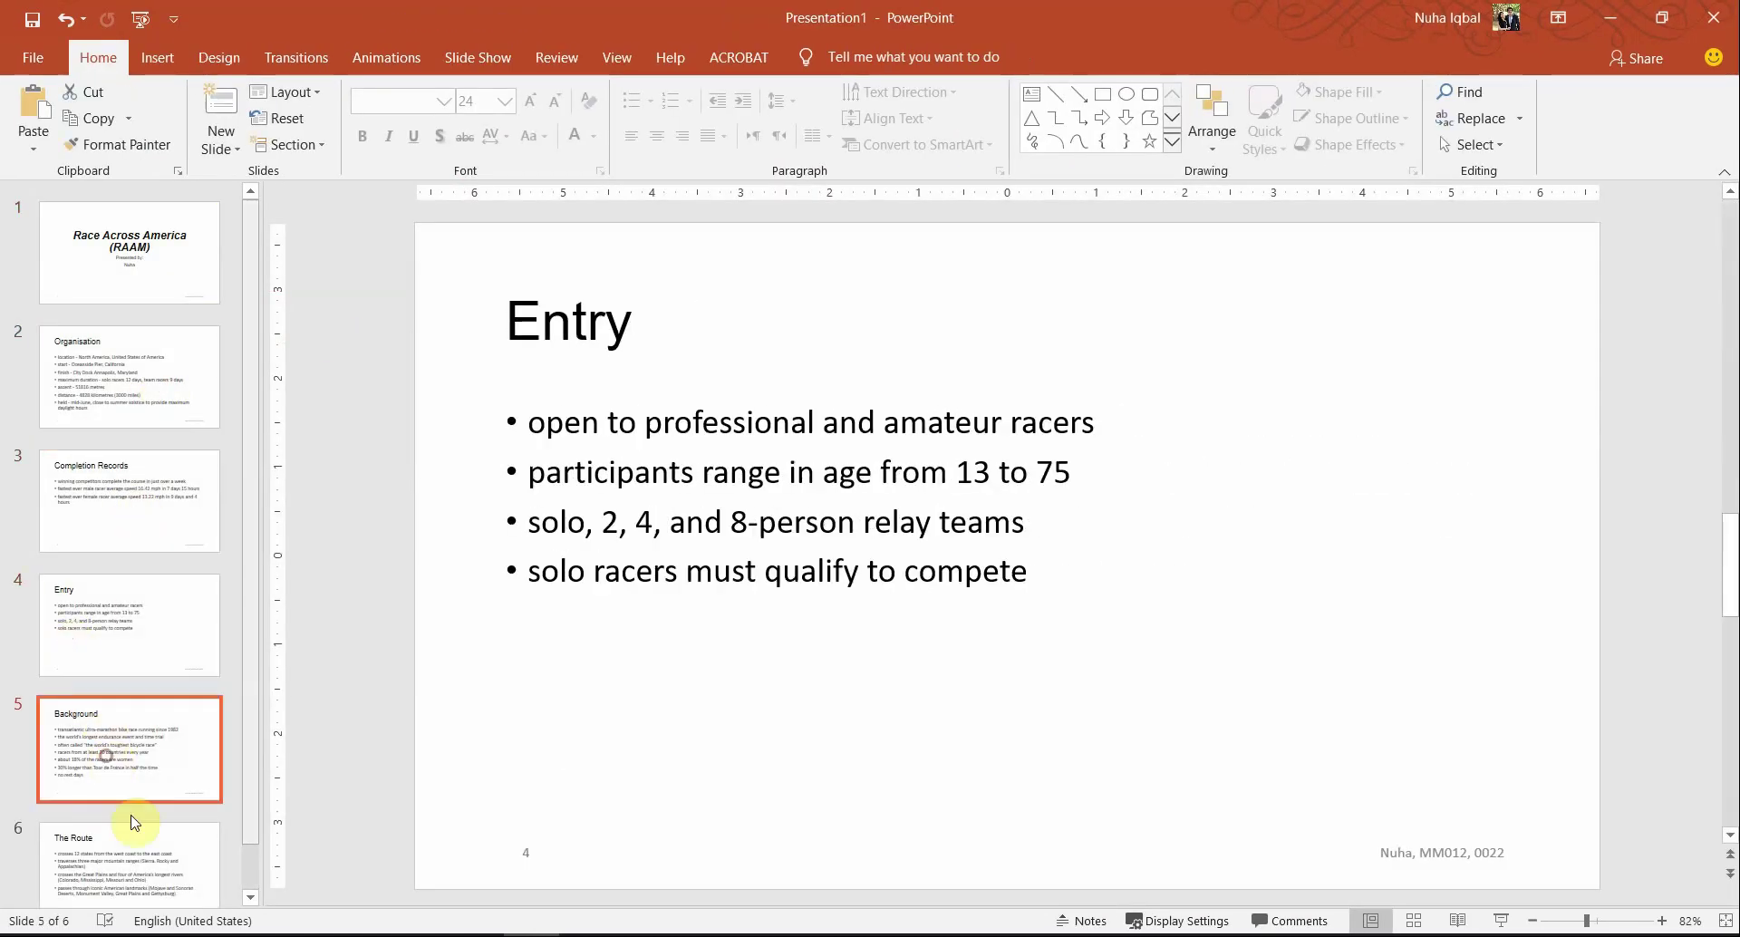
click(168, 276)
Step: Switch to the exam paper in Adobe Acrobat and reread question 31's requirements on consistent item positions and no overlap
key(alt+Tab)
scroll(751, 673, down, 10)
scroll(678, 734, up, 10)
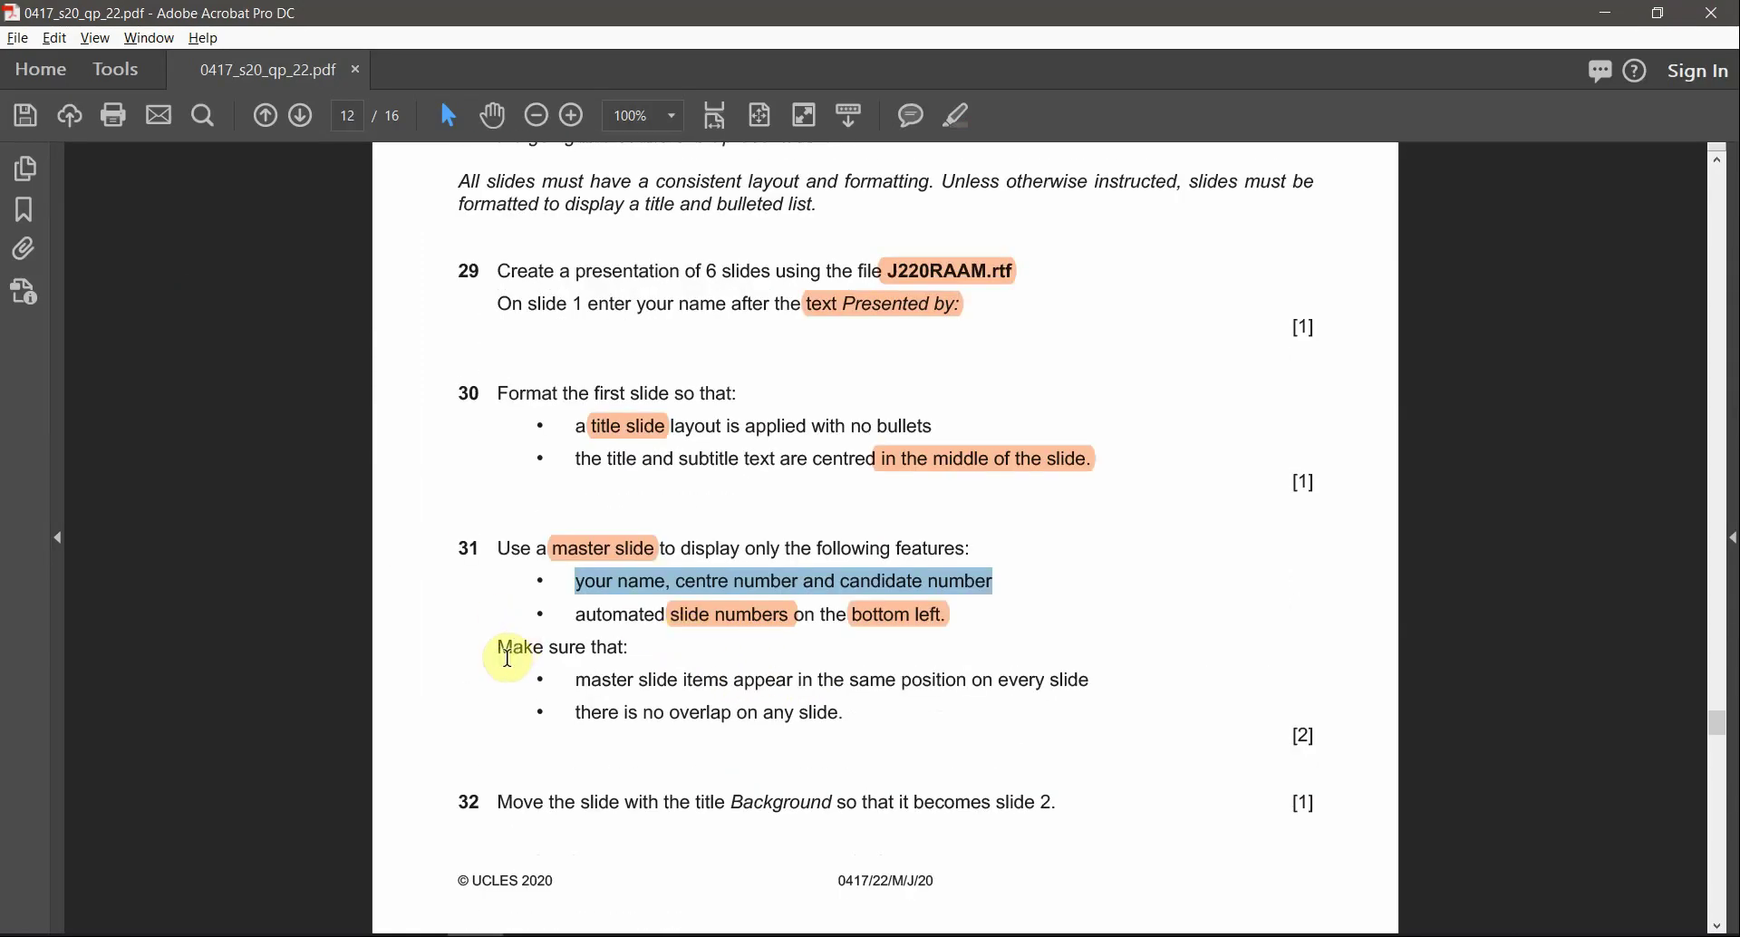
drag(583, 680, 912, 685)
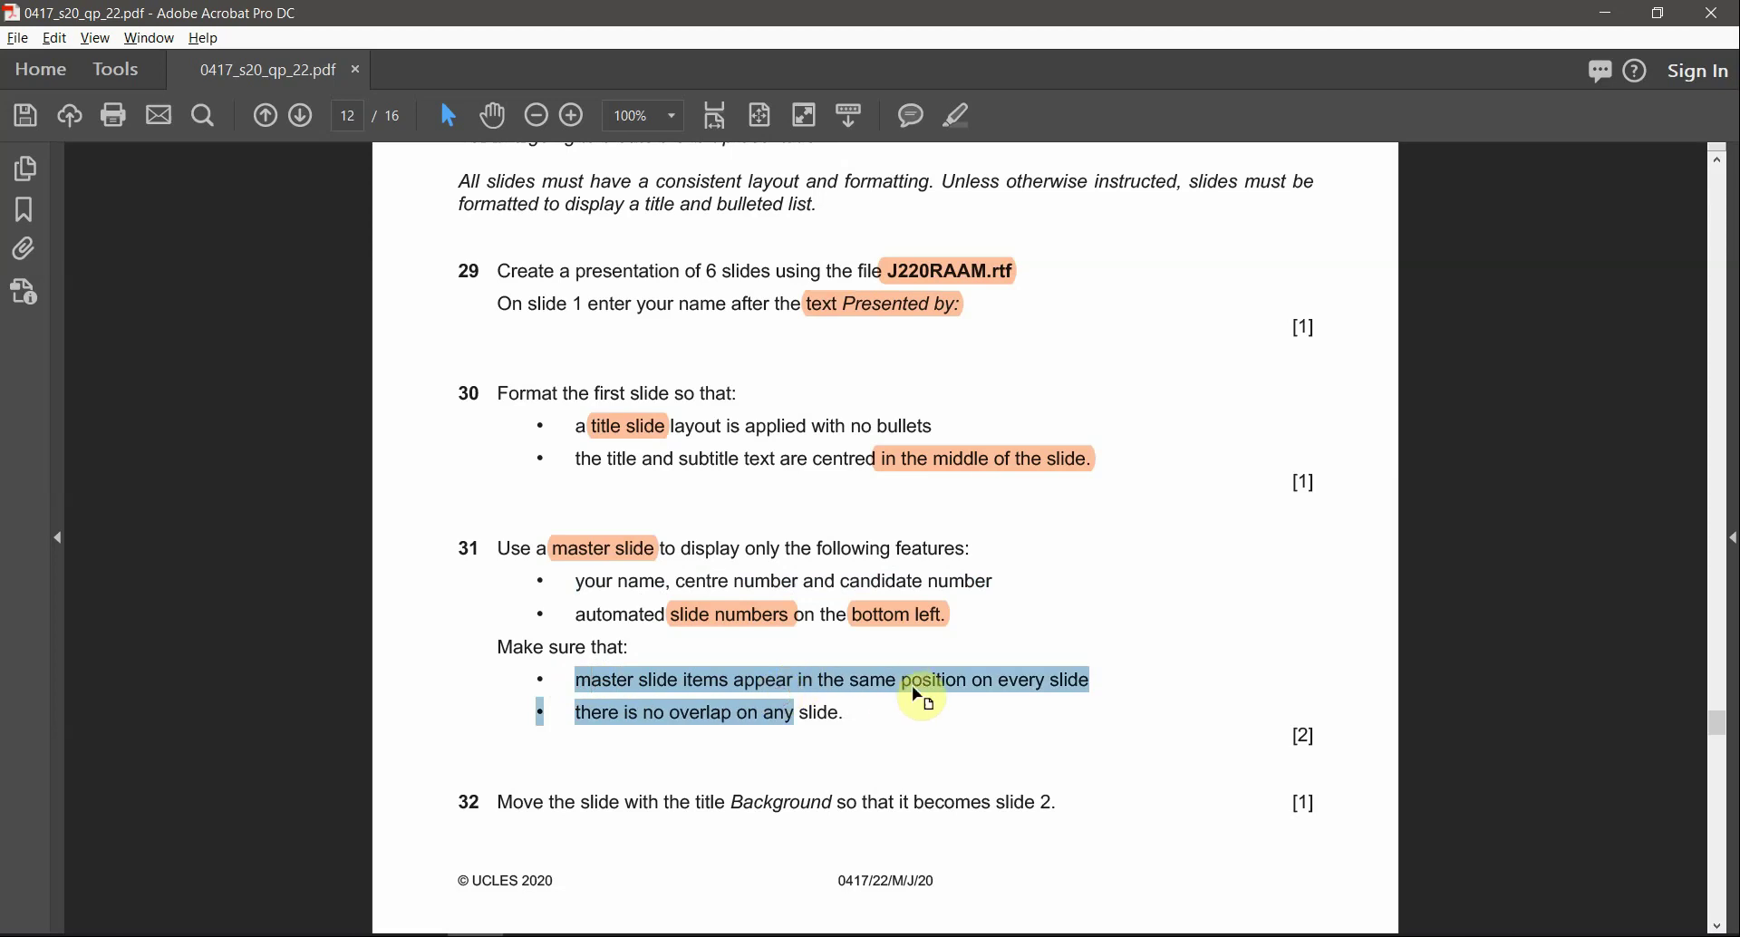
click(968, 682)
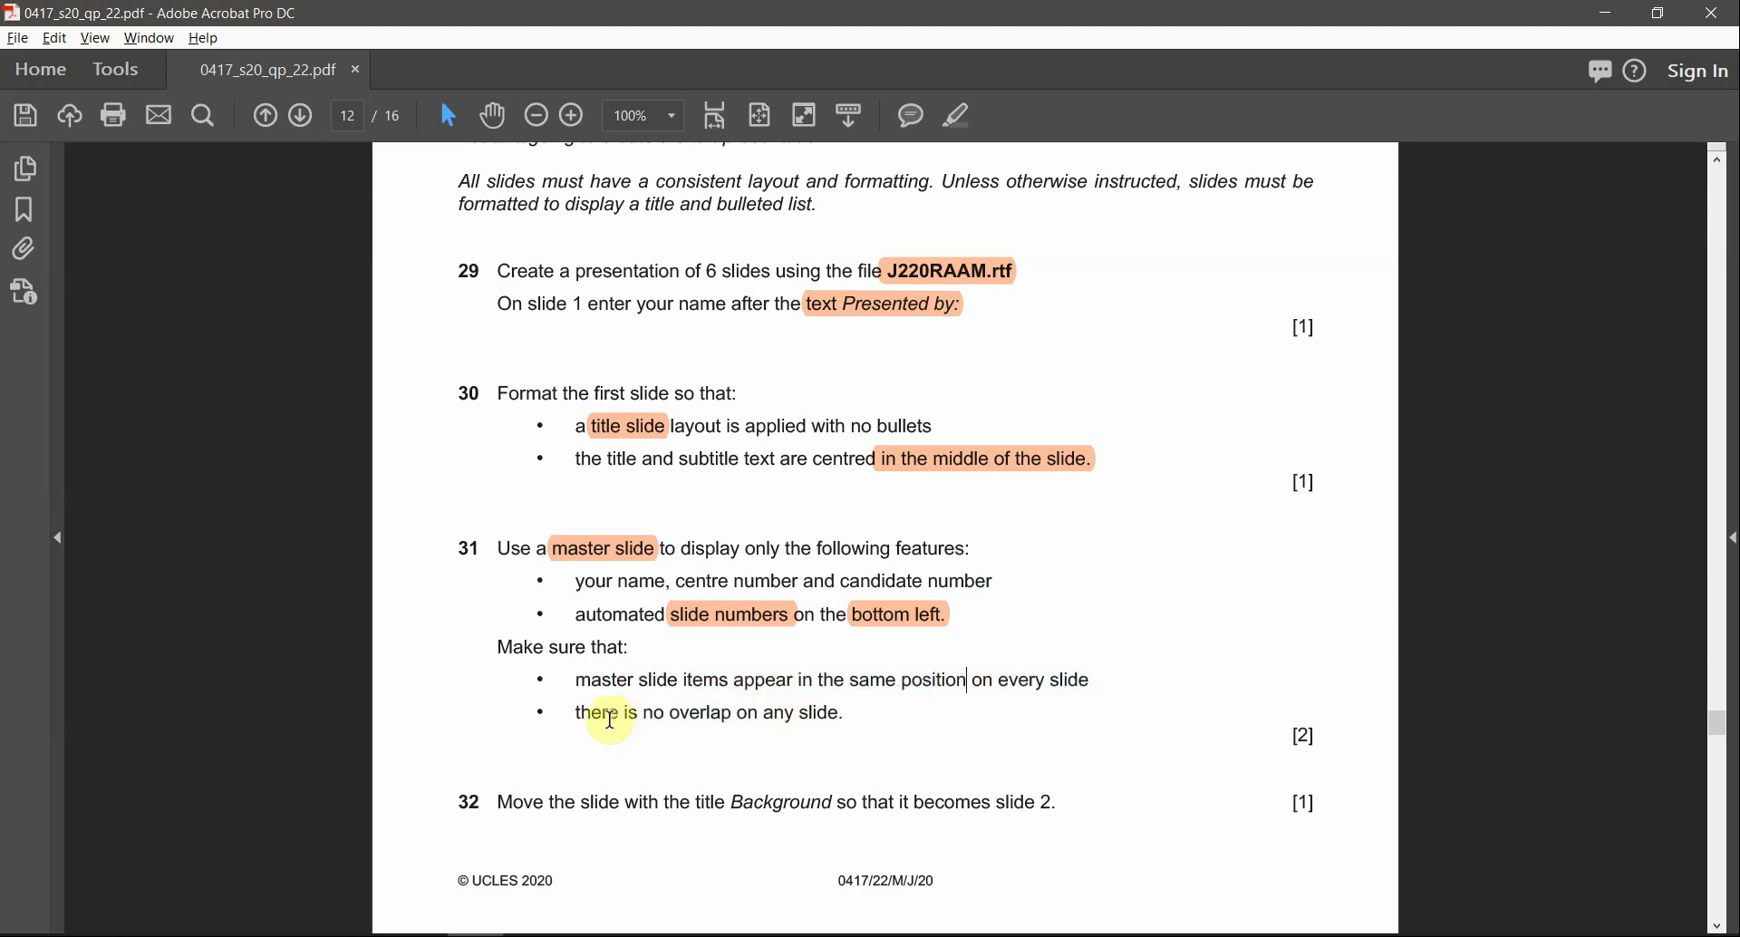
Step: Switch to PowerPoint and go through the slides, checking that master items keep the same position and do not overlap content
key(alt+Tab)
click(136, 380)
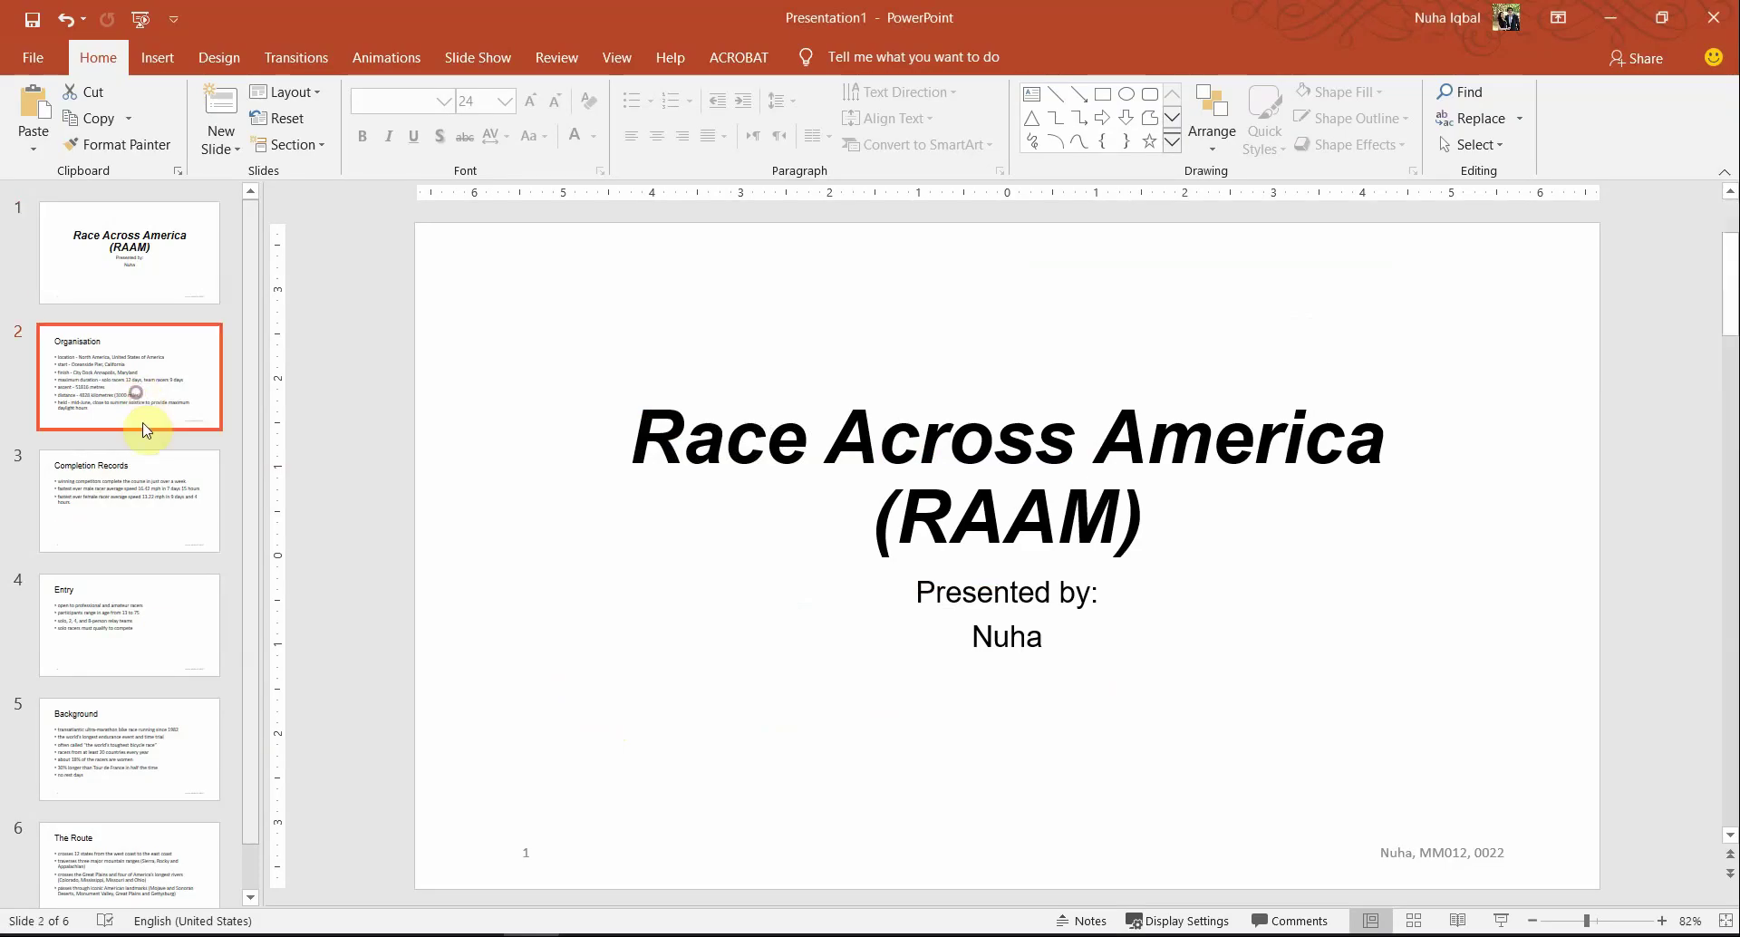
click(165, 543)
scroll(117, 635, down, 1)
click(127, 716)
click(125, 815)
click(151, 732)
click(147, 624)
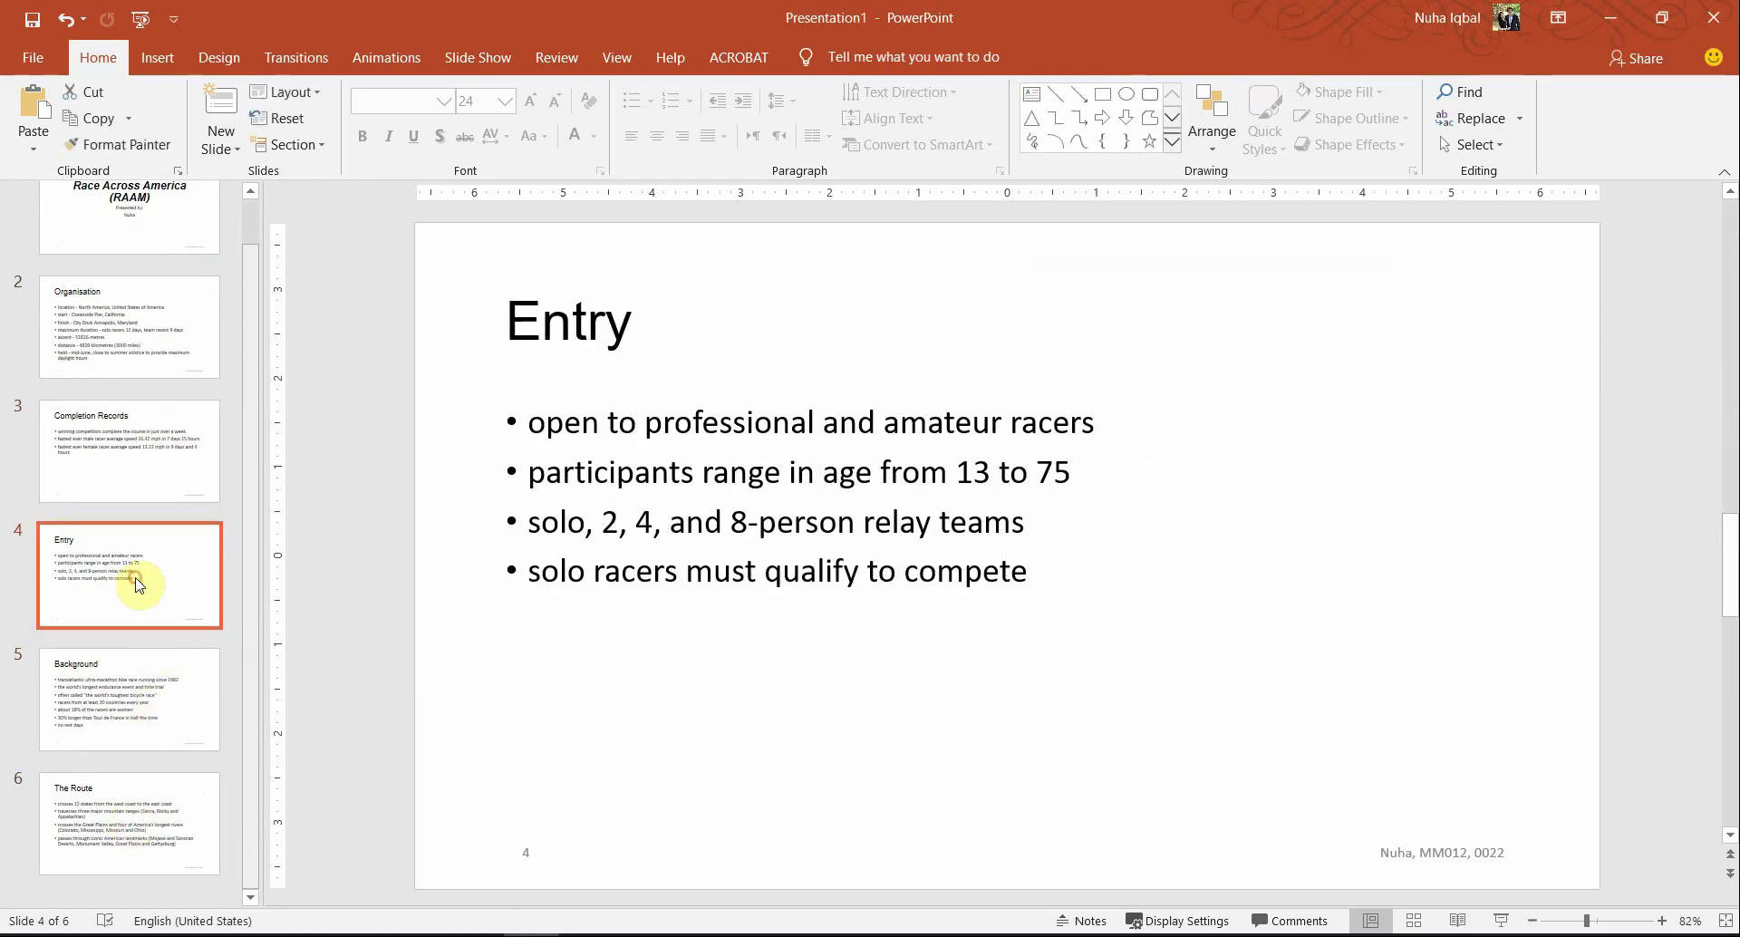
Step: Switch to the exam paper in Adobe Acrobat and highlight the slide title "Background" in question 32
key(alt+Tab)
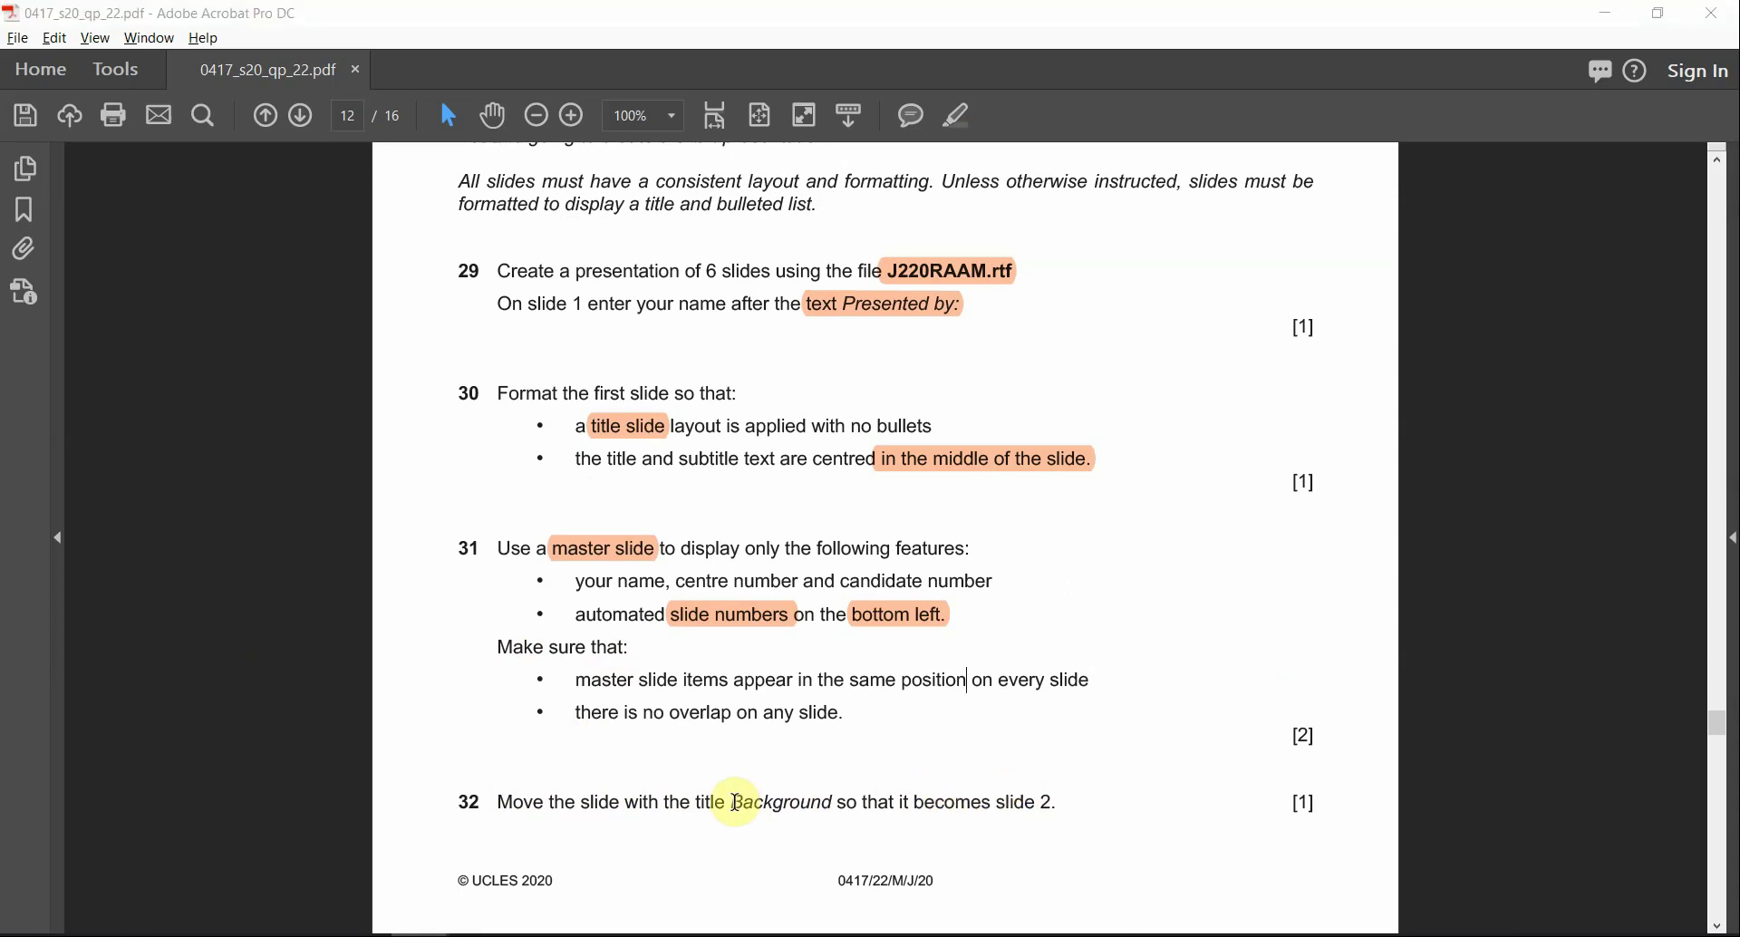
drag(732, 805, 822, 795)
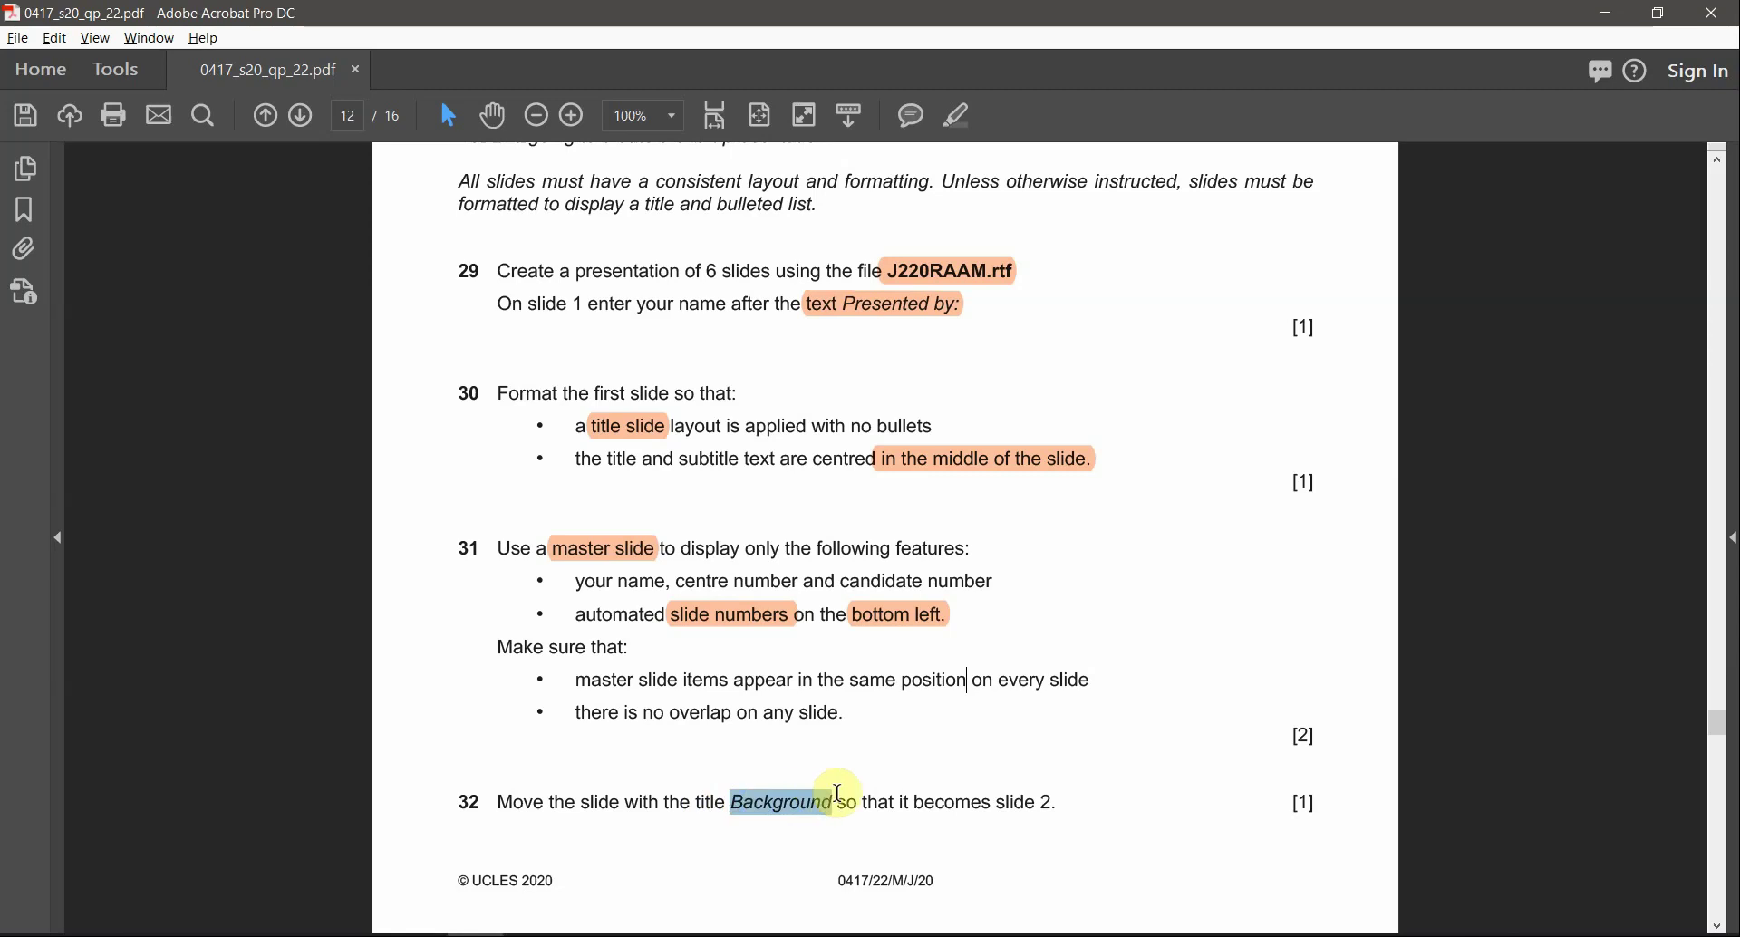
click(957, 114)
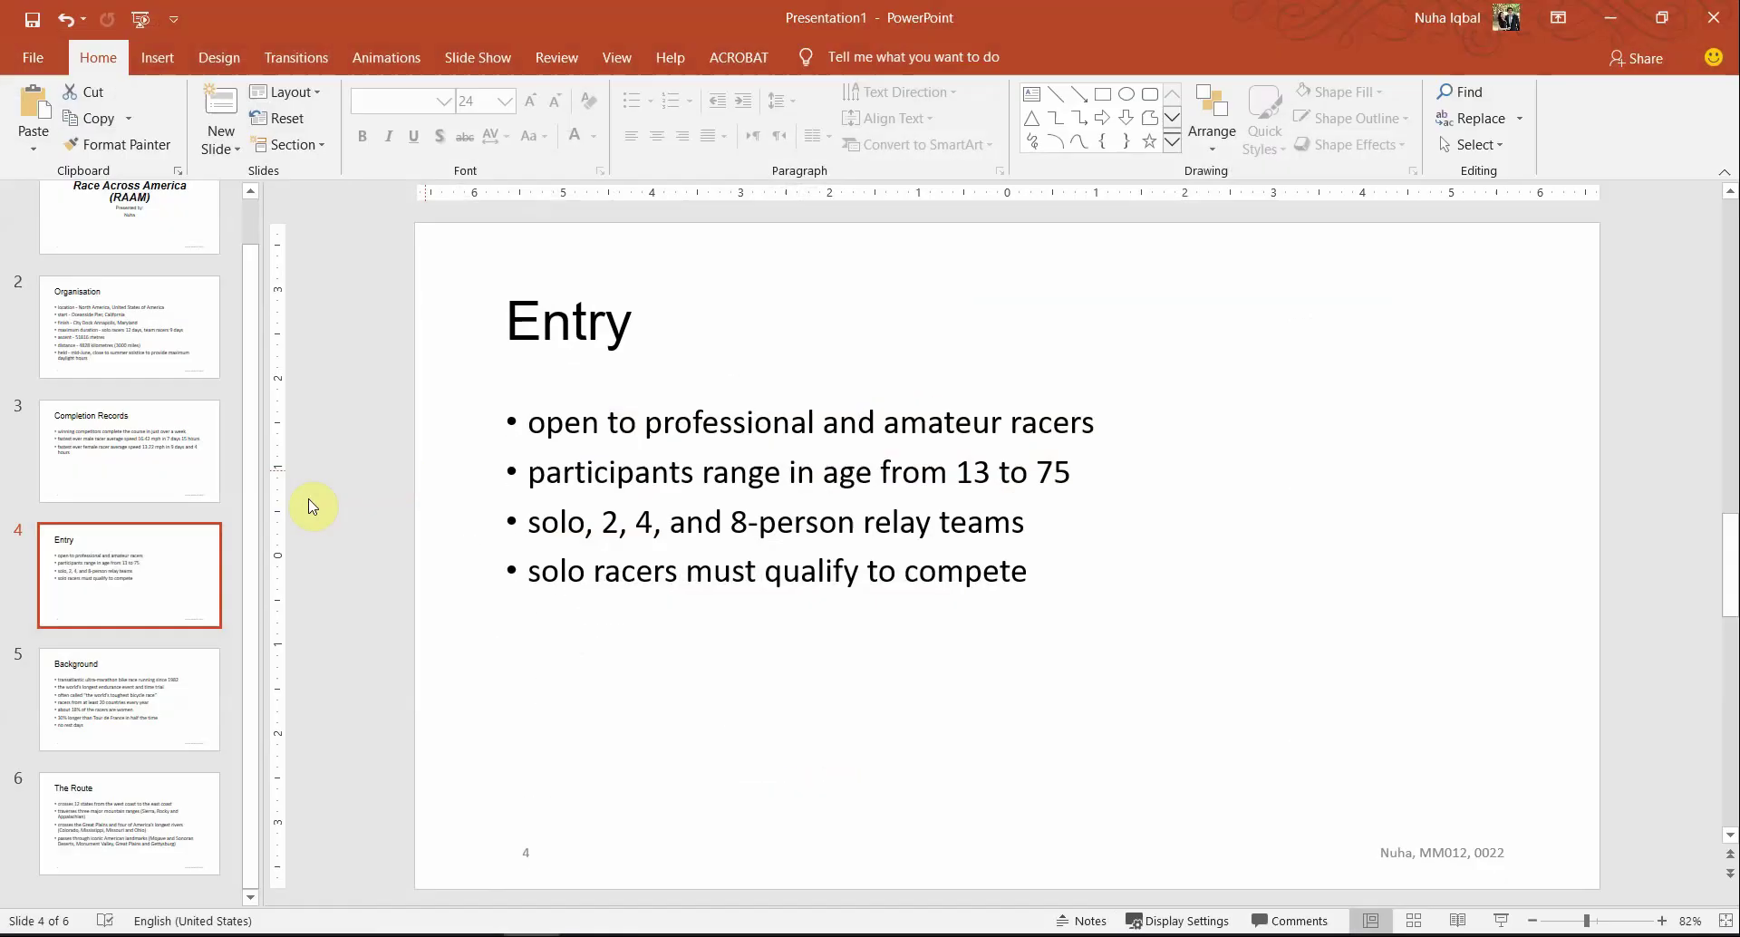
Step: Highlight "slide 2." in question 32 of the exam paper, and move the Background slide to position 2 in PowerPoint
scroll(177, 462, down, 1)
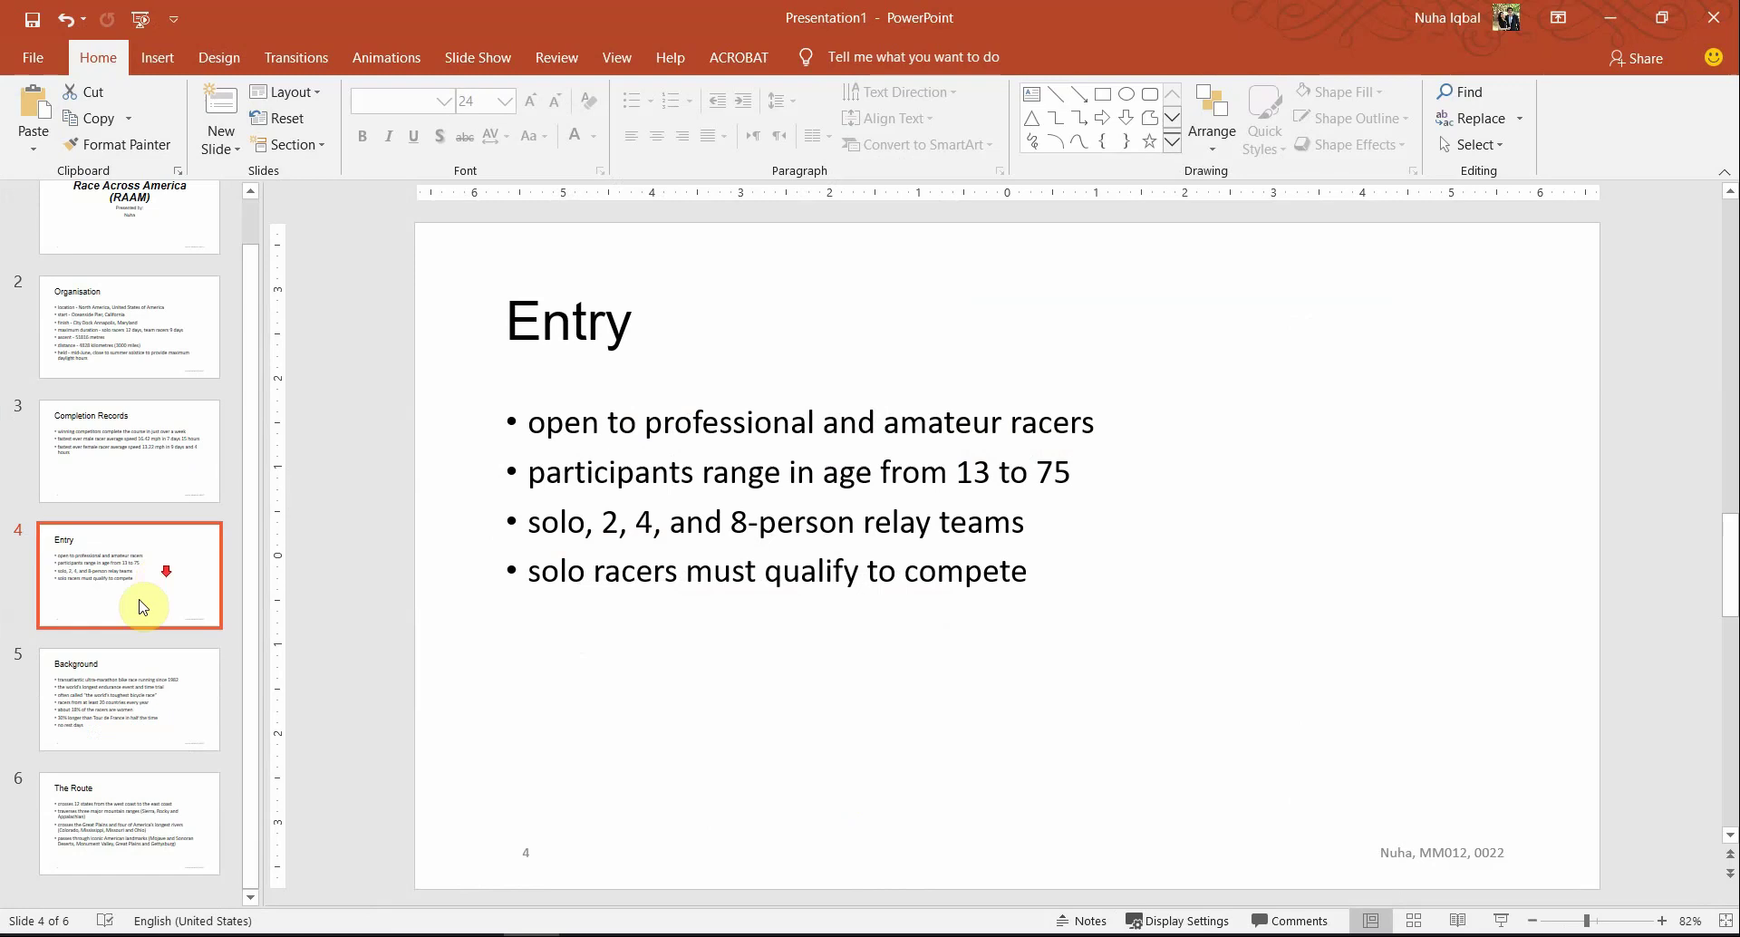
click(101, 707)
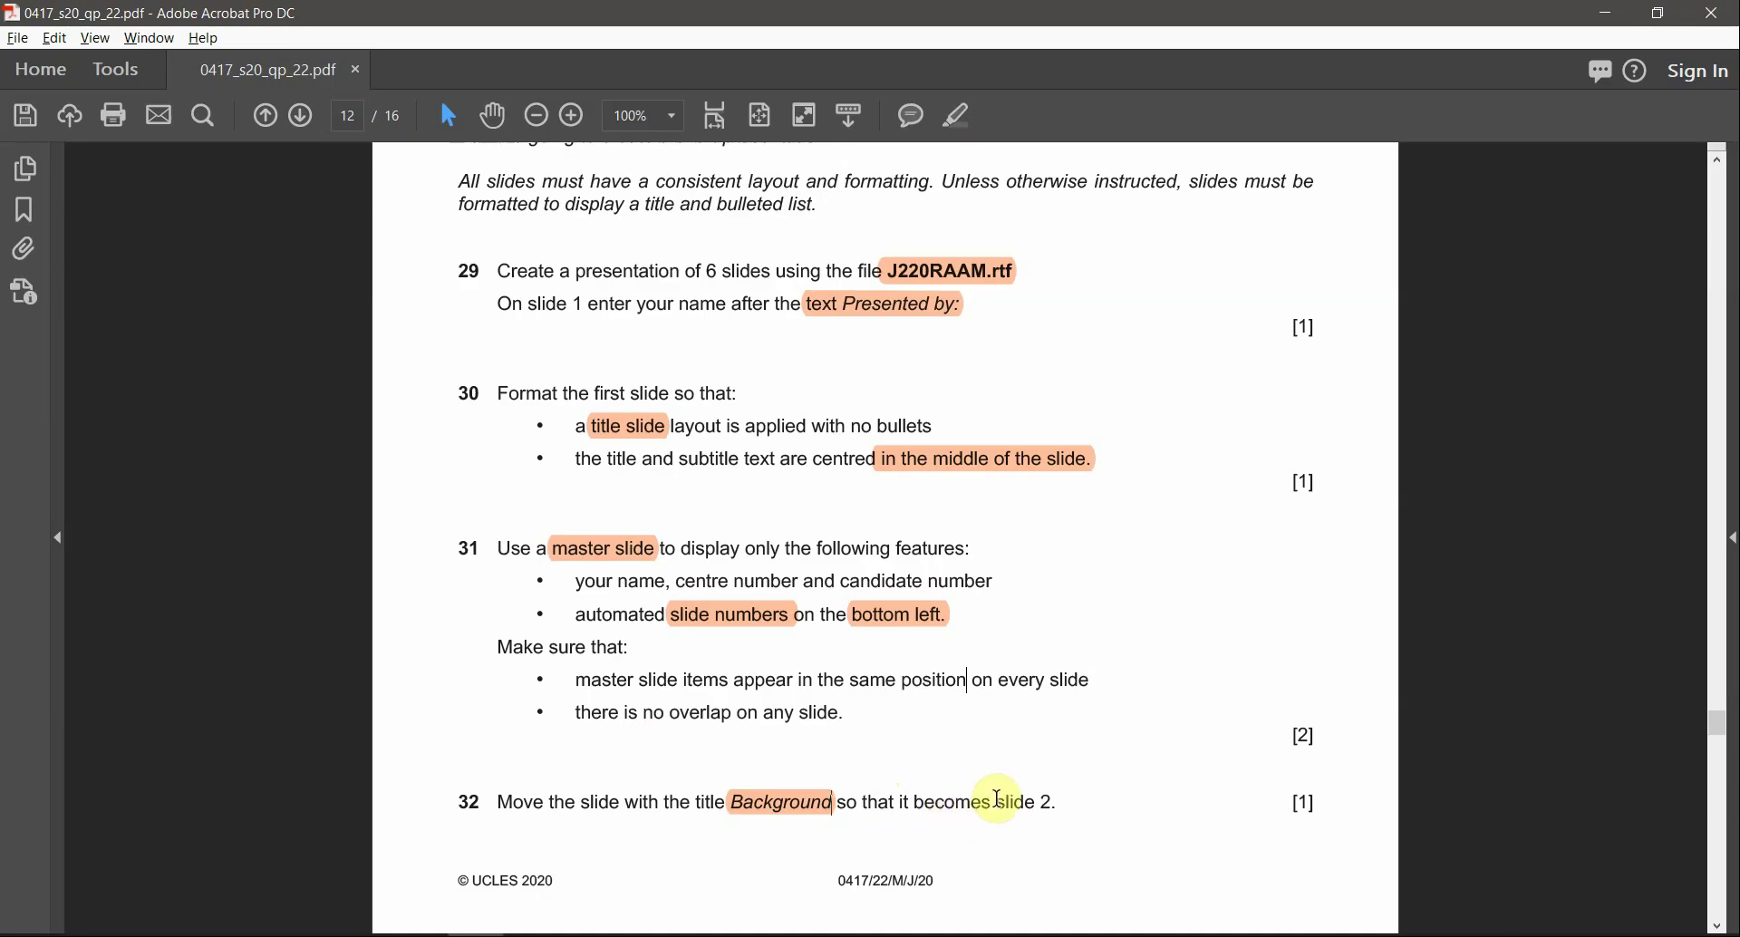
drag(998, 799, 1061, 799)
click(966, 123)
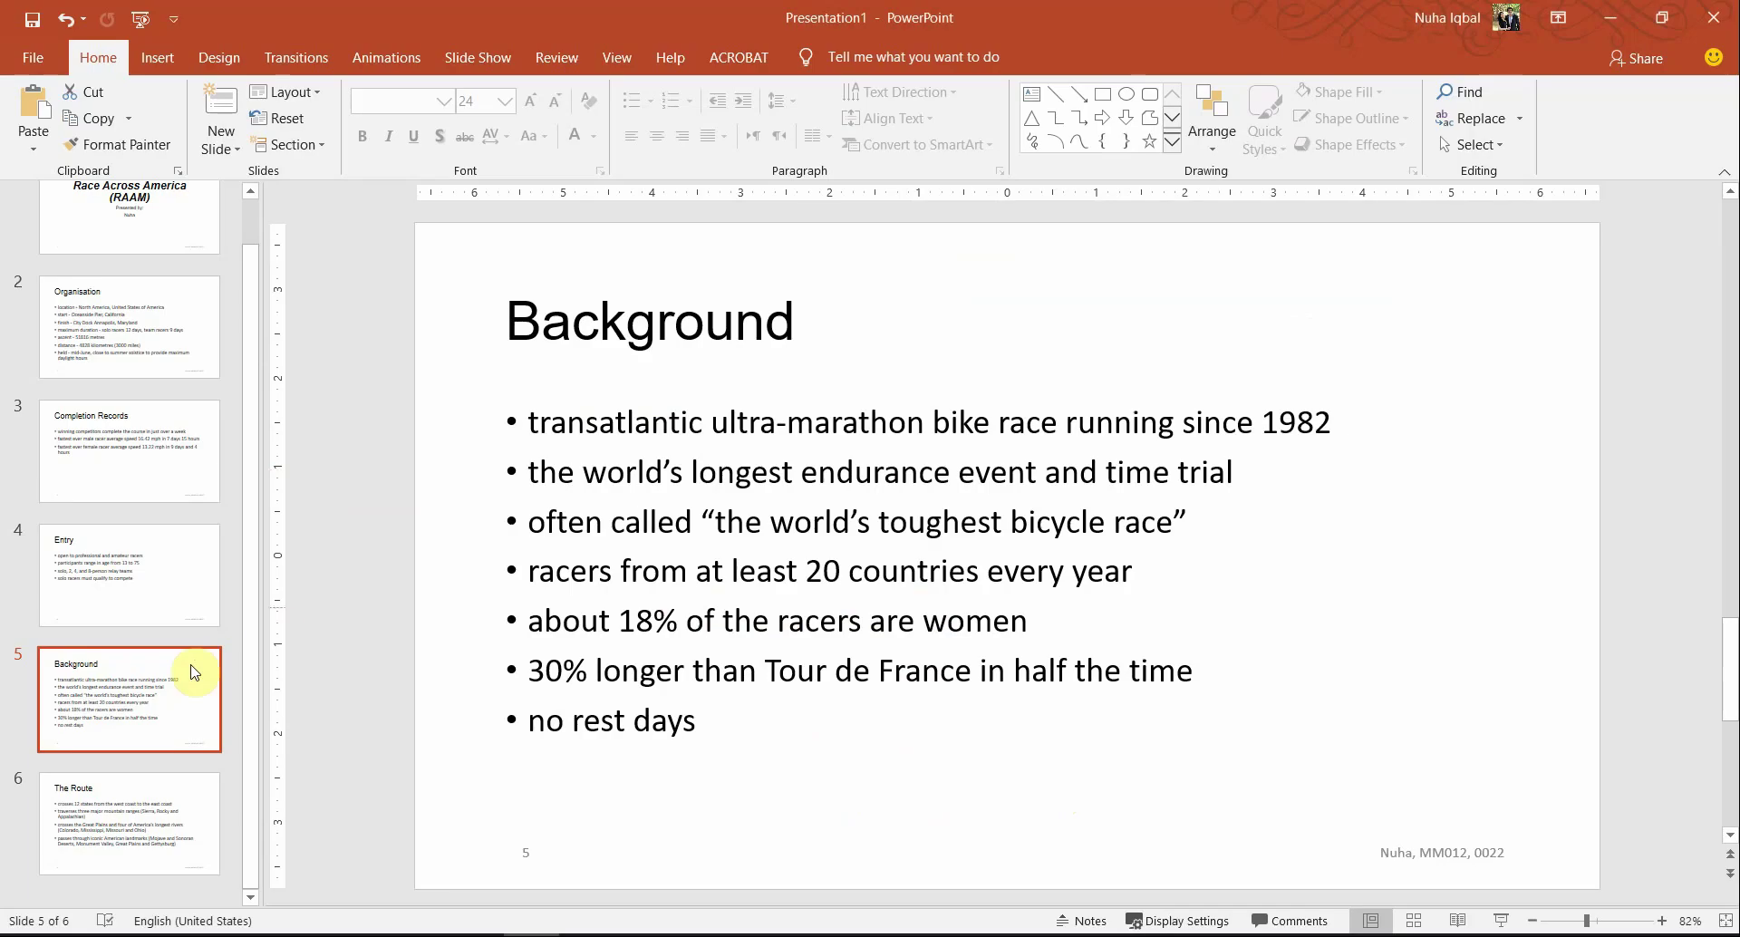
drag(203, 673, 133, 303)
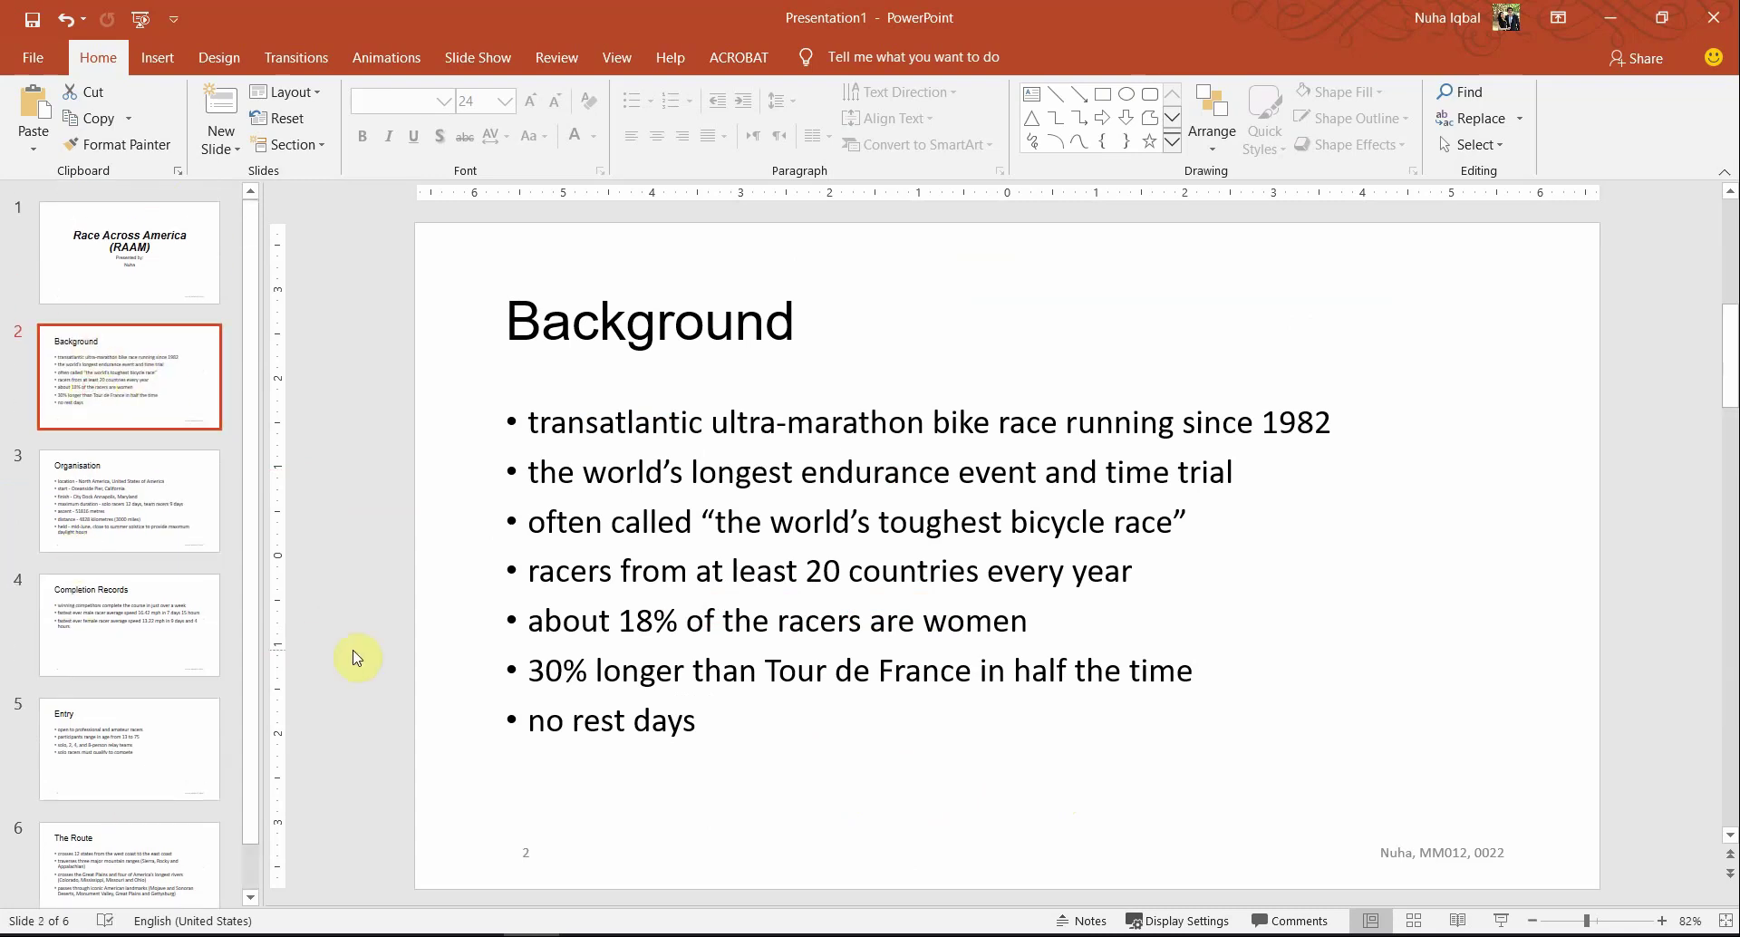
Step: In the exam paper's question 33, highlight "line chart", "Solo Female", "Solo Male" and "years as category axis labels."
key(alt+Tab)
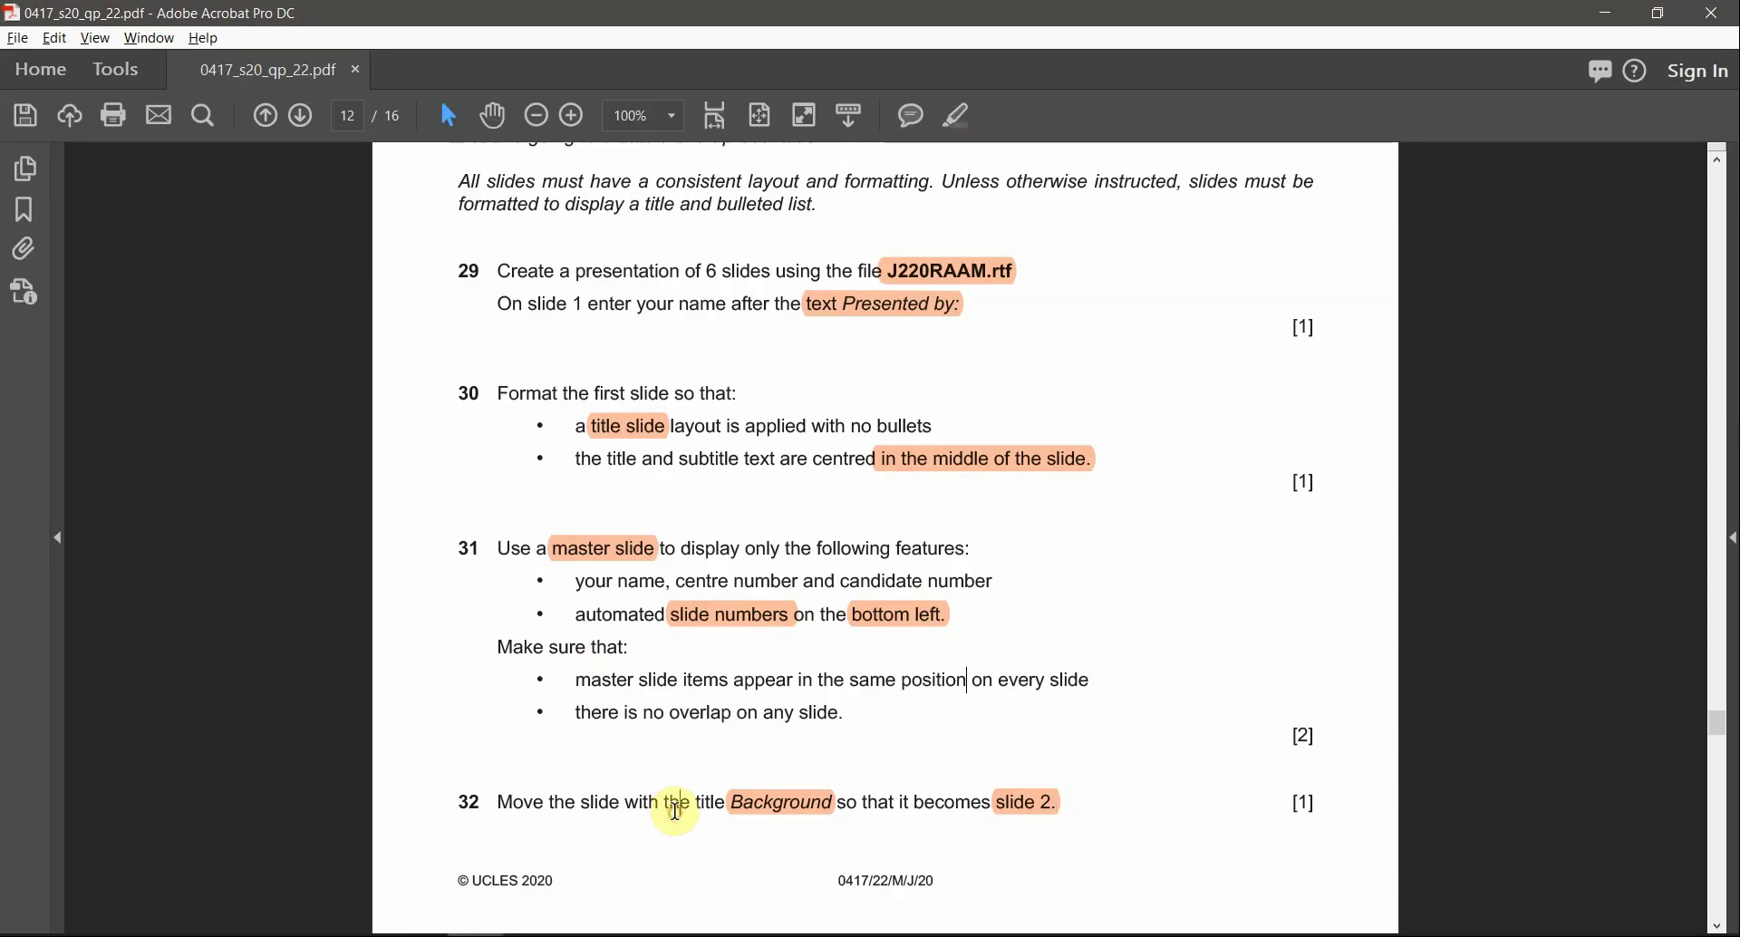
scroll(974, 911, down, 1)
scroll(975, 911, down, 2)
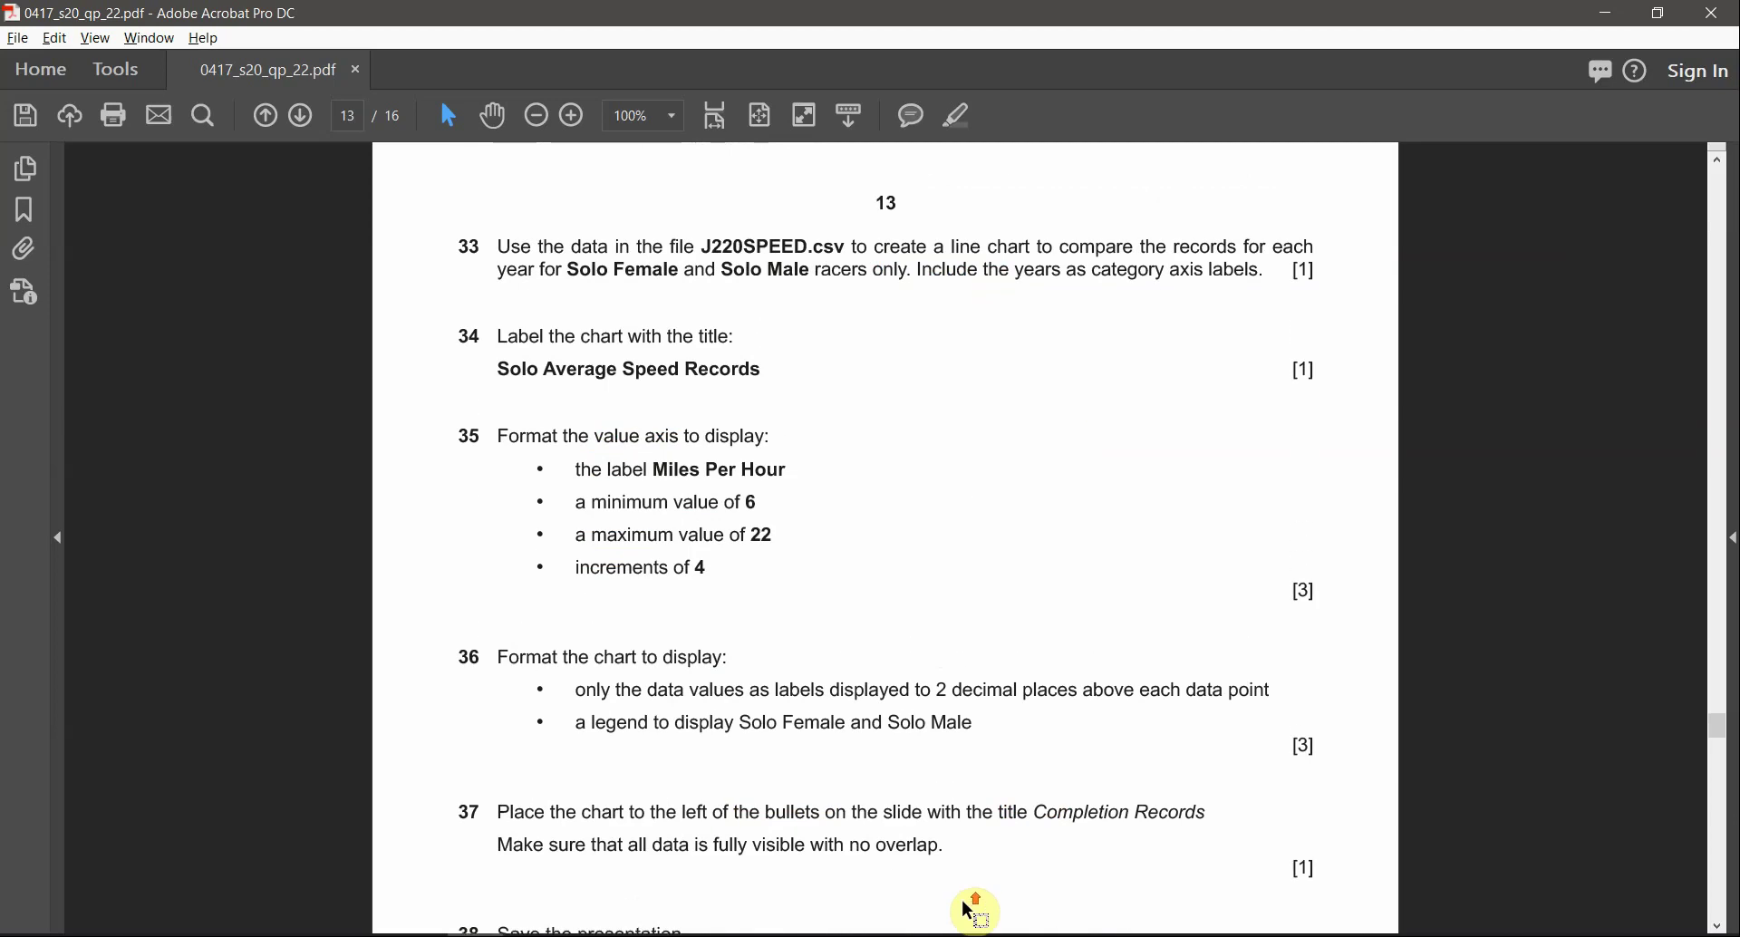
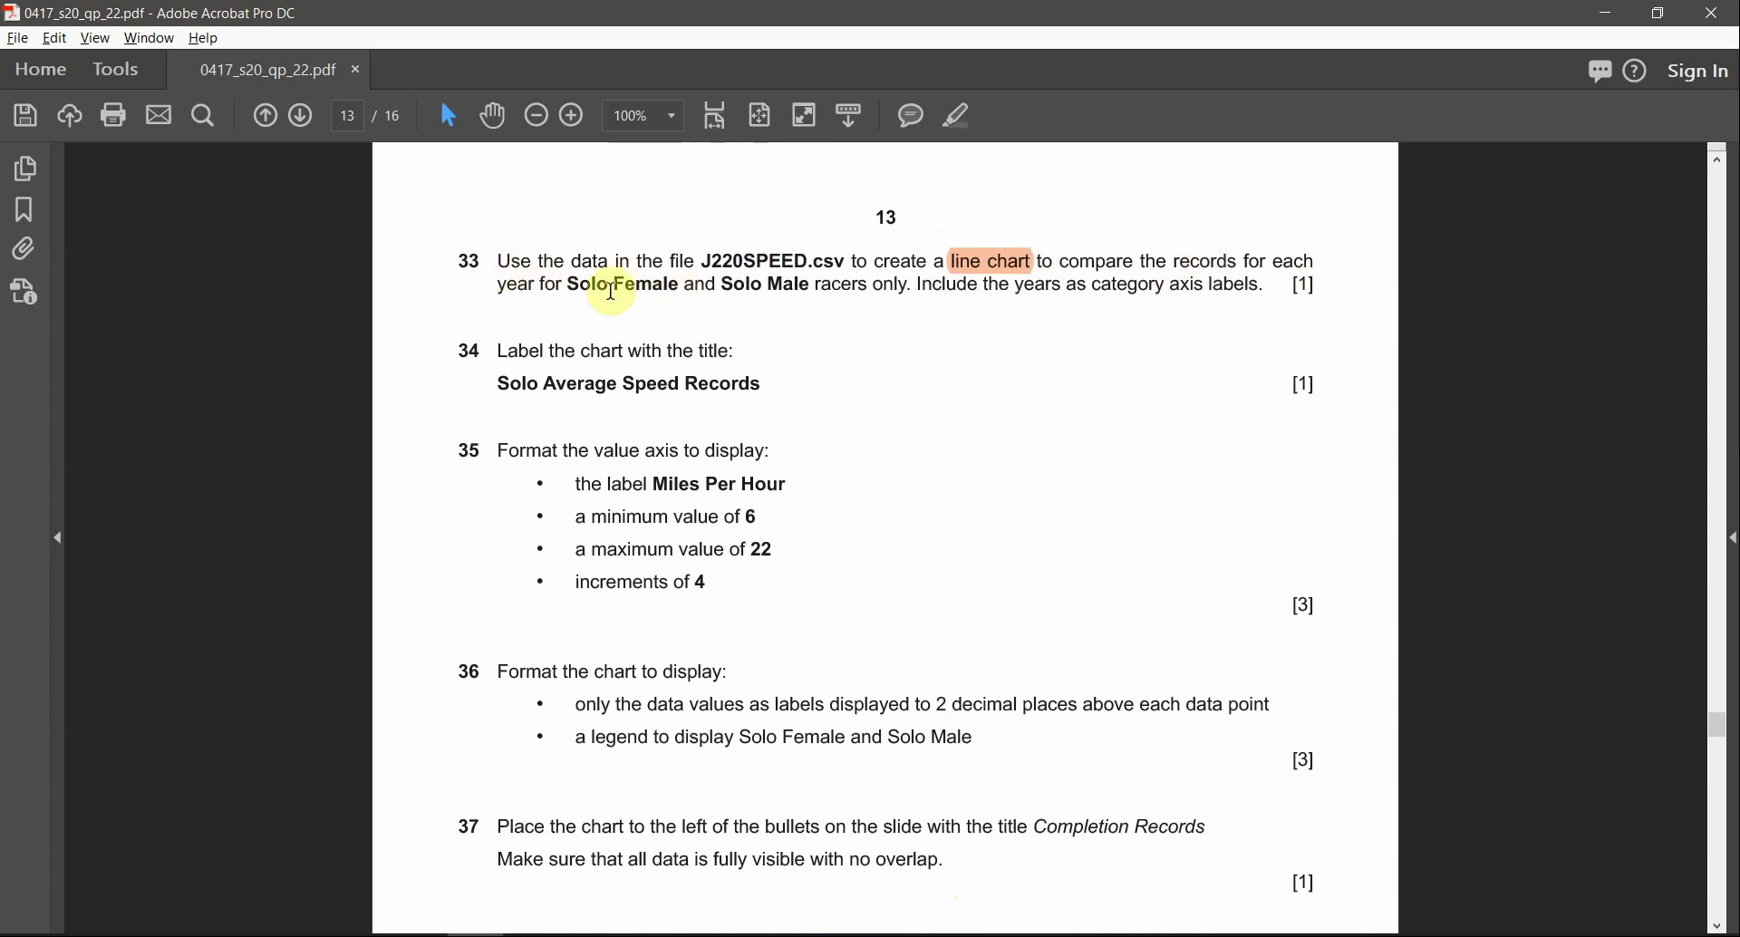
drag(572, 286, 623, 288)
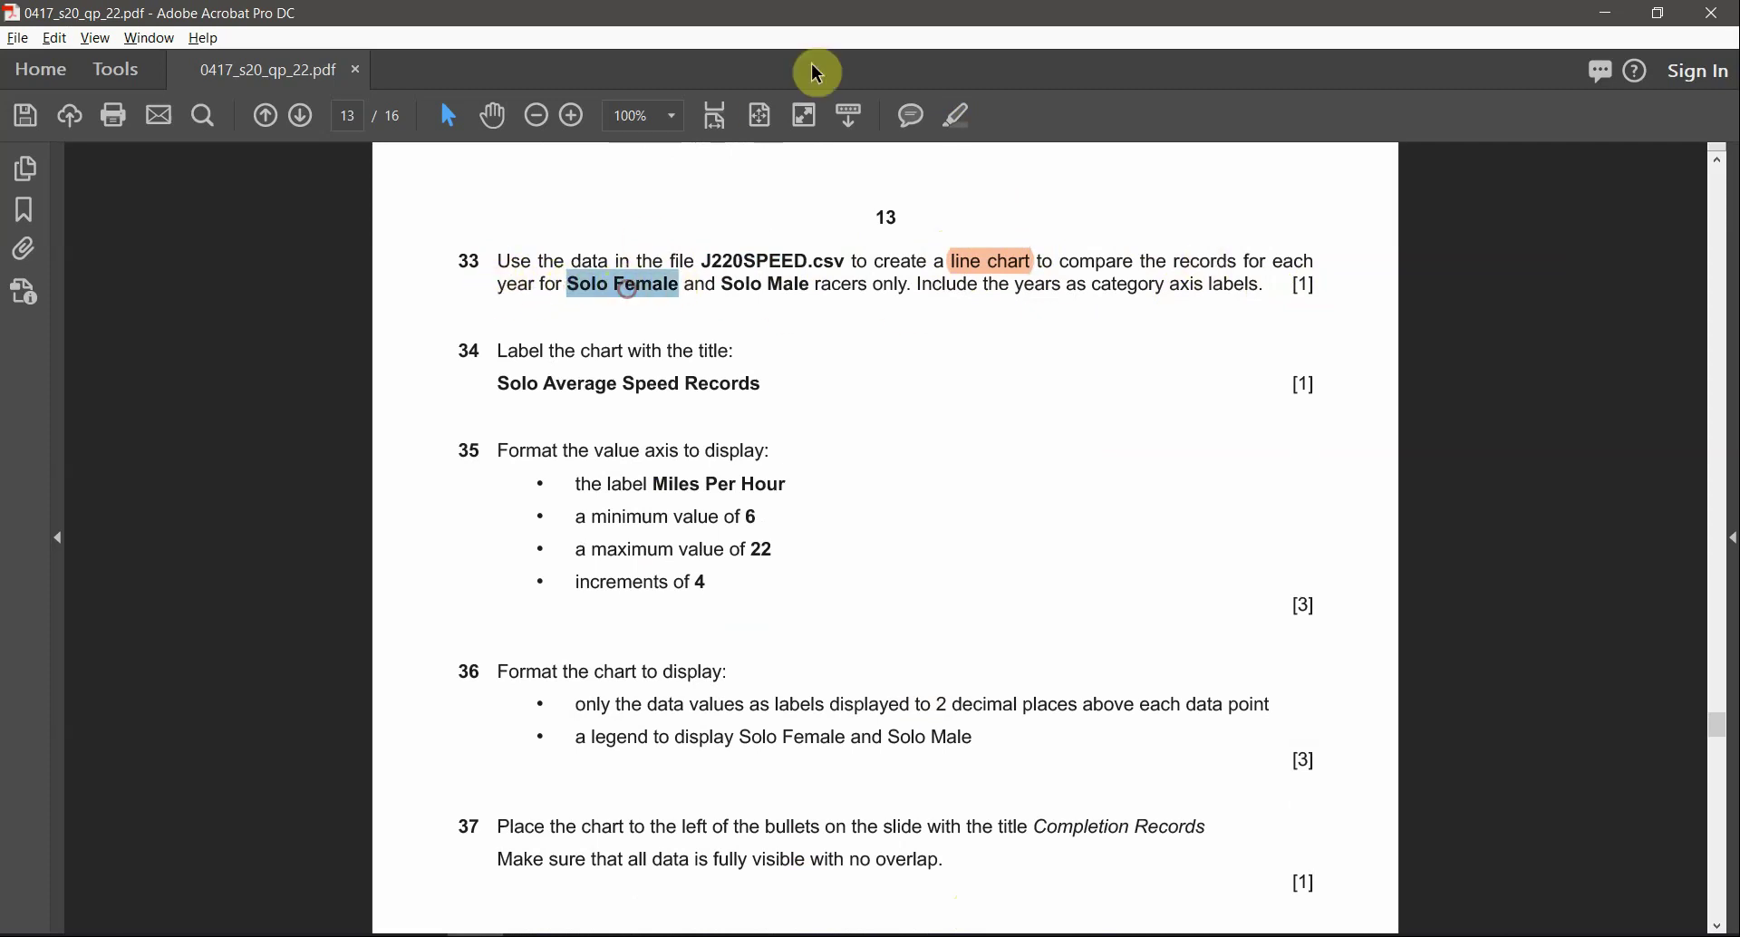
click(962, 122)
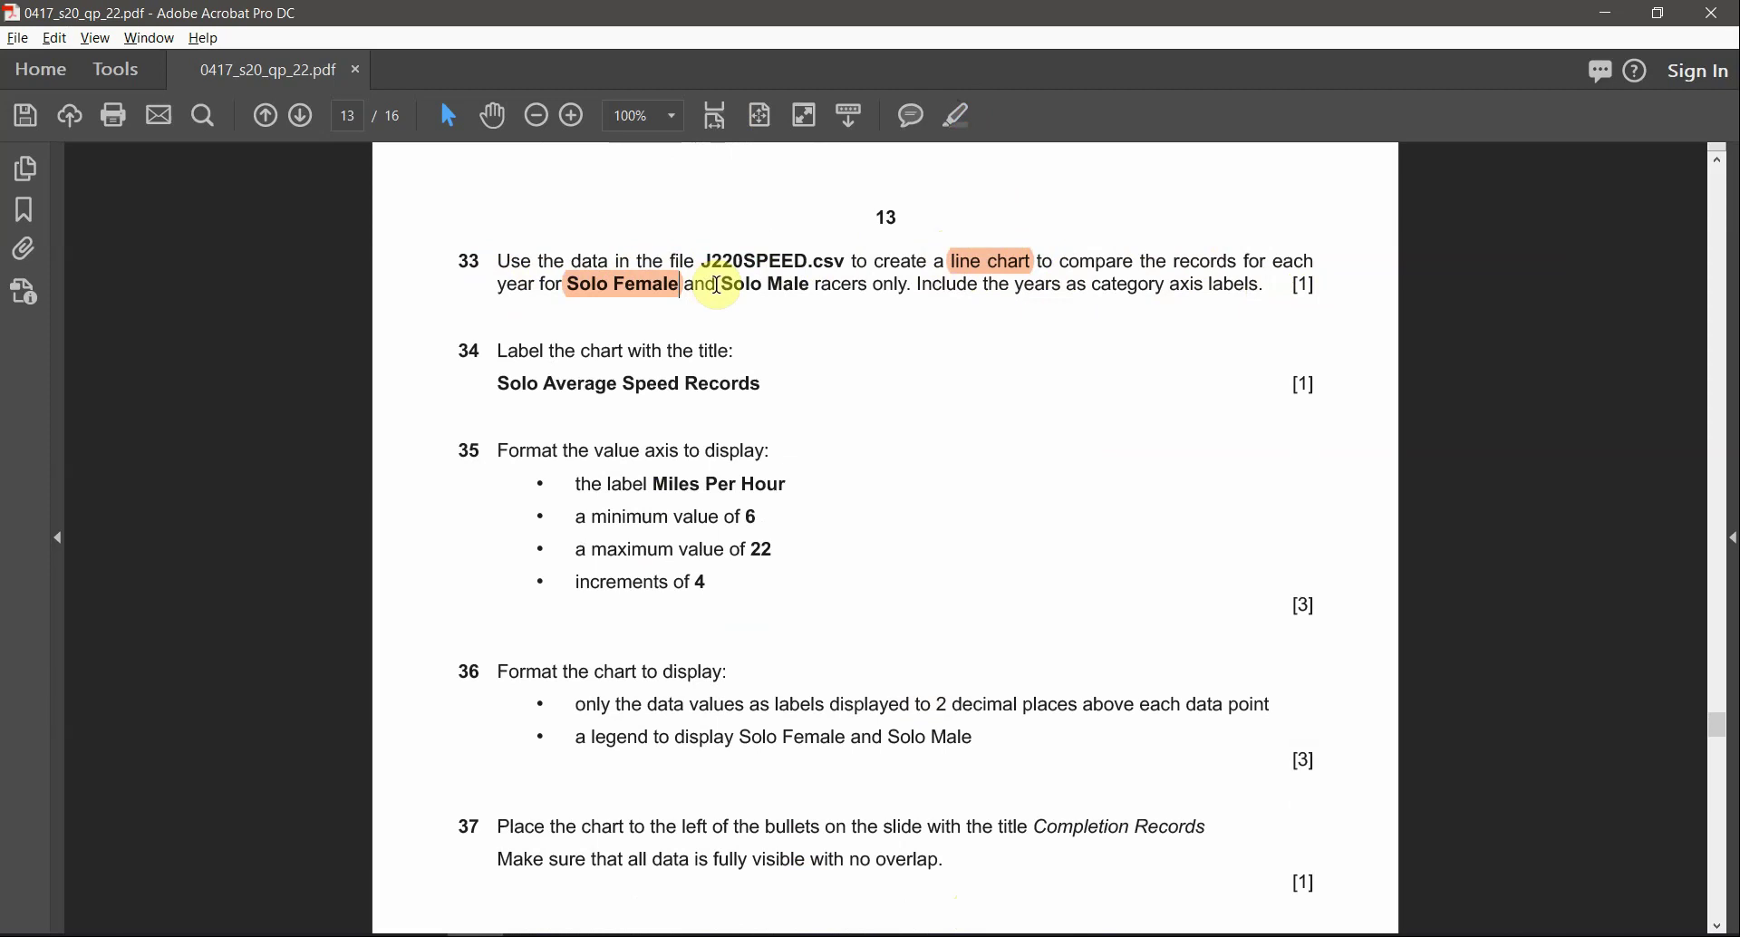
drag(727, 286, 810, 289)
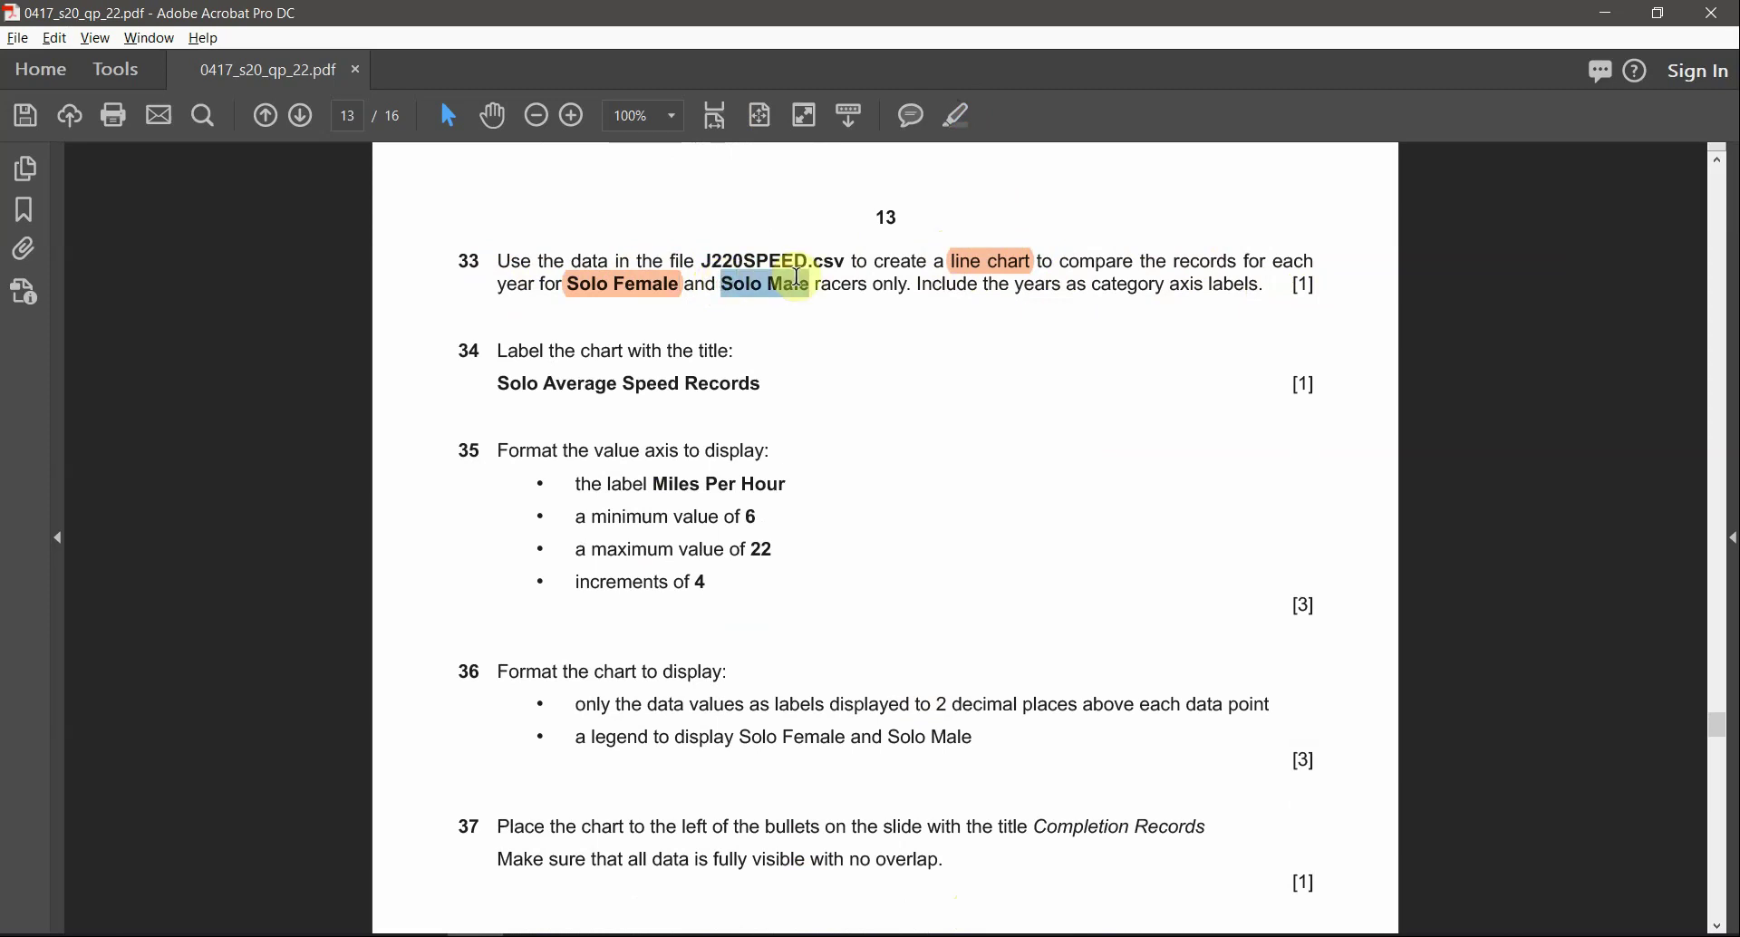
click(961, 118)
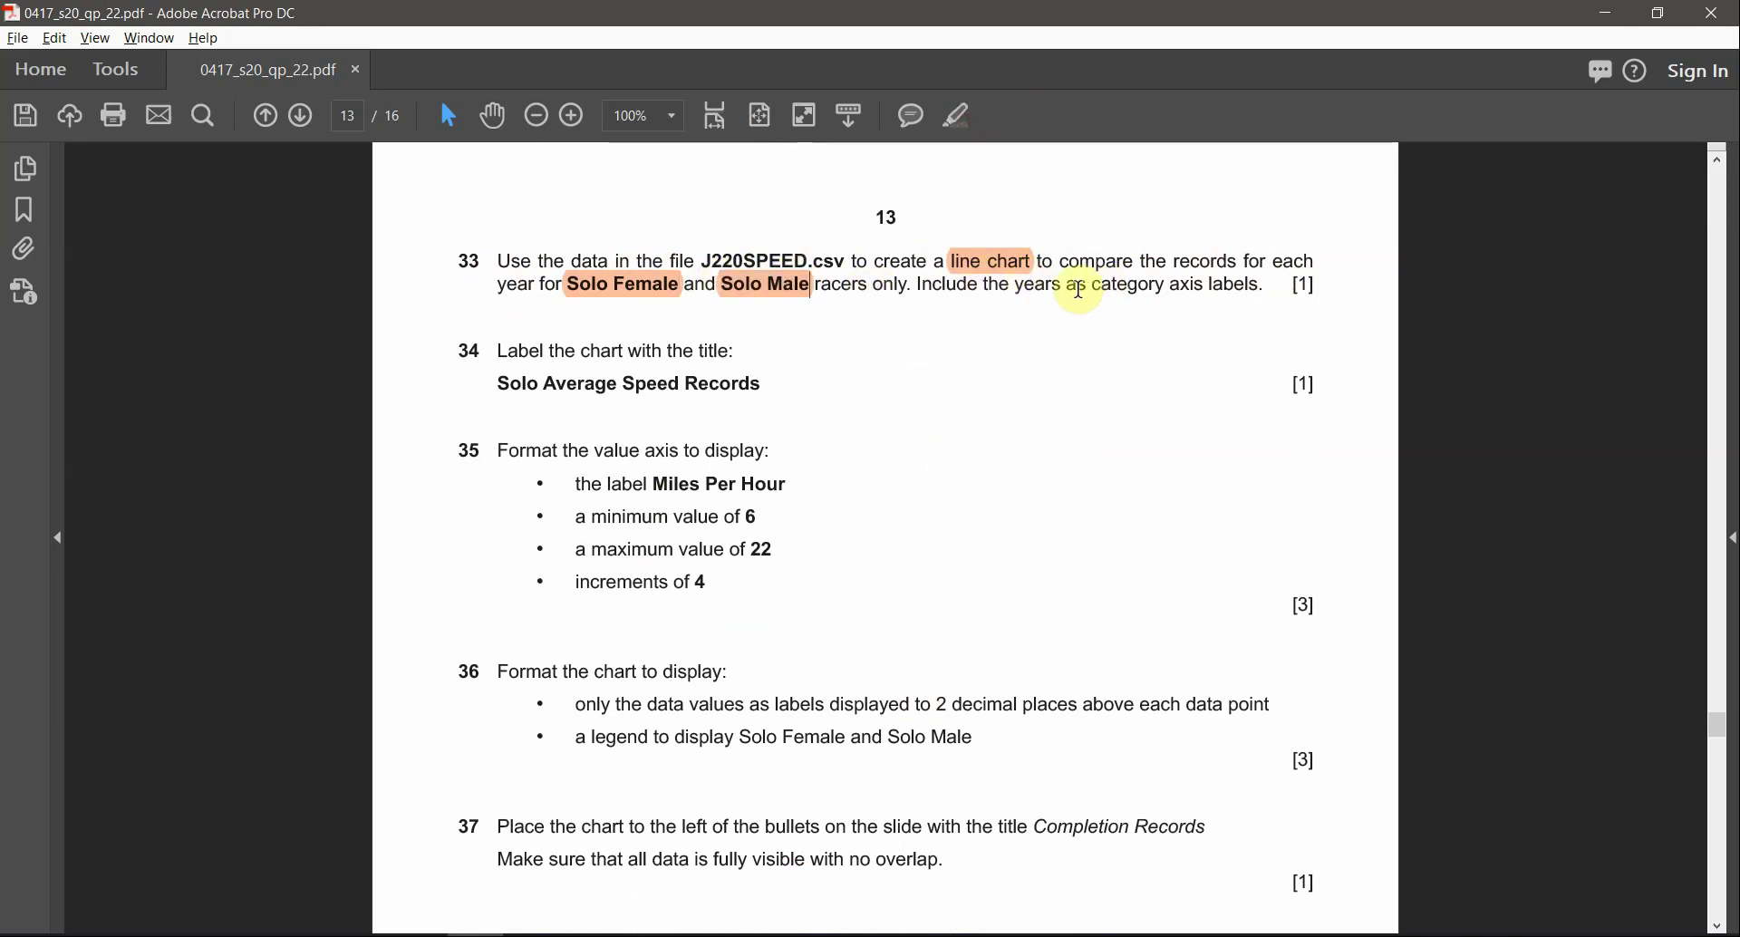
drag(1266, 284, 1118, 297)
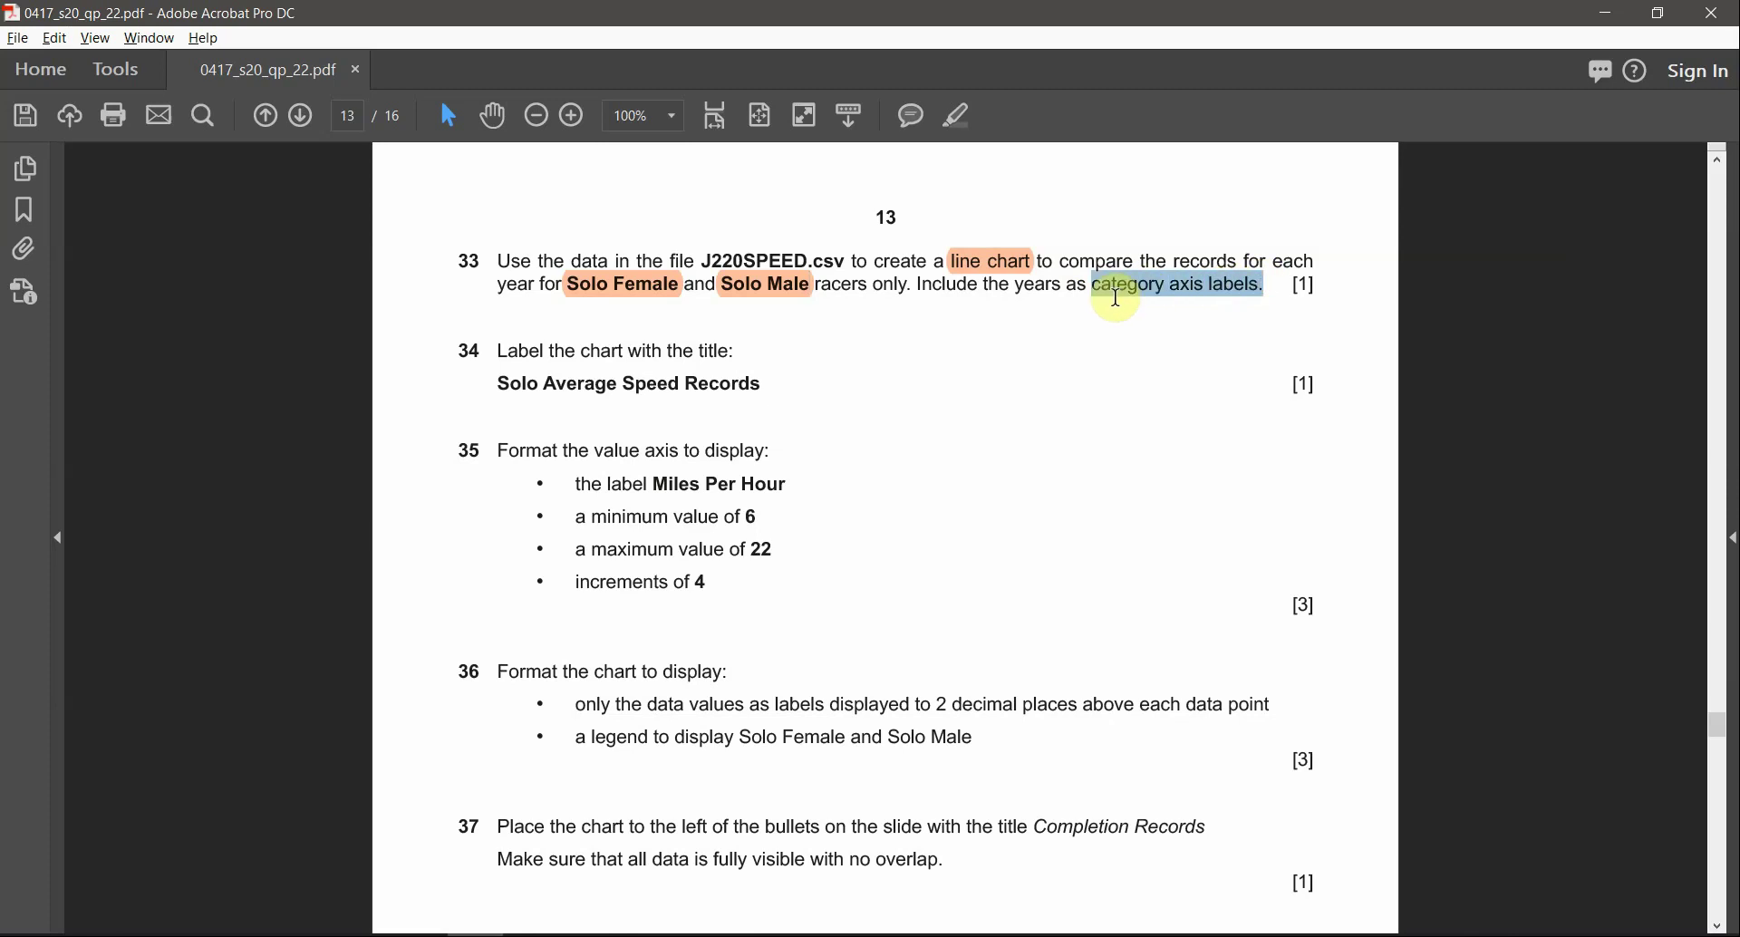
click(959, 121)
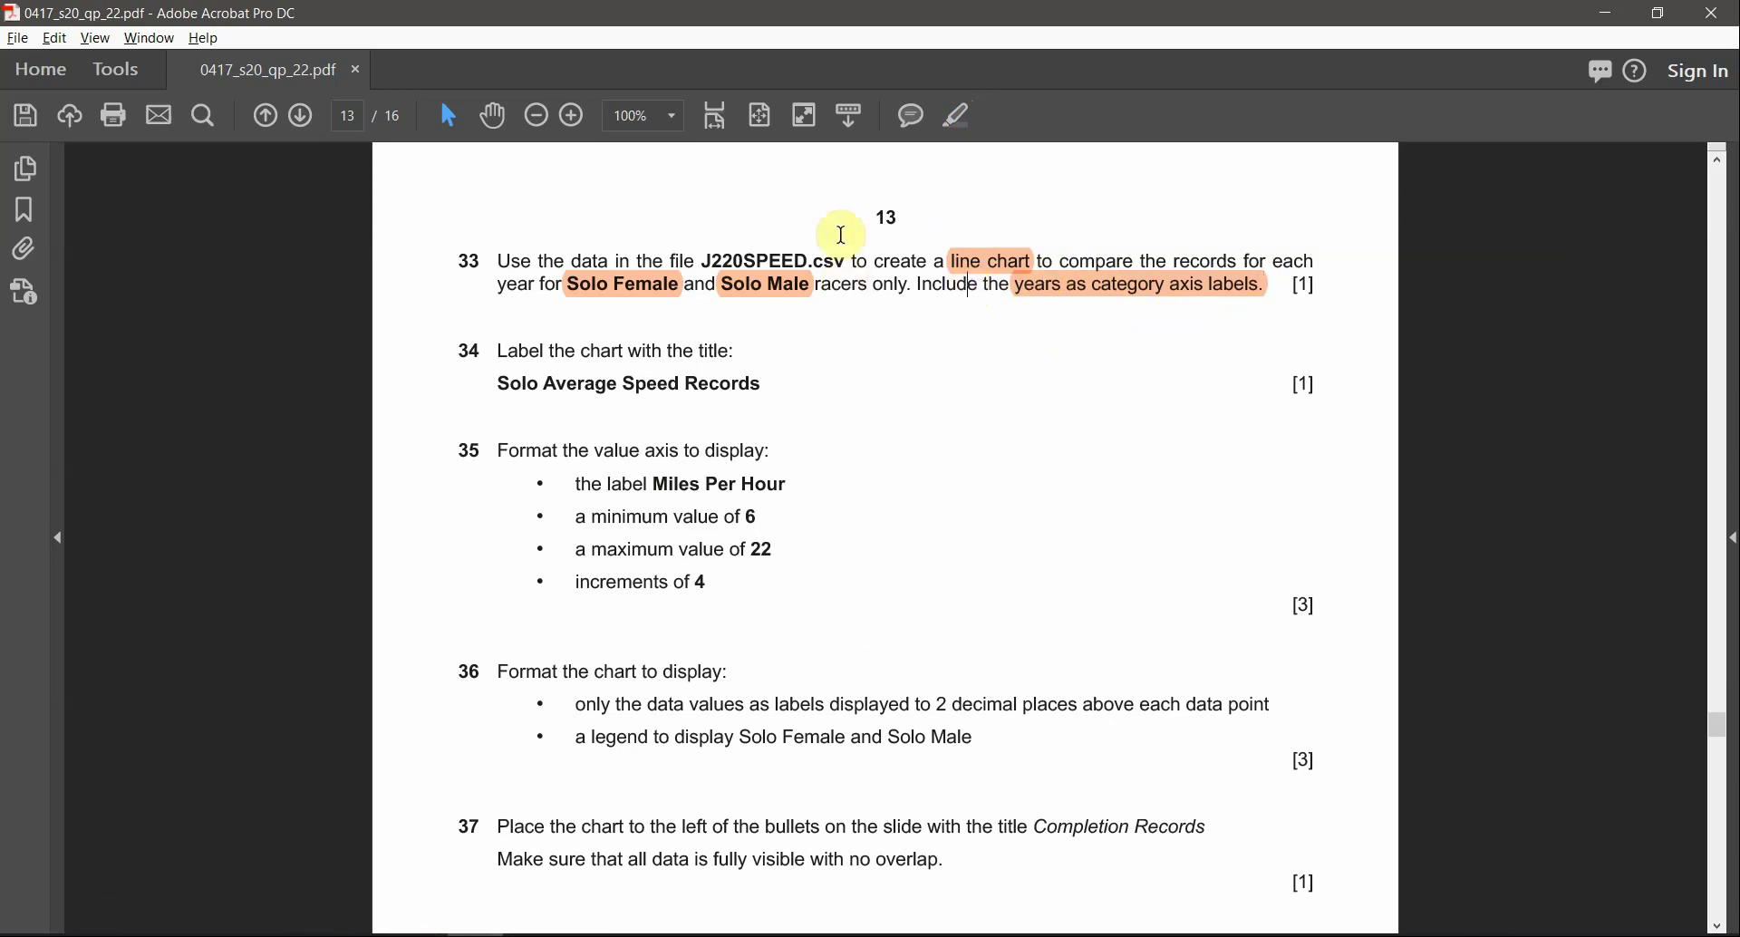
Step: Open J220SPEED.csv from the source files folder in Excel and maximize its window
click(306, 932)
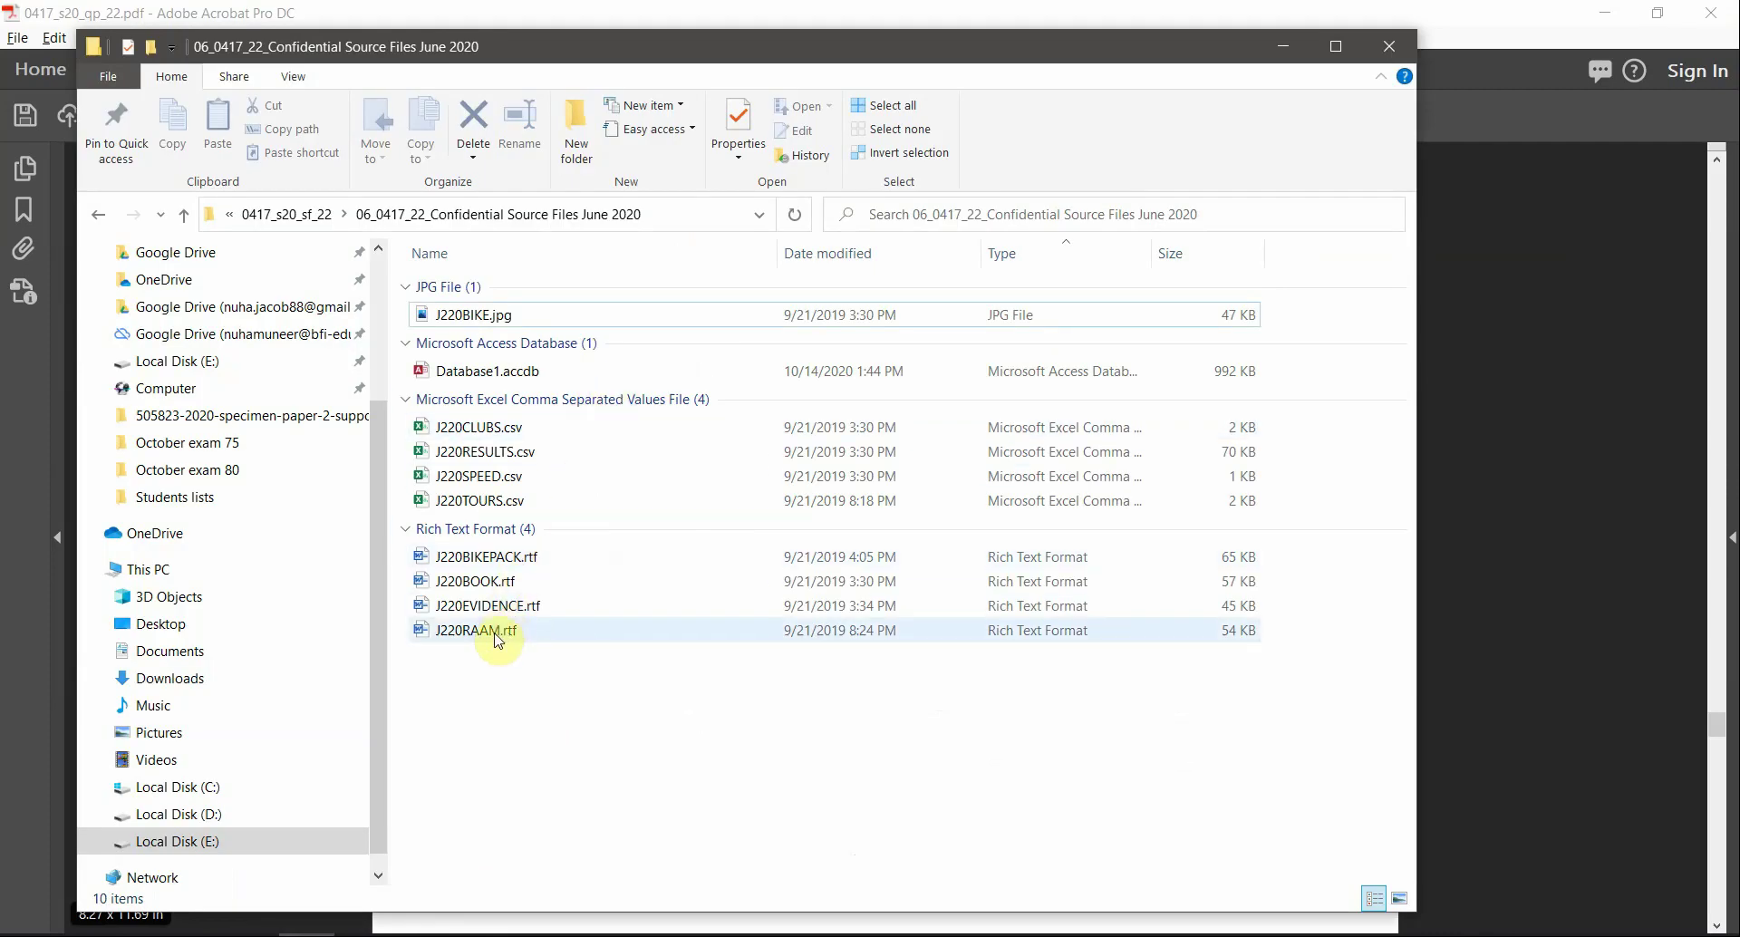
click(478, 476)
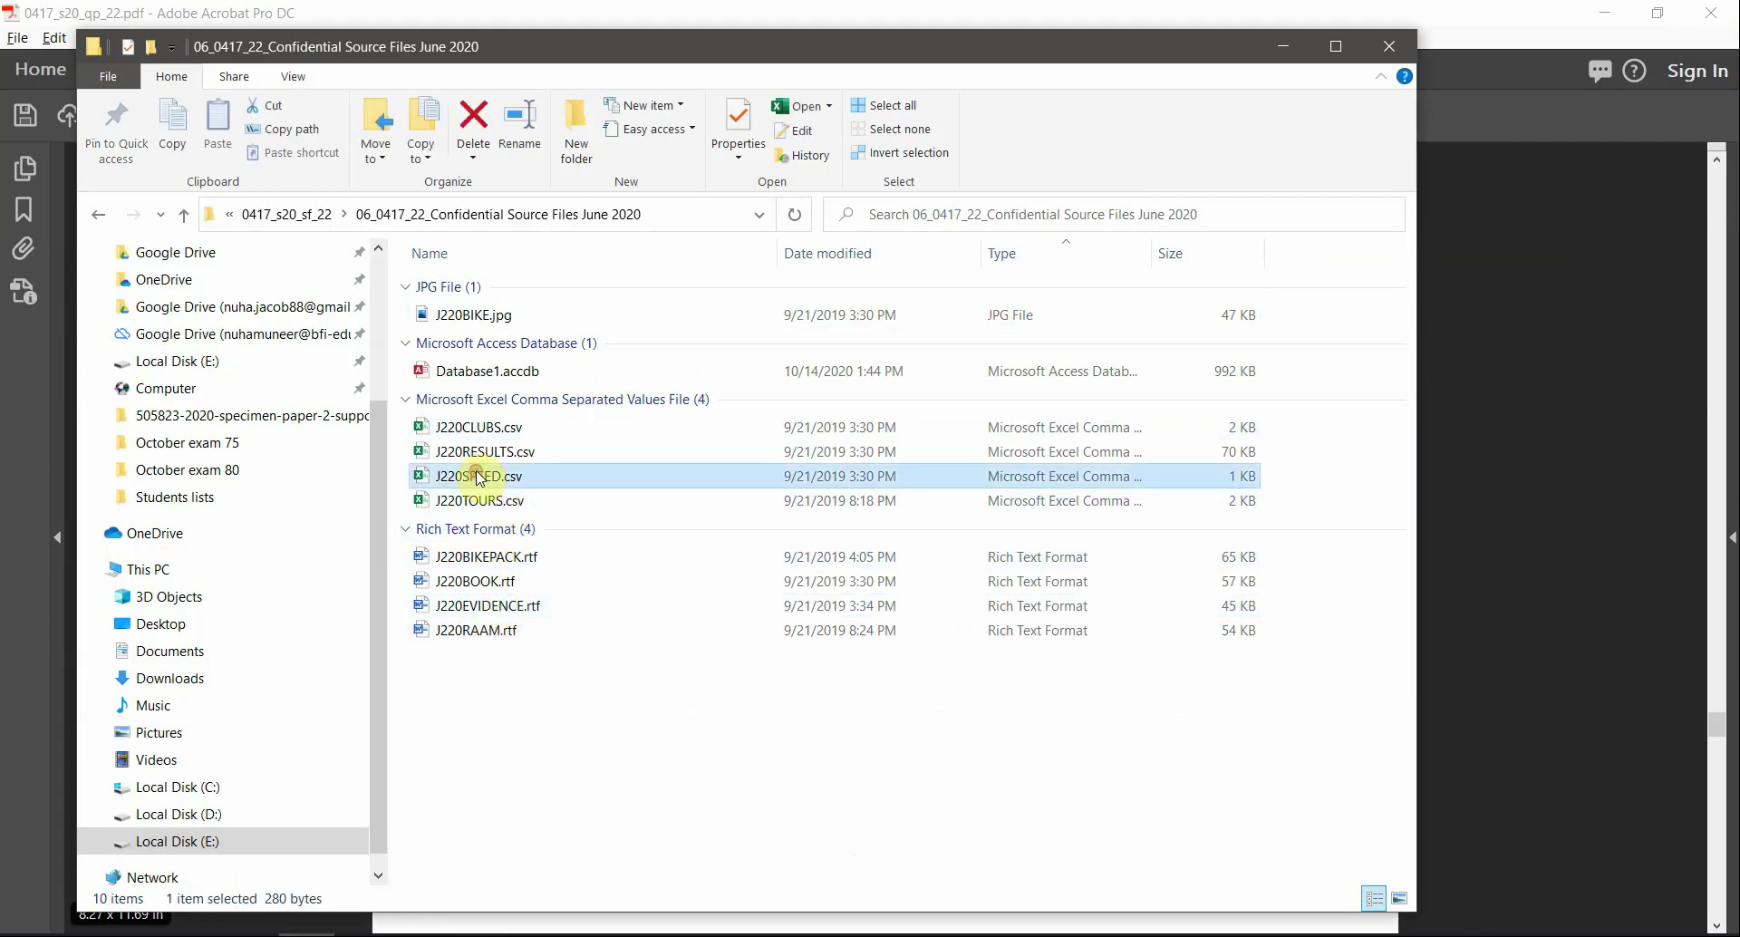
double_click(478, 475)
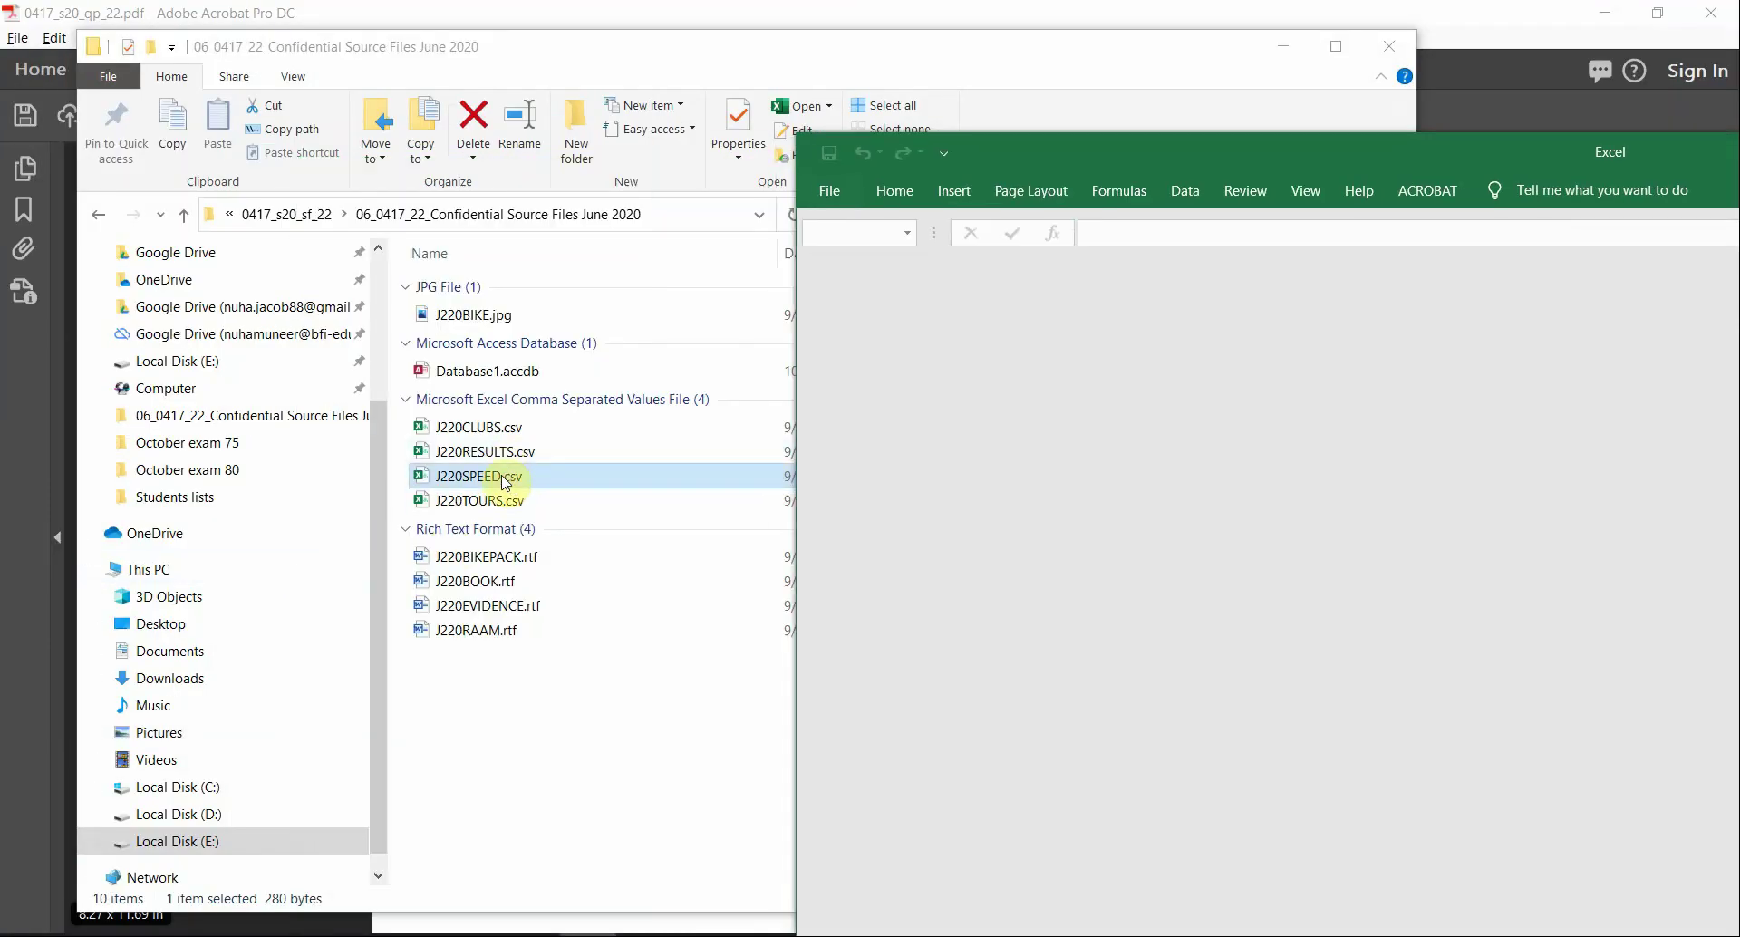
click(504, 480)
double_click(1133, 160)
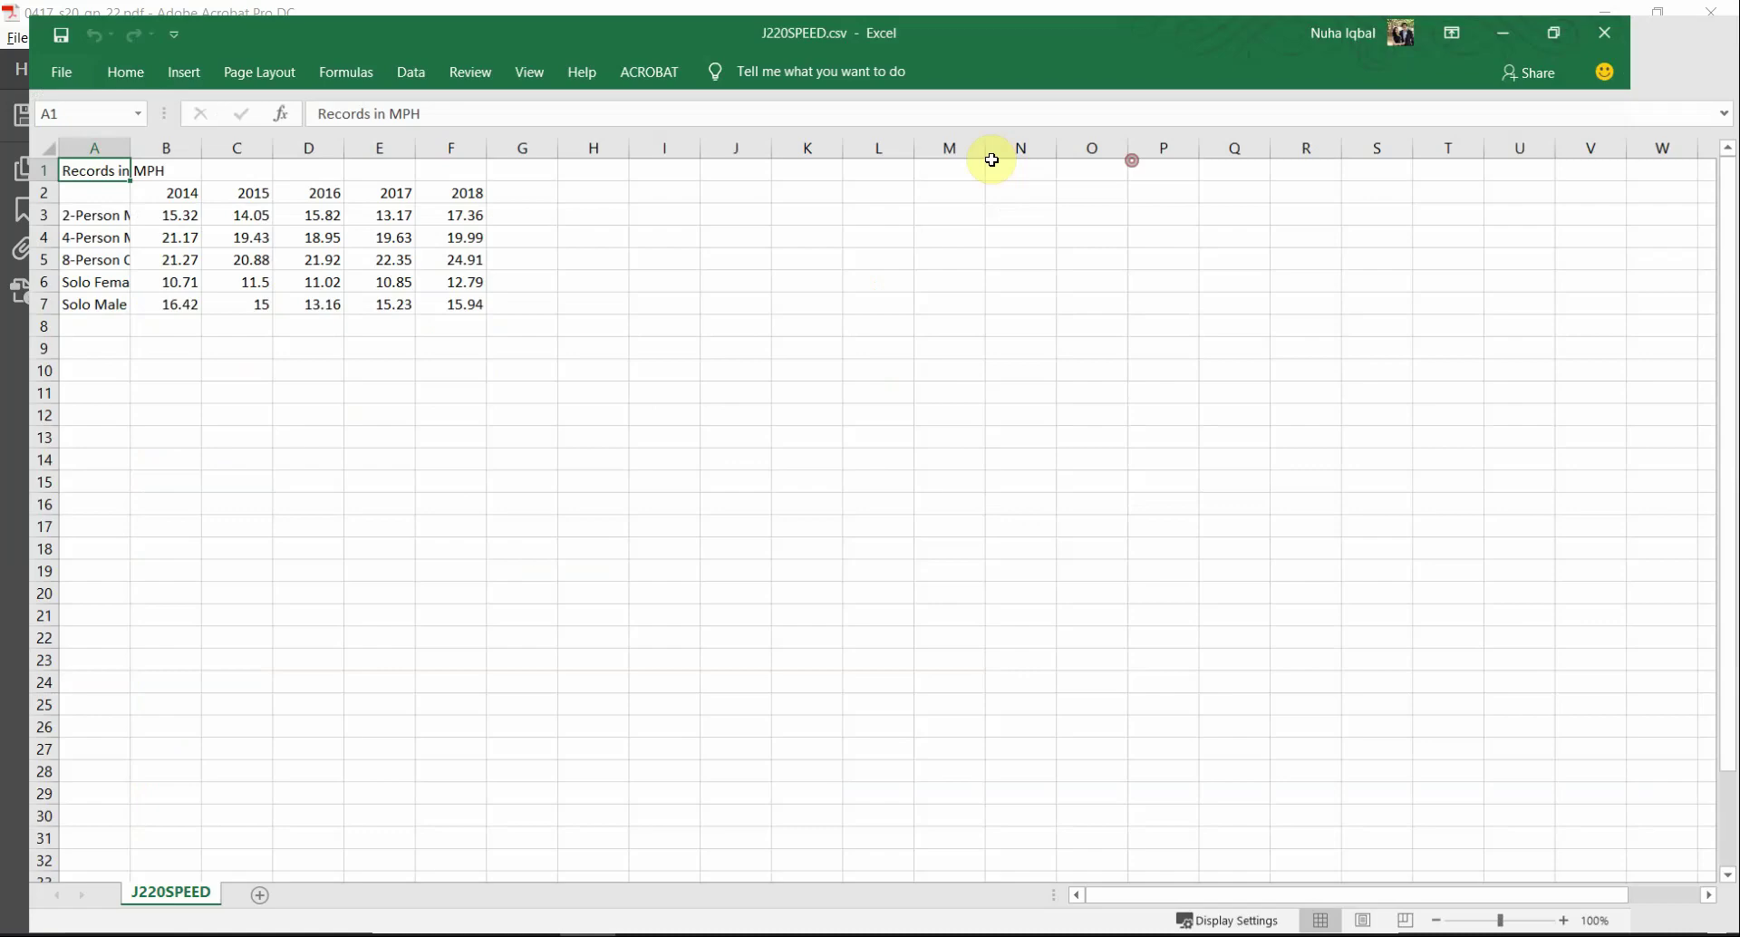
Step: Auto-fit the column widths of the whole J220SPEED sheet so the row labels show in full
click(26, 134)
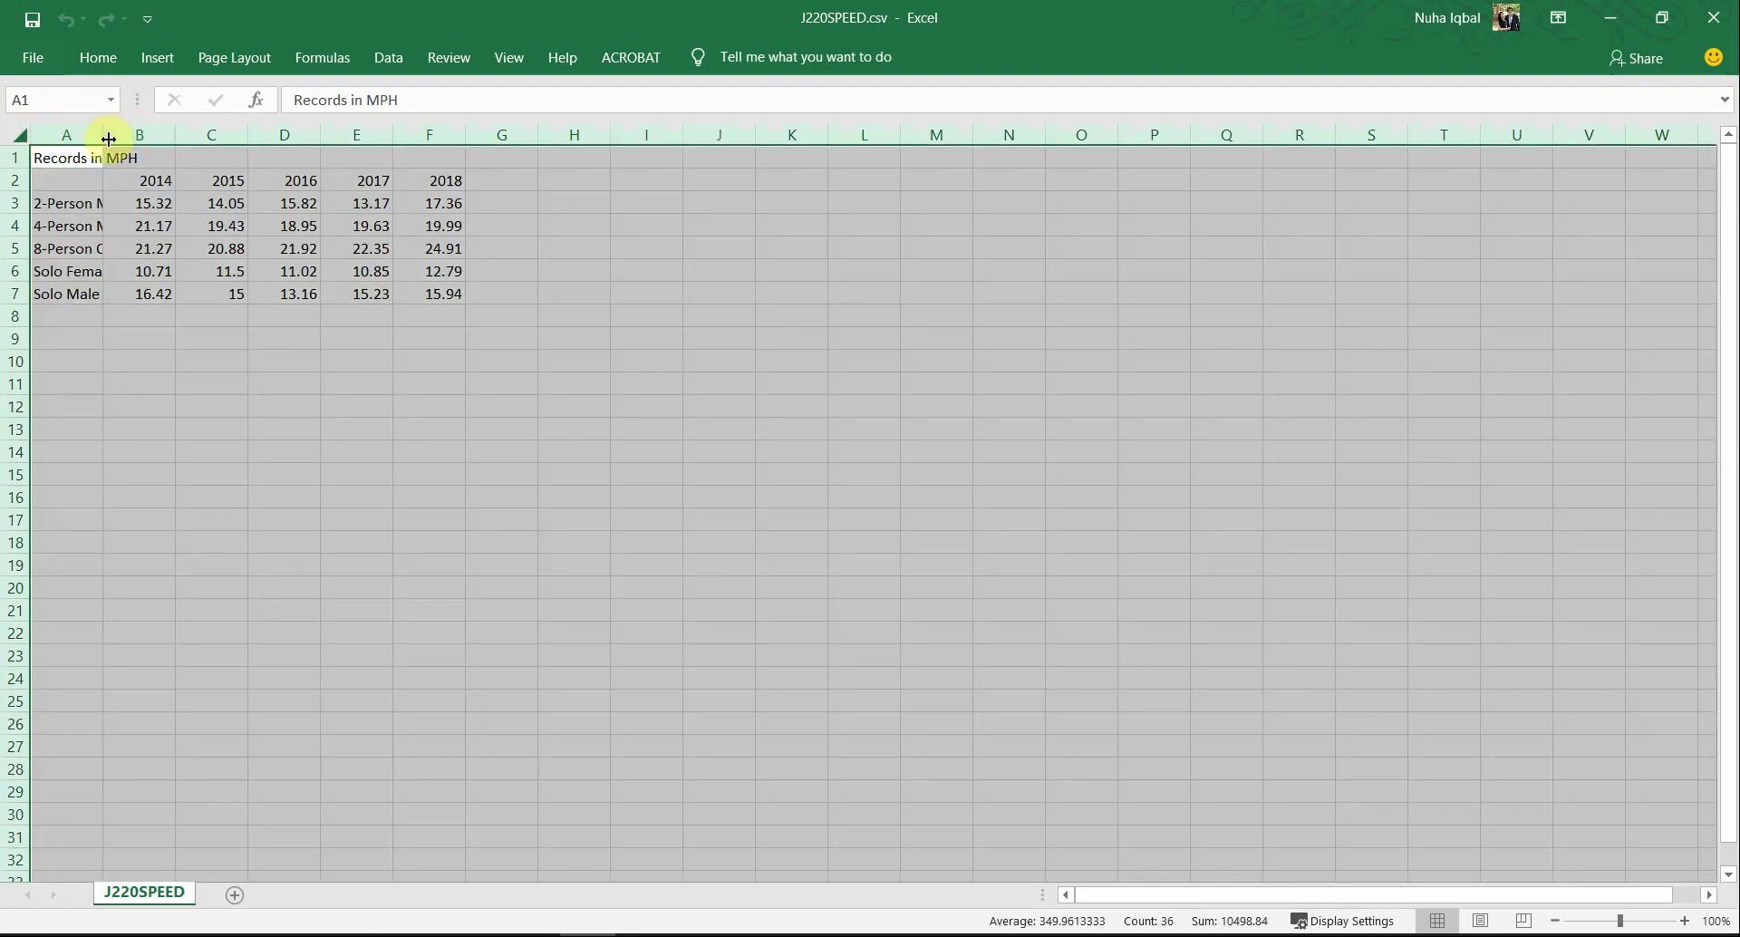
double_click(104, 136)
click(475, 336)
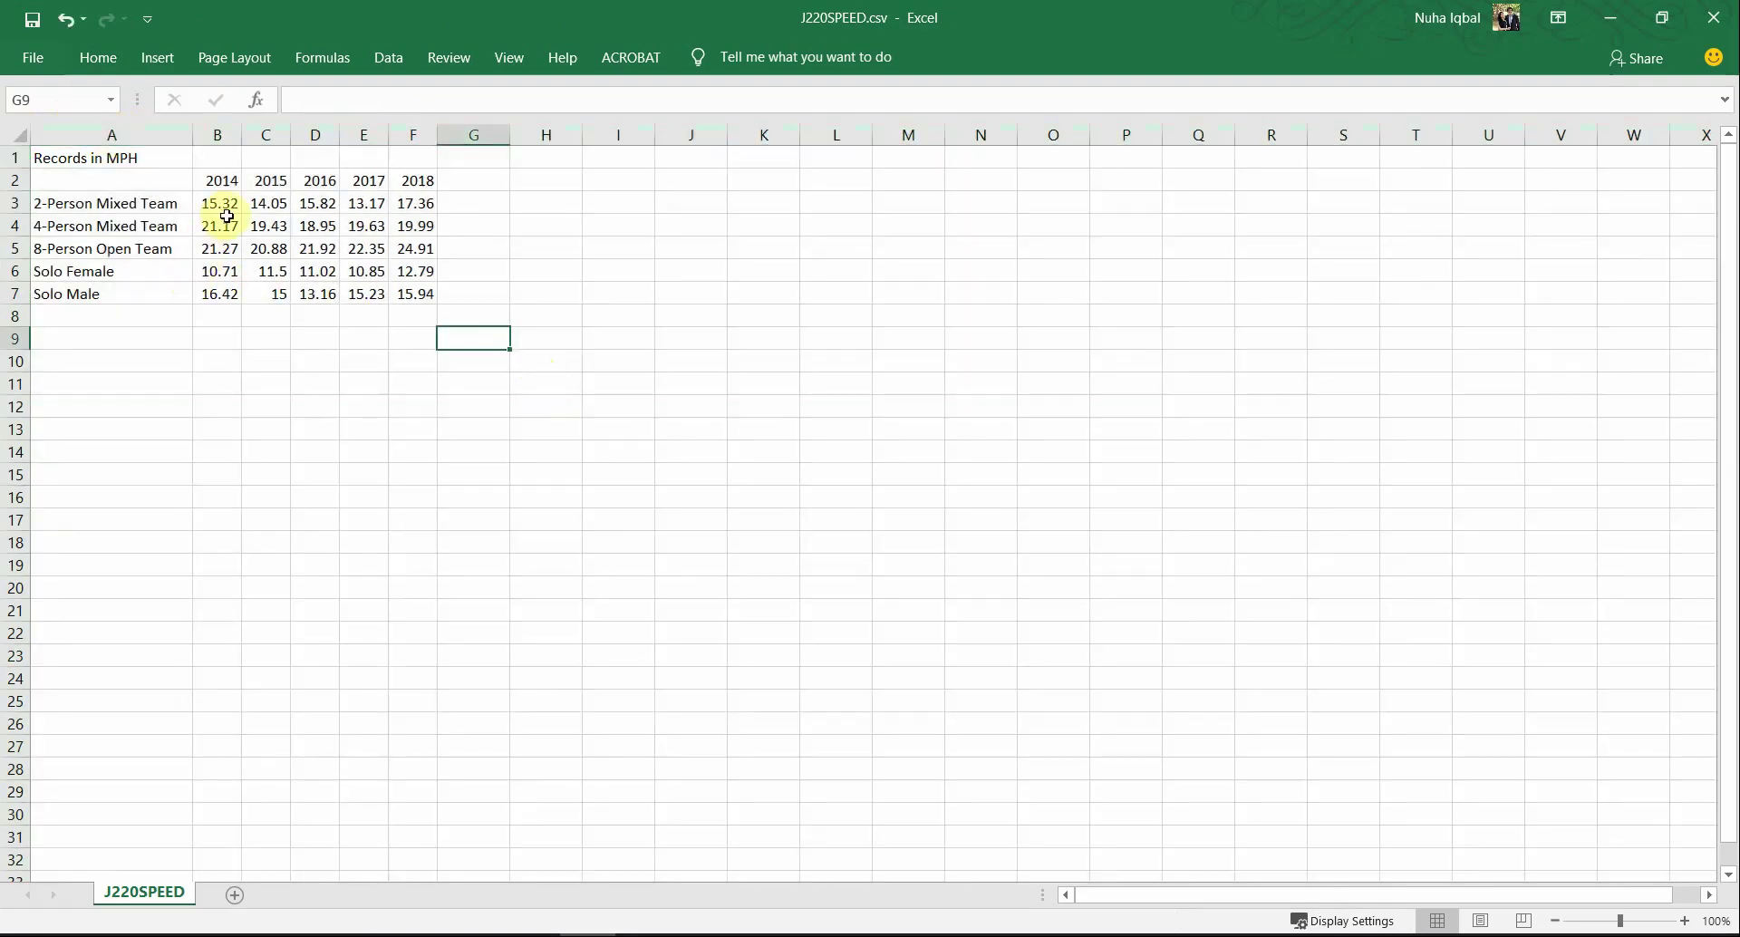
Step: Examine the sheet's title, year headings, racer categories and speed values, including the Solo Female and Solo Male rows
click(140, 157)
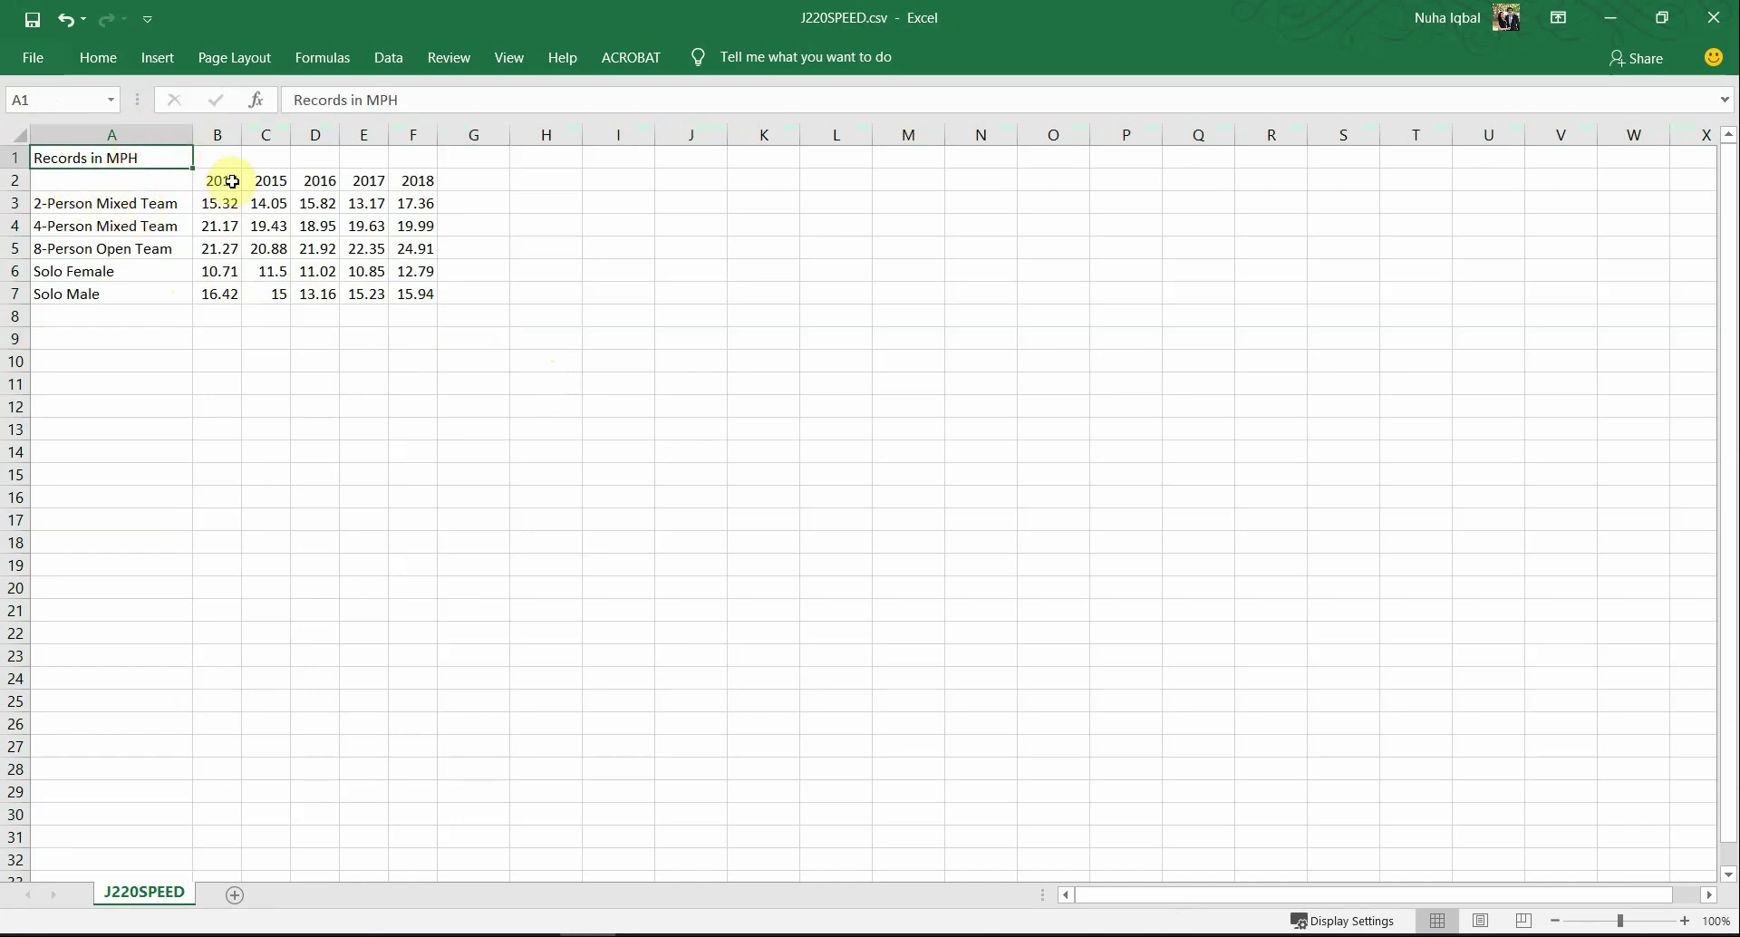
drag(232, 181, 414, 185)
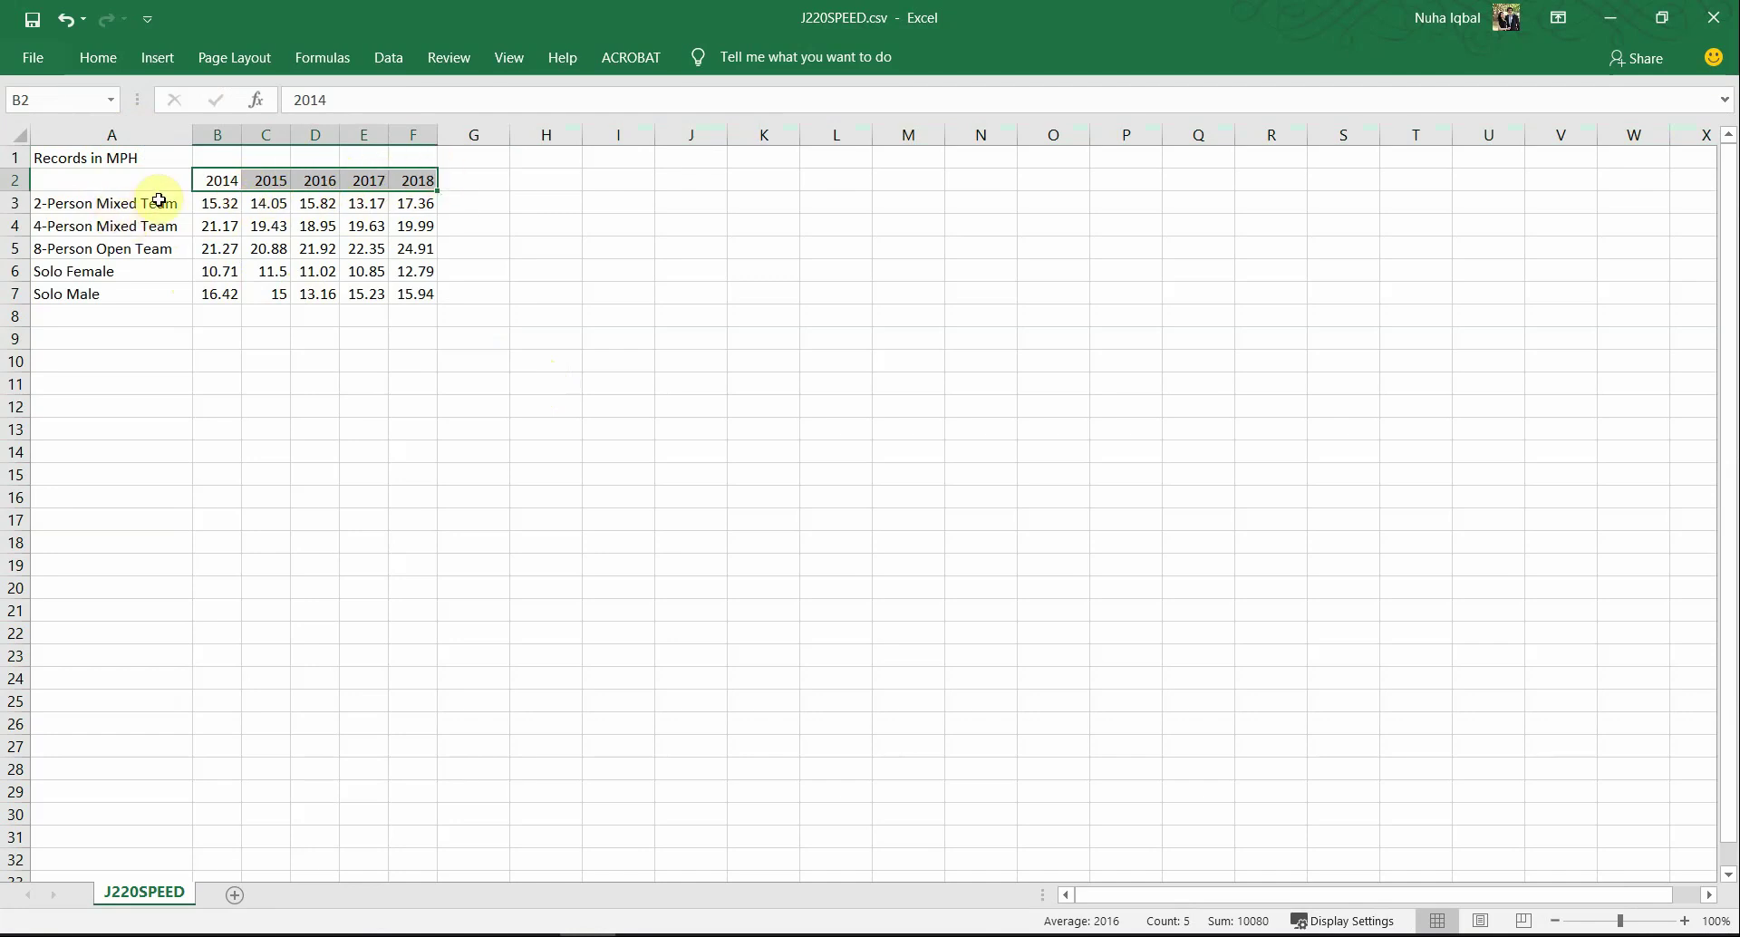
drag(158, 199, 148, 287)
click(119, 205)
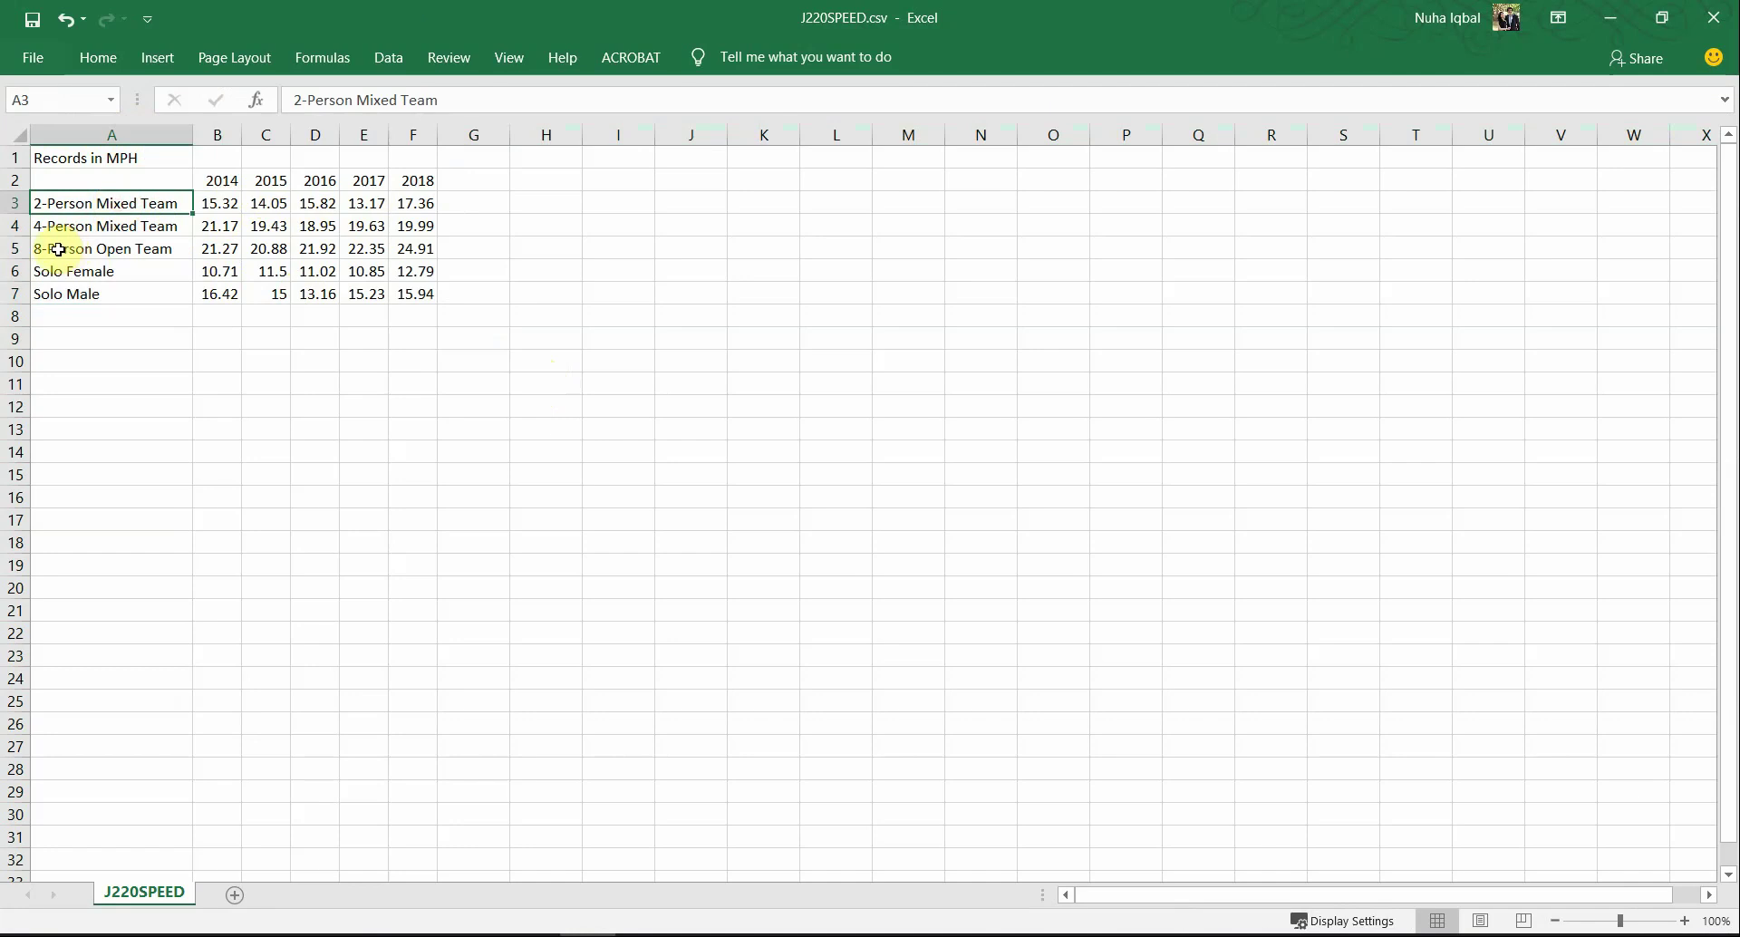
click(166, 230)
click(130, 256)
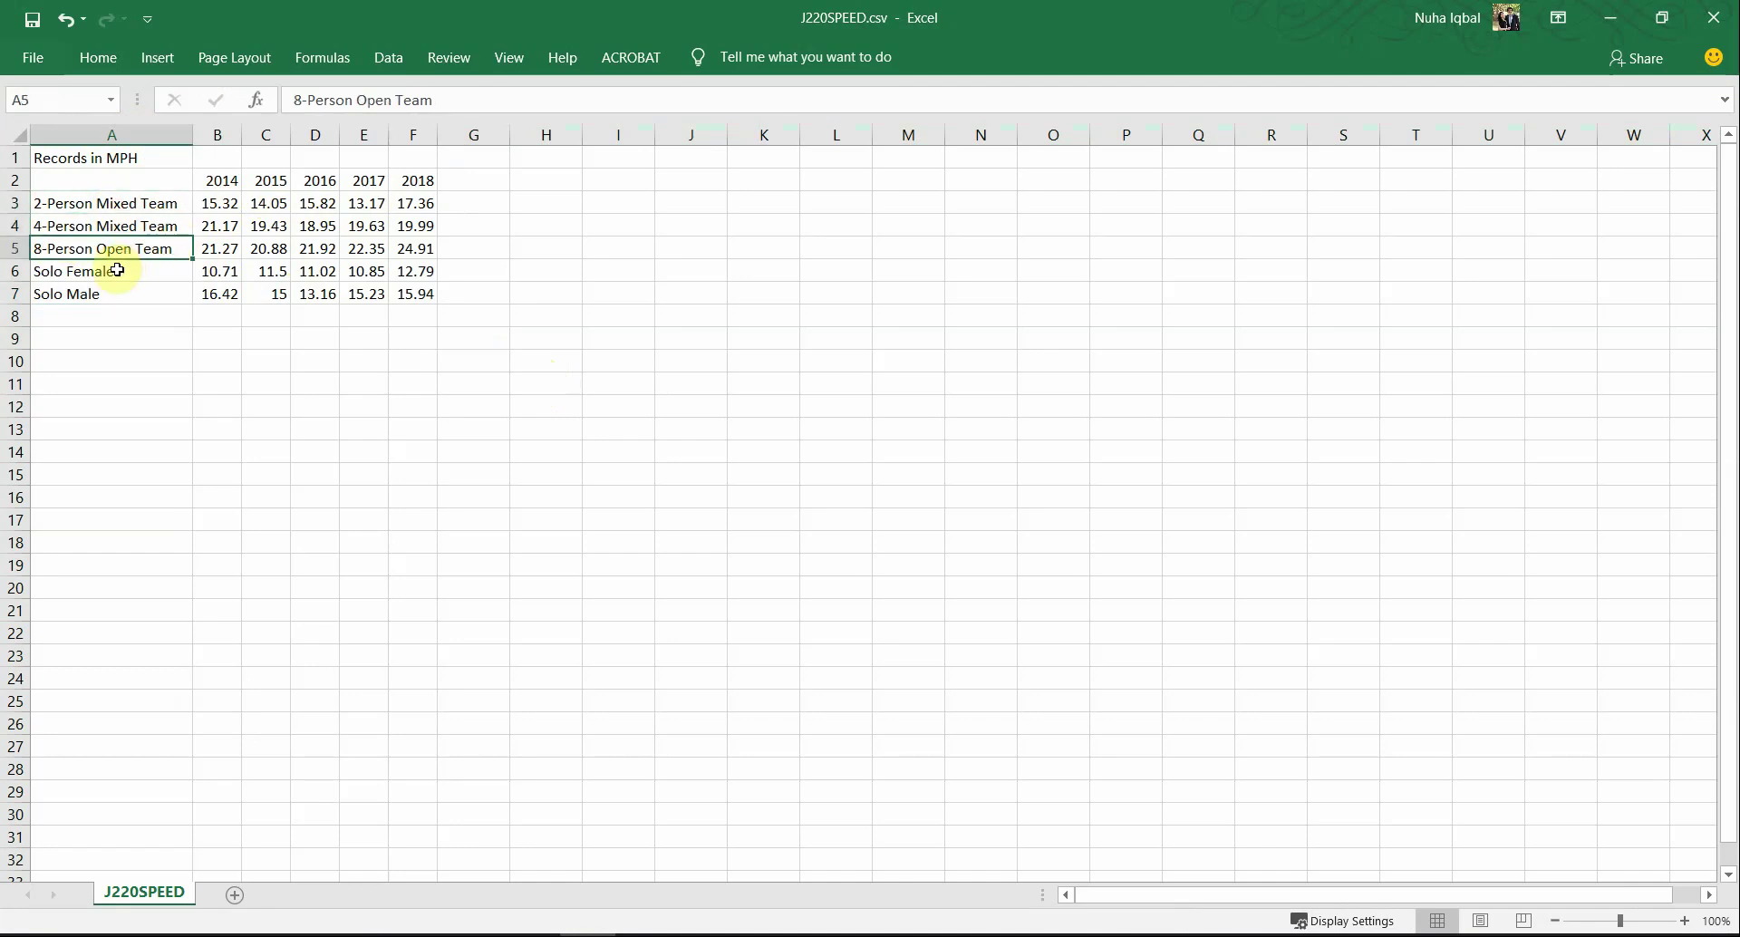
click(117, 270)
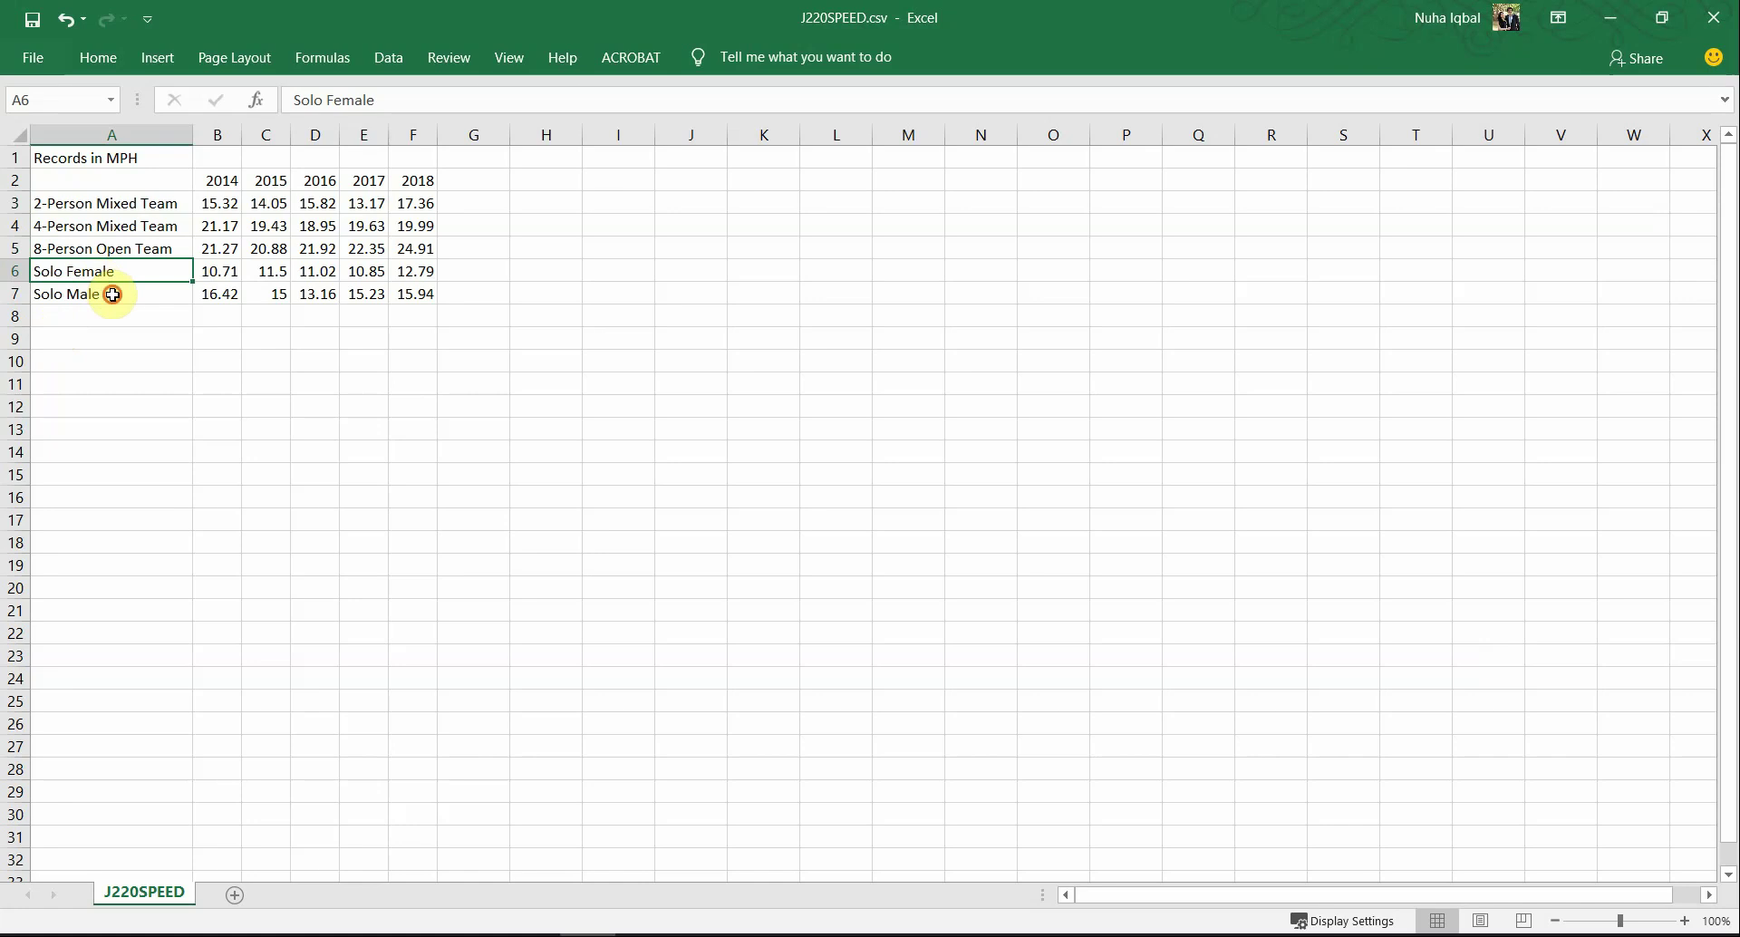
click(112, 294)
drag(218, 294, 414, 203)
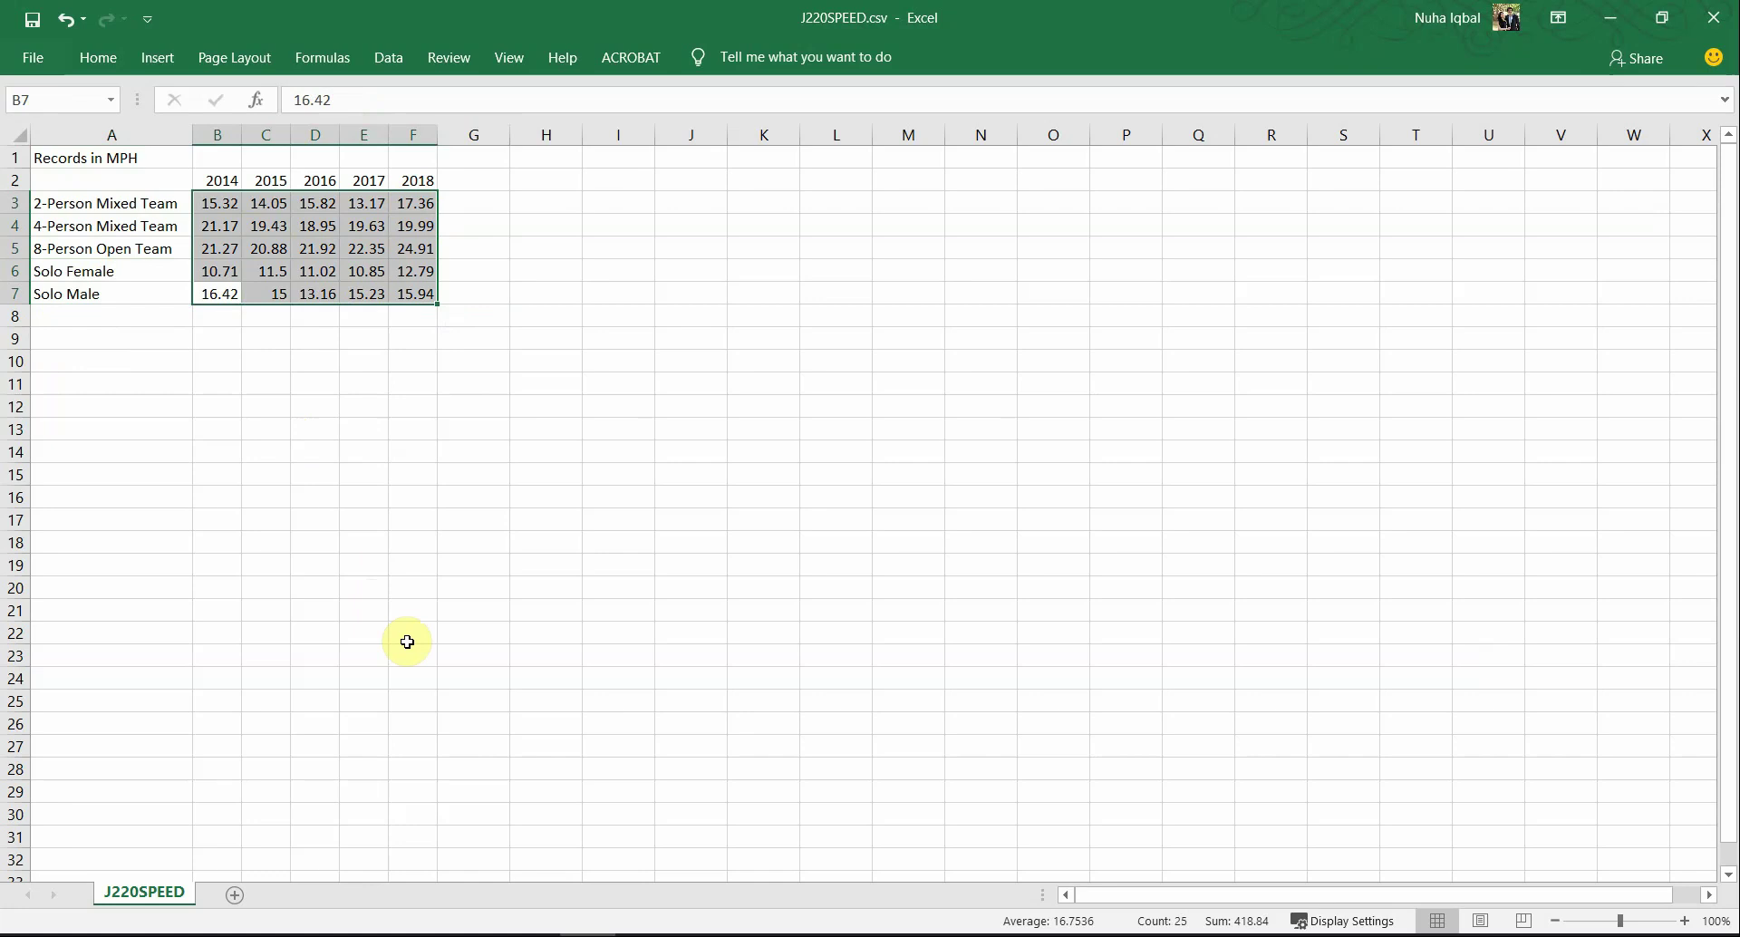
scroll(407, 642, up, 3)
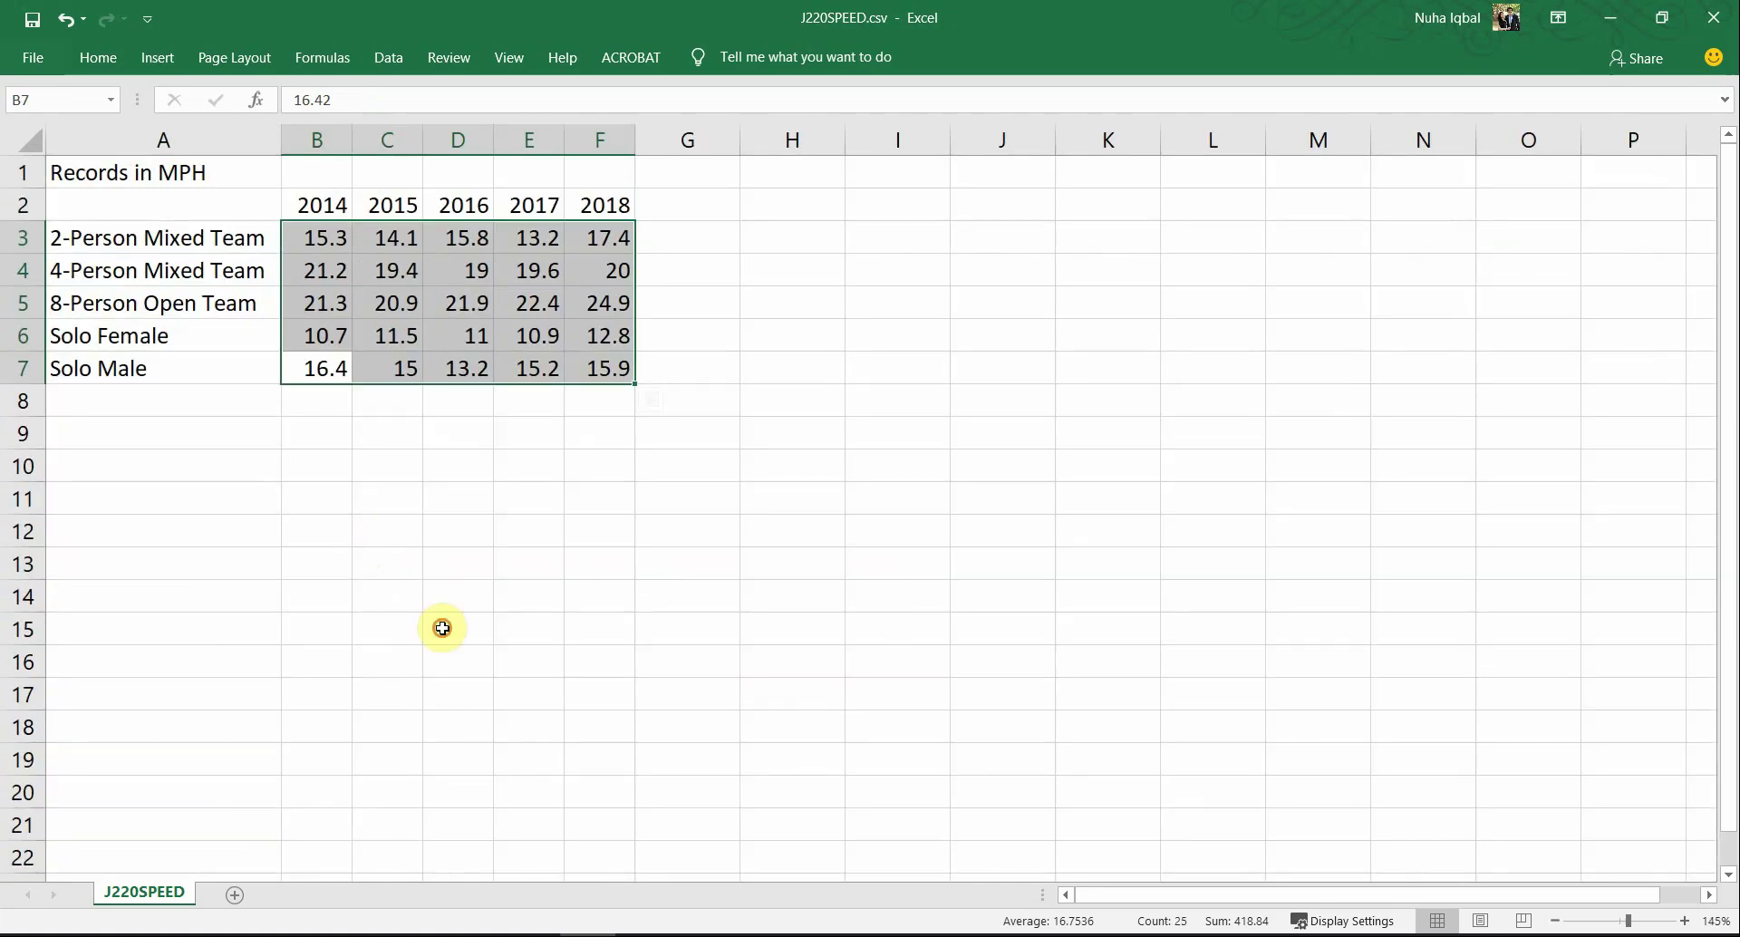
key(ctrl+q)
click(111, 337)
drag(116, 338, 605, 373)
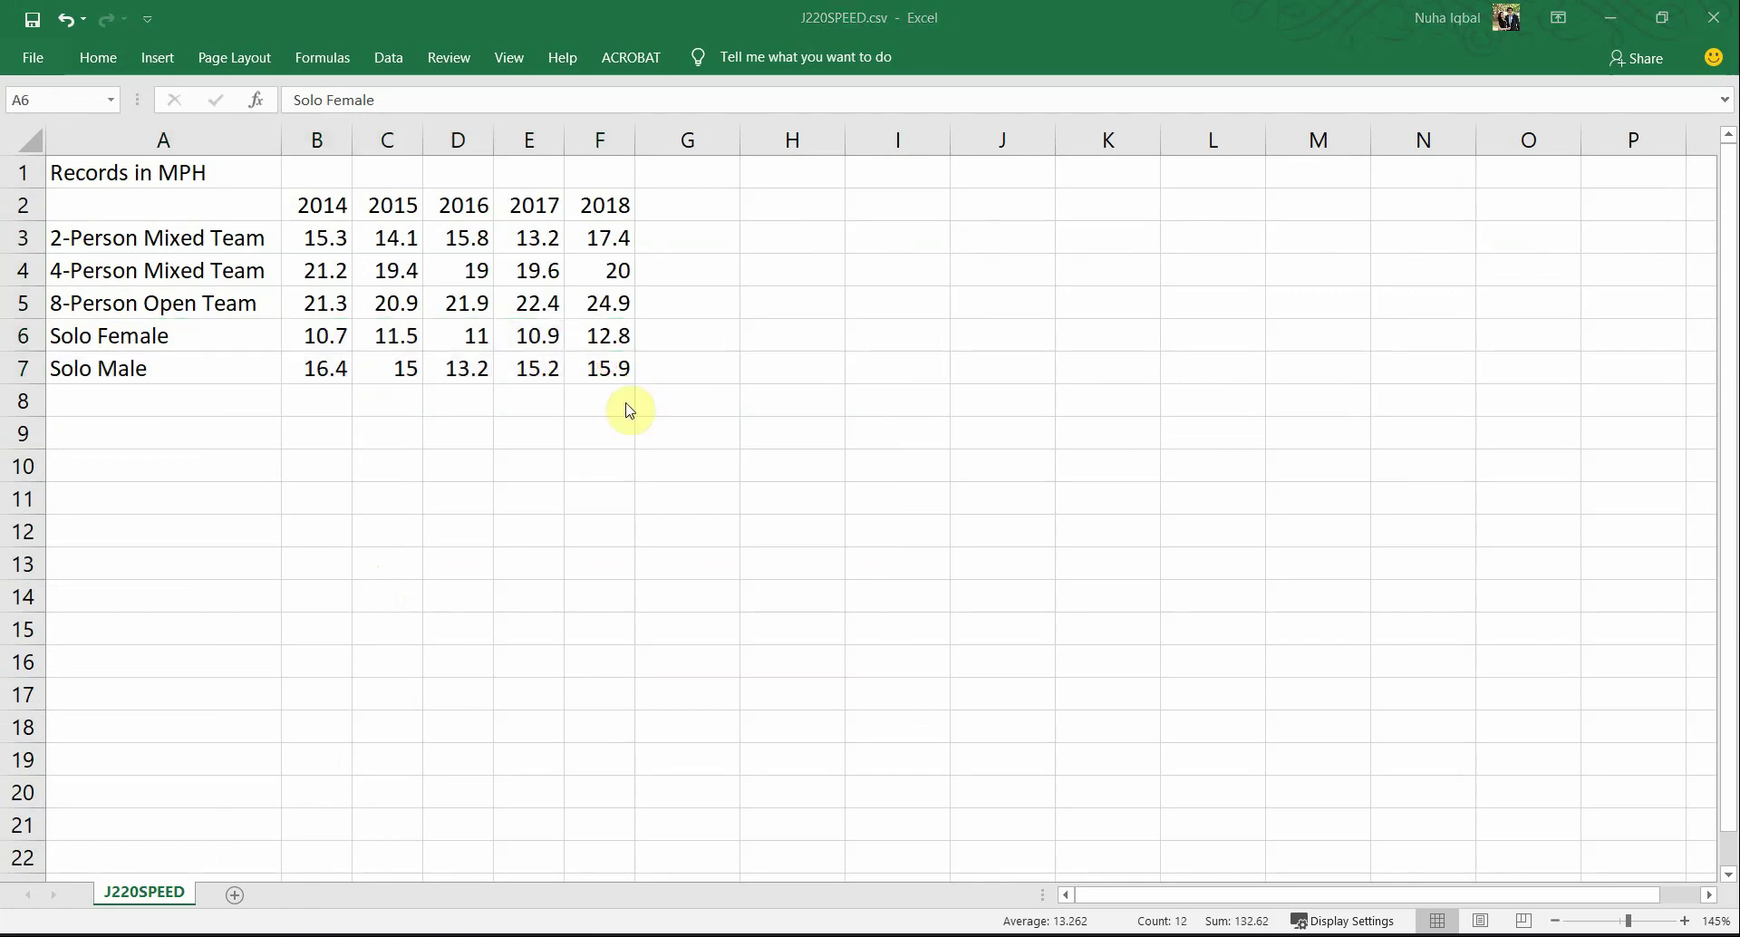
Step: Switch to the exam paper in Adobe Acrobat, reread question 33's year, Solo Female and Solo Male requirements, and return to Excel
key(alt+Tab)
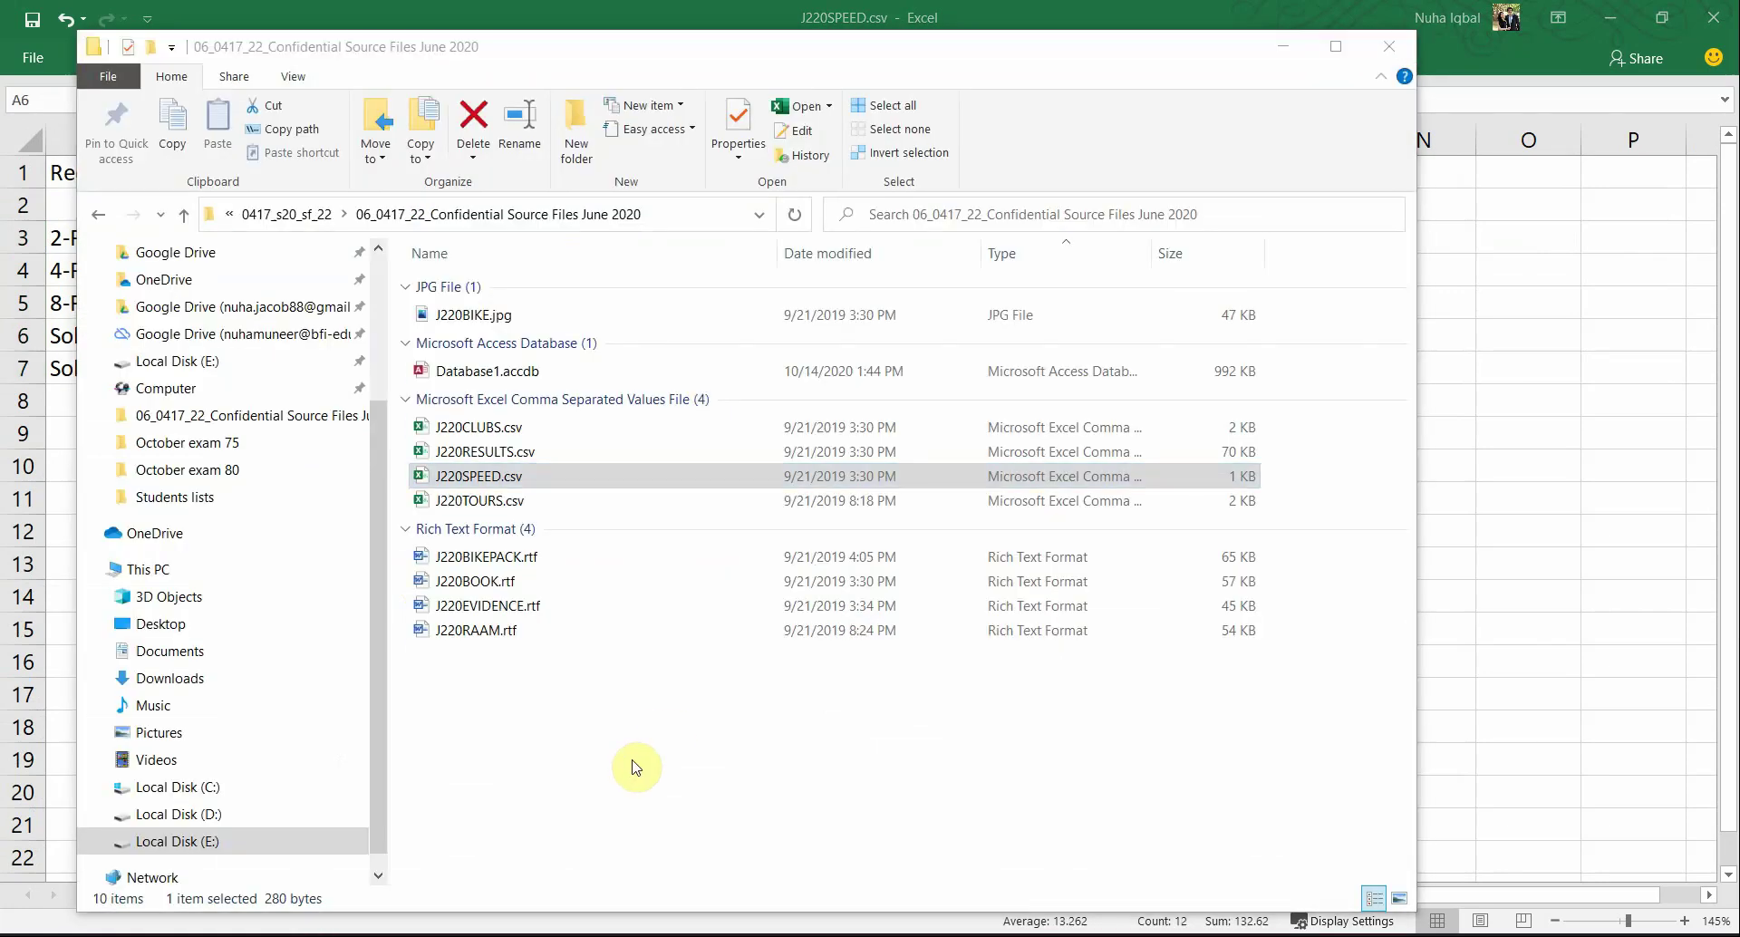
key(alt+Tab)
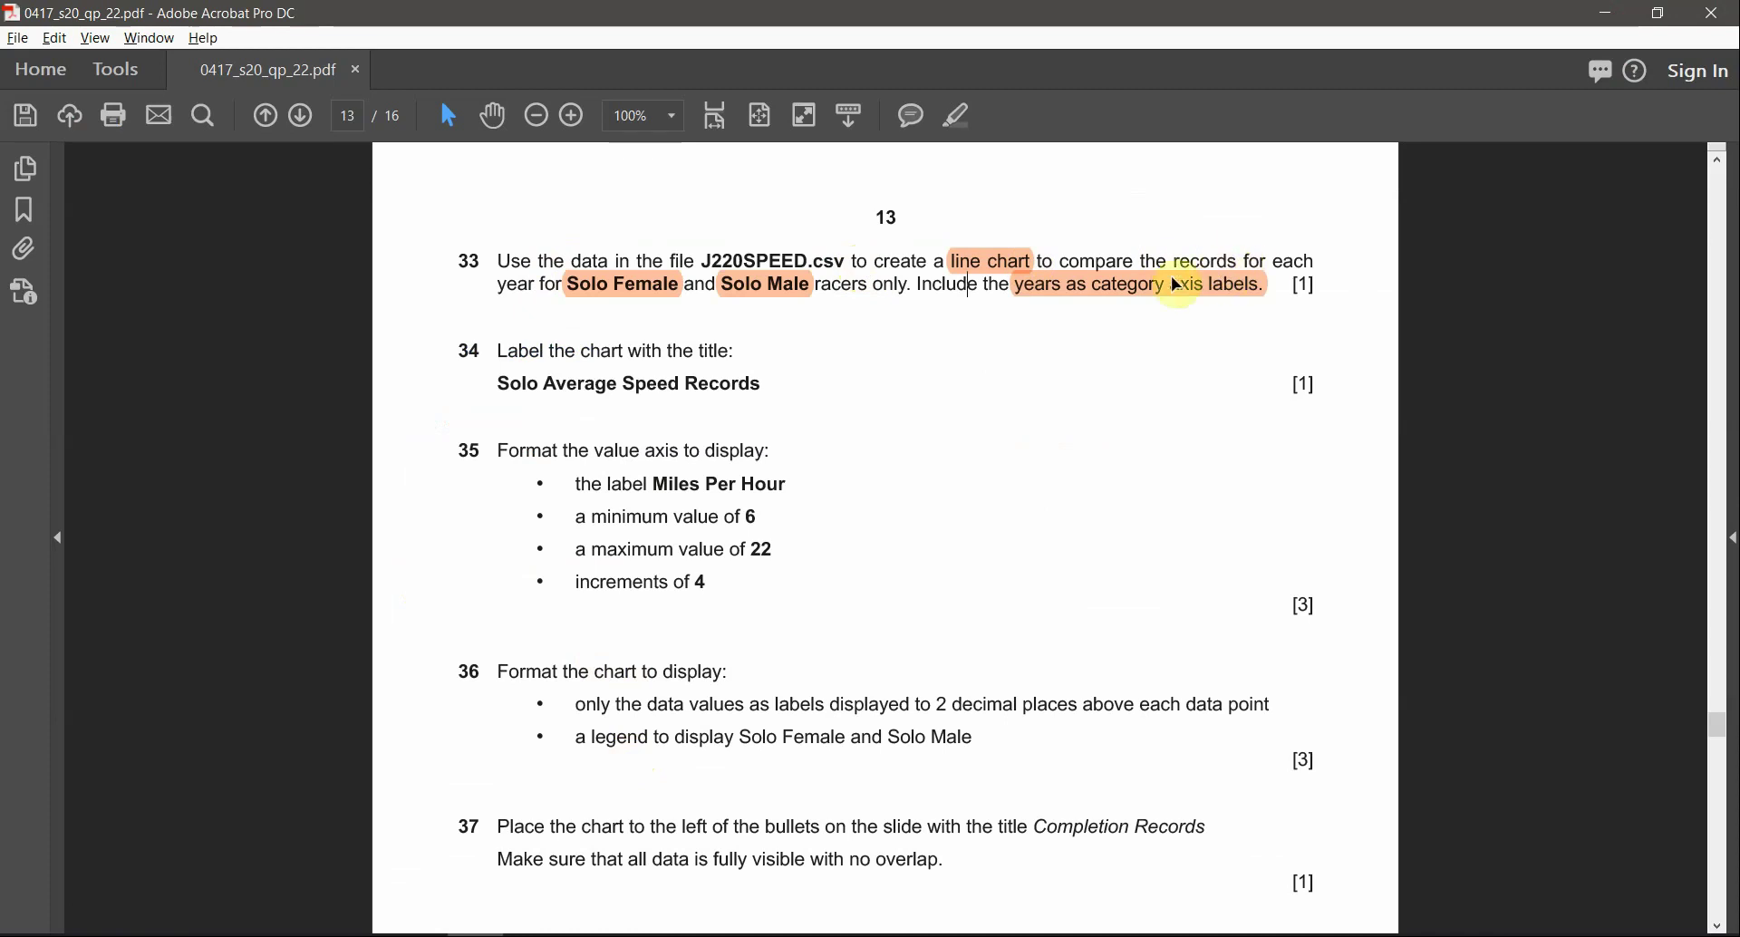
drag(496, 285, 560, 286)
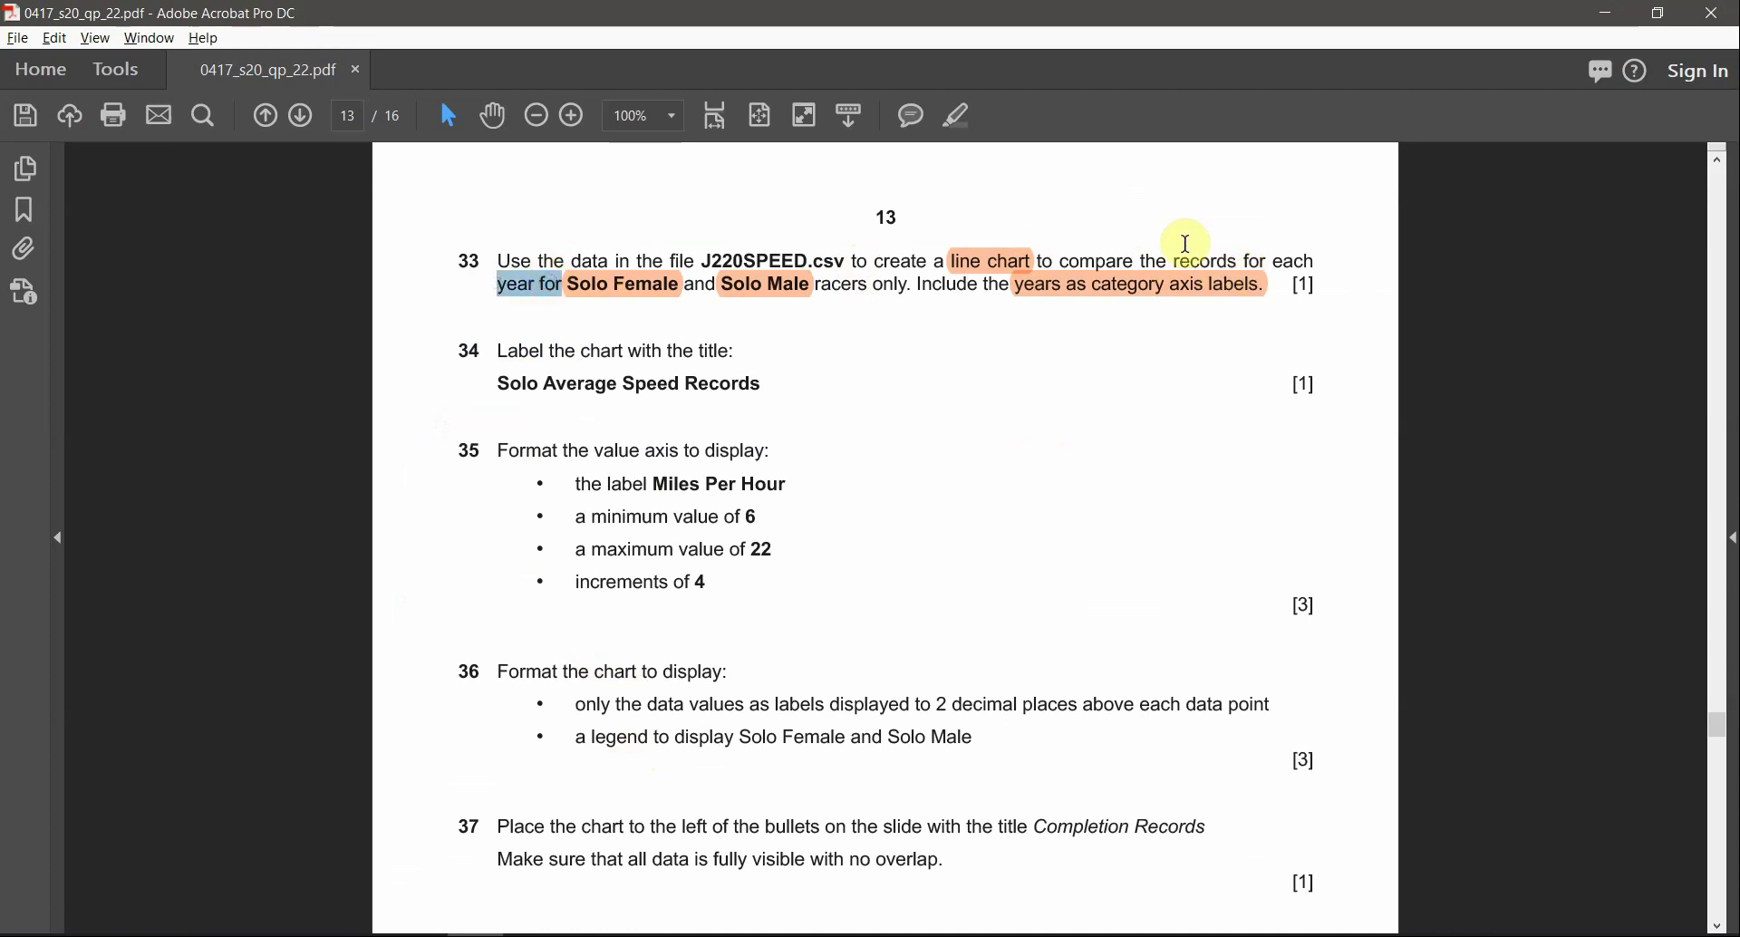
drag(1236, 245, 1316, 244)
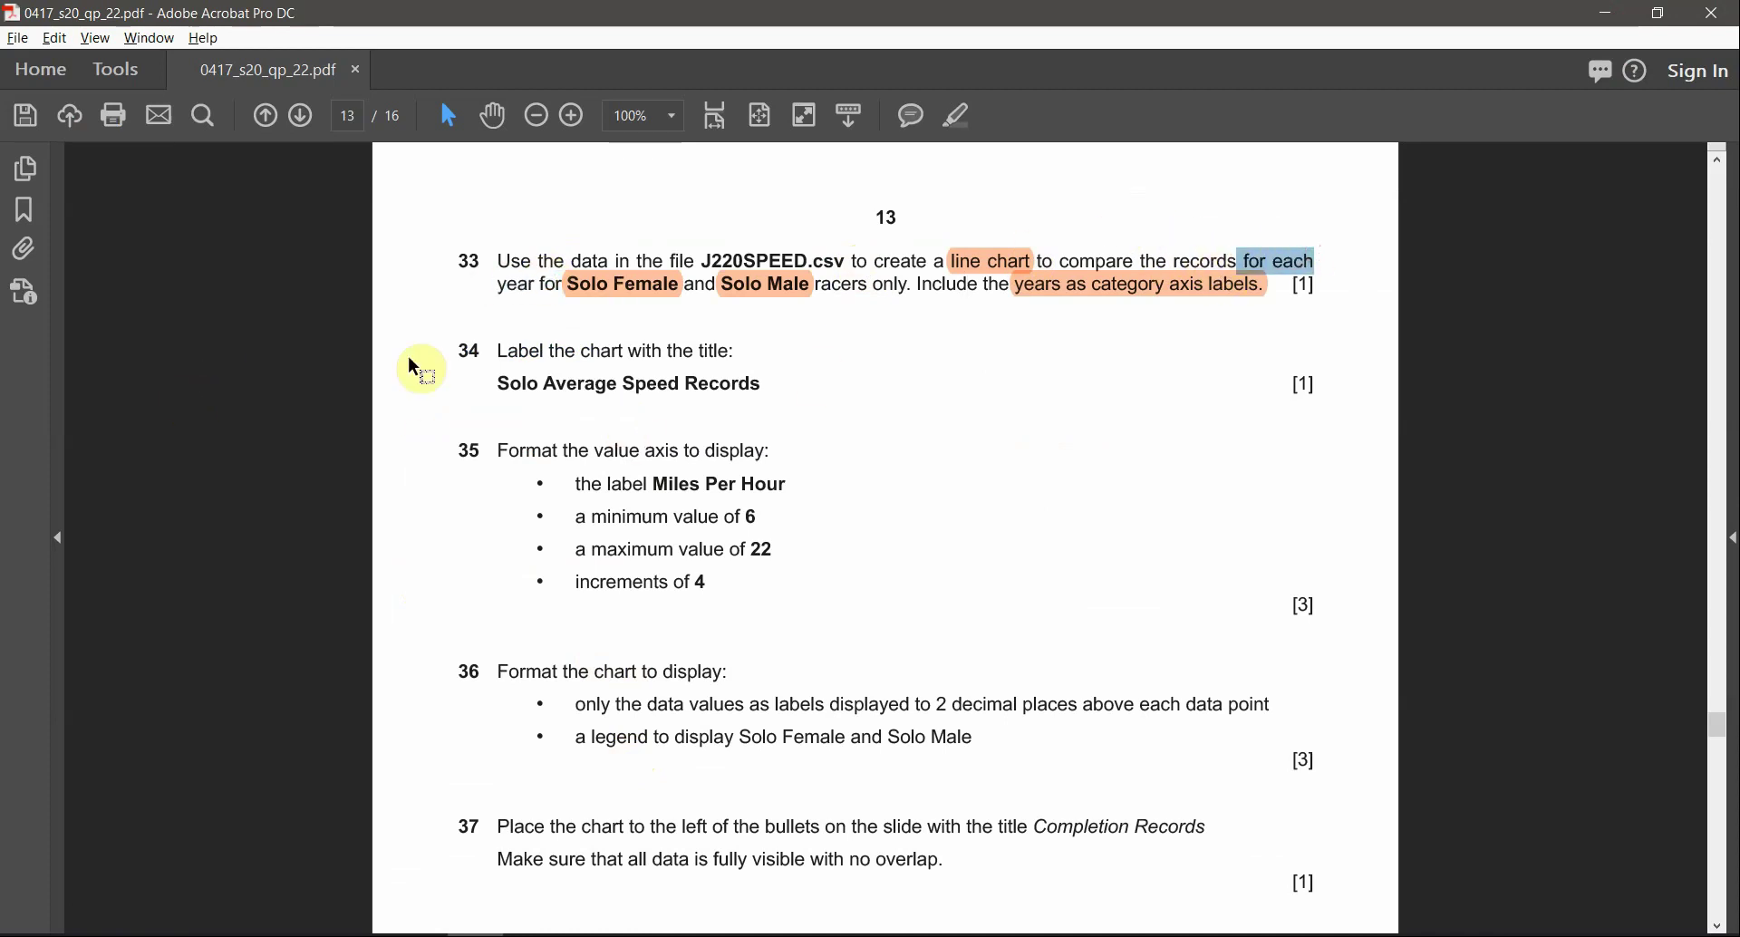
click(623, 284)
click(759, 283)
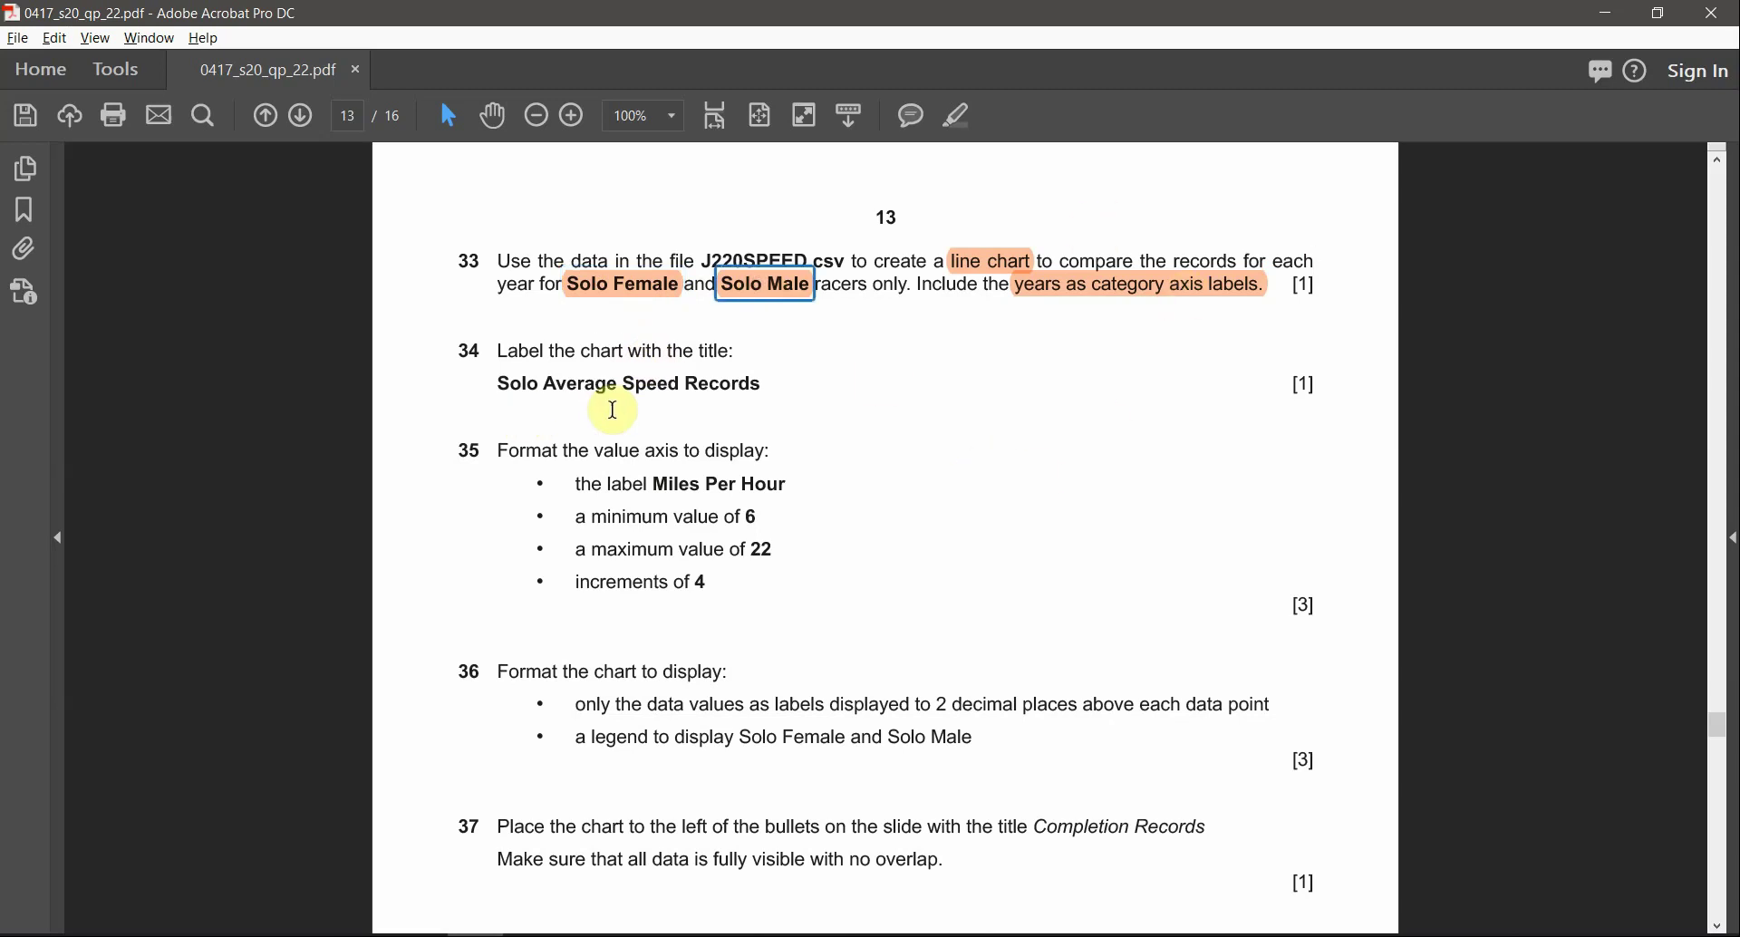
key(alt+Tab)
click(313, 265)
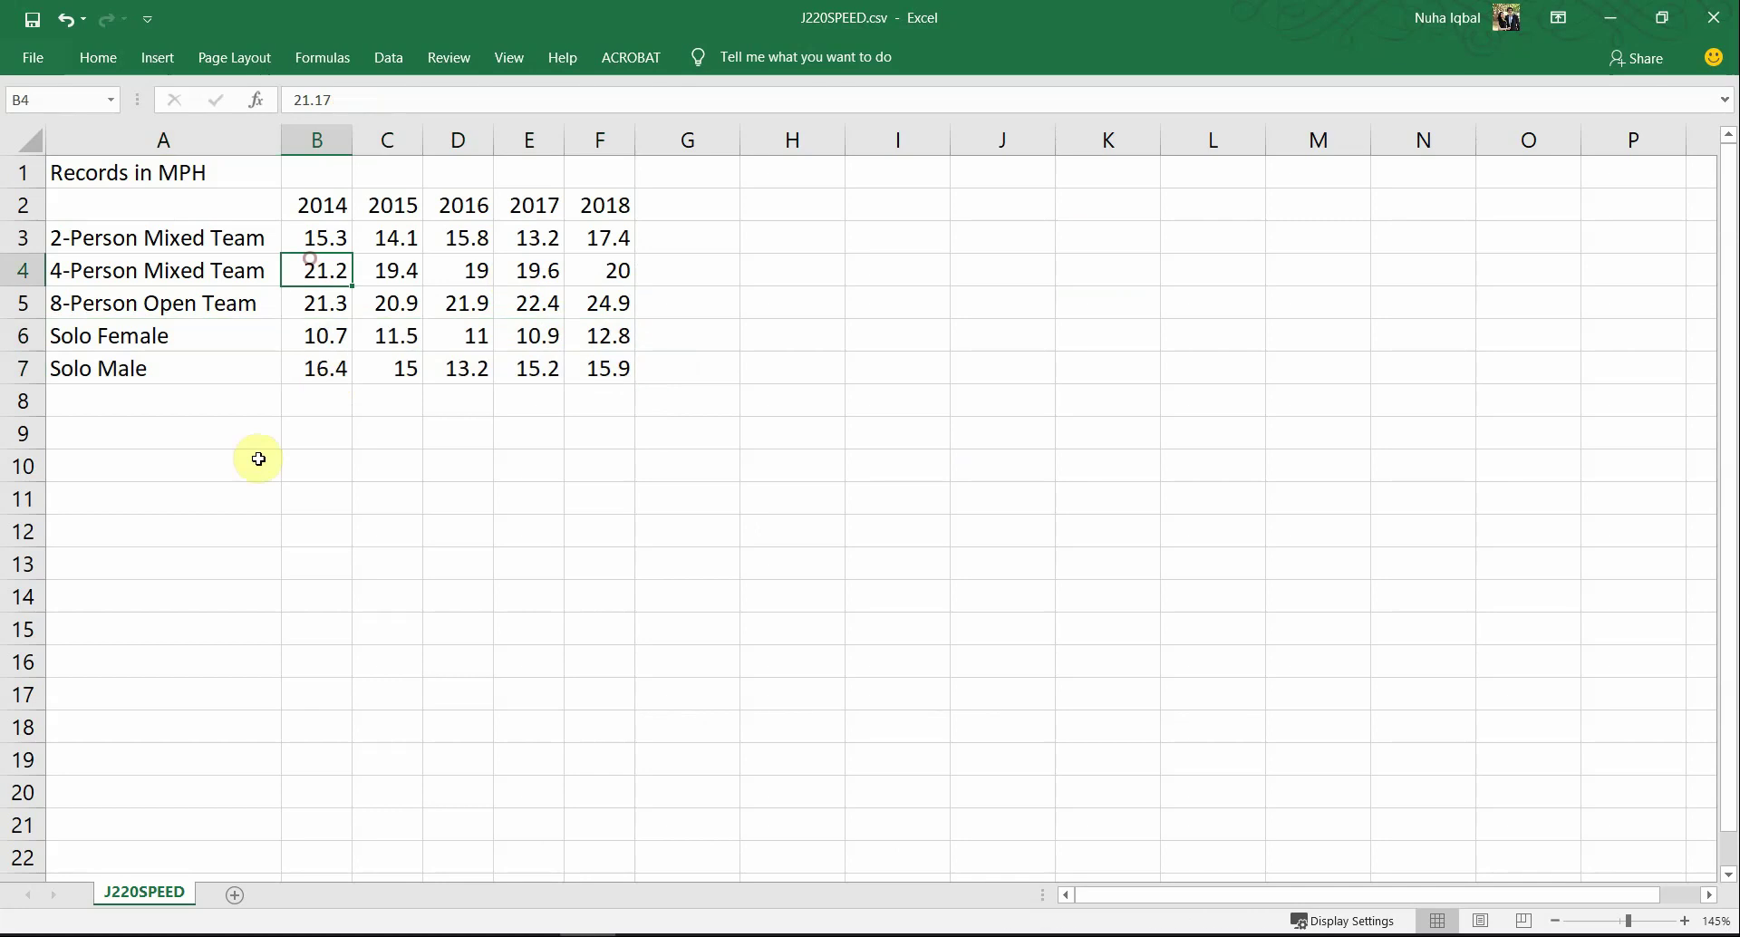
drag(195, 342, 606, 358)
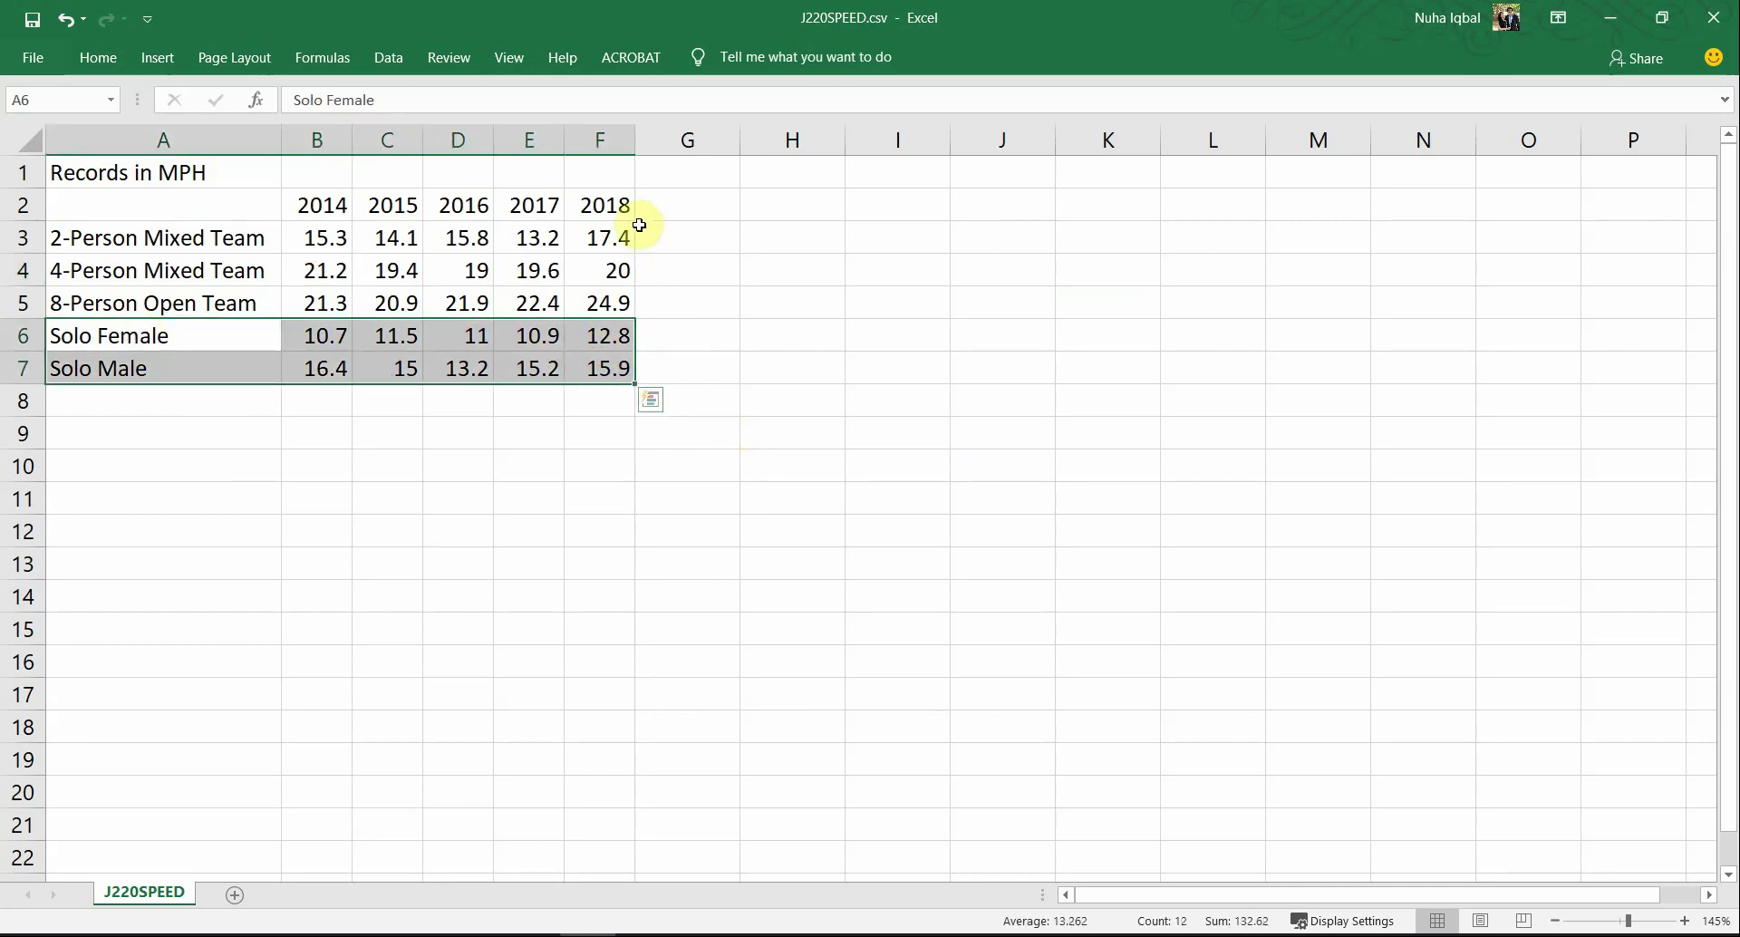
ctrl+drag(616, 205, 334, 202)
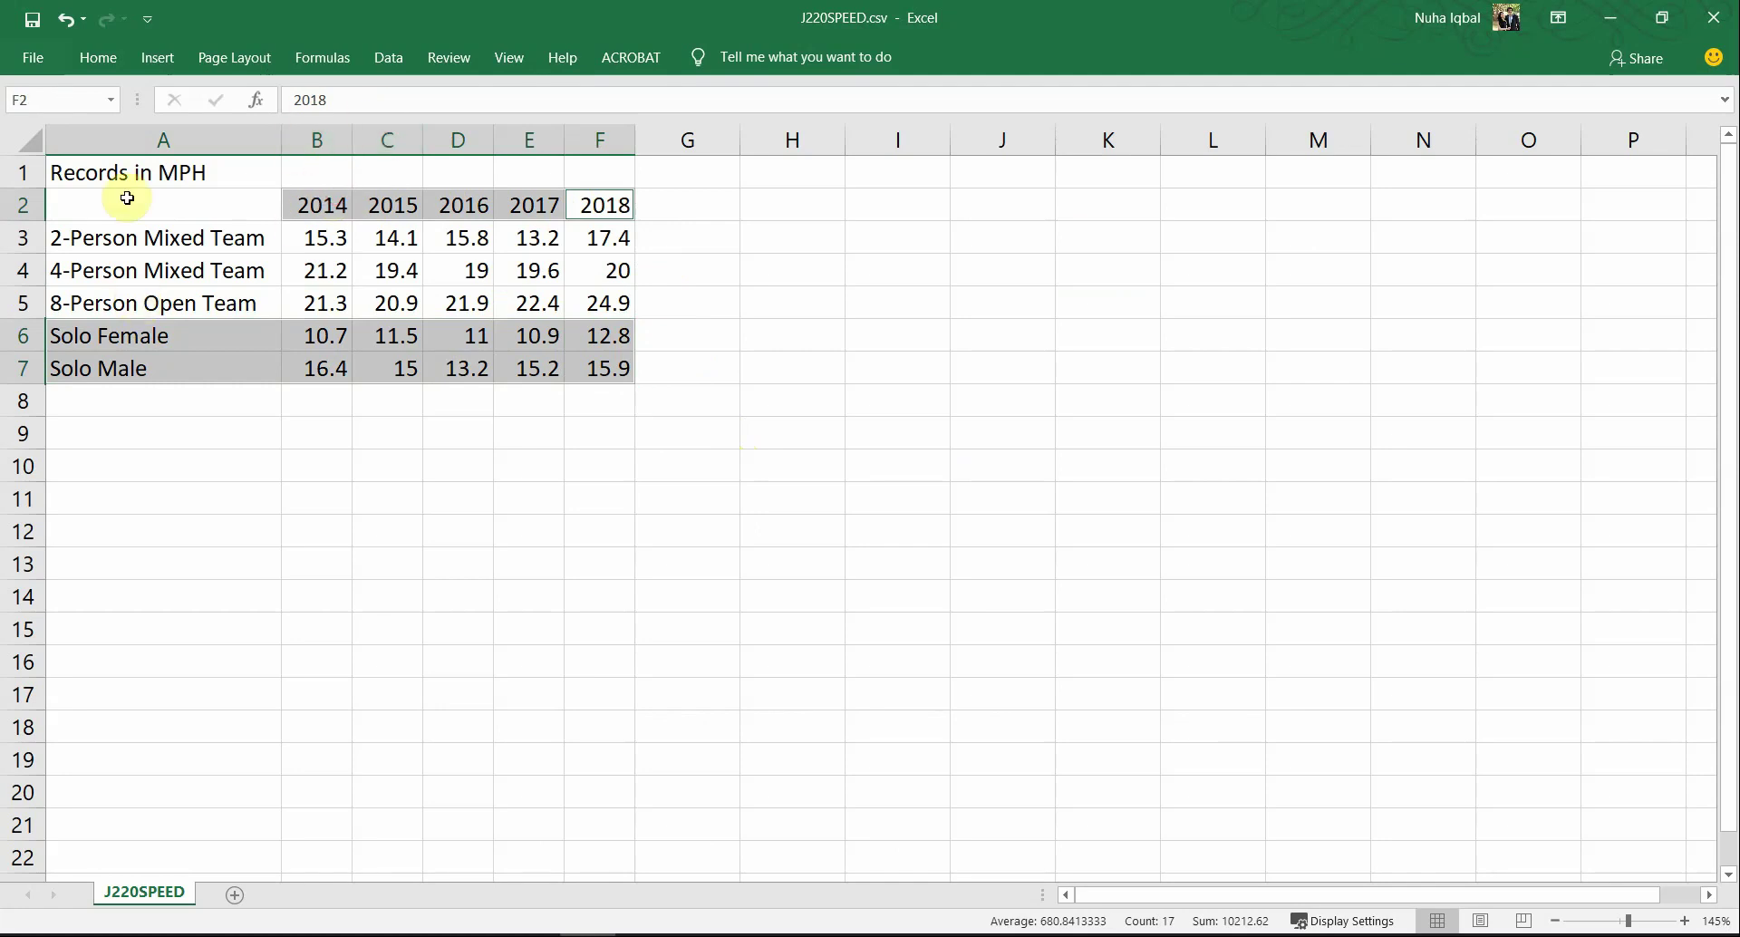
click(133, 58)
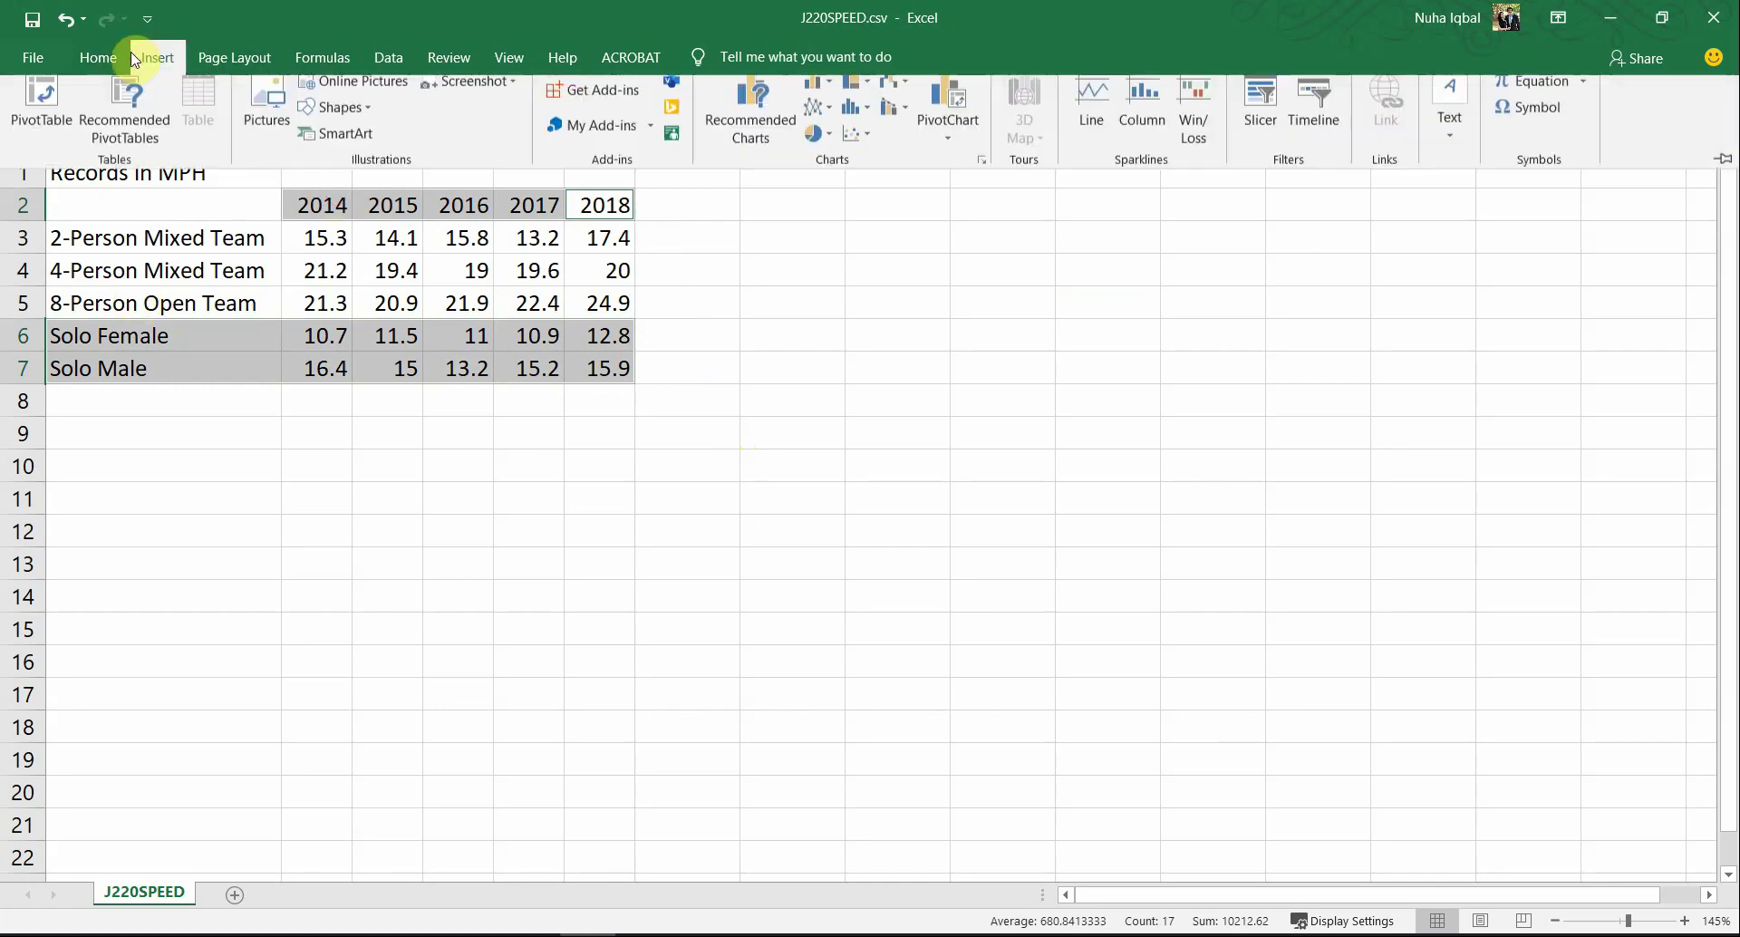
click(772, 130)
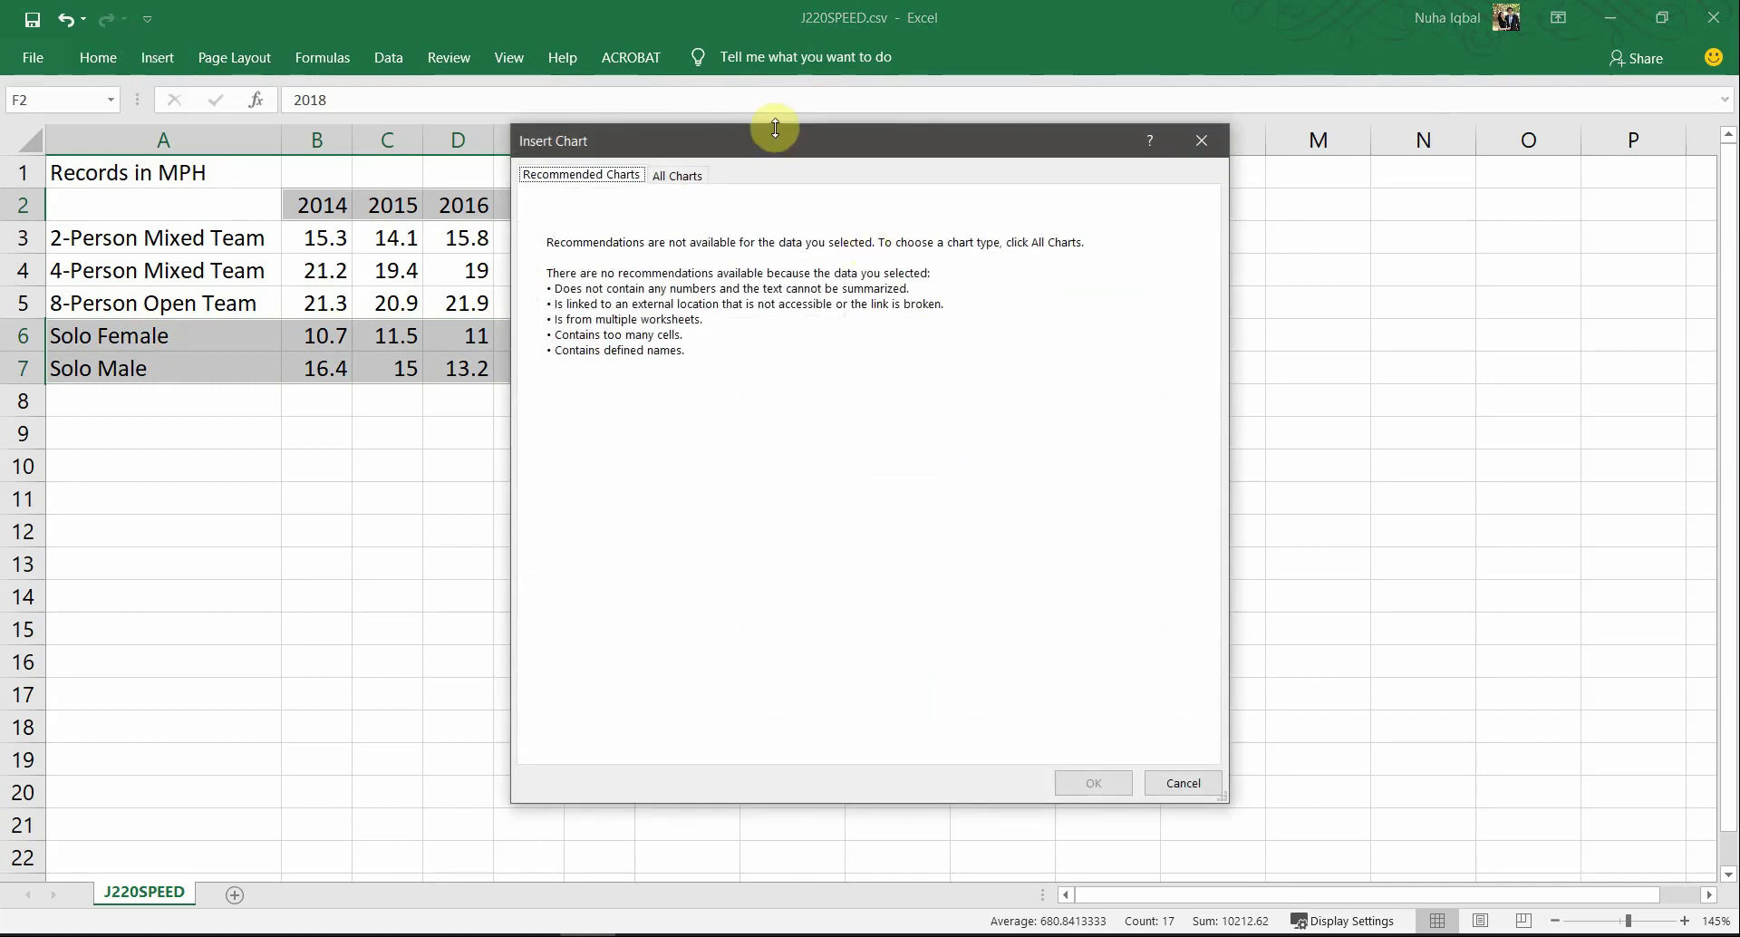
drag(769, 146, 976, 257)
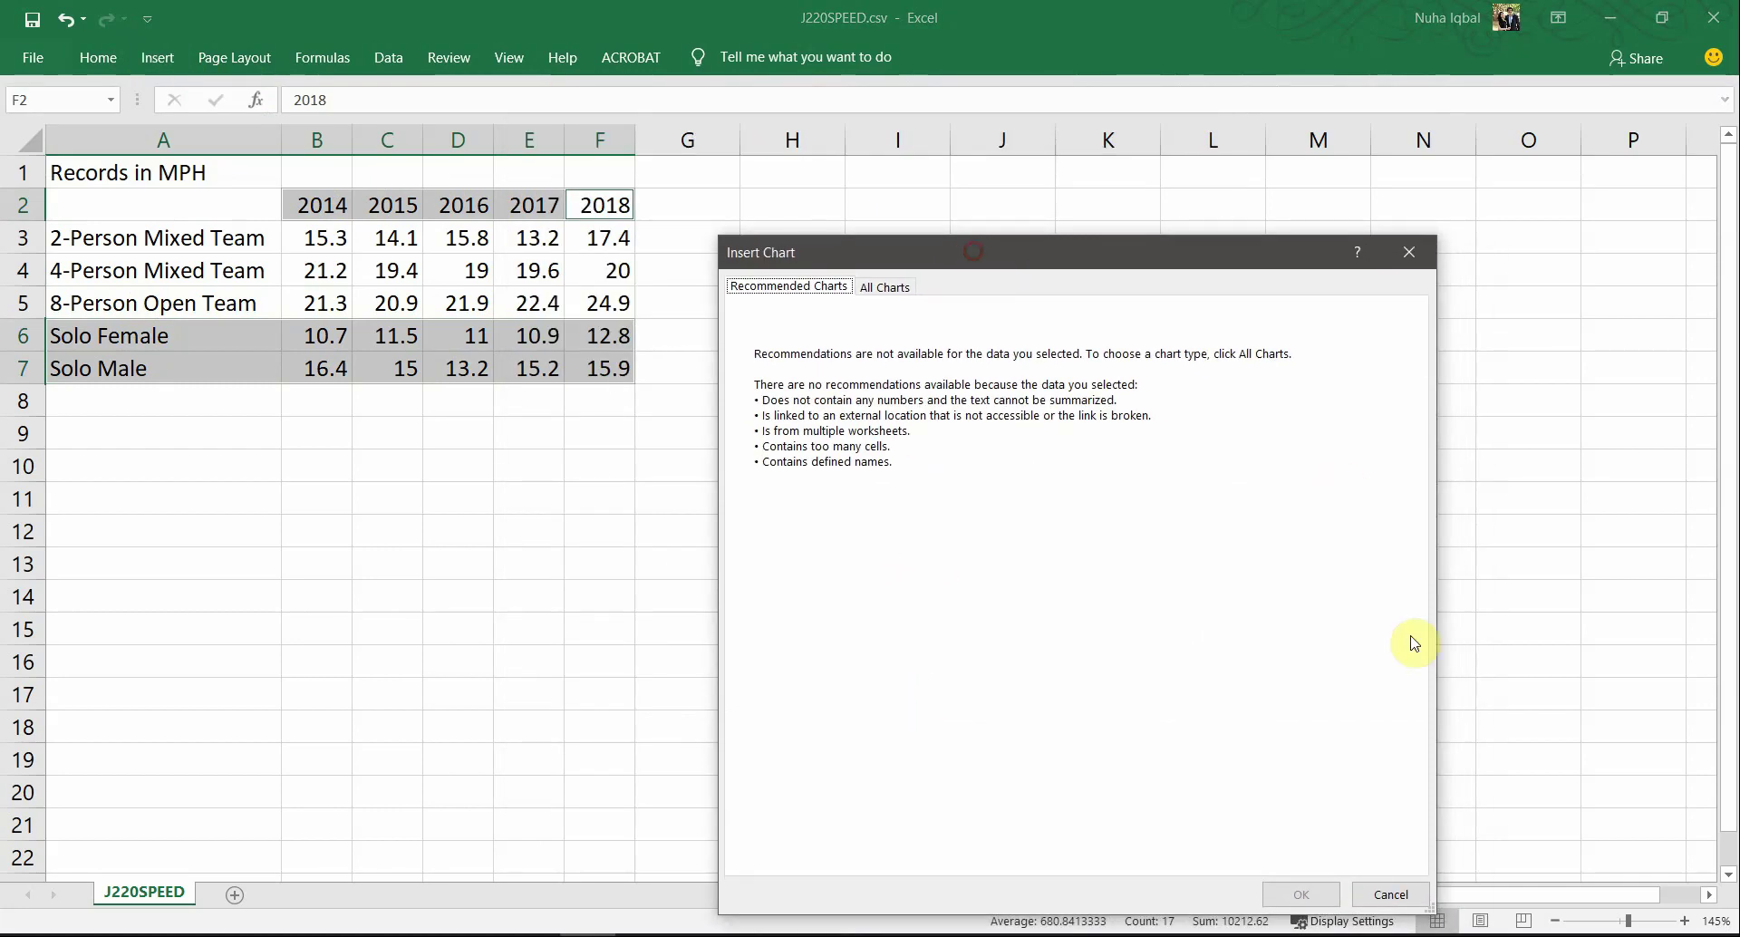
click(1416, 894)
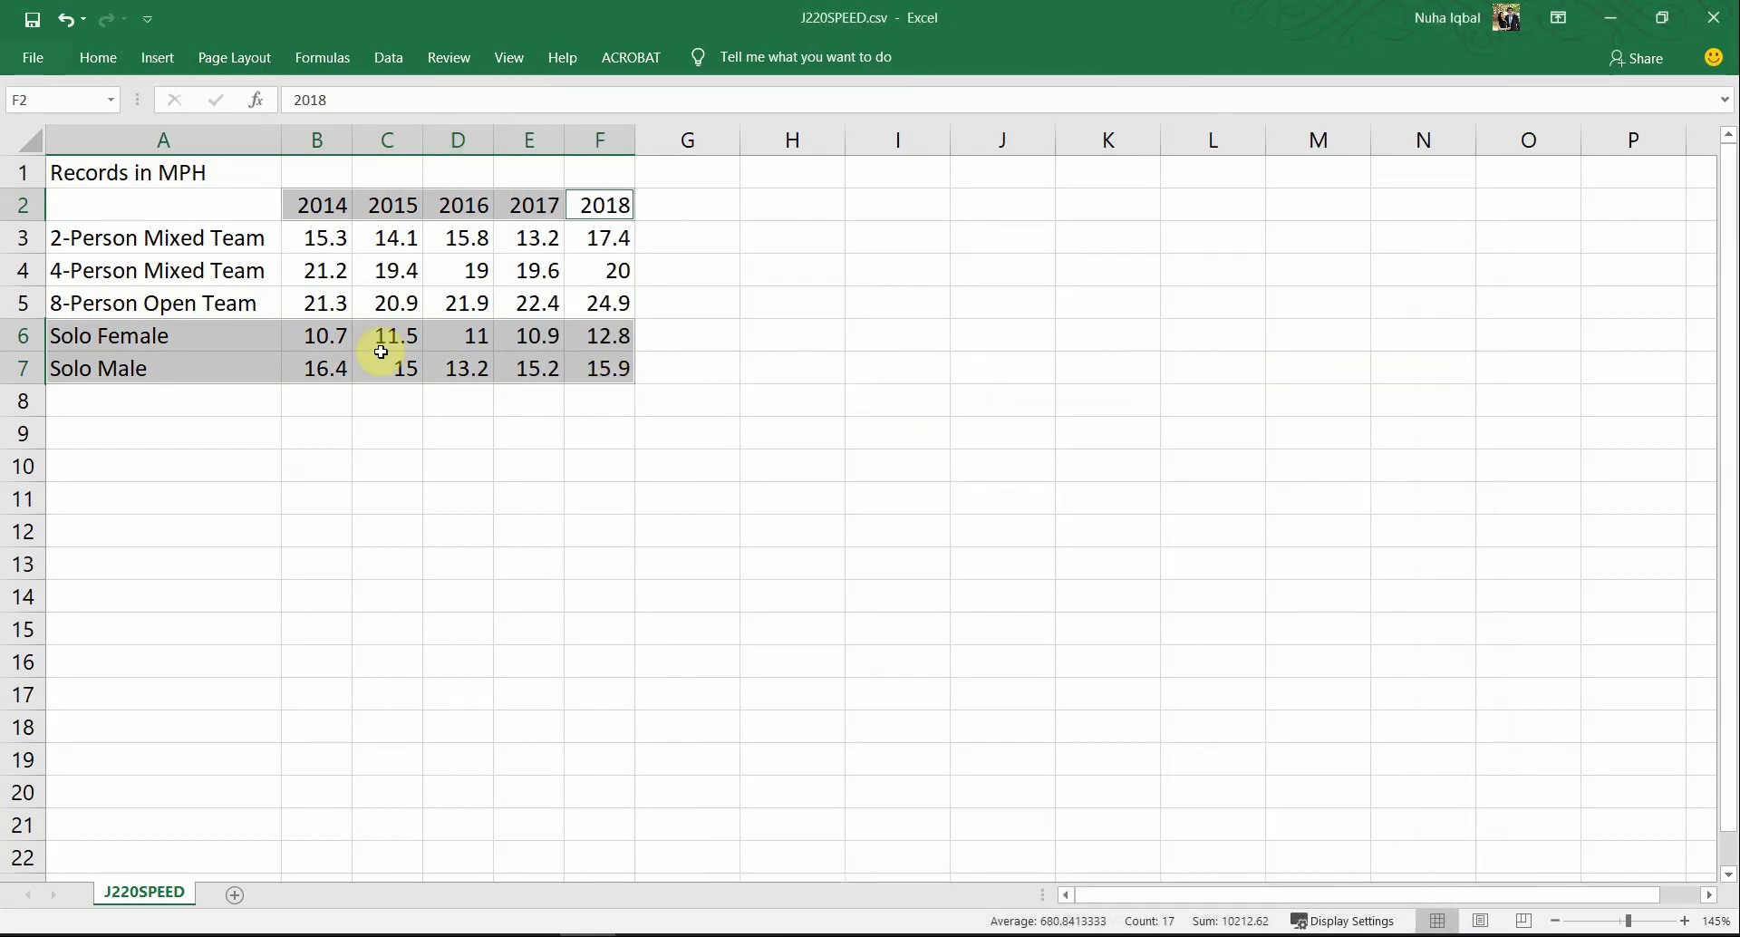
Step: Select the Solo Female and Solo Male rows together with the years 2014 to 2018, and open the recommended charts for them
click(597, 410)
click(612, 363)
shift+click(182, 346)
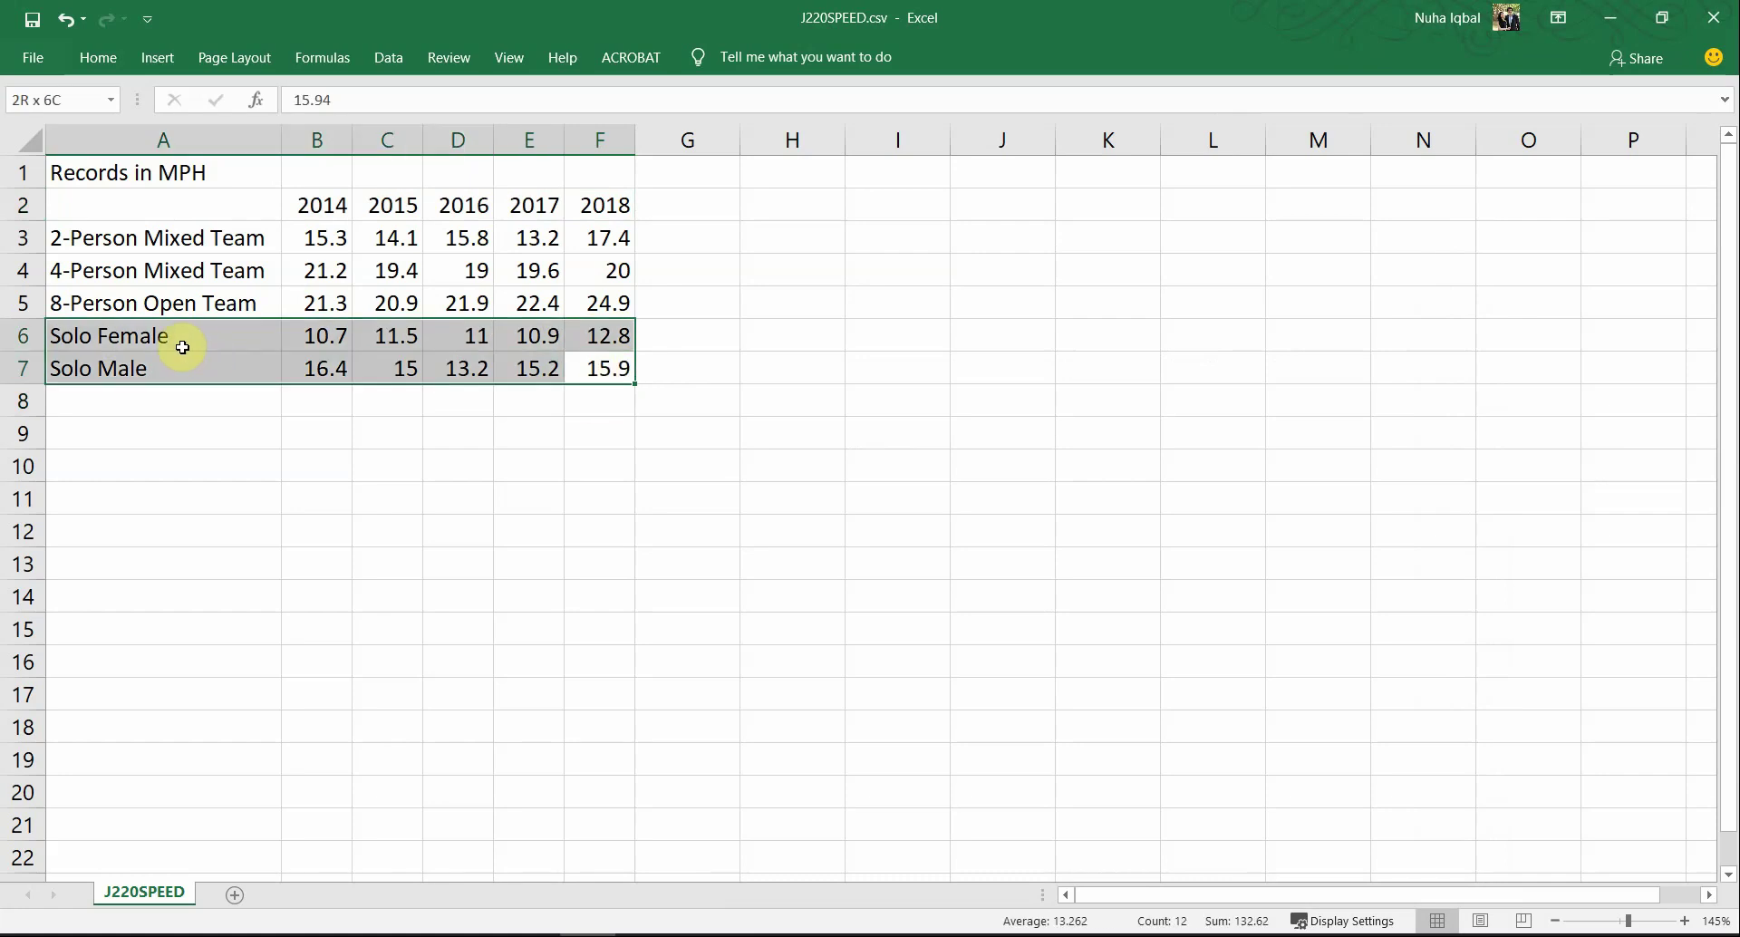
ctrl+drag(587, 198, 264, 202)
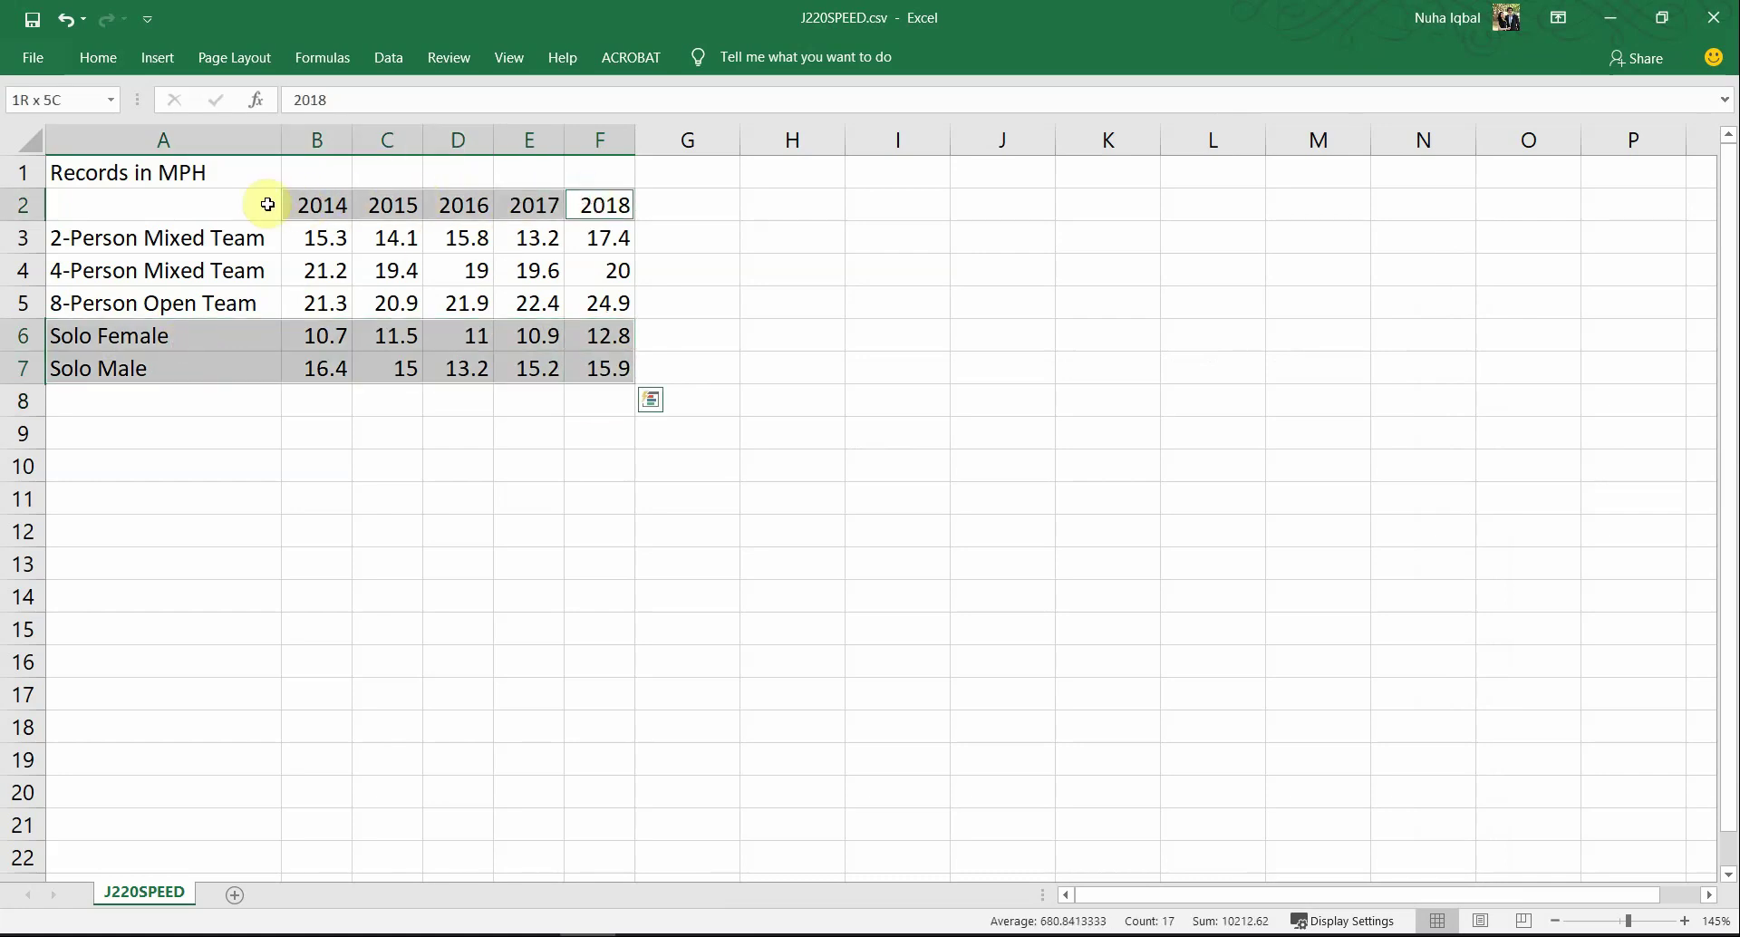
click(156, 57)
click(750, 116)
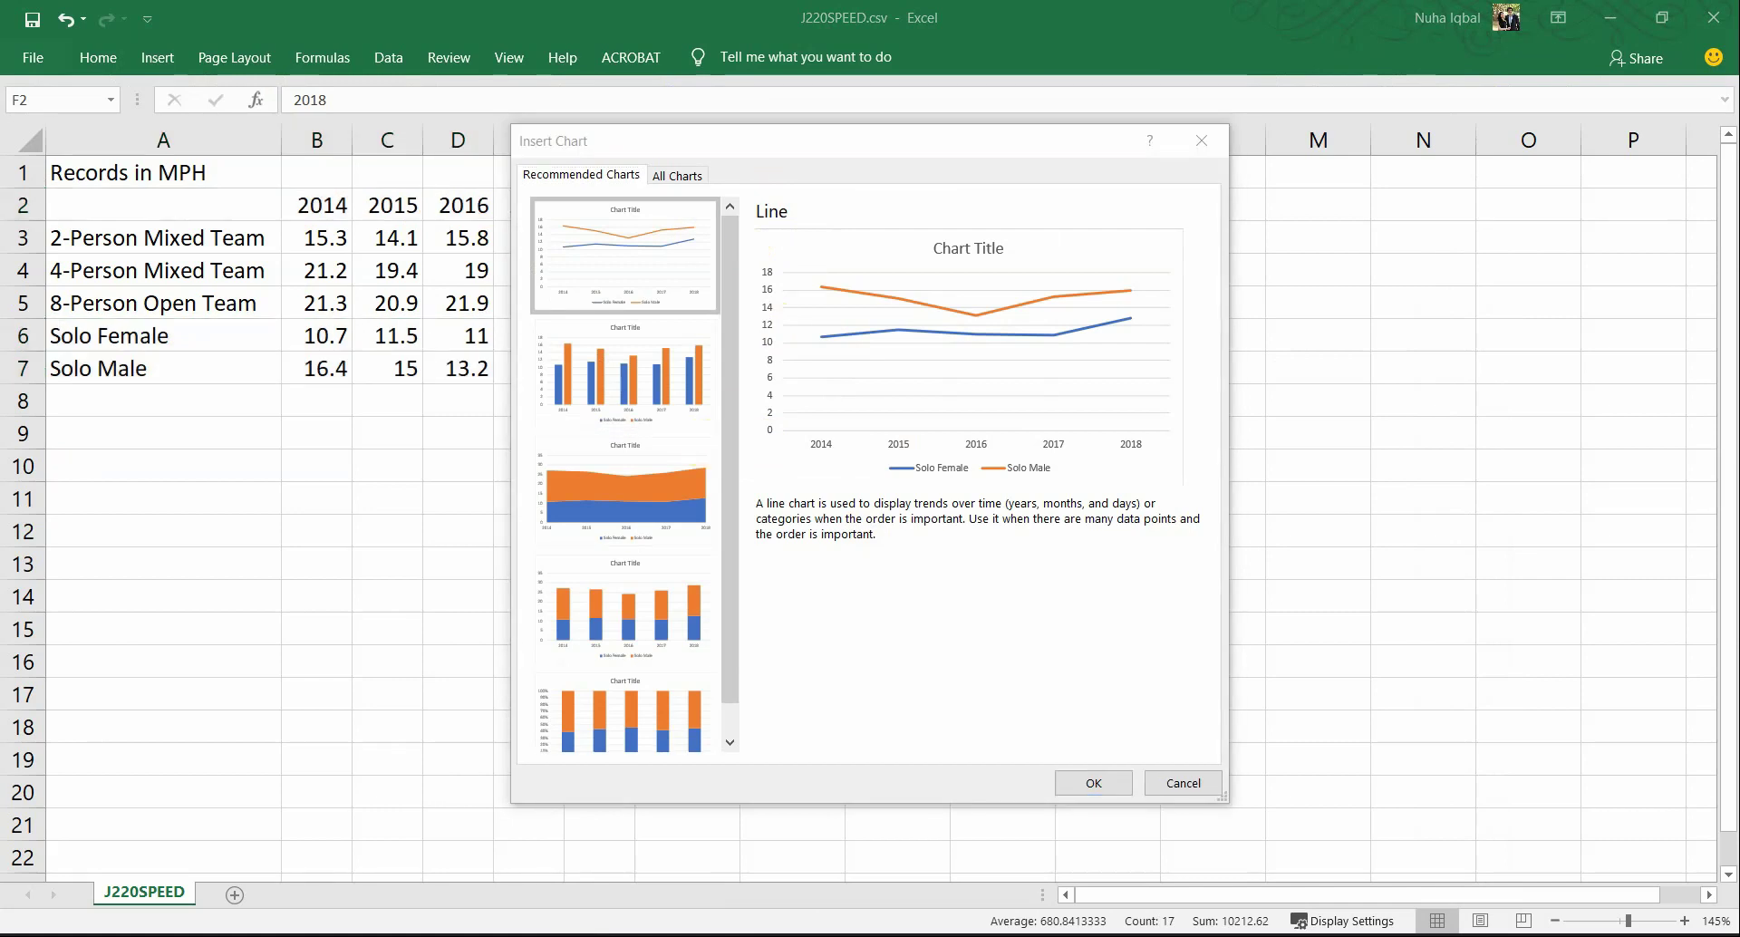
Step: Switch to the exam paper in Adobe Acrobat to check the chart type required by question 33, and return to Excel
key(alt+Tab)
click(990, 262)
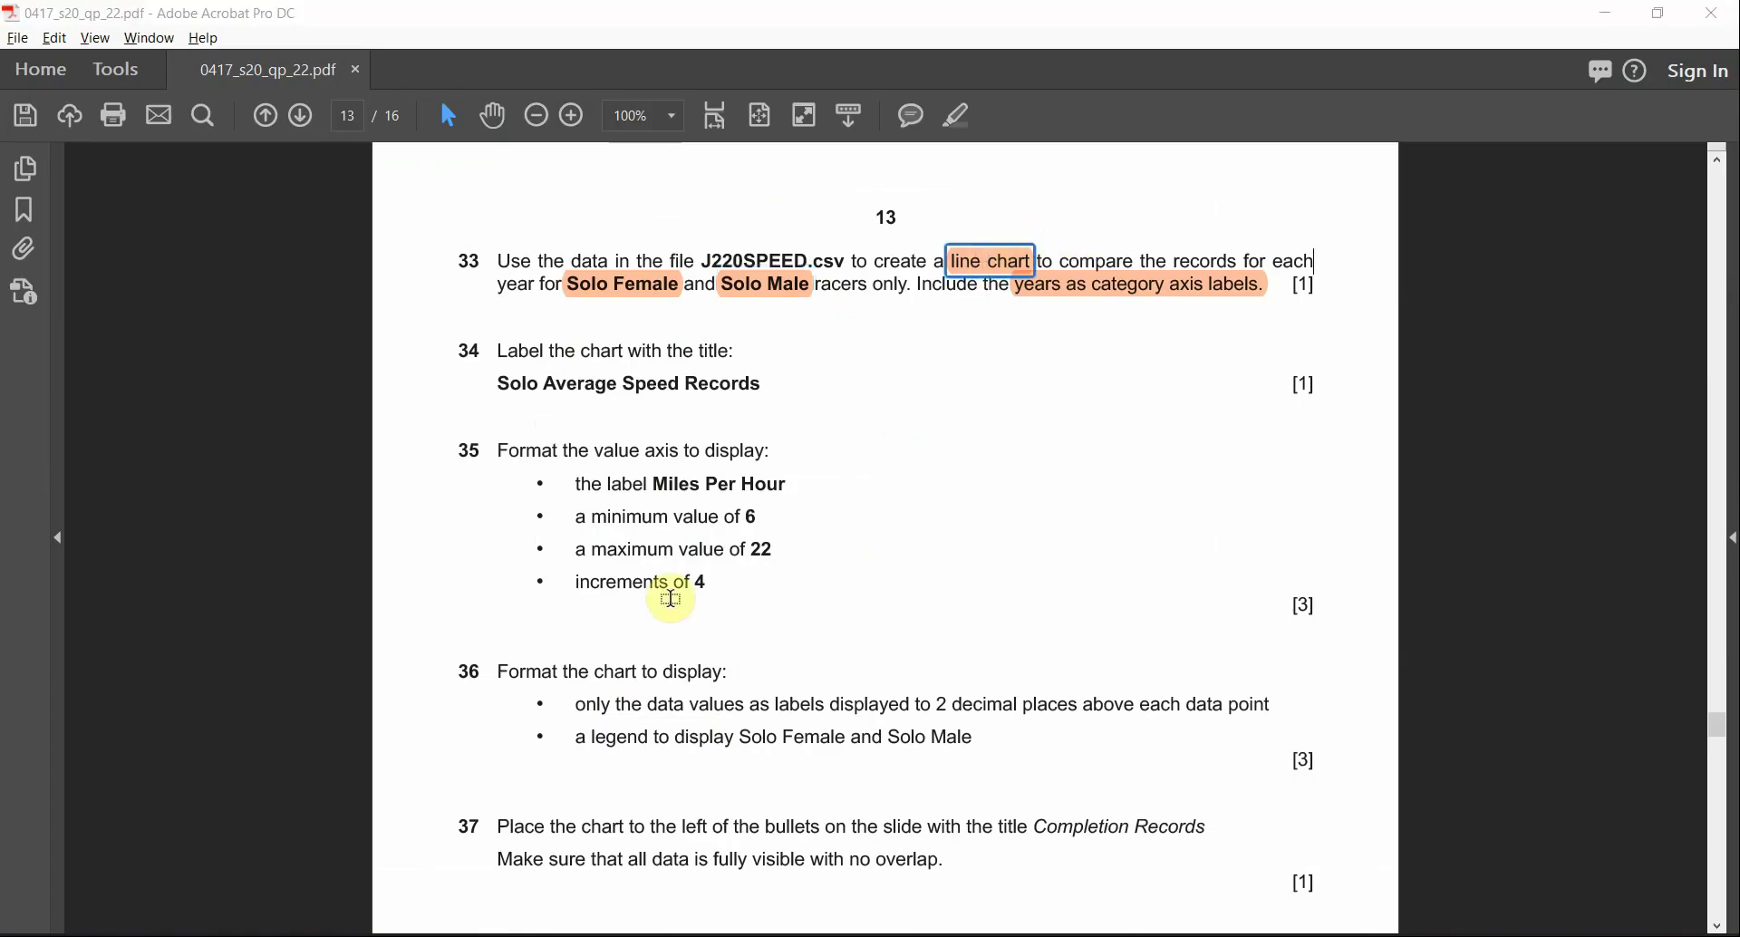
key(alt+Tab)
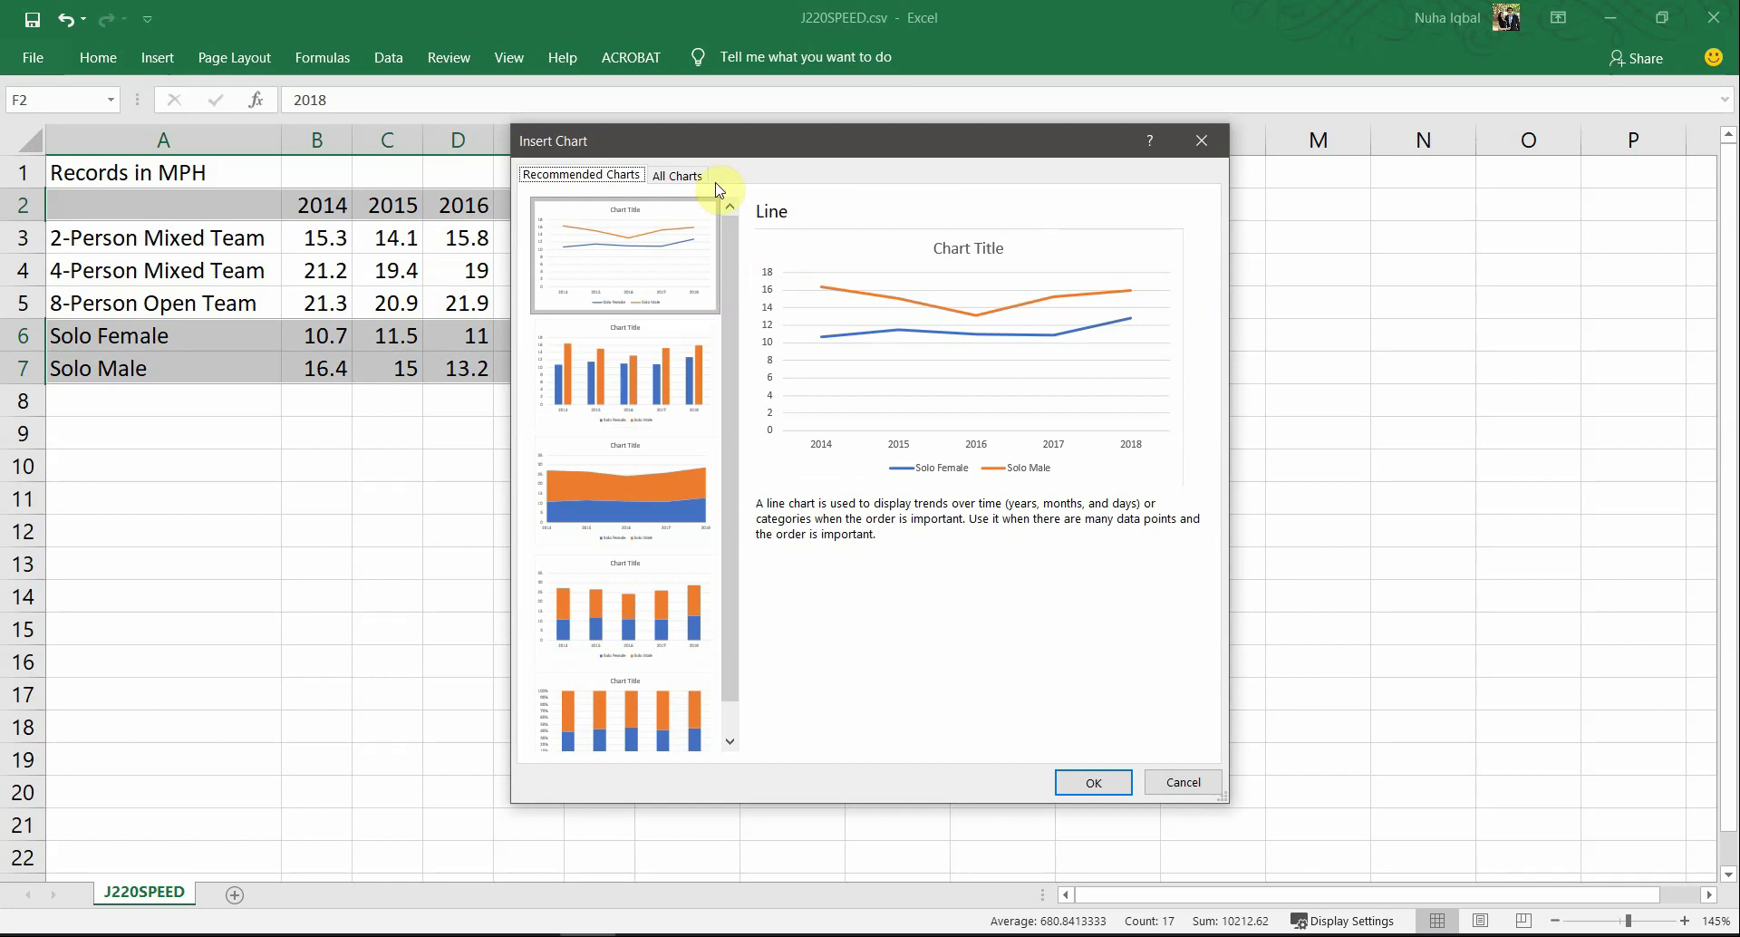
Step: Insert a line chart with the years along the category axis and Solo Female and Solo Male as series, and move it clear of the data
click(671, 175)
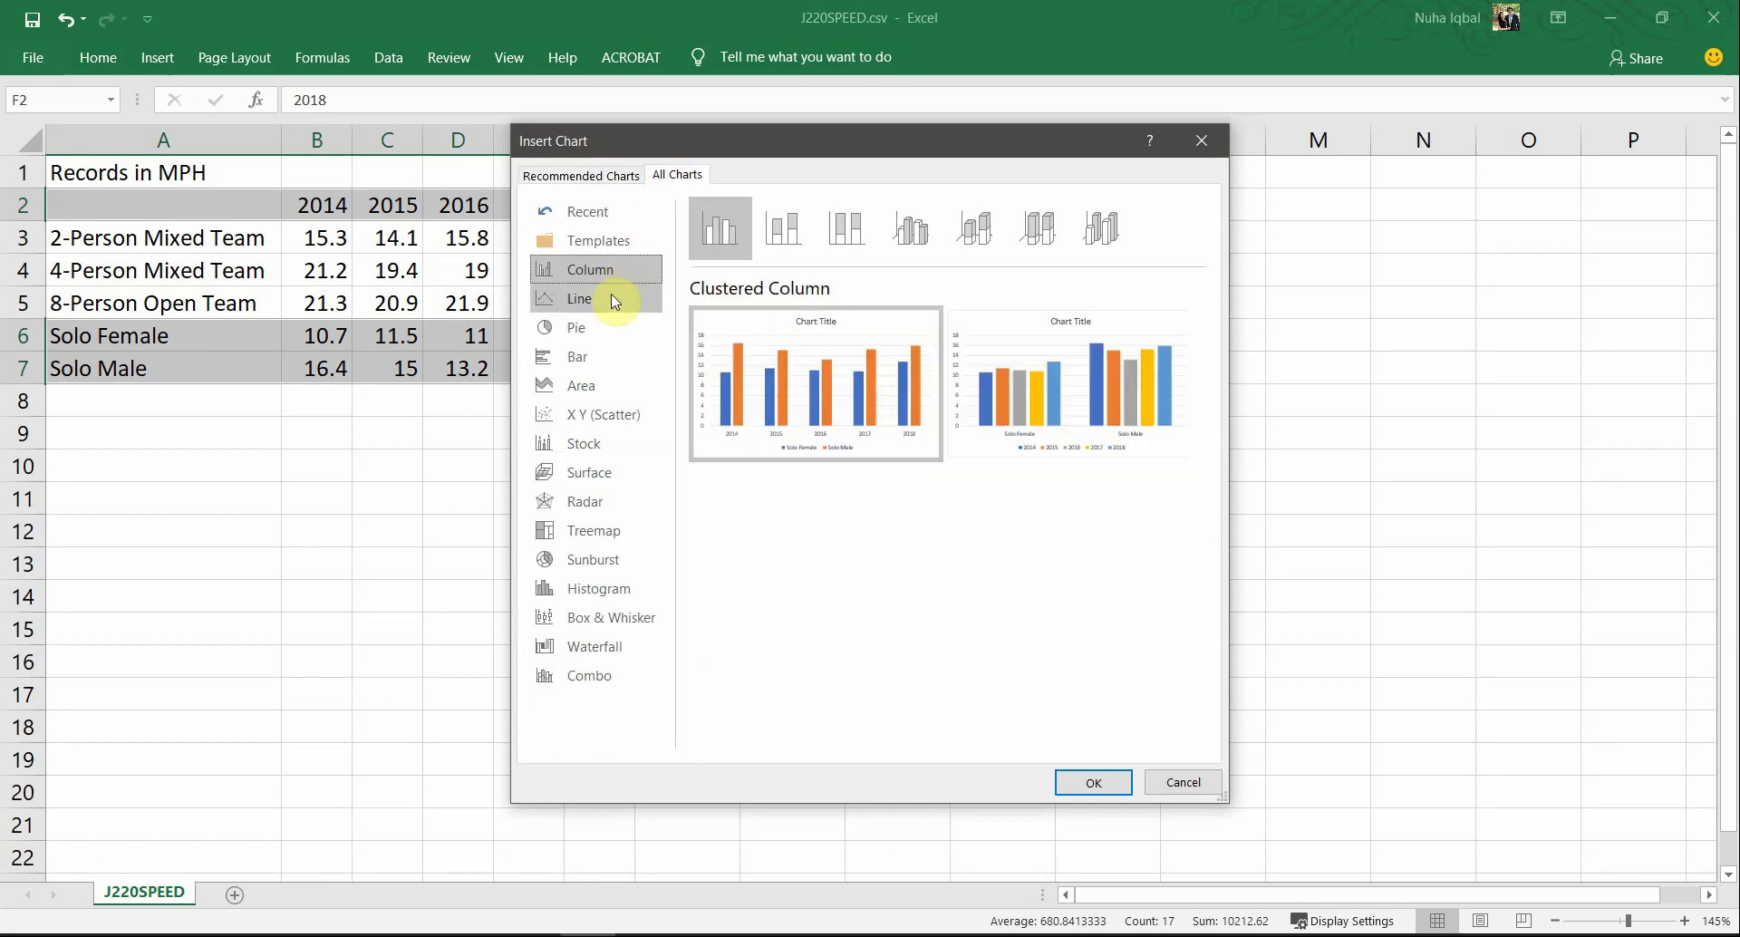
click(578, 304)
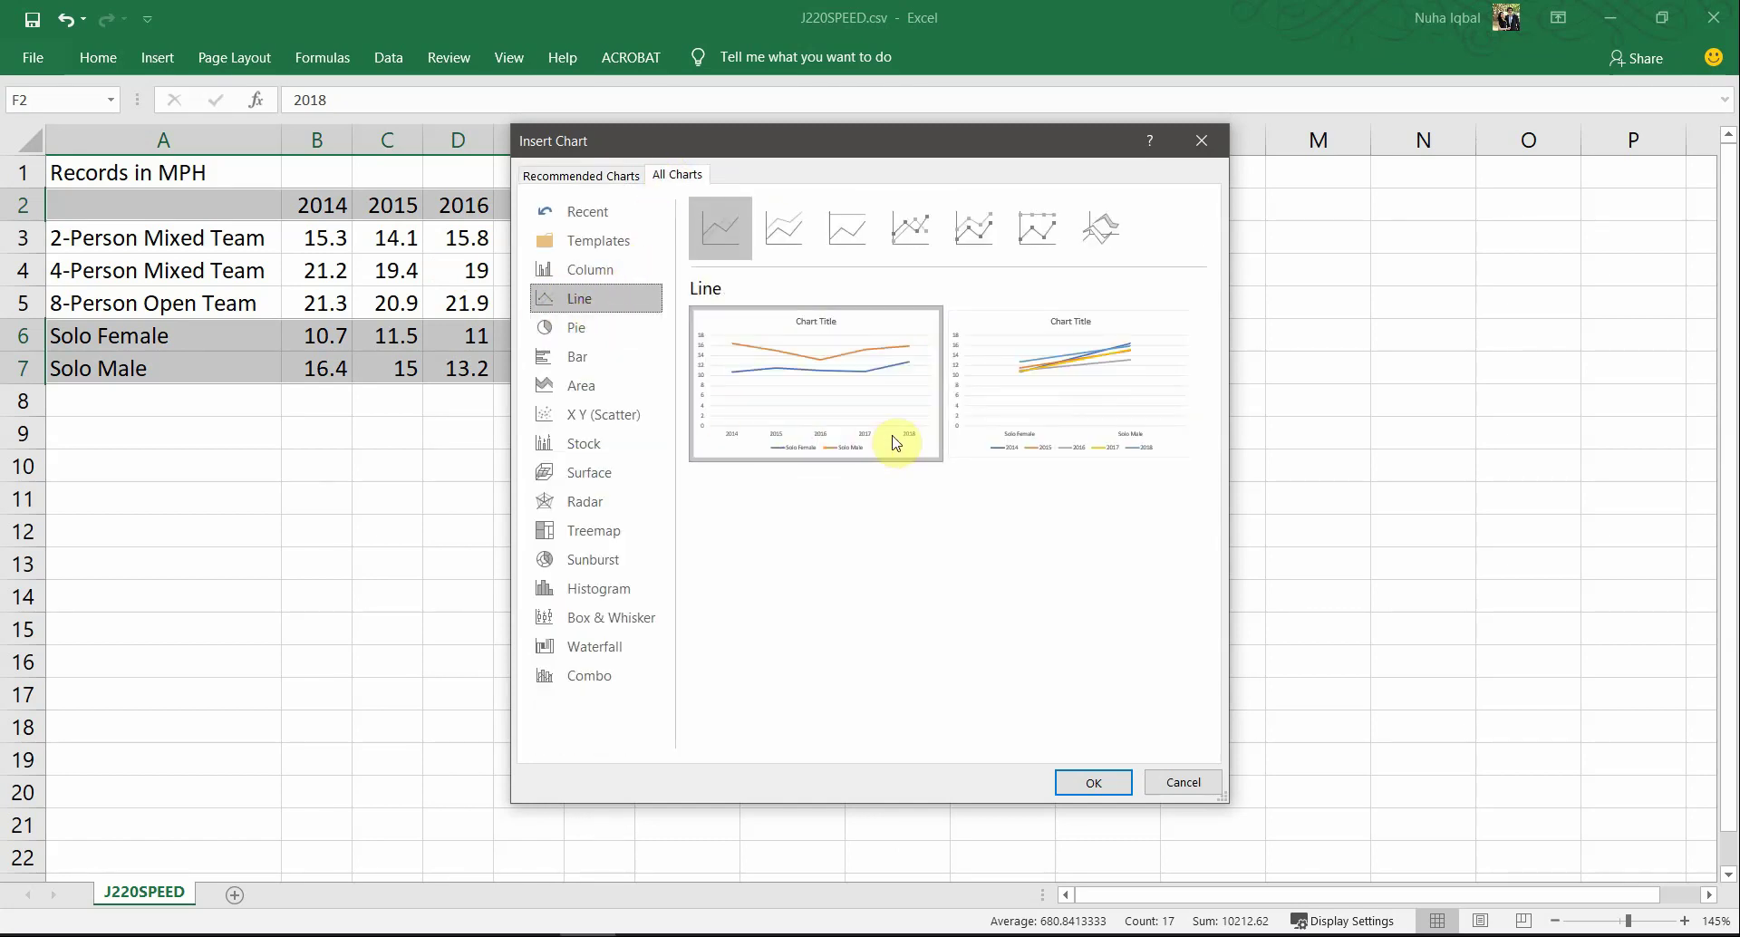
mouse_move(875, 431)
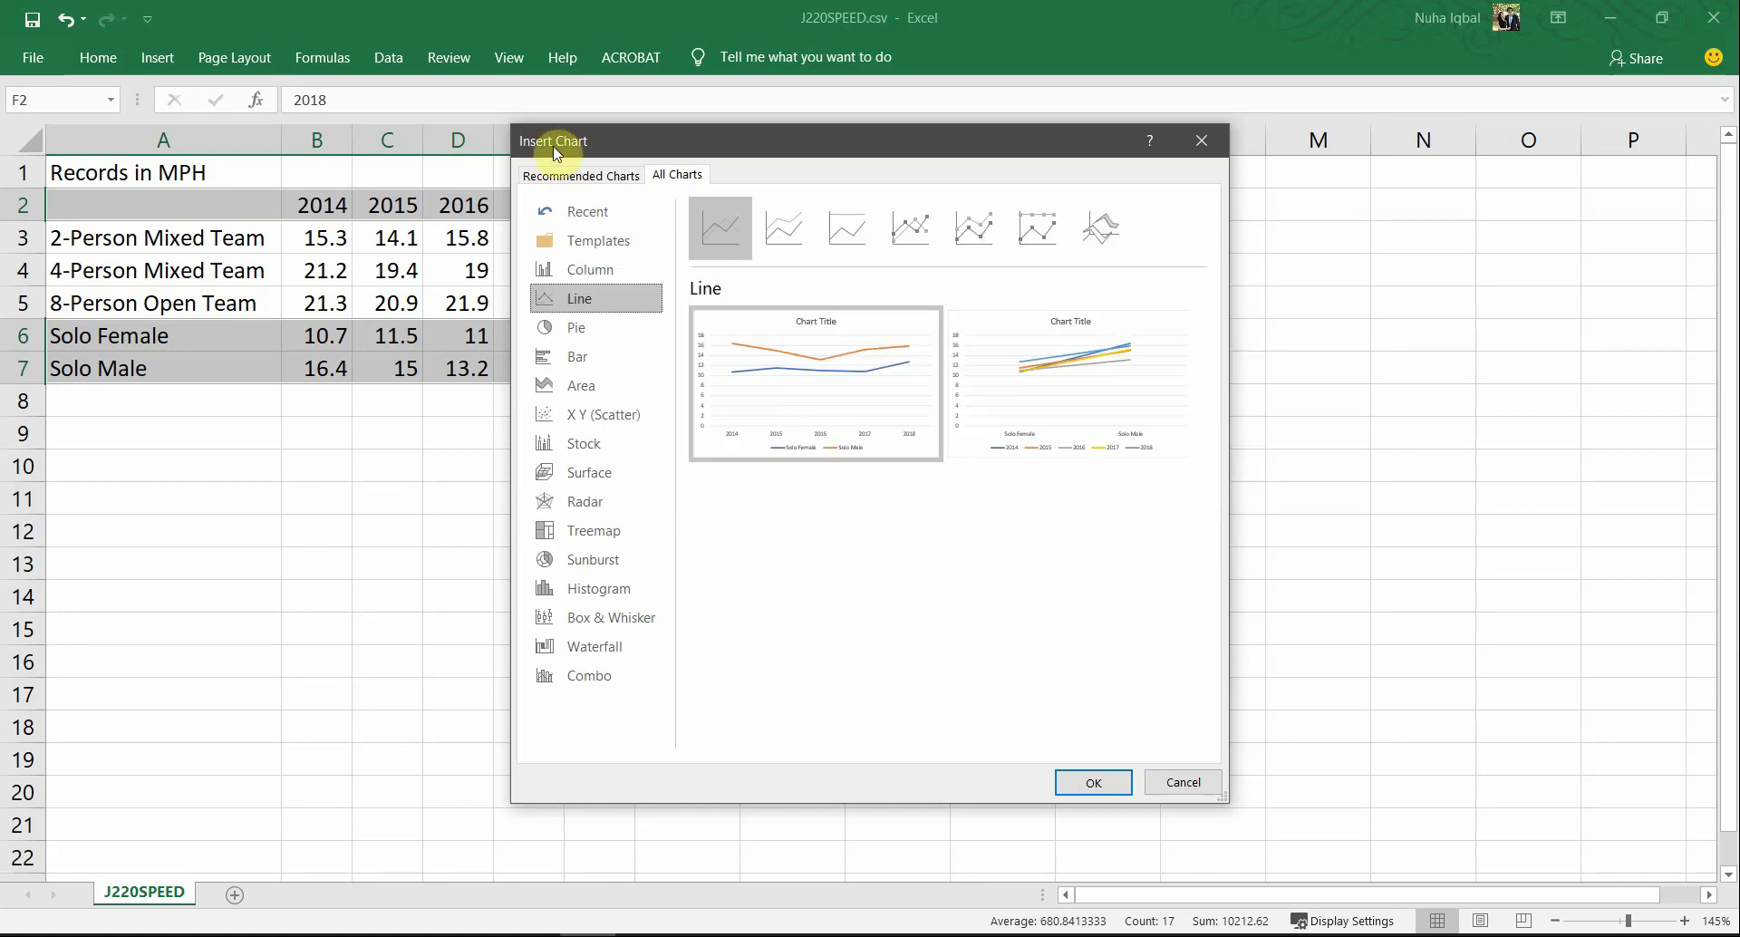
click(581, 175)
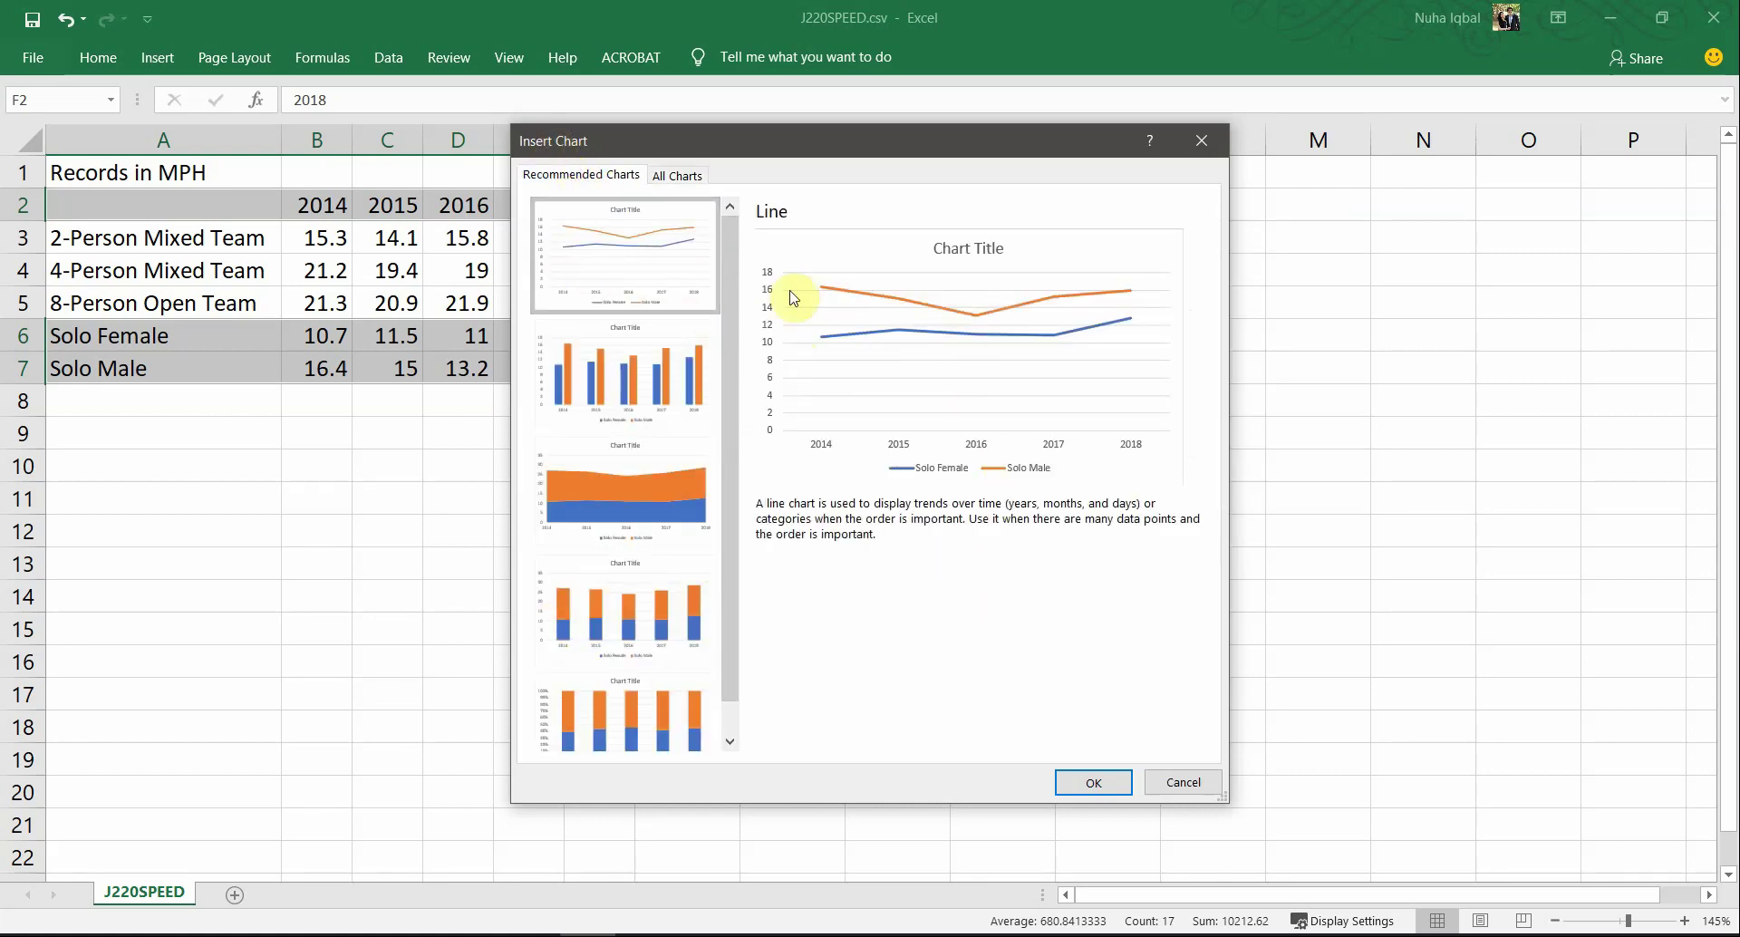
click(1098, 784)
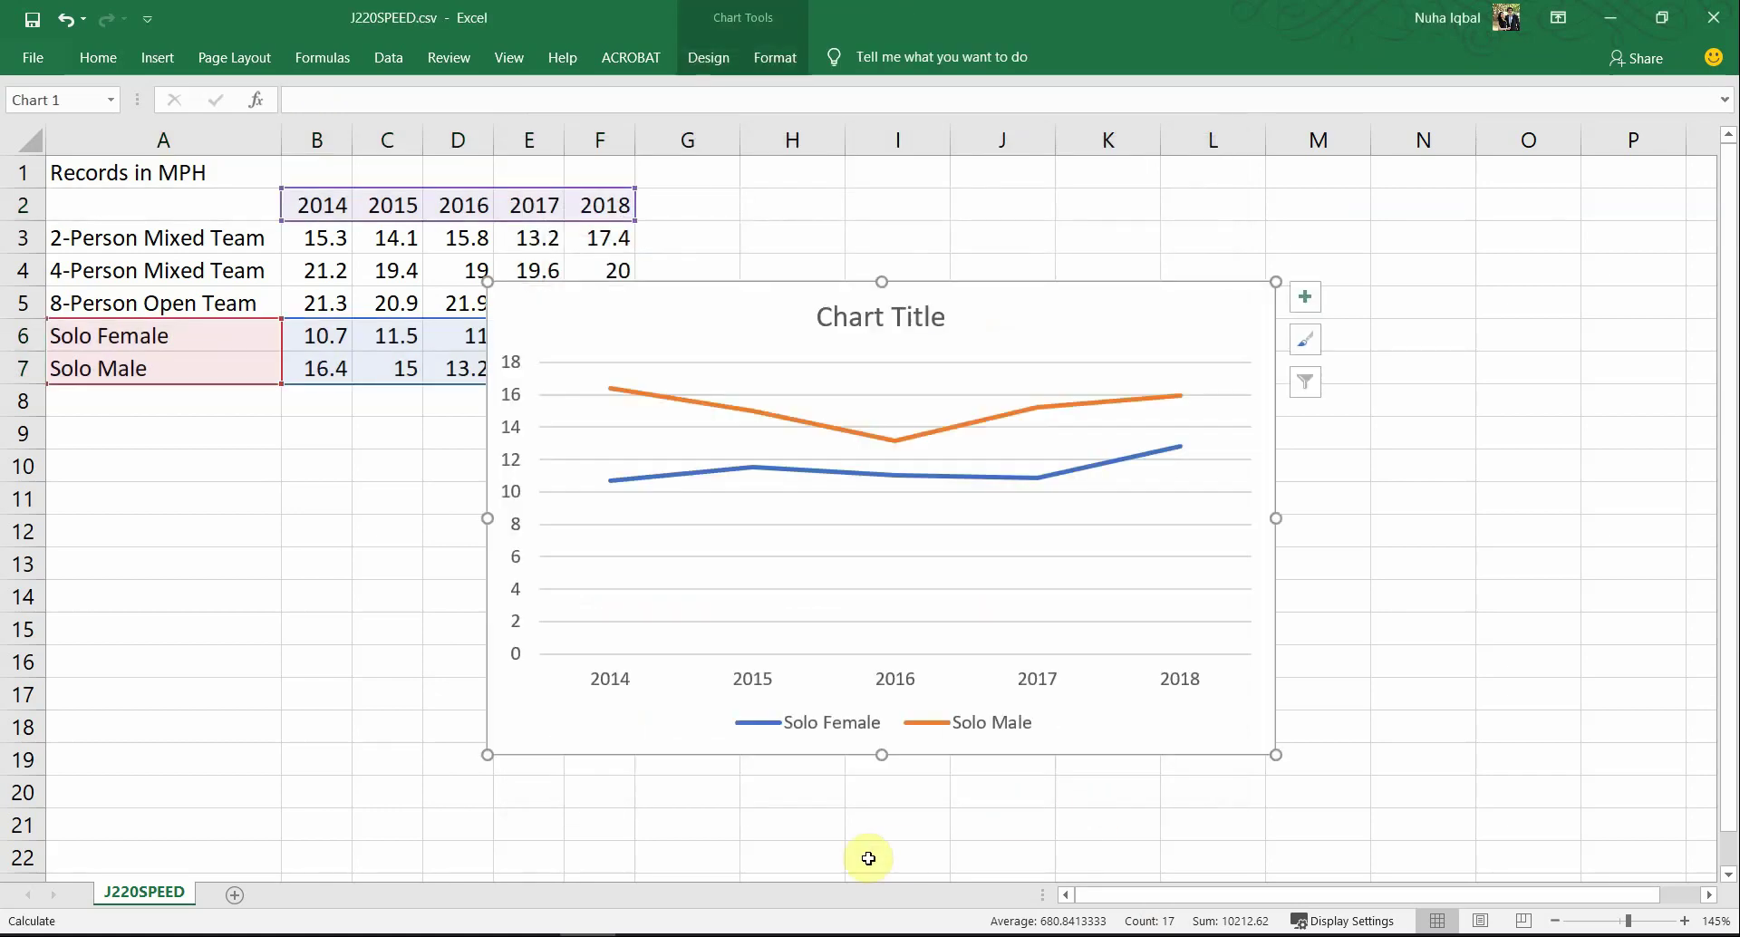
mouse_move(1095, 319)
mouse_down()
mouse_move(1149, 358)
mouse_move(1318, 353)
mouse_up()
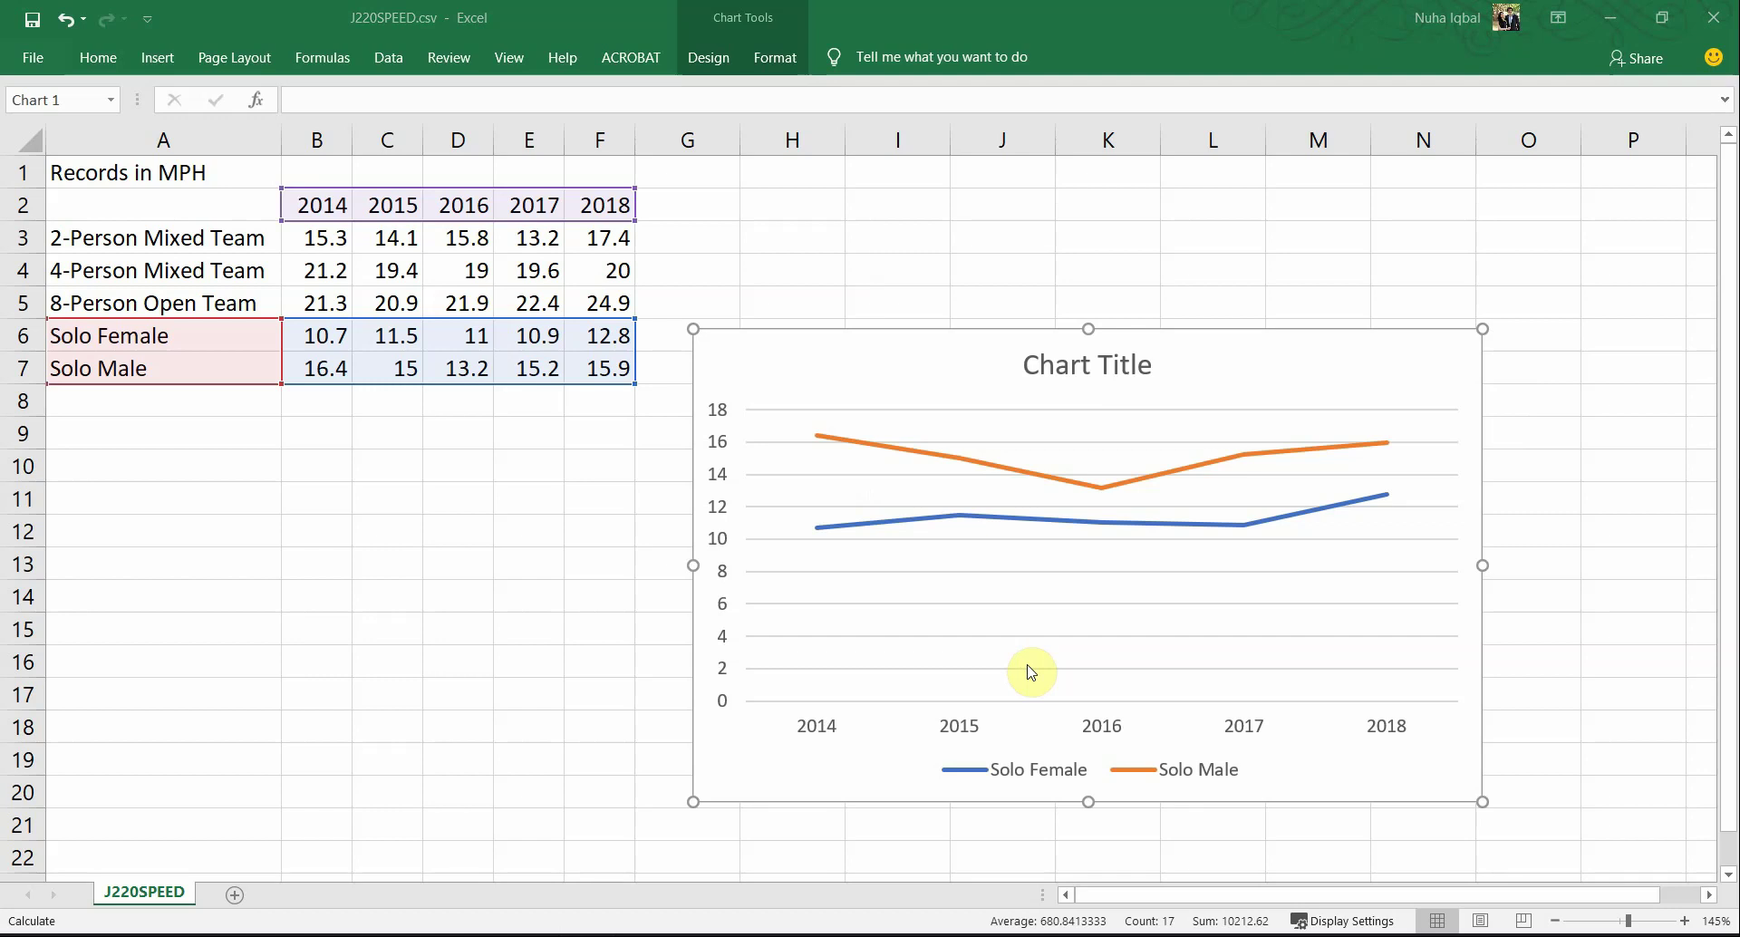
Step: Switch to the exam paper in Adobe Acrobat, copy question 34's title "Solo Average Speed Records", and return to Excel
key(alt+Tab)
key(alt+Tab)
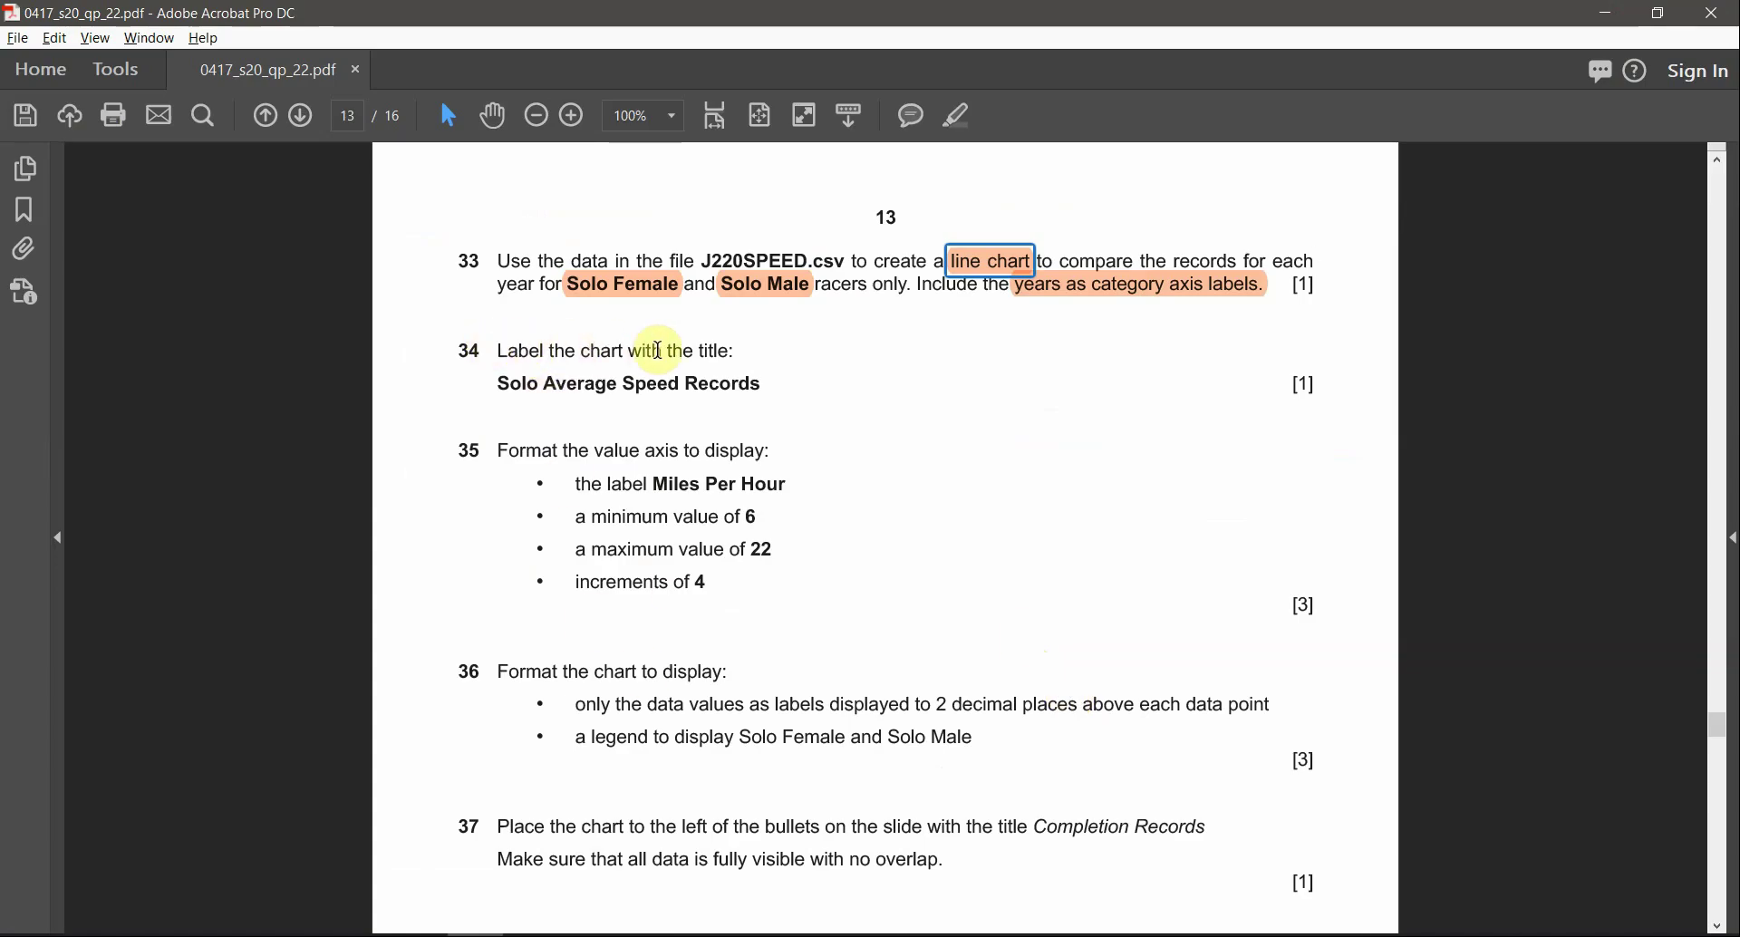
drag(776, 388, 498, 384)
key(ctrl+c)
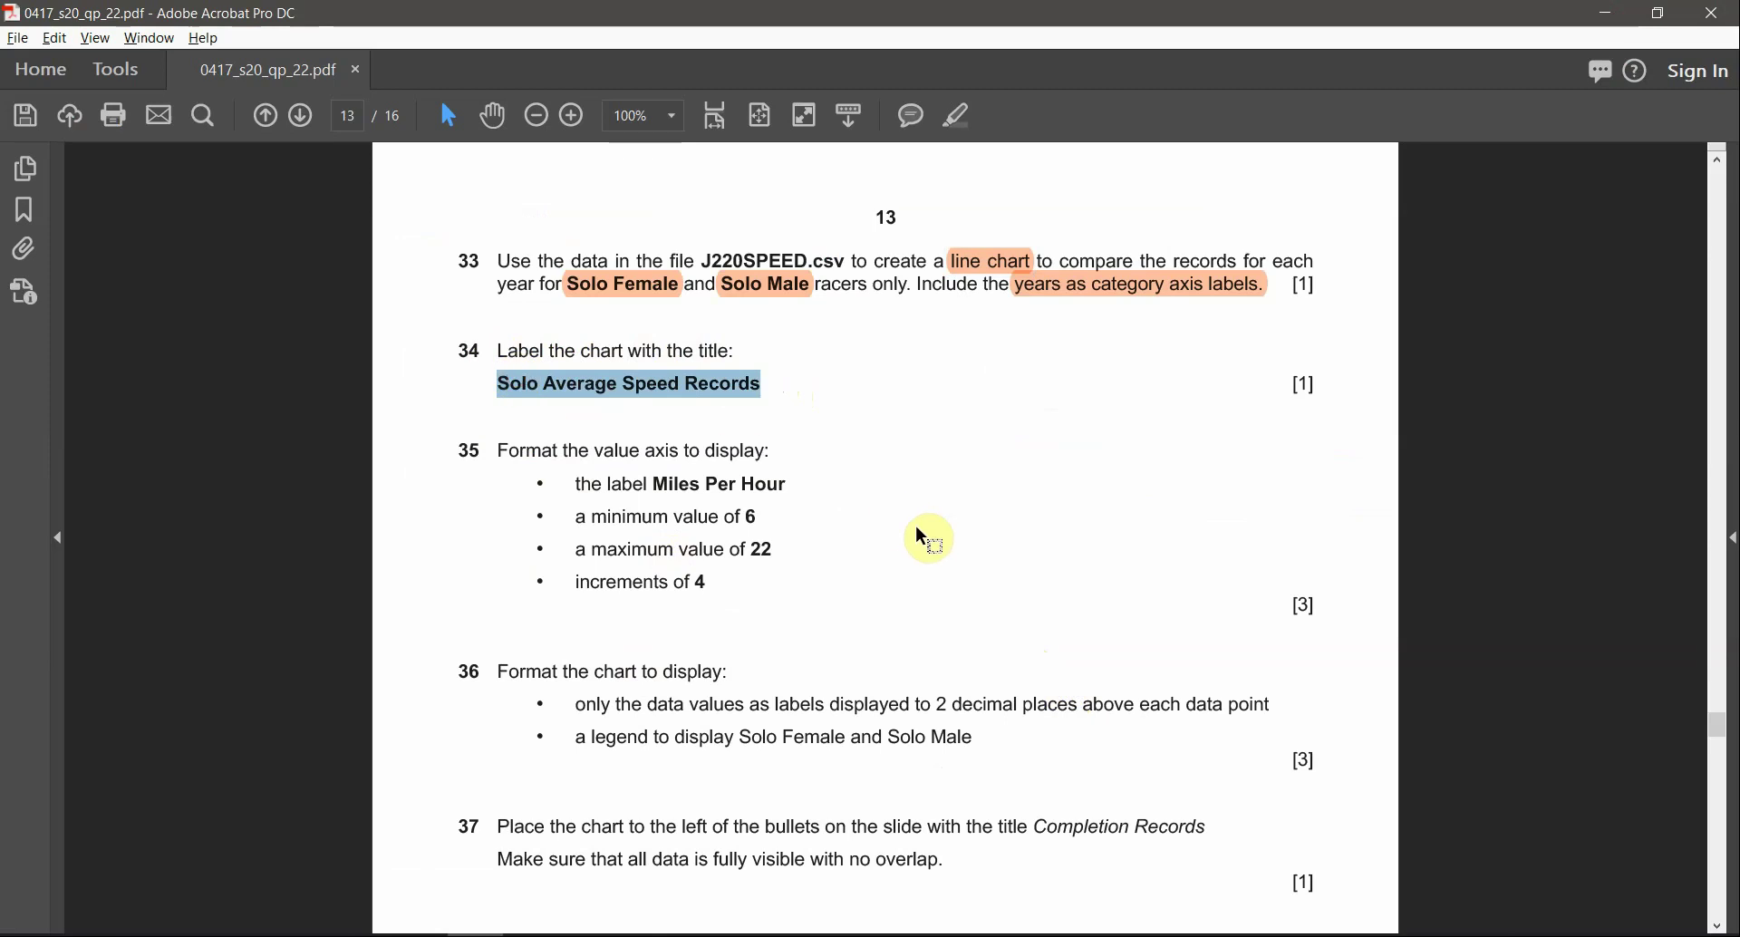
key(alt+Tab)
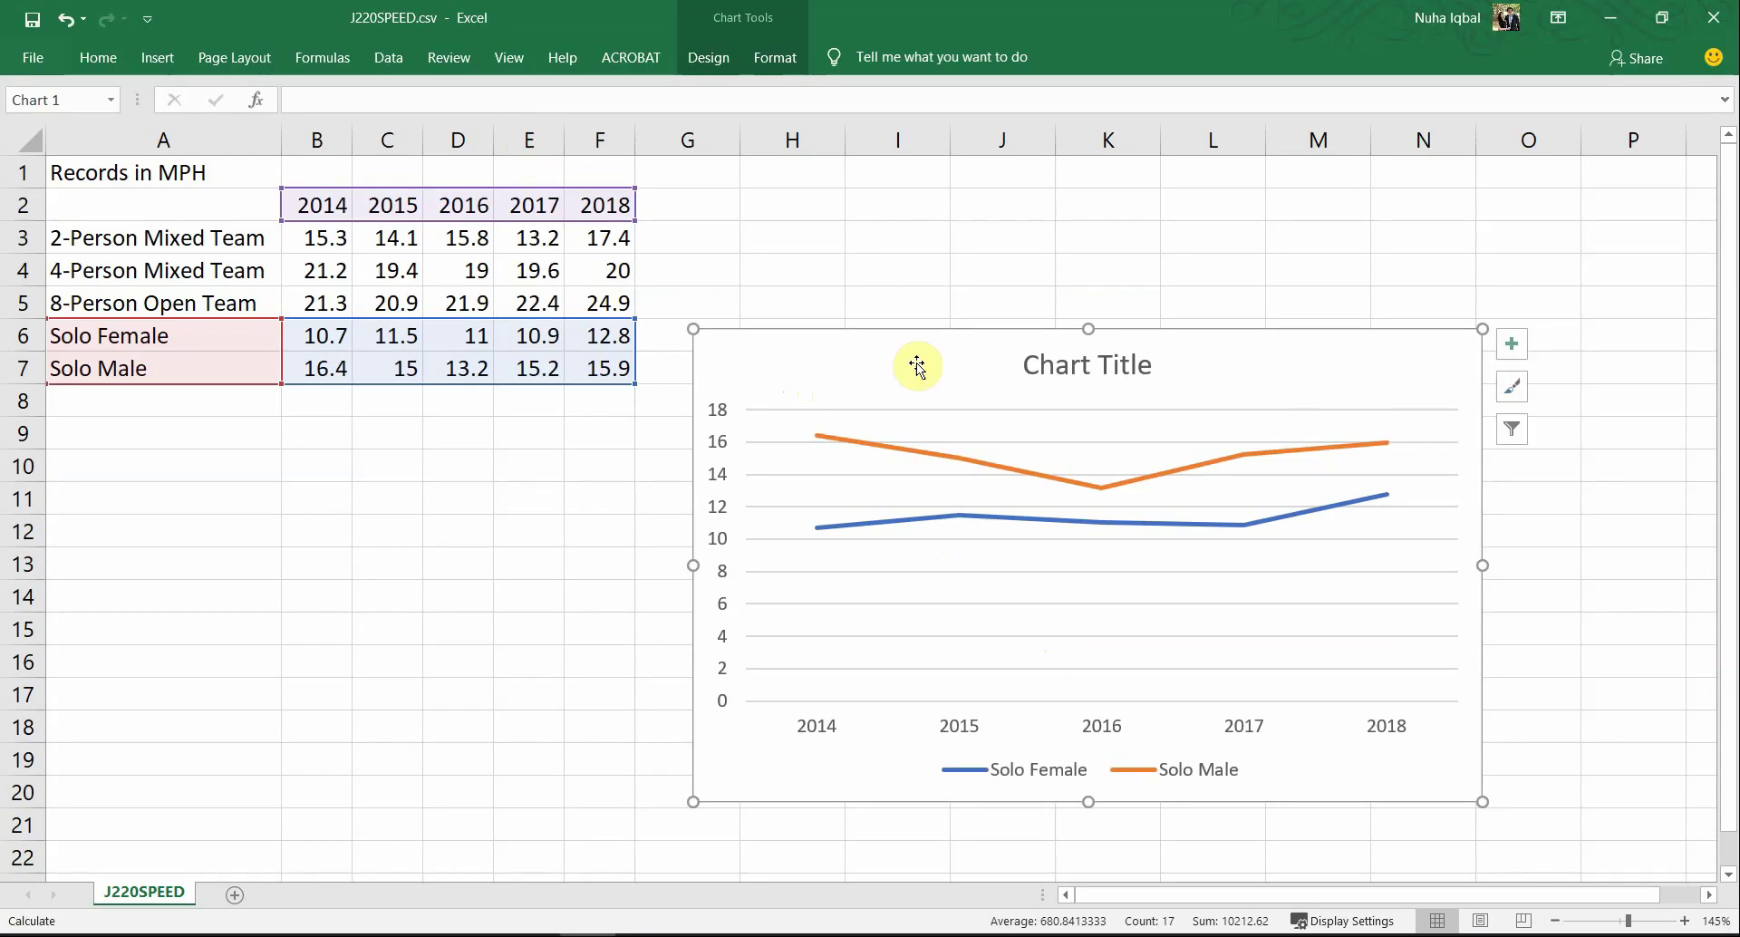
Step: Replace the placeholder chart title with the copied text "Solo Average Speed Records" and close the title formatting options
click(1076, 362)
double_click(1078, 362)
drag(1024, 364, 1121, 377)
key(ctrl+v)
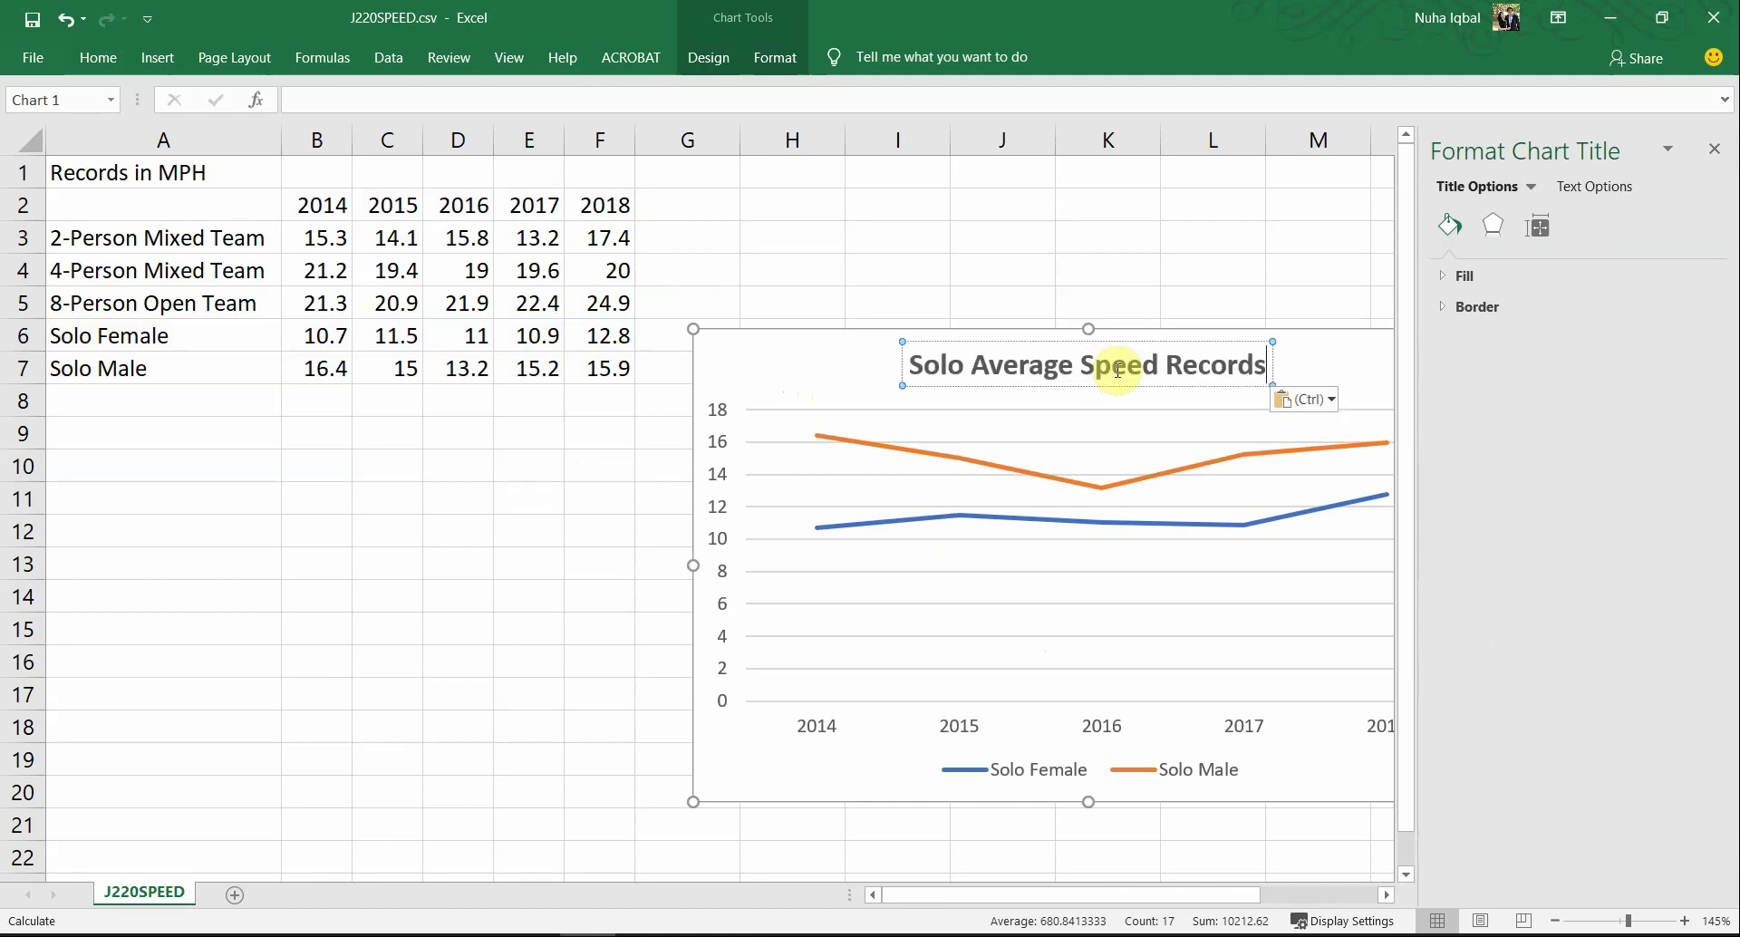
click(1192, 238)
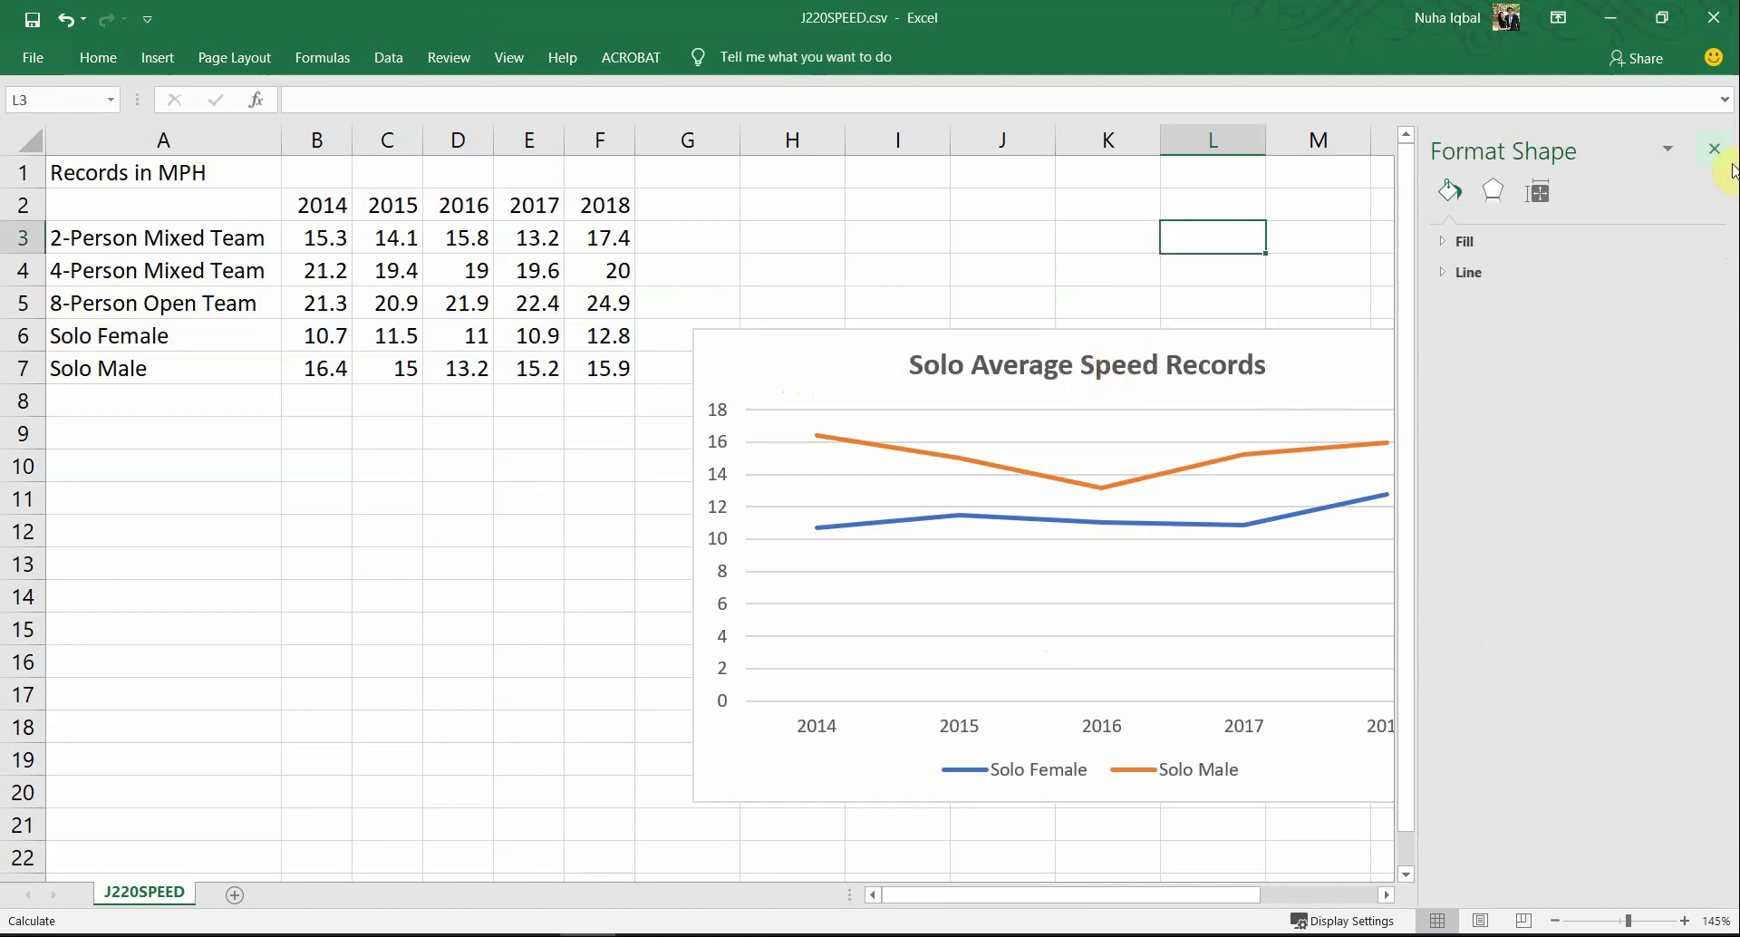
click(1715, 150)
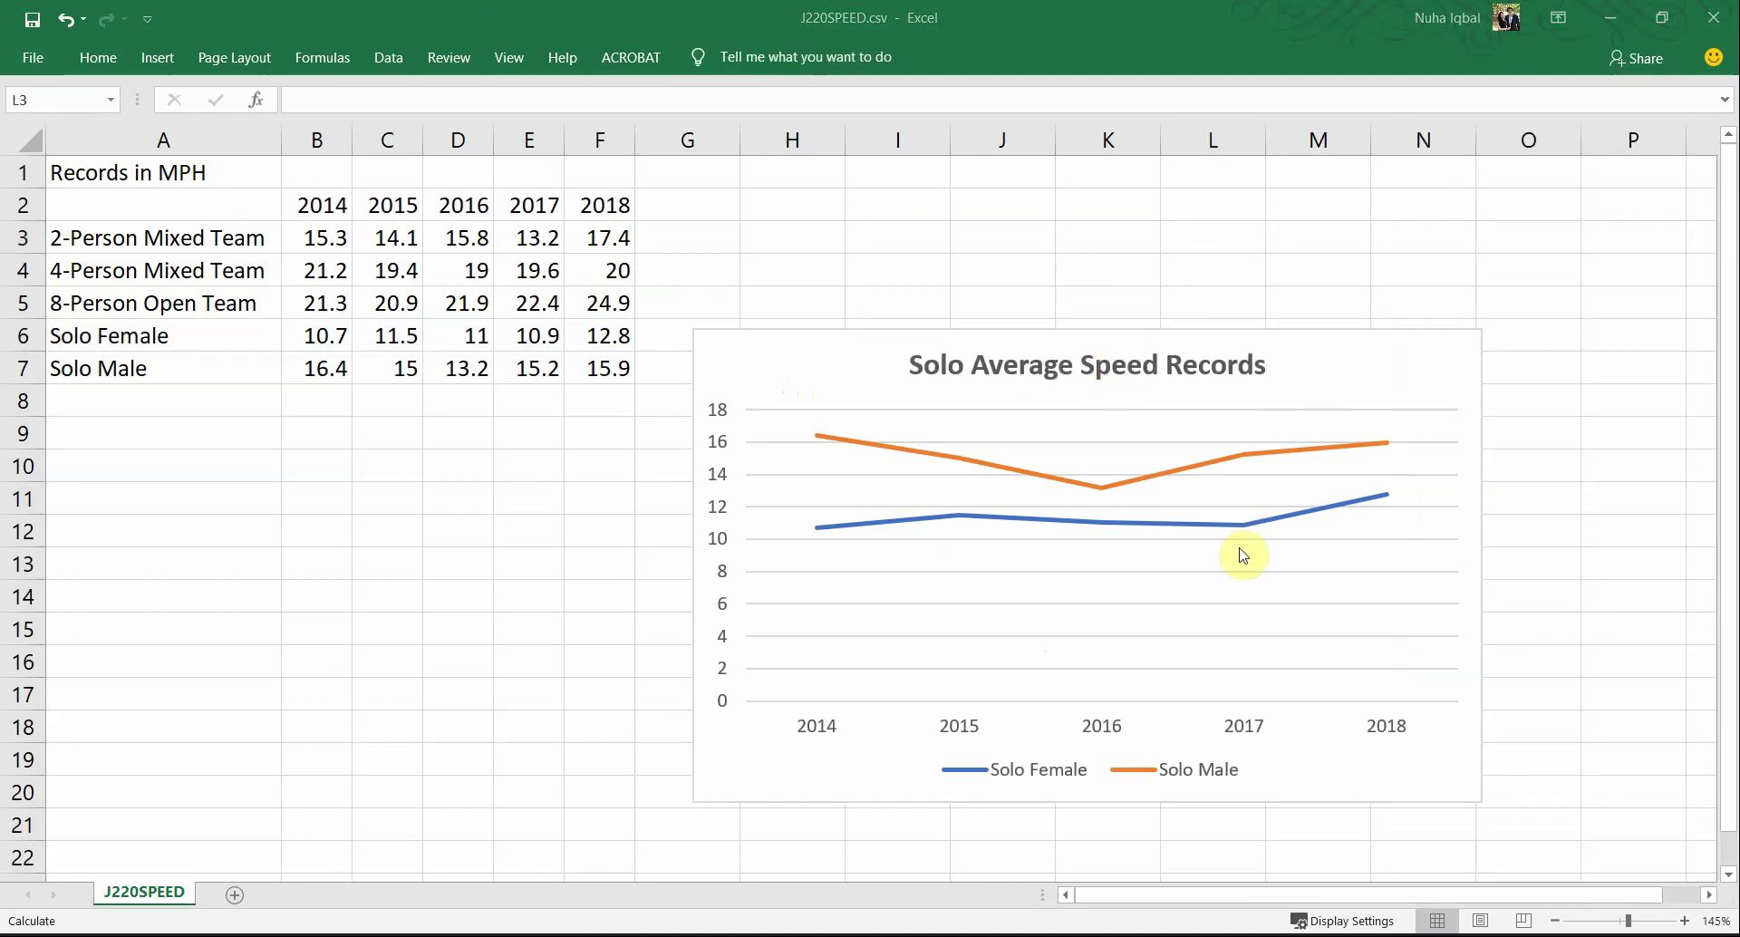
Step: Switch to the exam paper in Adobe Acrobat, highlight question 34's chart title, and return to Excel
key(alt+Tab)
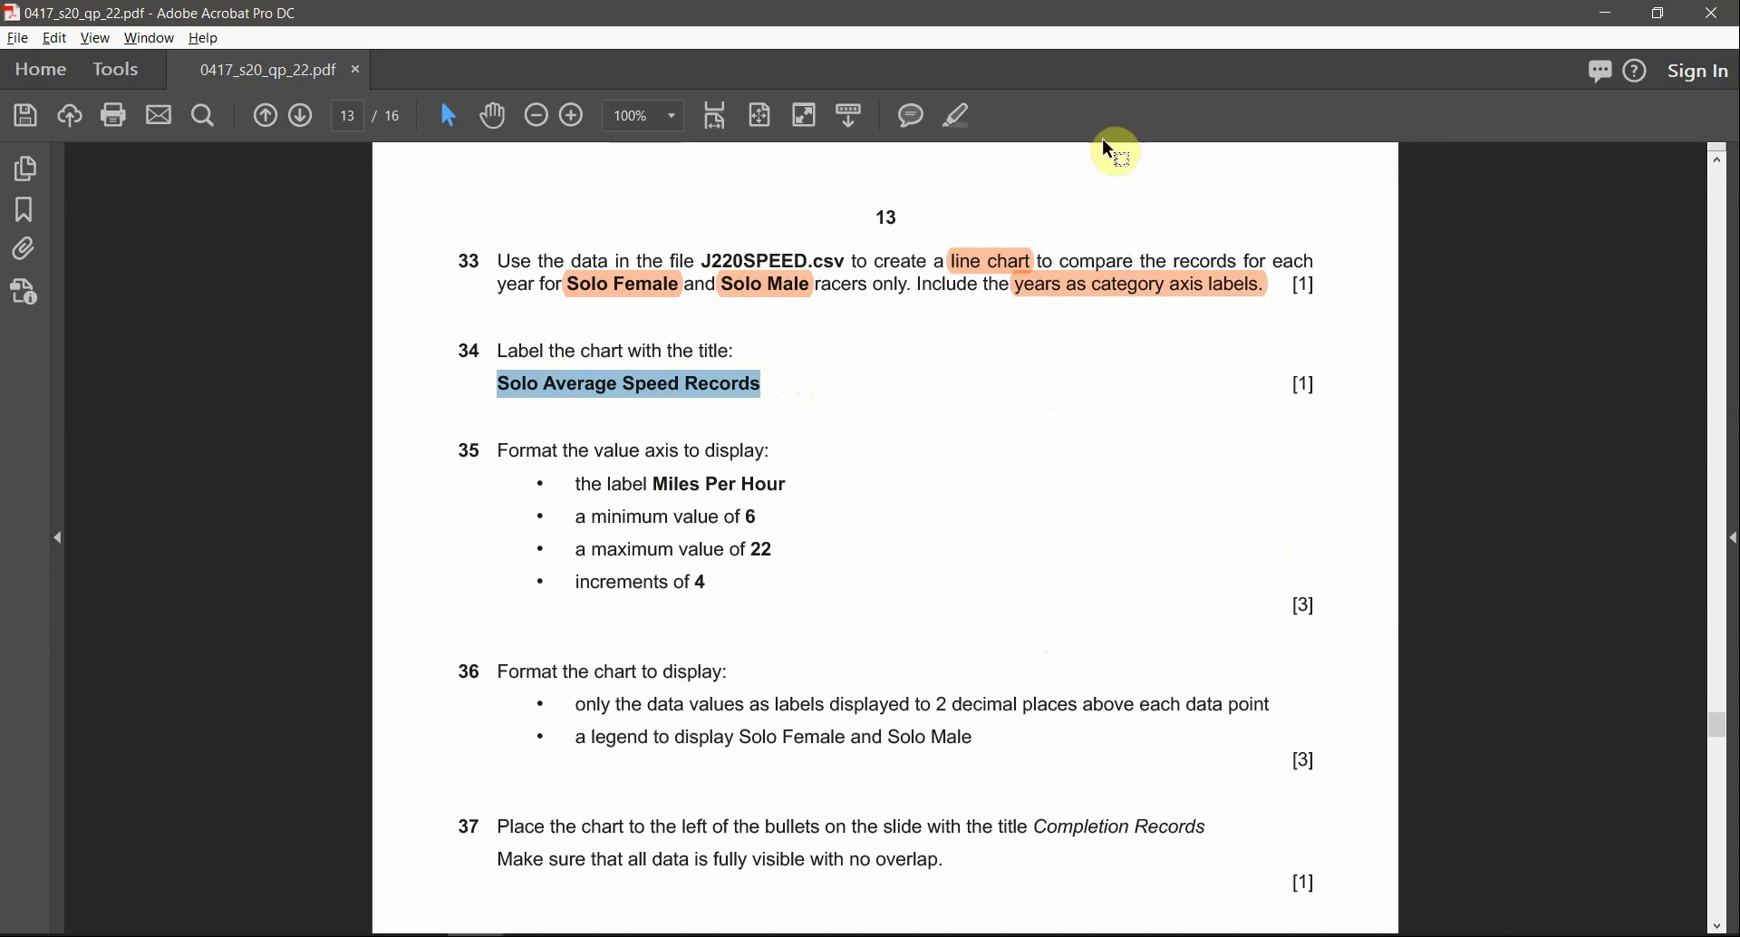
click(959, 116)
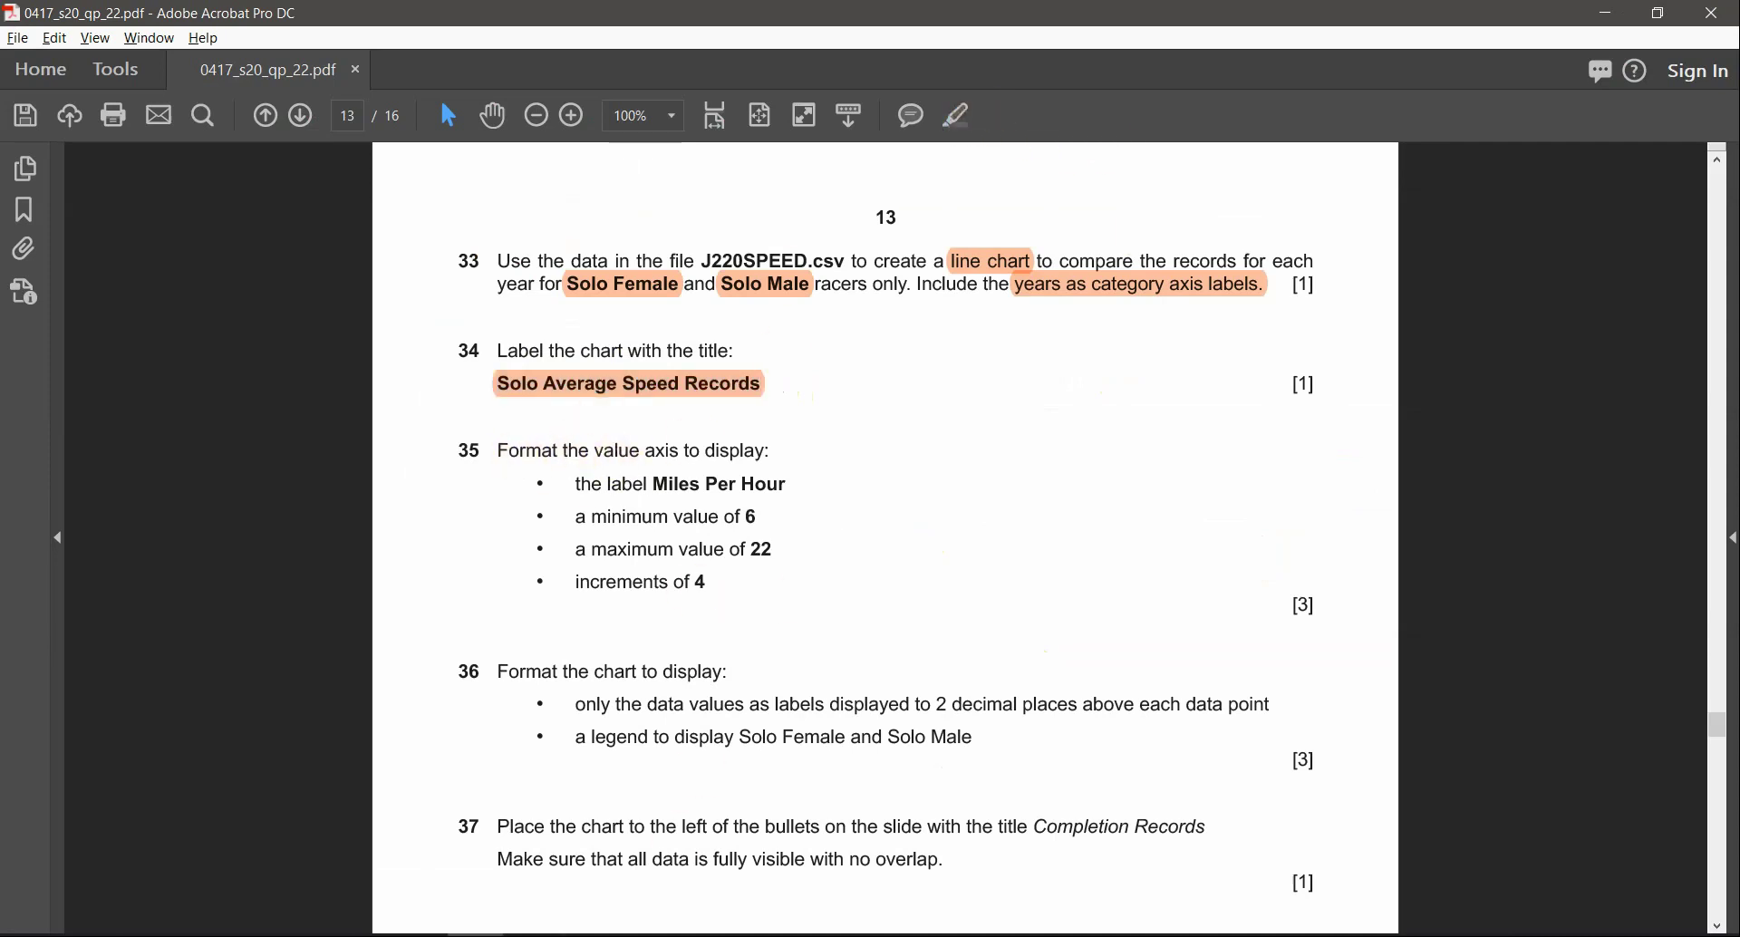
key(alt+Tab)
Step: Select the chart's category axis and its value axis in turn, and highlight "value axis" in question 35 of the exam paper in Adobe Acrobat
click(962, 726)
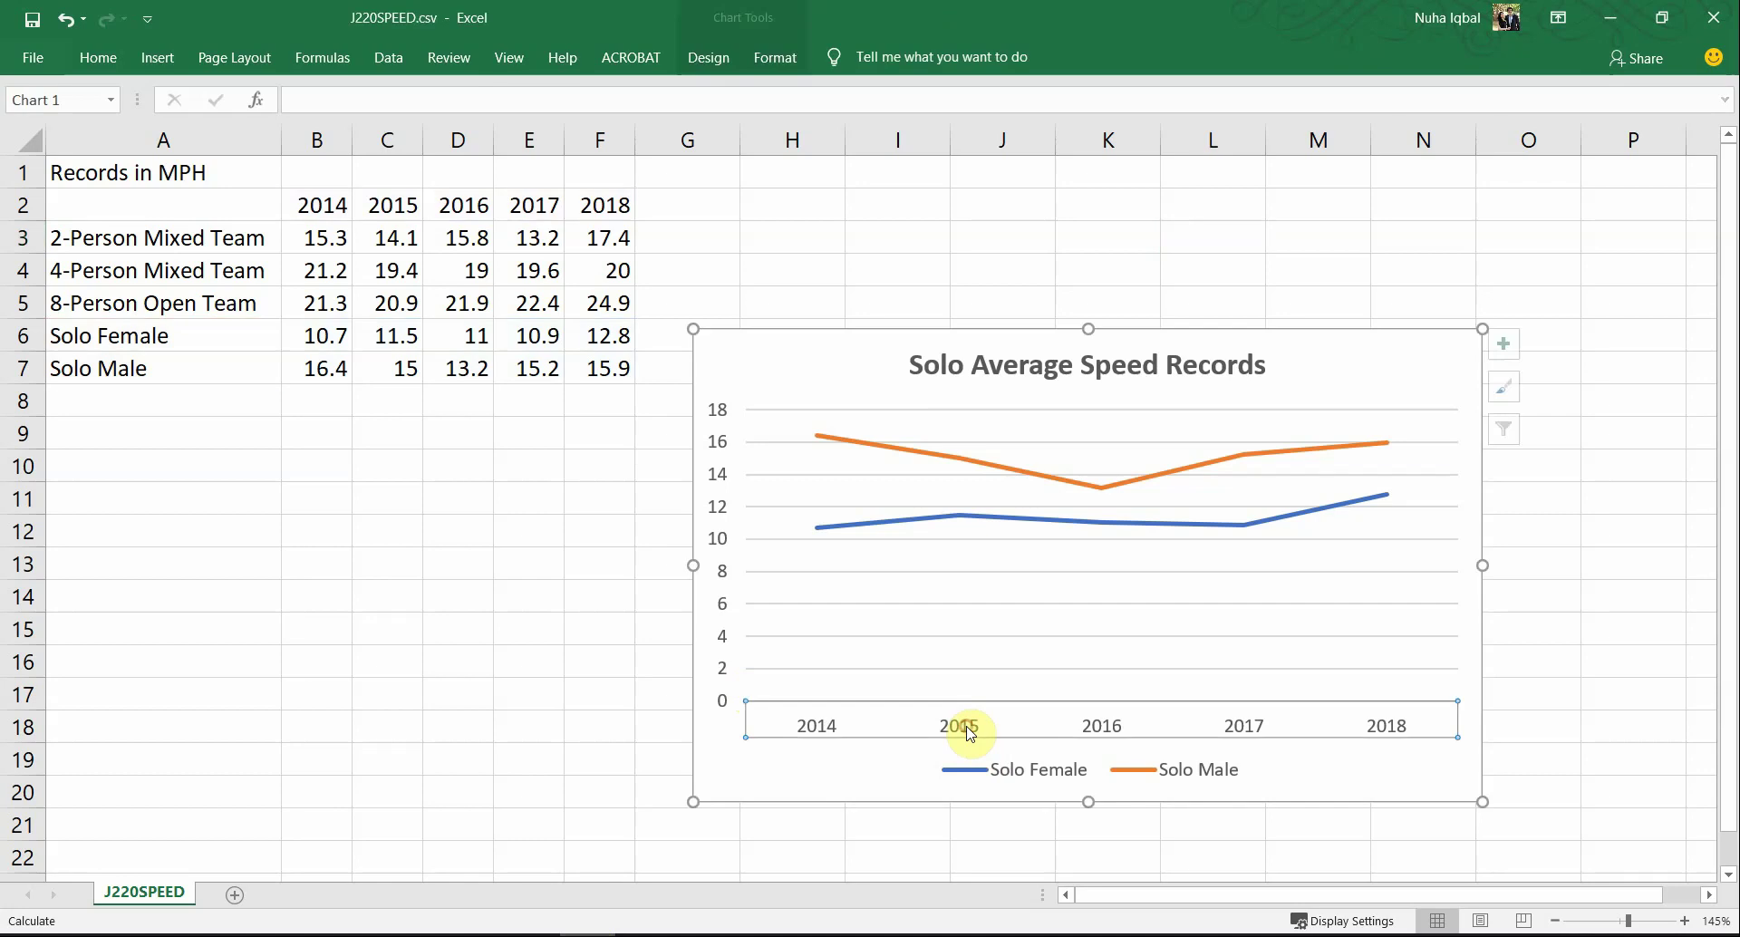
click(722, 647)
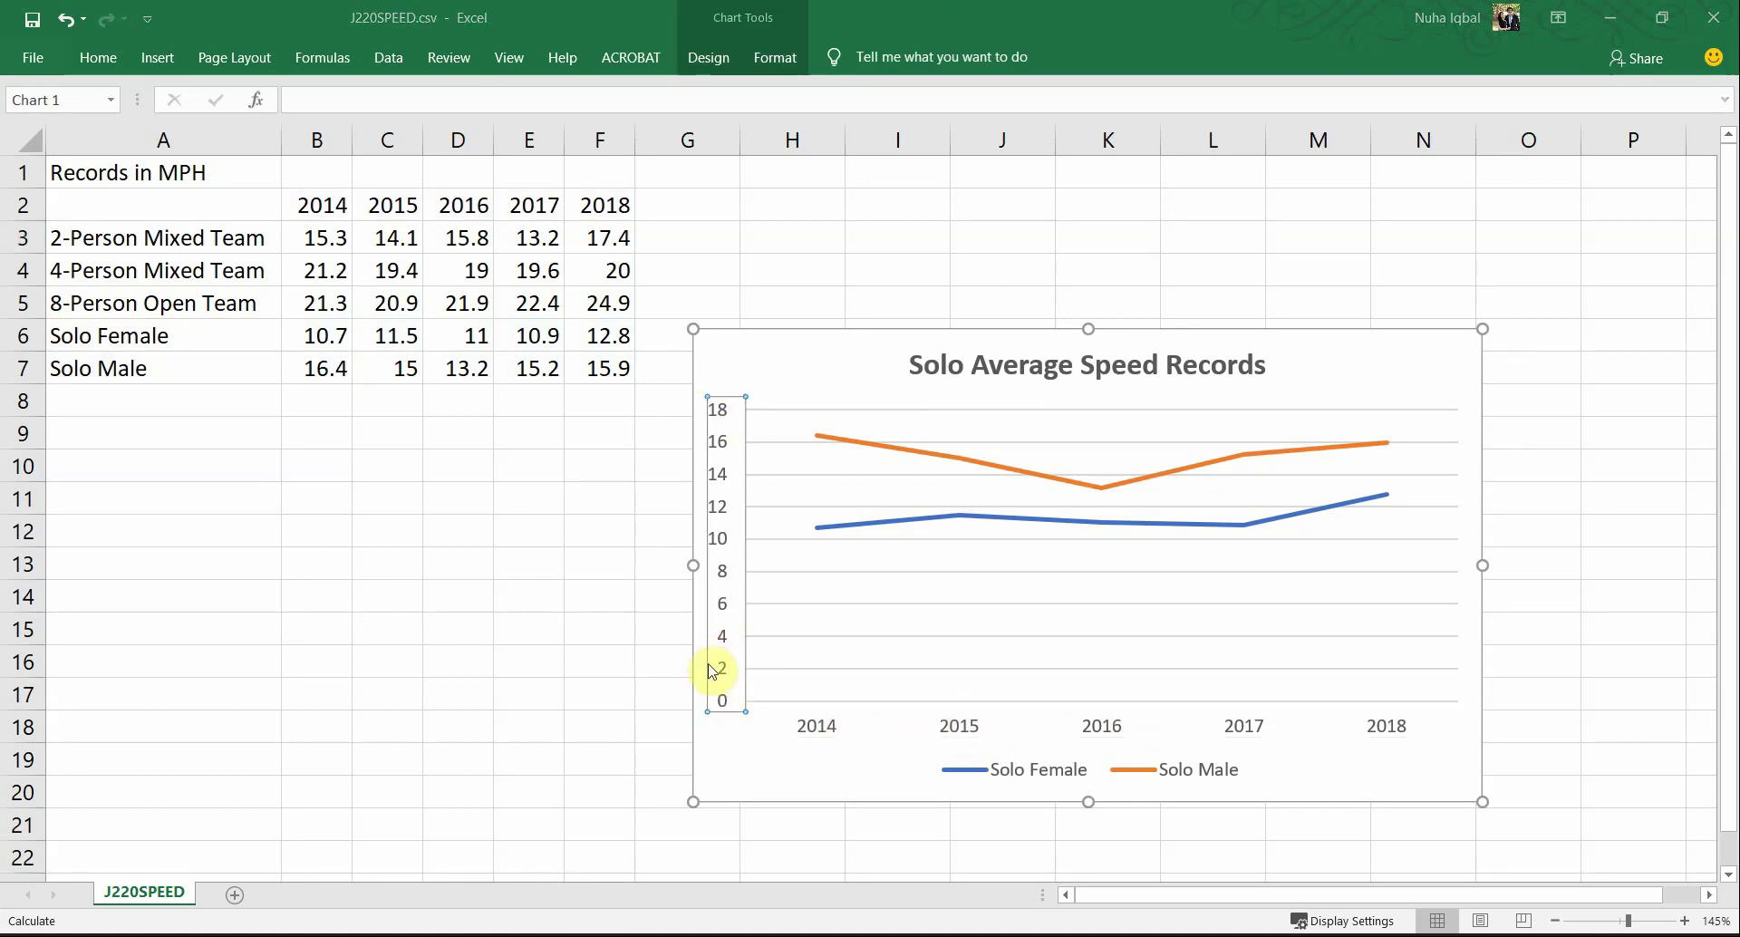
key(alt+Tab)
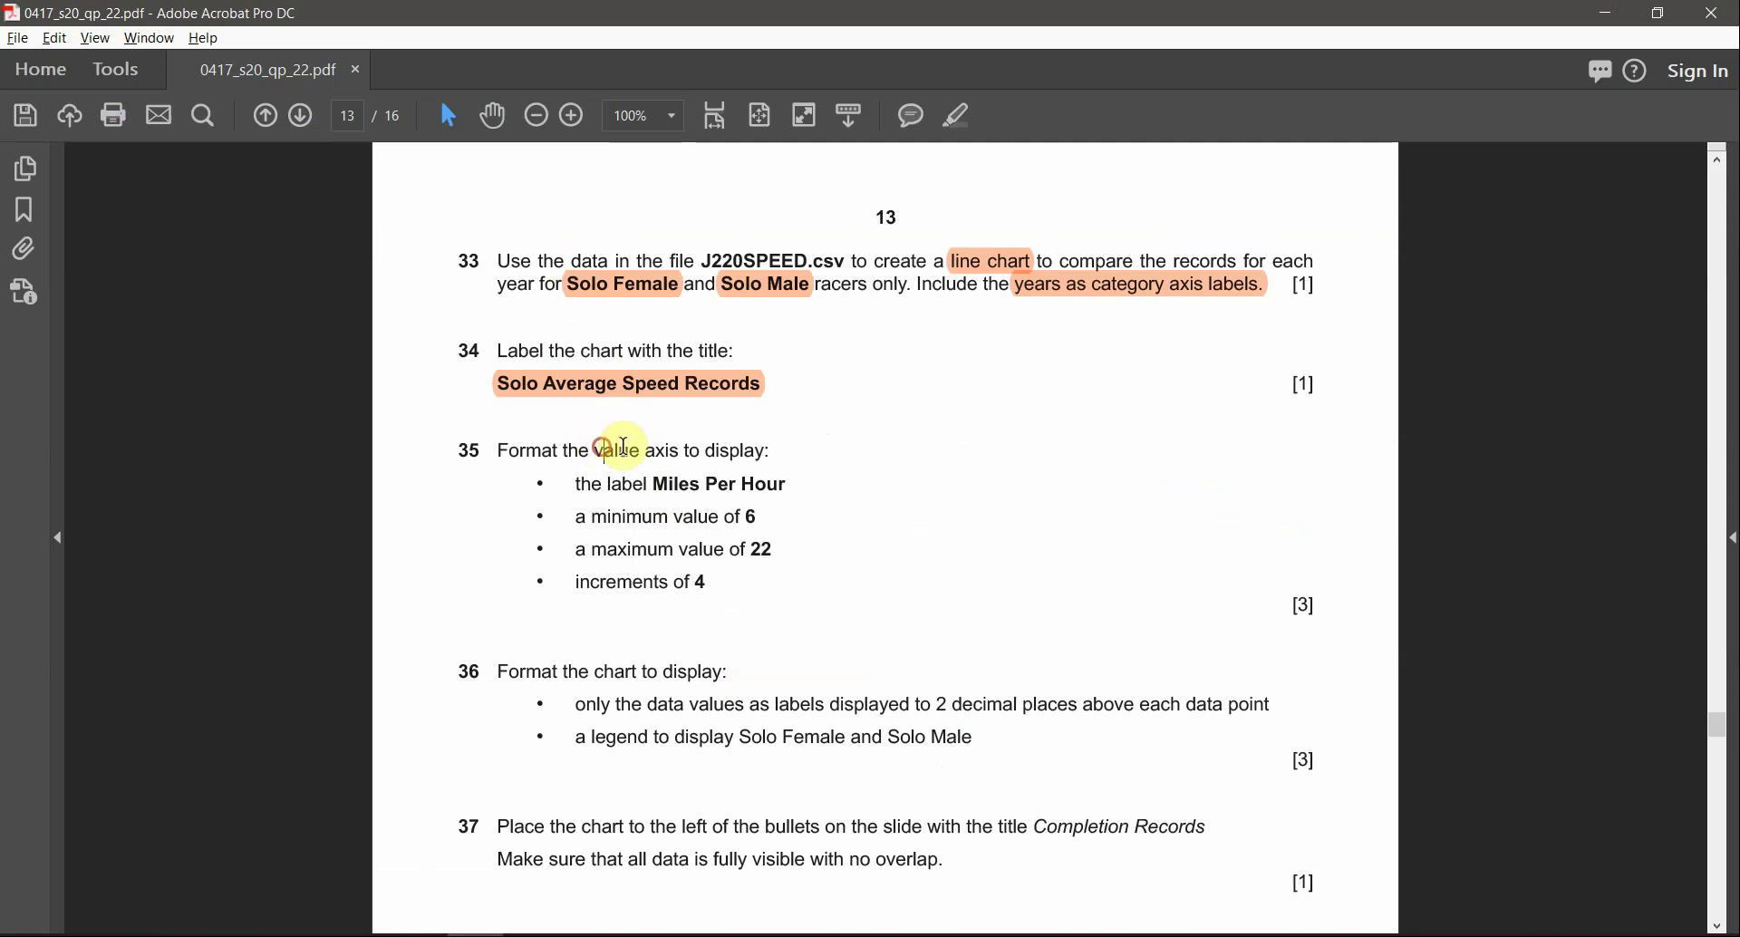
drag(599, 451, 666, 444)
click(954, 117)
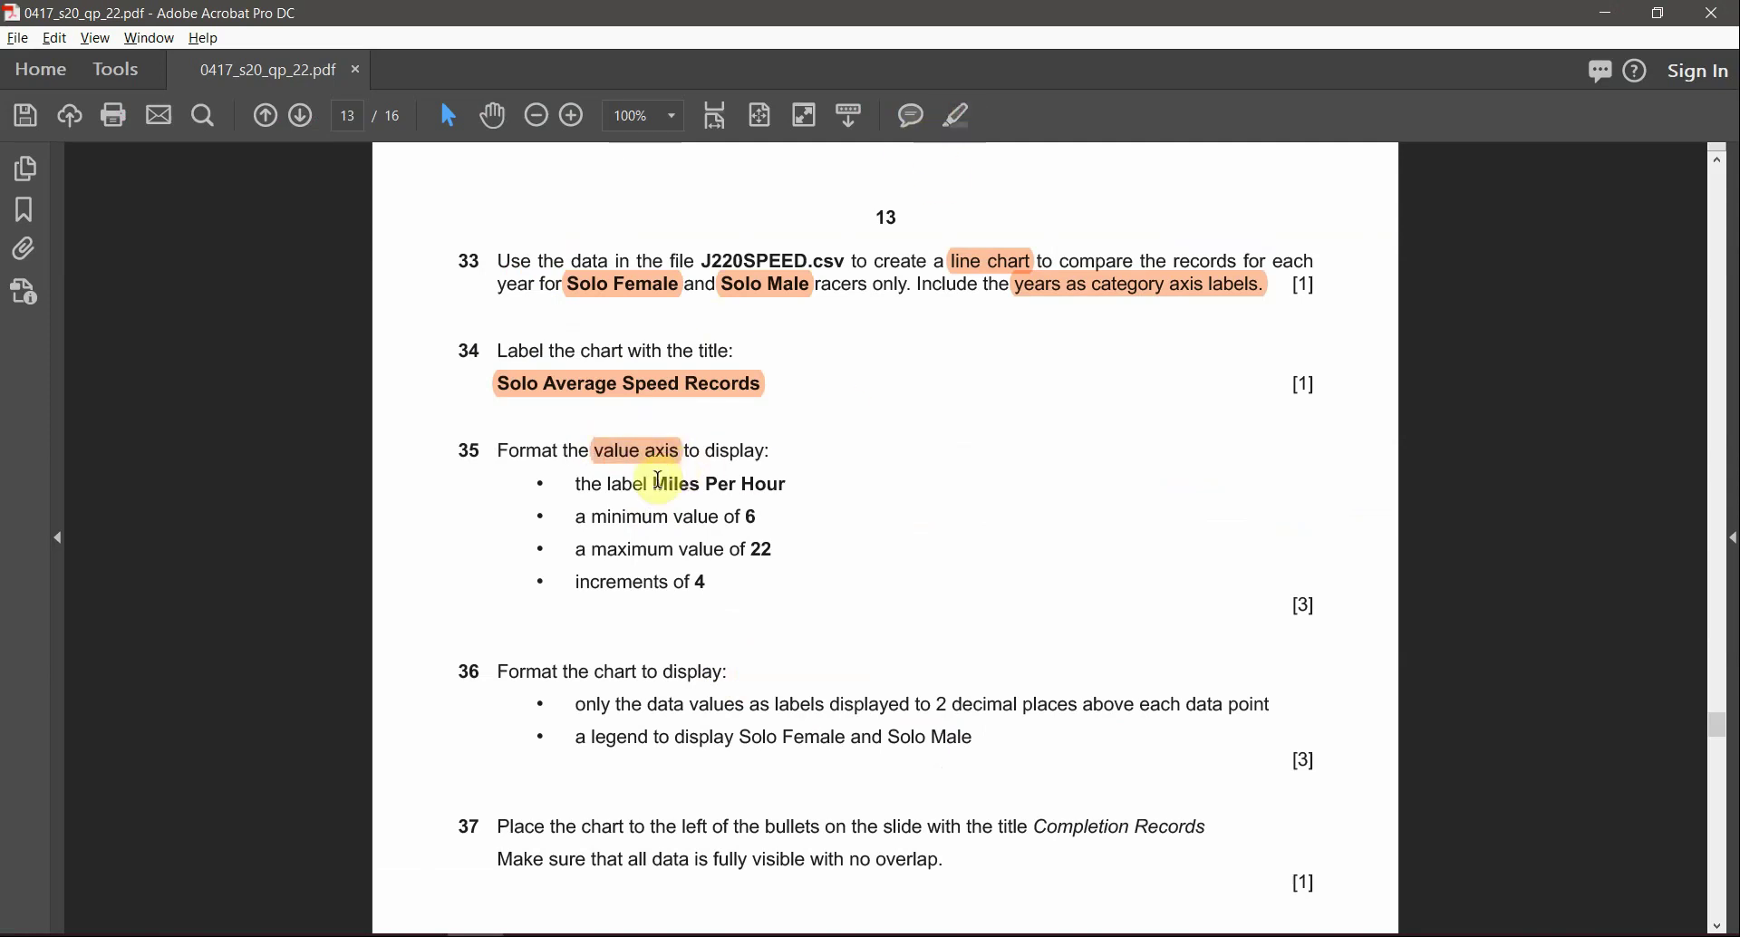
Step: Reread question 35's value axis label, minimum, maximum and increment requirements, comparing them with the chart, and return to Excel
drag(657, 483, 766, 487)
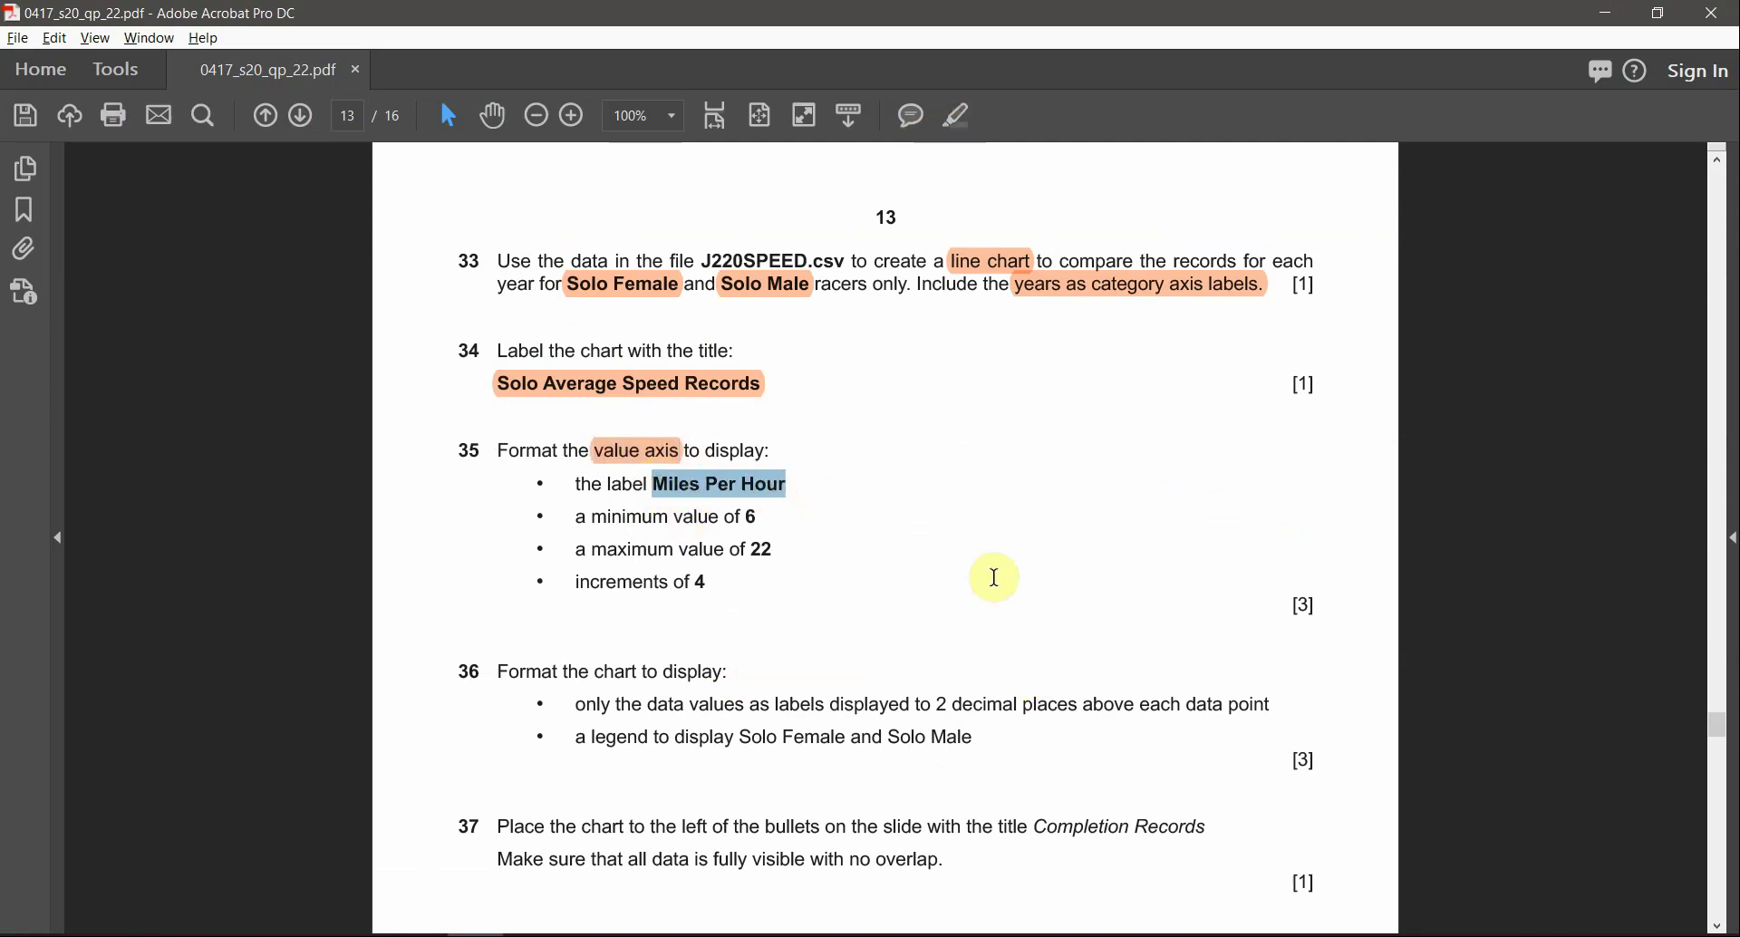
click(759, 514)
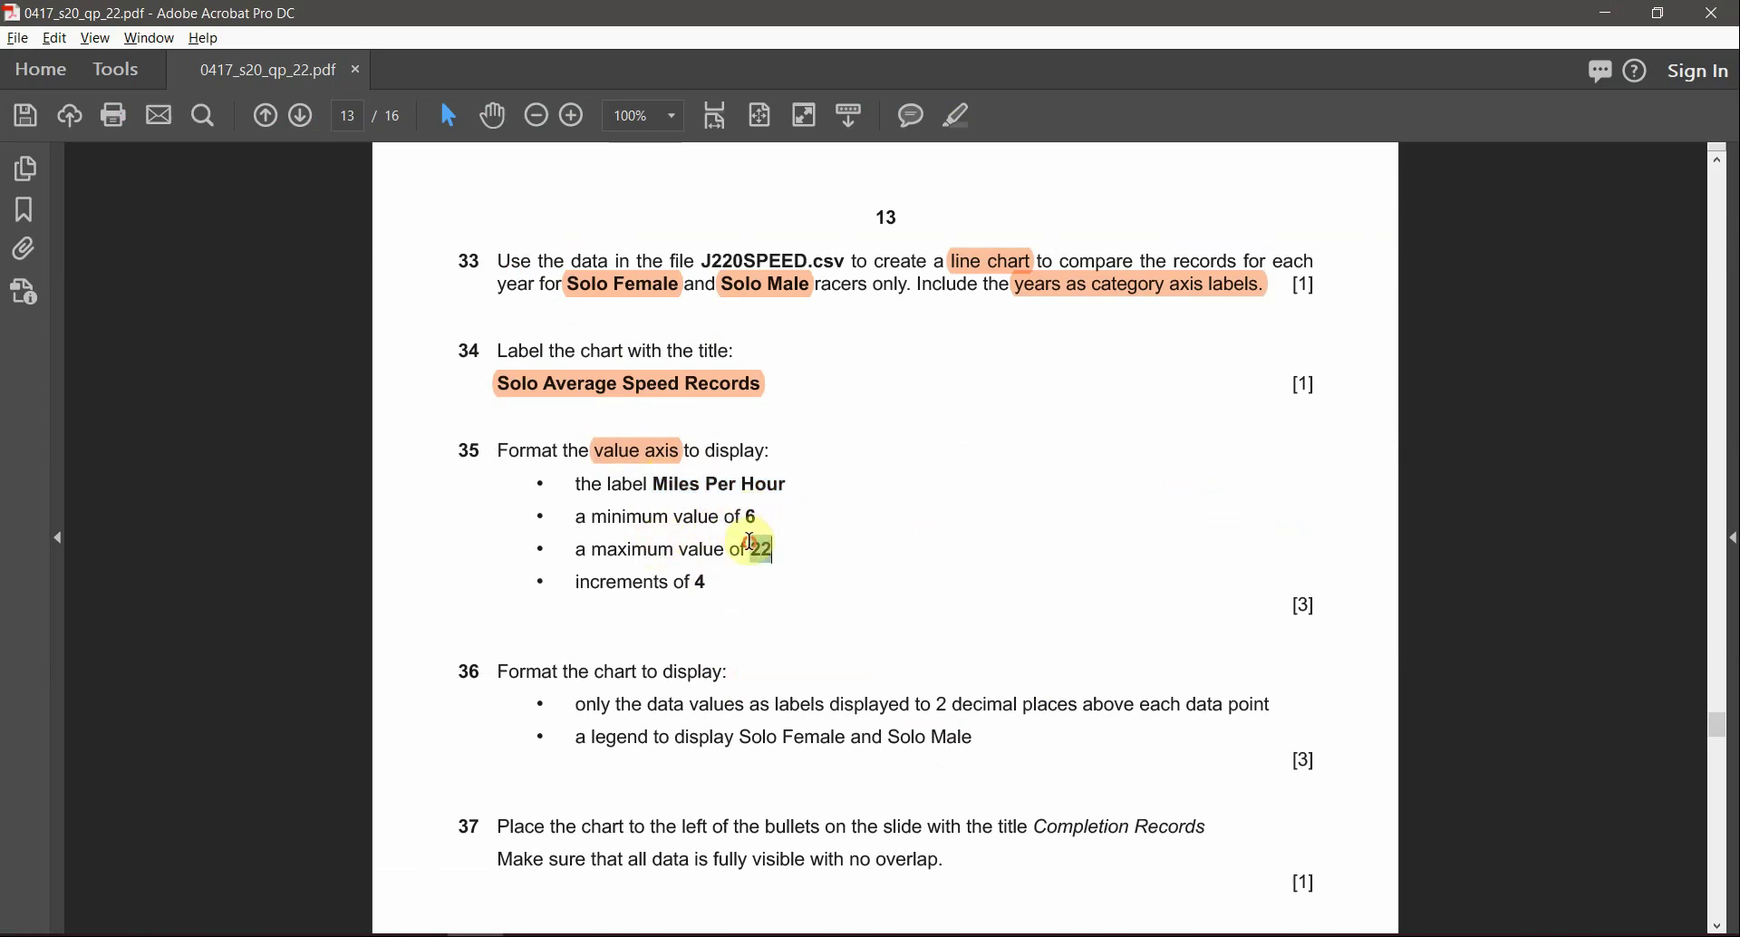
triple_click(668, 591)
click(706, 589)
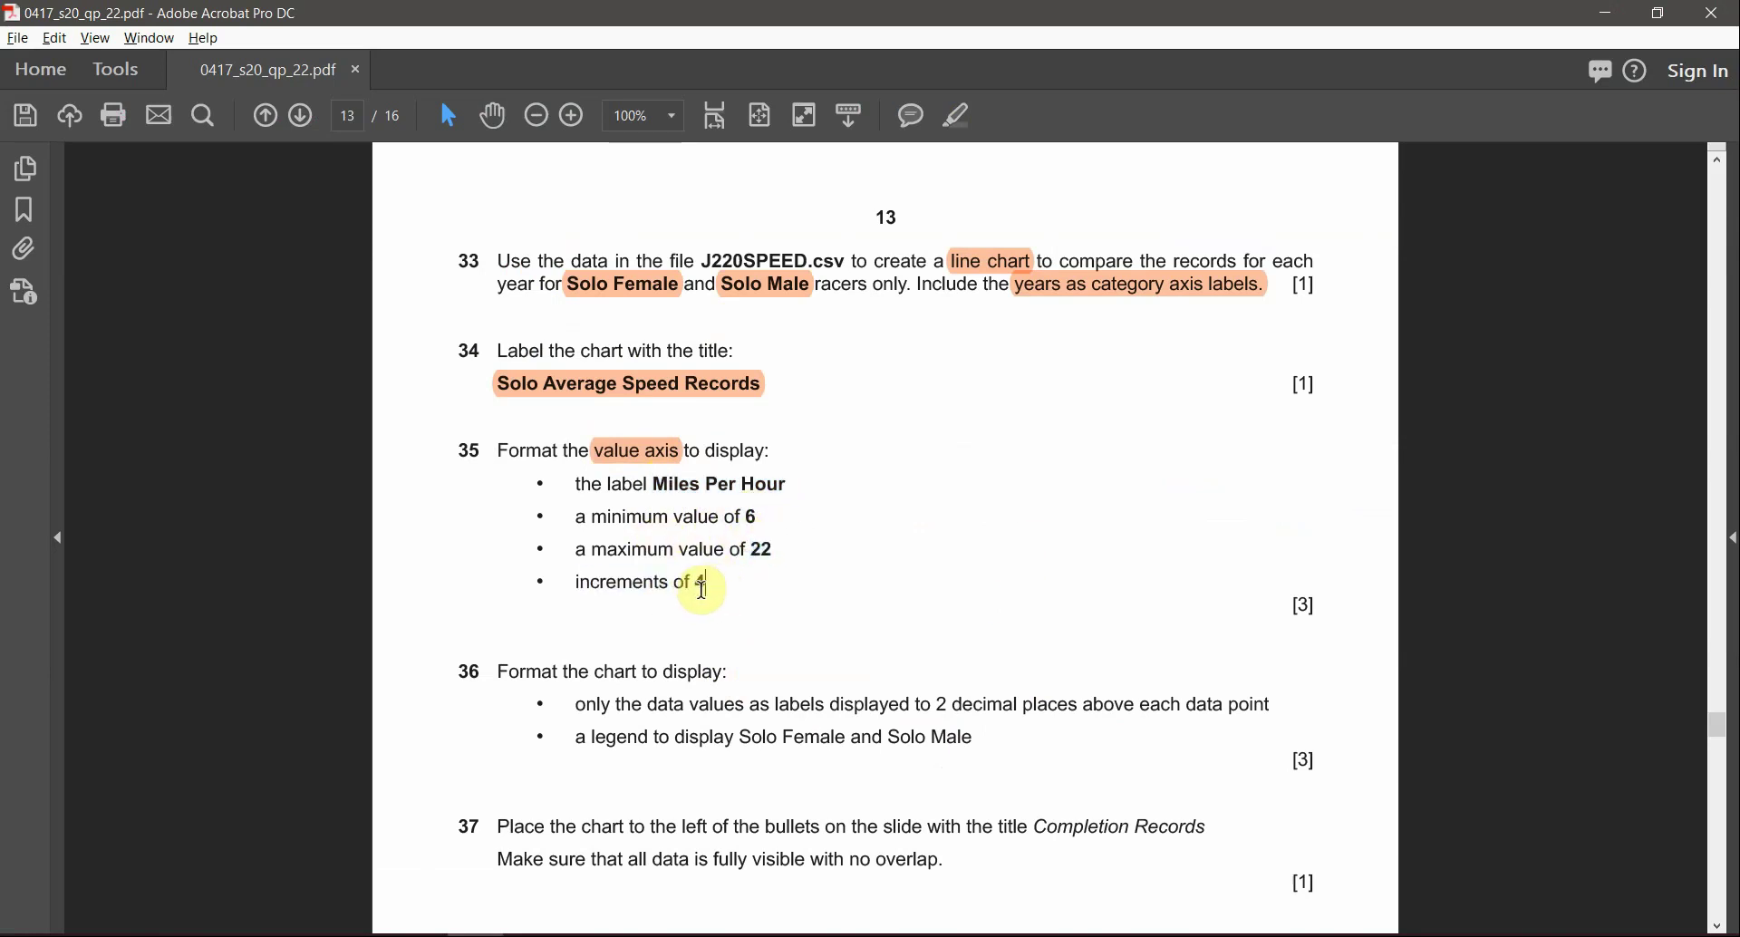
double_click(704, 585)
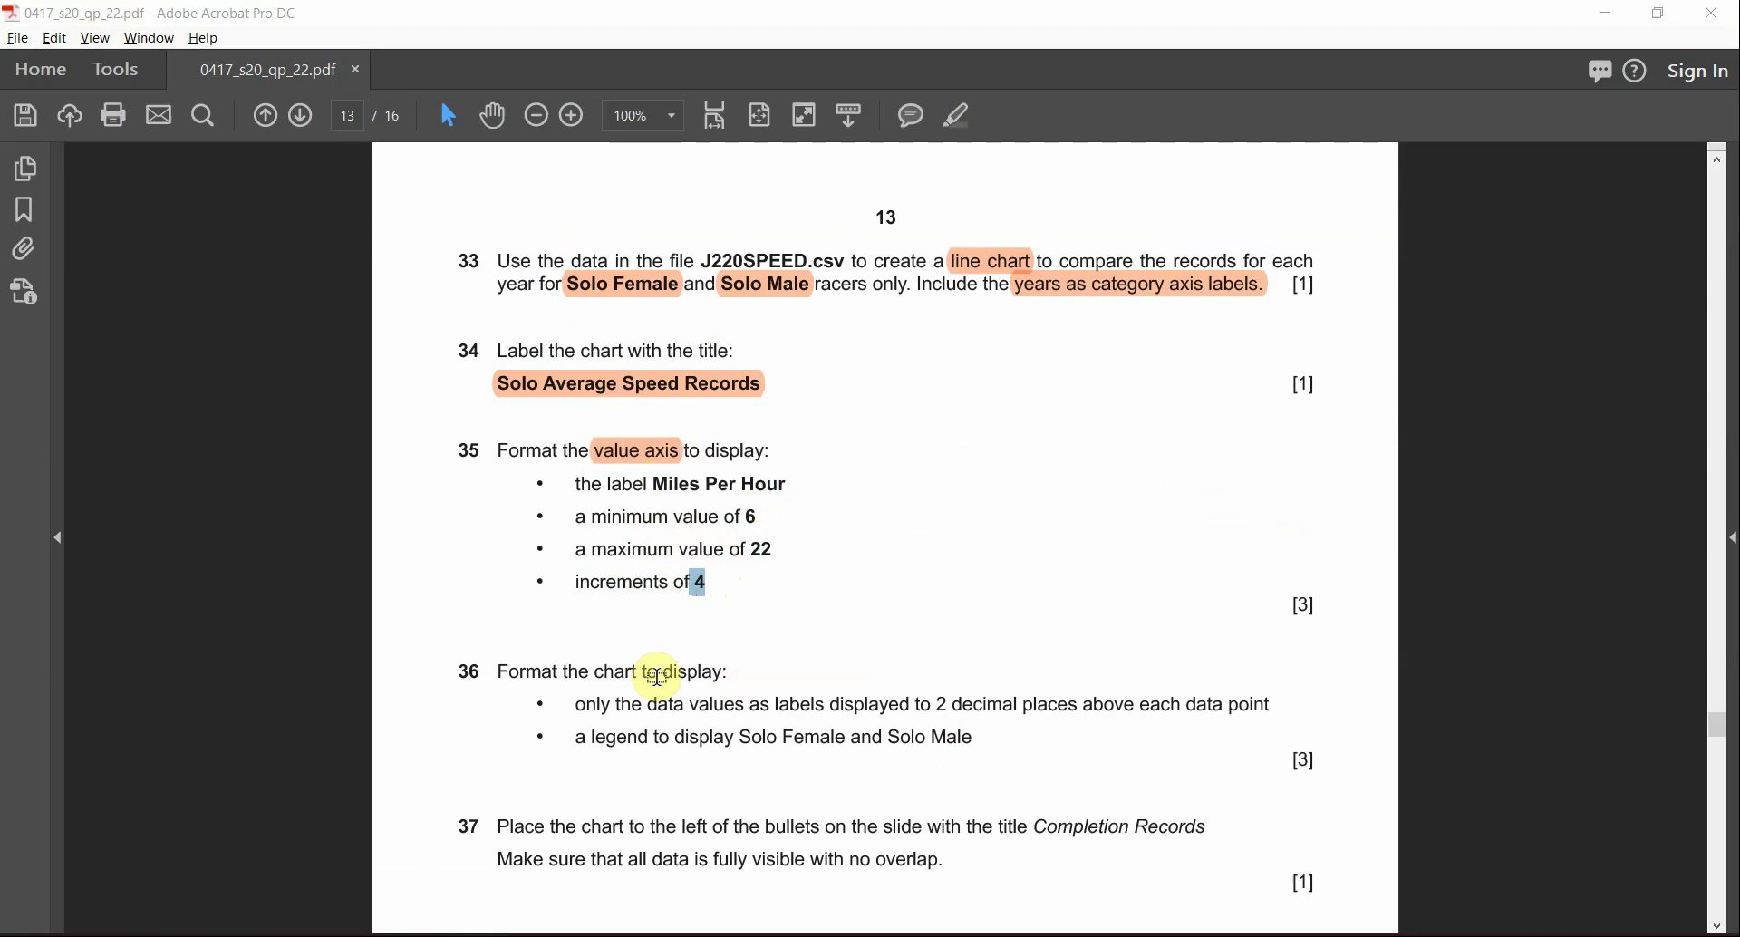
key(alt+Tab)
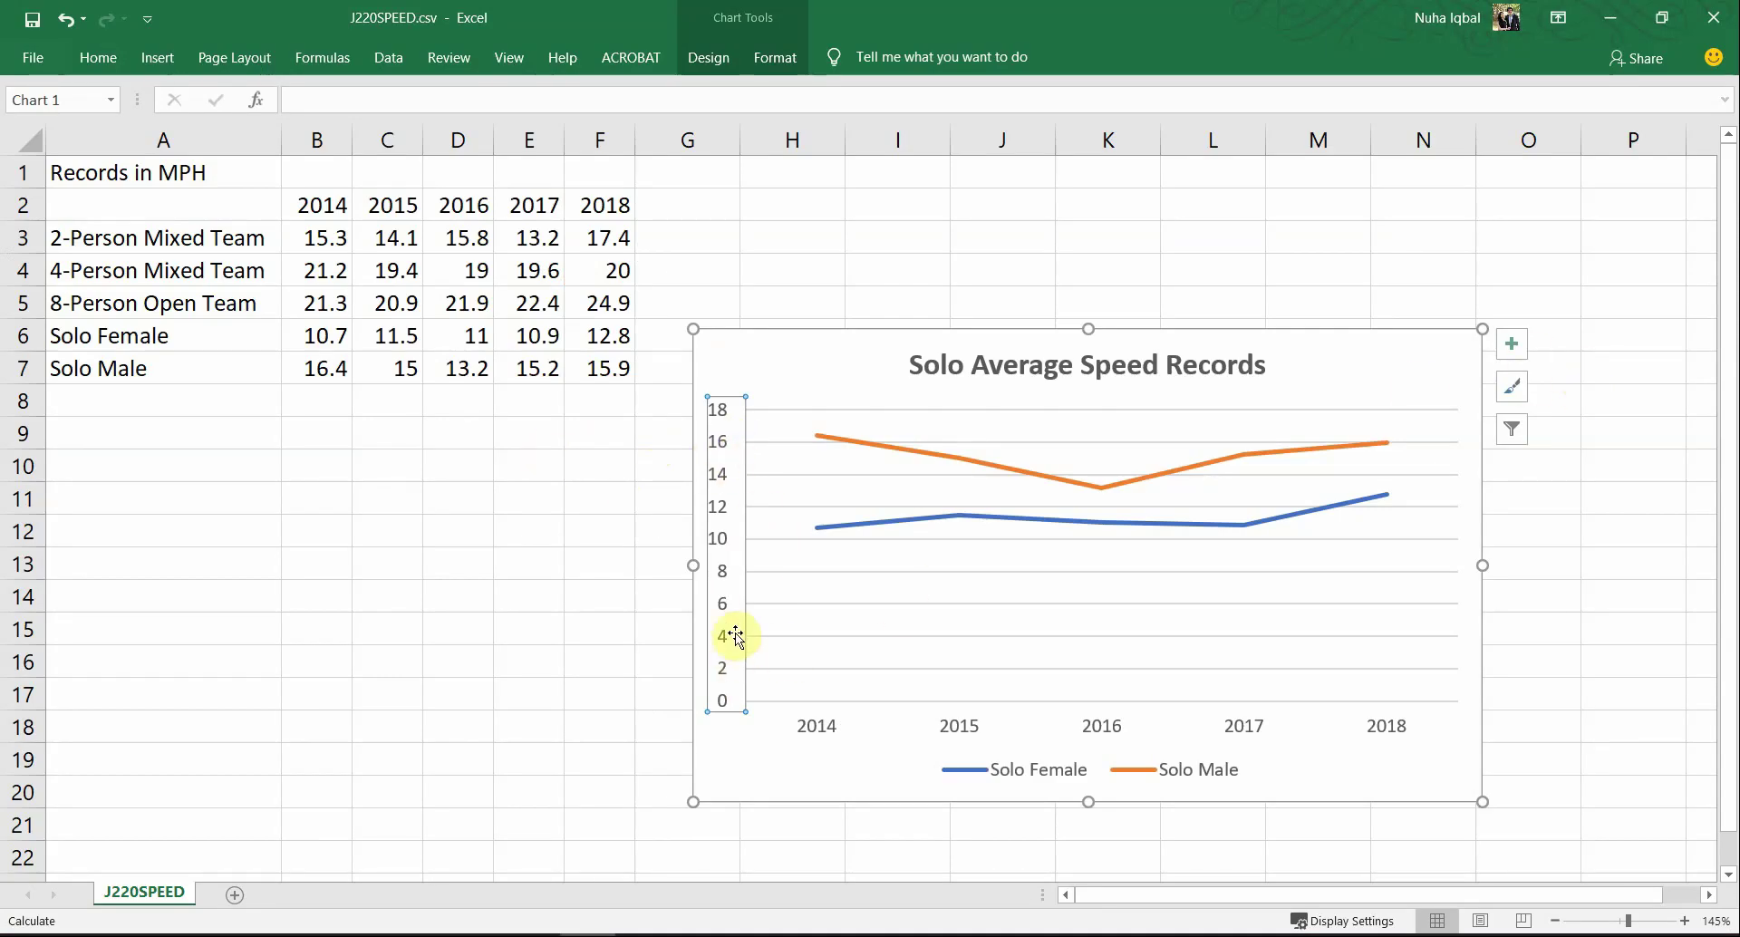
key(alt+Tab)
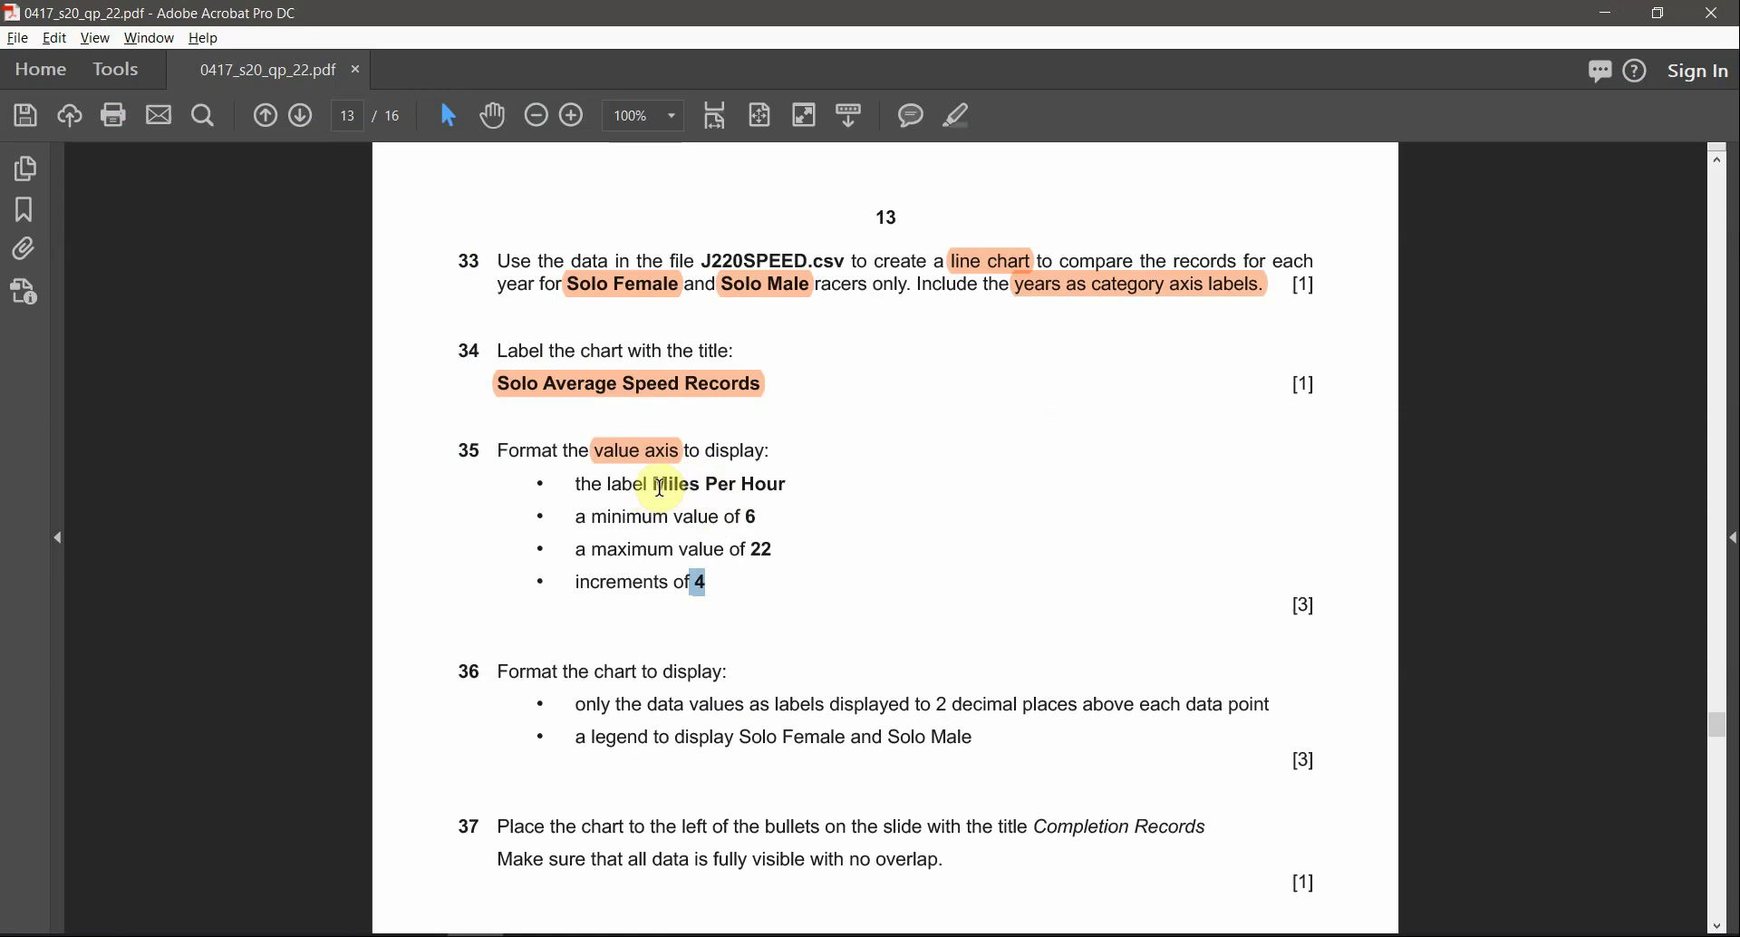
drag(660, 488, 786, 487)
click(635, 451)
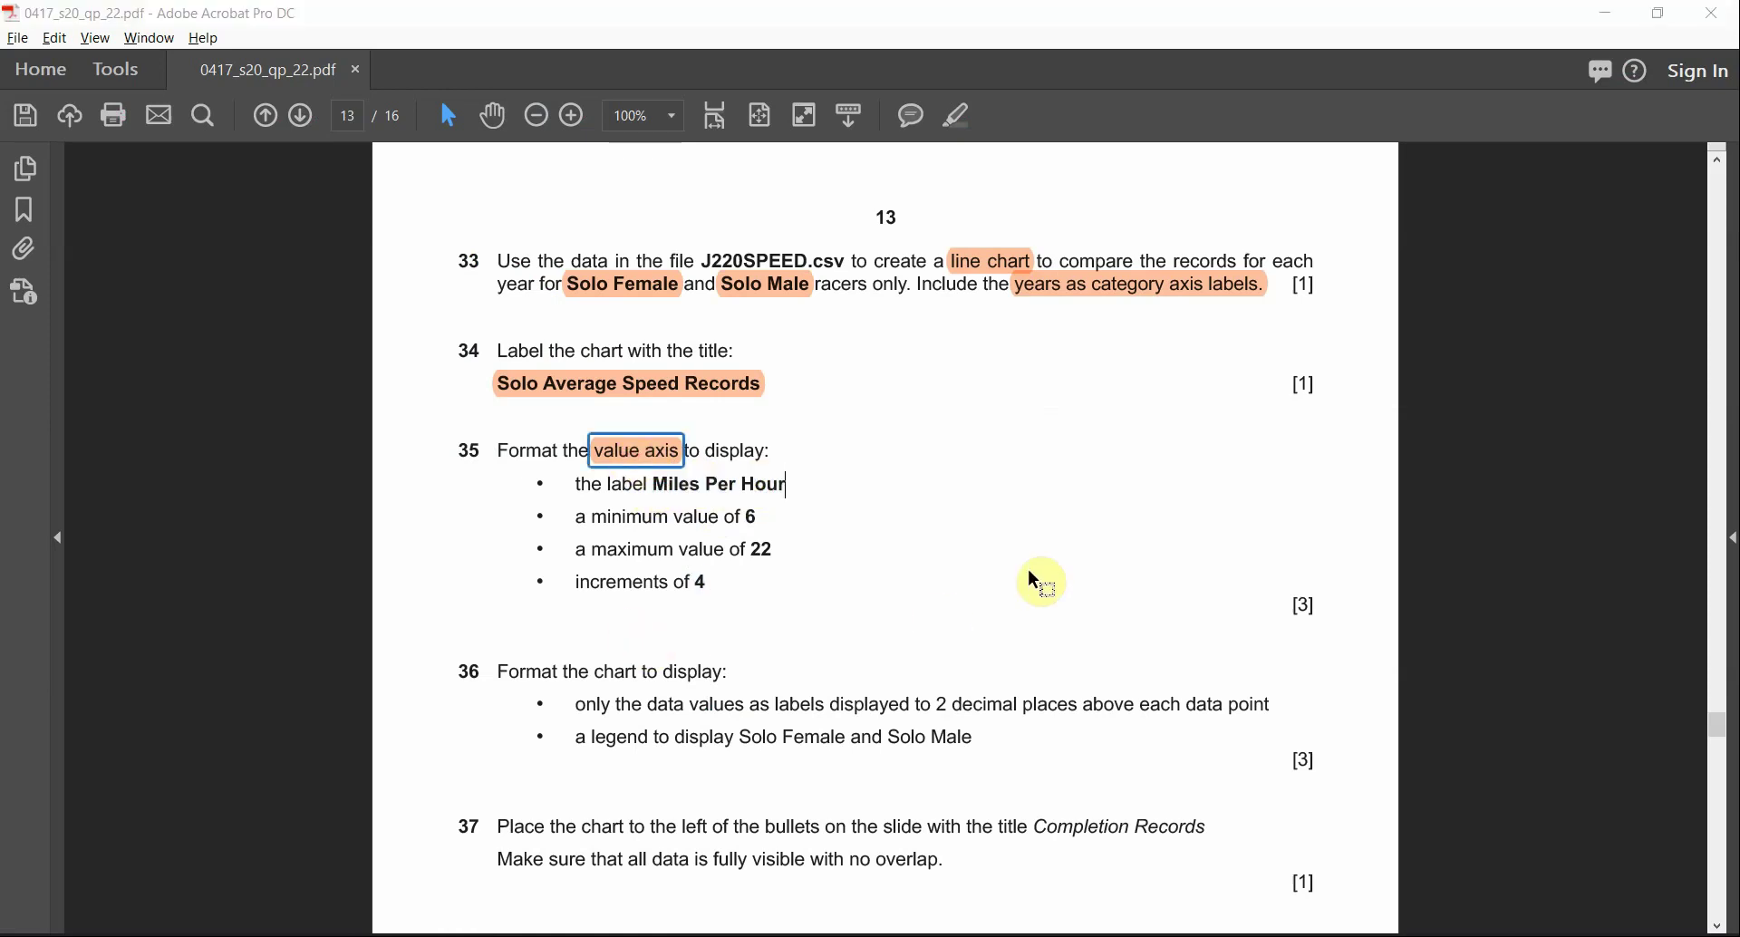
key(alt+Tab)
Step: Add a primary vertical axis title to the line chart
click(1519, 350)
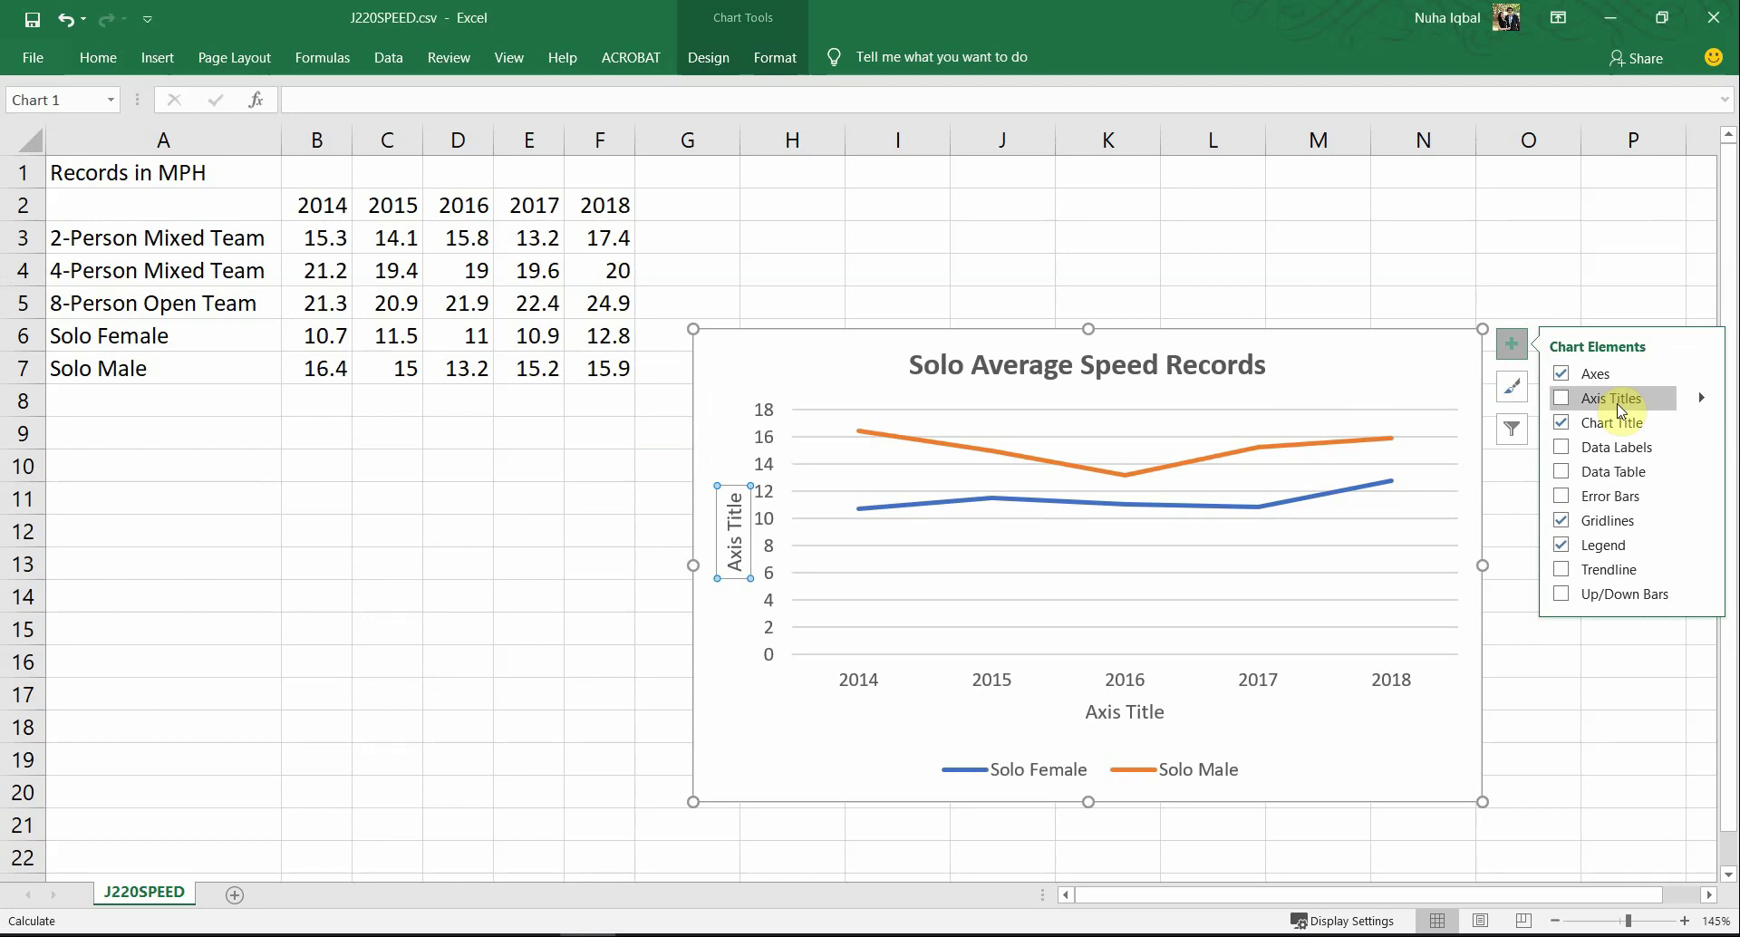
click(1702, 398)
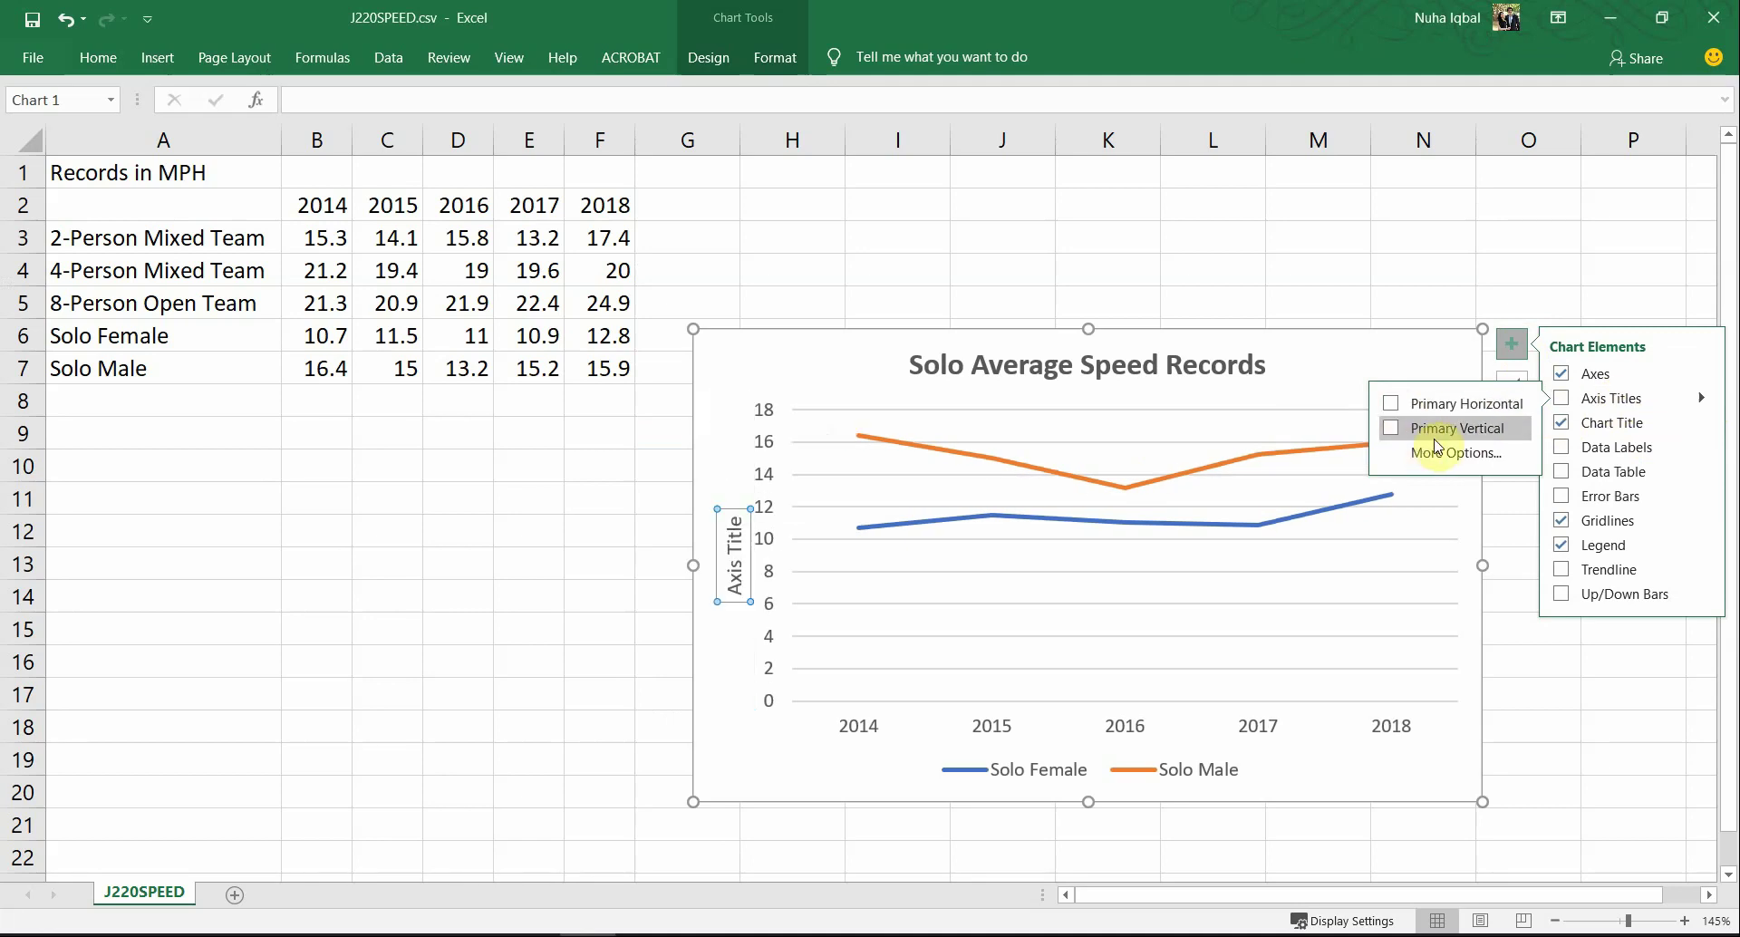
click(1392, 429)
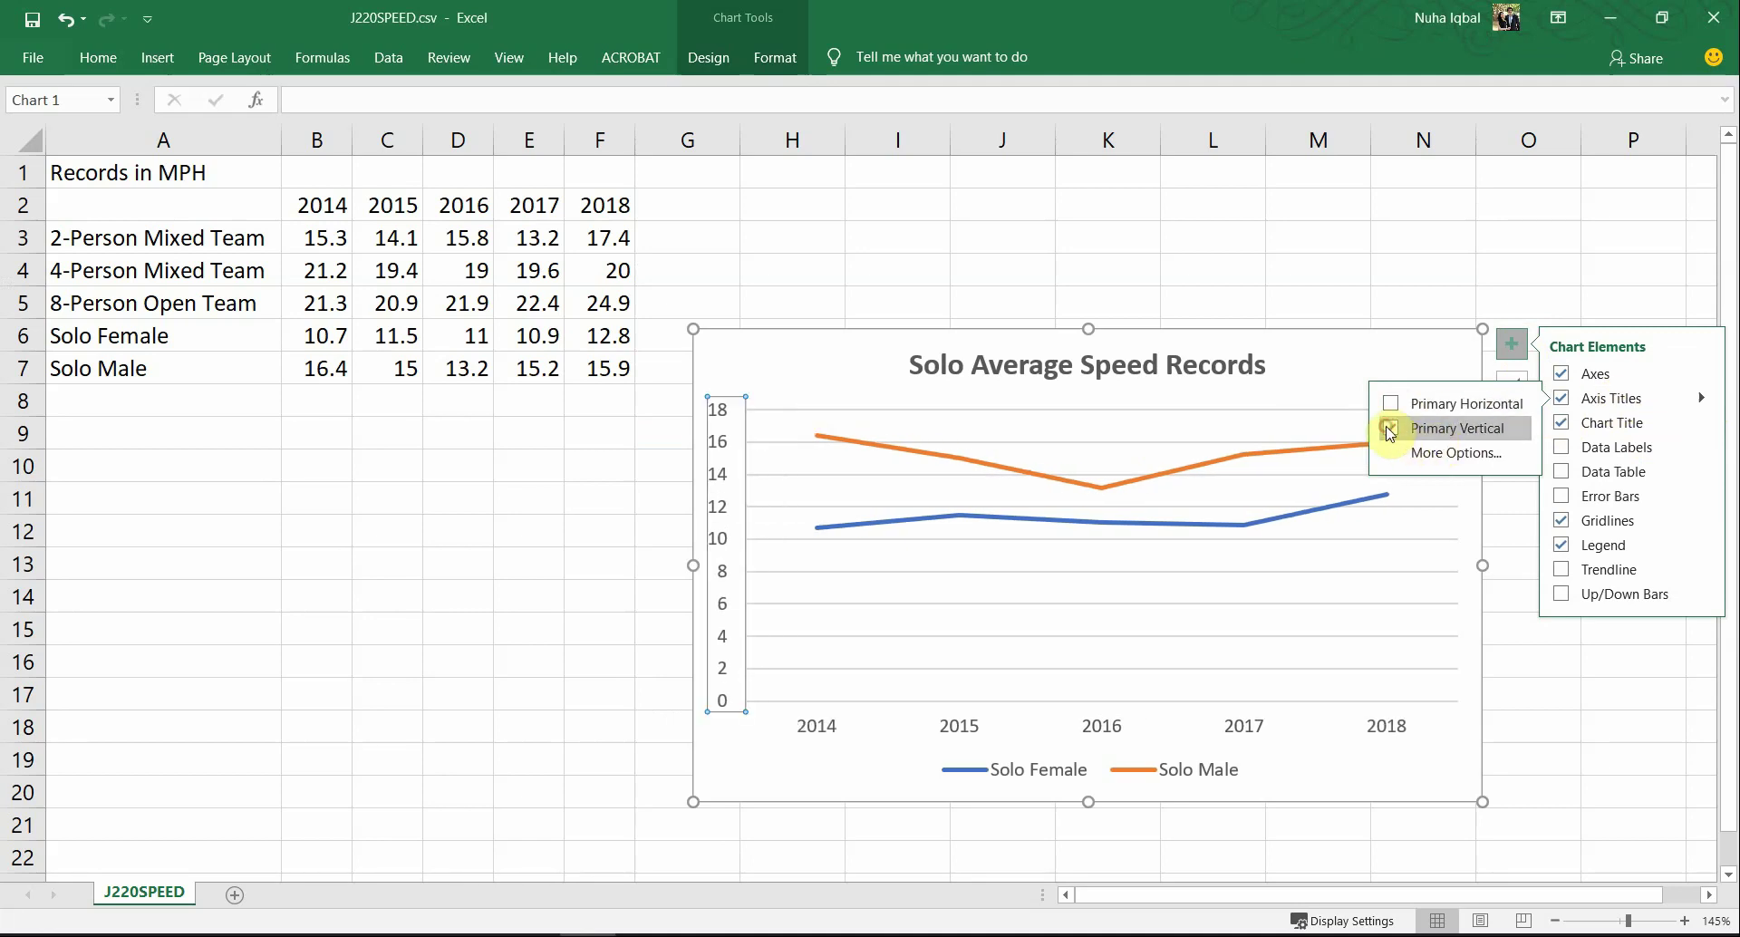
click(504, 617)
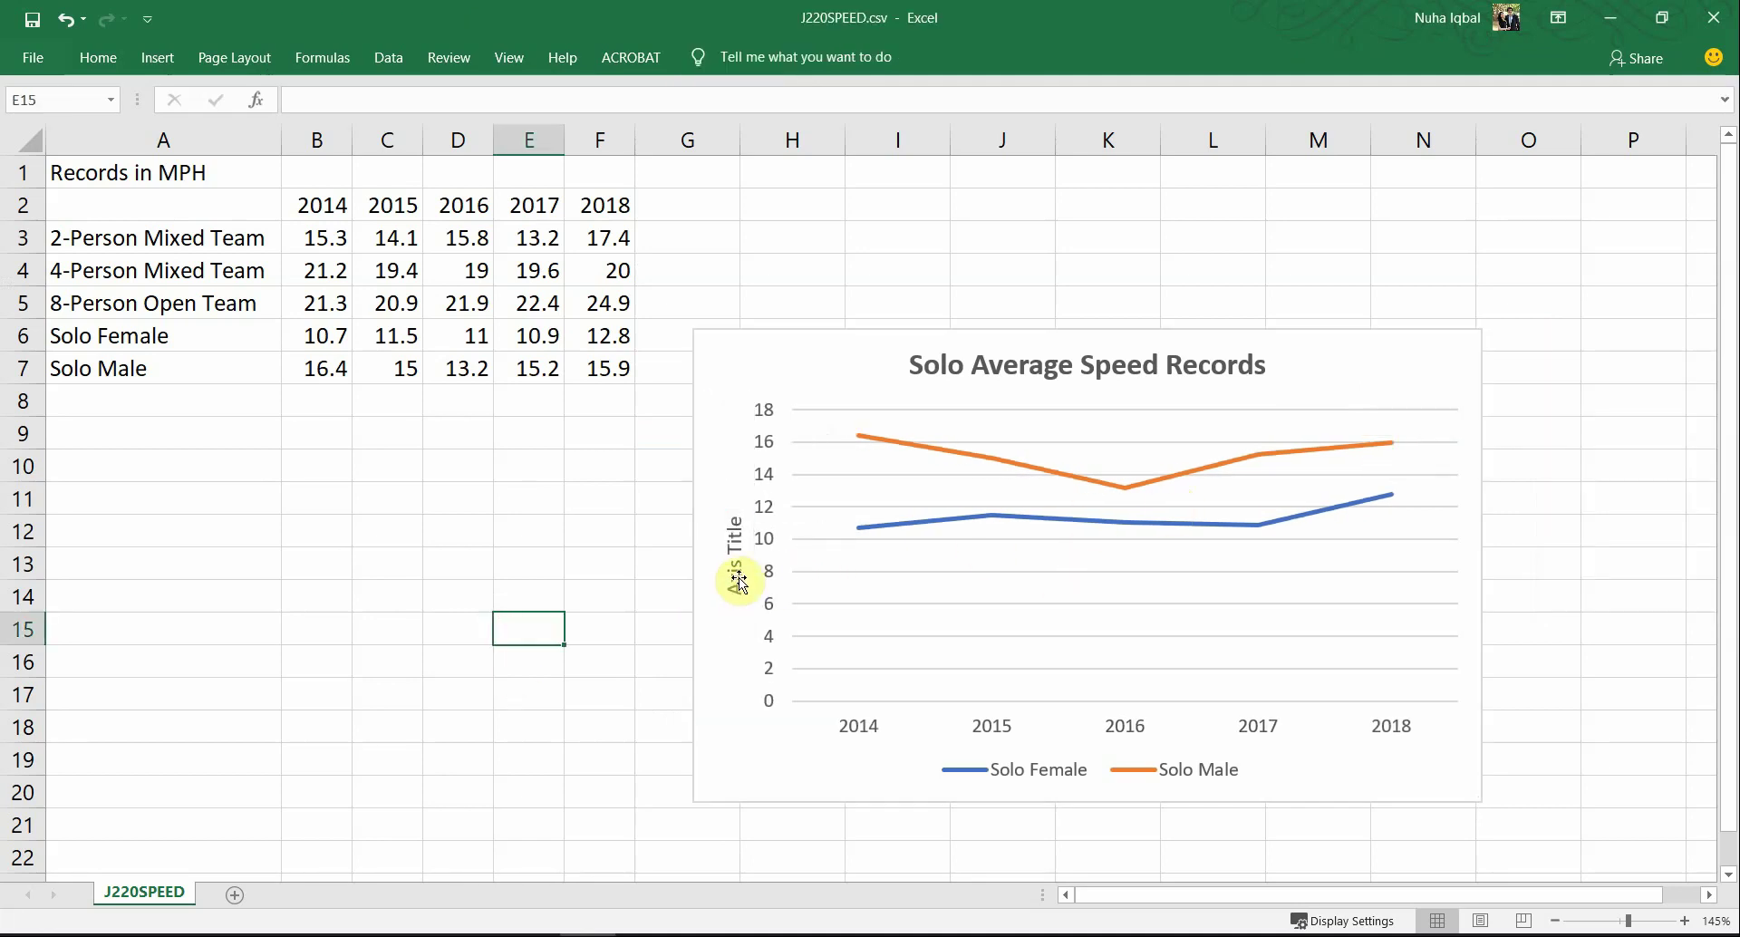
Step: Change the vertical axis title's text to "Miles Per Hour" and close its formatting options
click(729, 582)
double_click(739, 582)
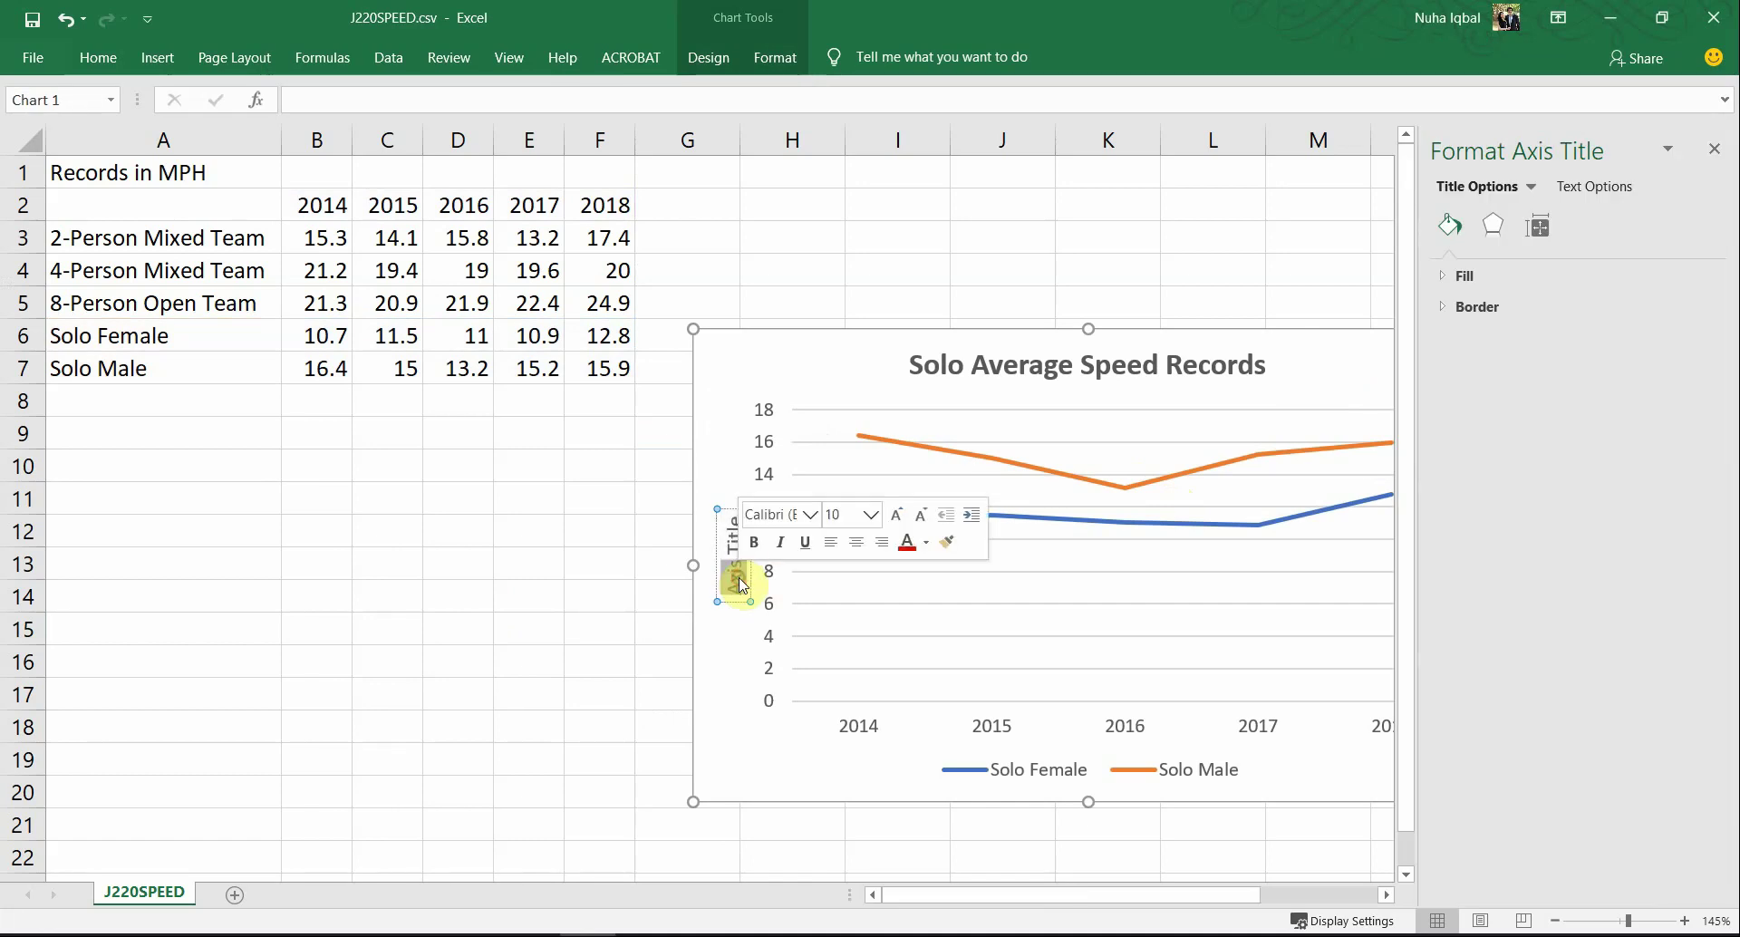
text(Miles Per Hour)
click(589, 598)
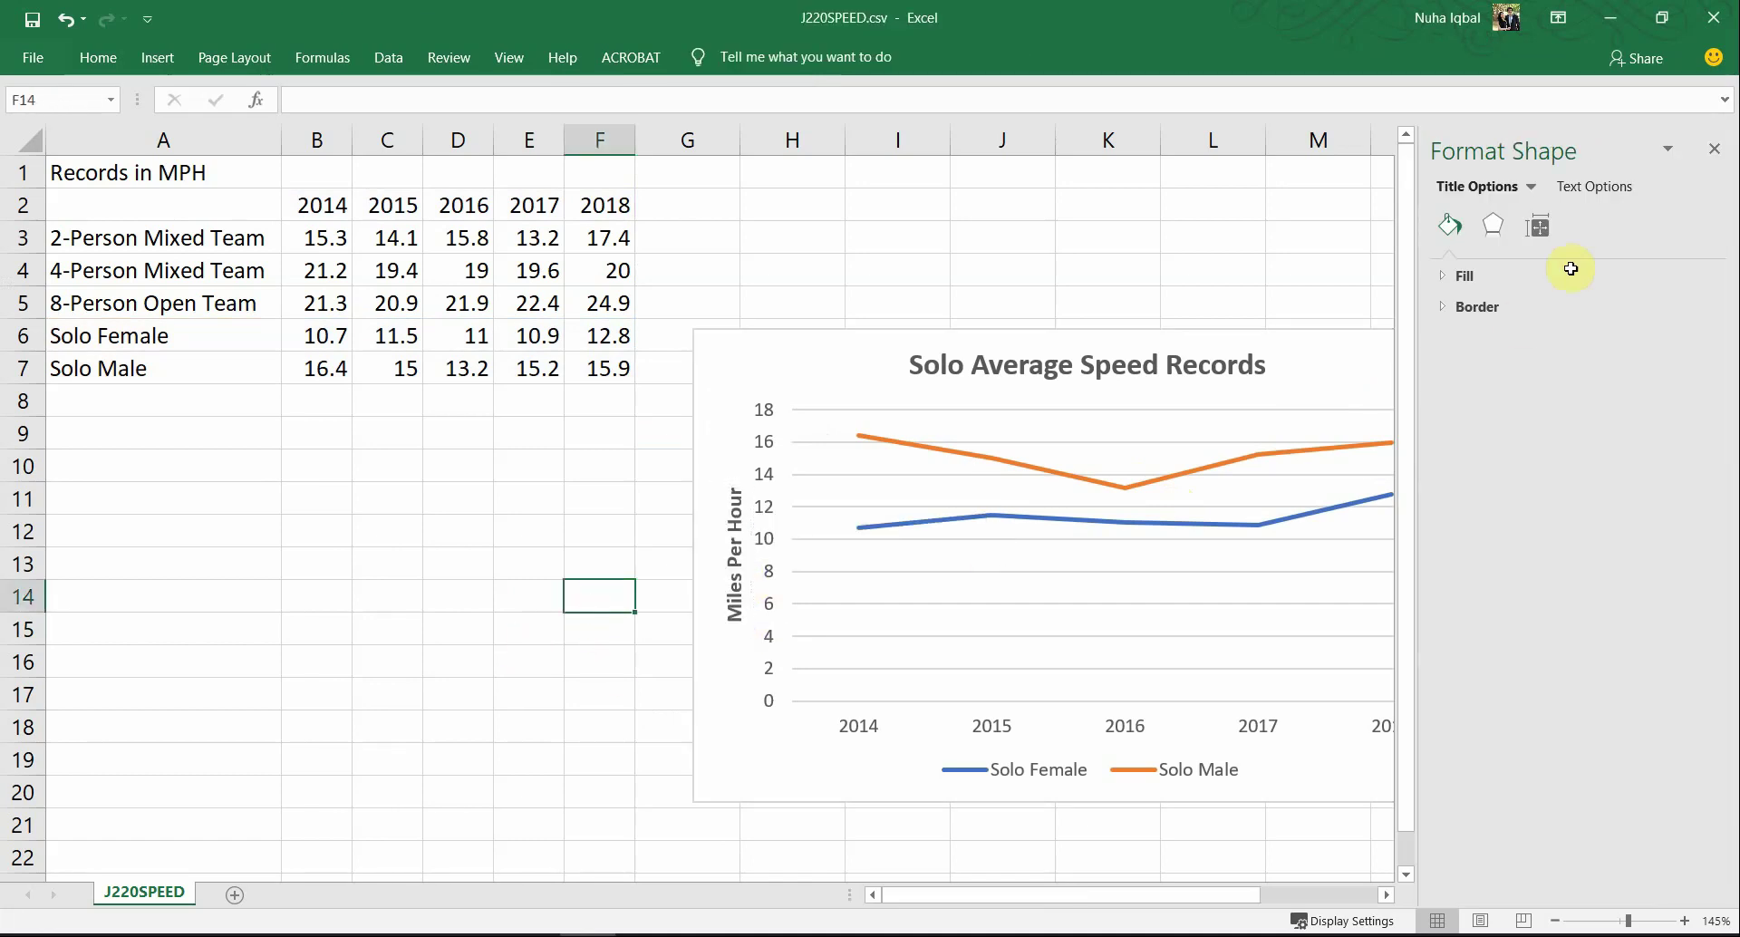
click(1716, 151)
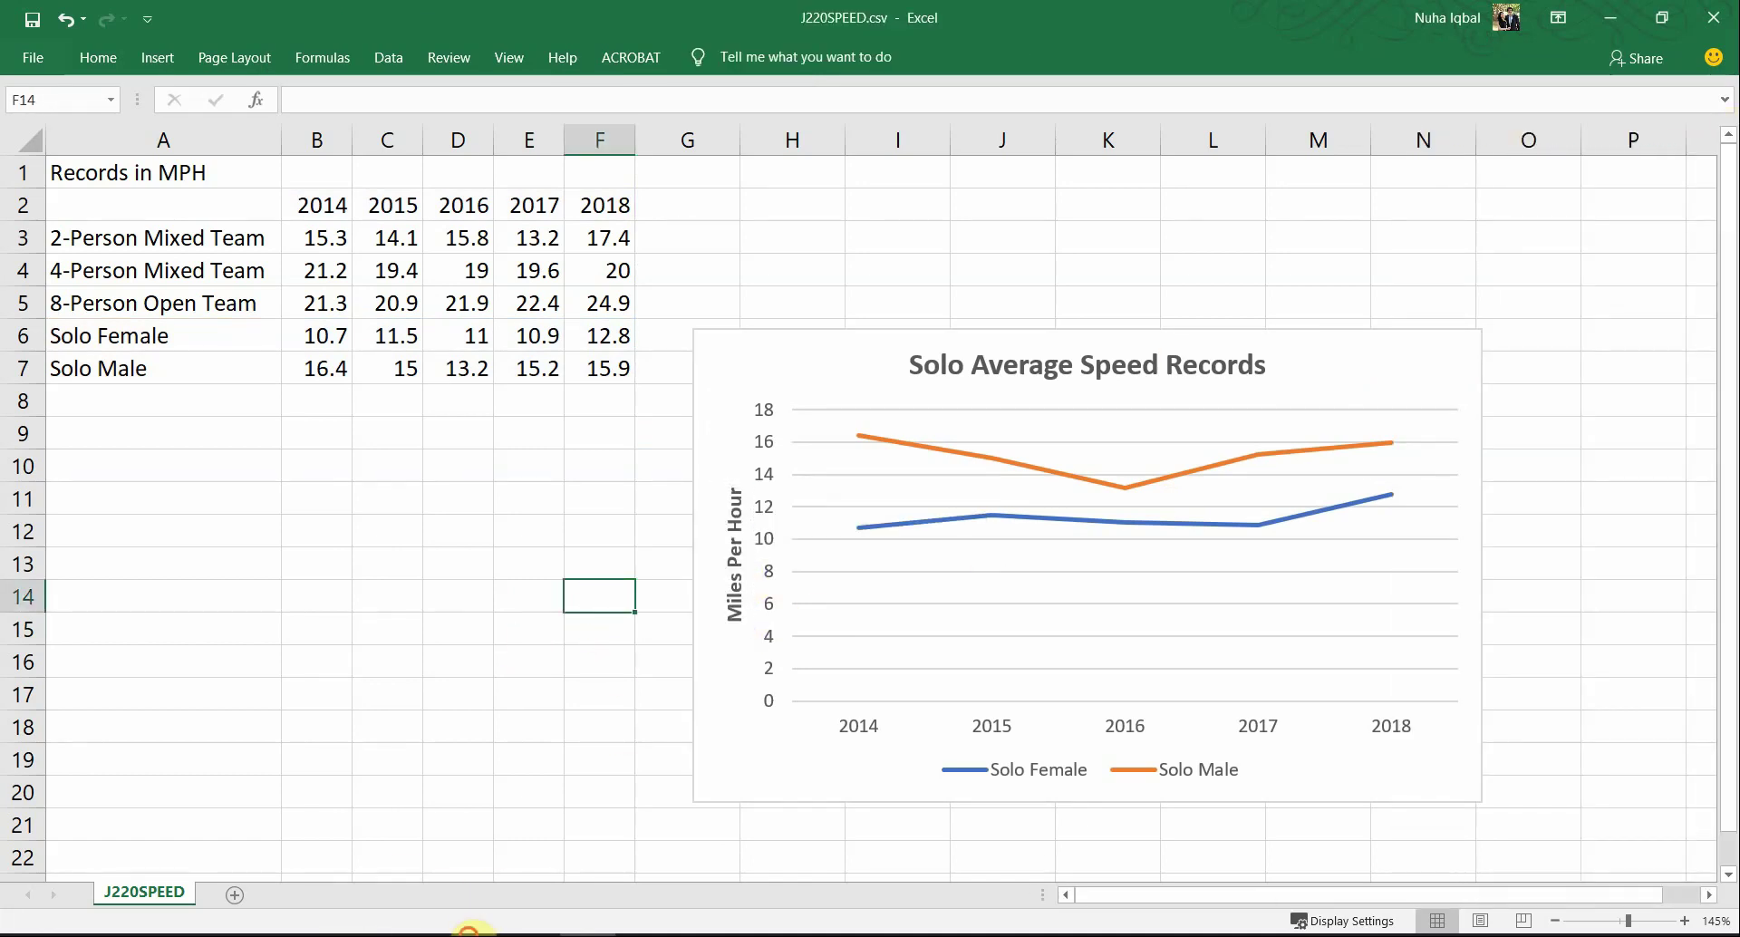
Step: Switch to the exam paper in Adobe Acrobat and reread question 35's label, minimum and maximum requirements for the value axis
key(alt+Tab)
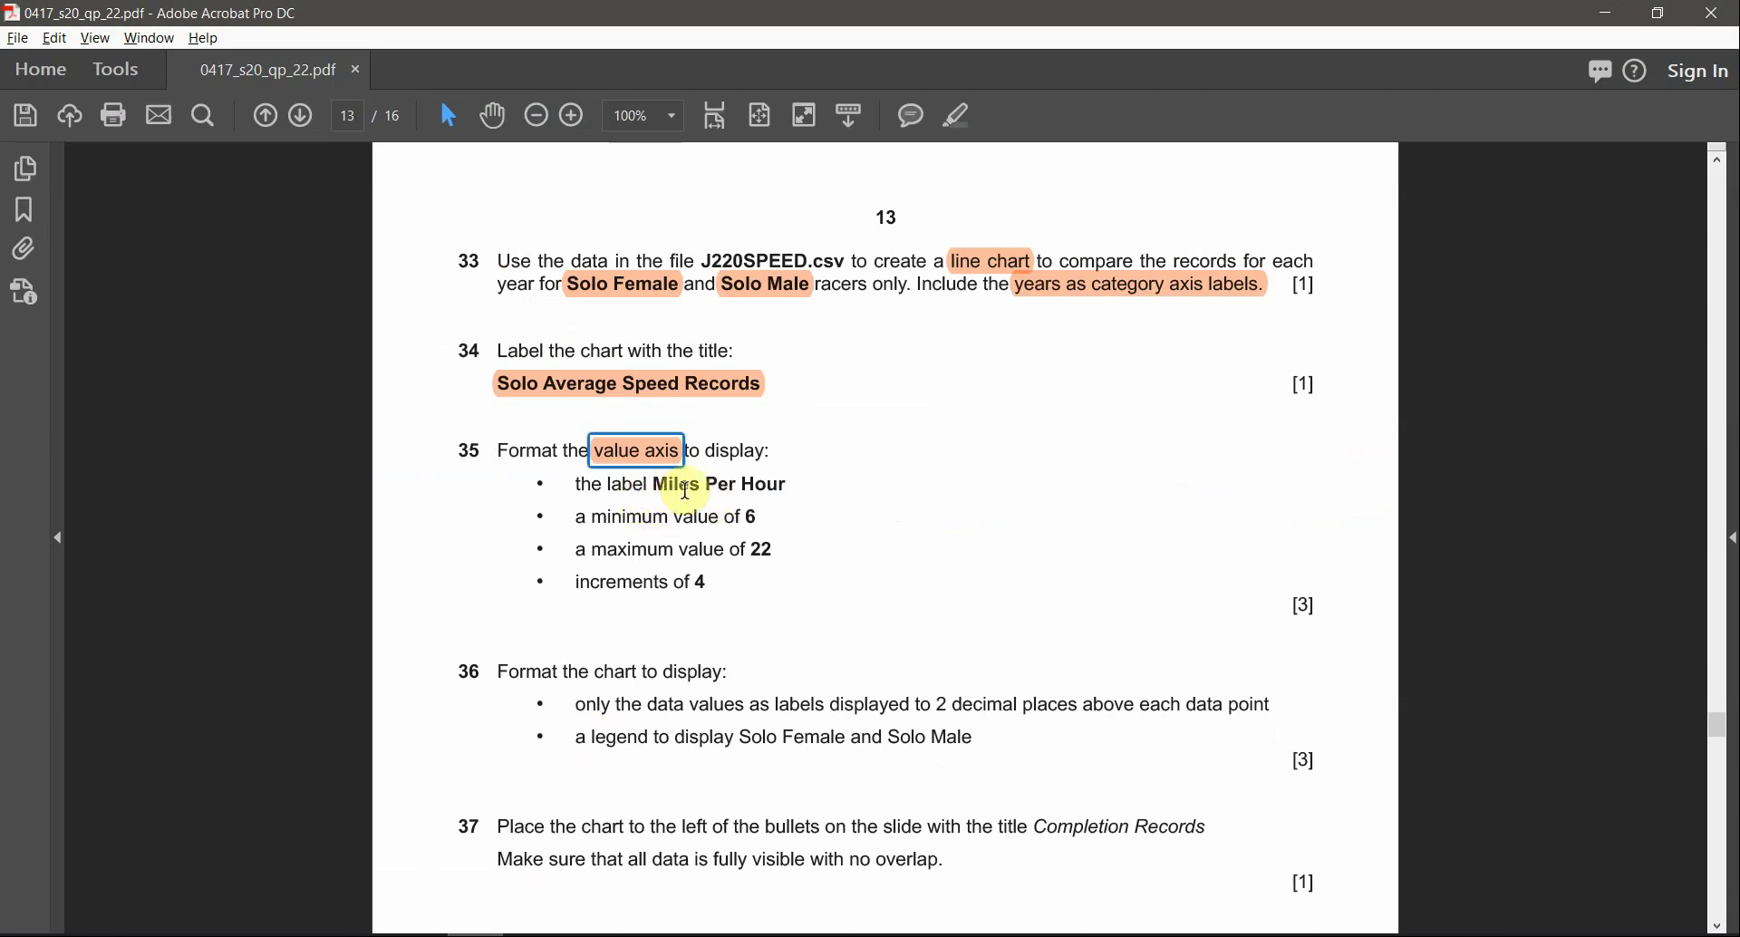
drag(697, 489, 637, 504)
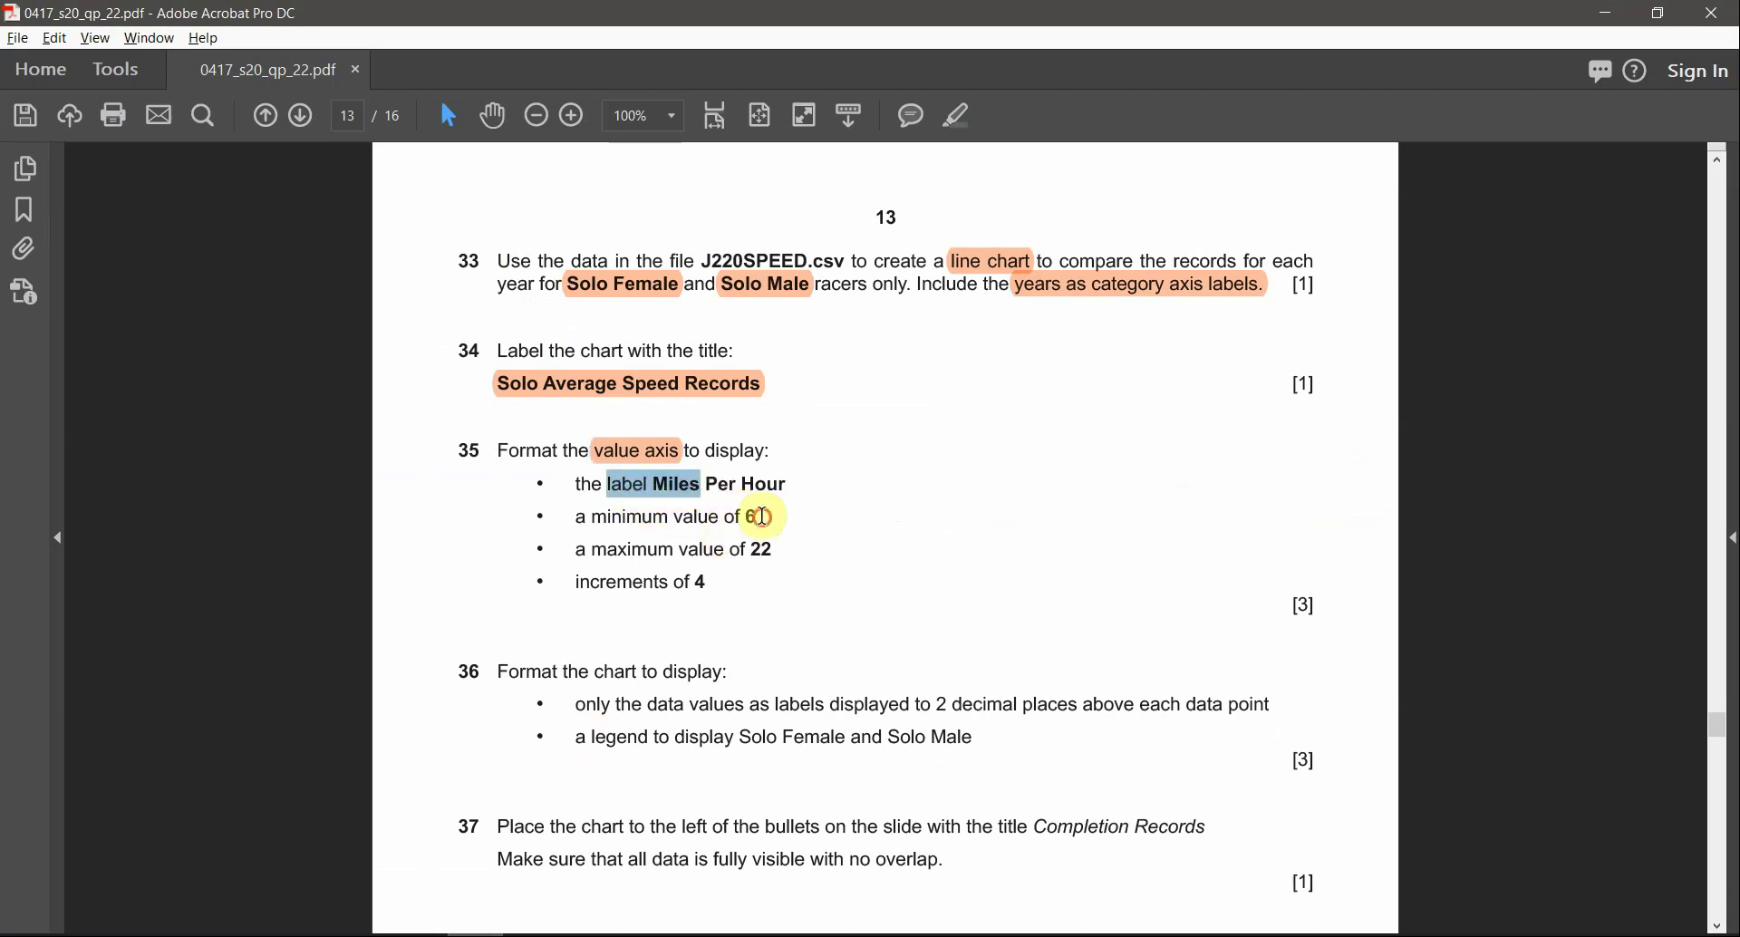
drag(765, 518, 580, 518)
drag(776, 548, 698, 547)
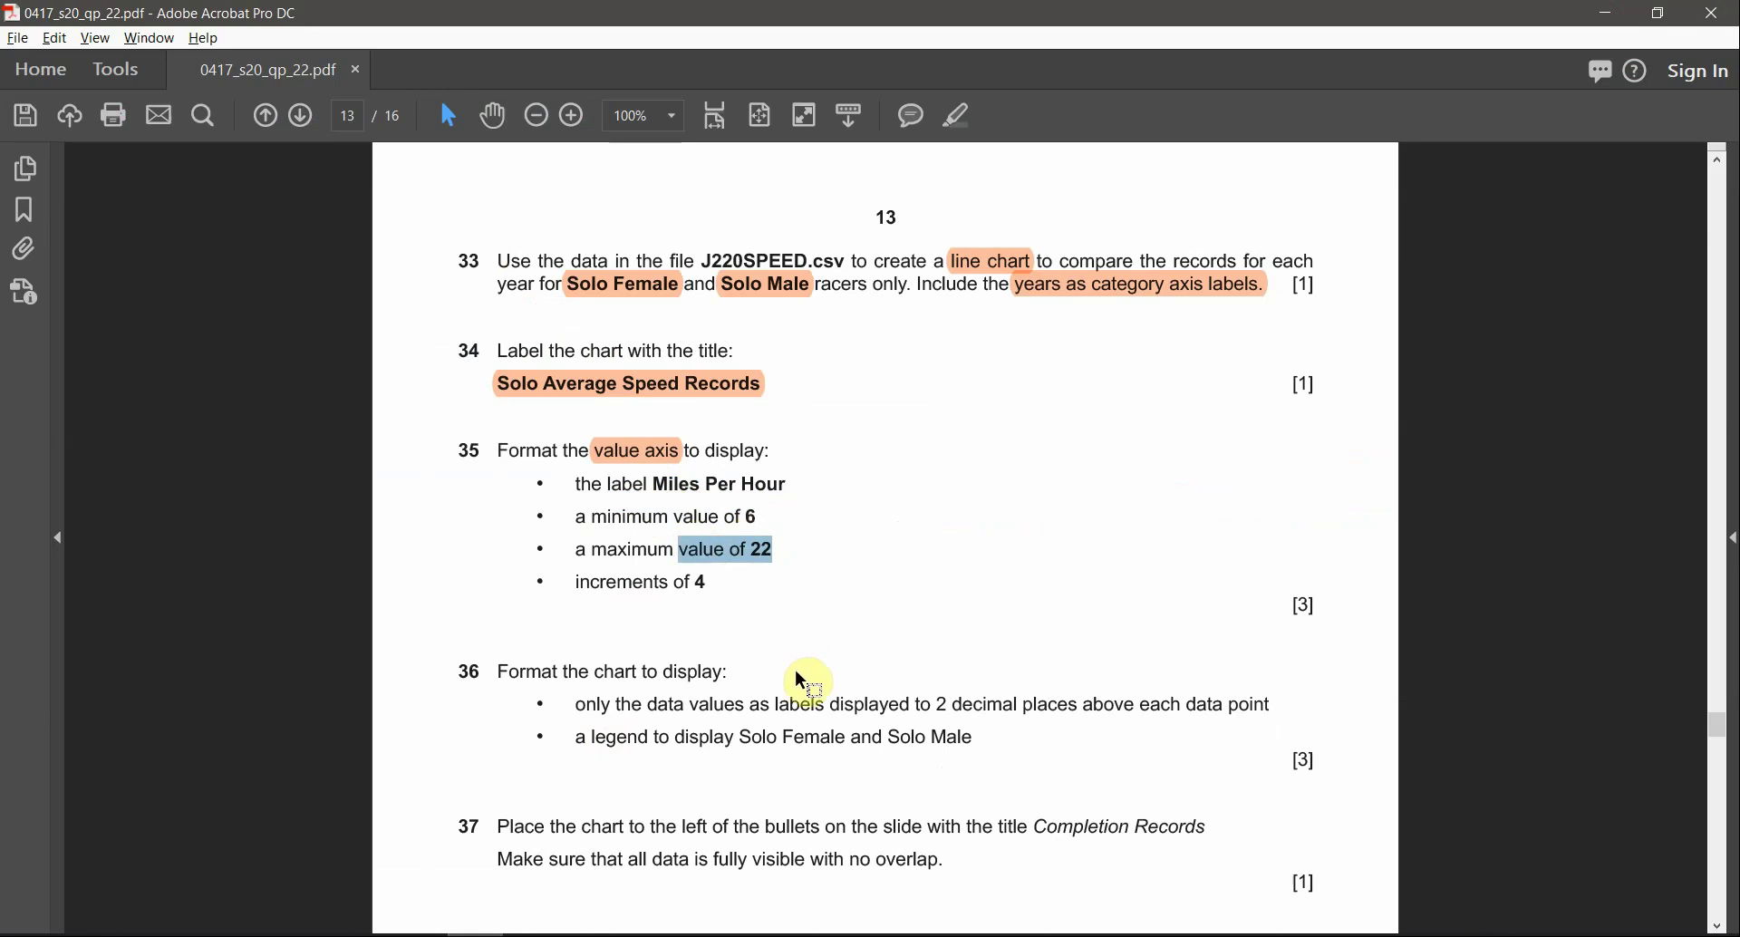
Step: Return to Excel and open the formatting options for the line chart's value axis
key(alt+Tab)
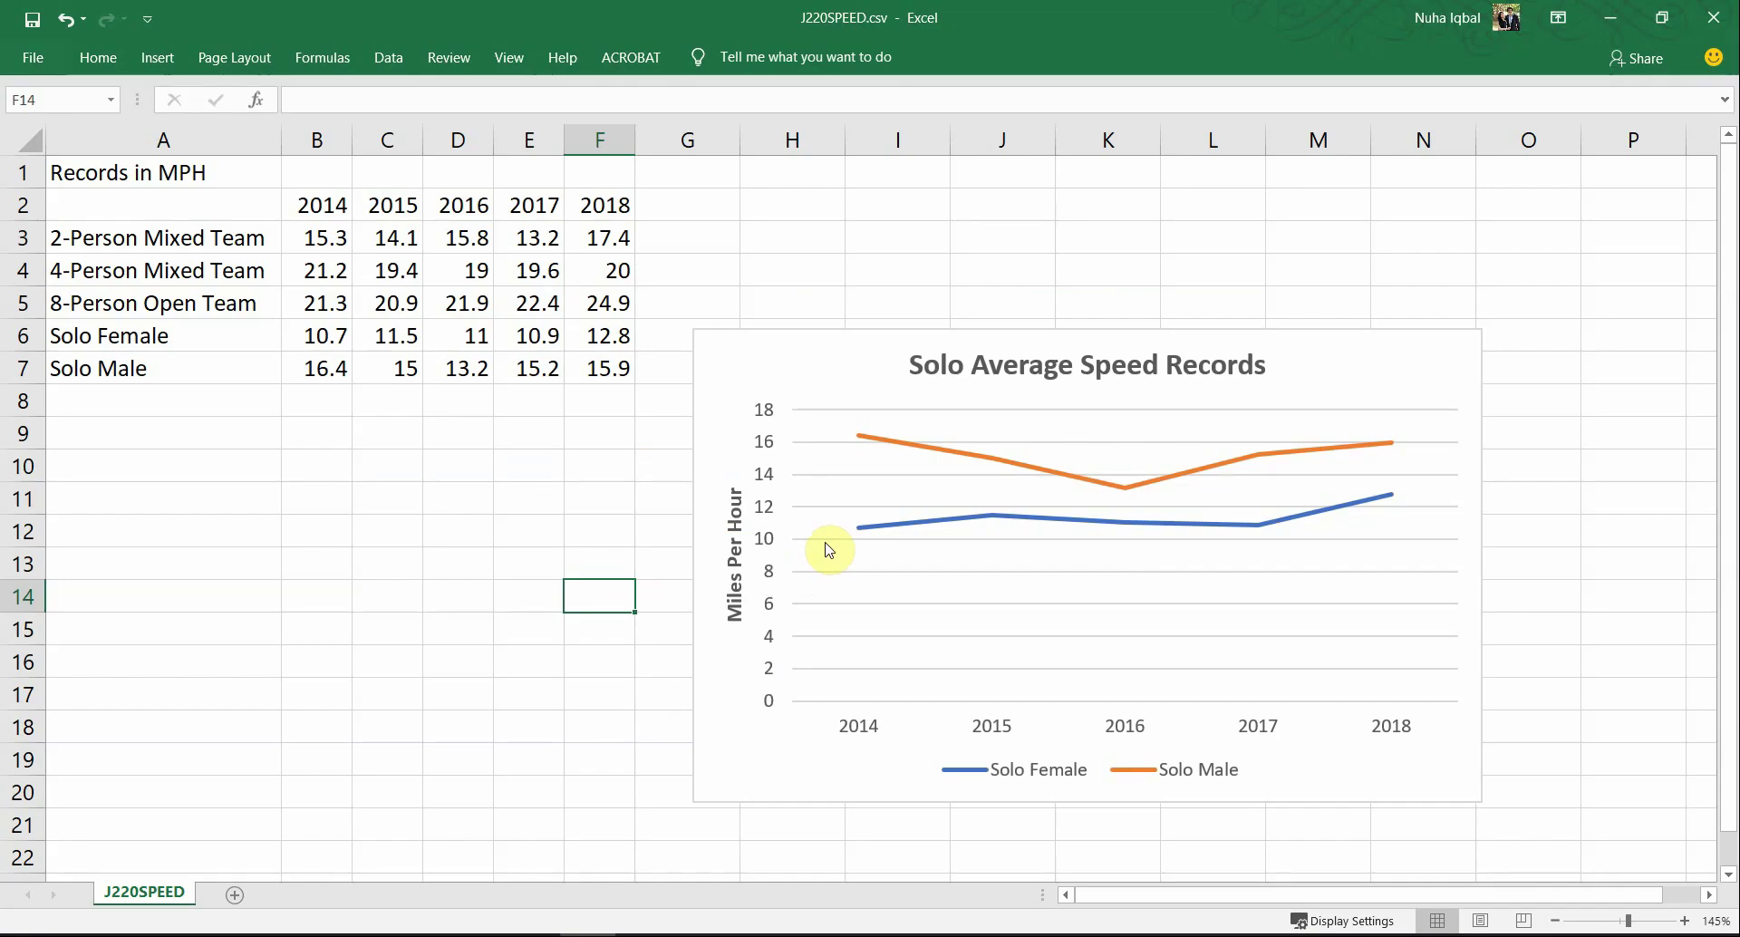
click(773, 497)
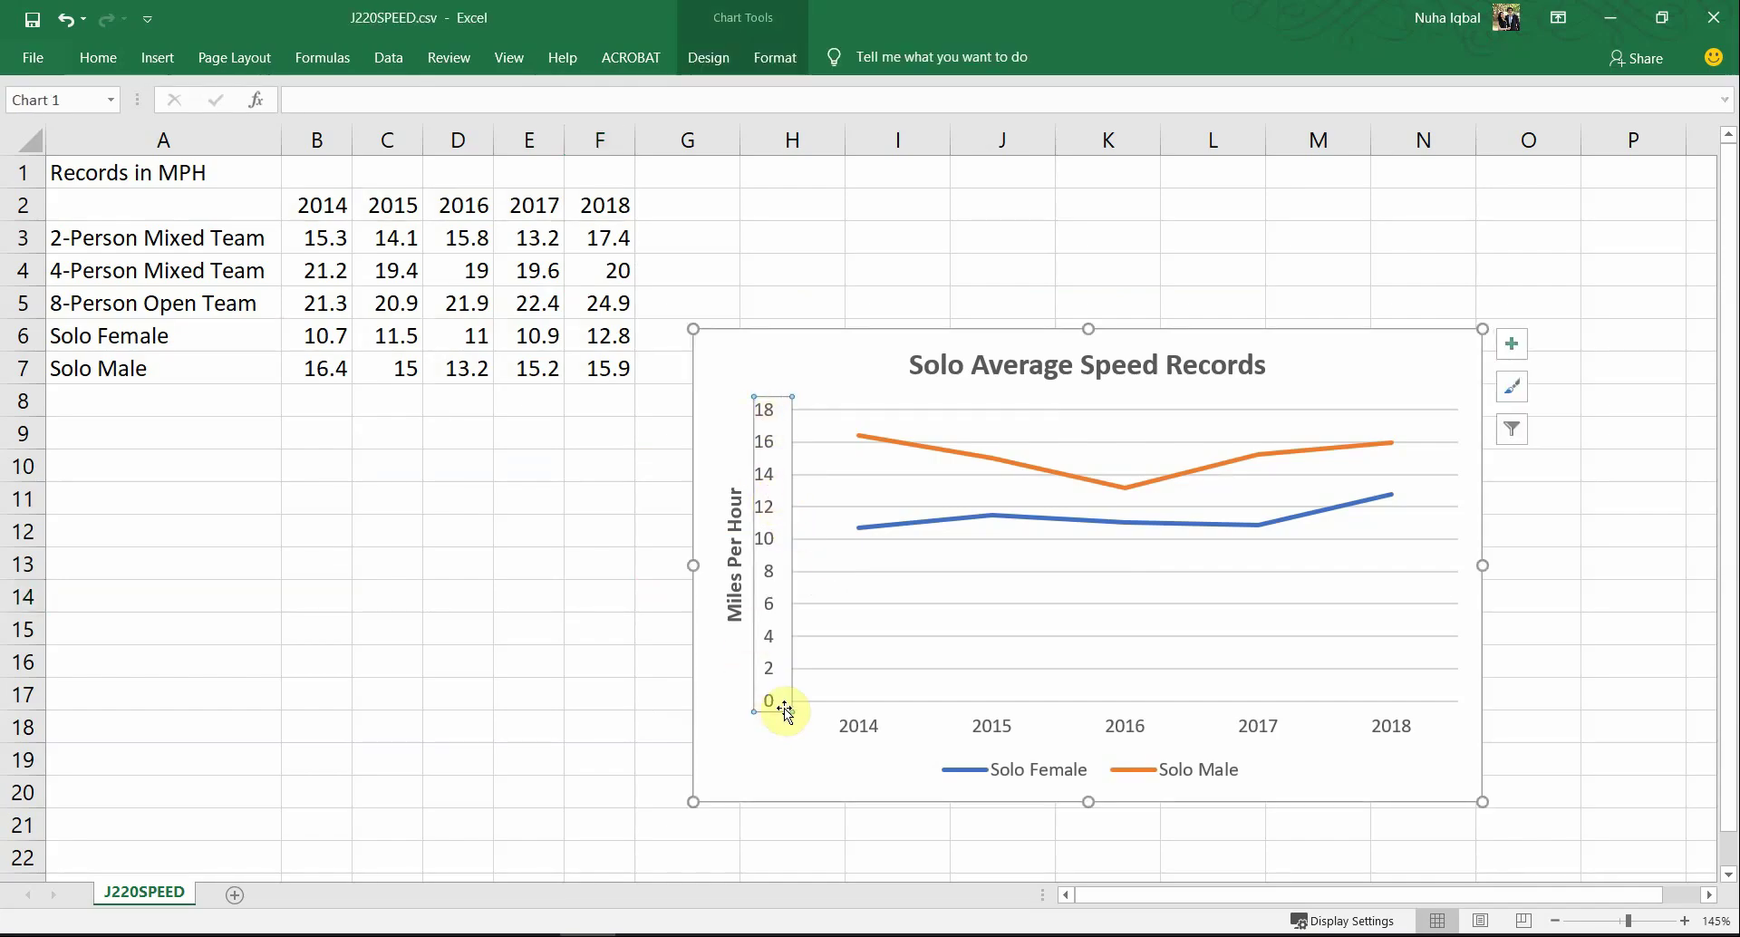
right_click(762, 453)
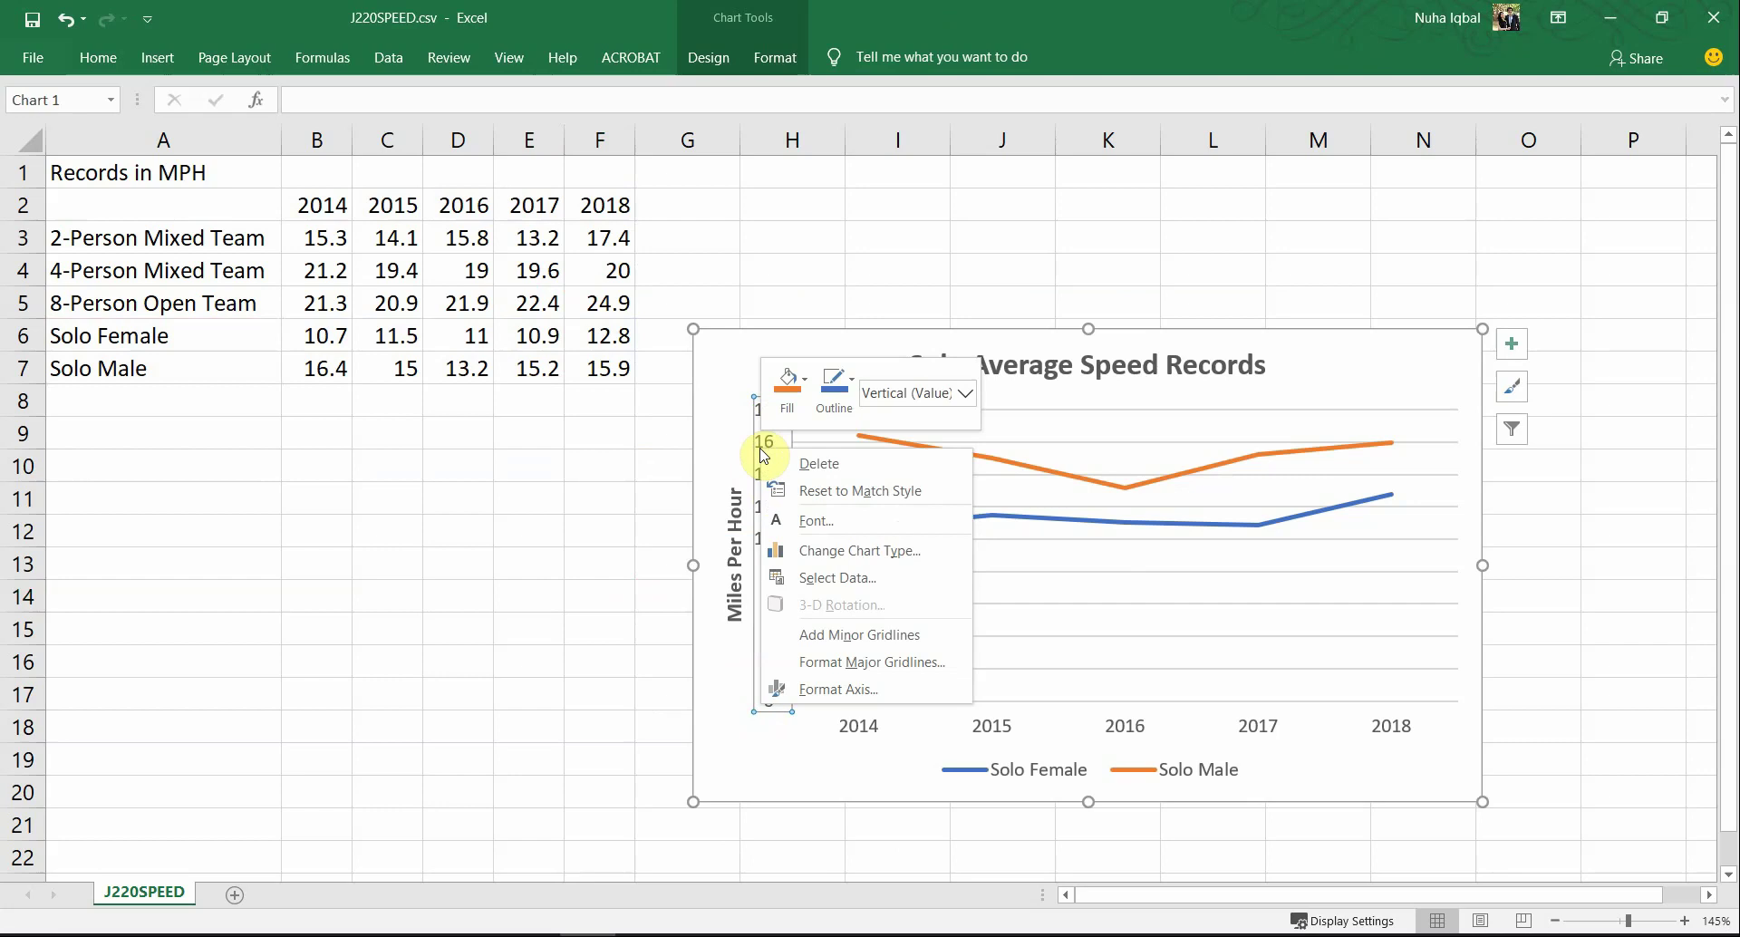
click(820, 688)
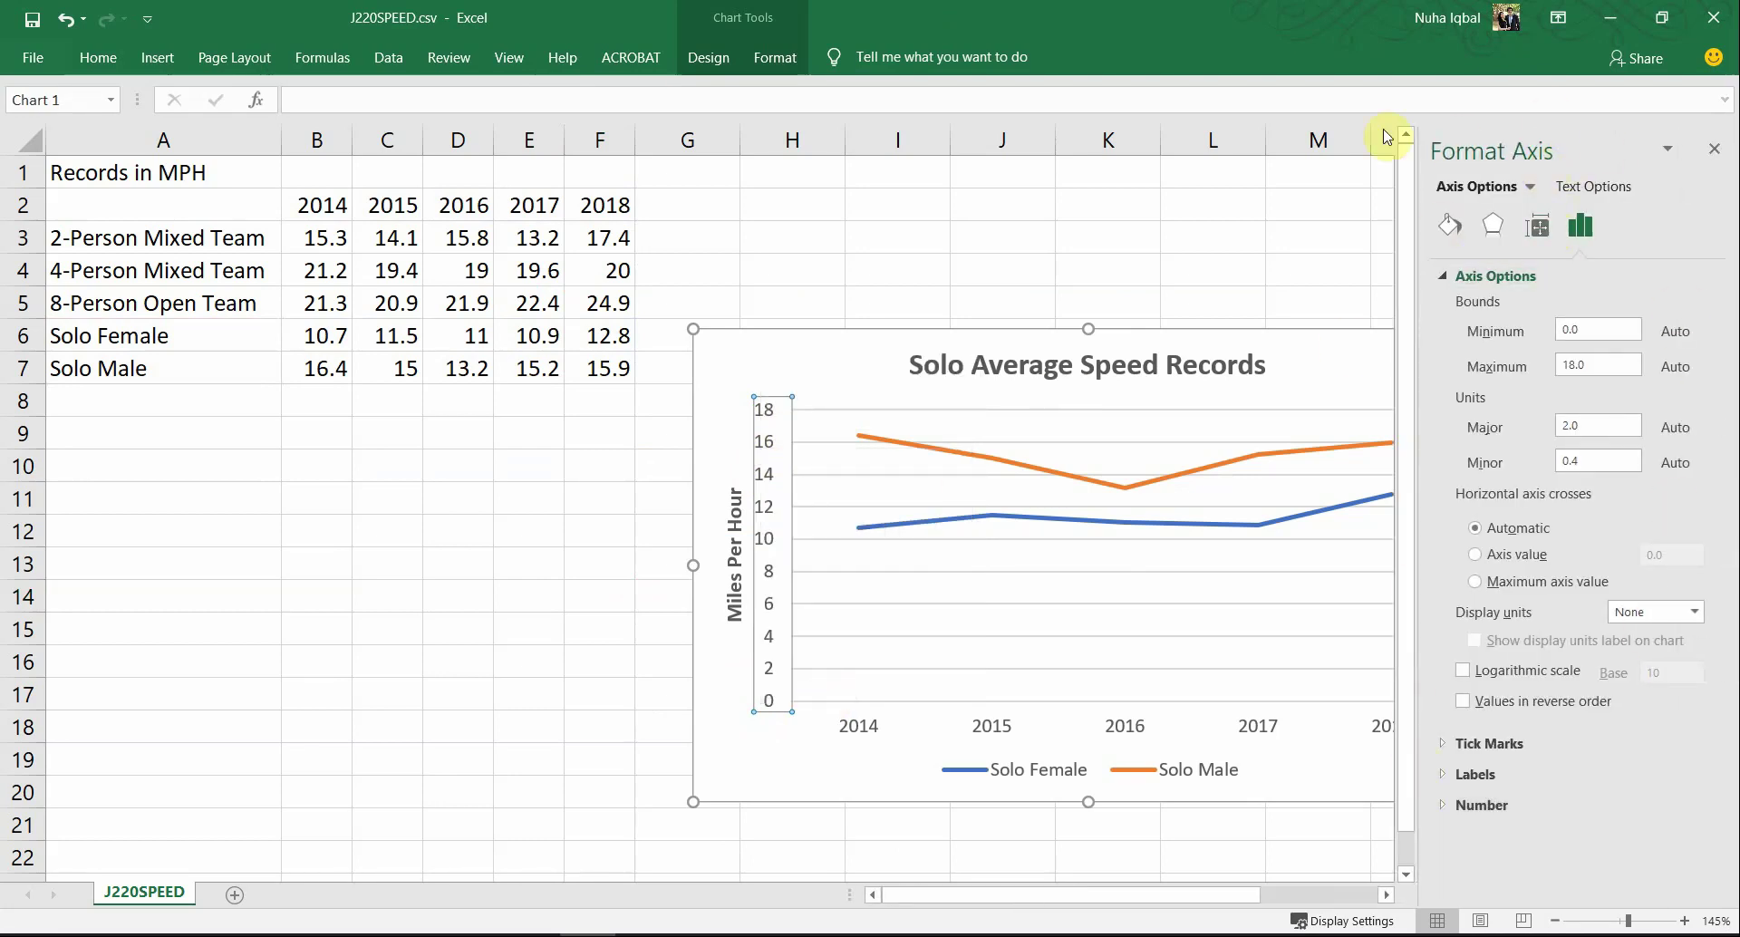
Step: Check question 35's minimum in the exam paper and set the value axis bounds to minimum 6 and maximum 22
key(alt+Tab)
key(alt+Tab)
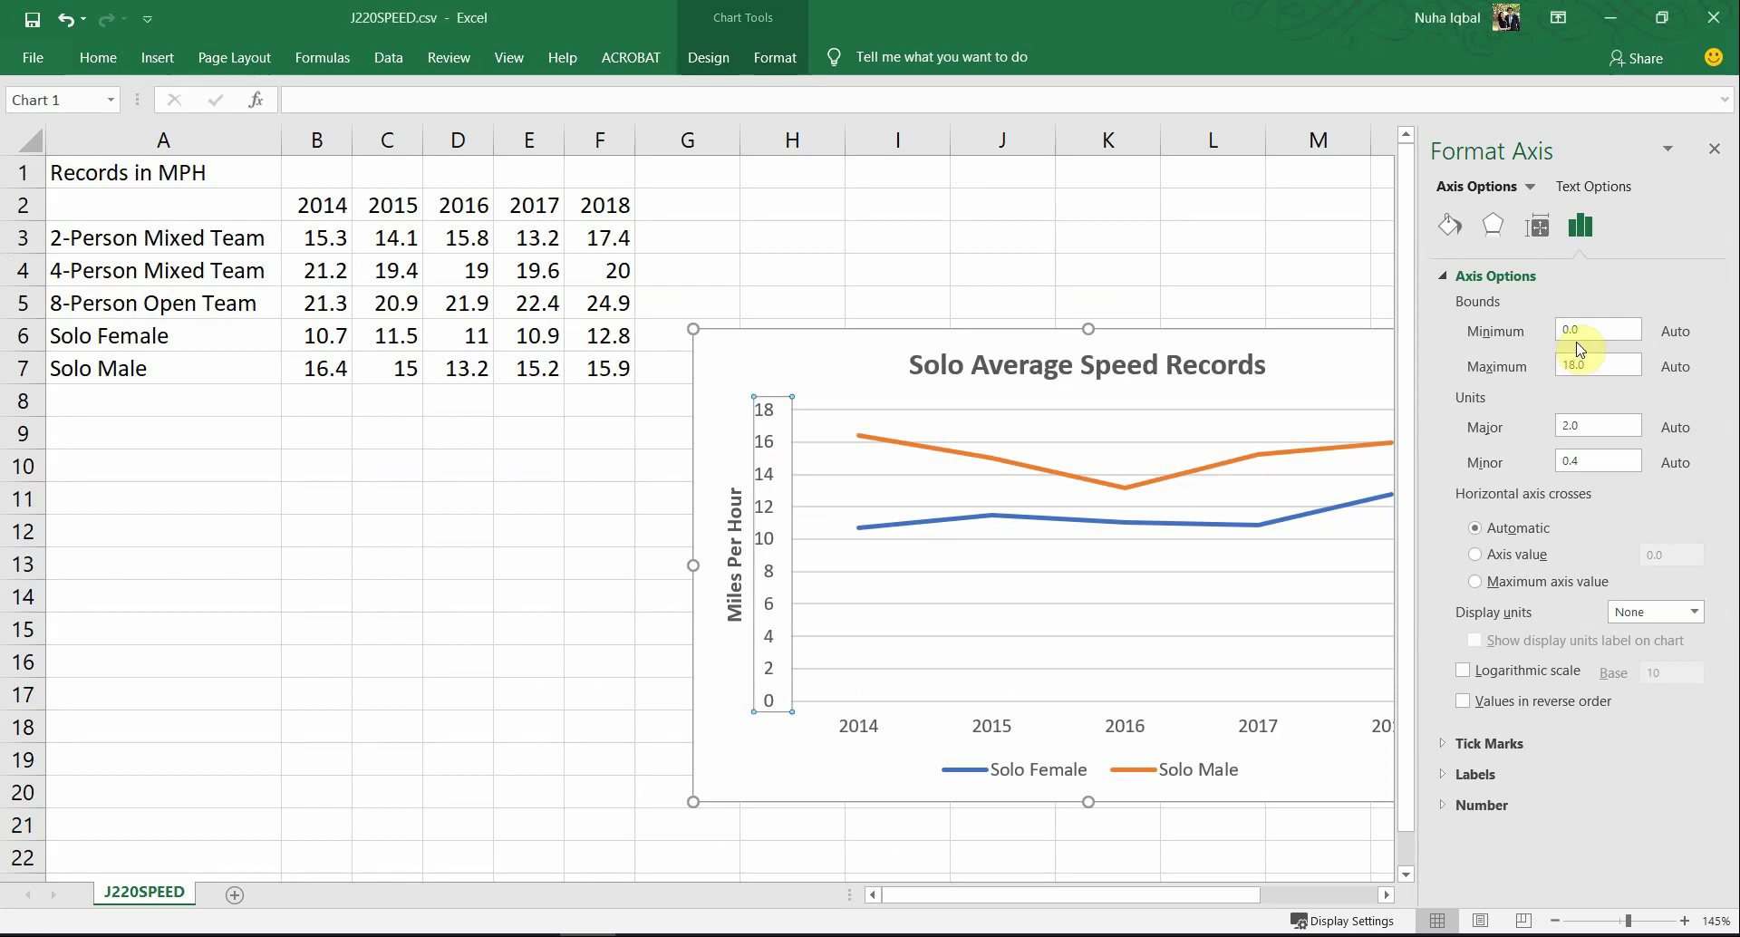
key(alt+Tab)
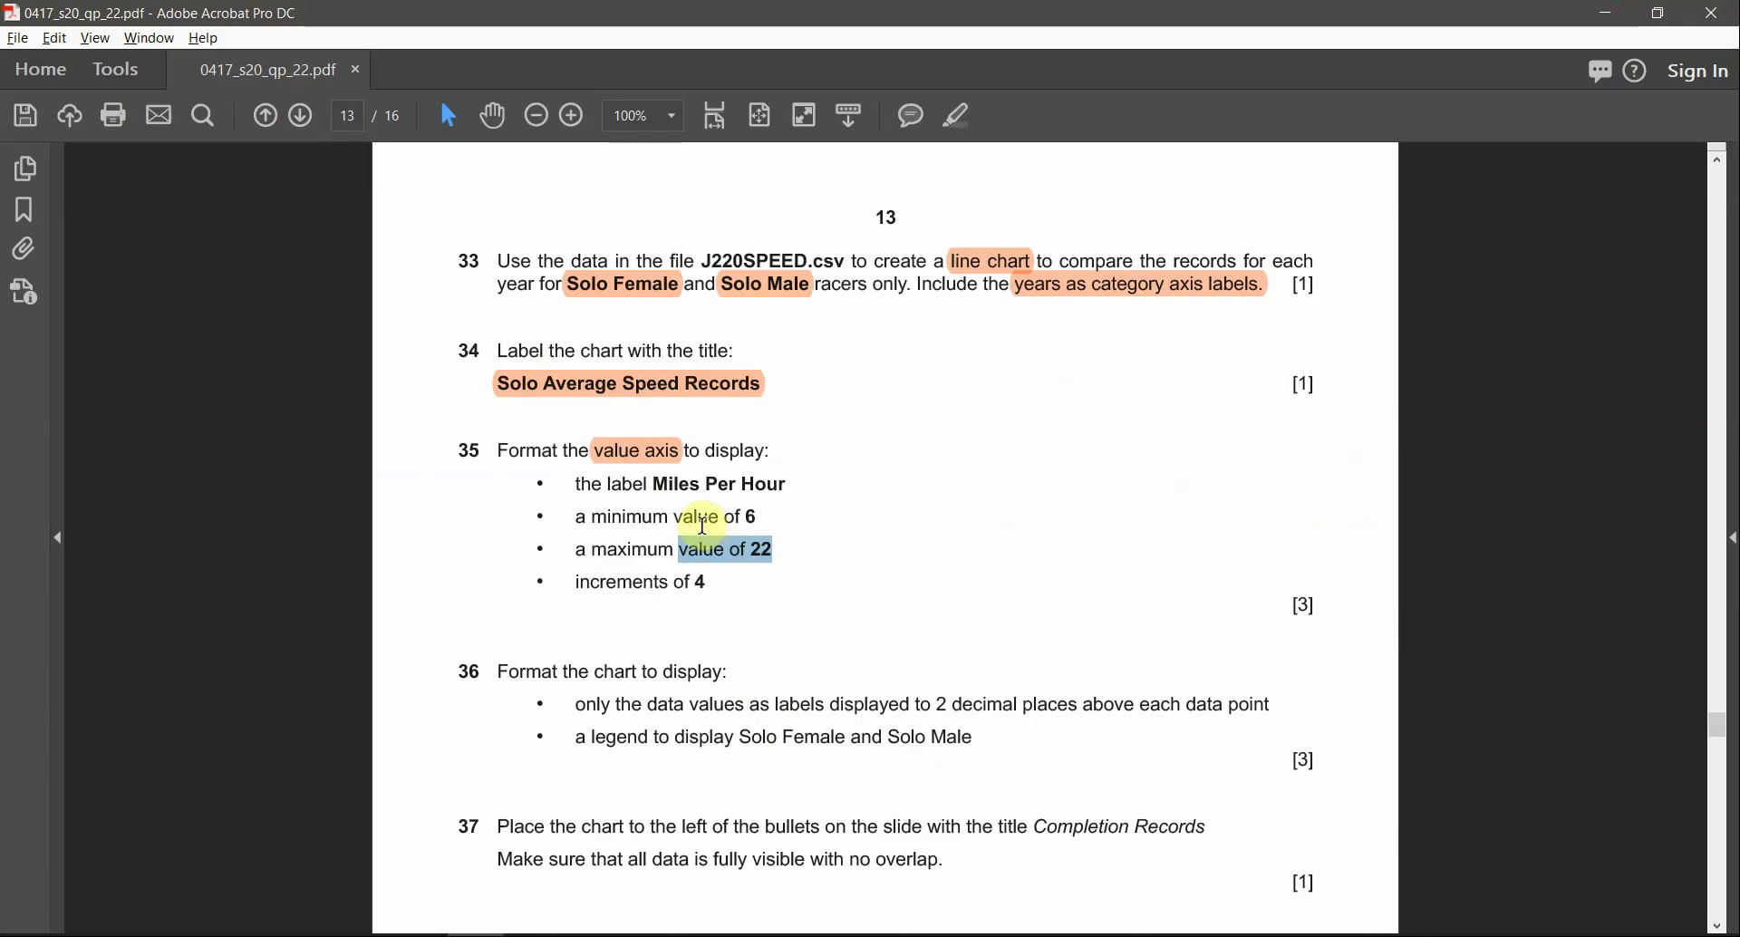
double_click(760, 515)
key(alt+Tab)
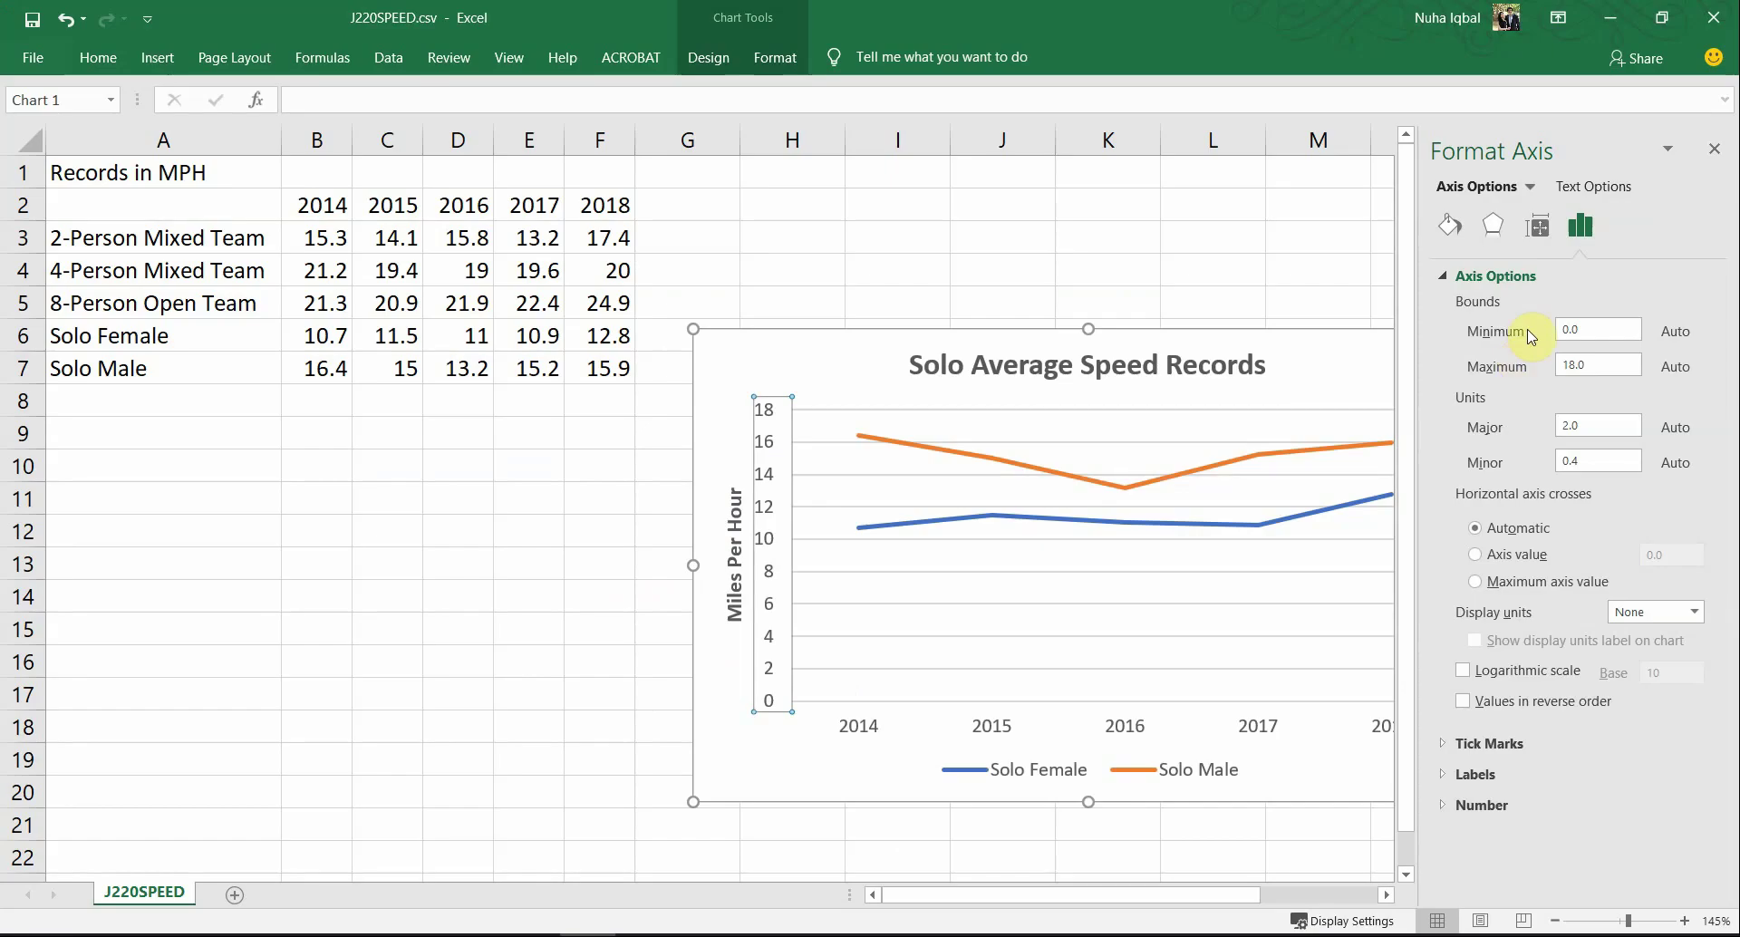
click(1594, 367)
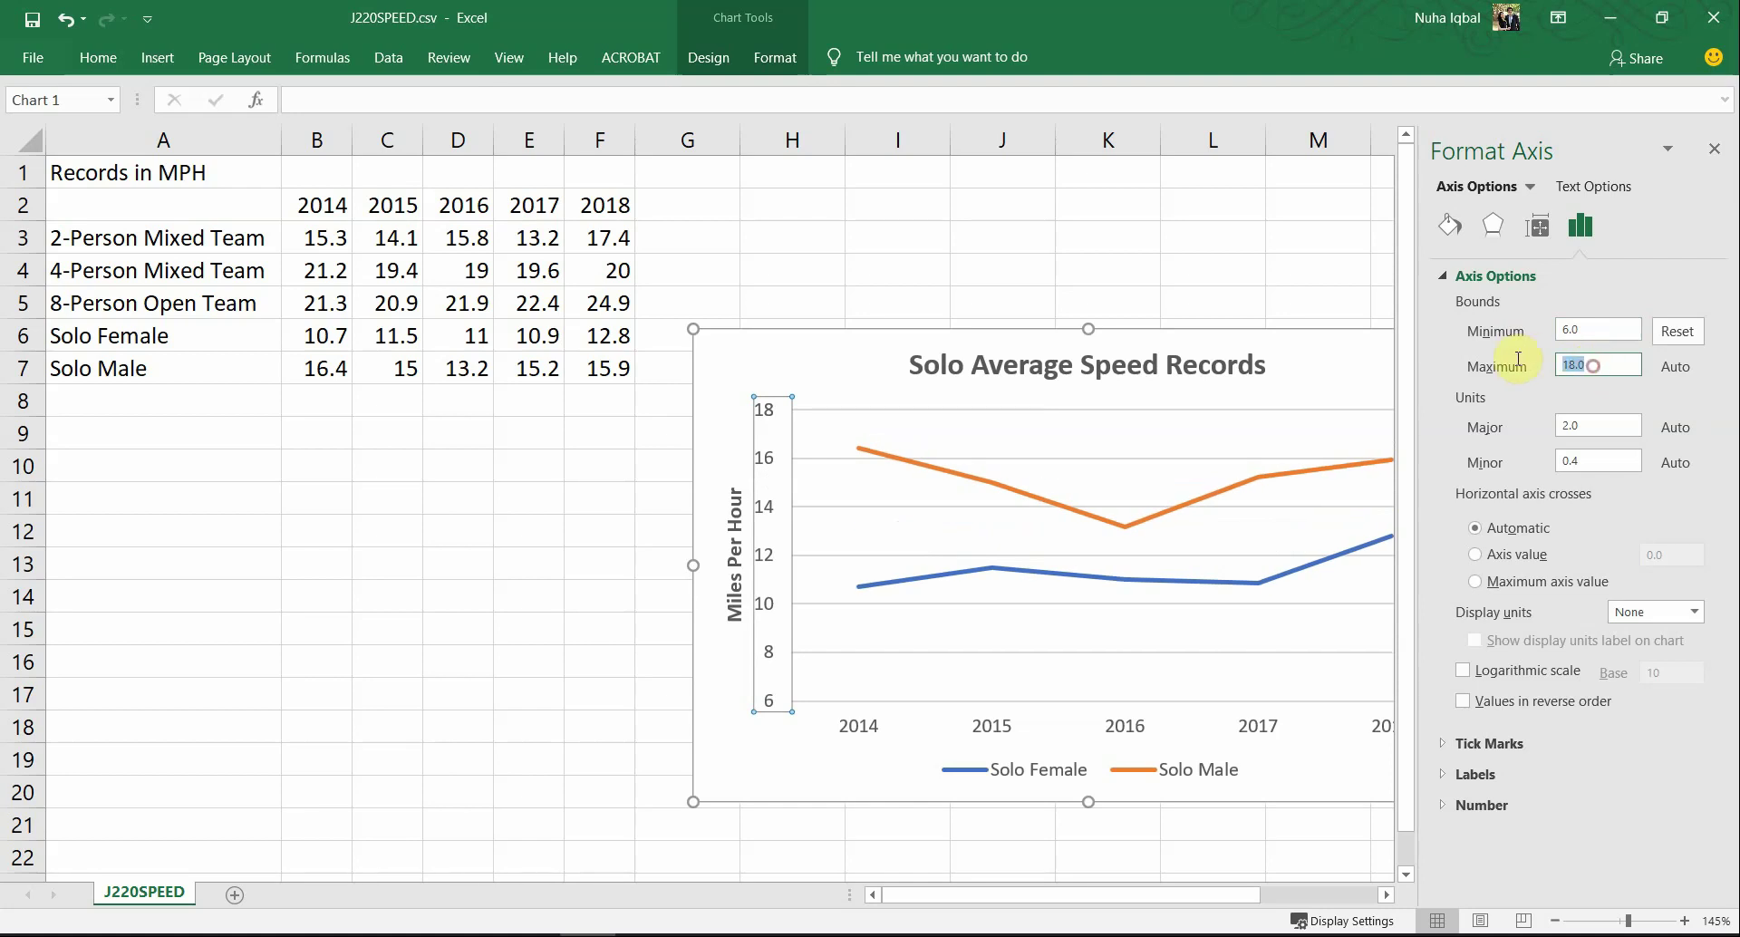
click(1622, 330)
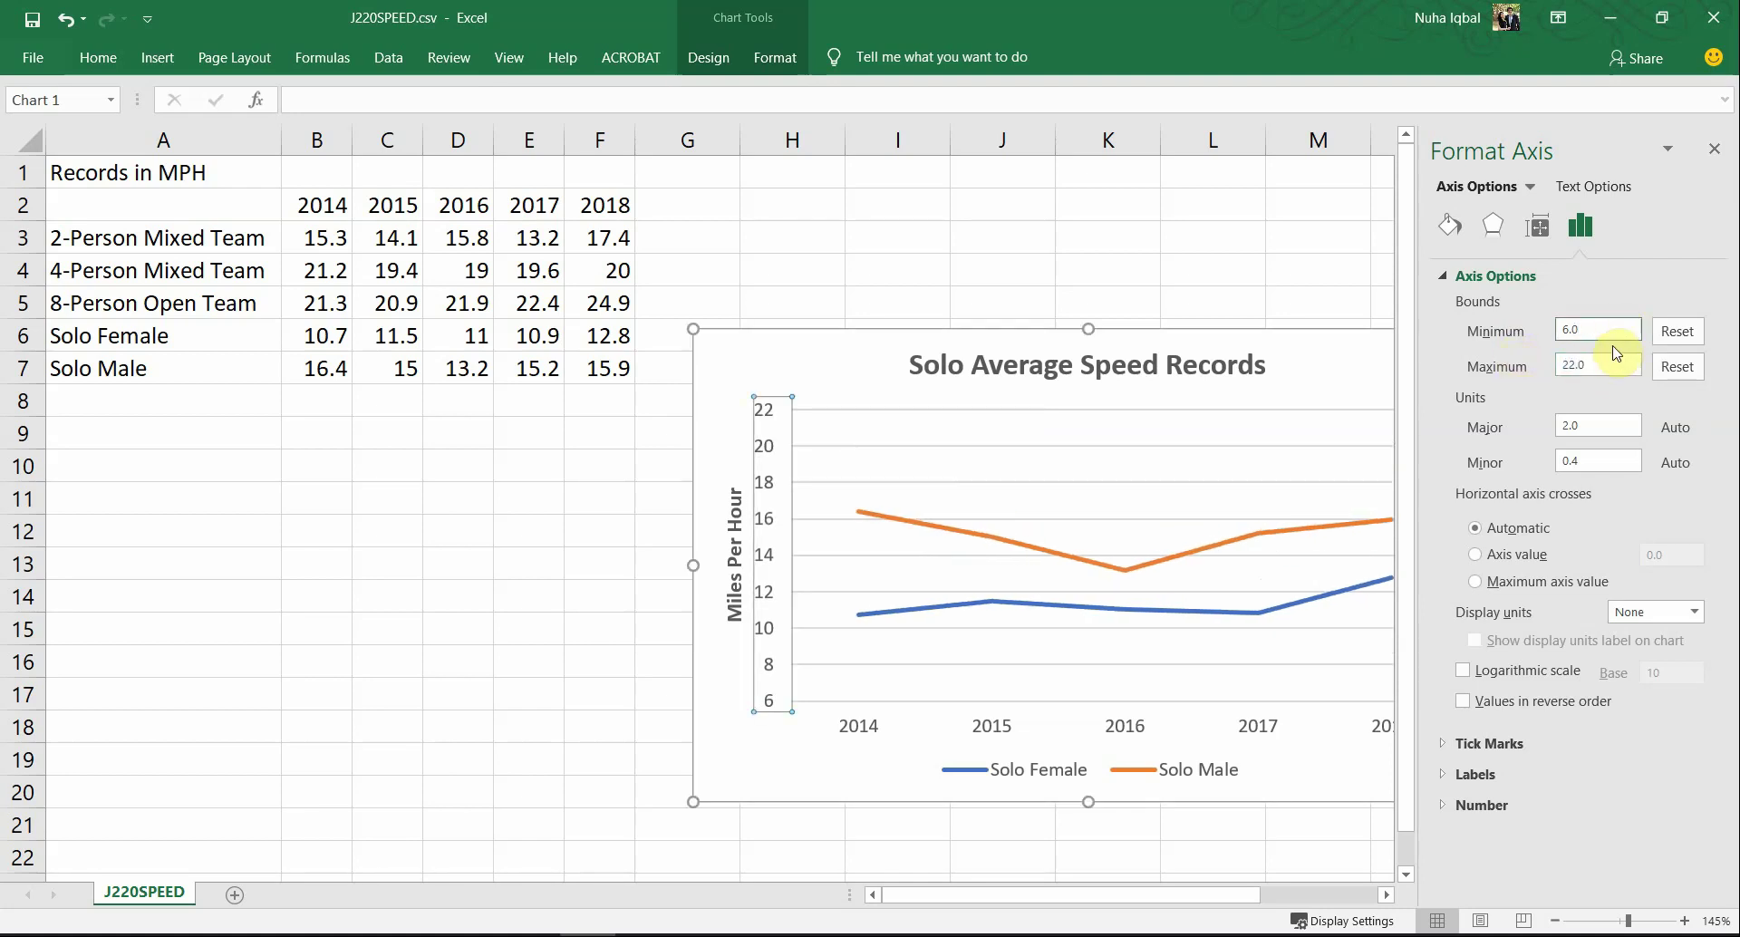
click(1600, 327)
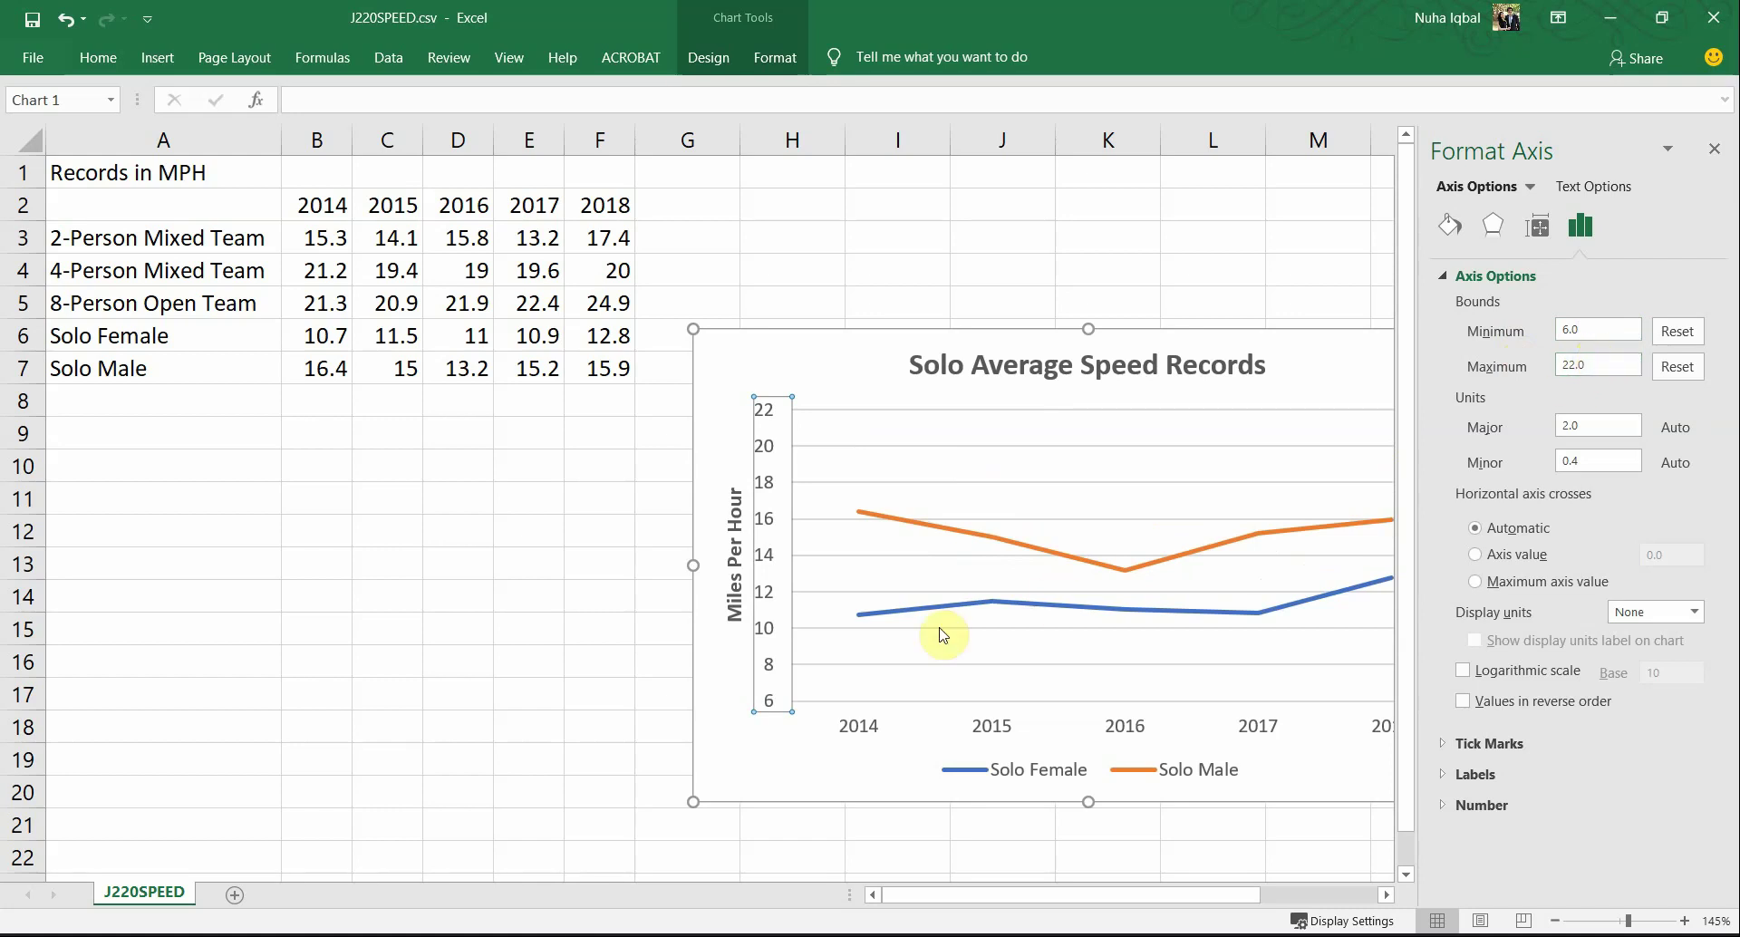
Step: Check question 35's maximum and increment in the exam paper, and set the value axis's major unit to 4 in Excel
key(alt+Tab)
drag(730, 550, 776, 550)
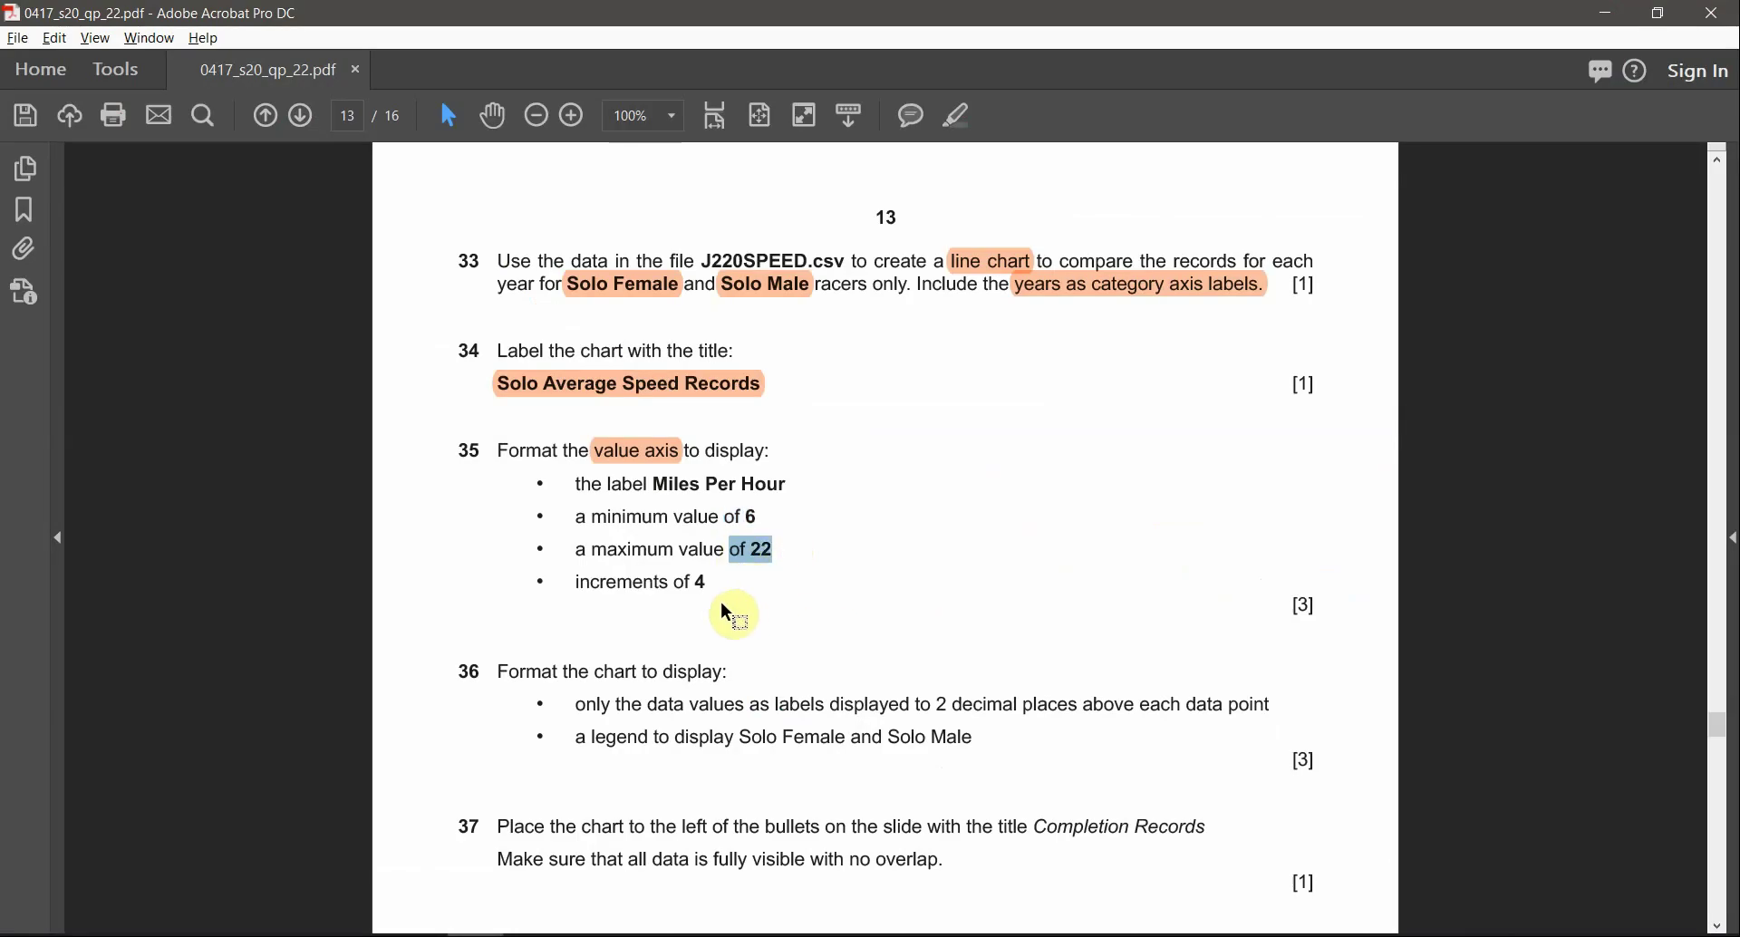
drag(686, 584, 716, 583)
key(alt+Tab)
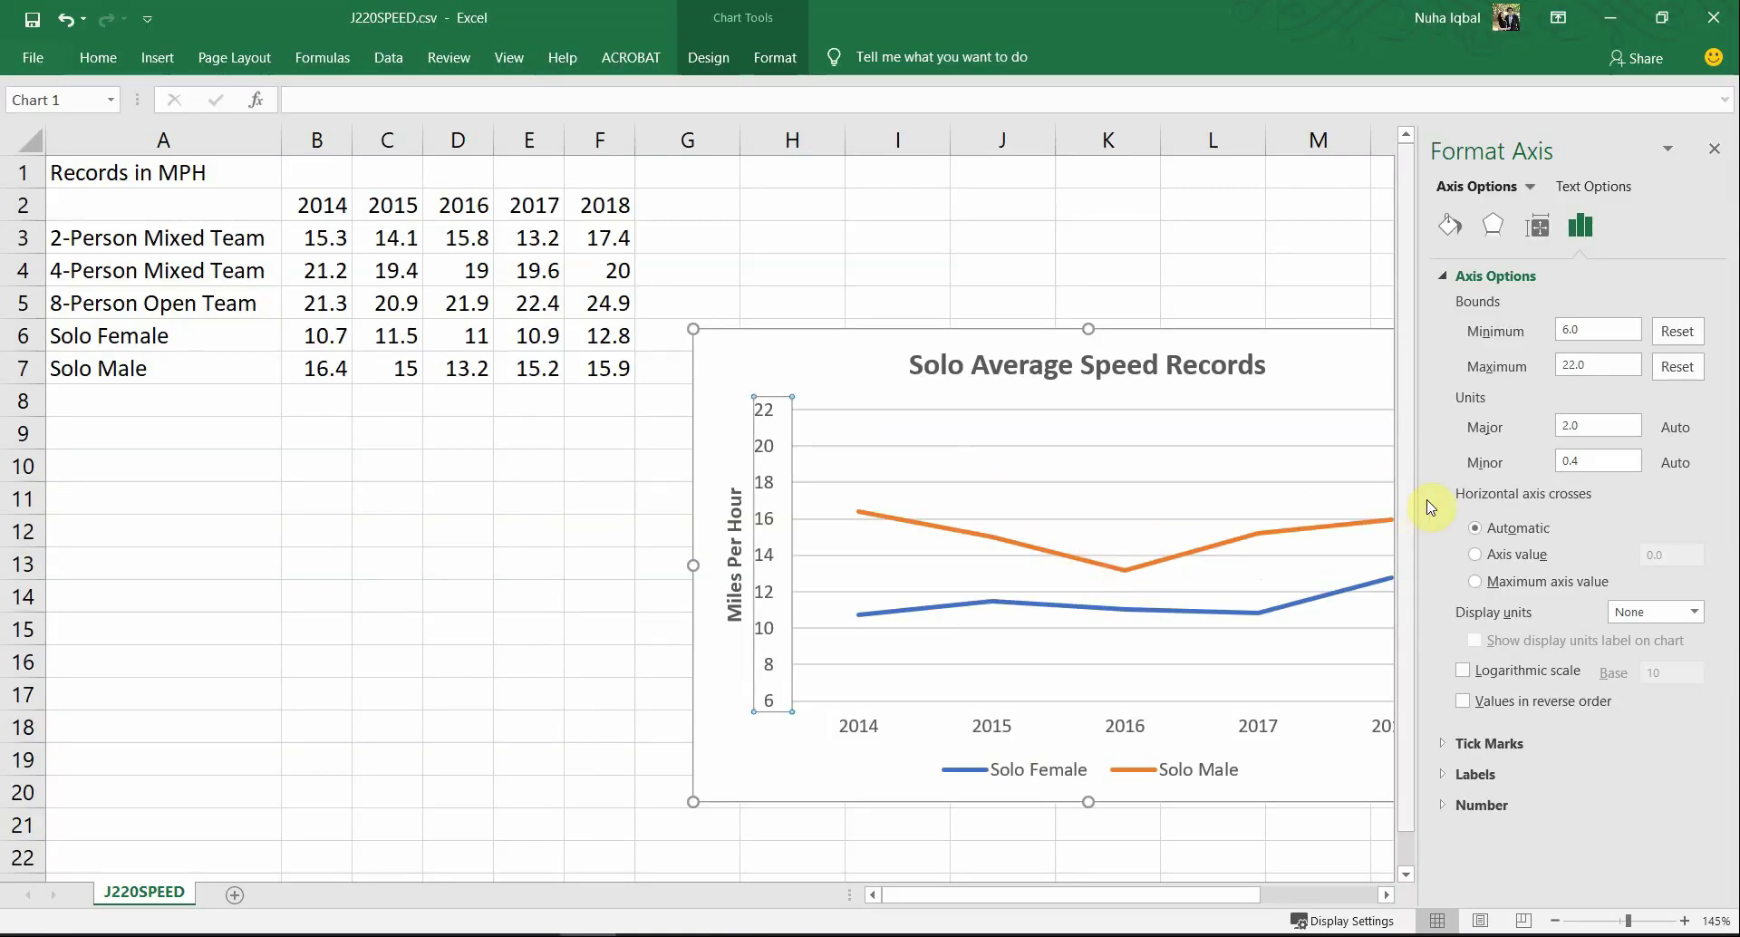
click(1615, 425)
click(1580, 422)
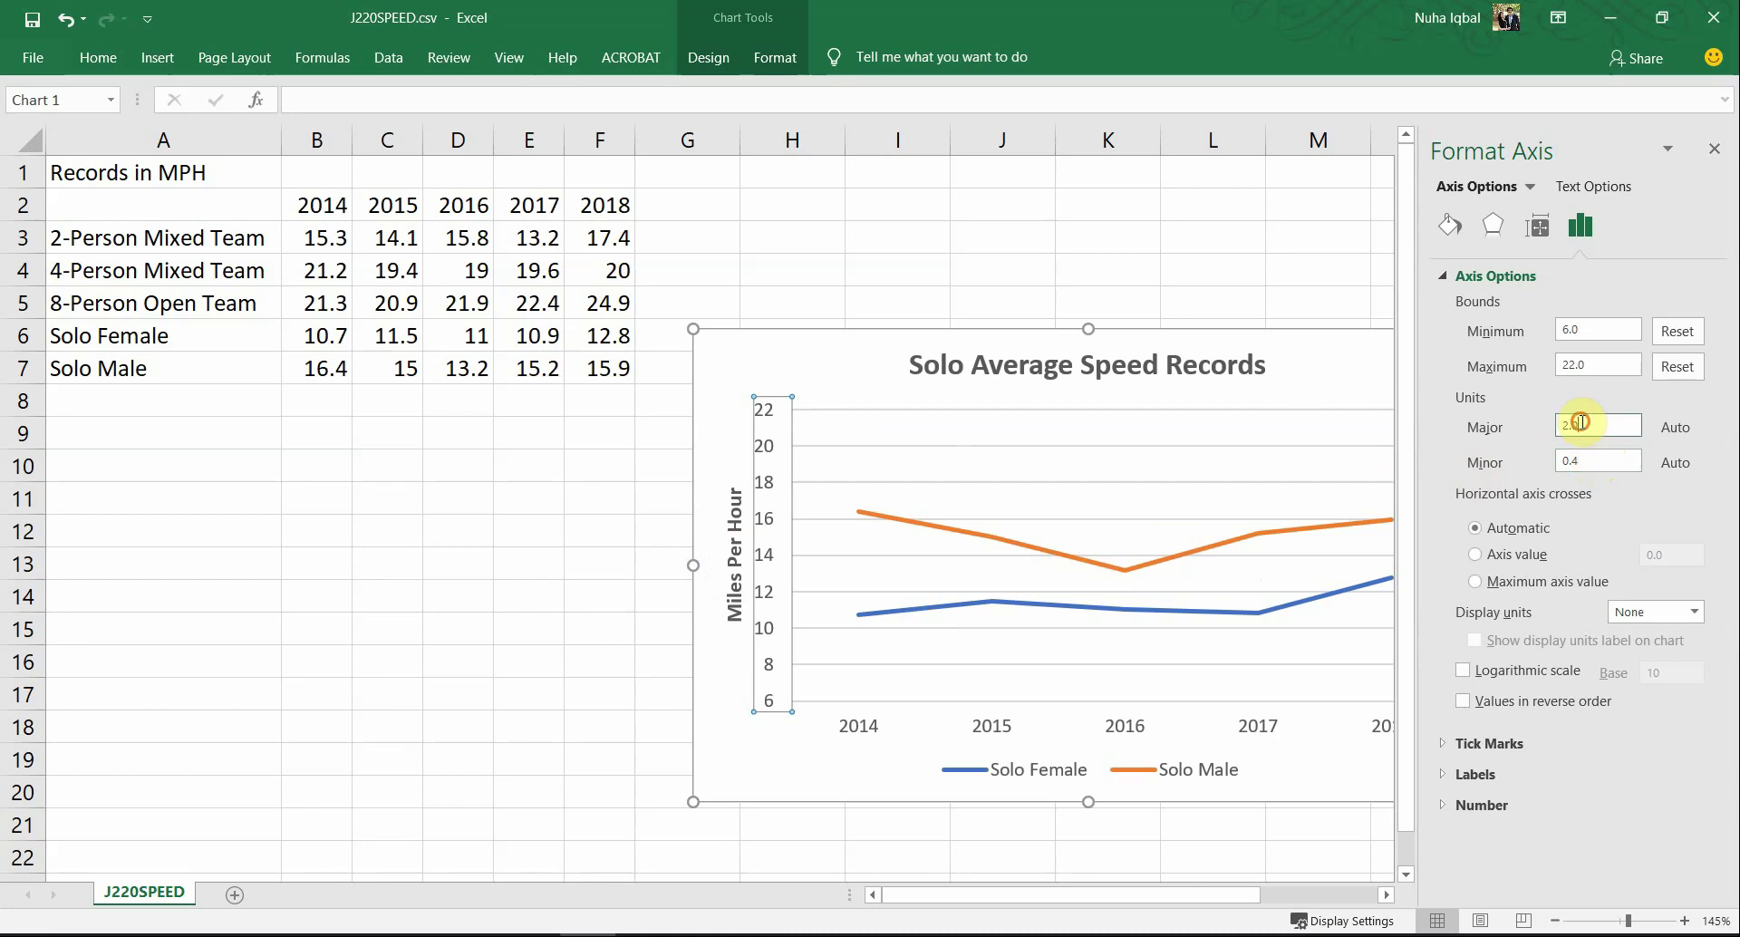
click(1580, 466)
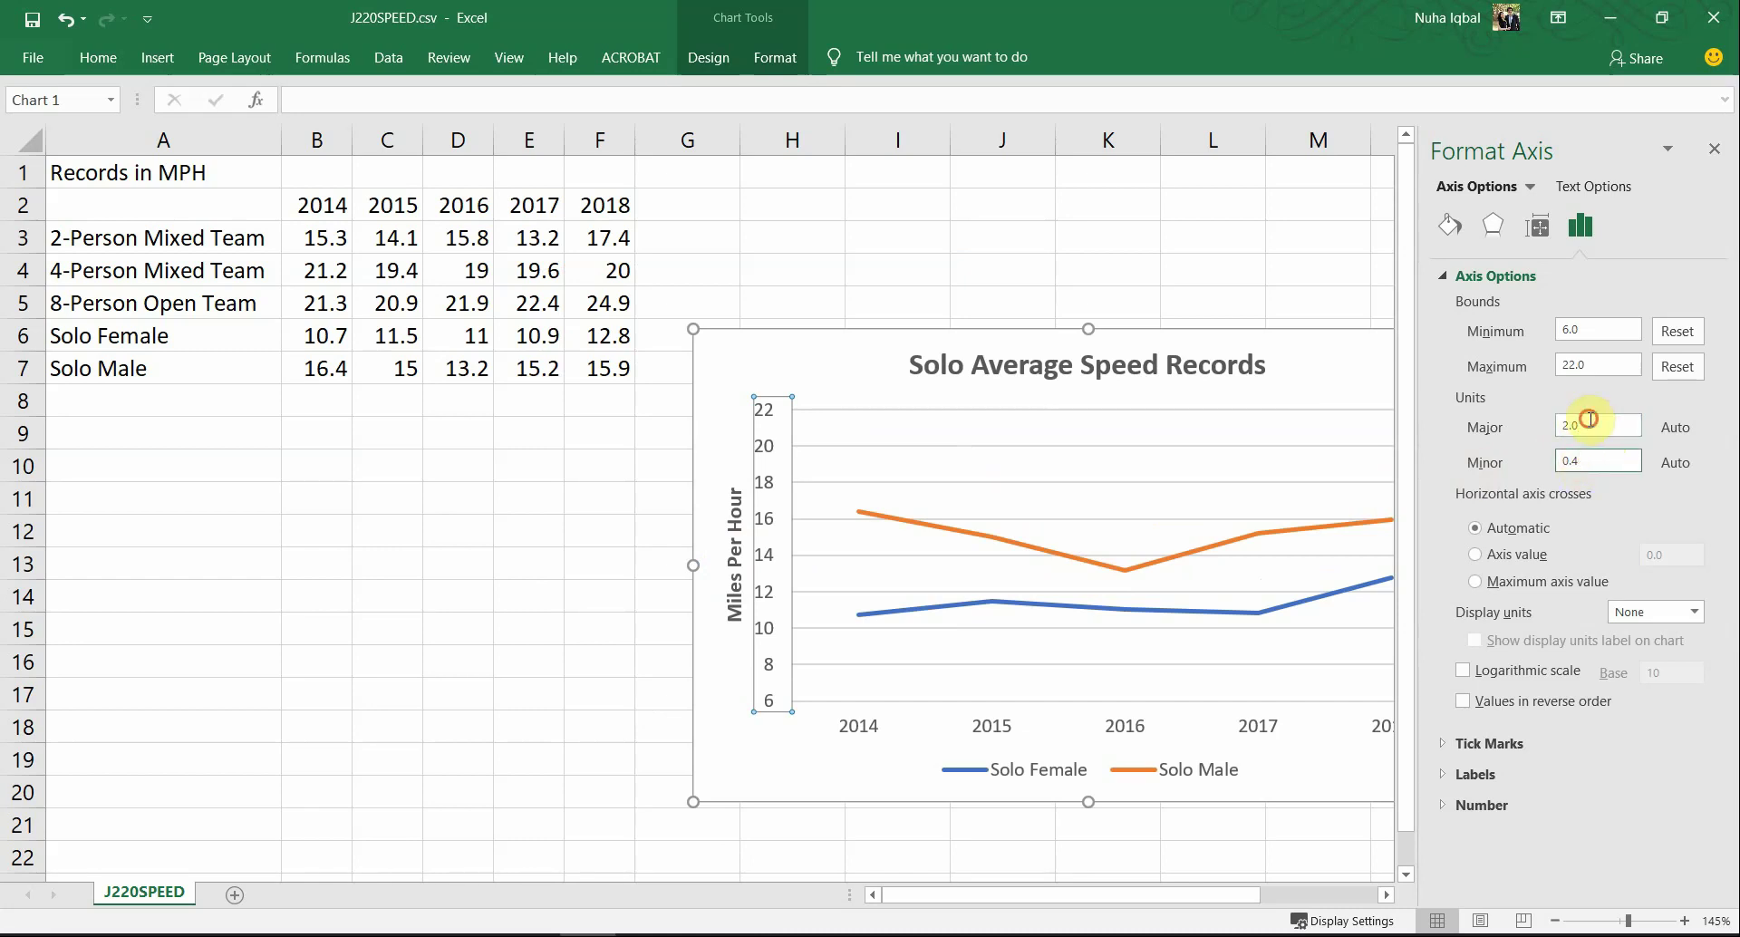
double_click(1589, 420)
text(4)
click(1577, 365)
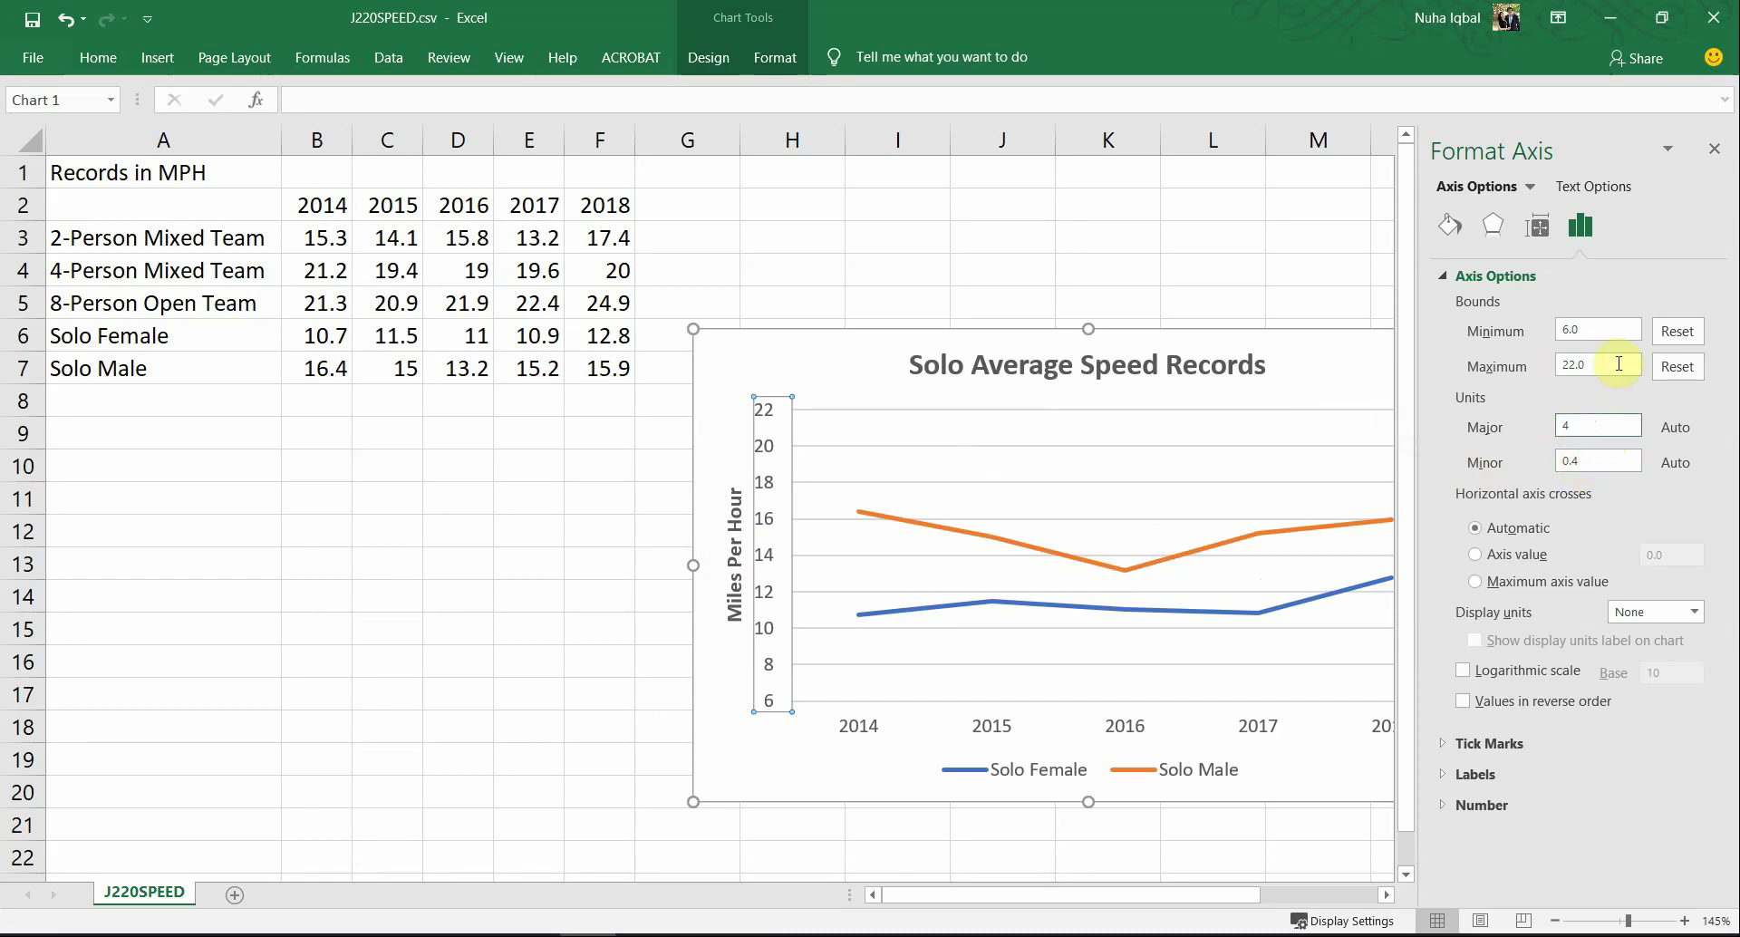
Step: Review the value axis's minimum, maximum and major unit against the chart, and close its formatting options
double_click(1590, 429)
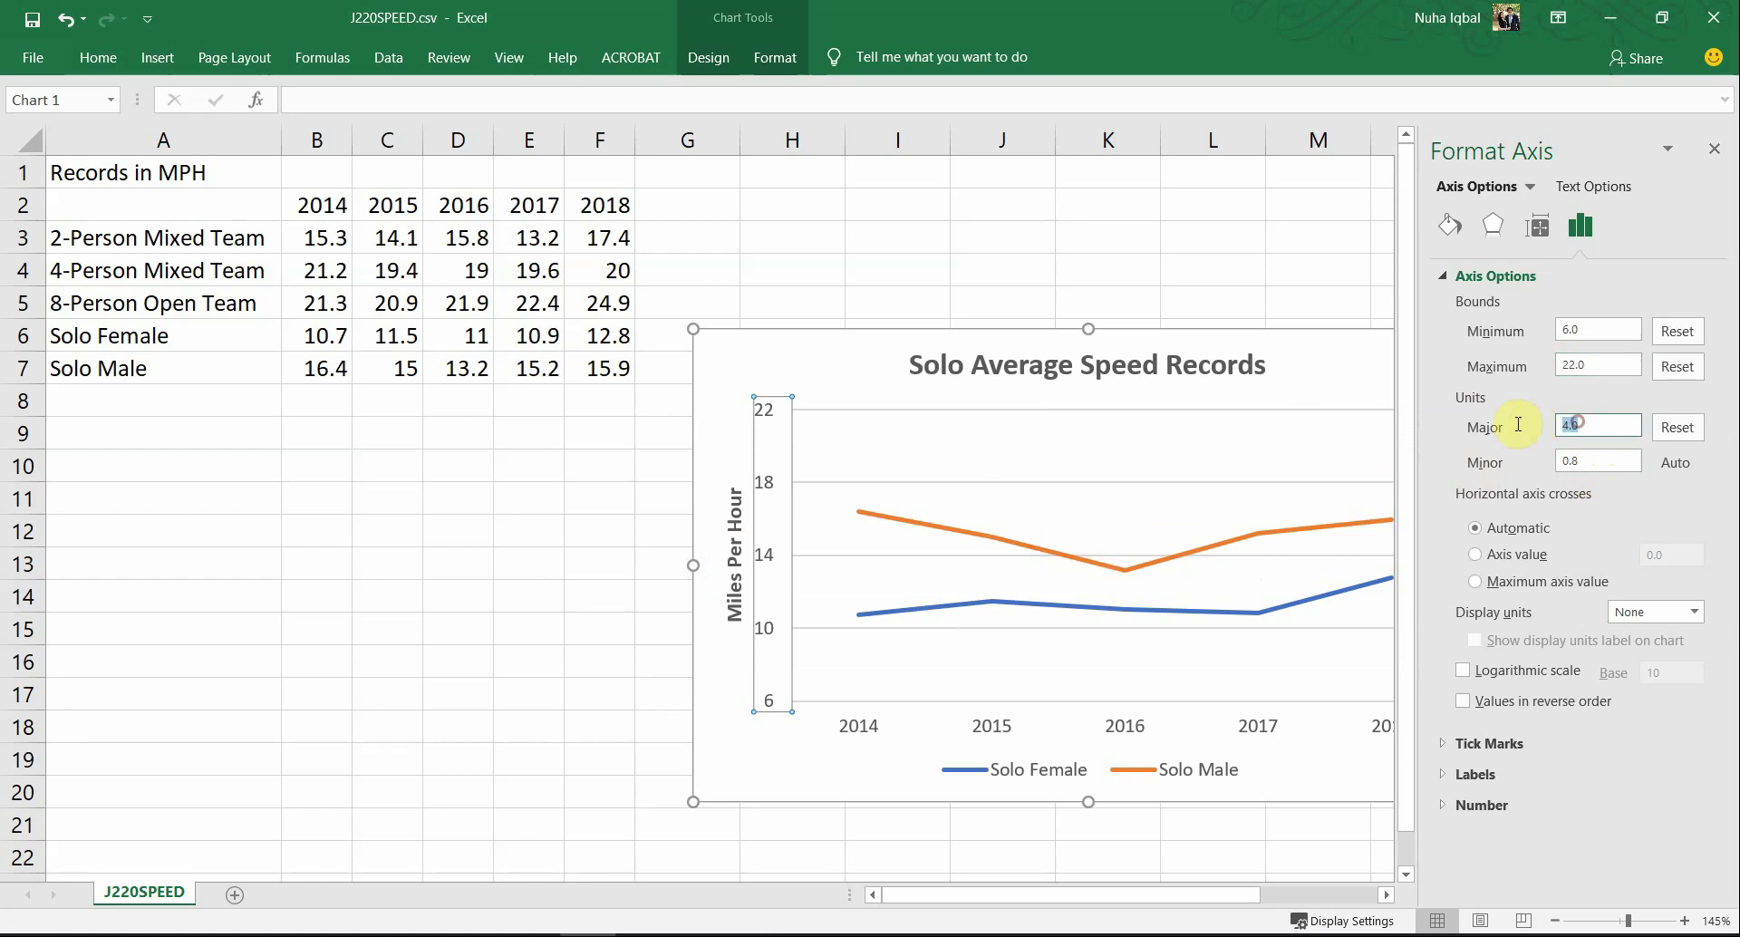
double_click(1587, 331)
double_click(1588, 364)
double_click(1583, 425)
click(766, 409)
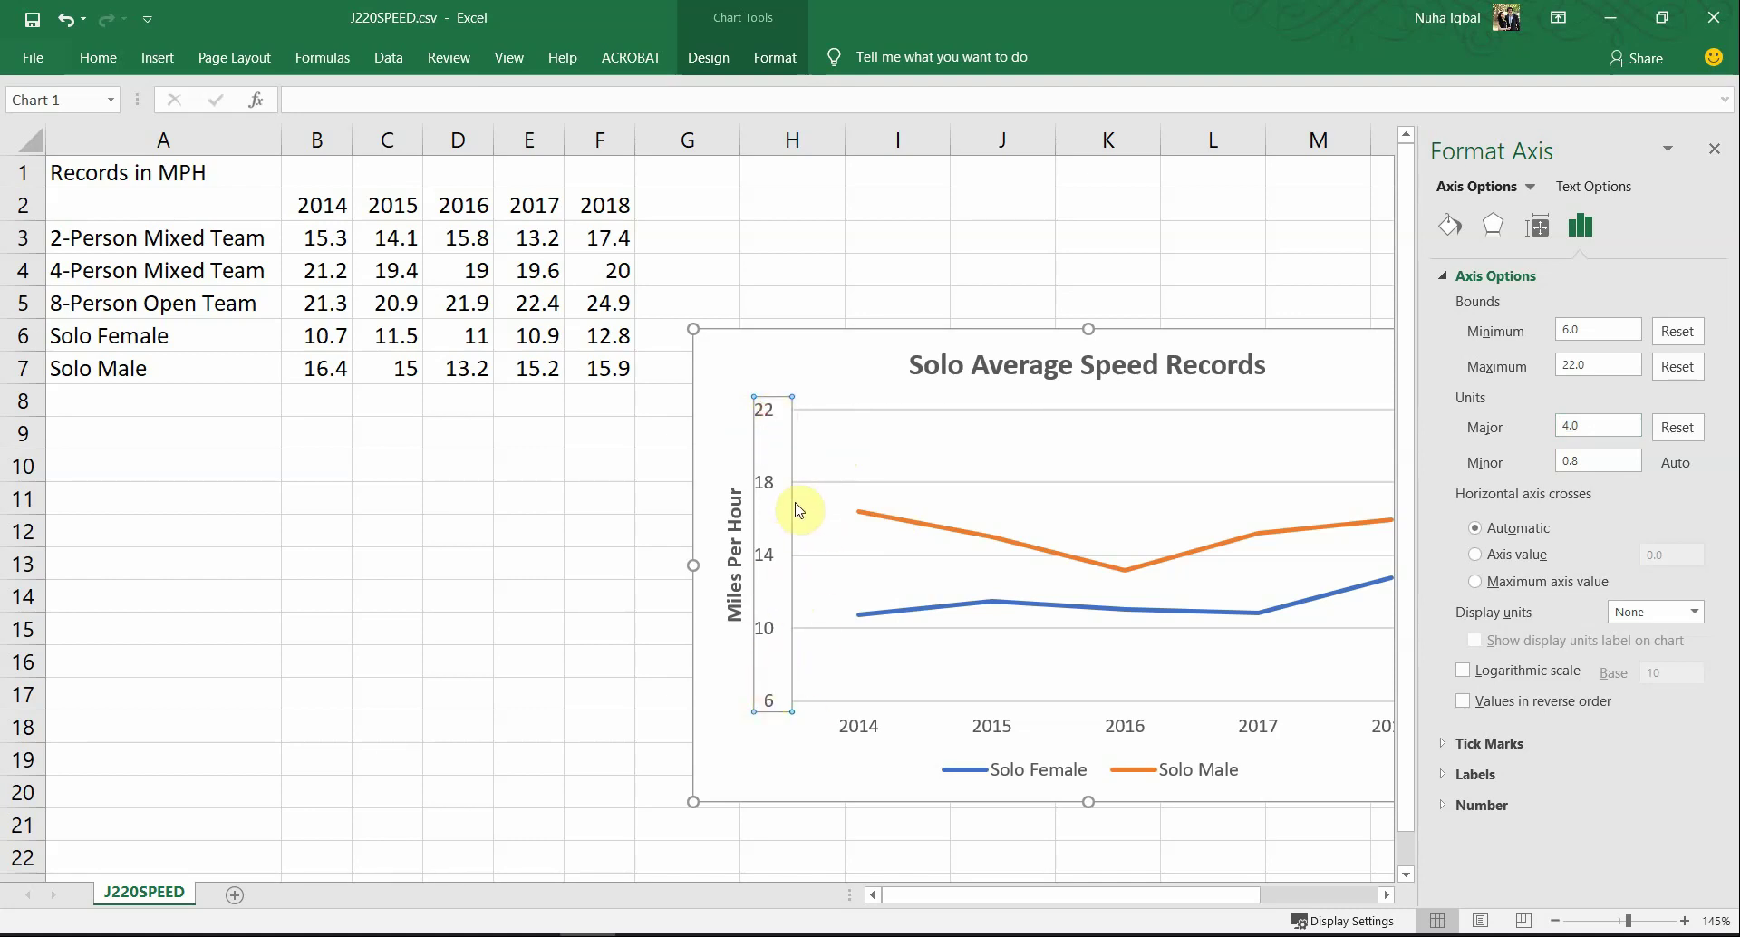
click(456, 721)
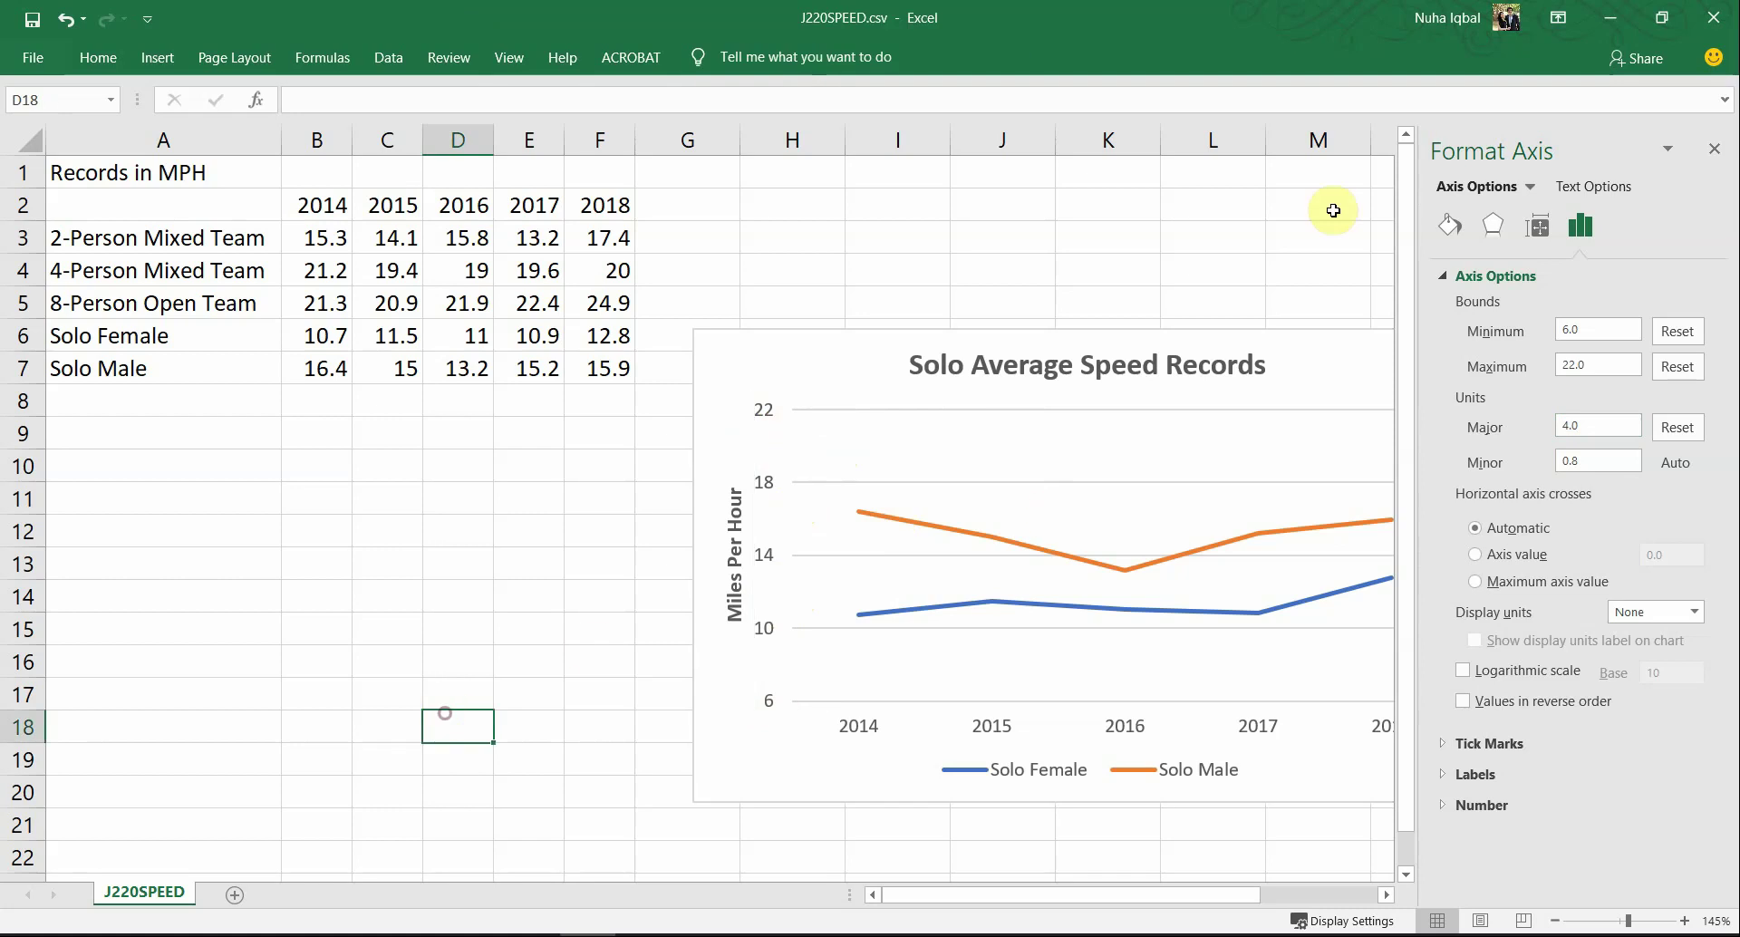
click(1712, 151)
click(1215, 833)
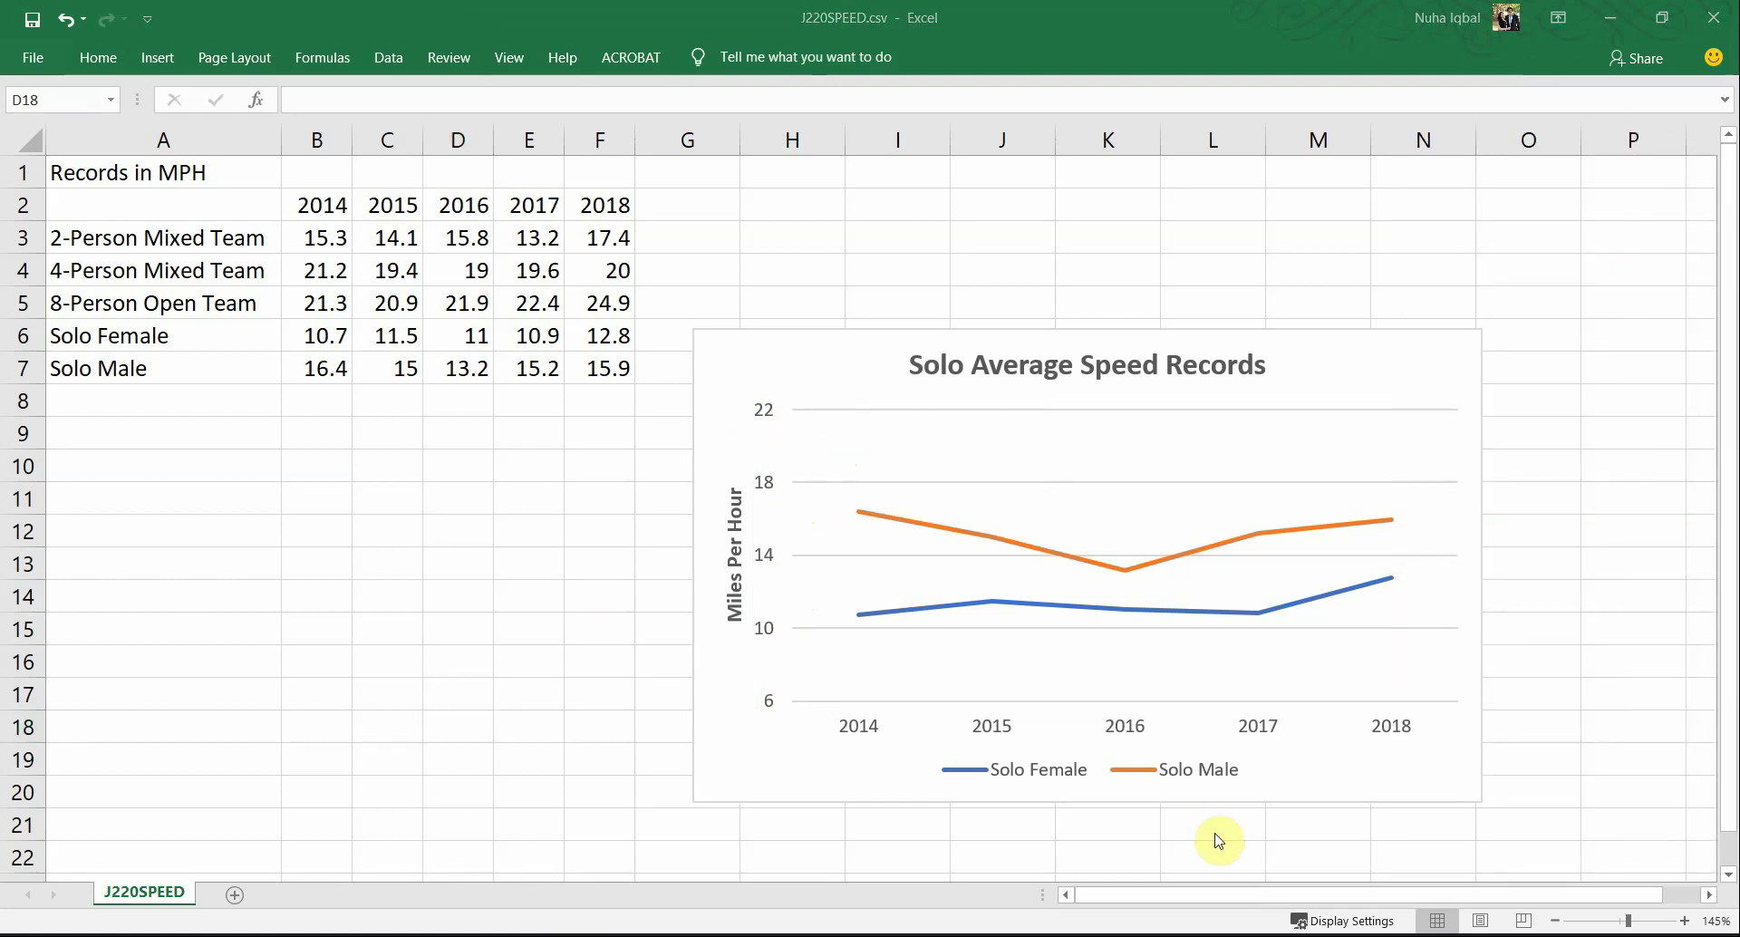
Step: Switch to the exam paper in Adobe Acrobat and highlight question 35's label, minimum, maximum and increment requirements
key(alt+Tab)
drag(716, 584, 580, 482)
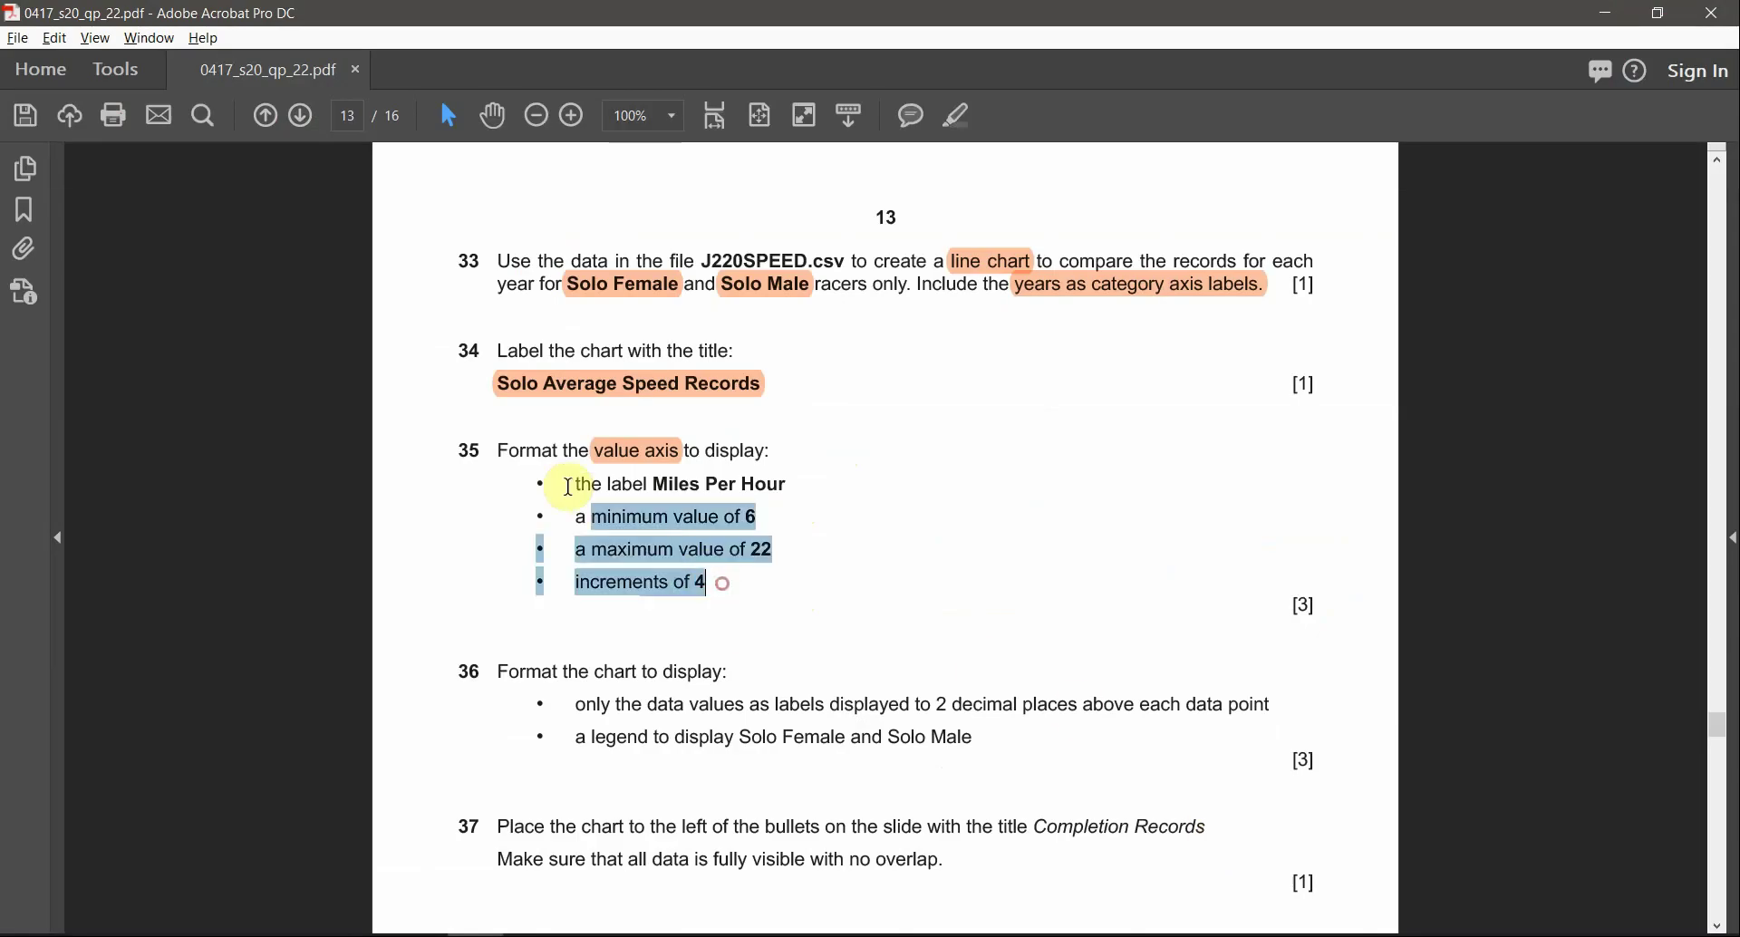
click(963, 114)
scroll(889, 539, down, 1)
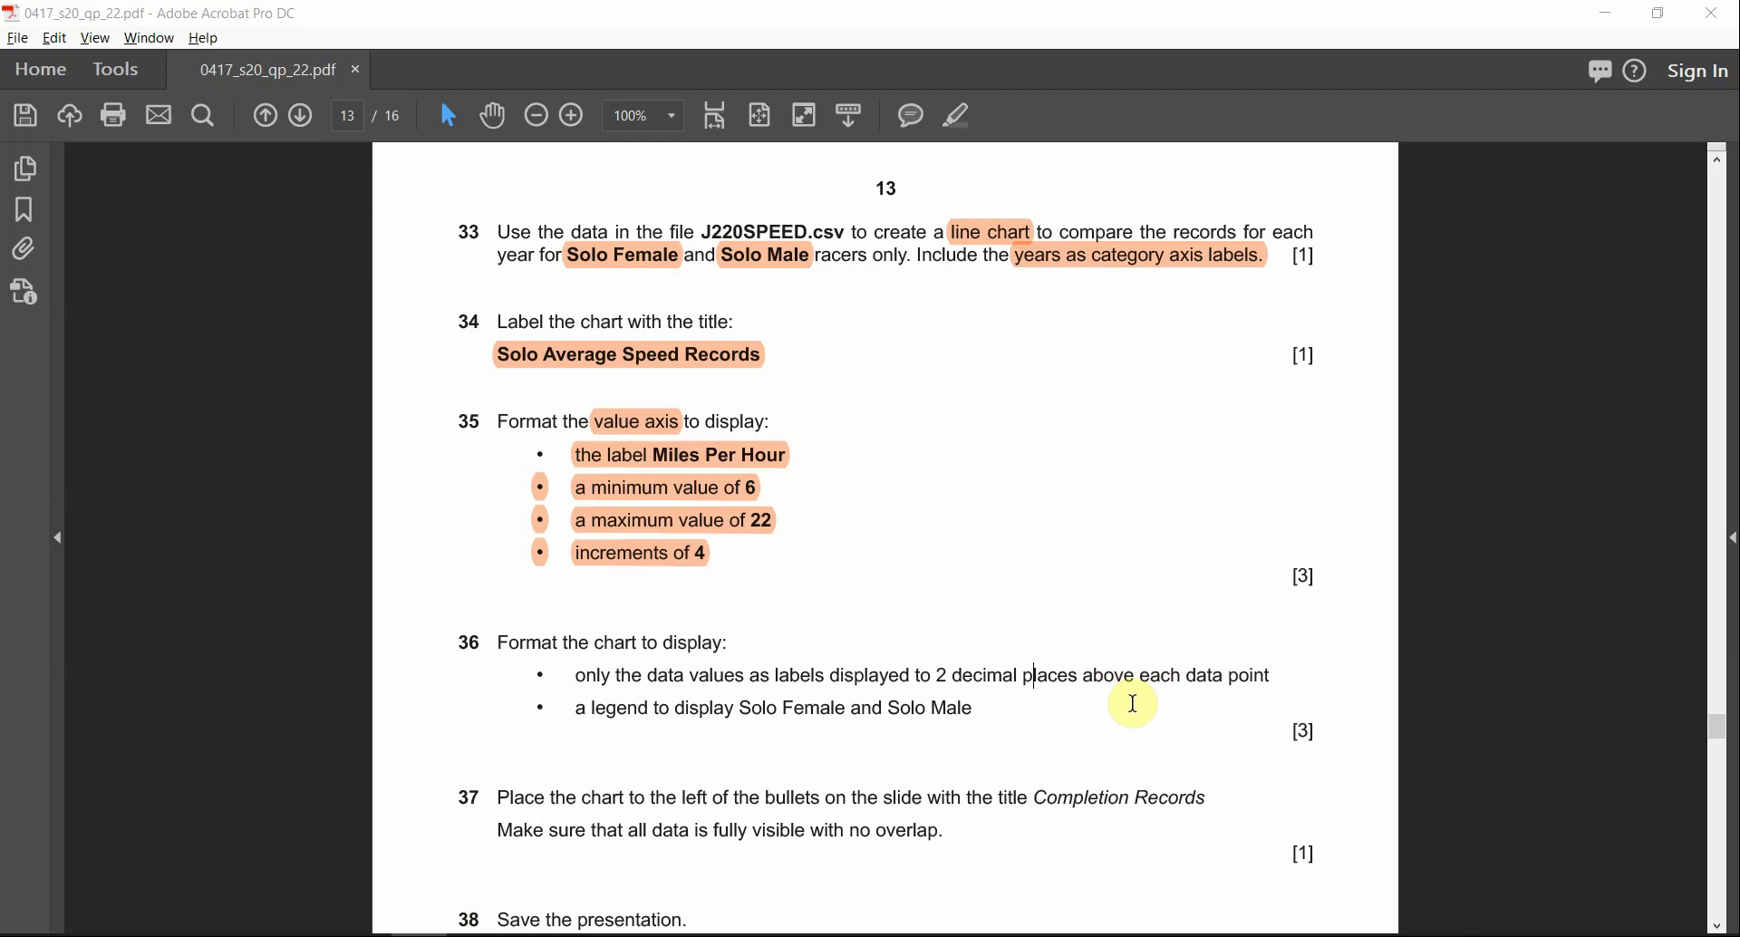
Step: Return to Excel and add data labels to the Solo Male line
key(alt+Tab)
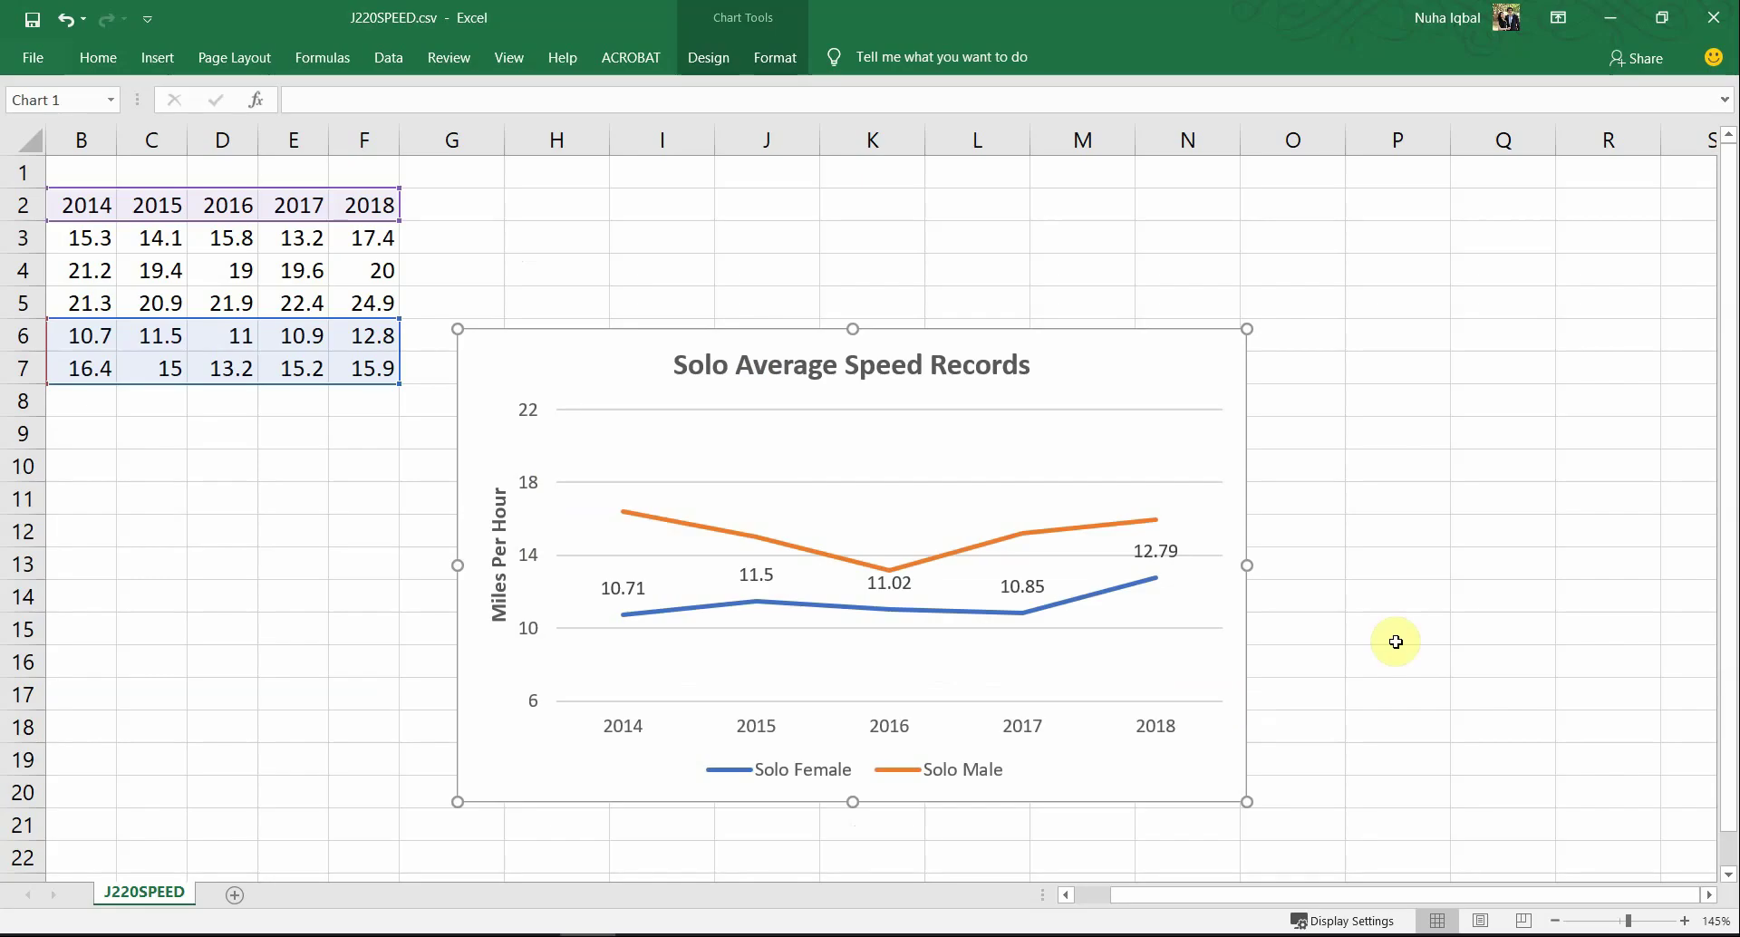
click(1102, 527)
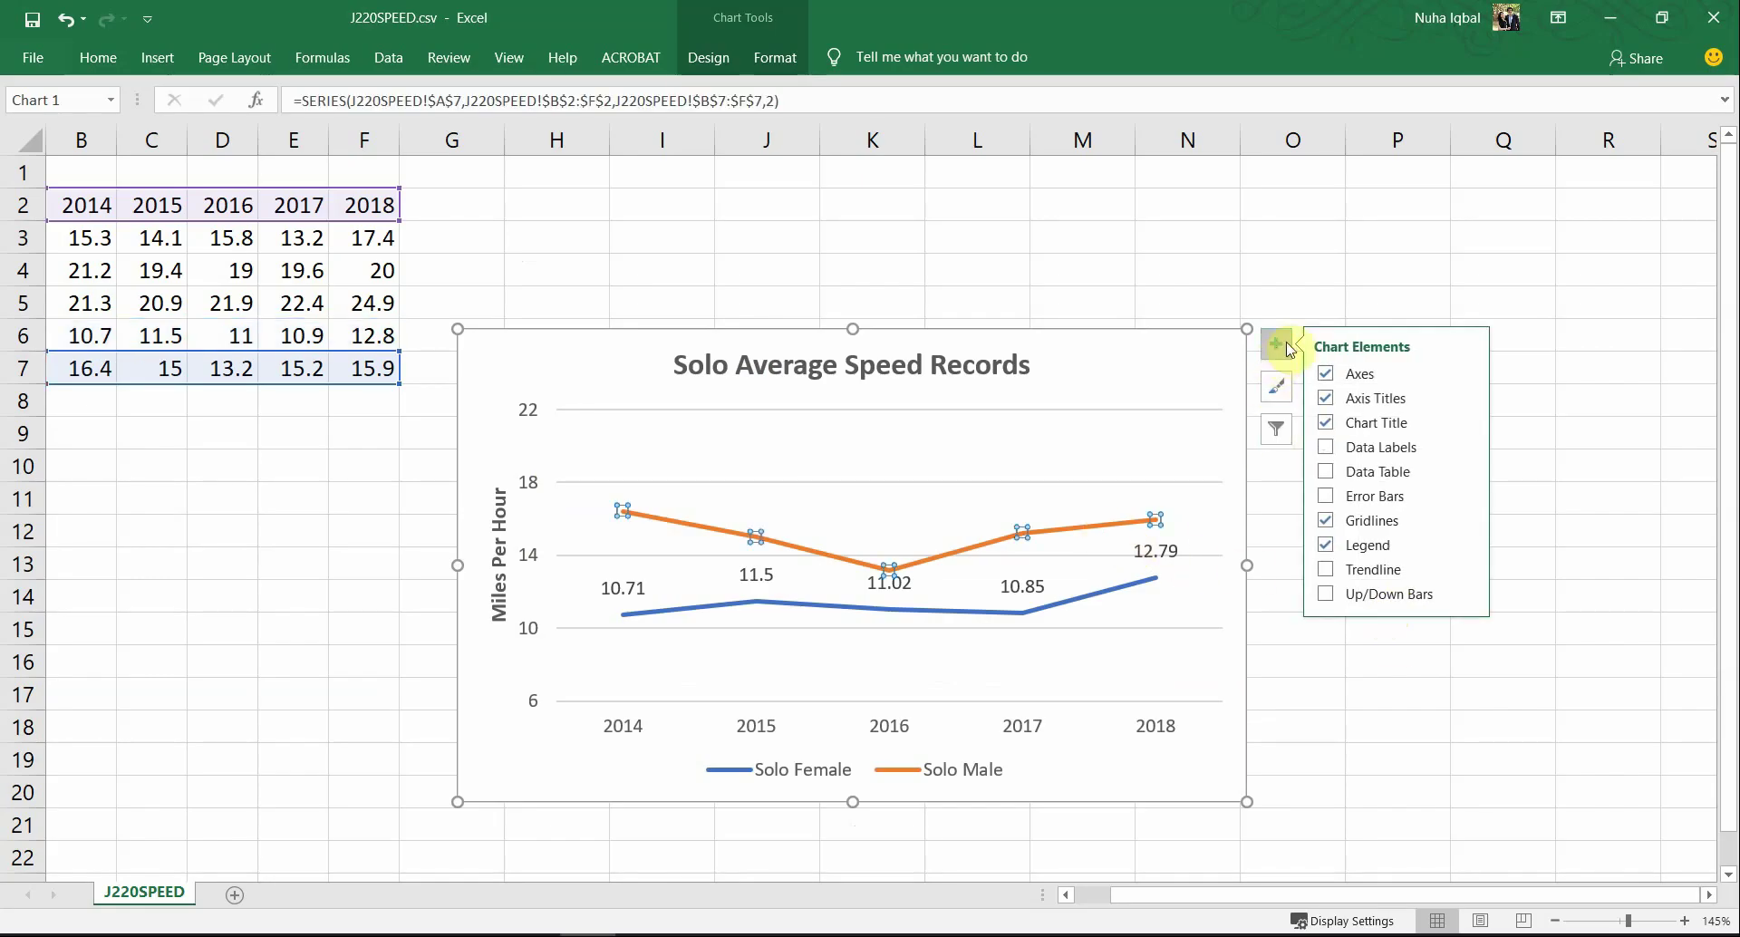
click(1327, 447)
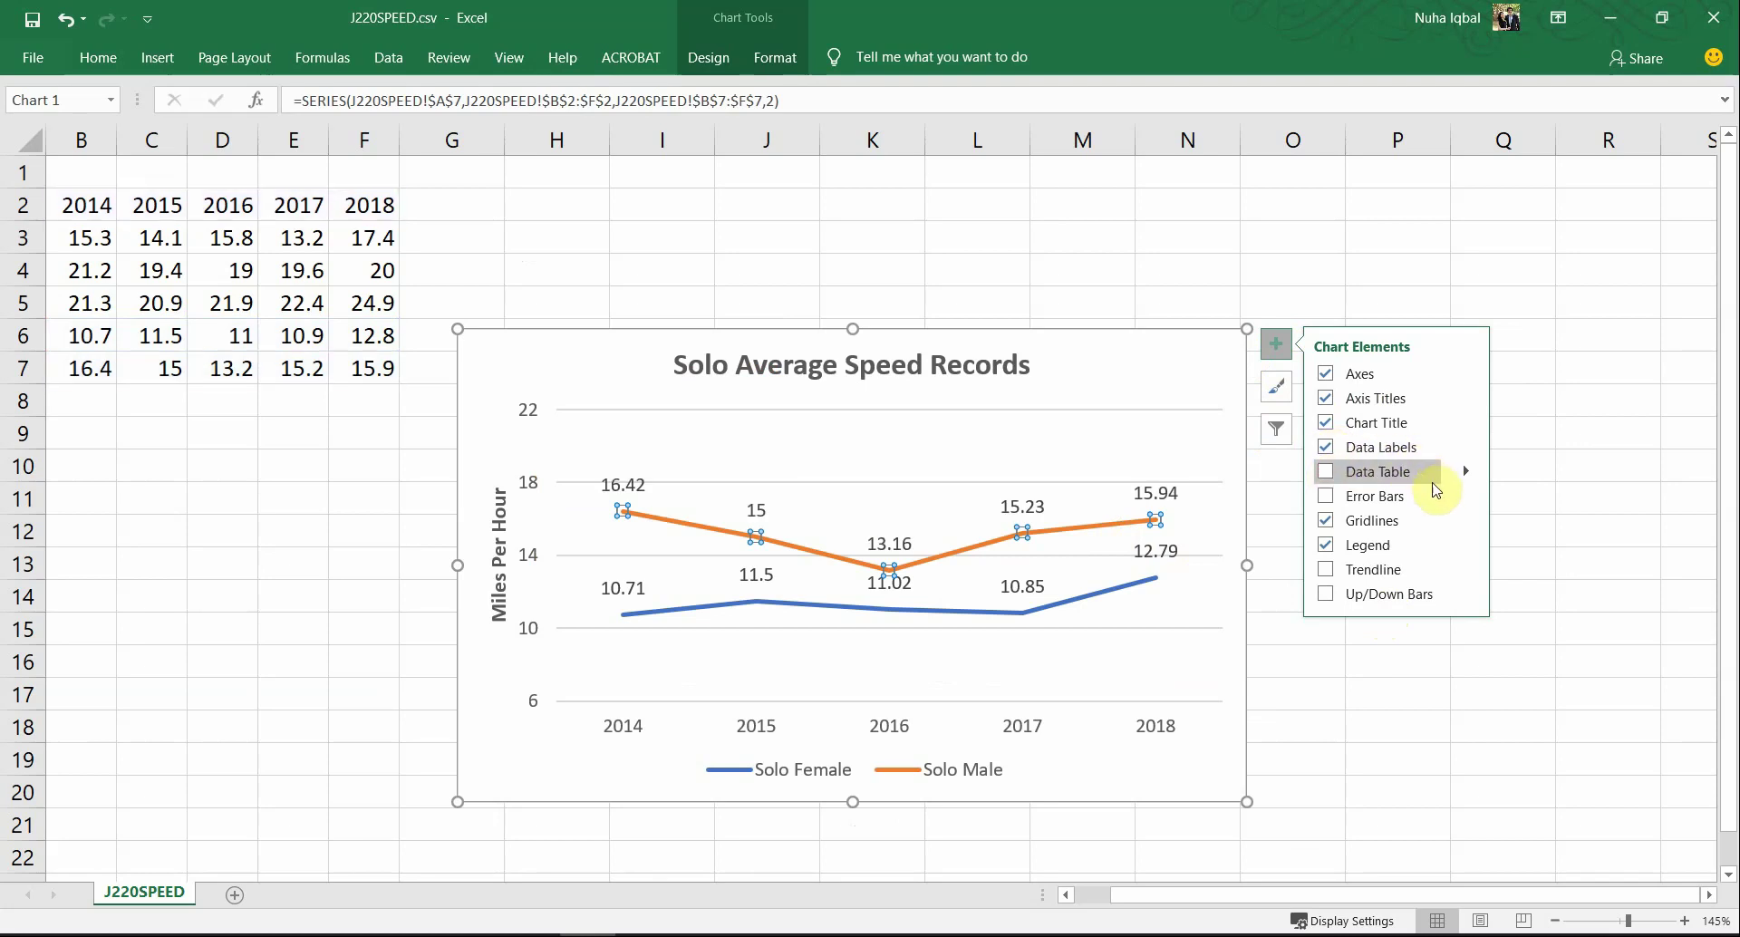
click(1497, 768)
Step: Set the position of the whole chart's data labels to Above and deselect the chart
click(1208, 353)
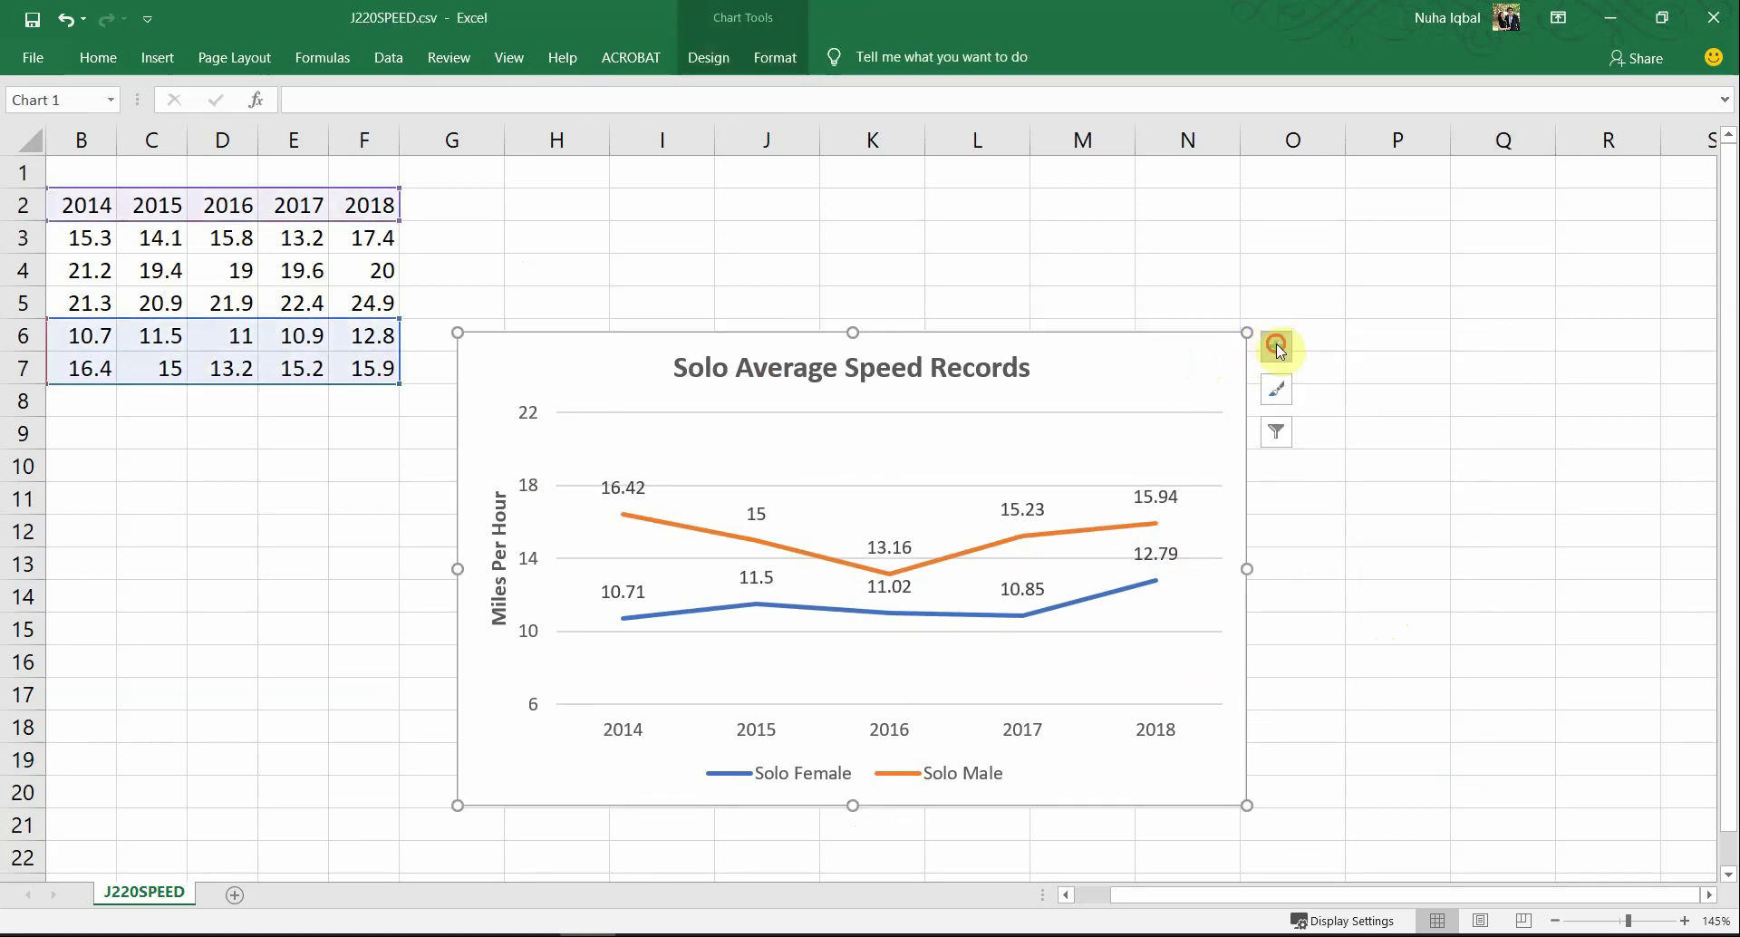
click(1274, 347)
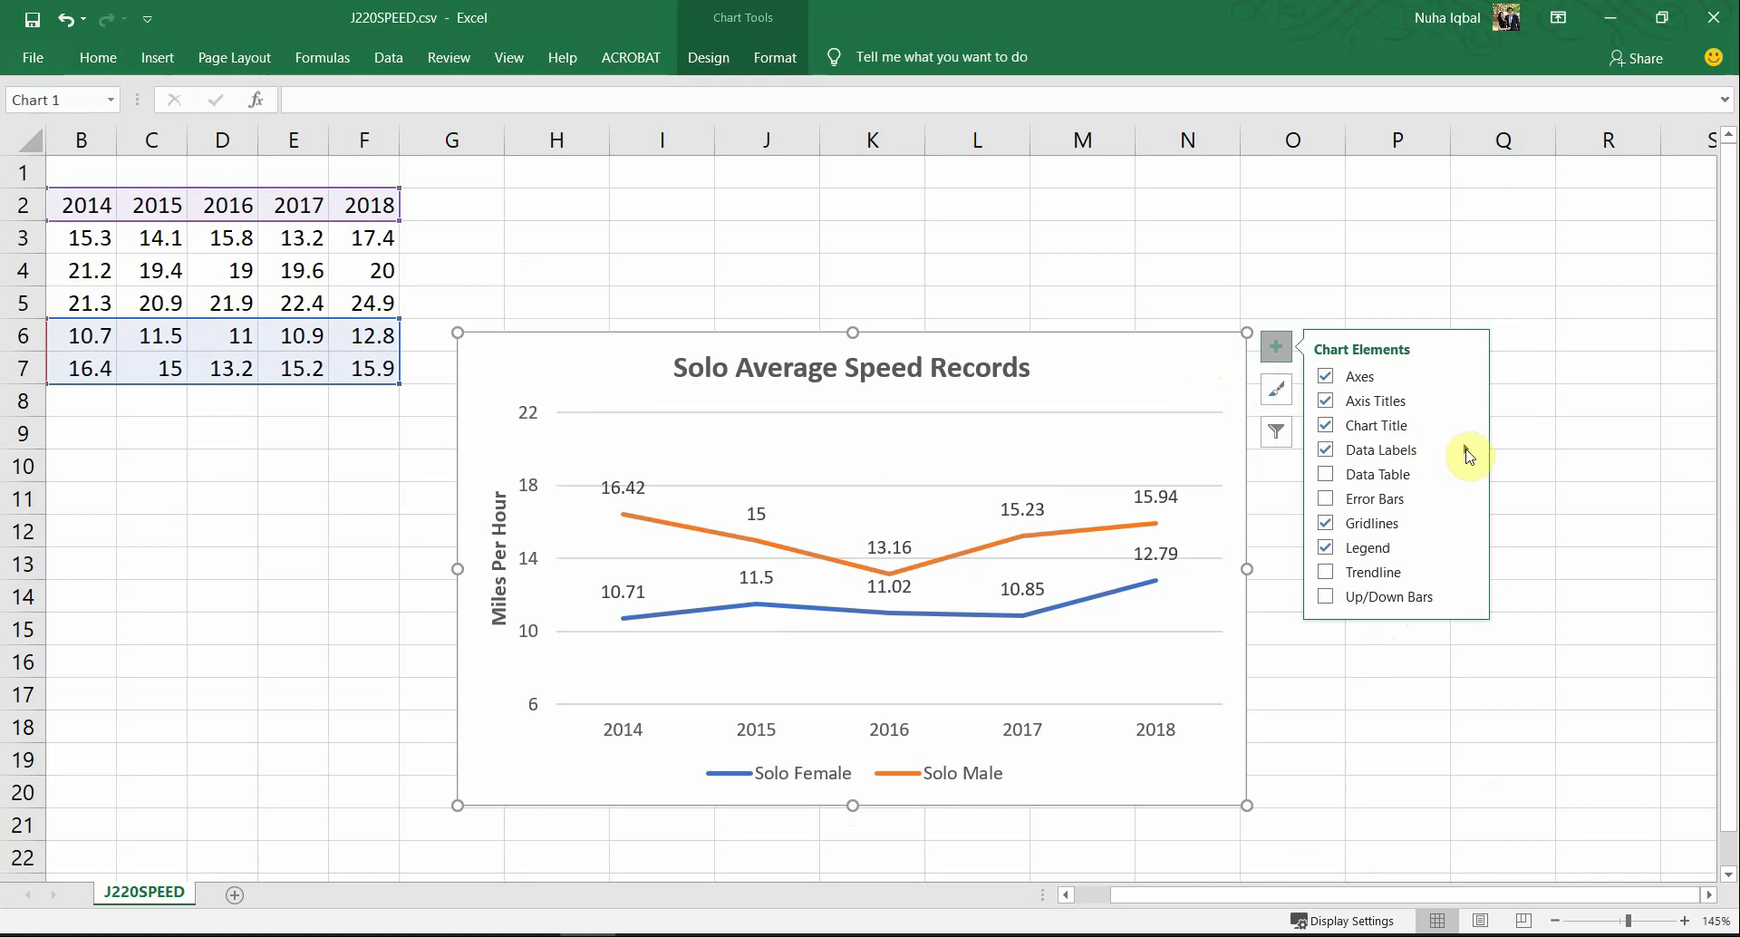
mouse_move(1468, 455)
click(1531, 511)
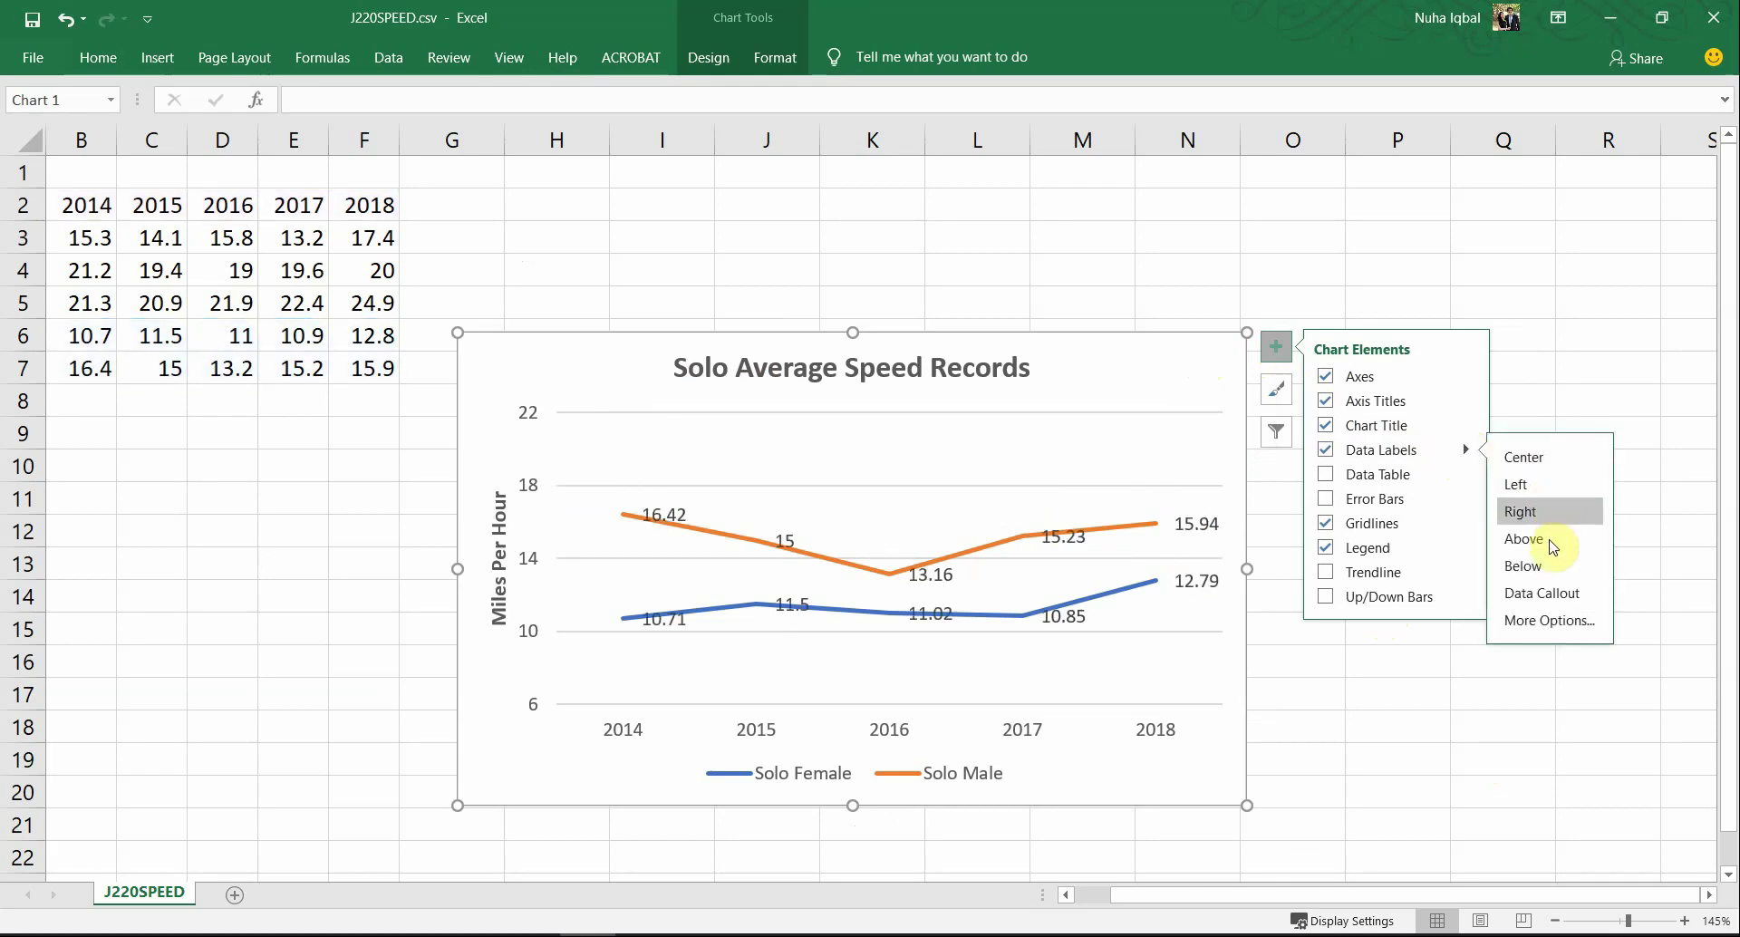
click(1525, 539)
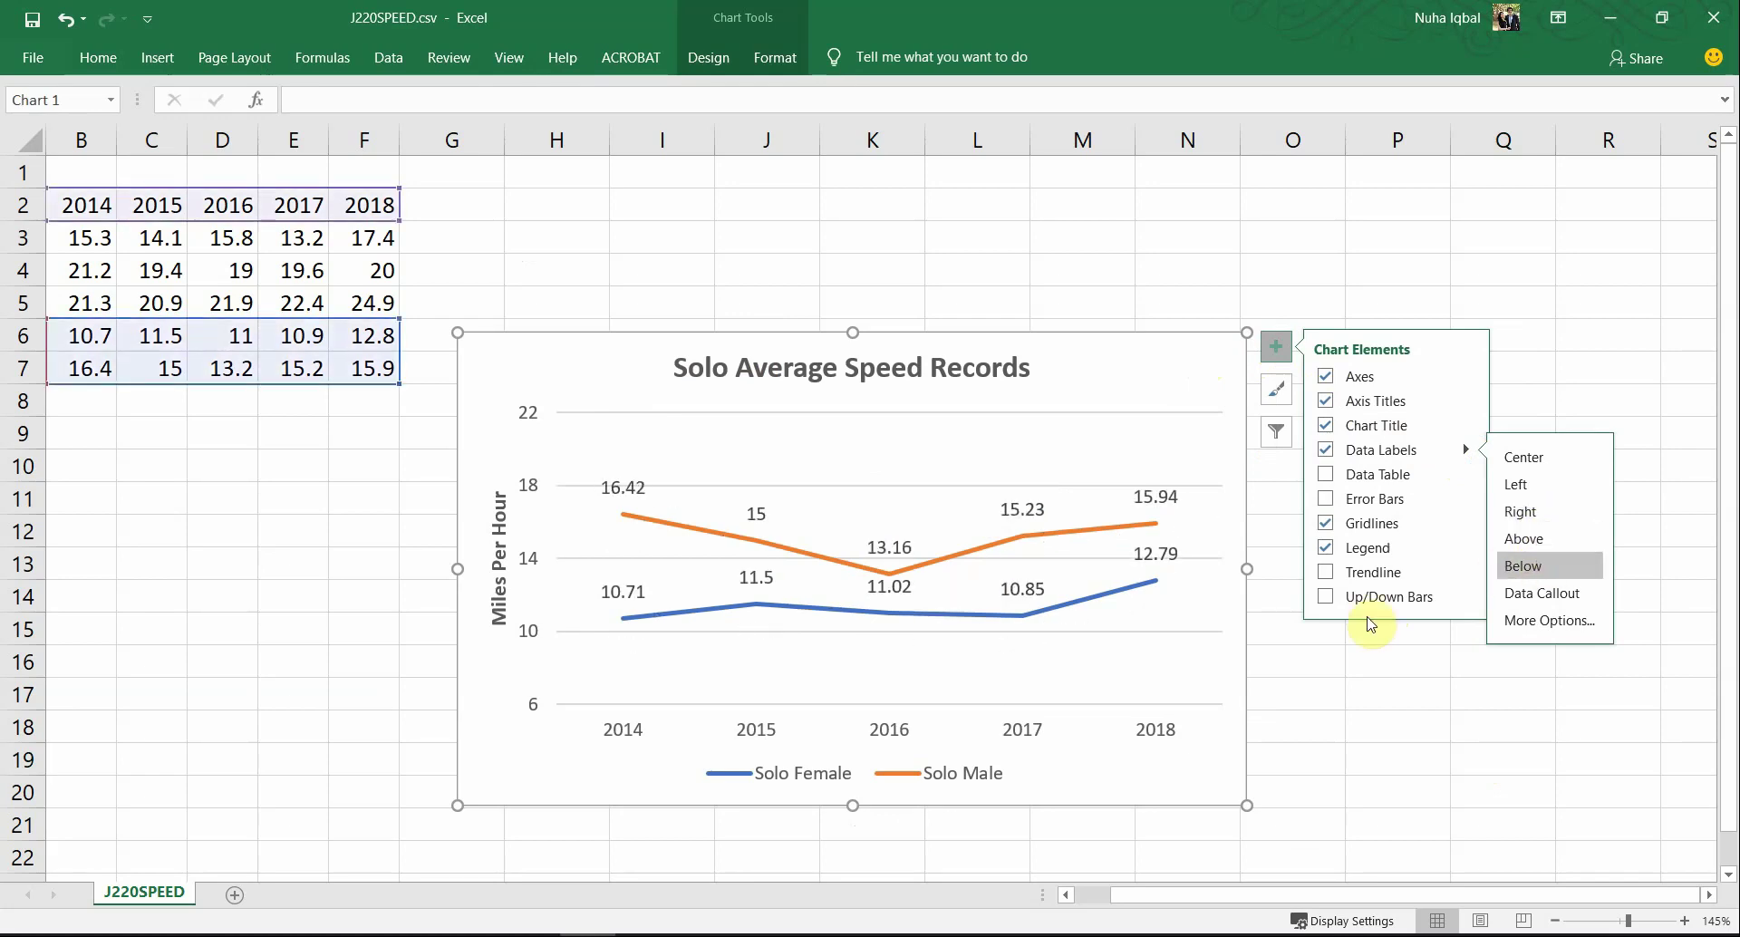
click(1371, 712)
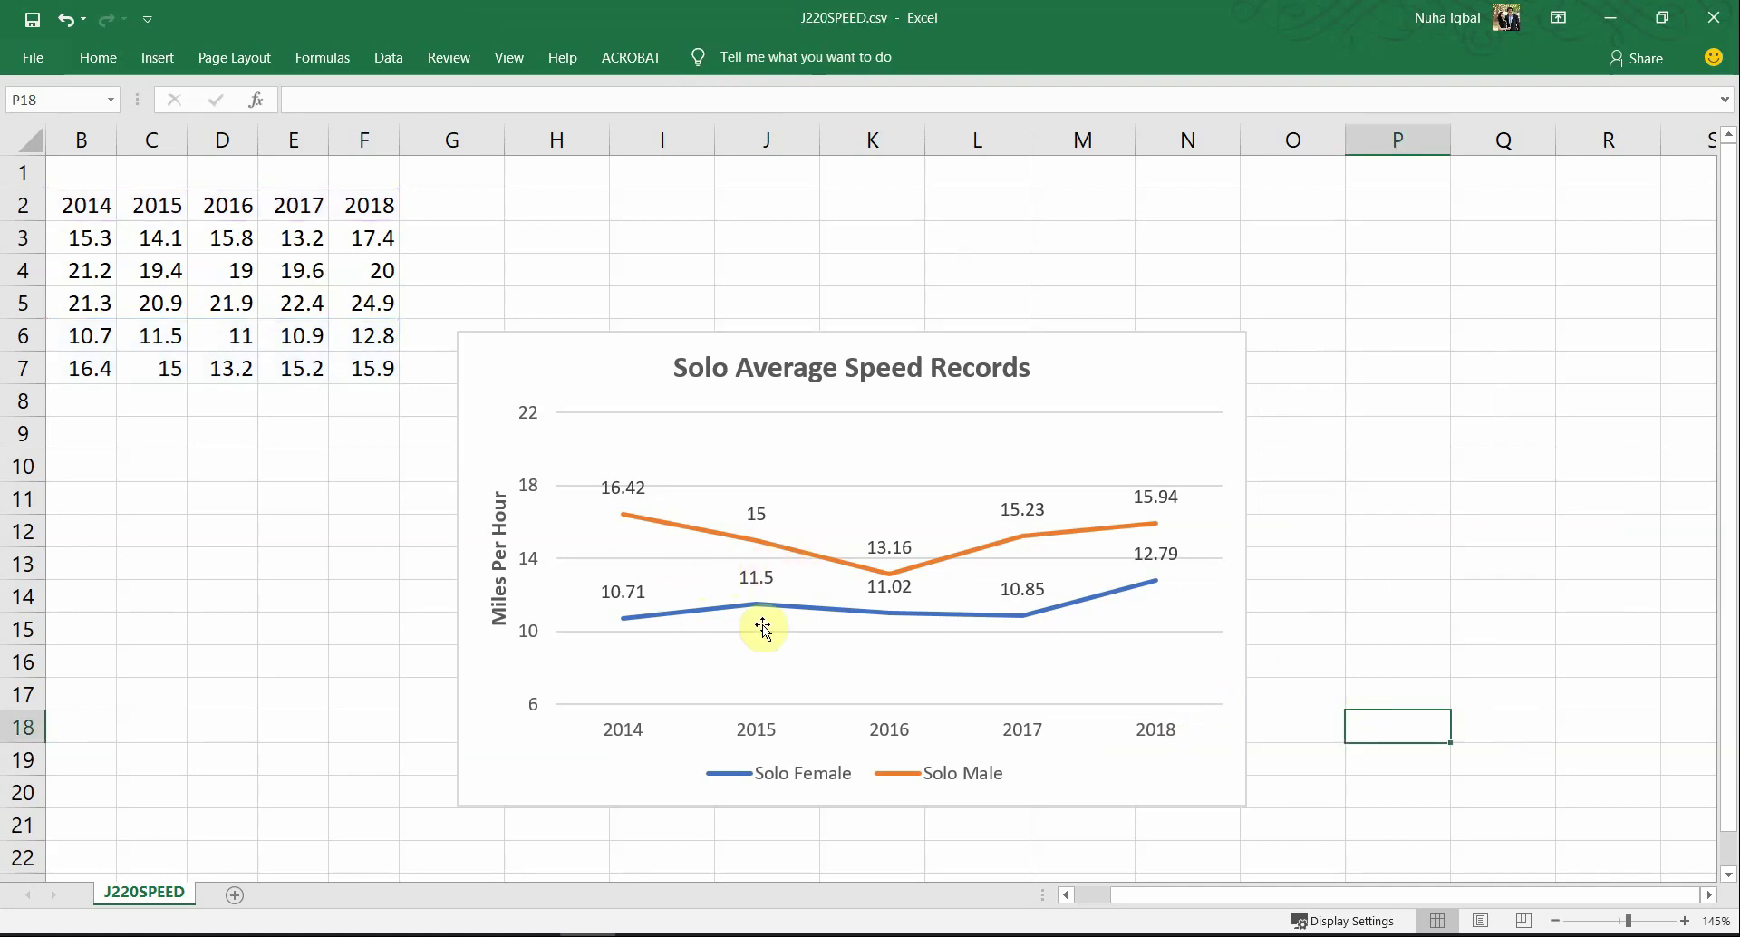
Step: Format the Solo Male line's data labels as Number with 2 decimal places
click(1036, 509)
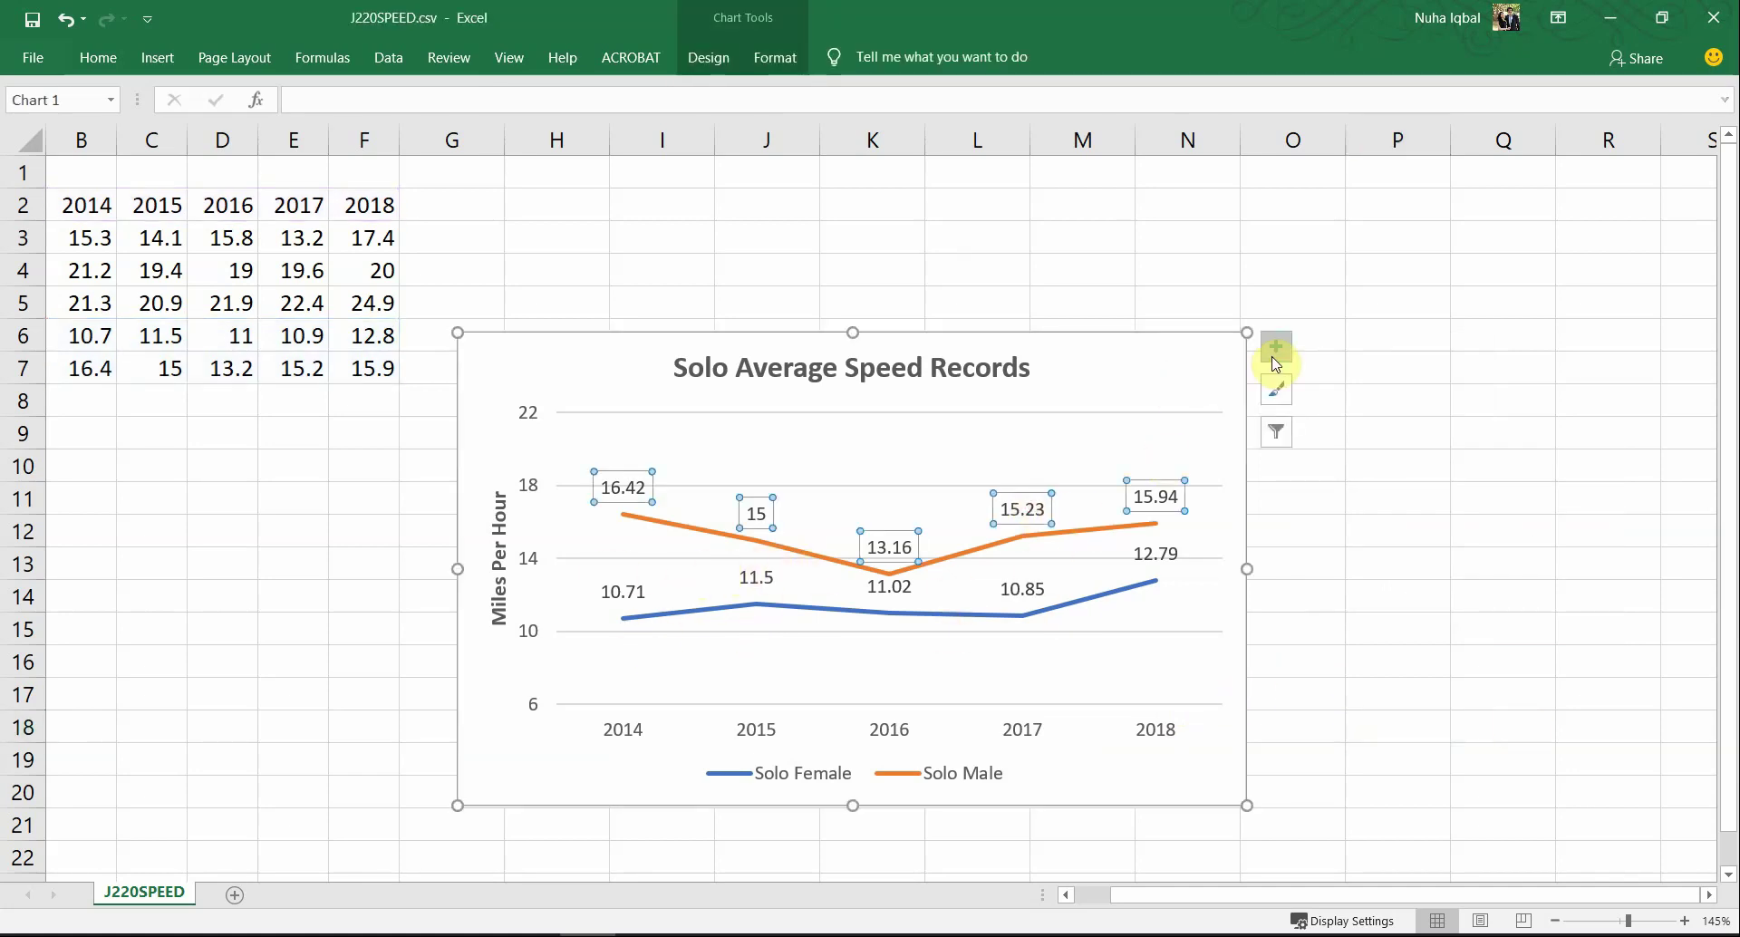
click(1276, 348)
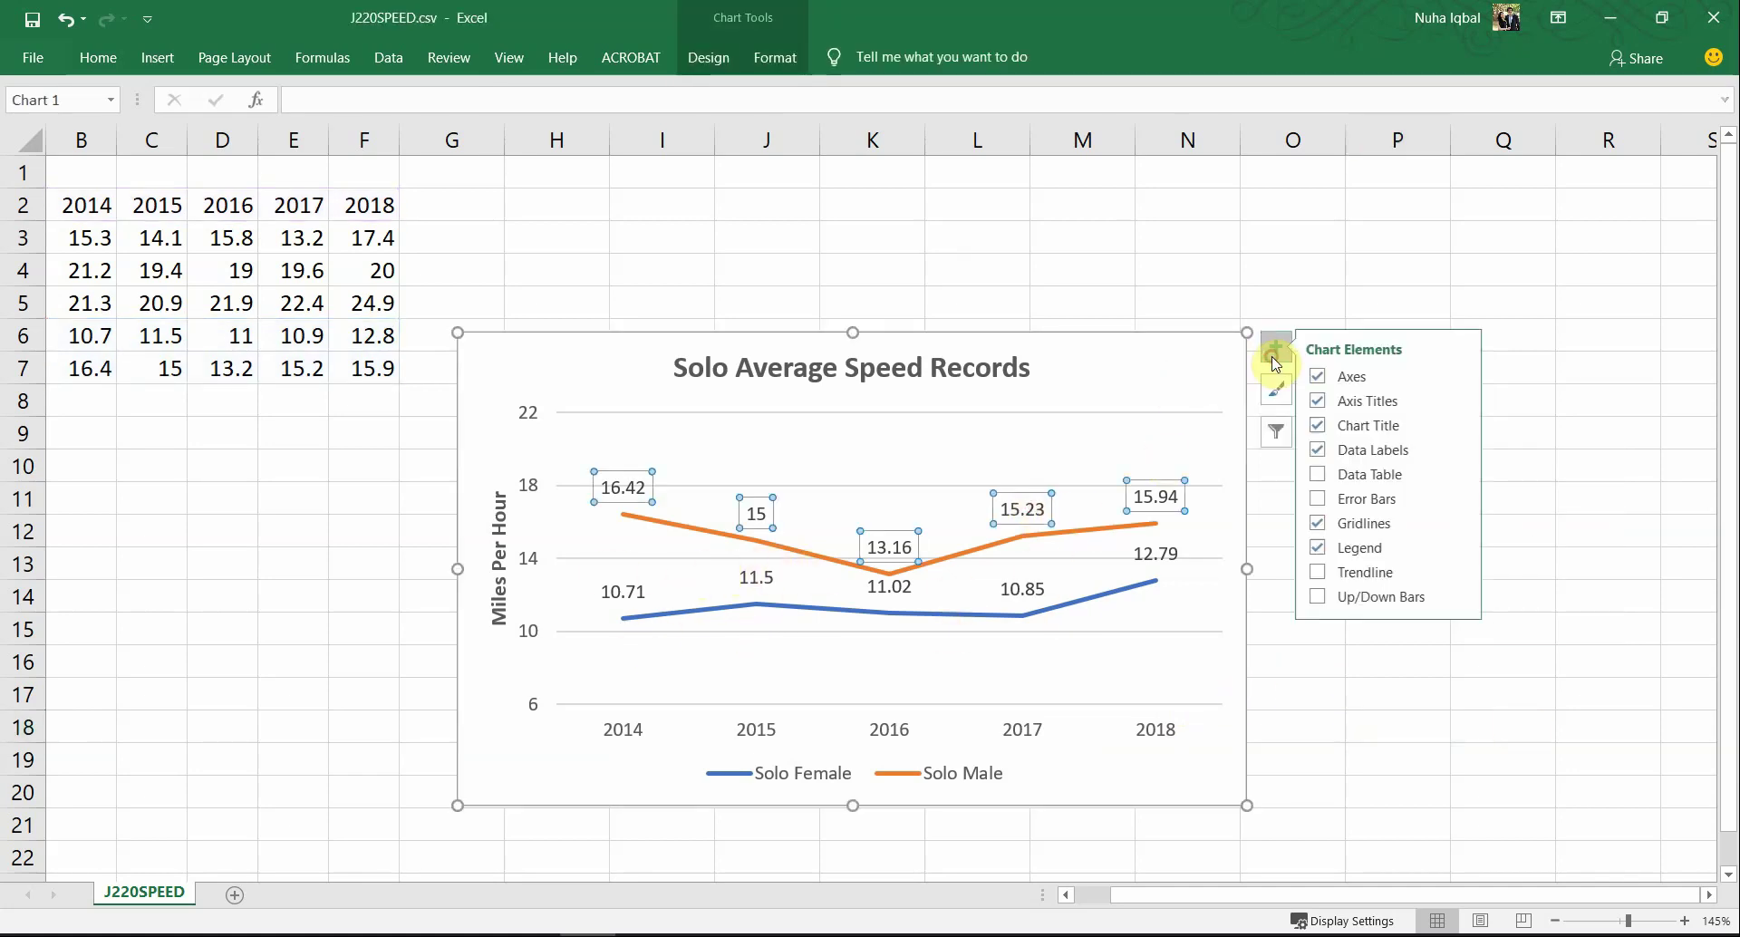
click(1467, 455)
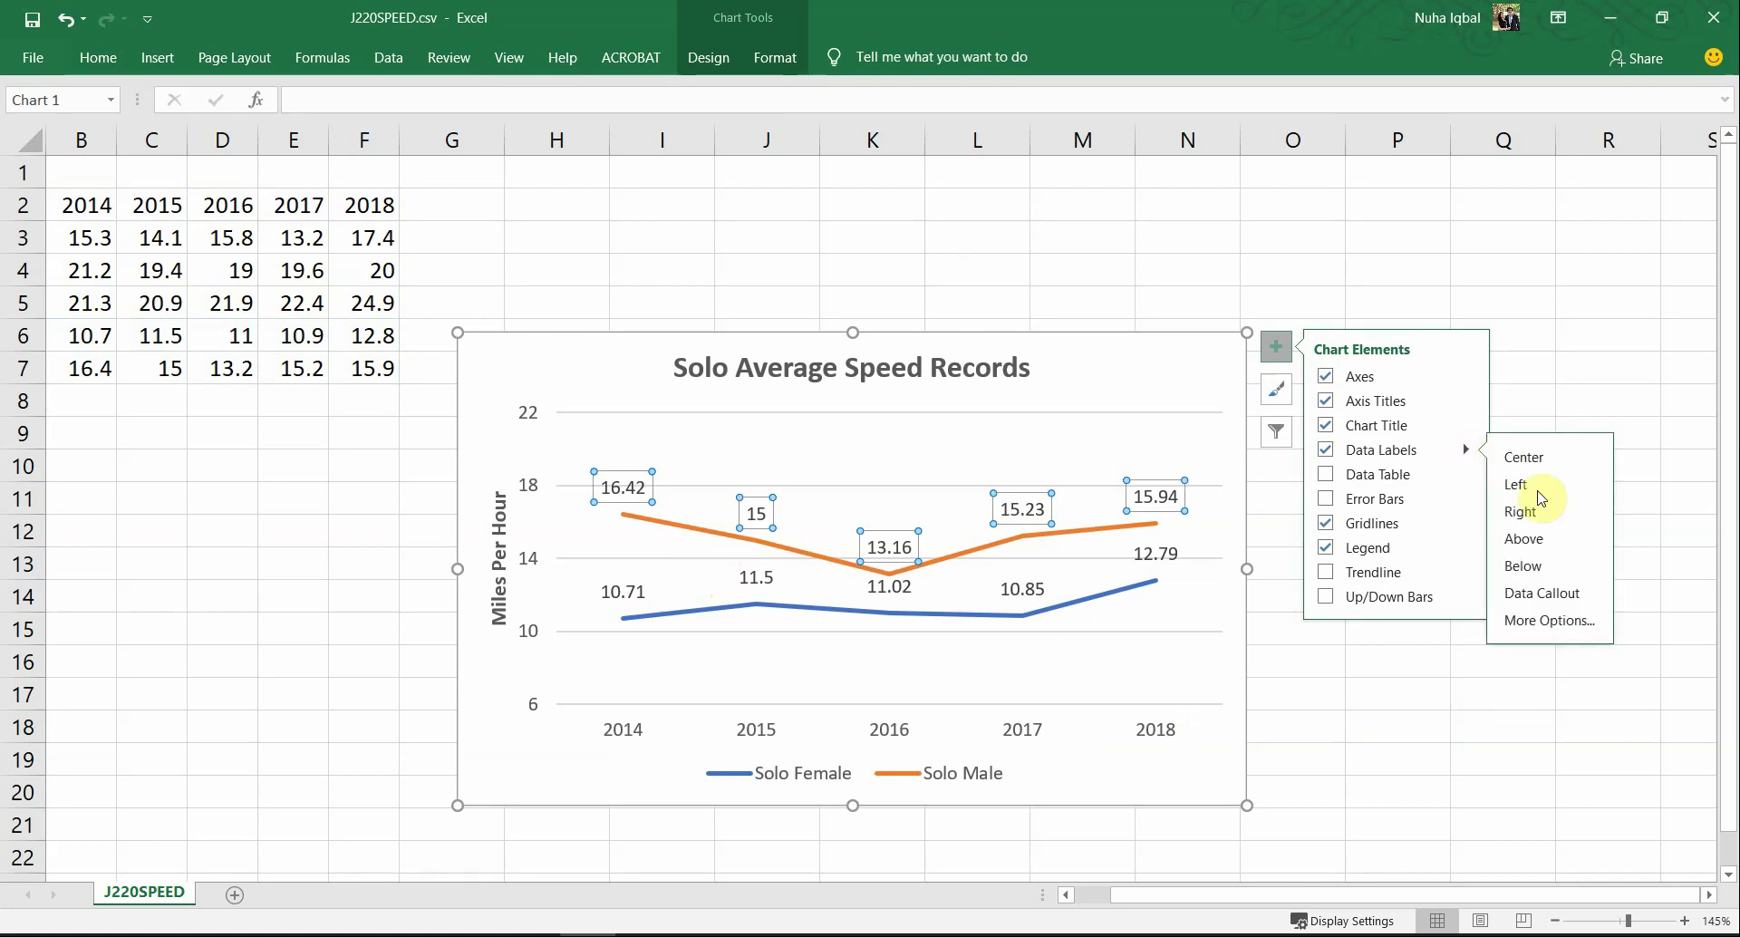
click(1535, 626)
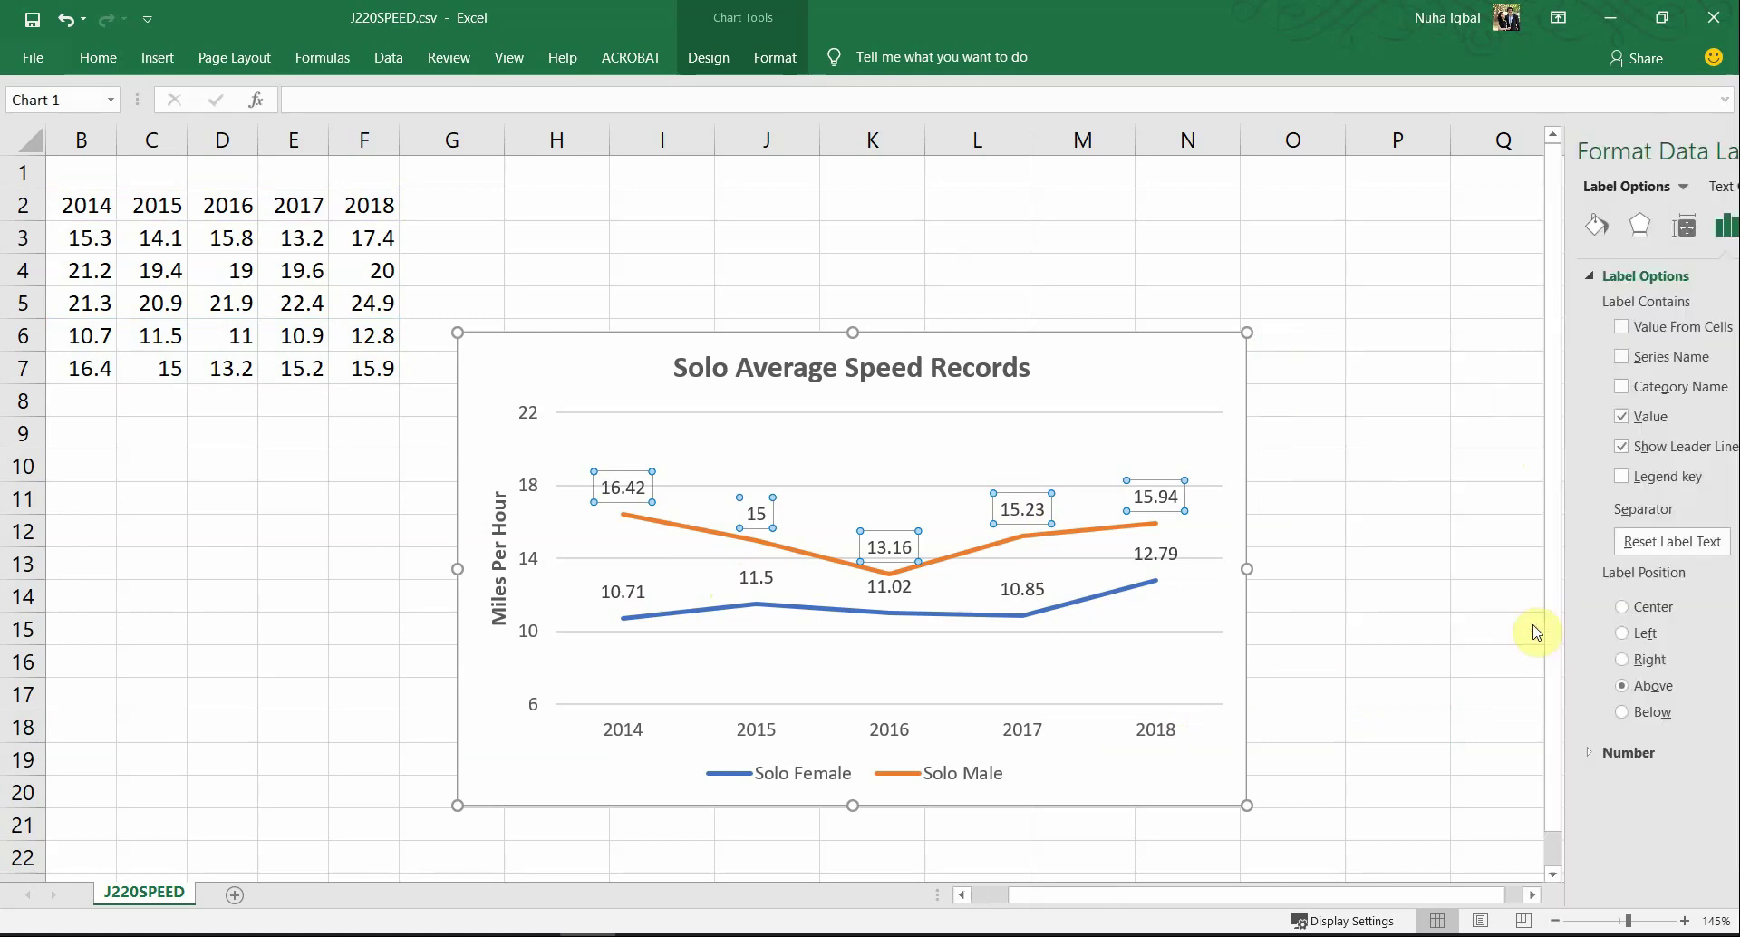
right_click(1147, 396)
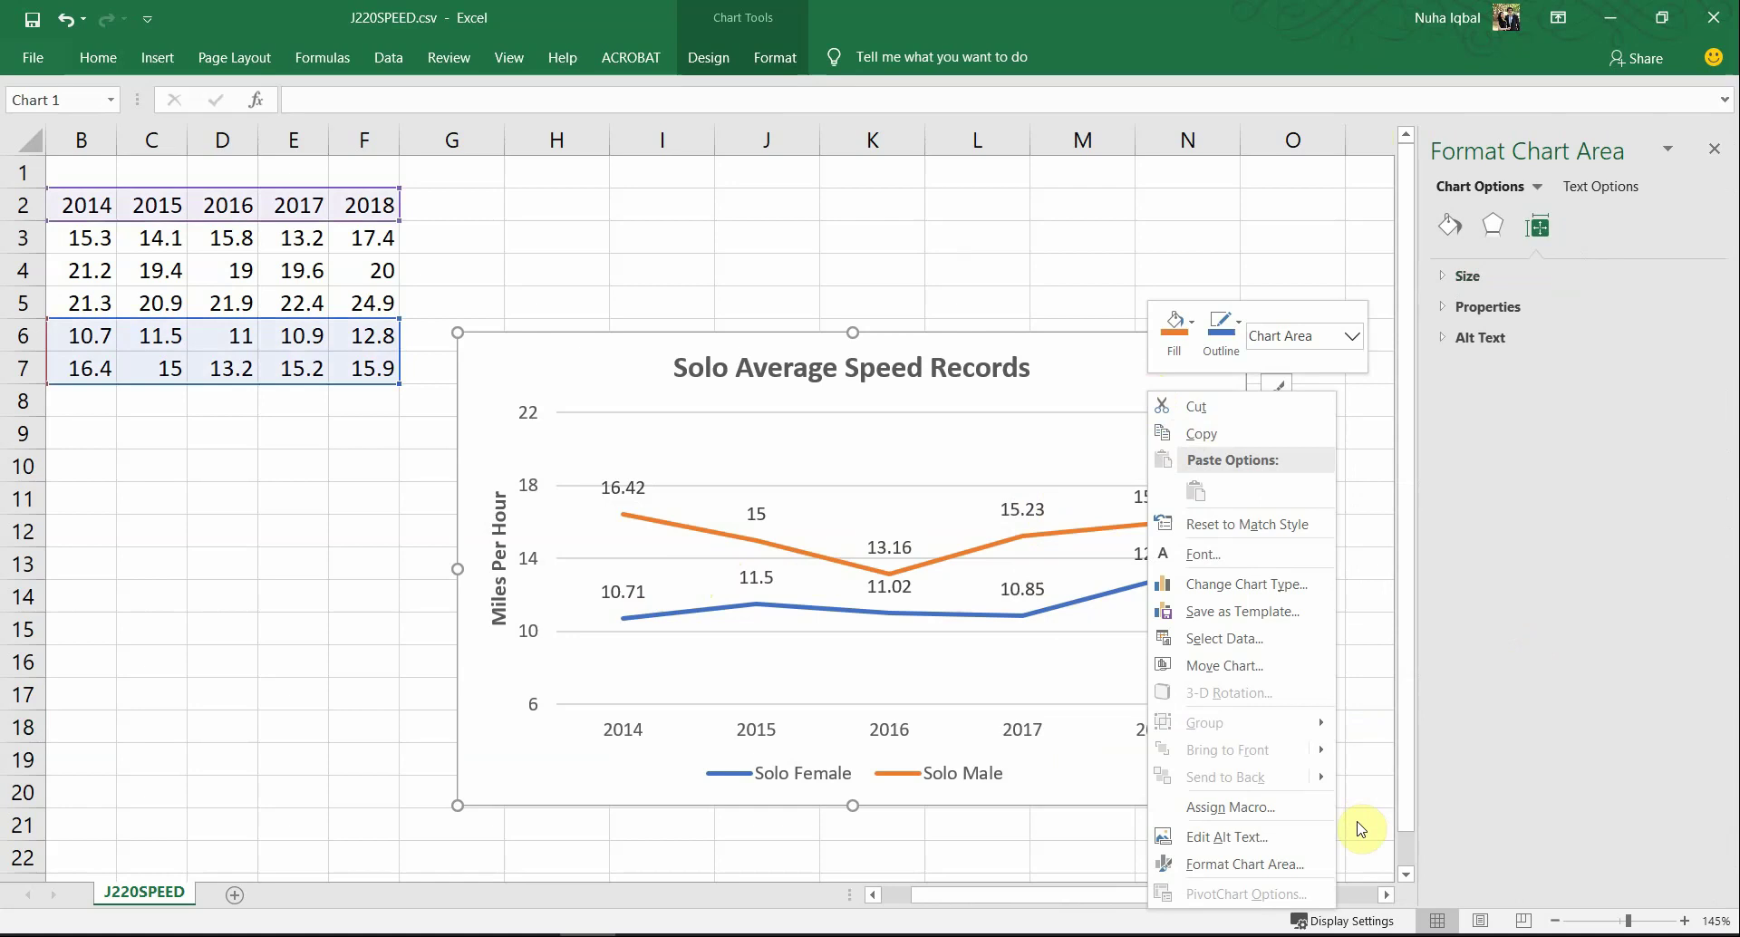
click(887, 551)
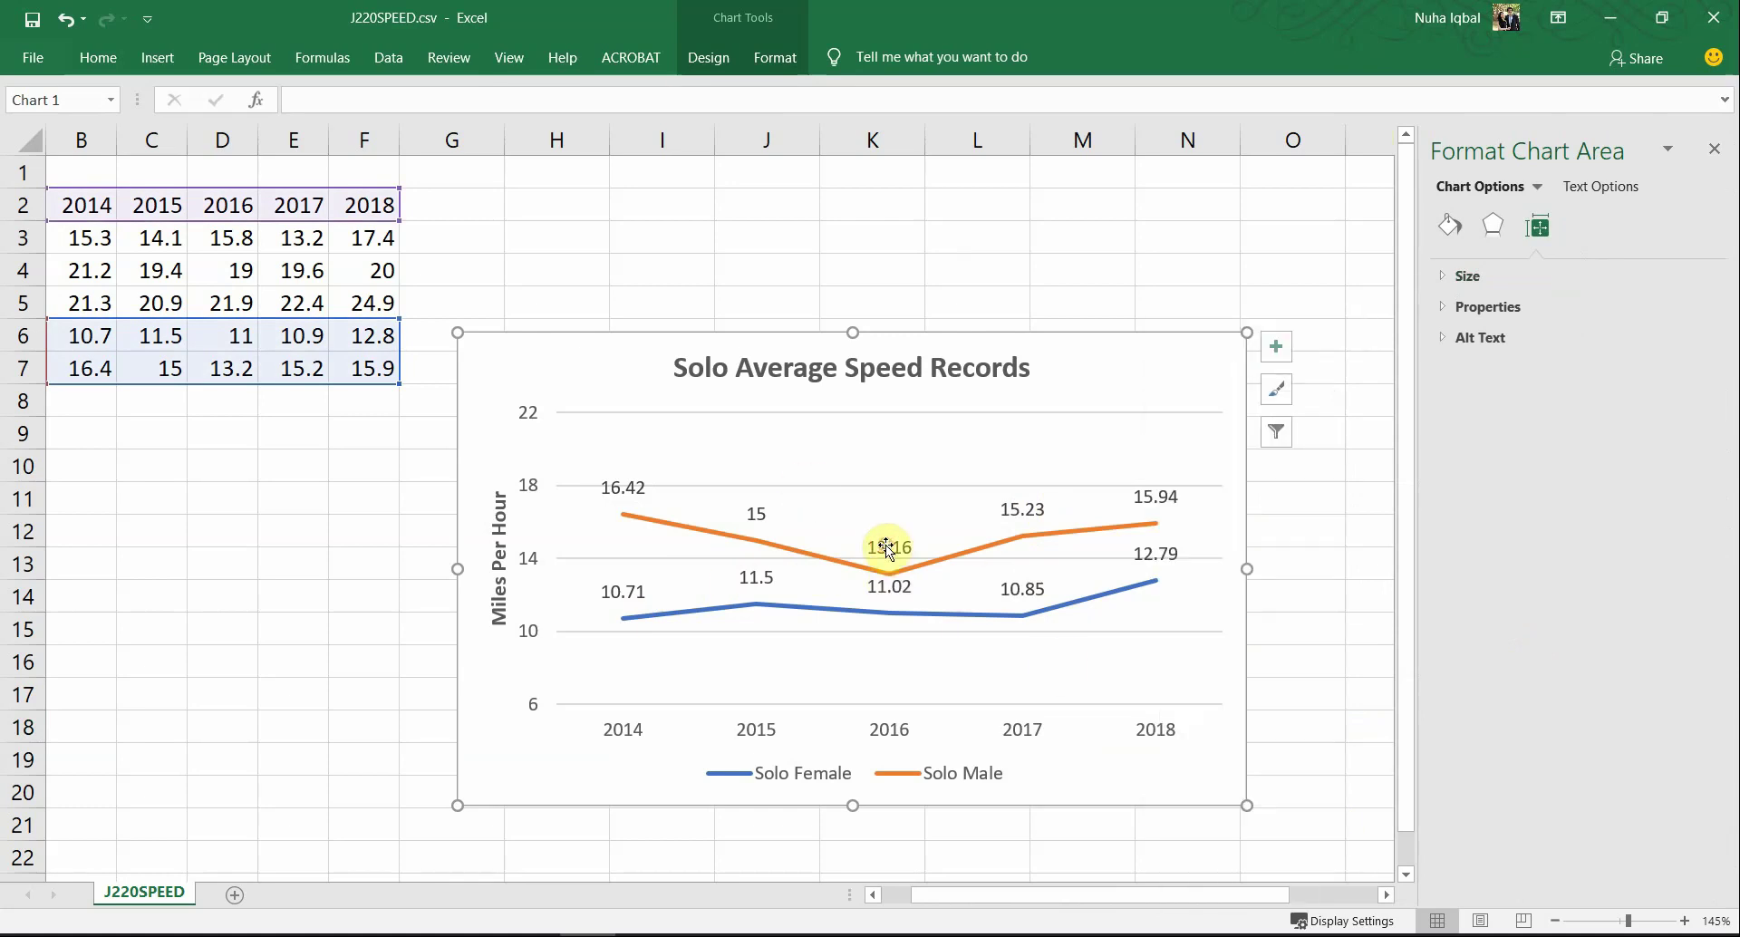
click(886, 548)
right_click(891, 551)
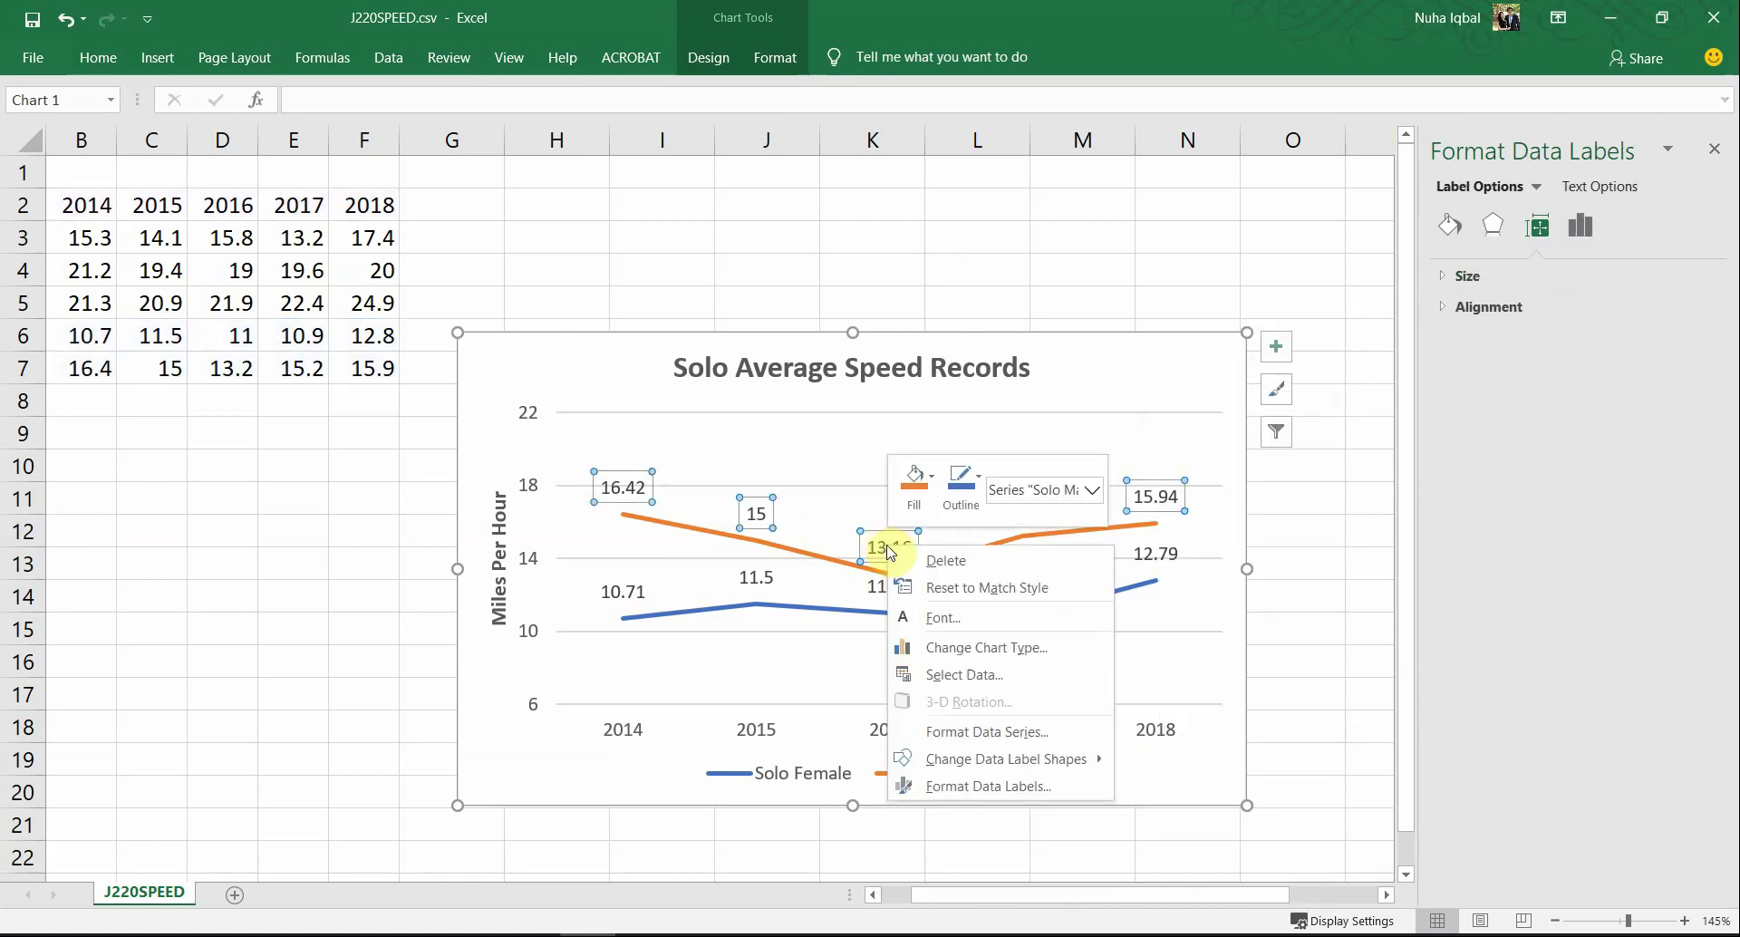
click(990, 788)
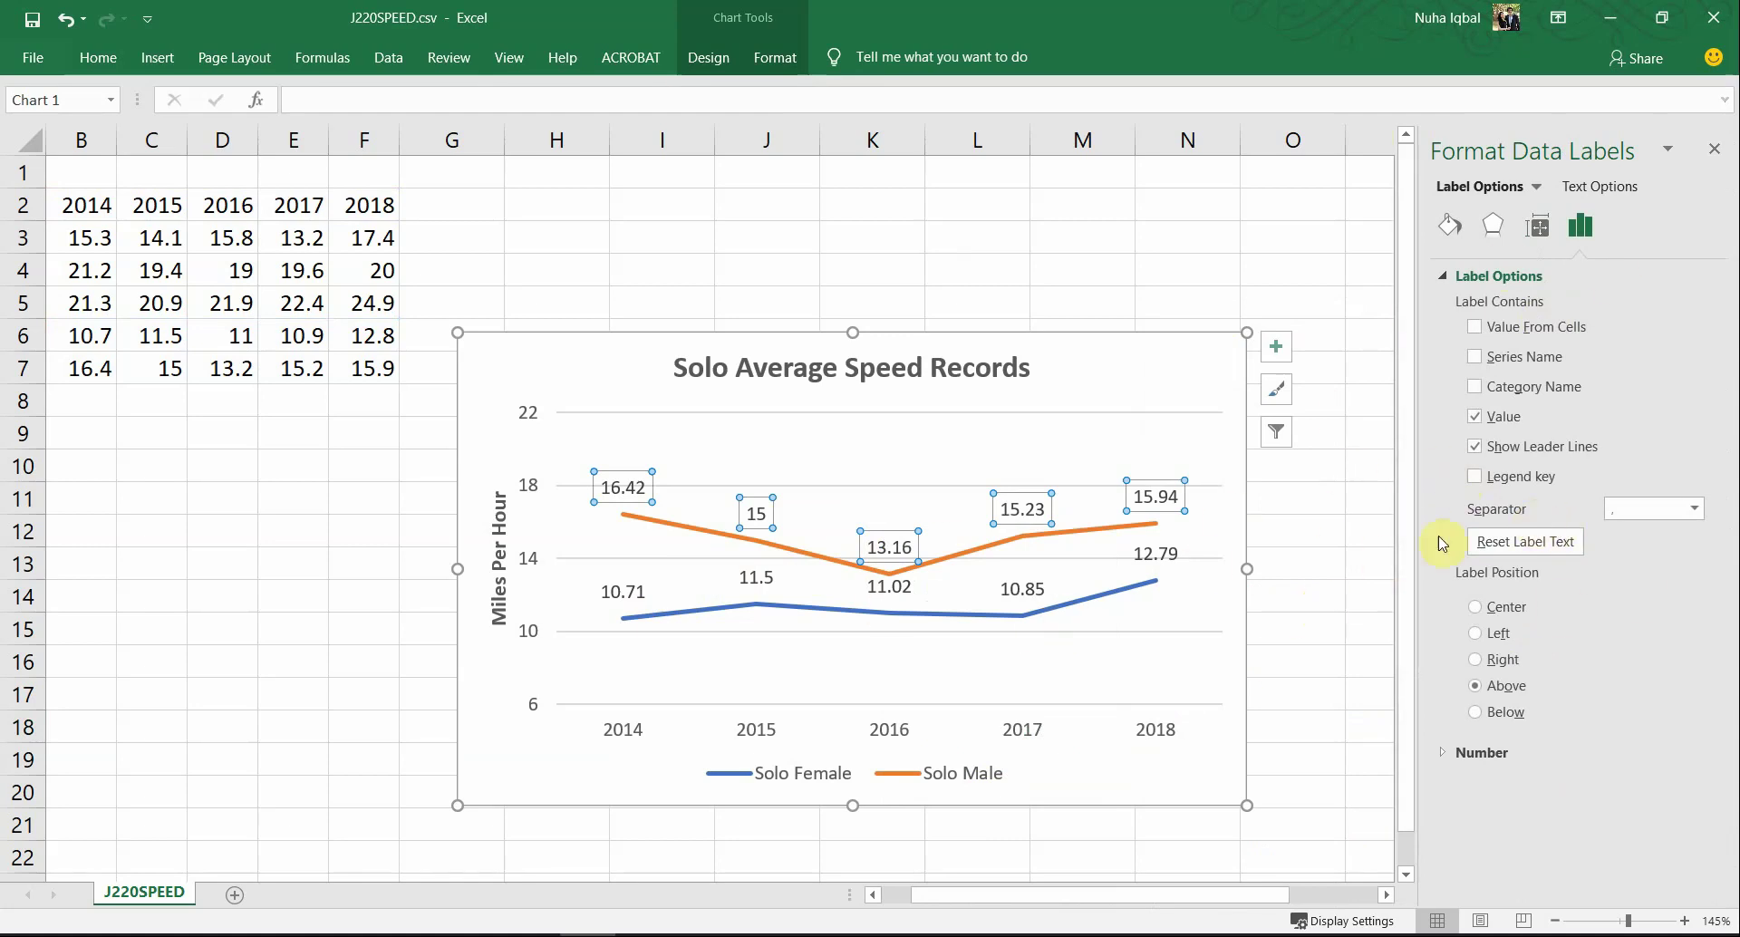
click(1485, 755)
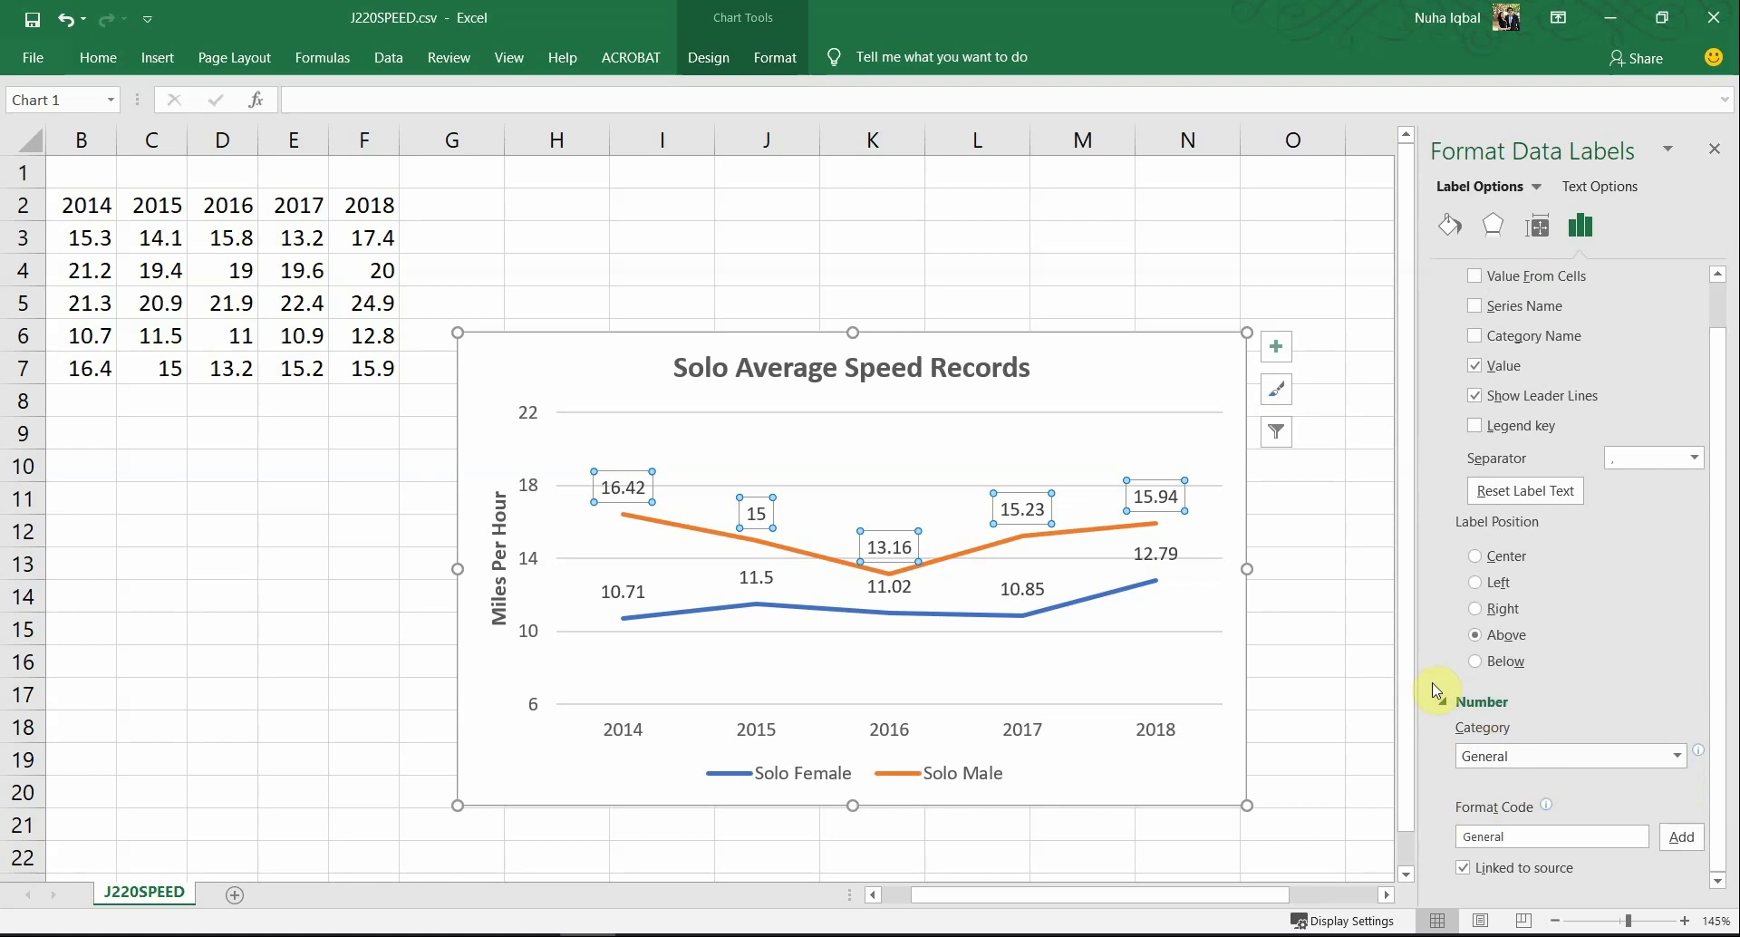
click(1514, 760)
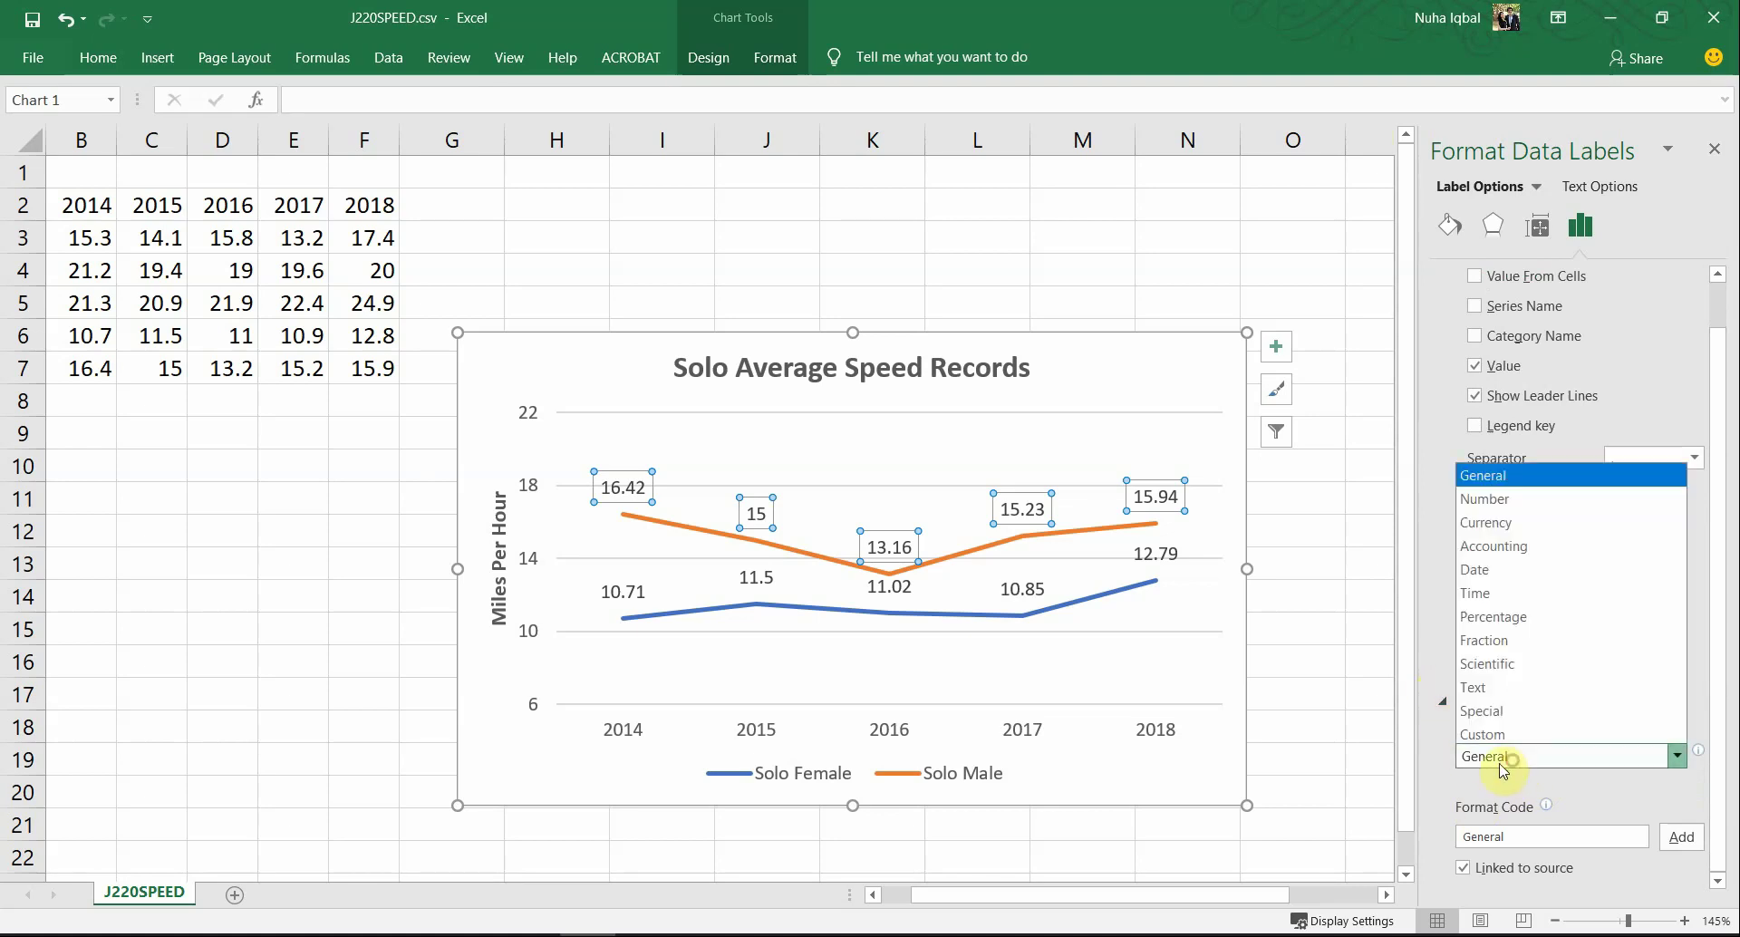
click(1555, 495)
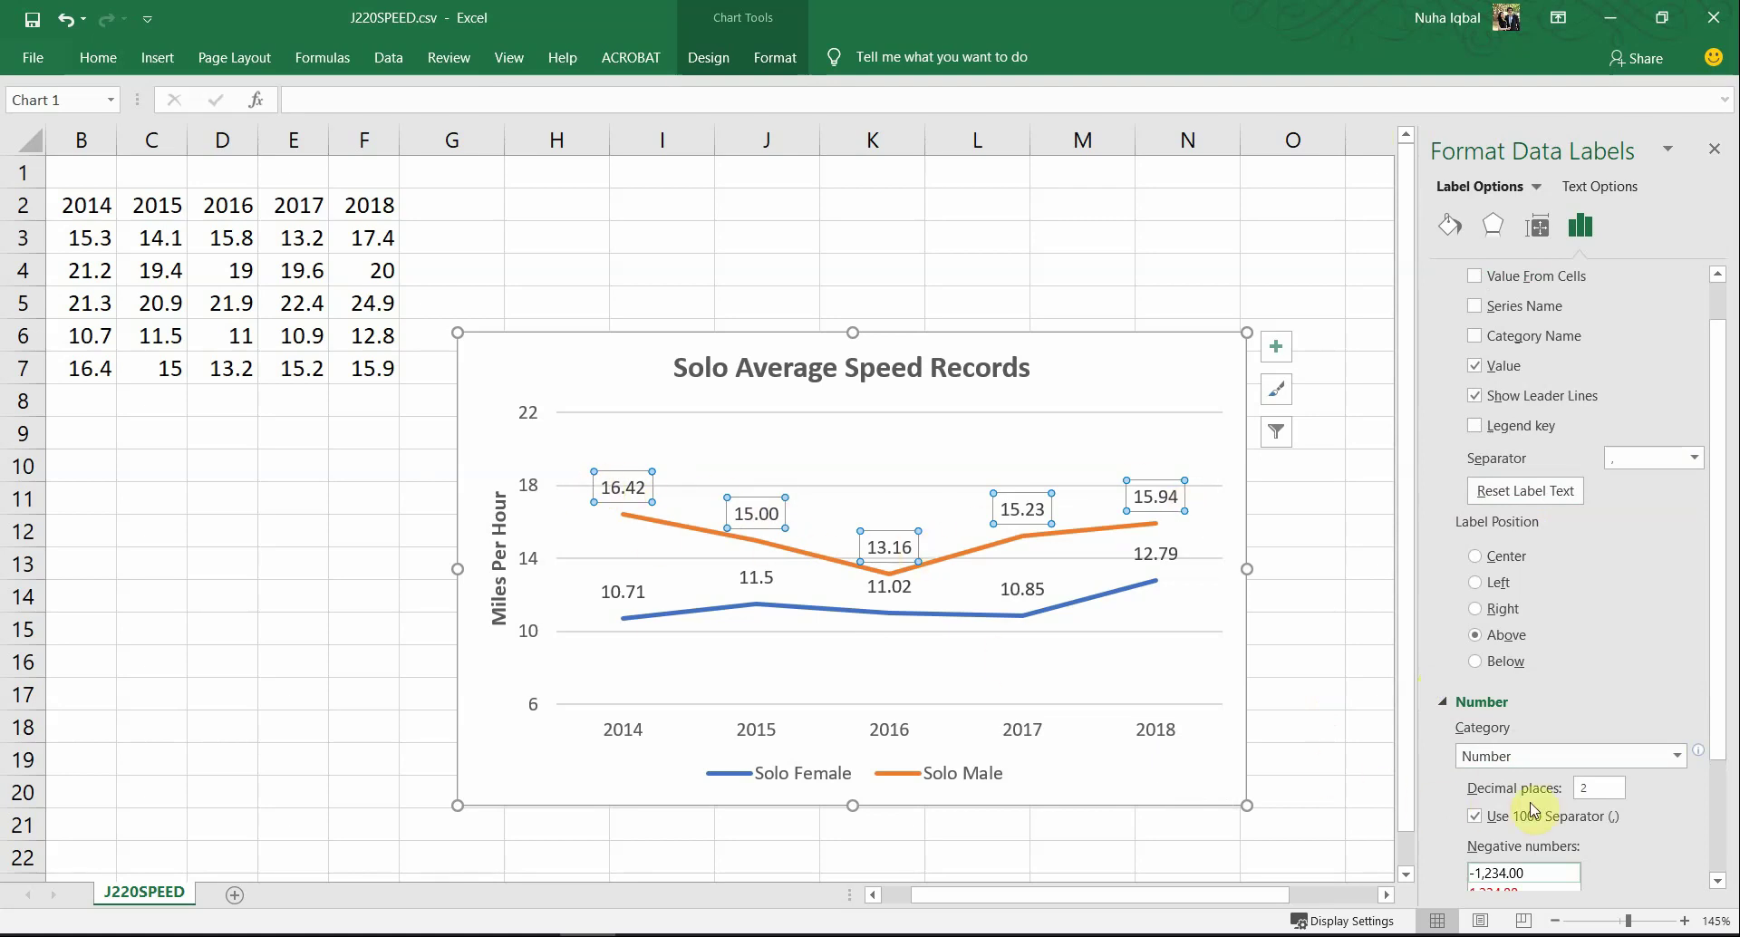
scroll(1541, 796, down, 2)
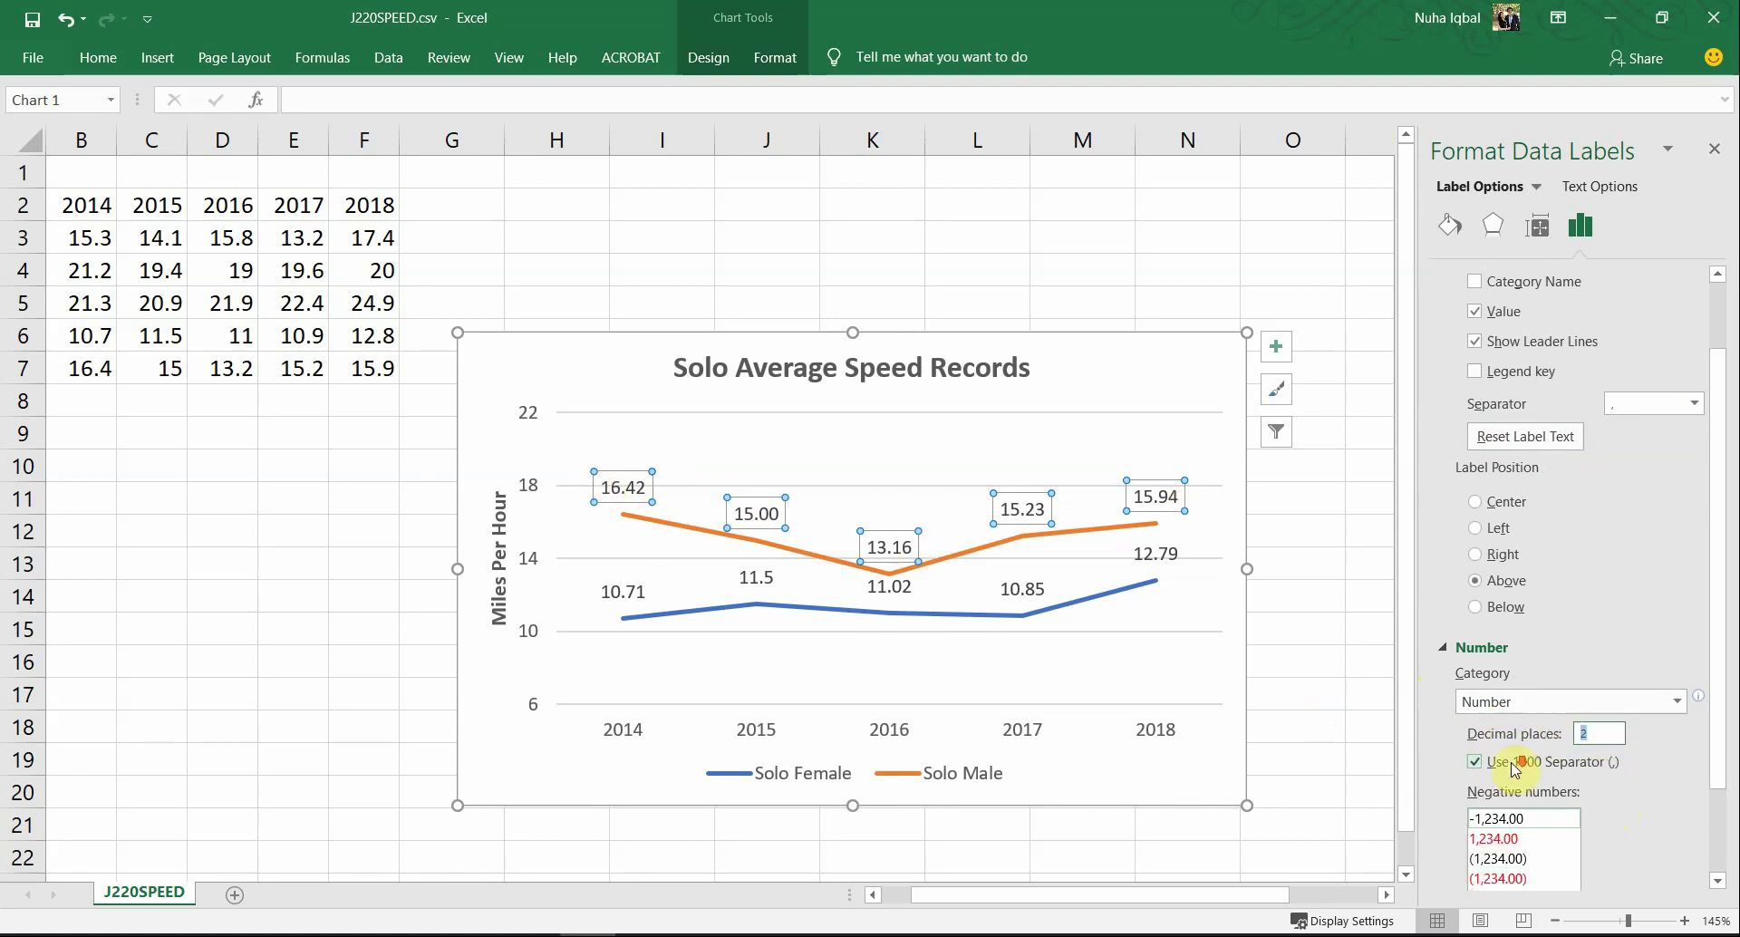
Step: Format the Solo Female line's data labels as Number with 2 decimal places and close the formatting options
click(1043, 589)
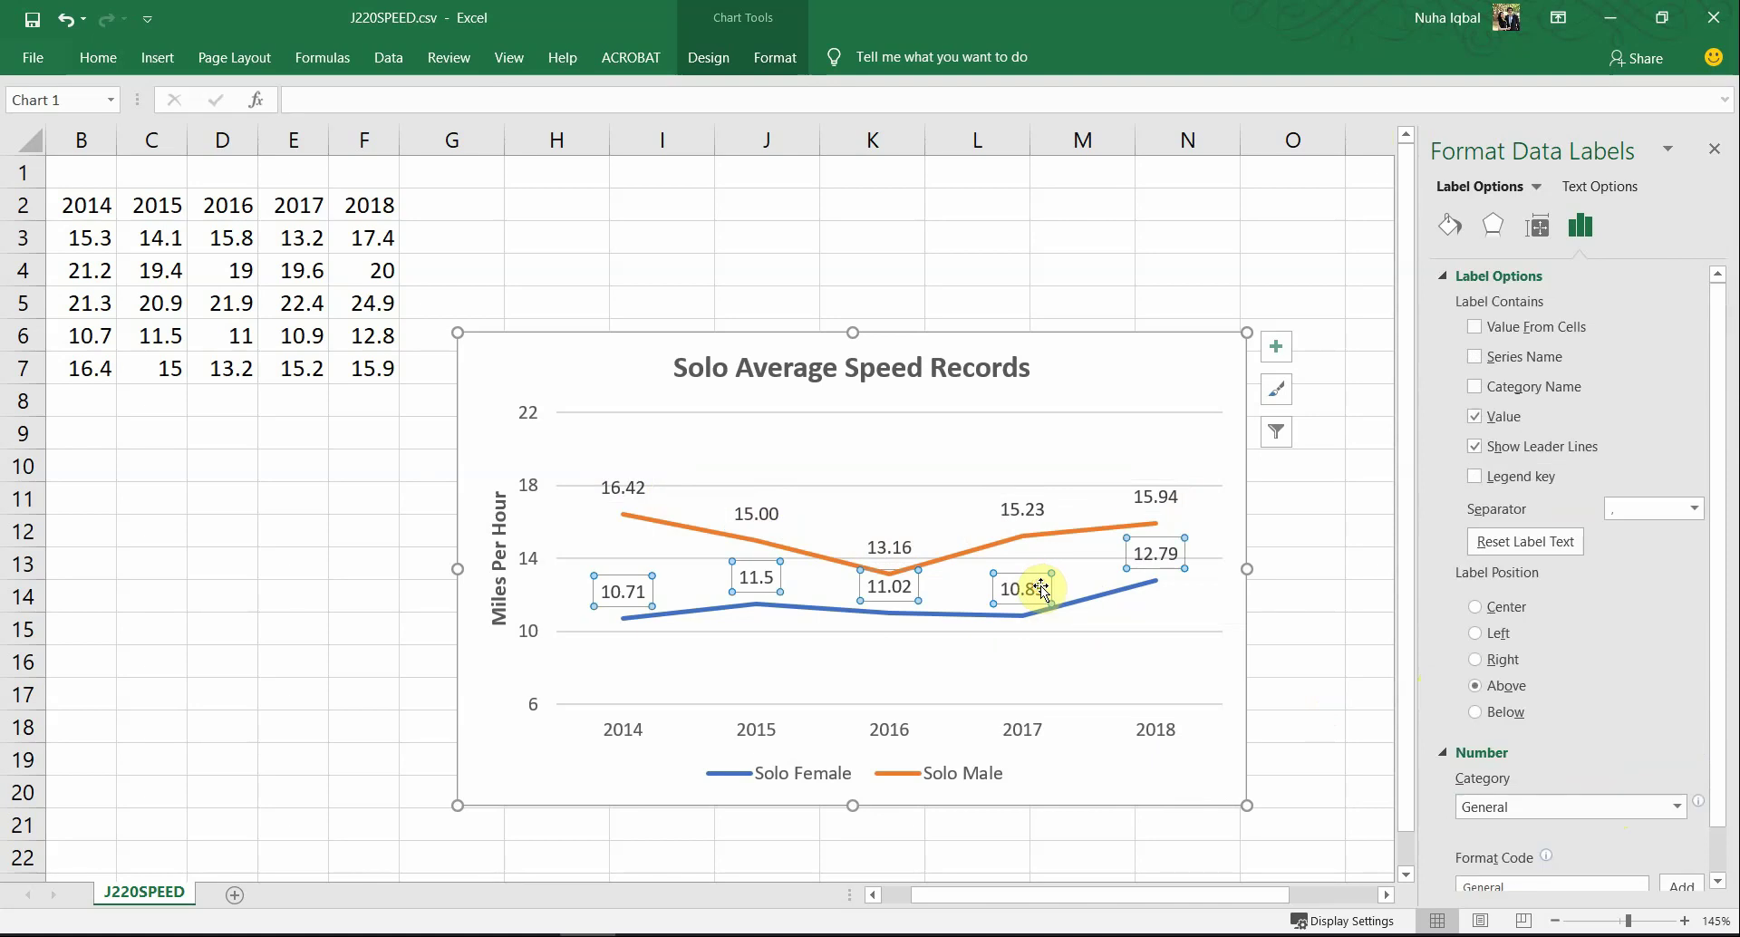
click(1534, 806)
click(1521, 553)
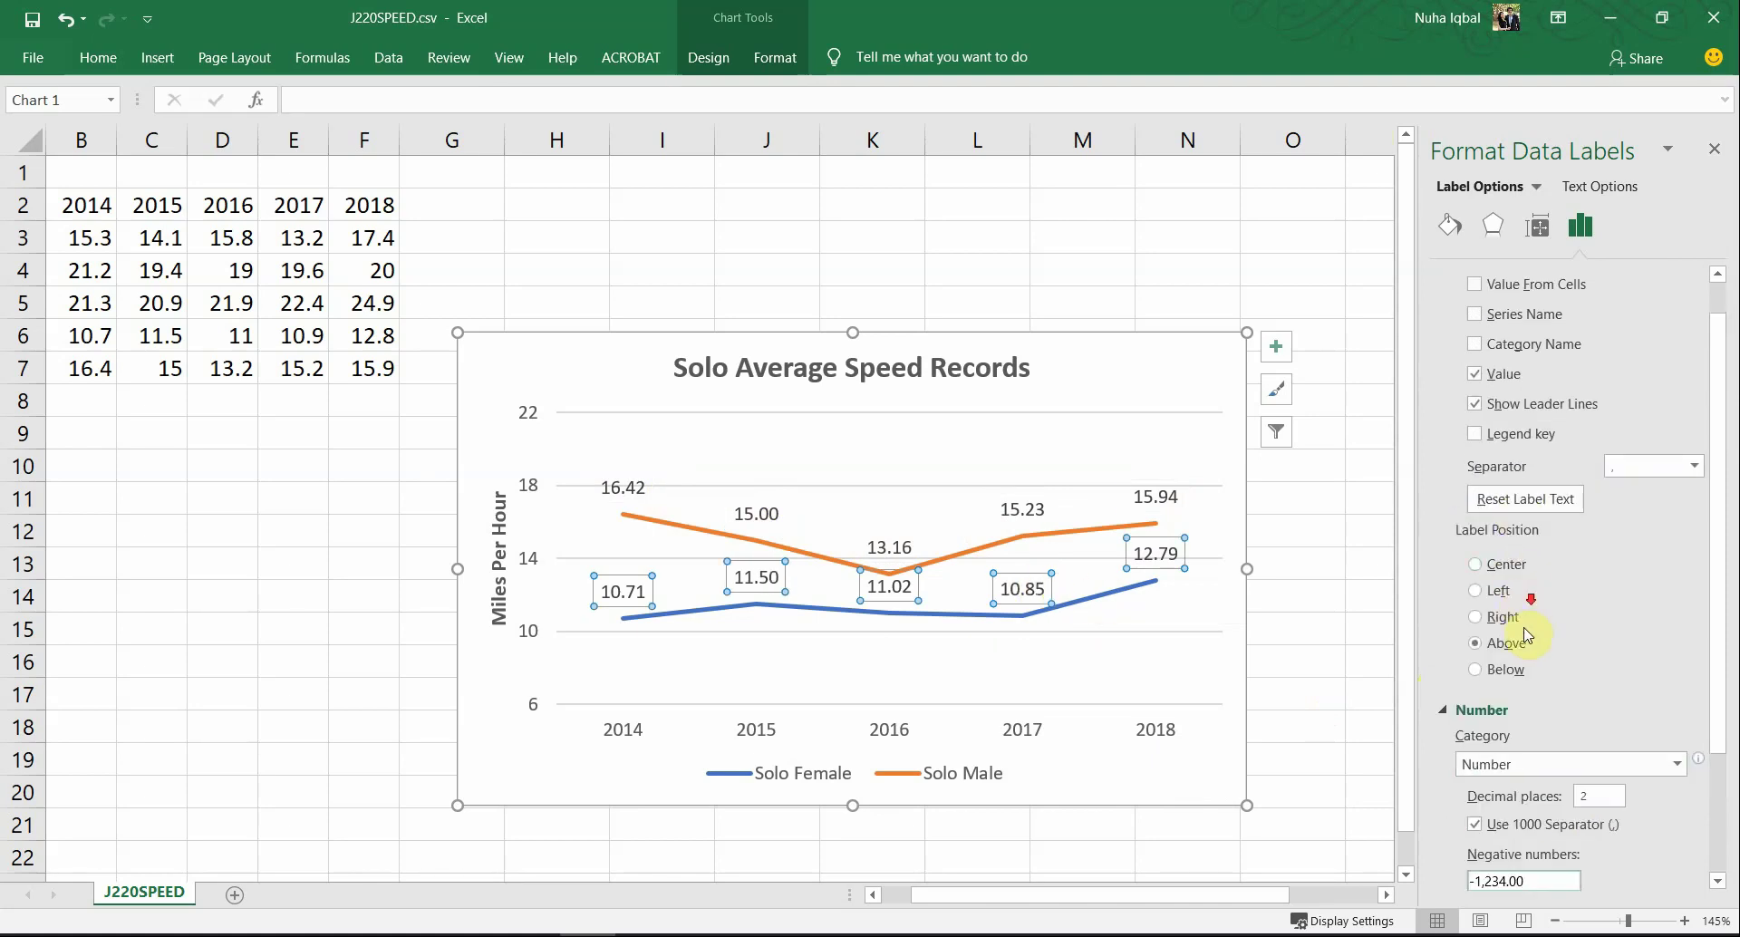
scroll(1619, 723, down, 3)
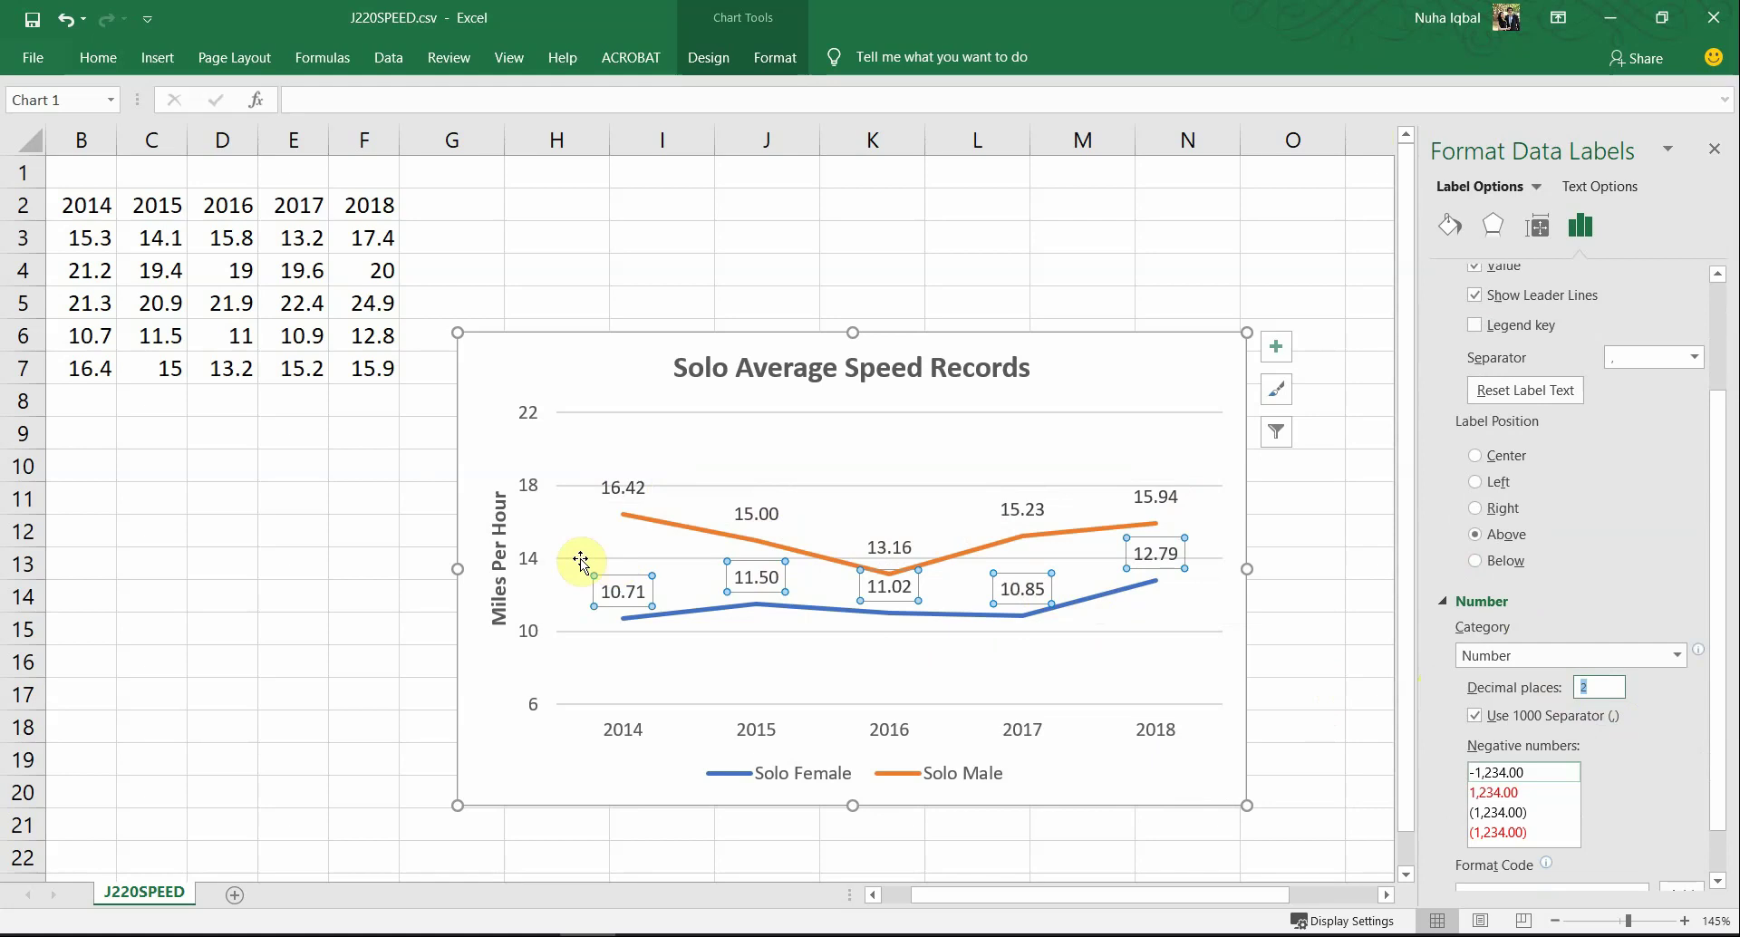
click(1318, 712)
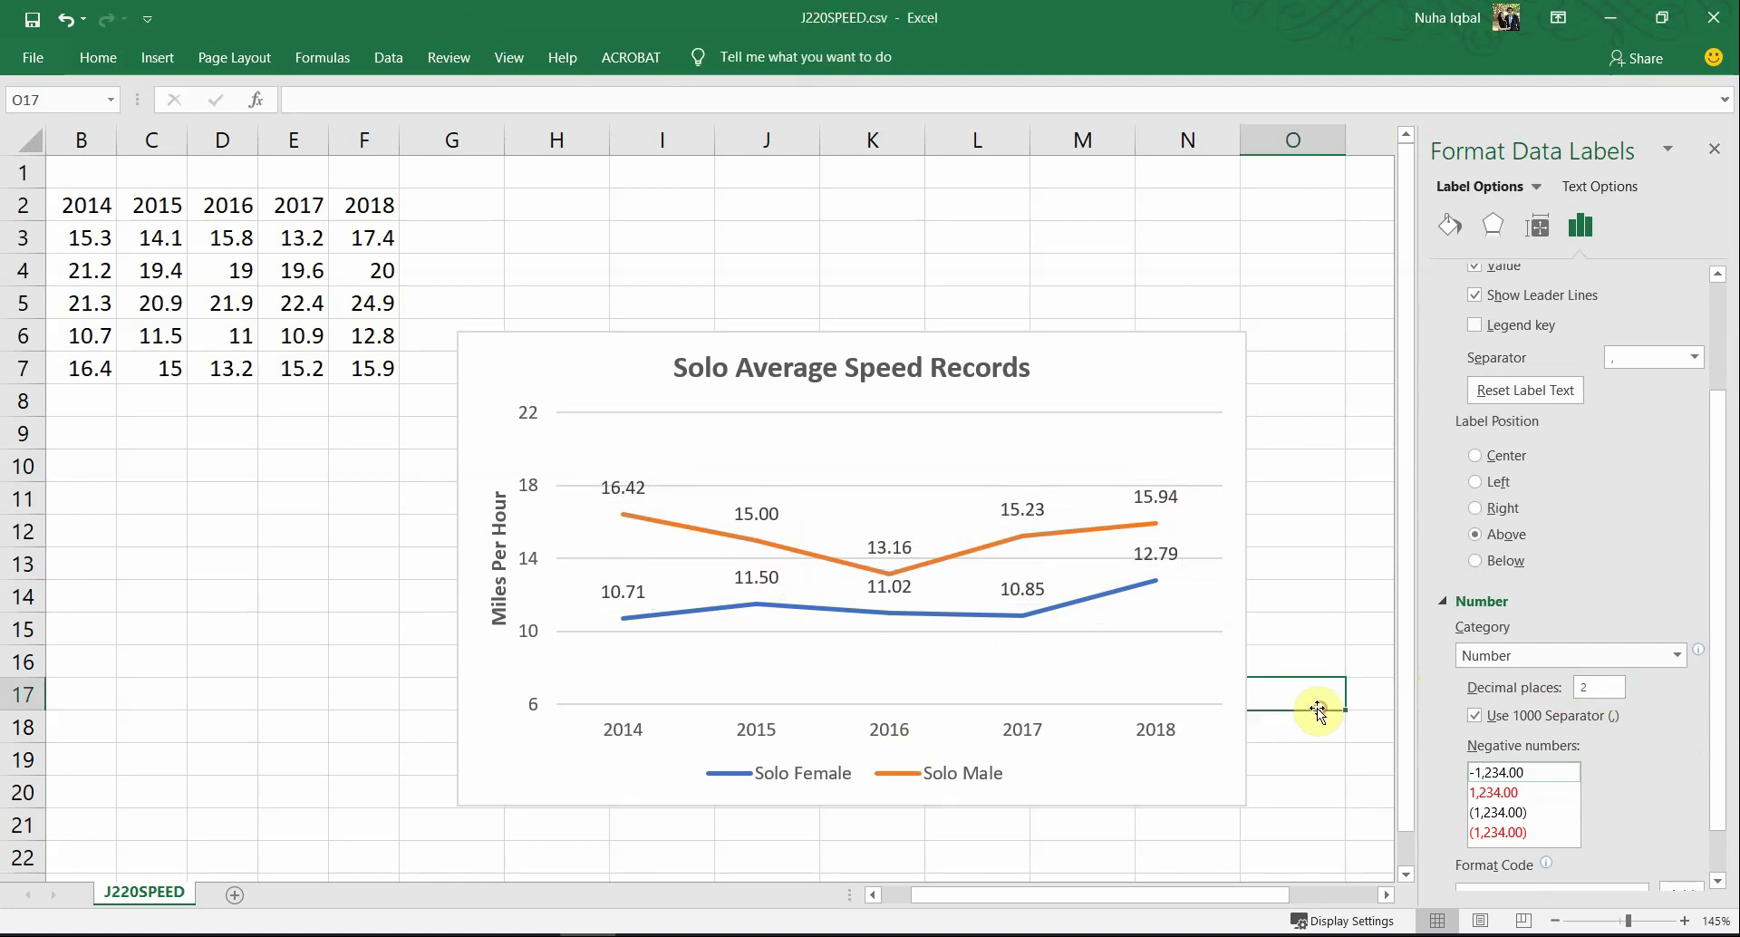
click(1714, 149)
Step: Switch to the exam paper in Adobe Acrobat and highlight question 36's legend requirement
key(alt+Tab)
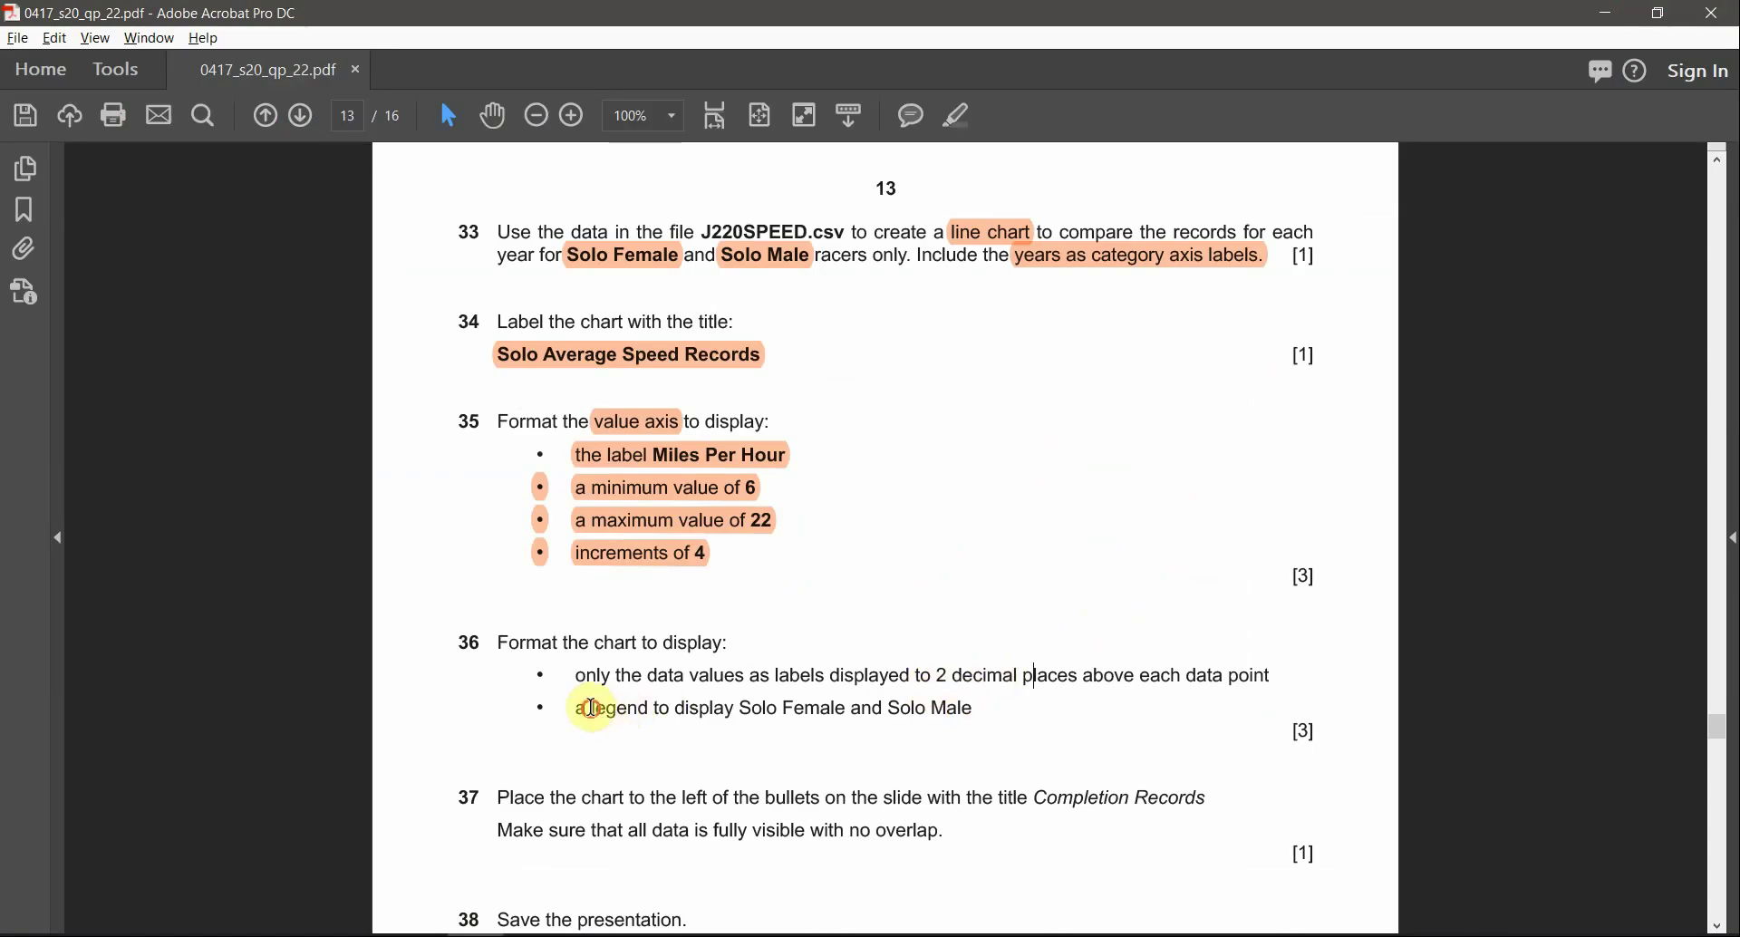
drag(595, 708, 675, 708)
click(952, 120)
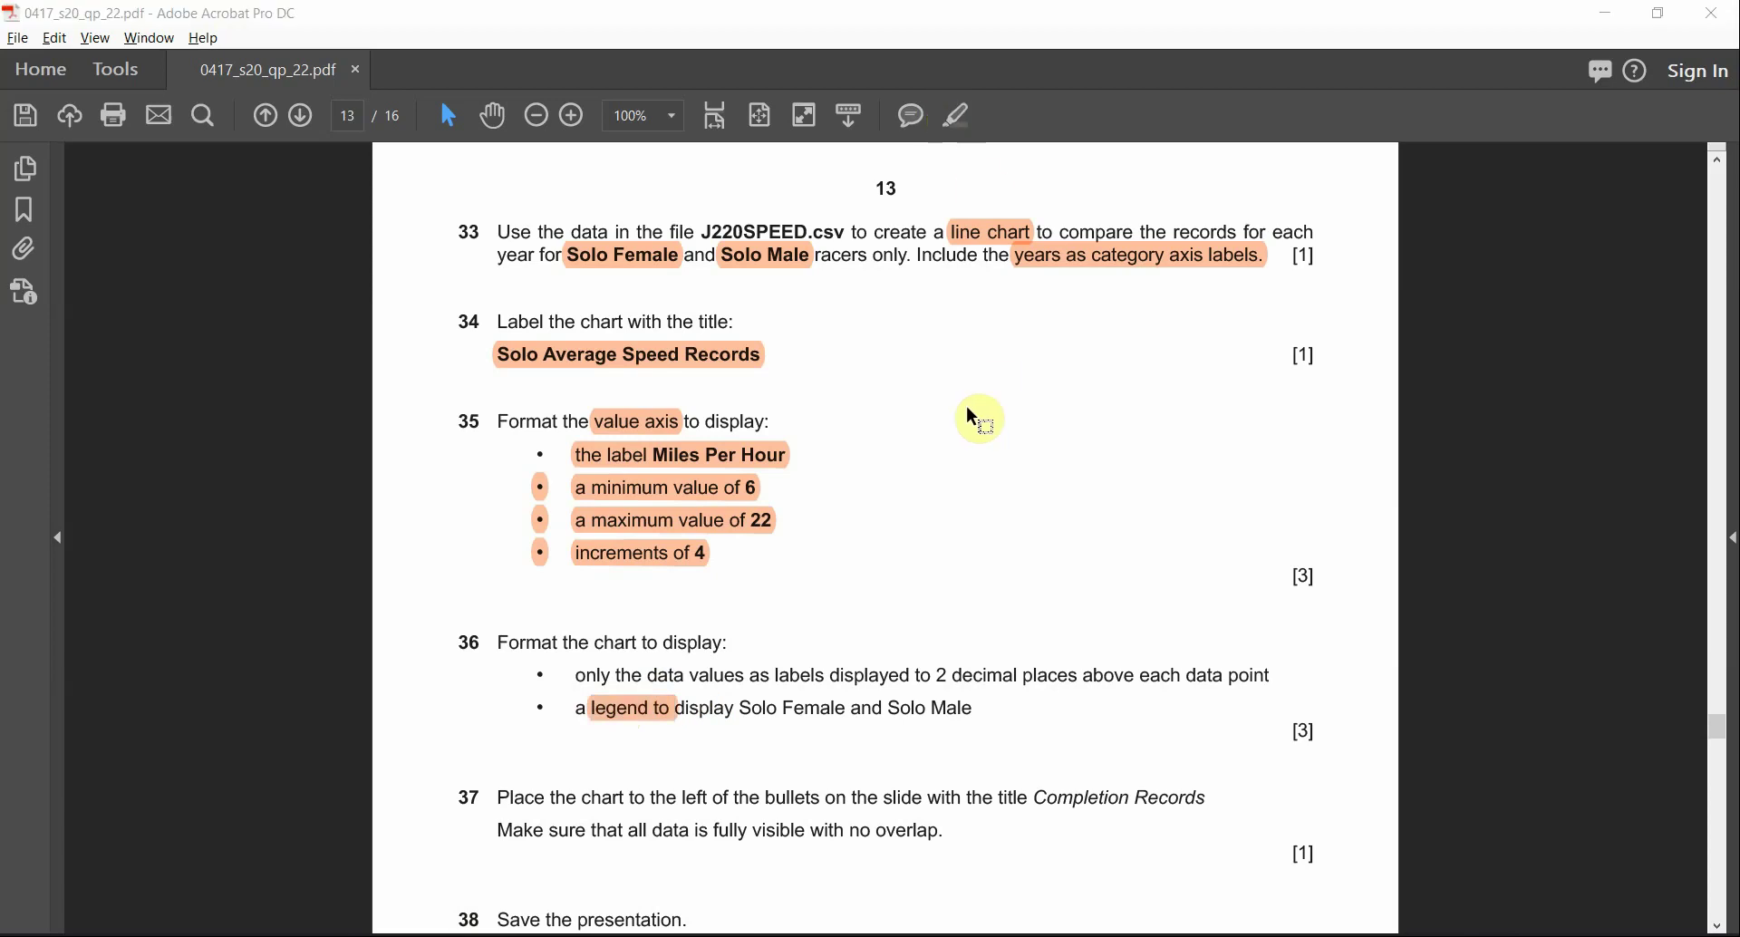
Step: Return to Excel and turn the chart's legend off and back on
key(alt+Tab)
click(926, 781)
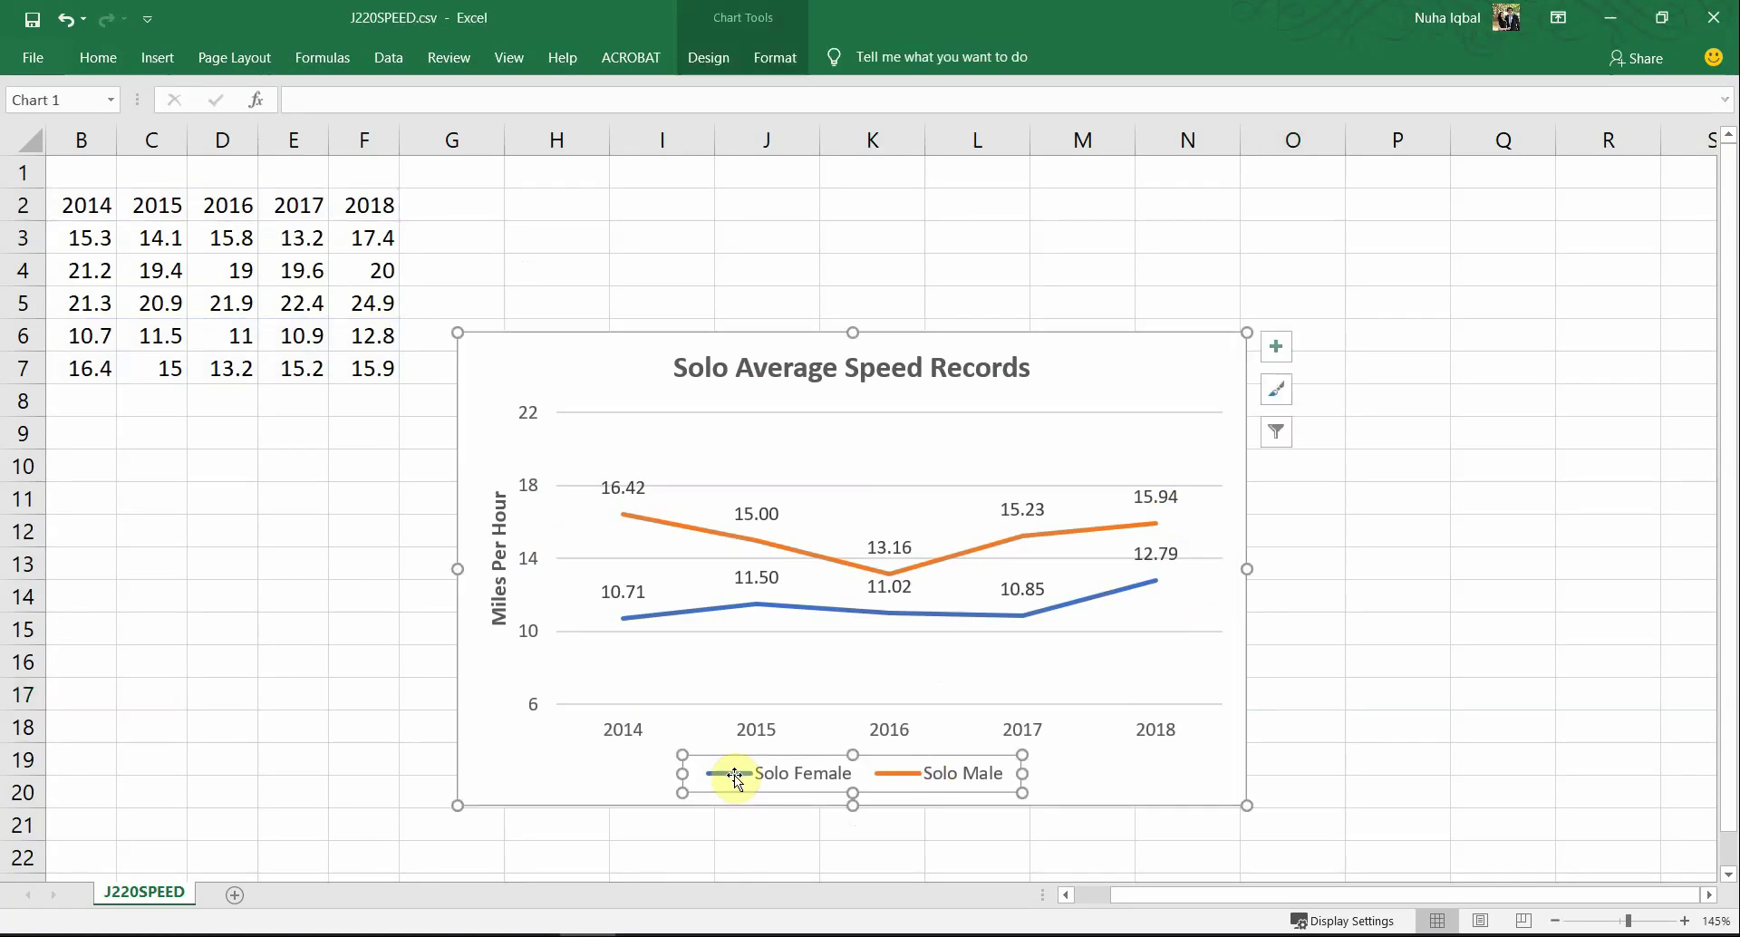
click(1289, 345)
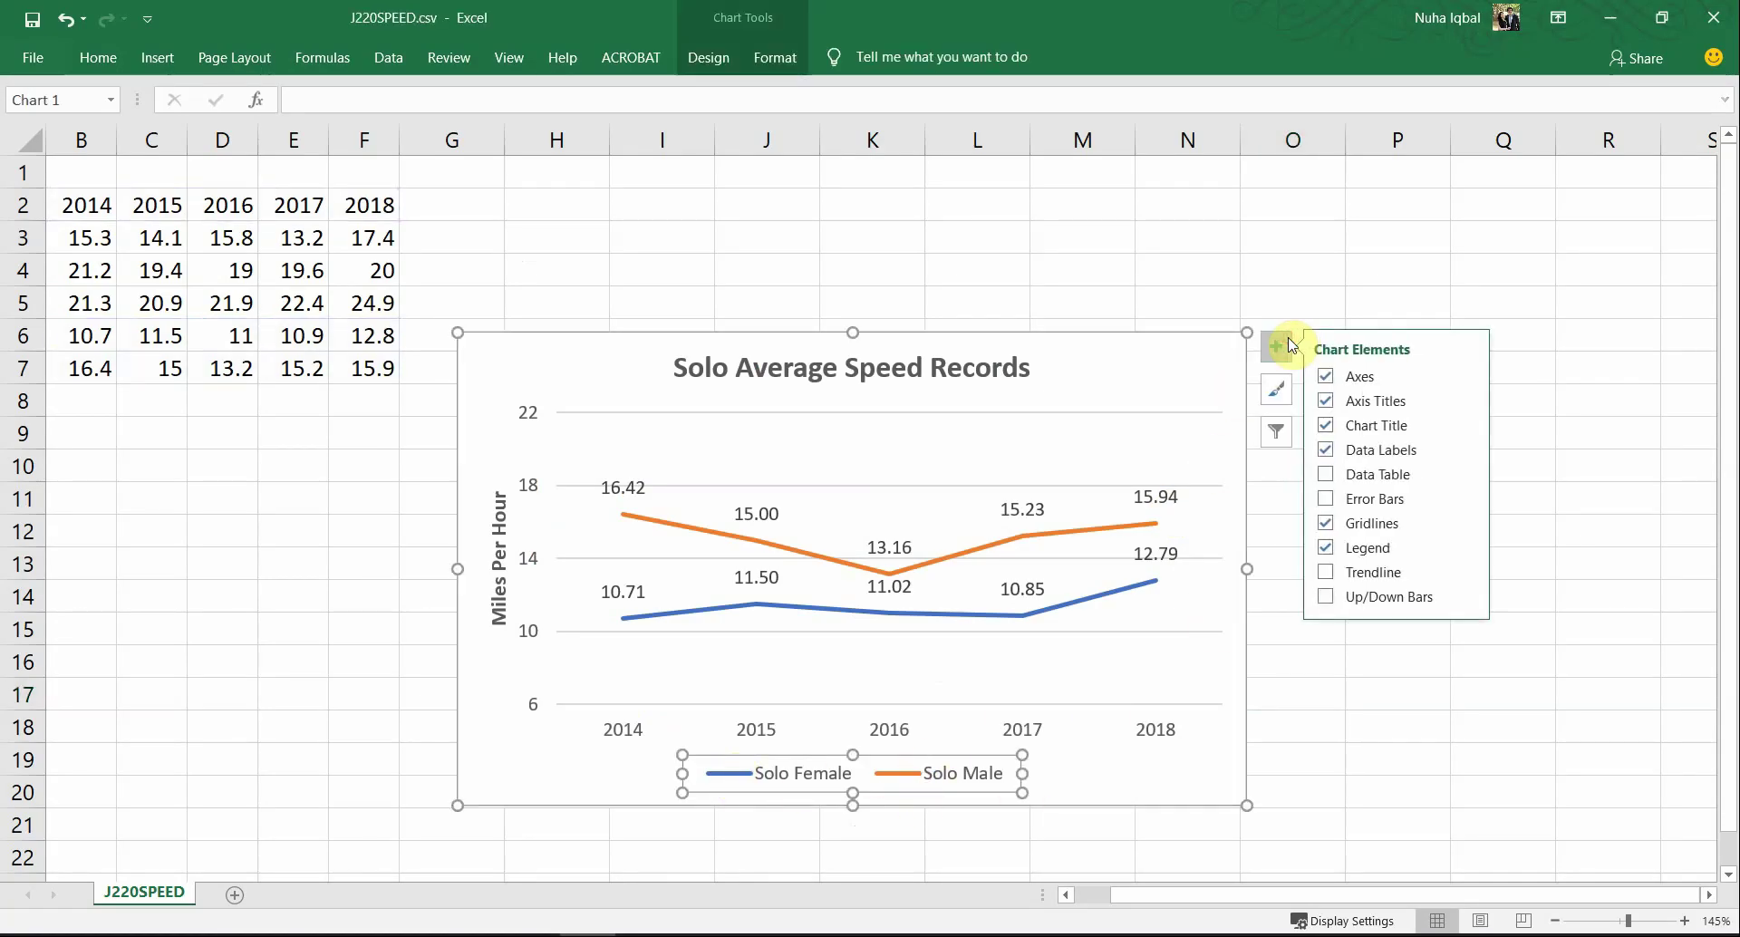
click(1328, 551)
click(1326, 551)
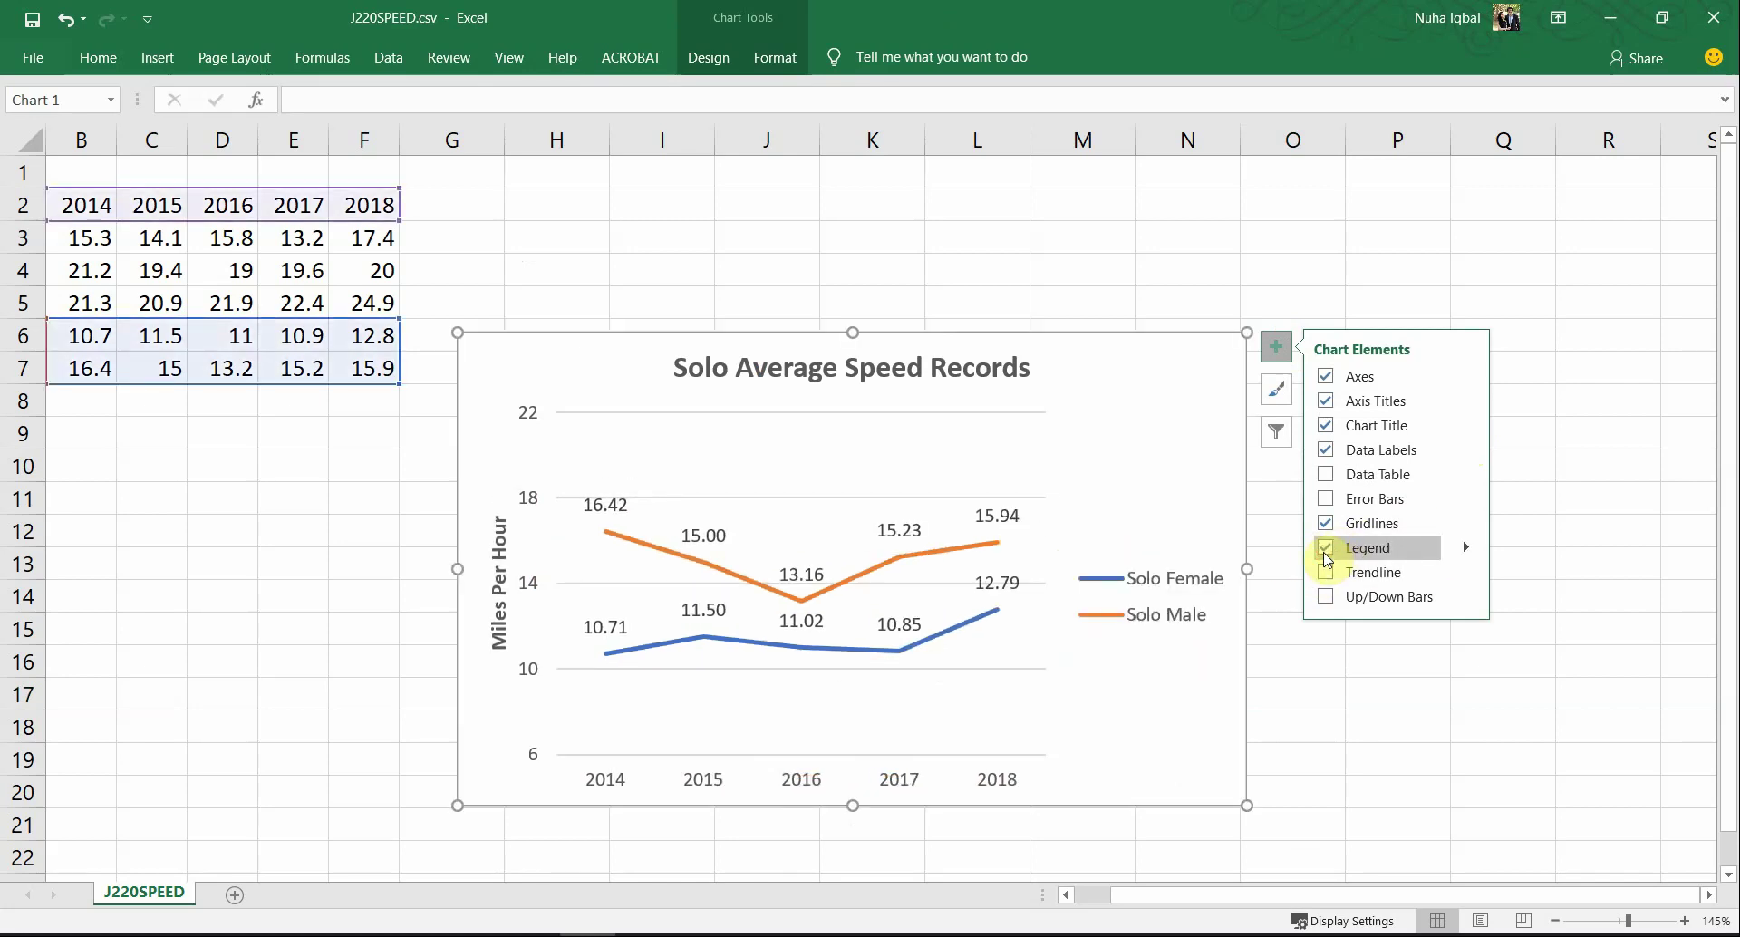
click(1342, 711)
Step: Switch to the exam paper in Adobe Acrobat and read question 37, selecting the slide title Completion Records
key(alt+Tab)
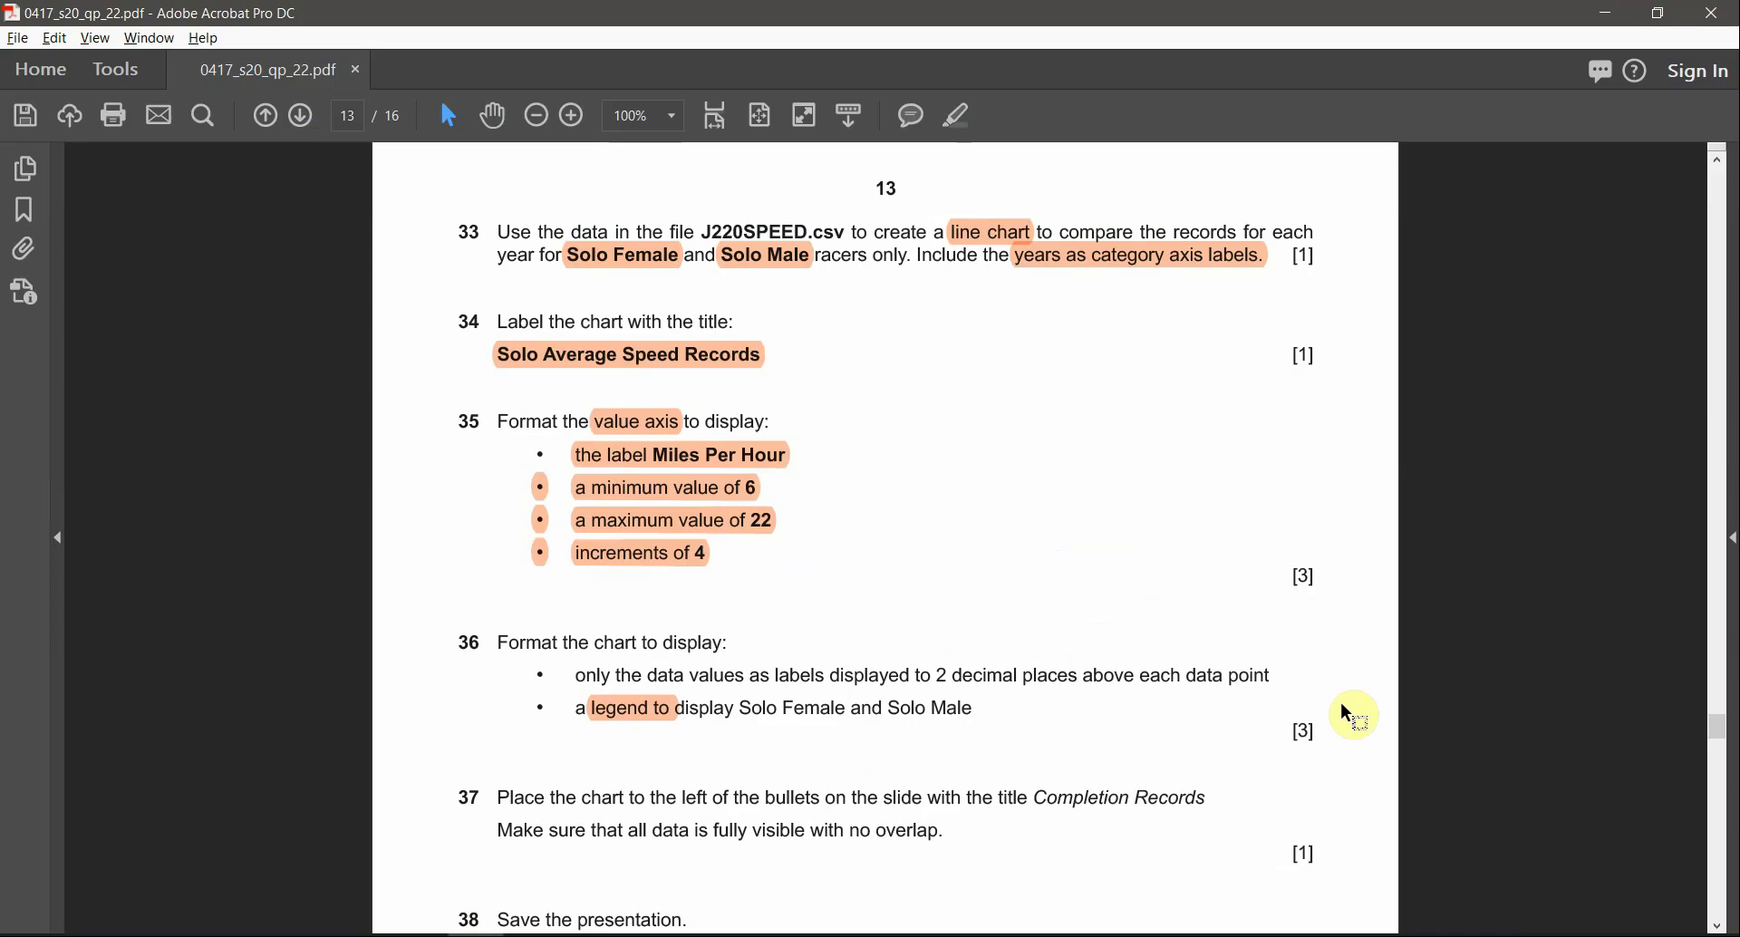
scroll(628, 818, down, 1)
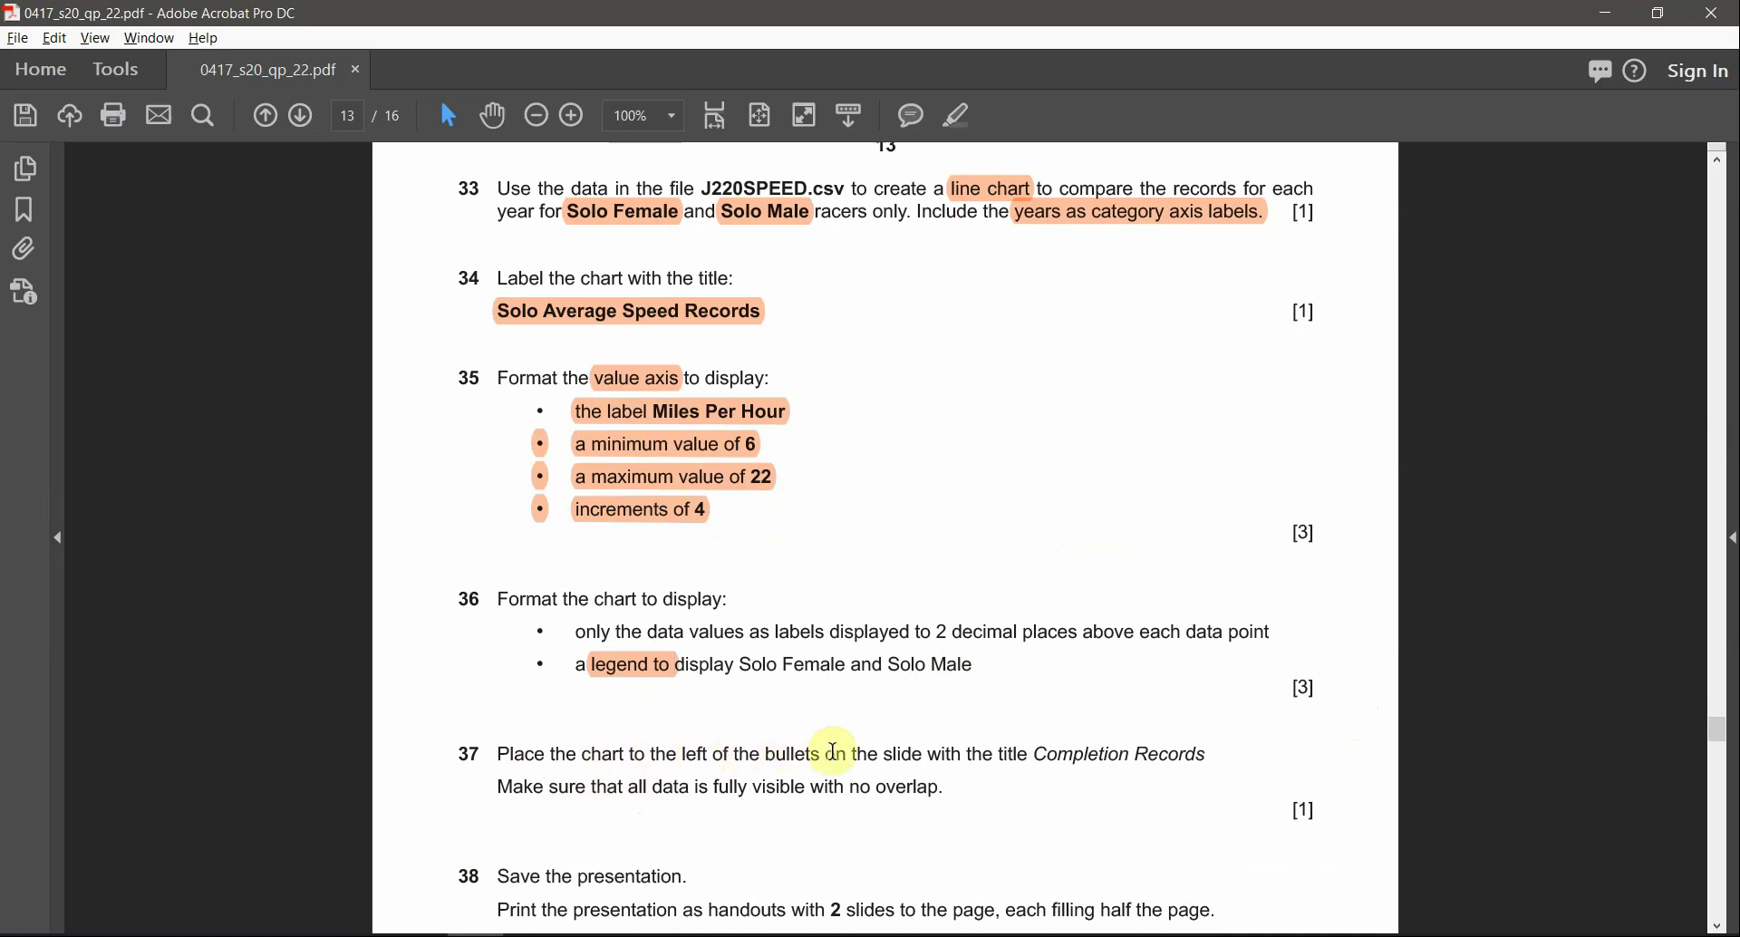
drag(894, 755, 1195, 766)
Step: Return to Excel and copy the whole Solo Average Speed Records chart
key(alt+Tab)
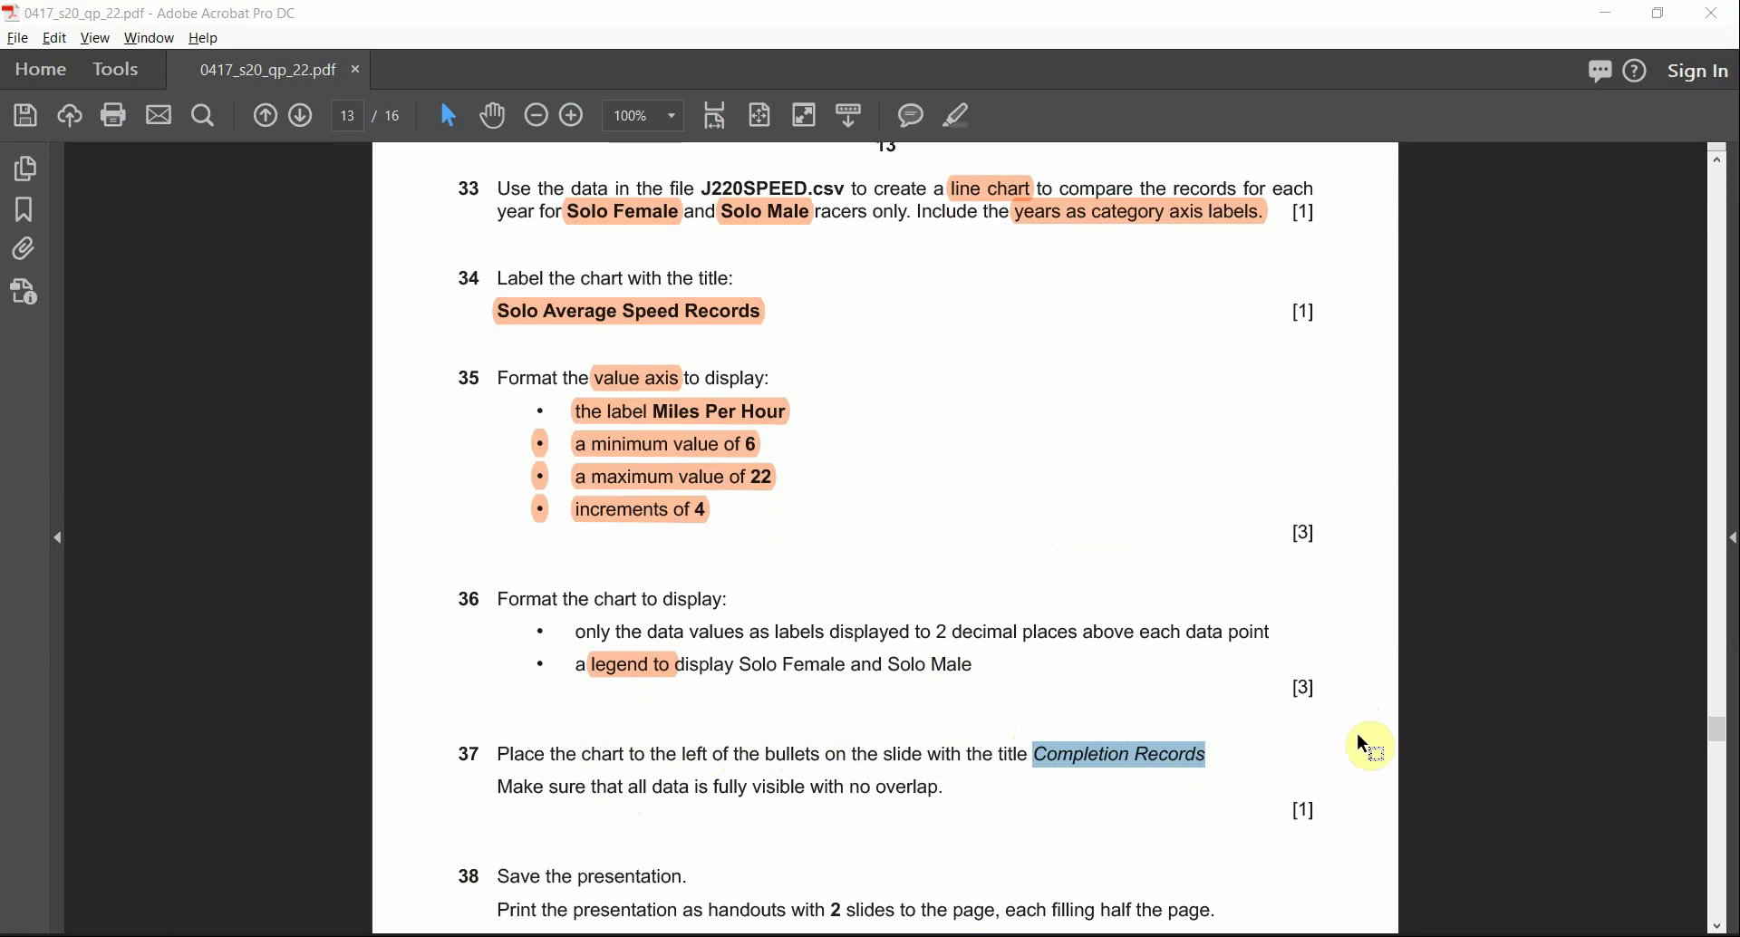
click(1123, 382)
right_click(1133, 385)
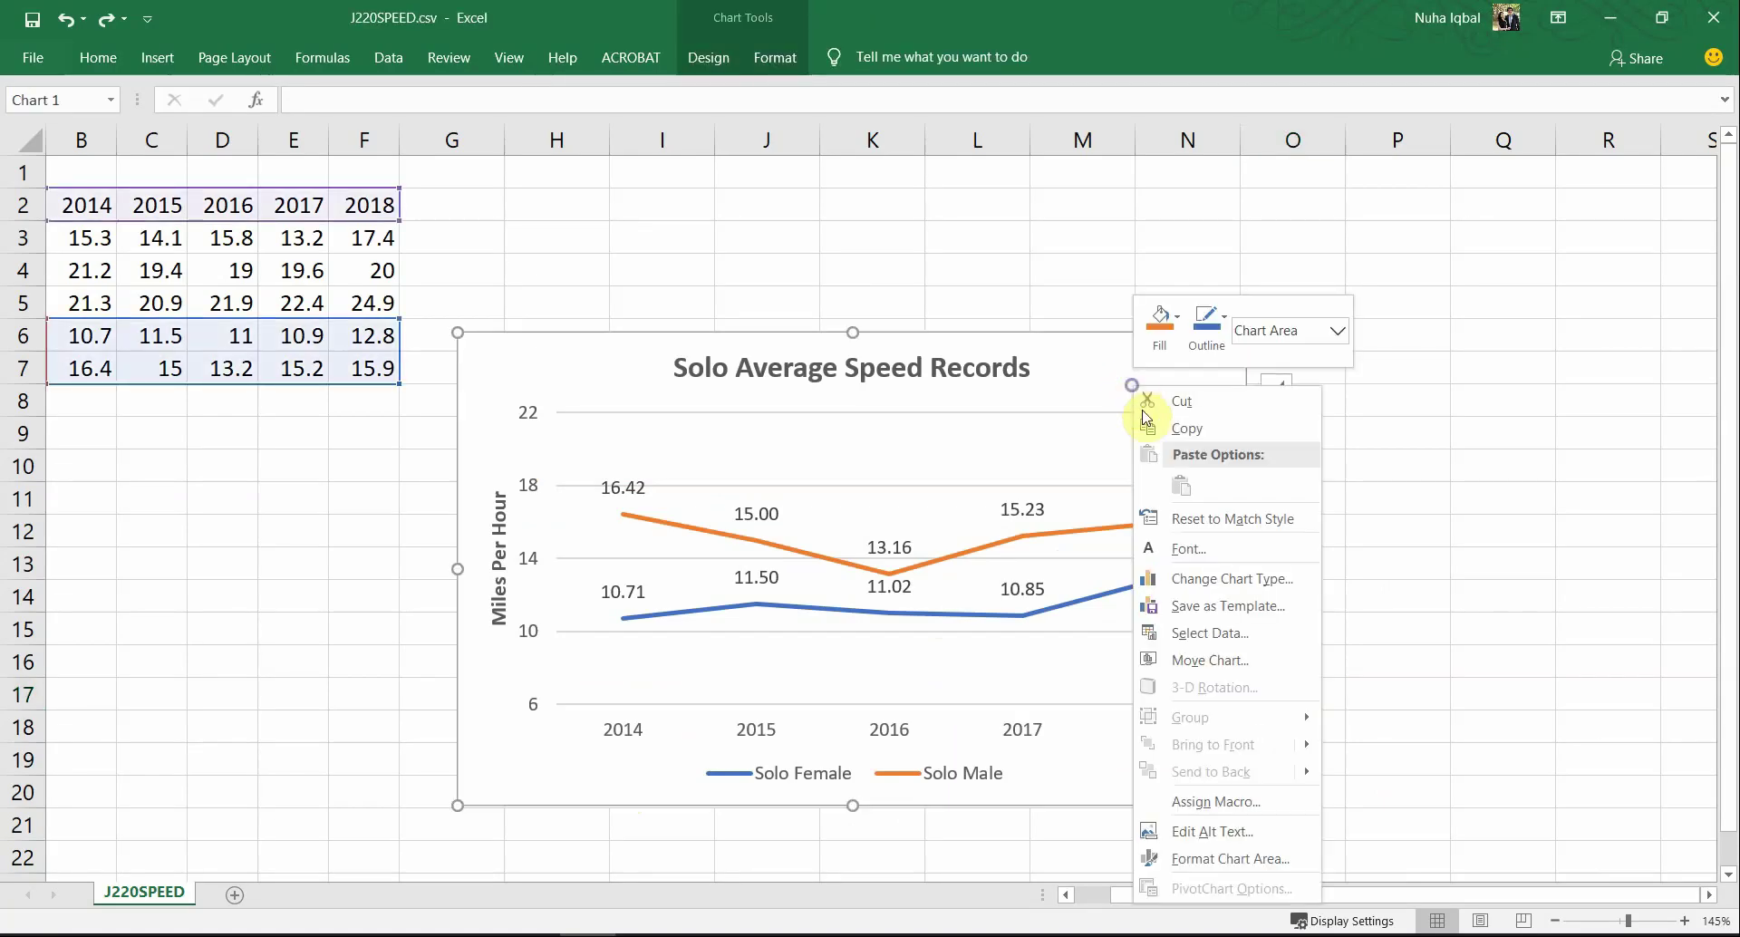
click(1196, 430)
Step: Switch to PowerPoint, open the Completion Records slide and place the cursor in its bullet text
key(alt+Tab)
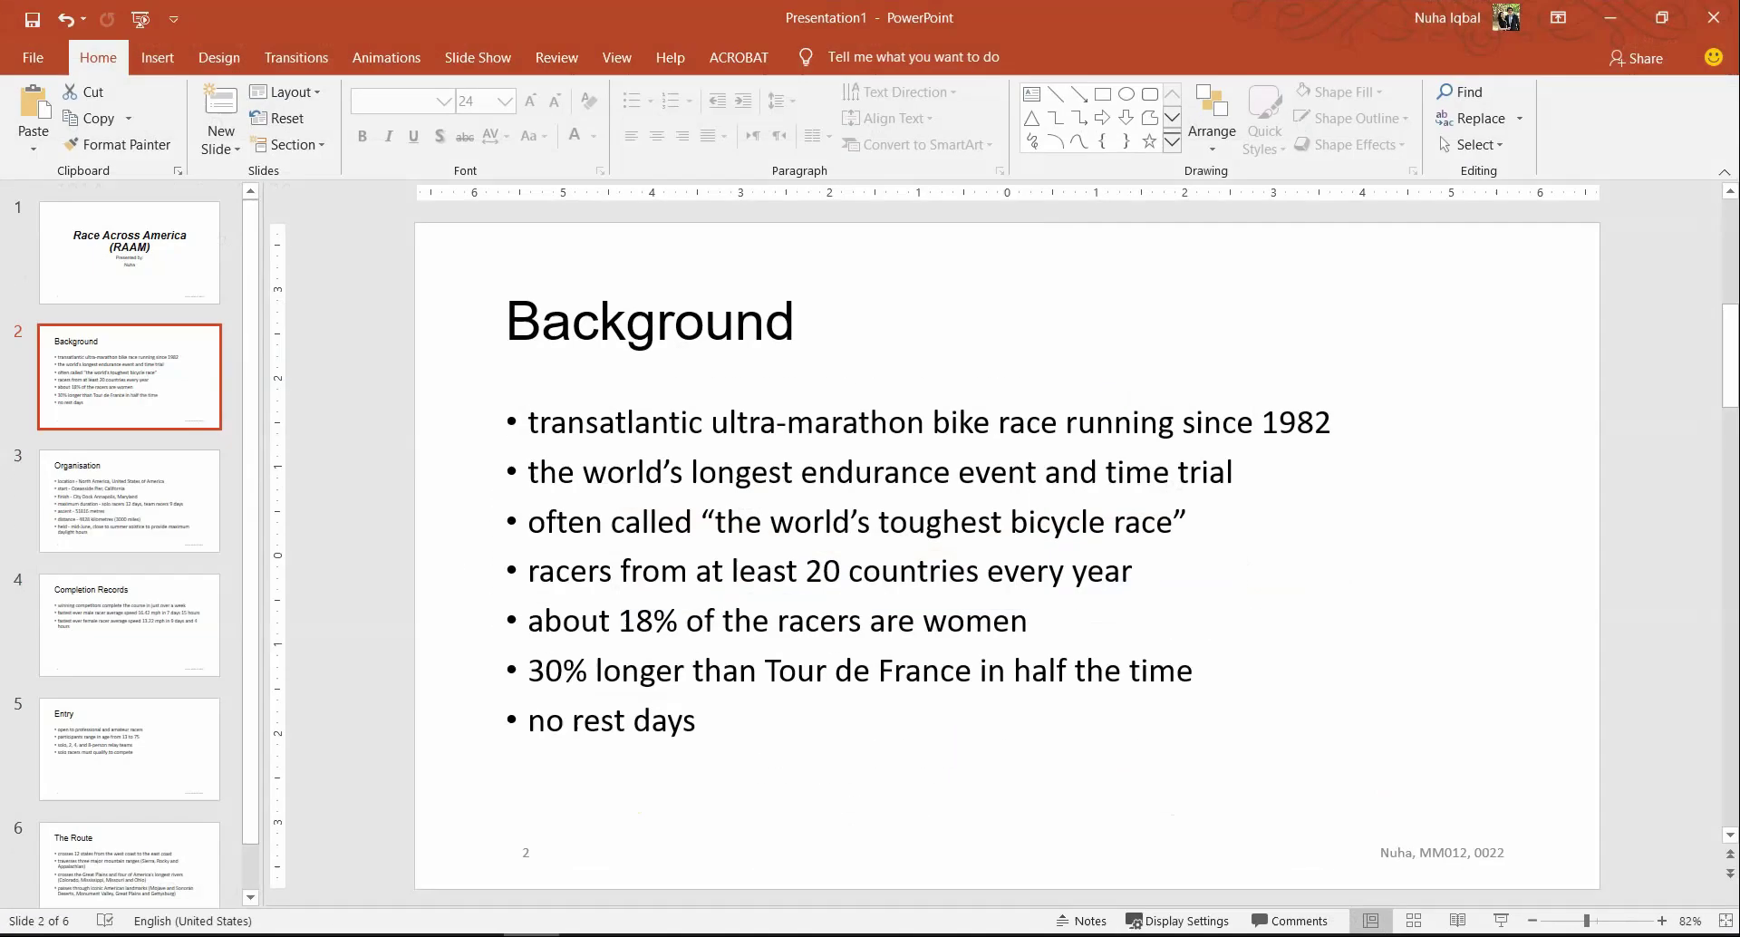
scroll(190, 535, down, 1)
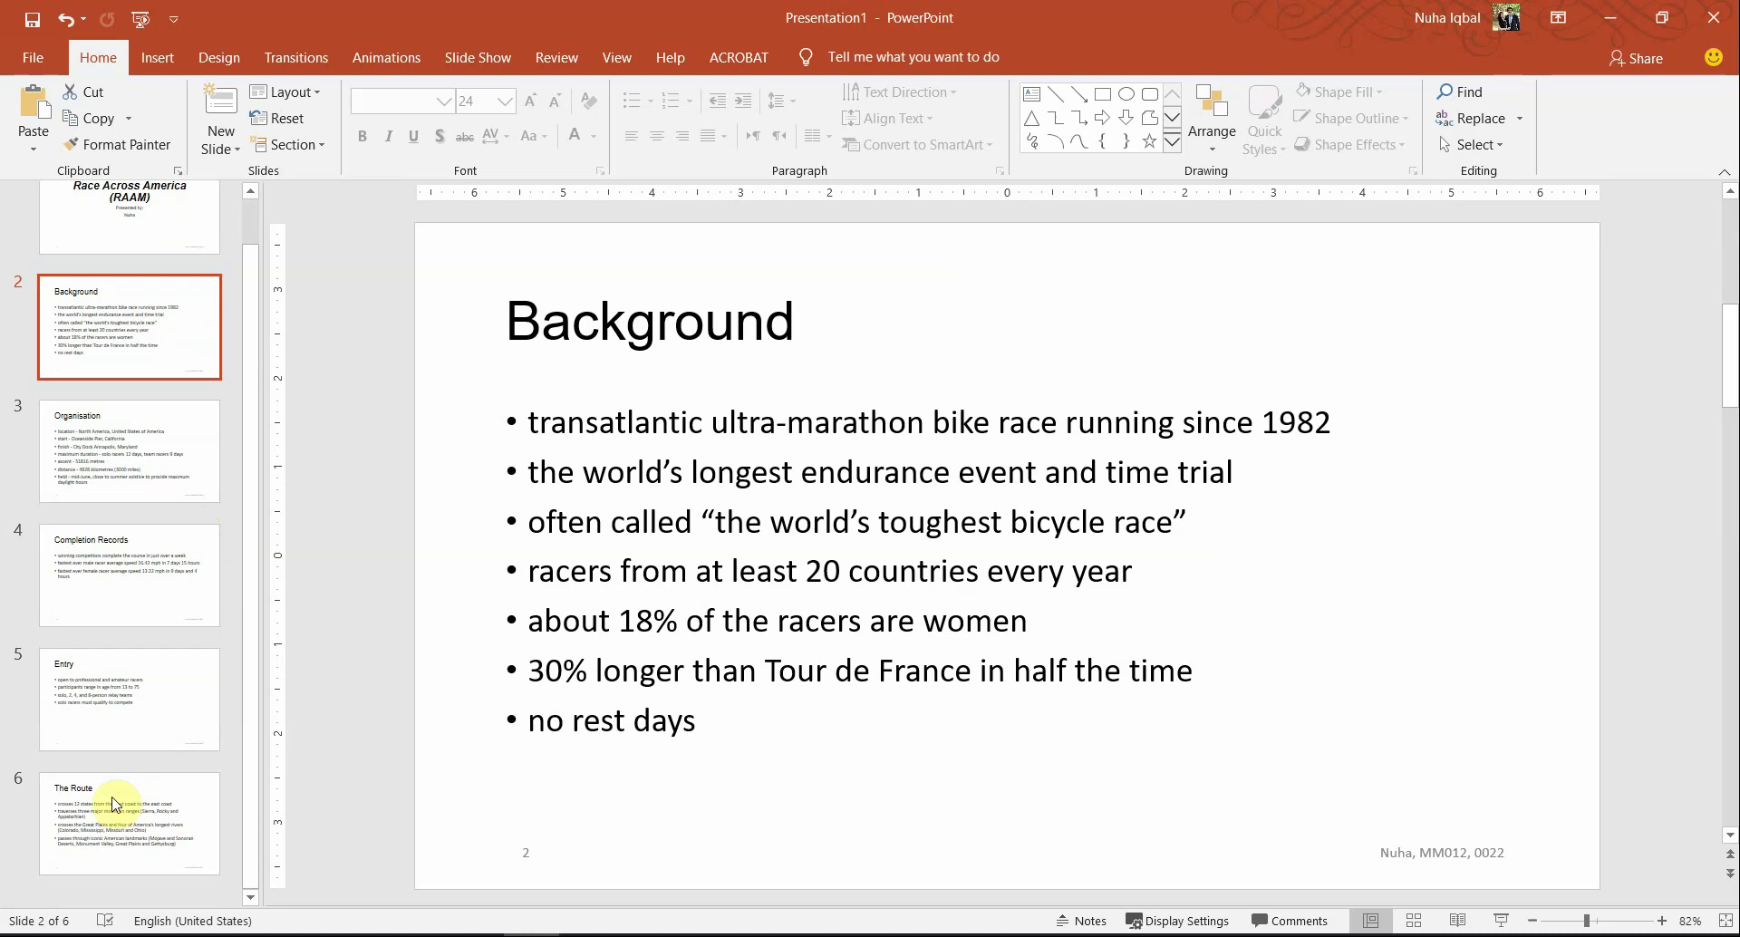
click(209, 571)
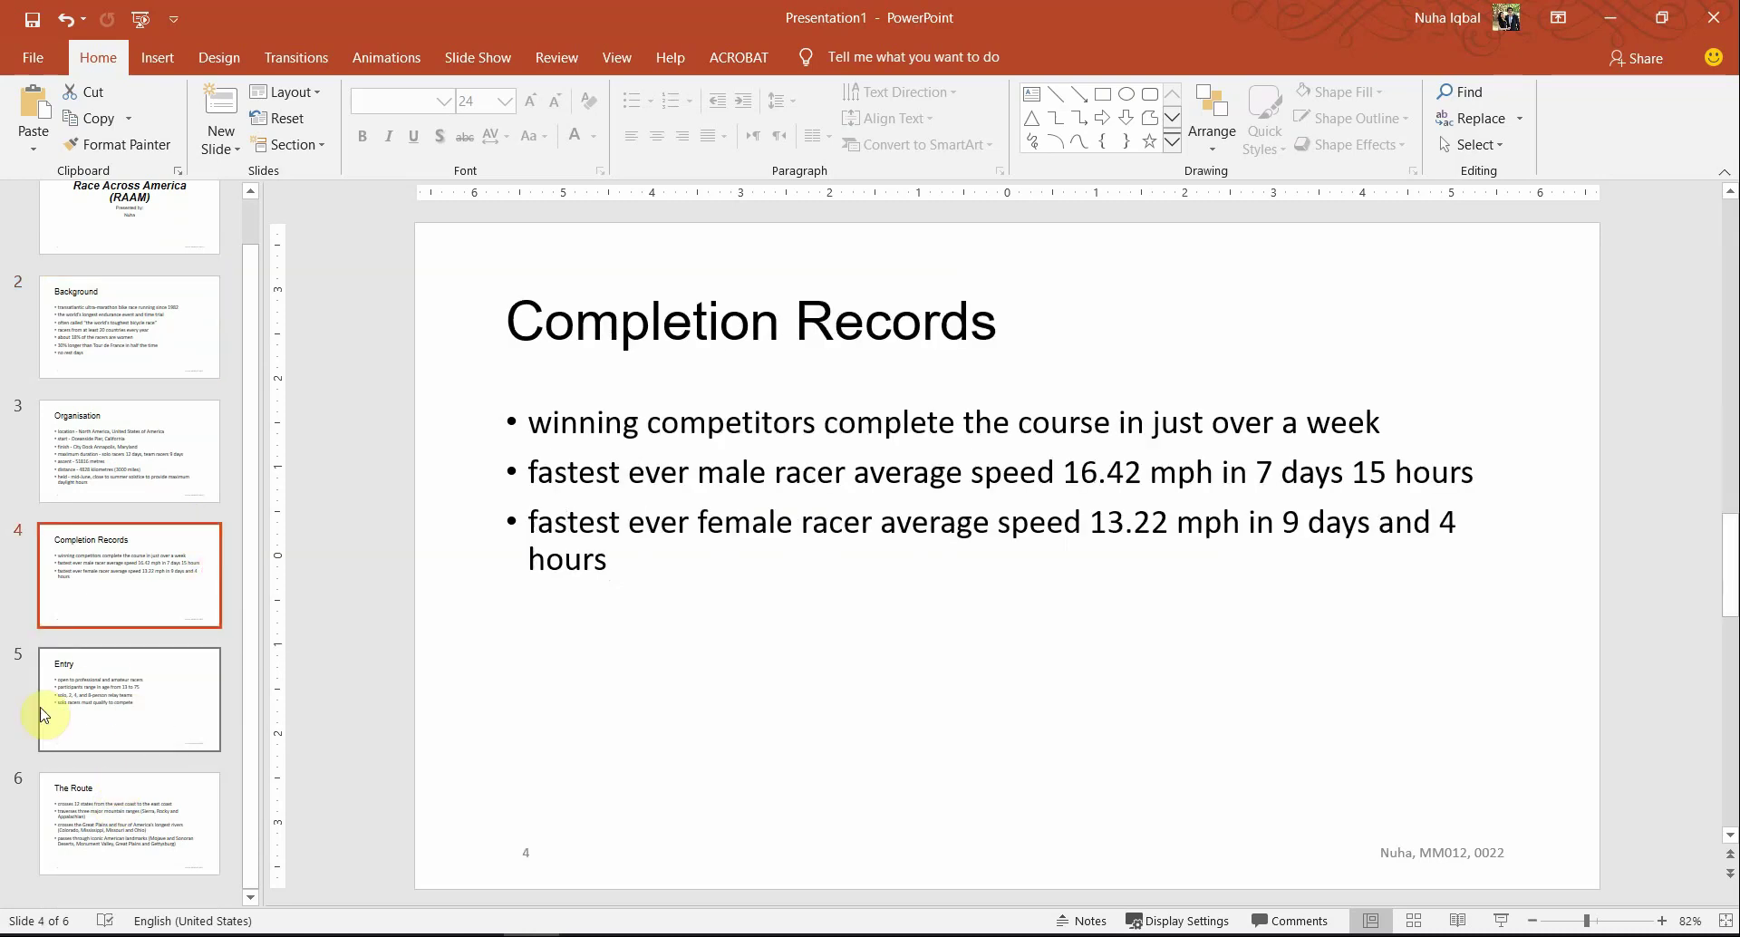
click(815, 470)
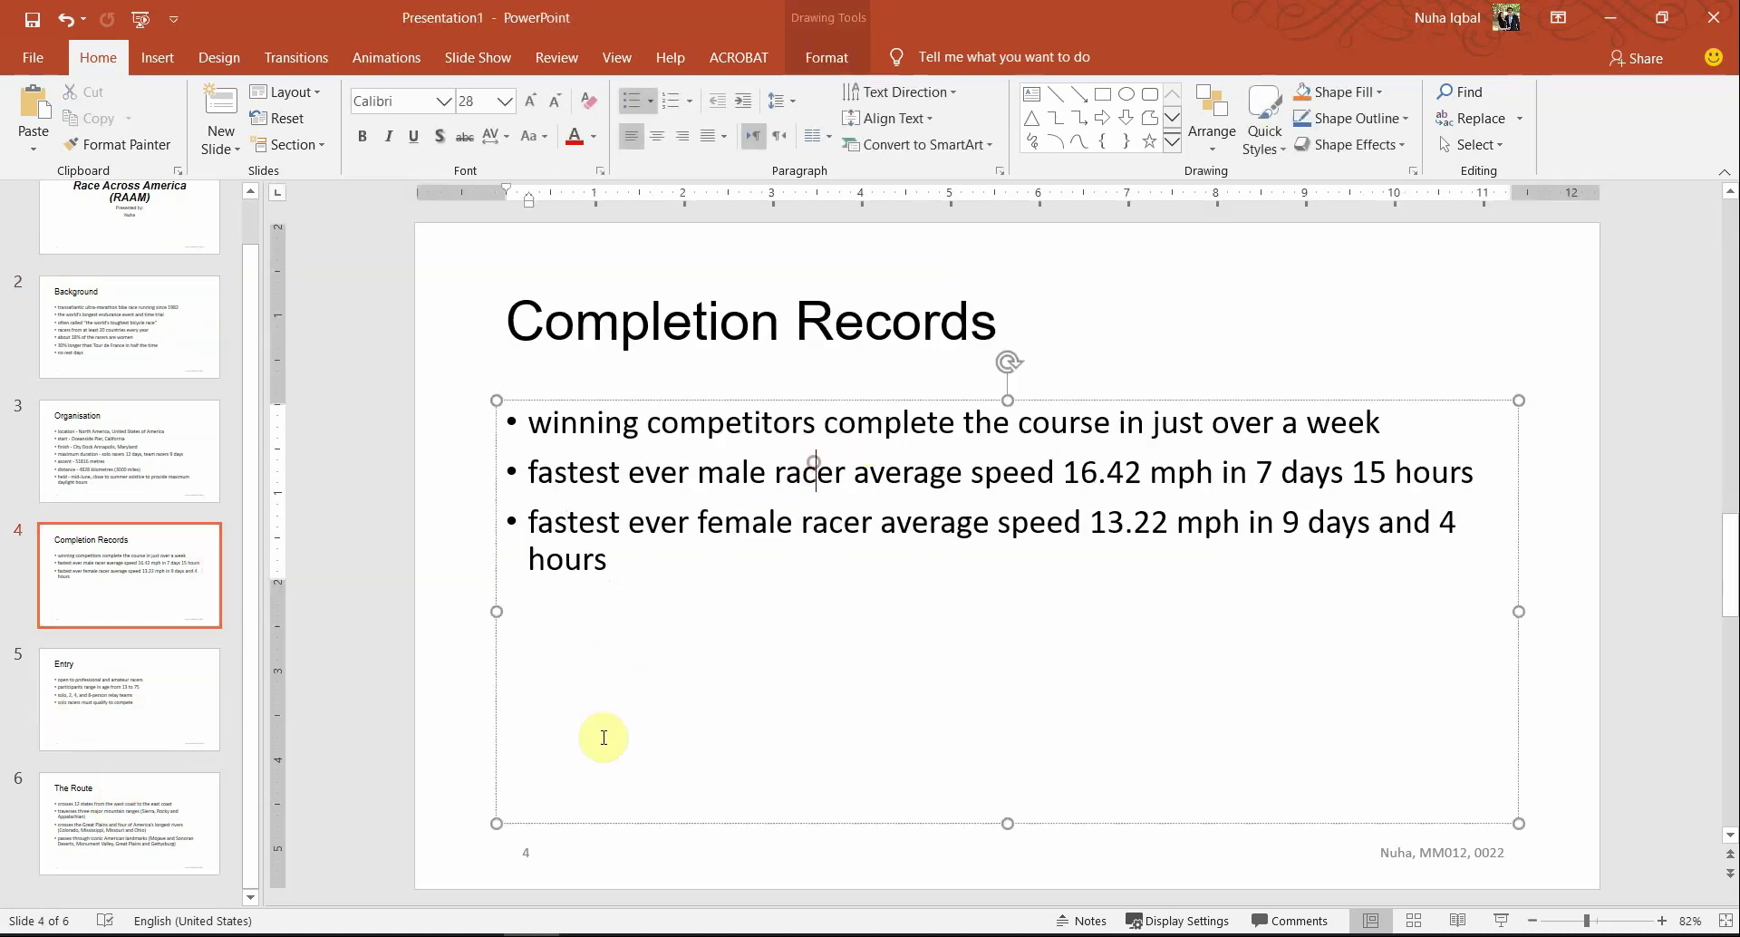
Step: Switch to the exam paper in Adobe Acrobat and highlight "left of the" in question 37
key(alt+Tab)
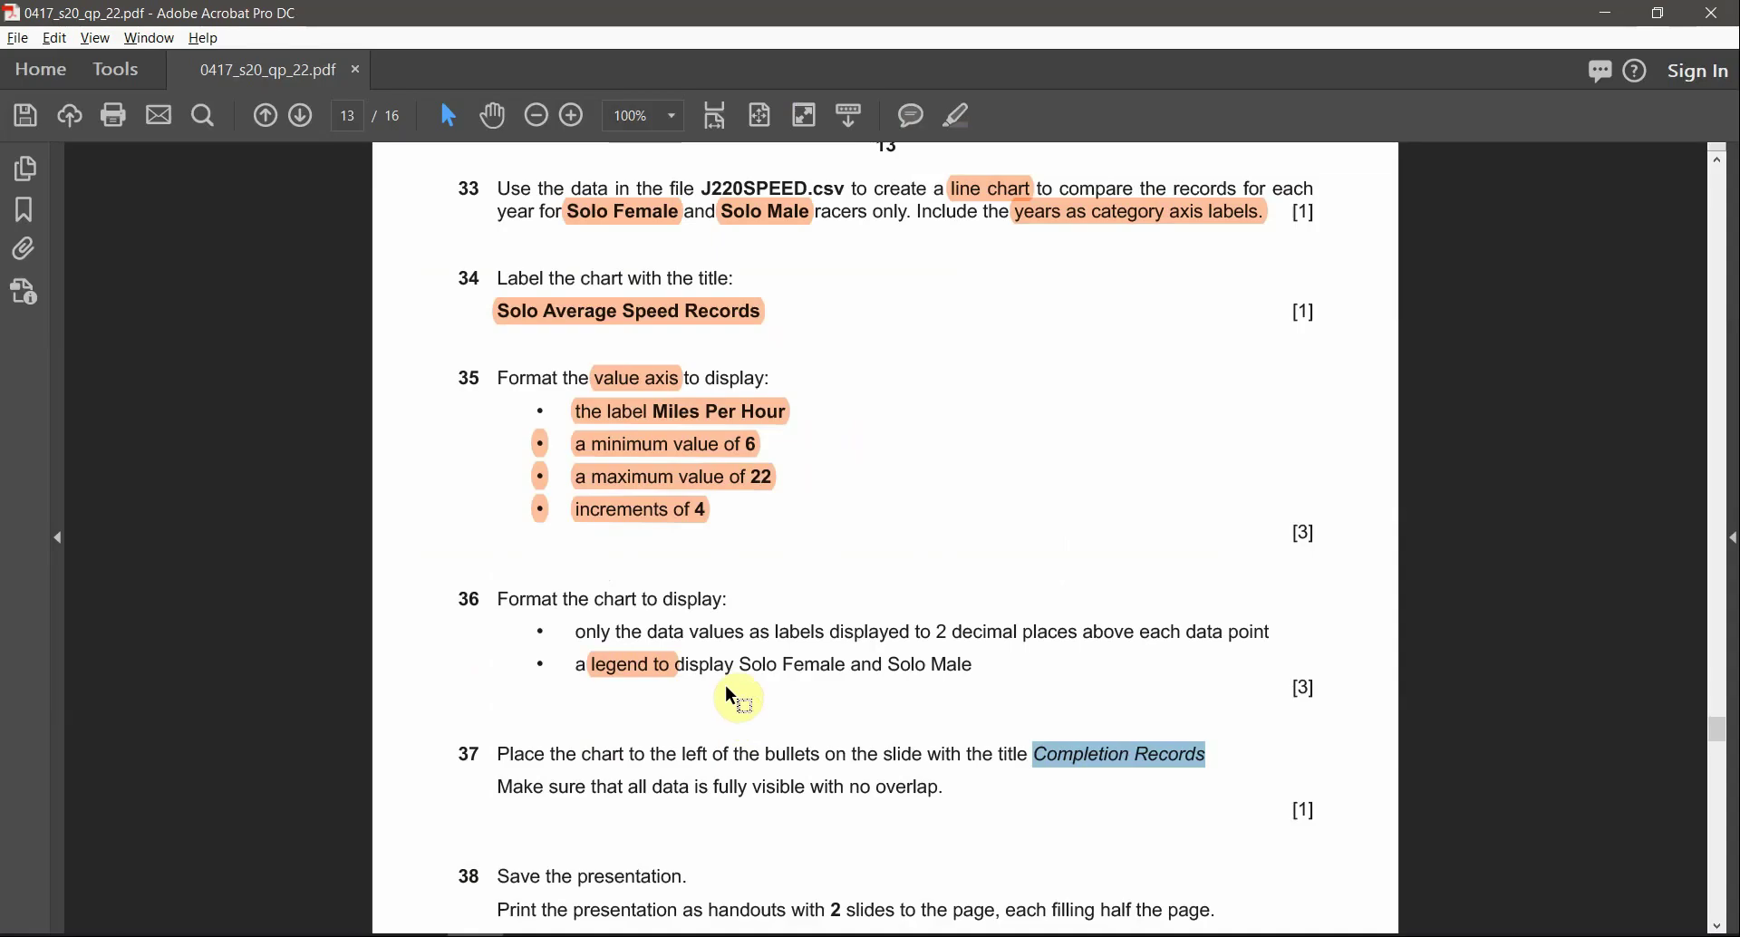
click(764, 666)
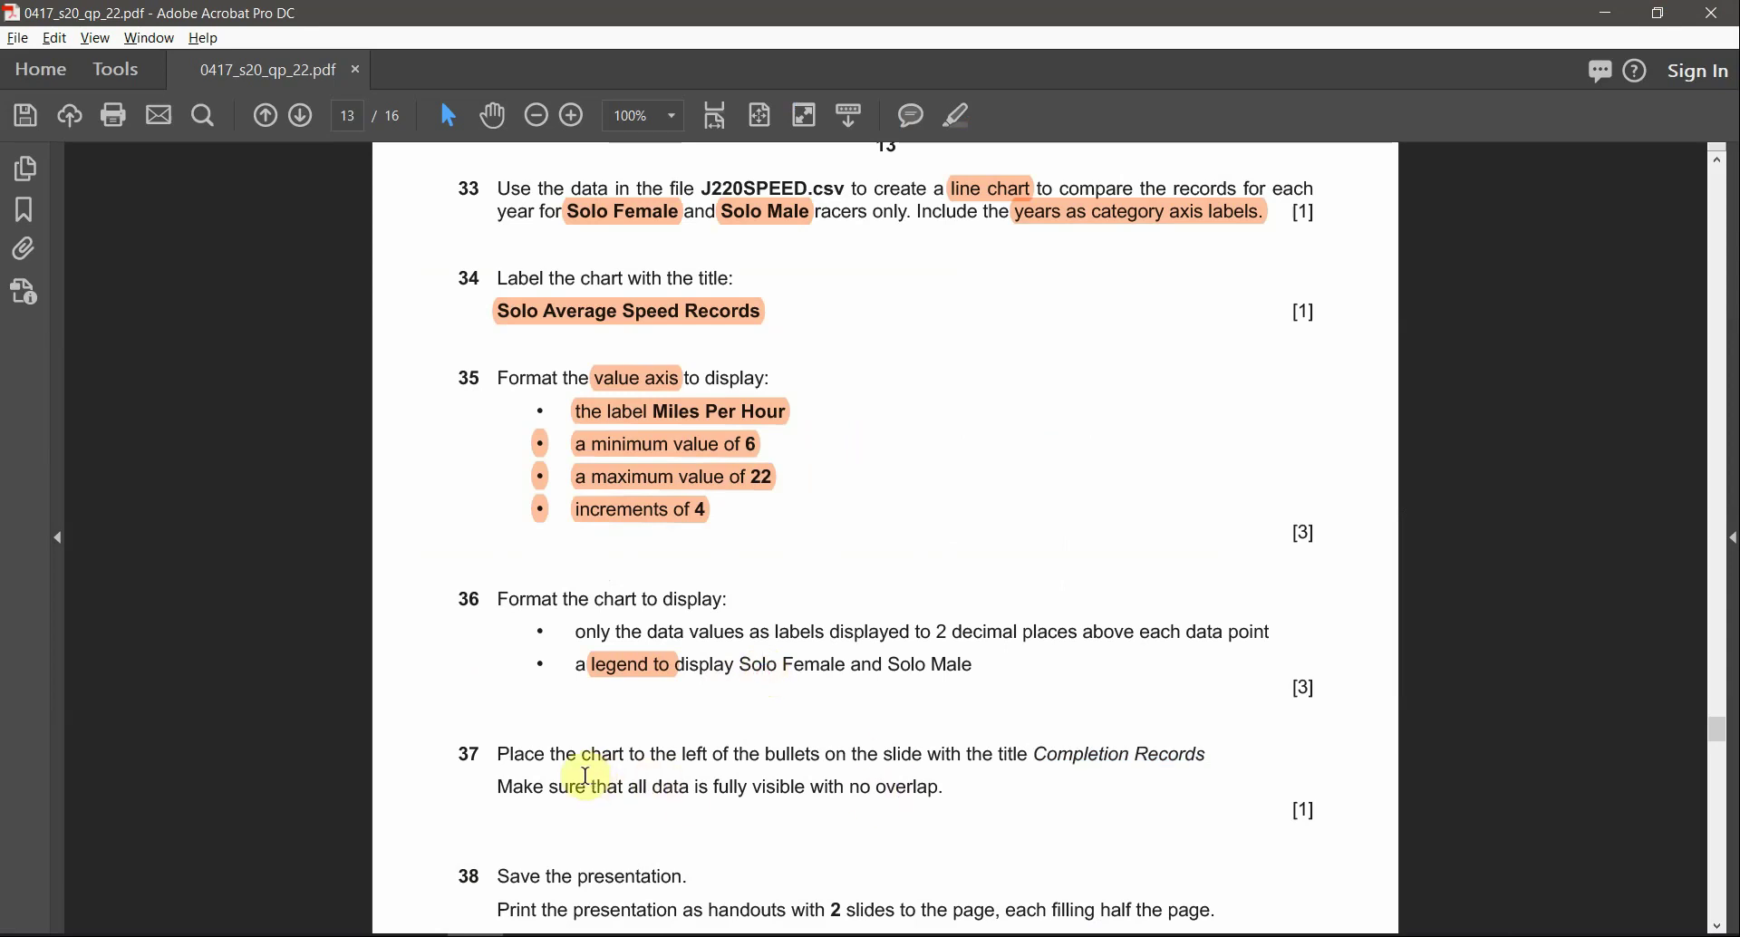
drag(681, 755, 782, 753)
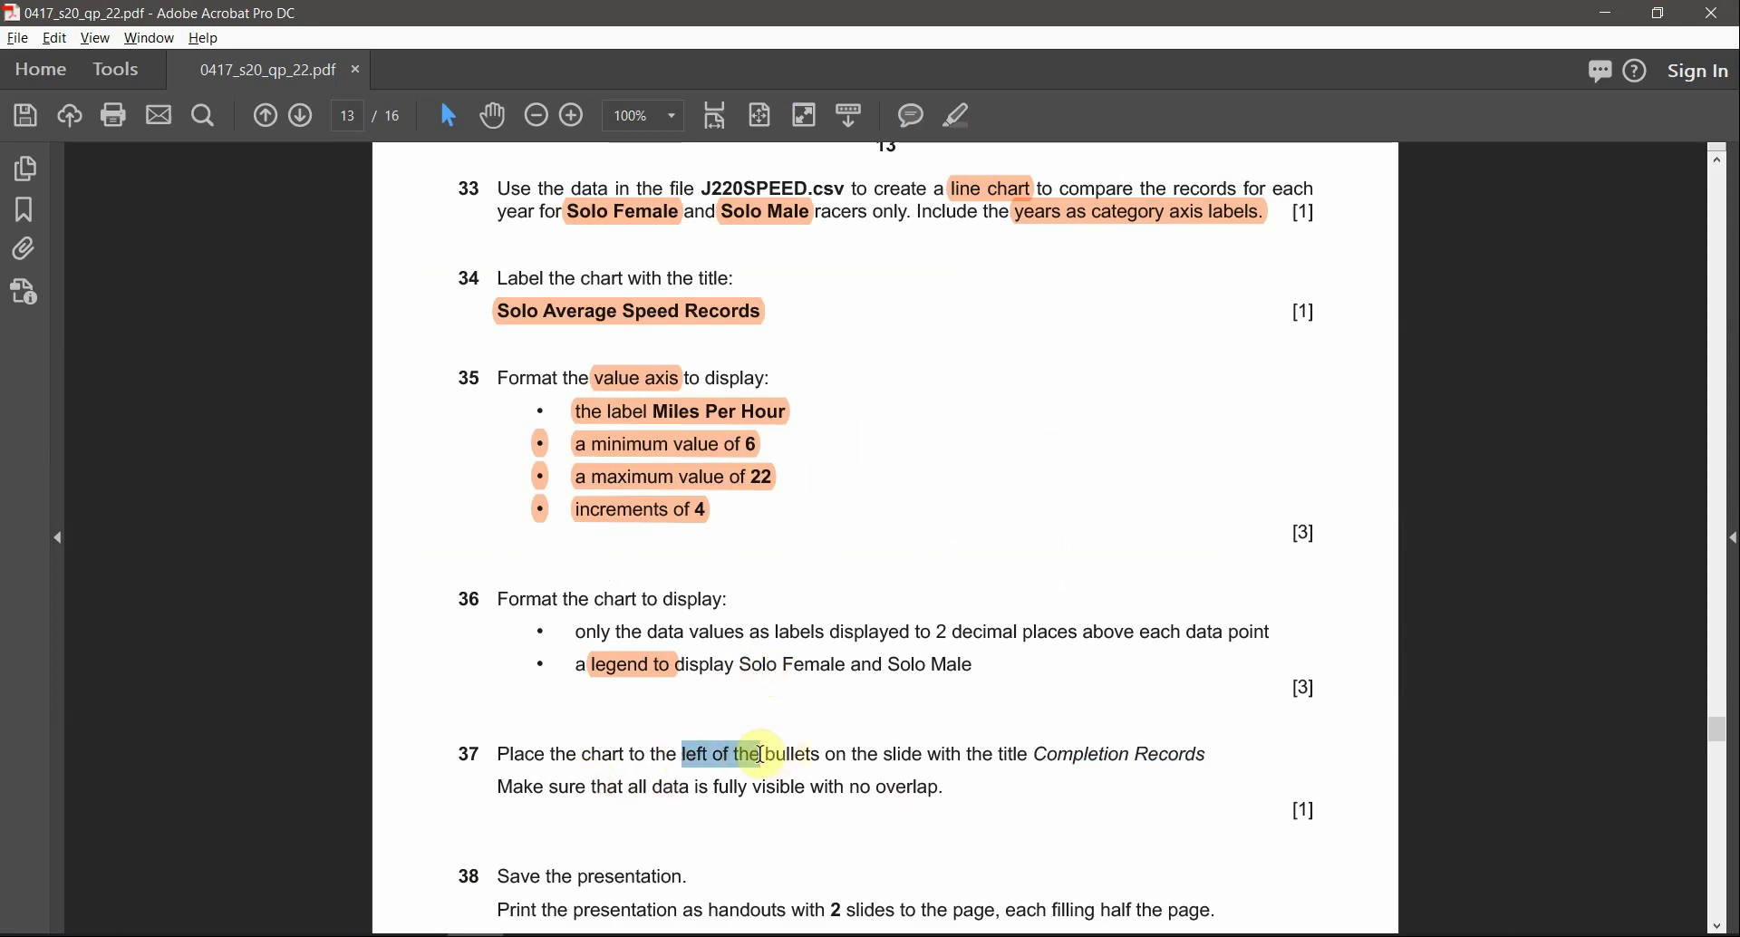
click(960, 113)
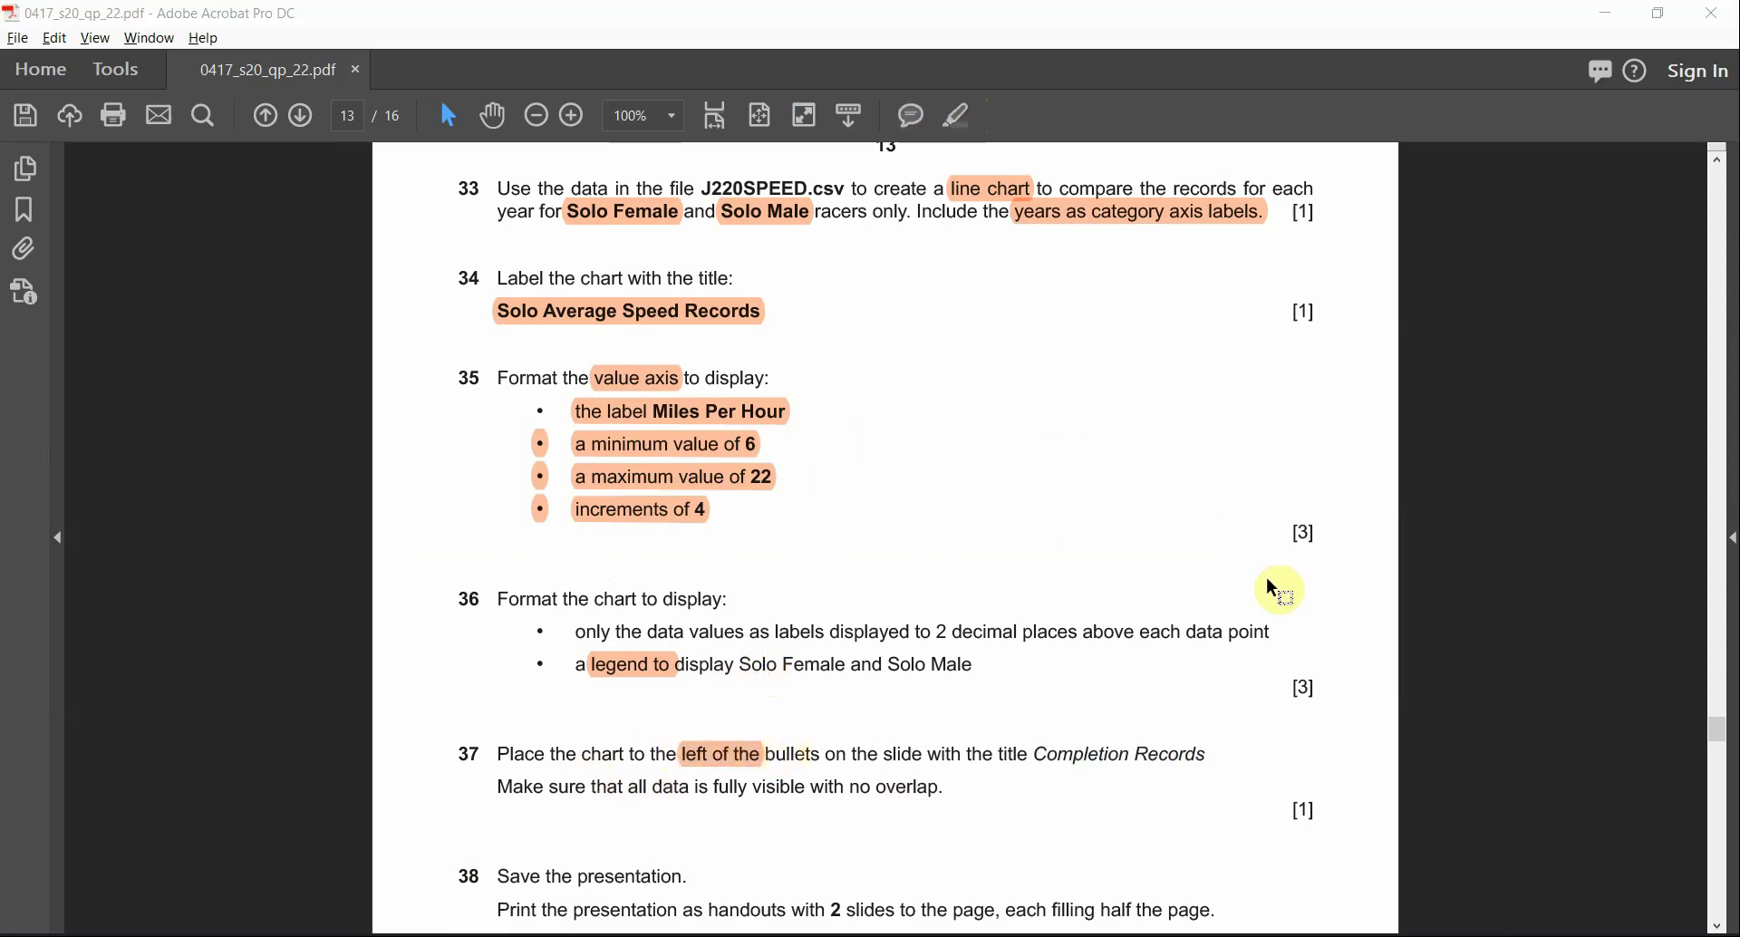
Step: Return to PowerPoint and narrow the Completion Records bullet text box from its left edge, freeing the left part of the slide
key(alt+Tab)
click(973, 520)
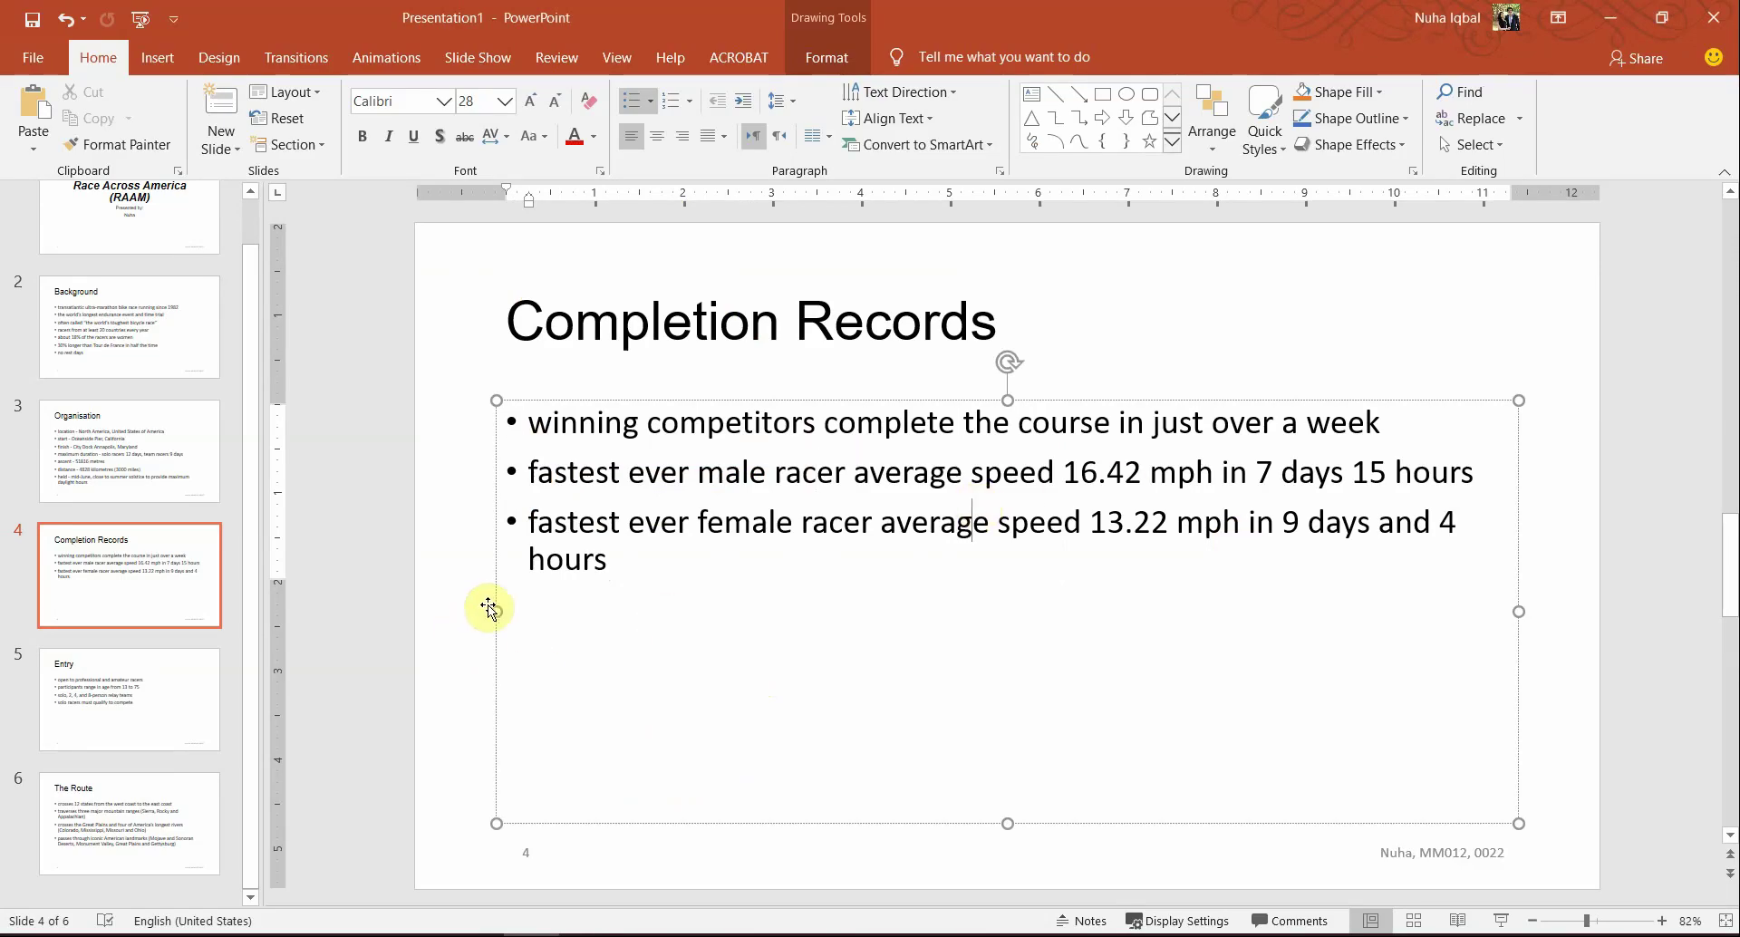
drag(488, 609, 1150, 649)
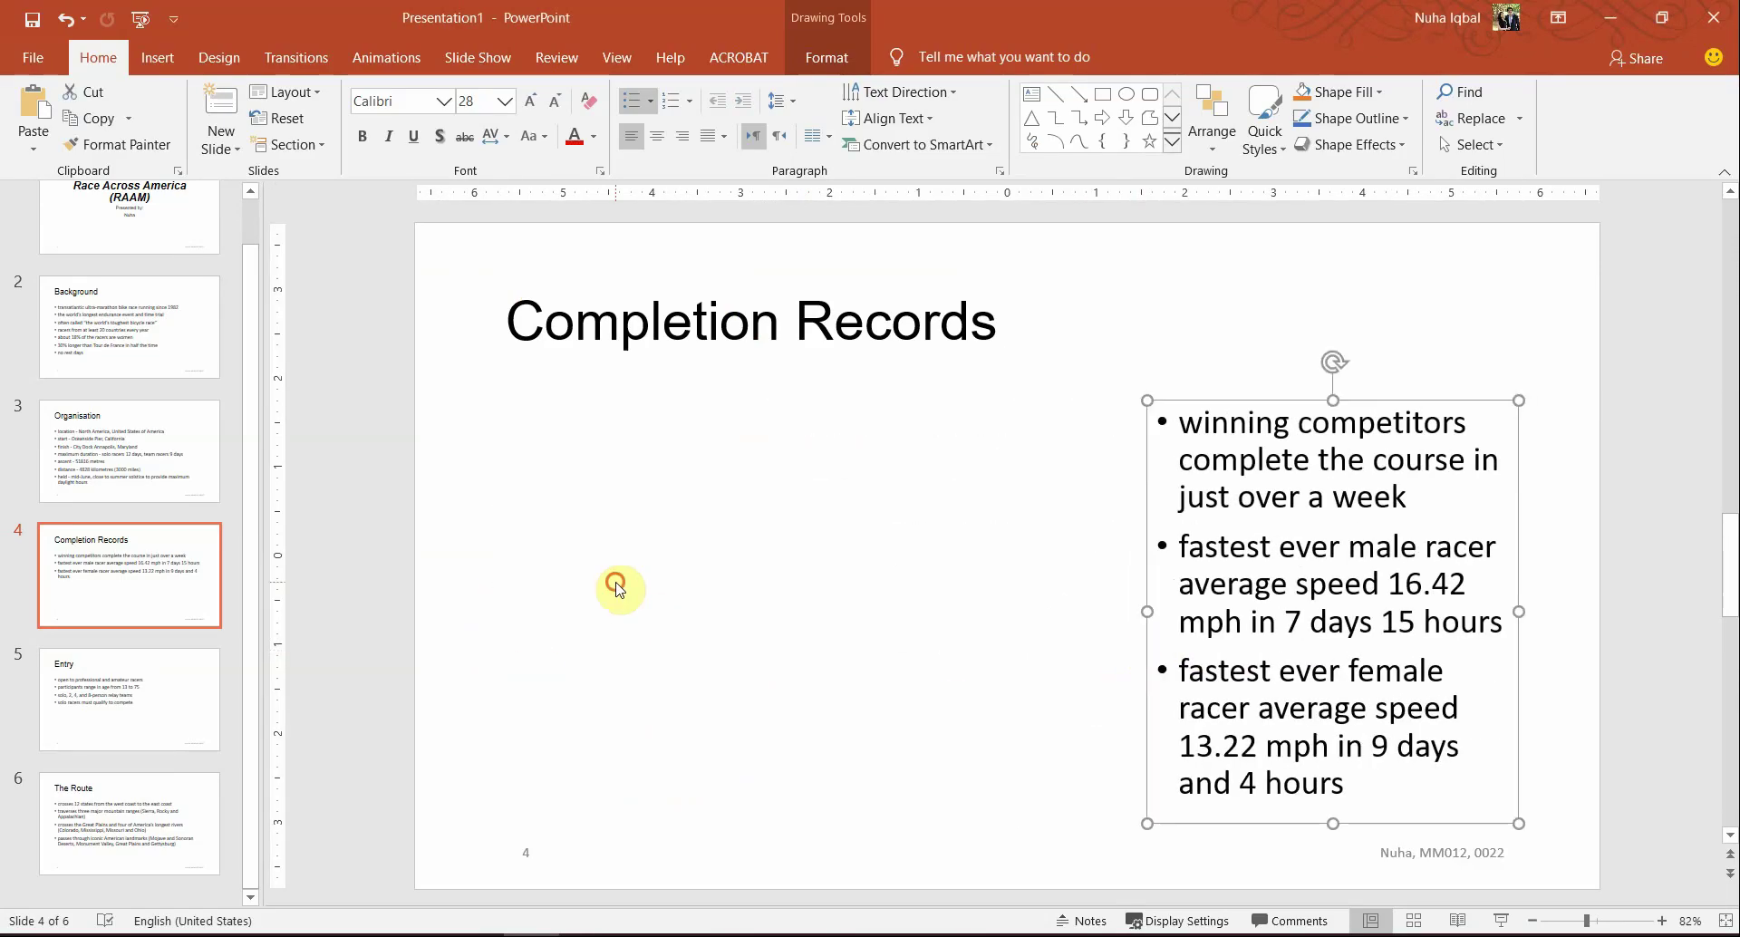
Step: Paste the Solo Average Speed Records chart and enlarge it to fill the space left of the Completion Records bullets without overlap
click(614, 583)
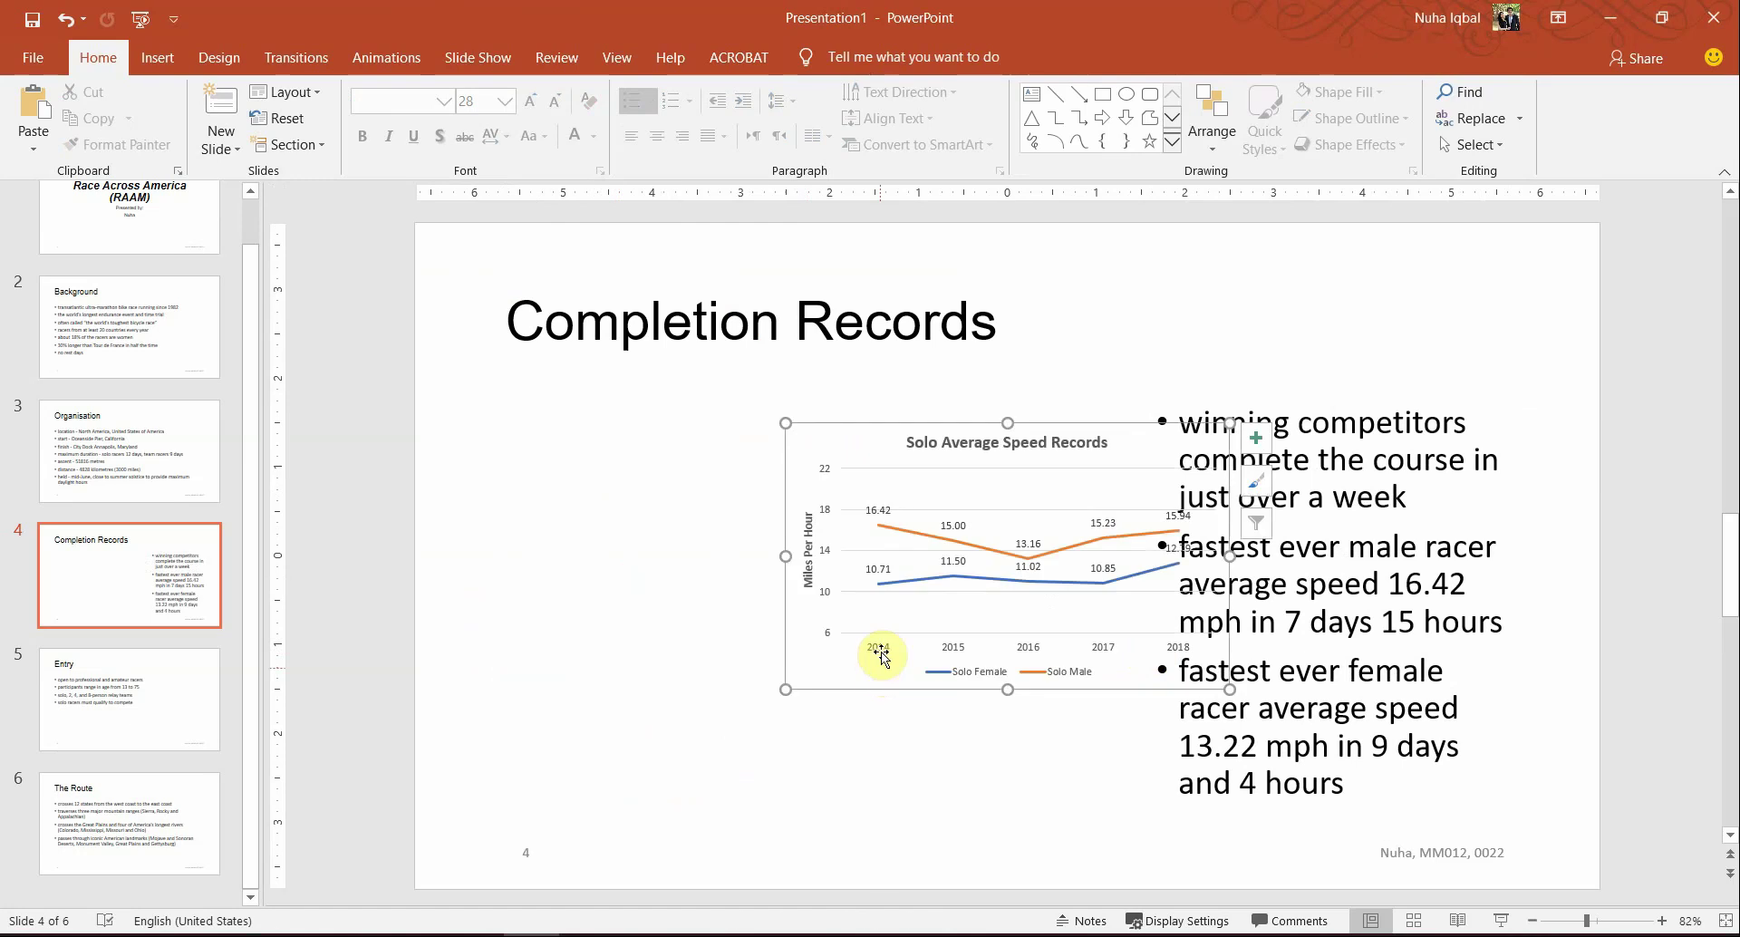
drag(879, 455, 616, 427)
drag(981, 669, 1136, 822)
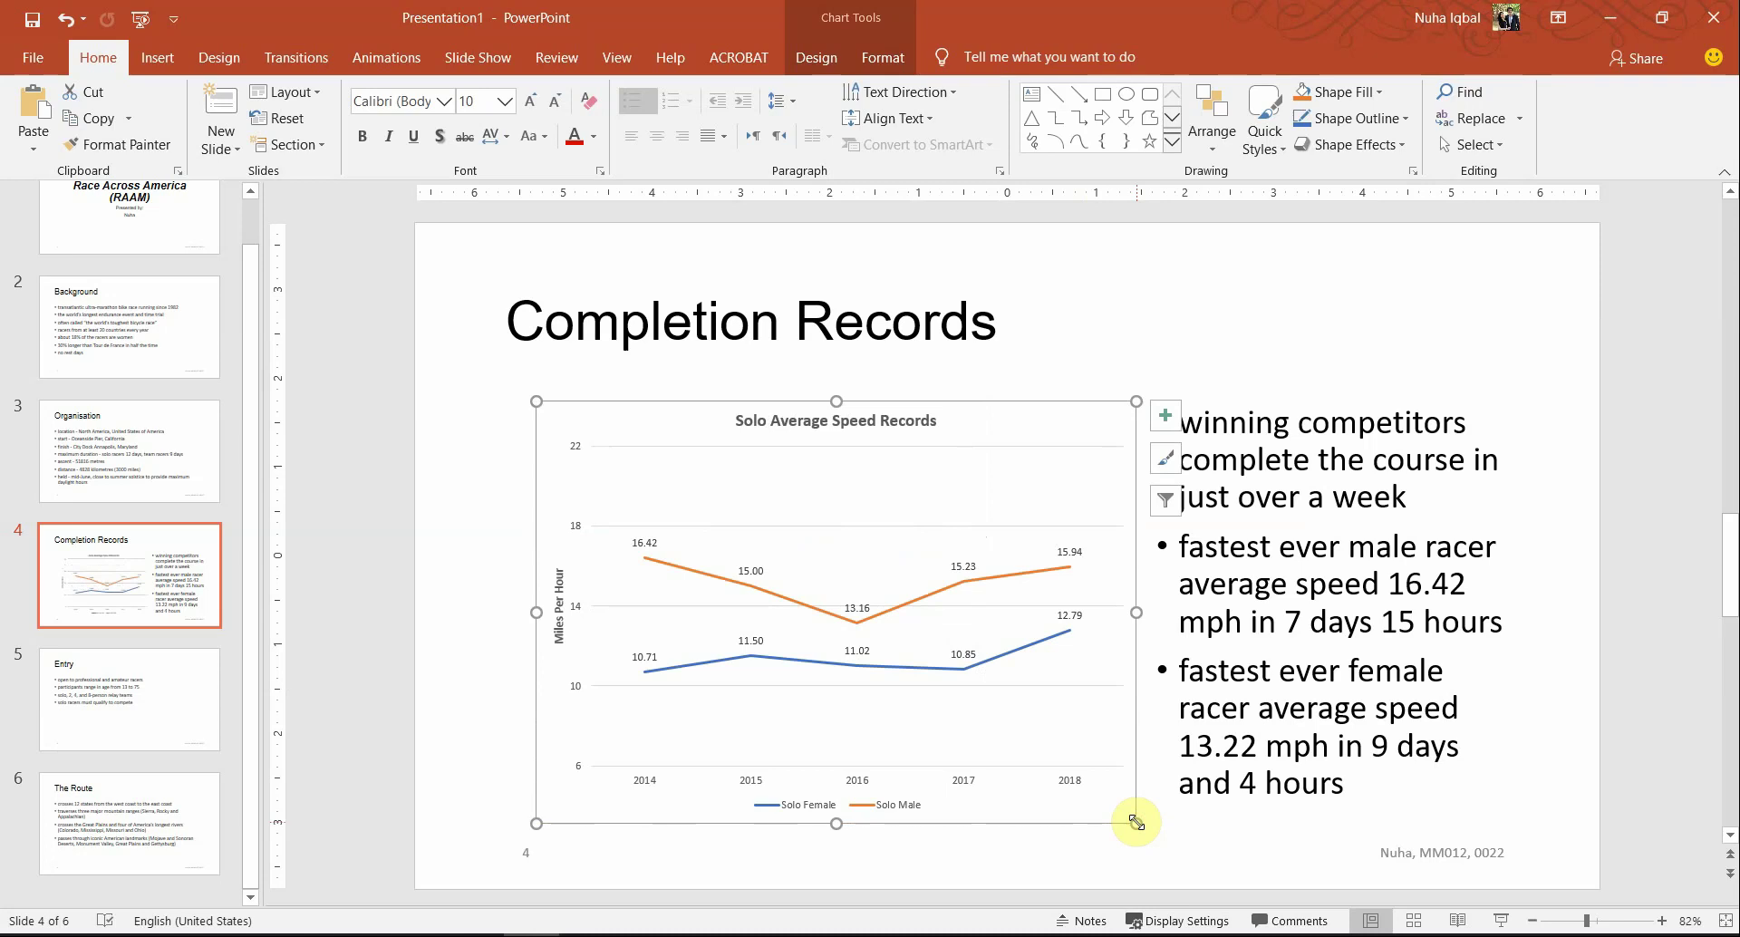
click(1200, 840)
Step: Switch to the exam paper in Adobe Acrobat, check question 37's overlap requirement, and return to the PowerPoint slide for comparison
key(alt+Tab)
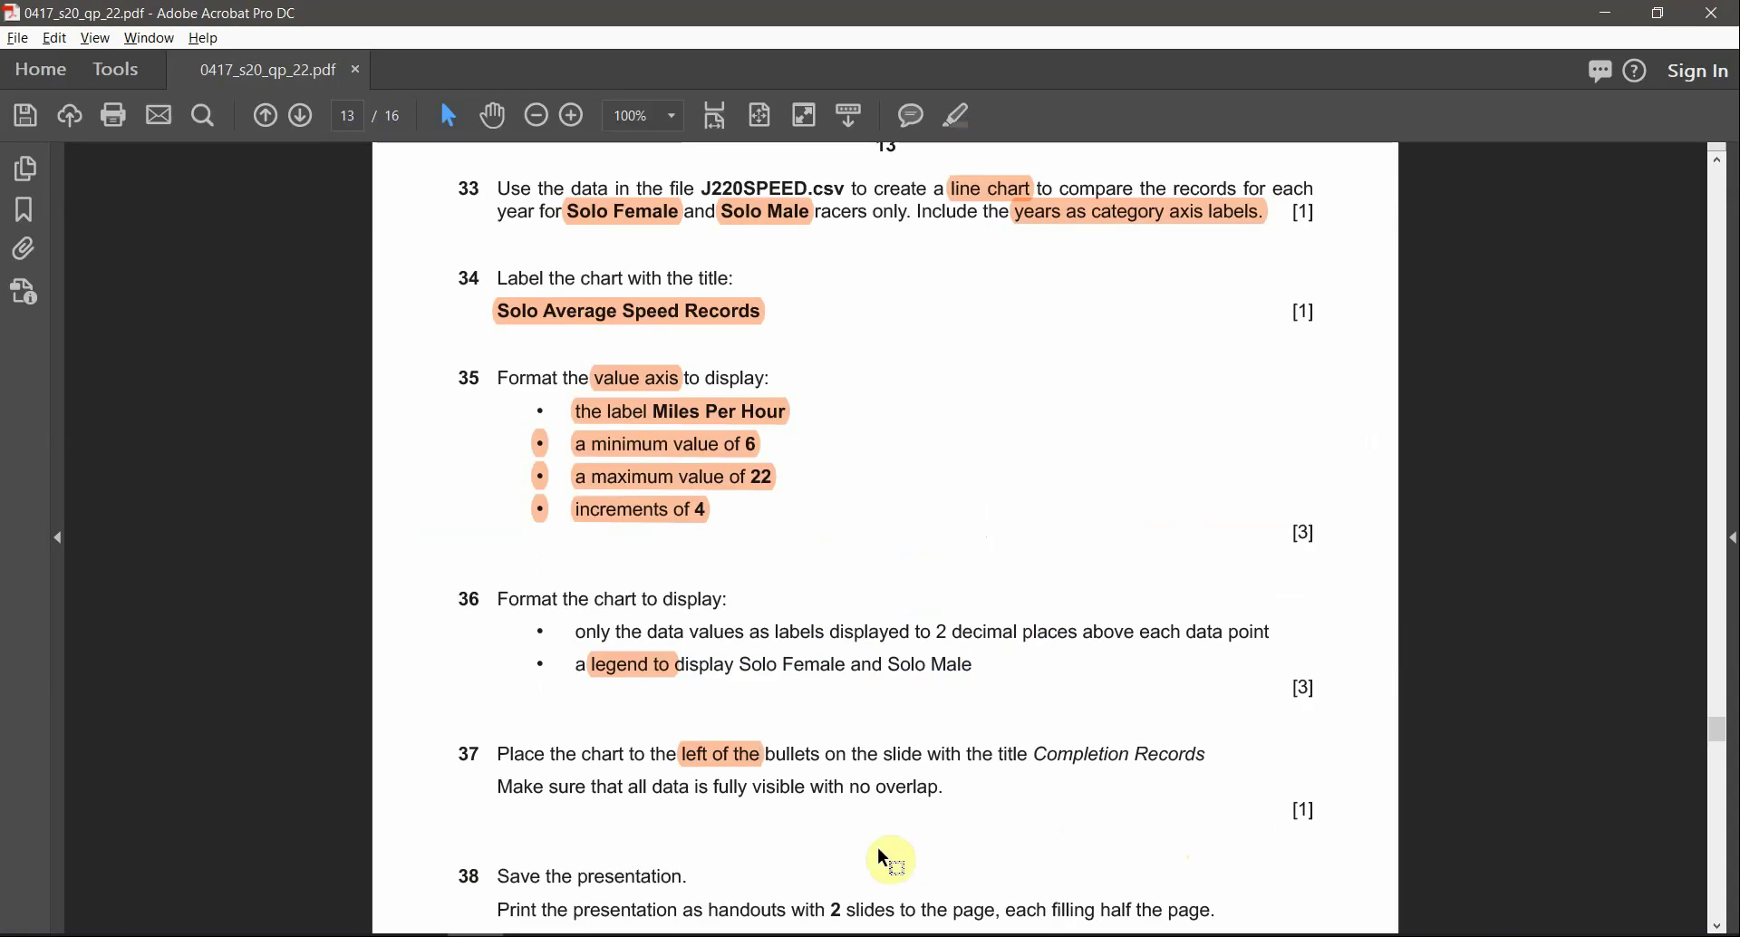
scroll(708, 785, down, 1)
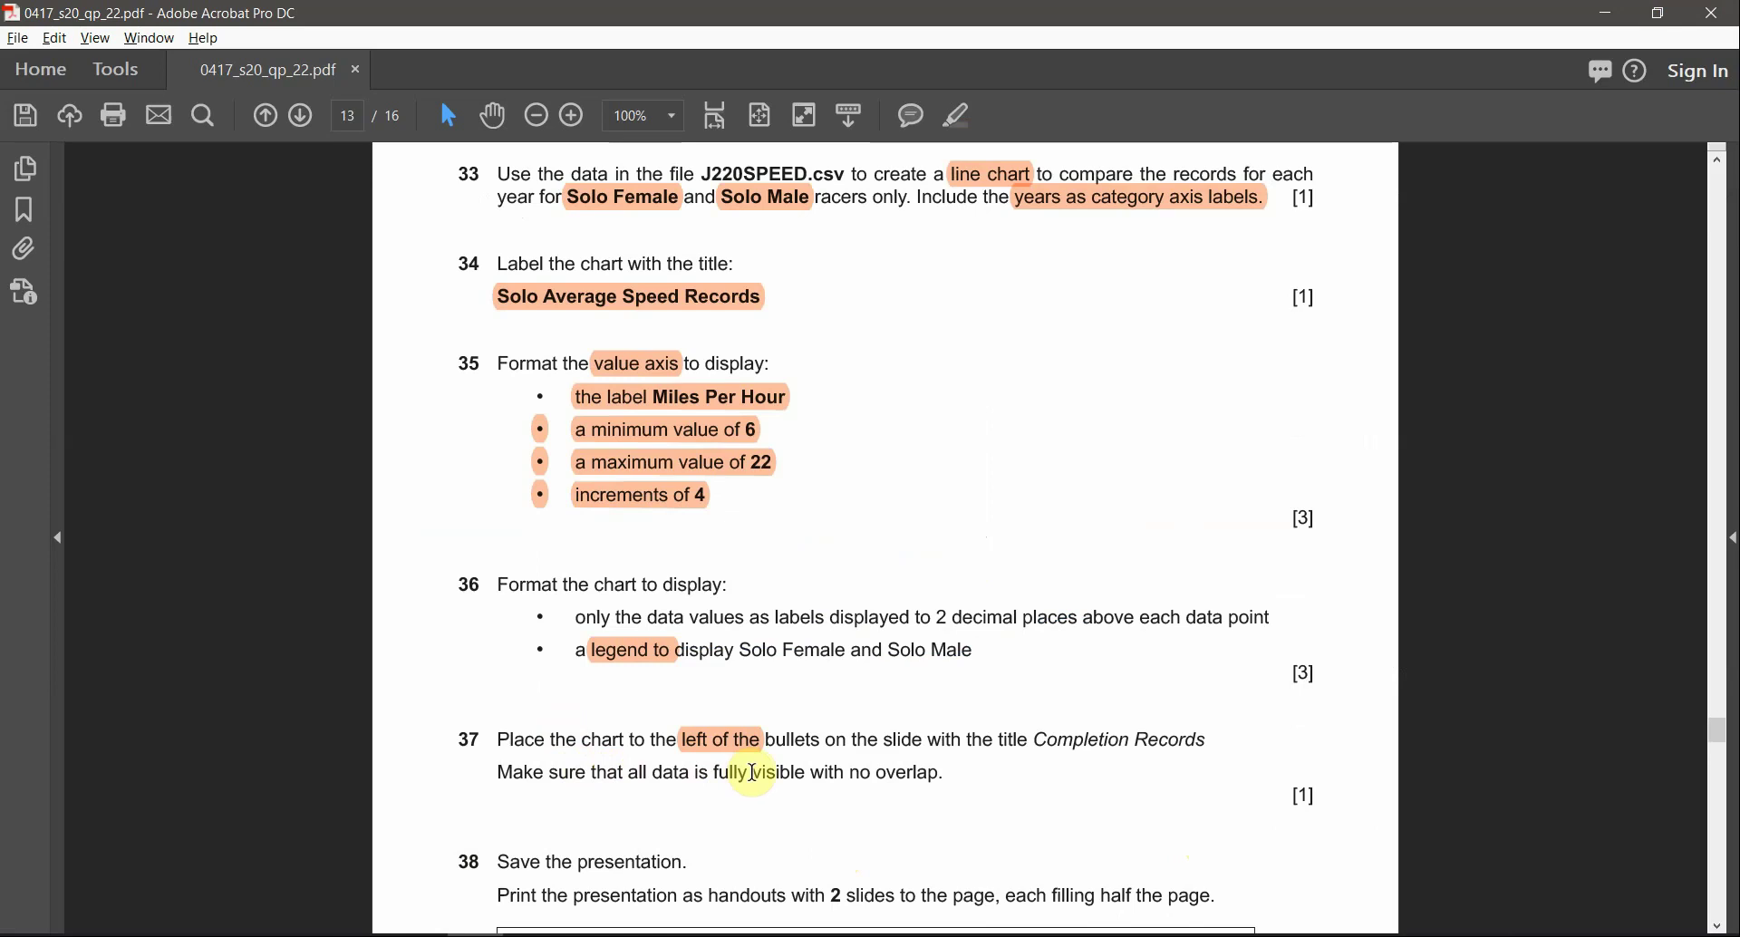
key(alt+Tab)
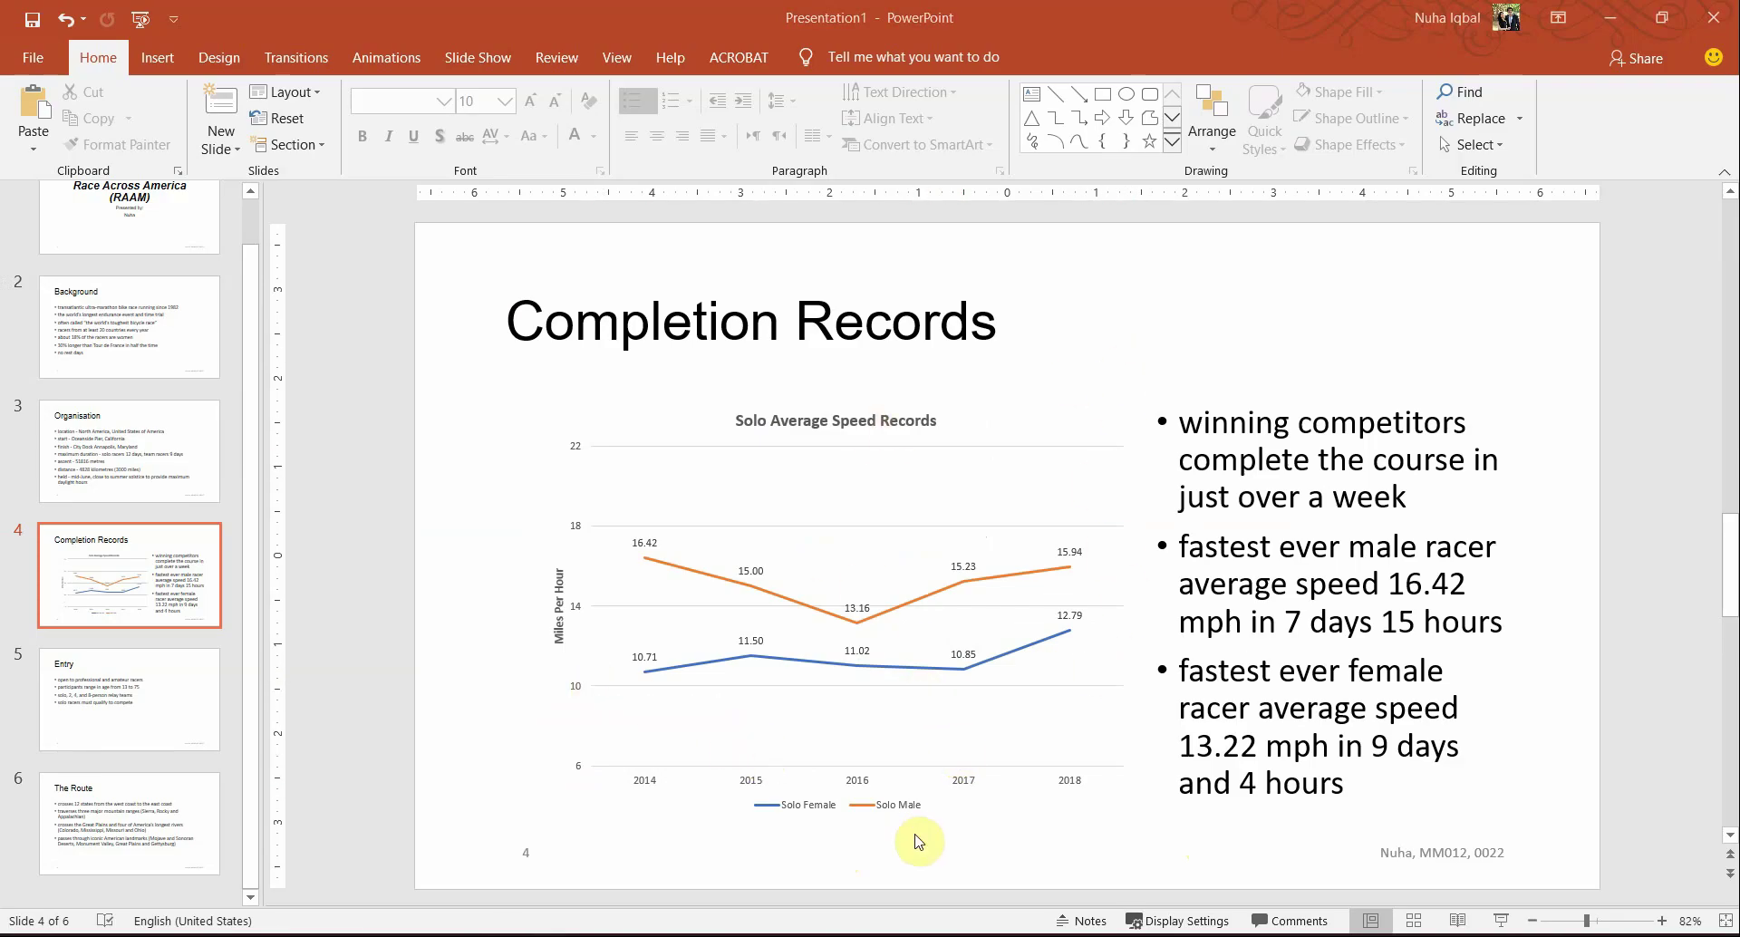
Step: Switch to the exam paper in Adobe Acrobat, read question 38's save and handout printing requirements, and highlight "2 slides"
key(alt+Tab)
scroll(798, 789, down, 1)
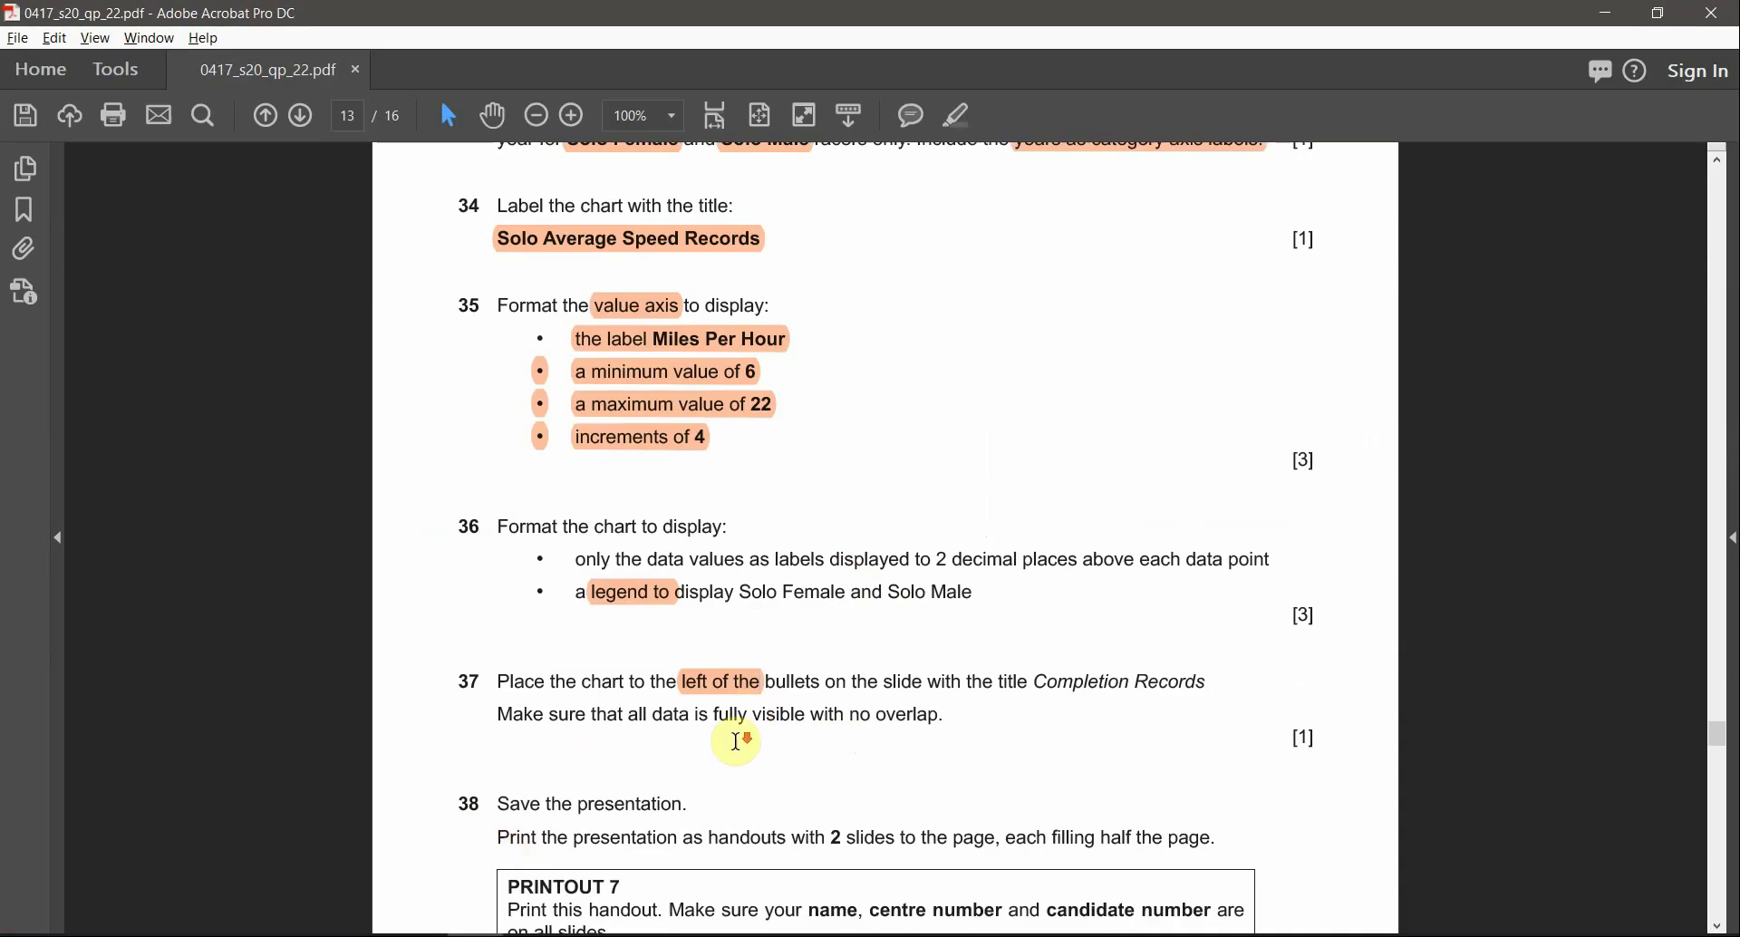
scroll(689, 742, down, 1)
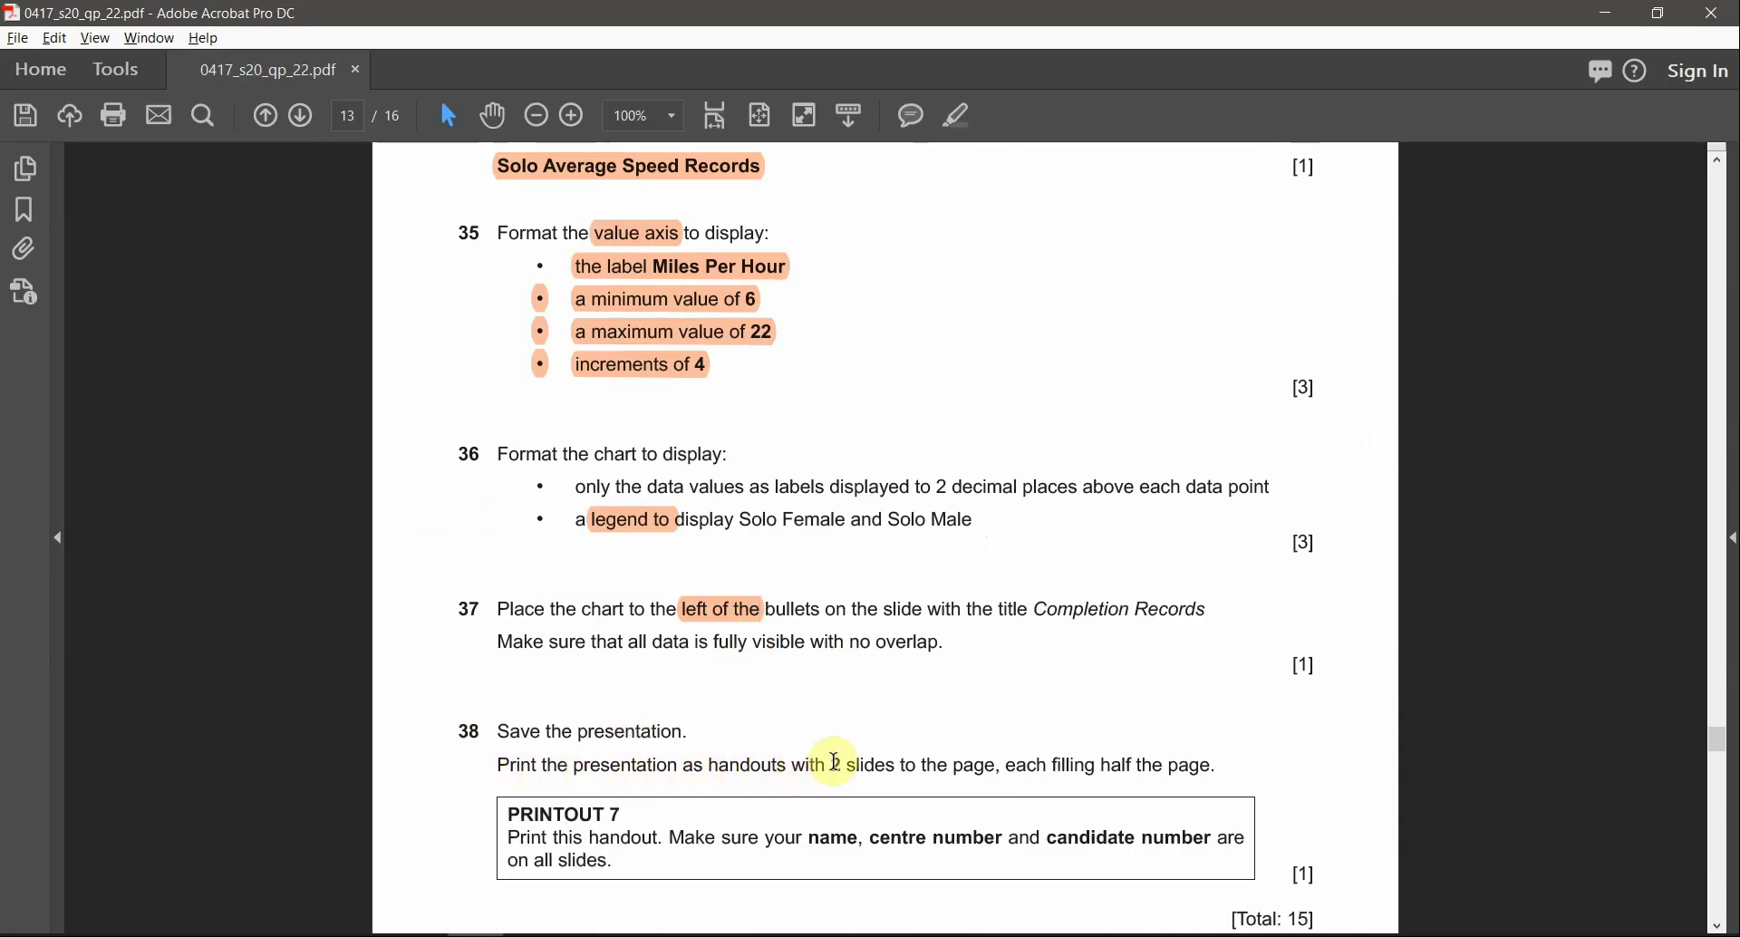
drag(834, 766, 998, 766)
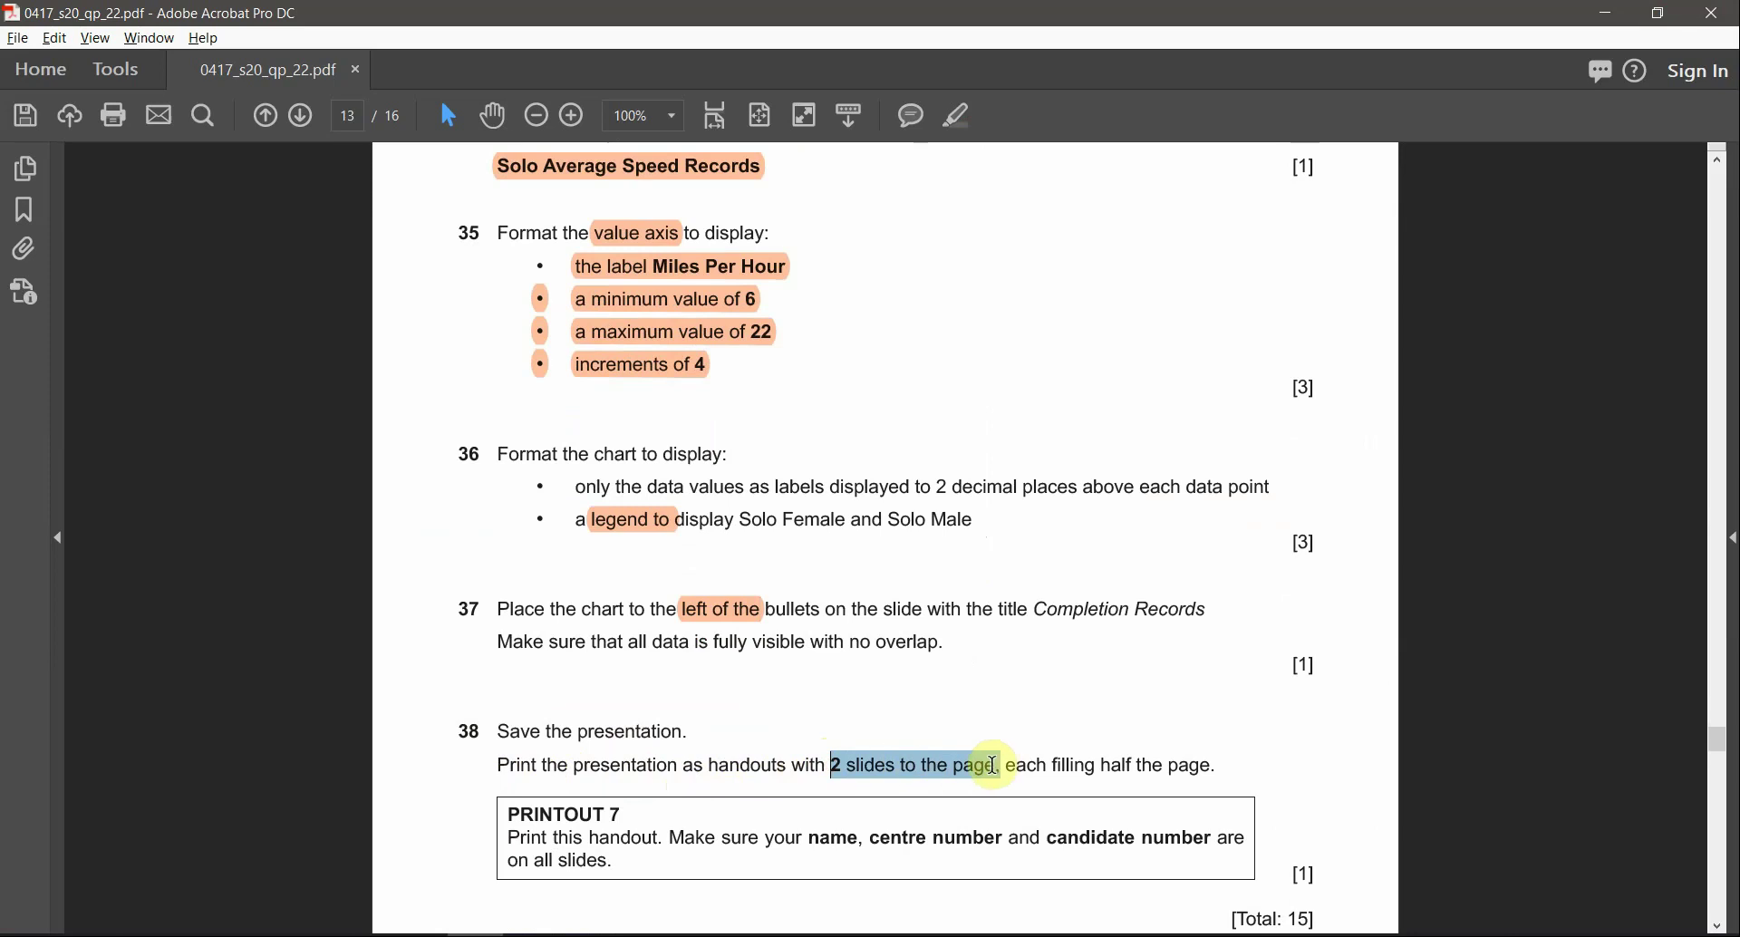
drag(1106, 769, 1219, 766)
scroll(467, 605, down, 1)
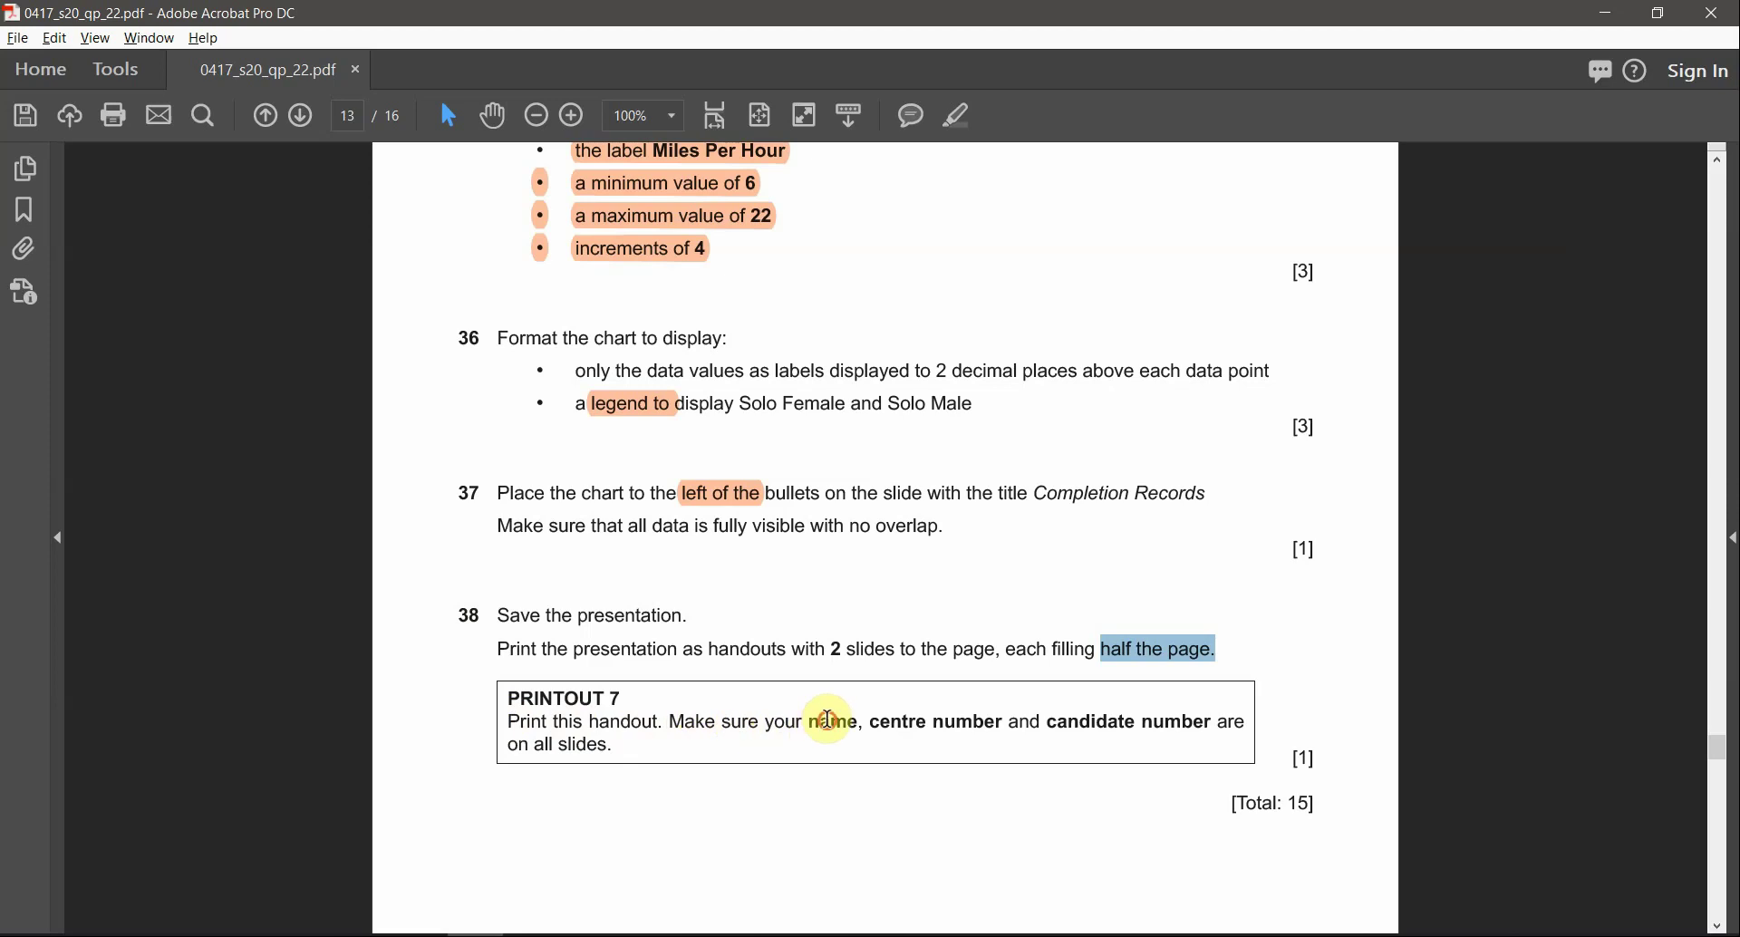
drag(828, 720, 1135, 722)
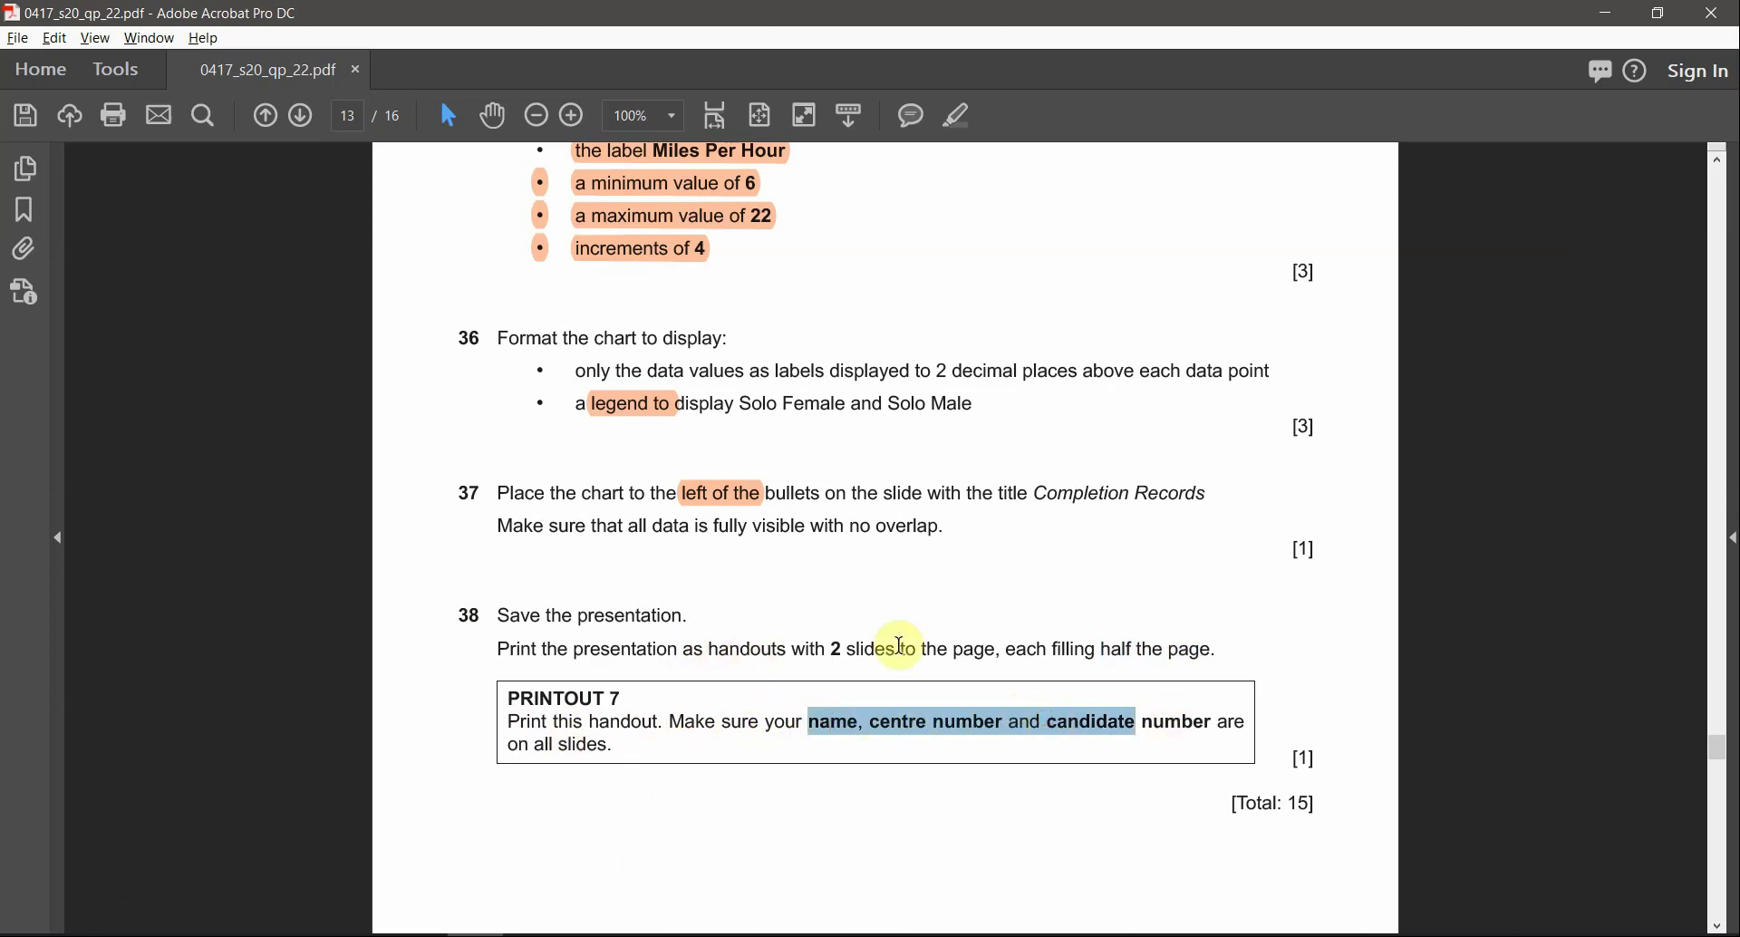
drag(831, 649, 896, 648)
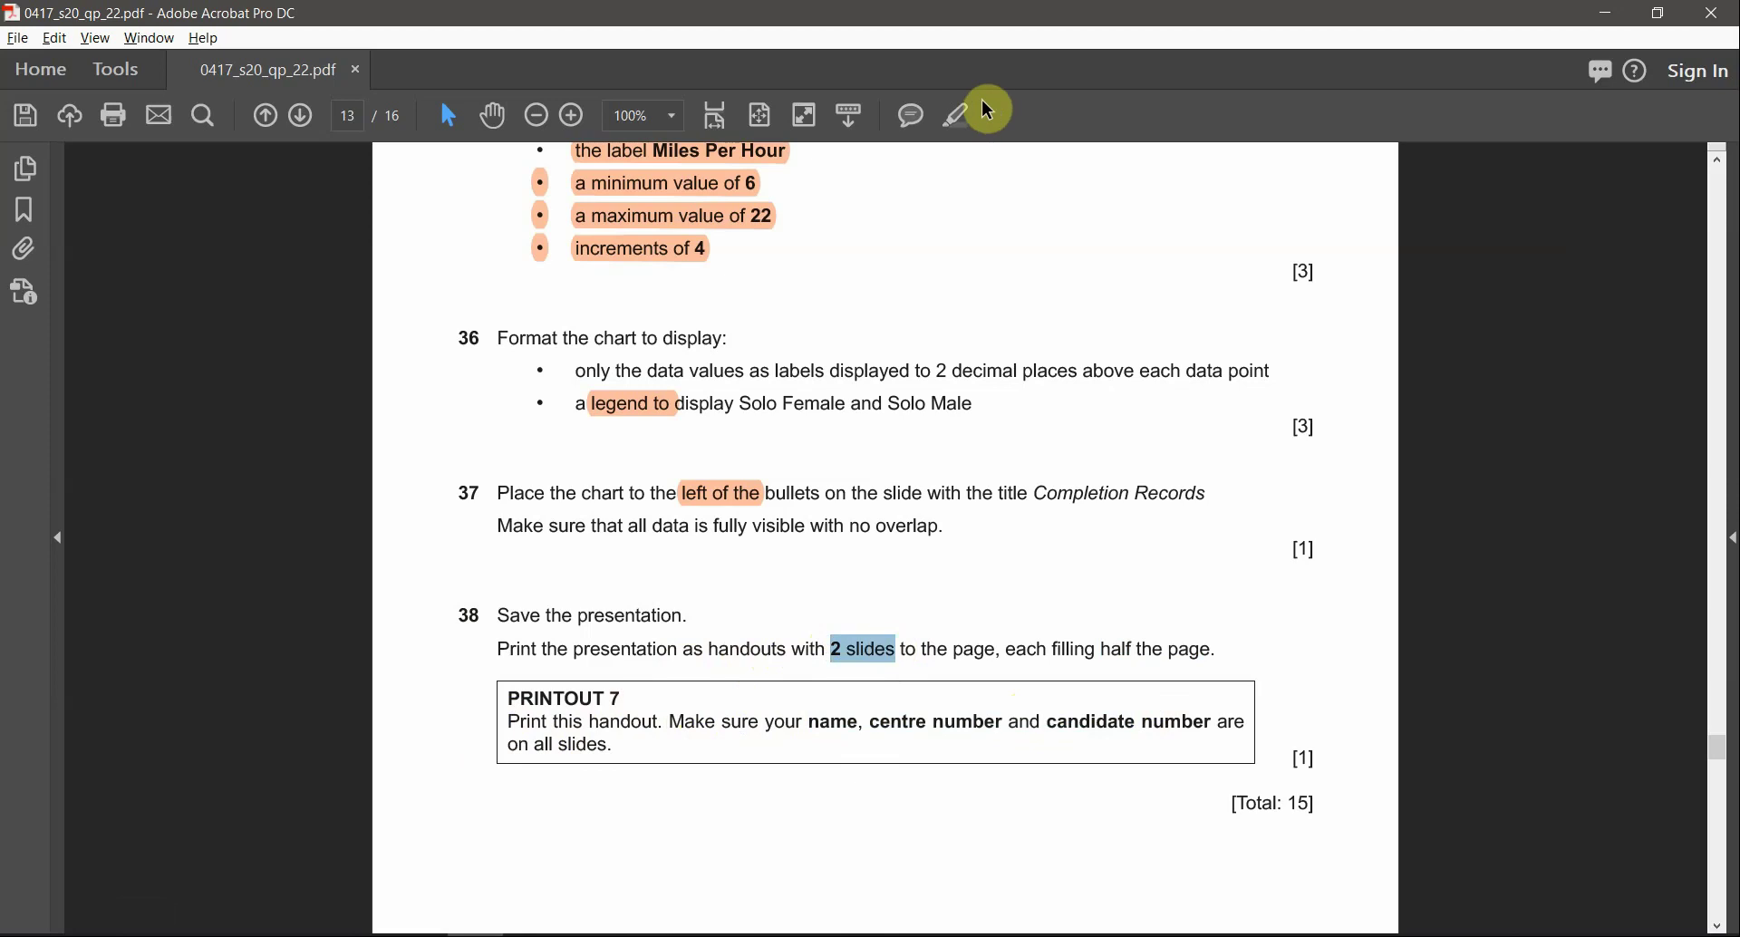
click(958, 123)
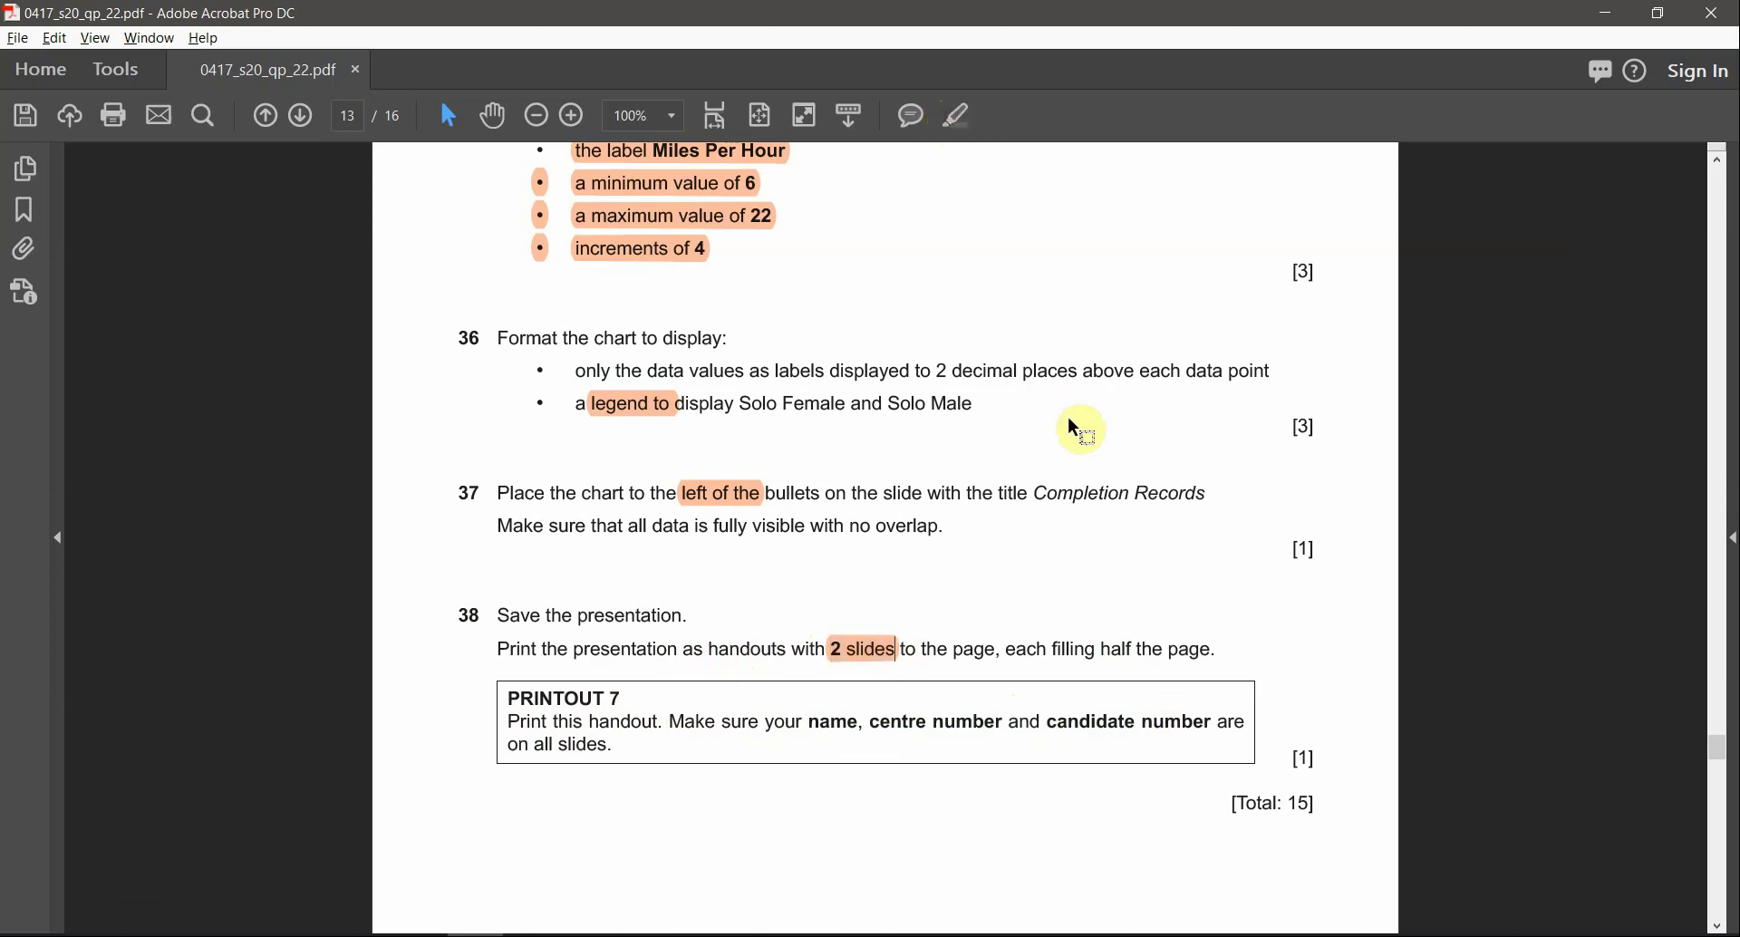
Step: Switch to PowerPoint and set the presentation to print as handouts with 2 slides per page
key(alt+Tab)
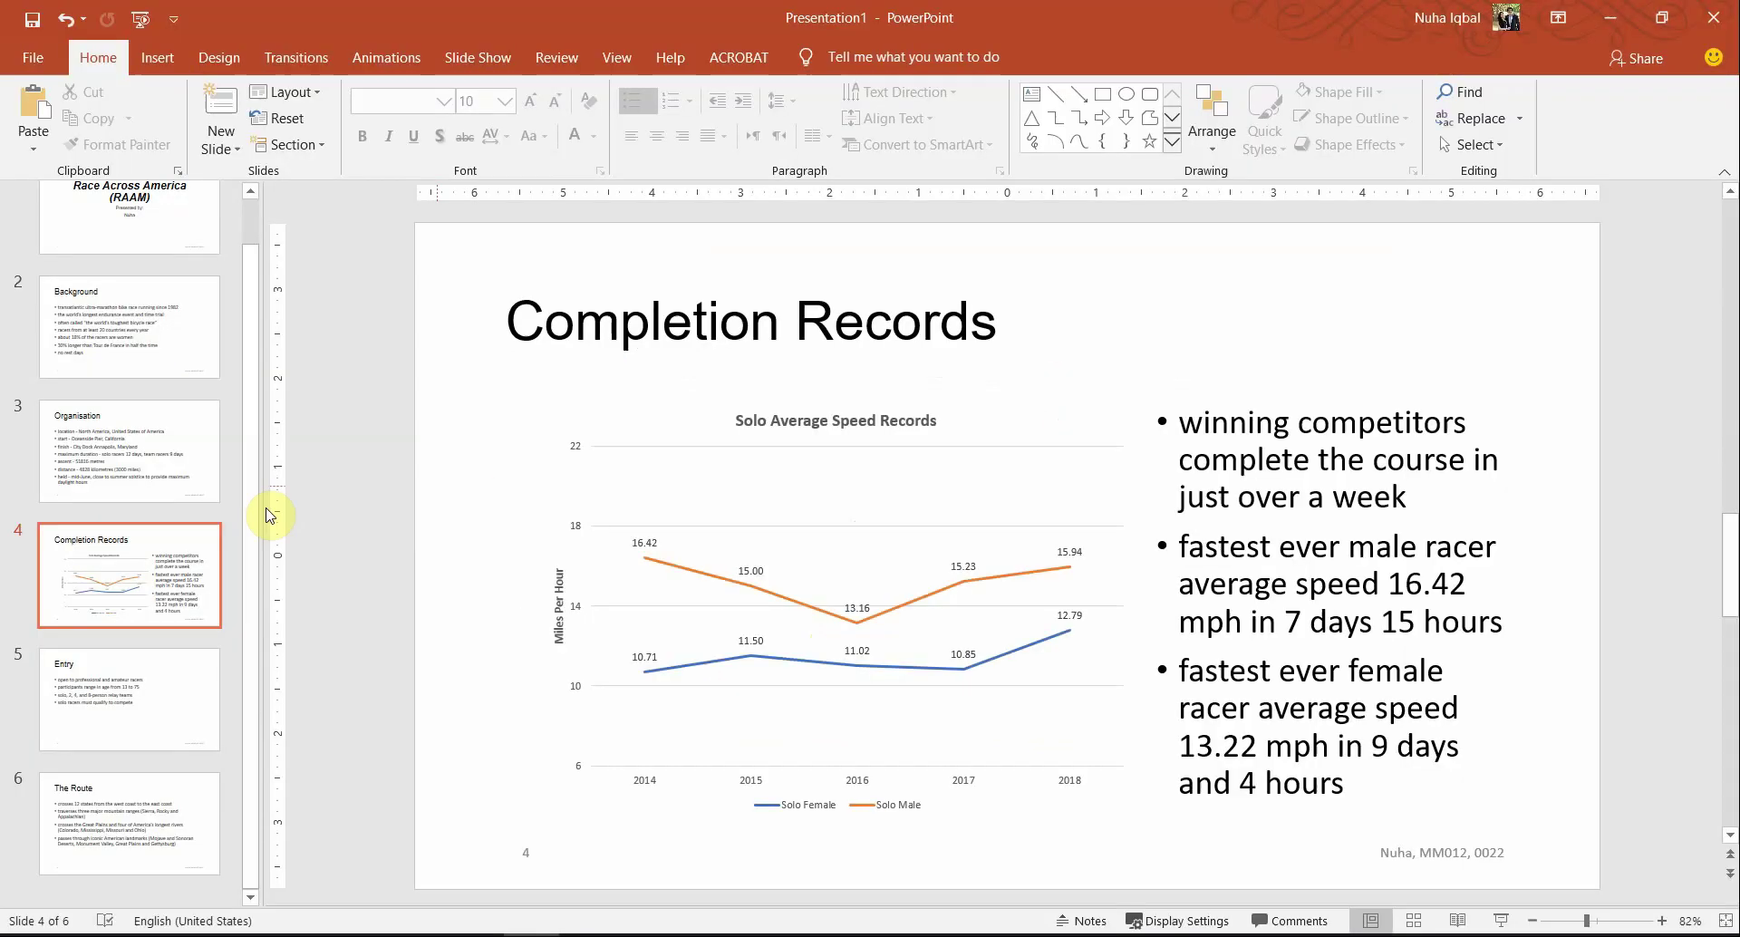
click(38, 58)
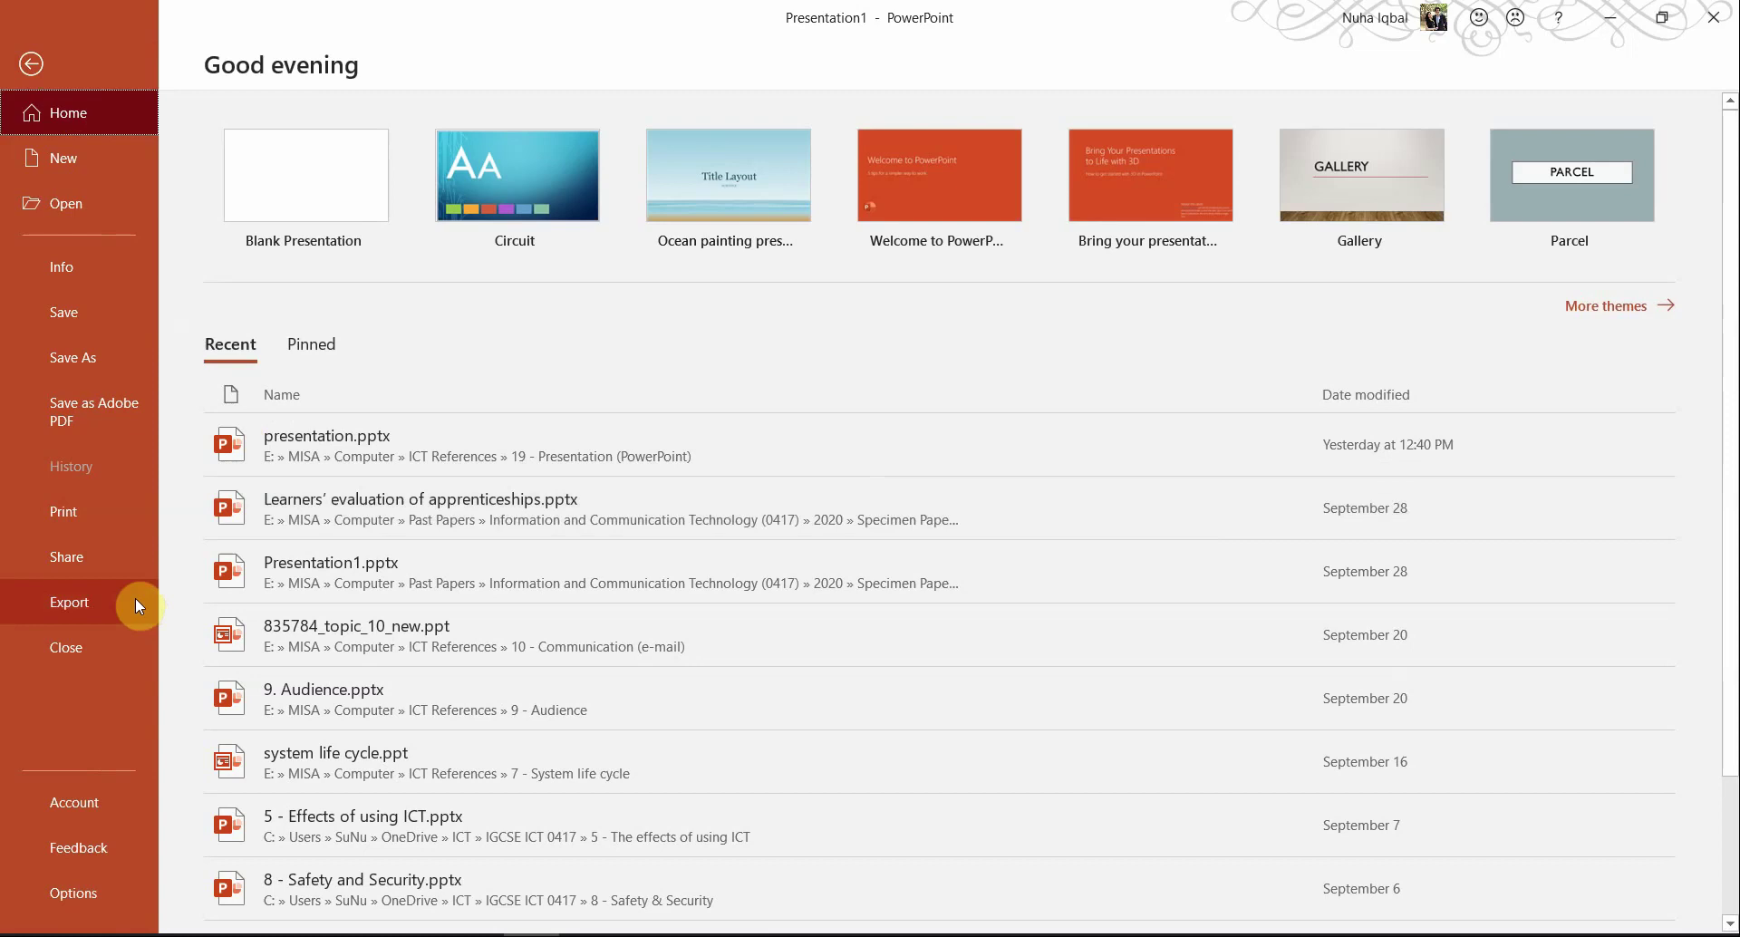
click(112, 523)
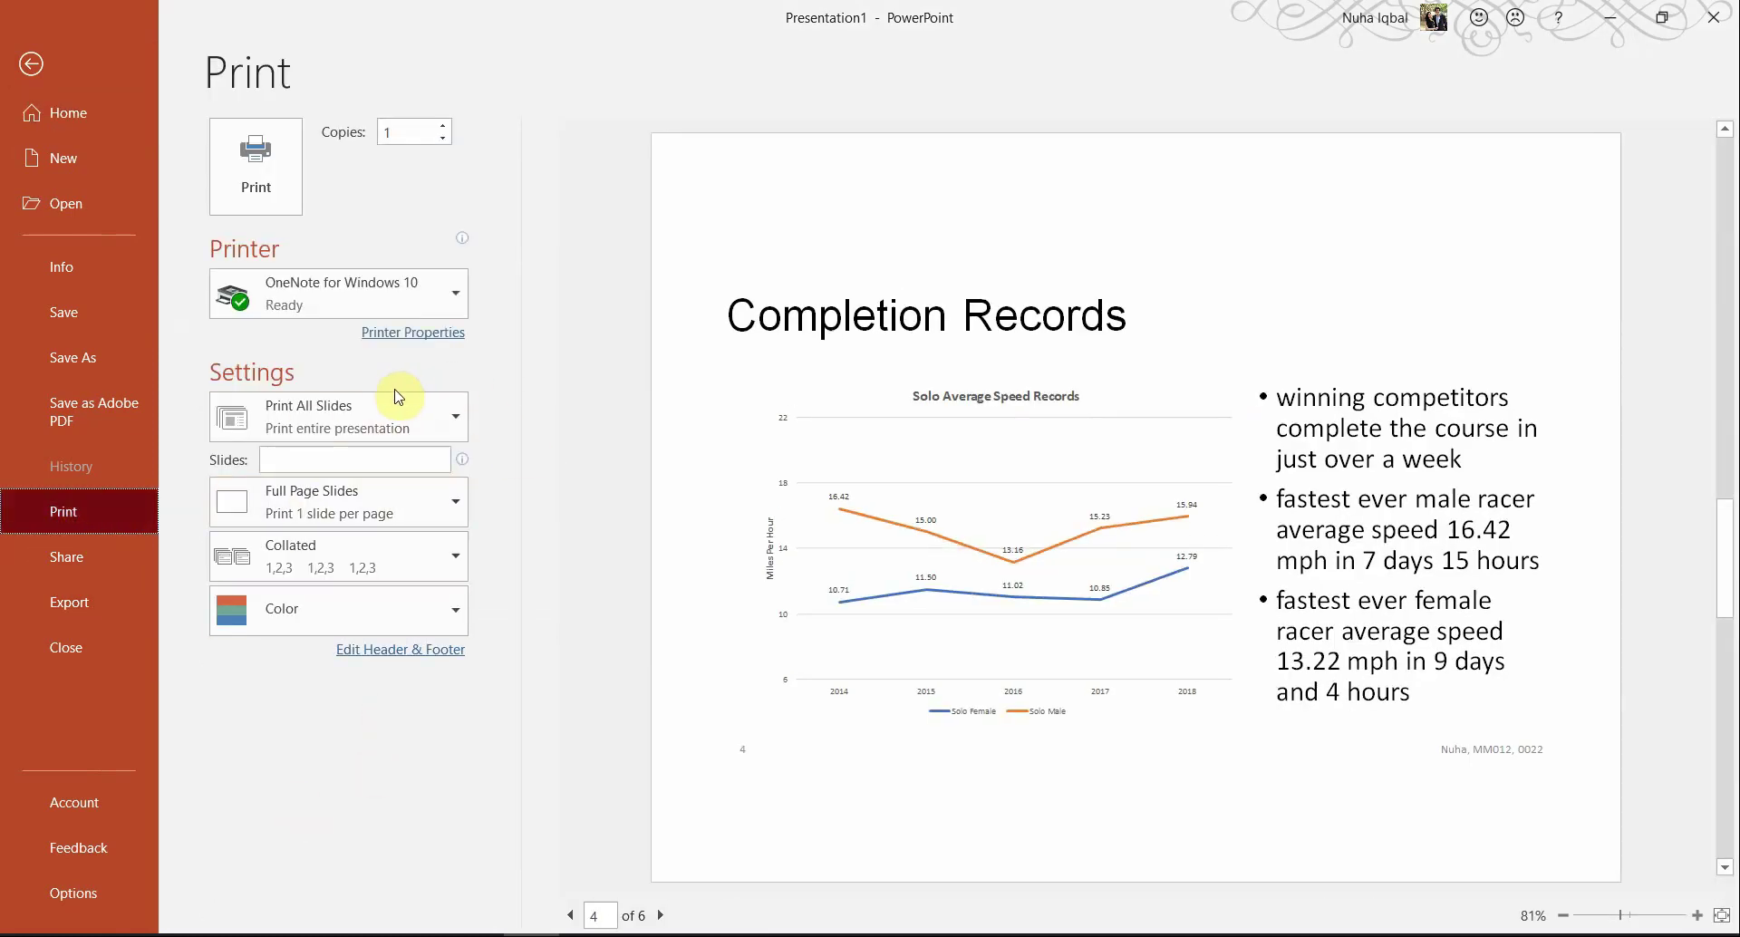
click(400, 432)
click(400, 434)
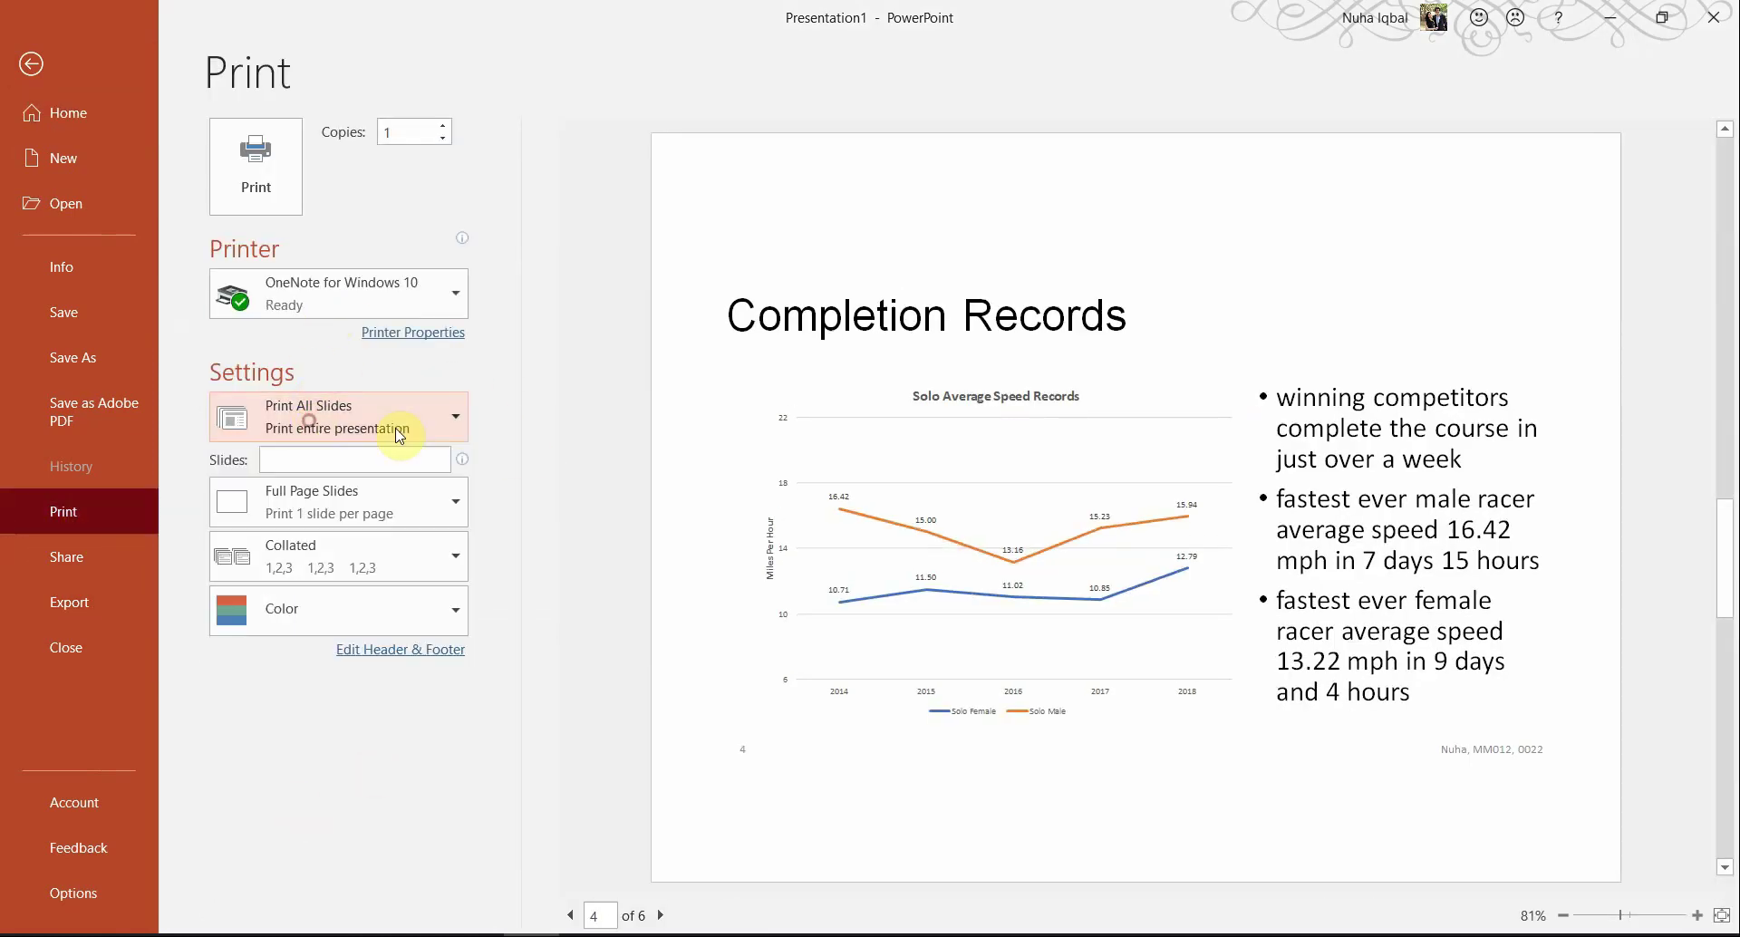
click(345, 505)
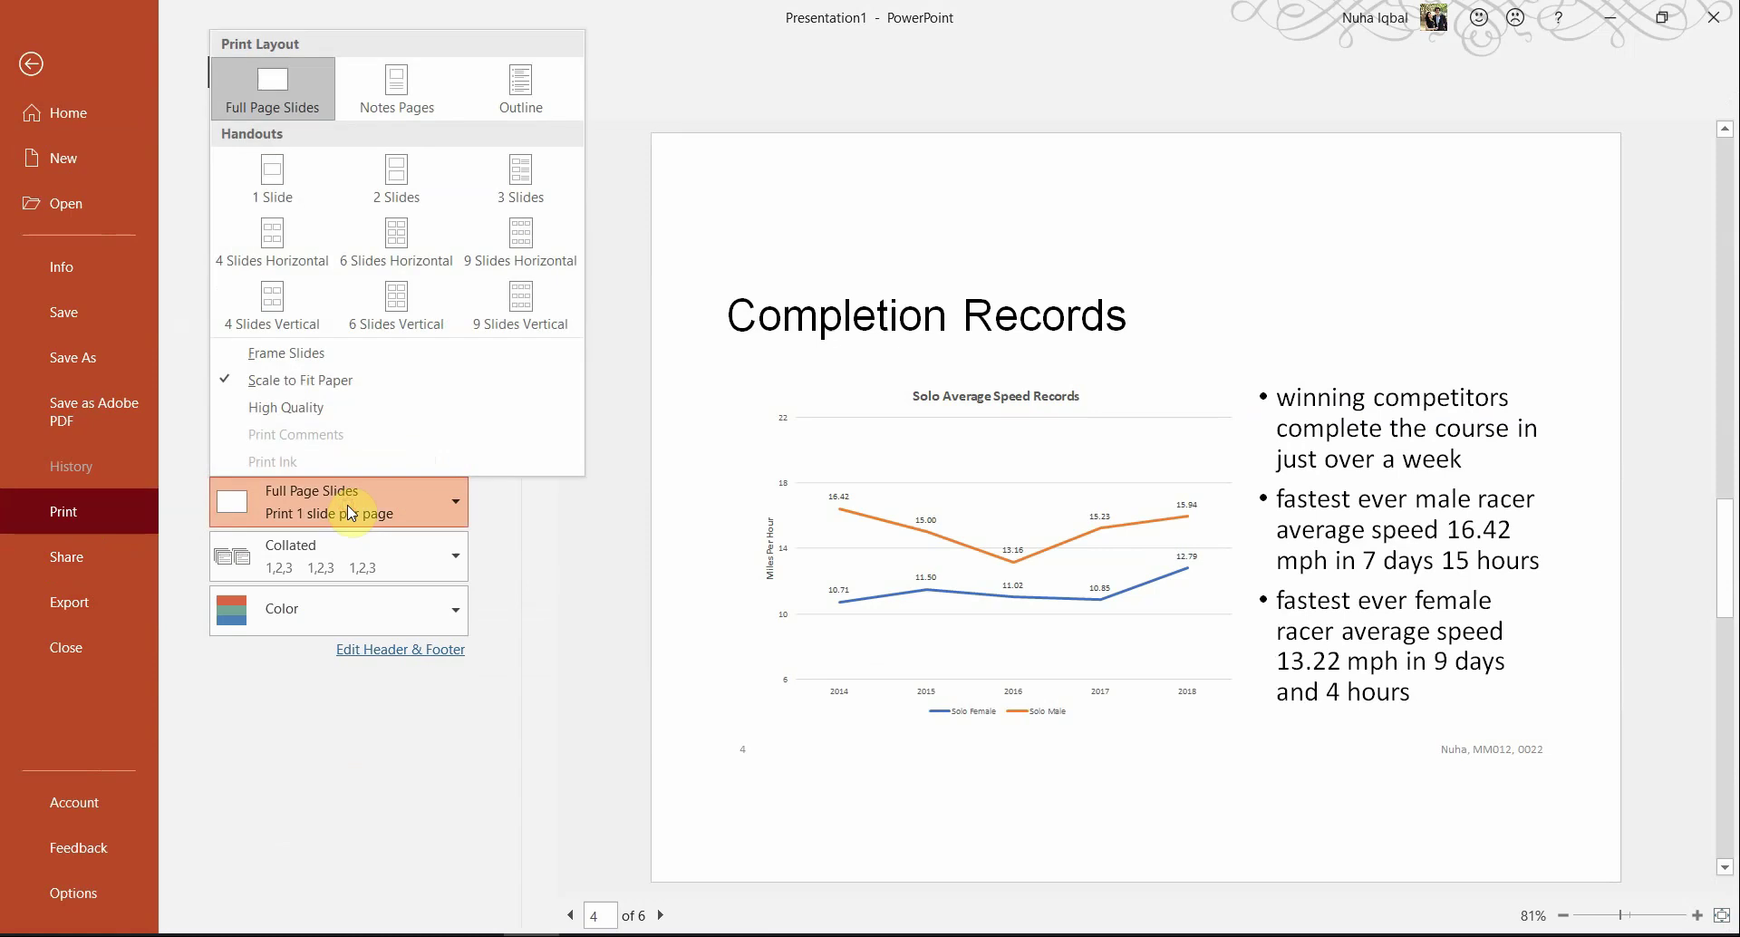
click(411, 190)
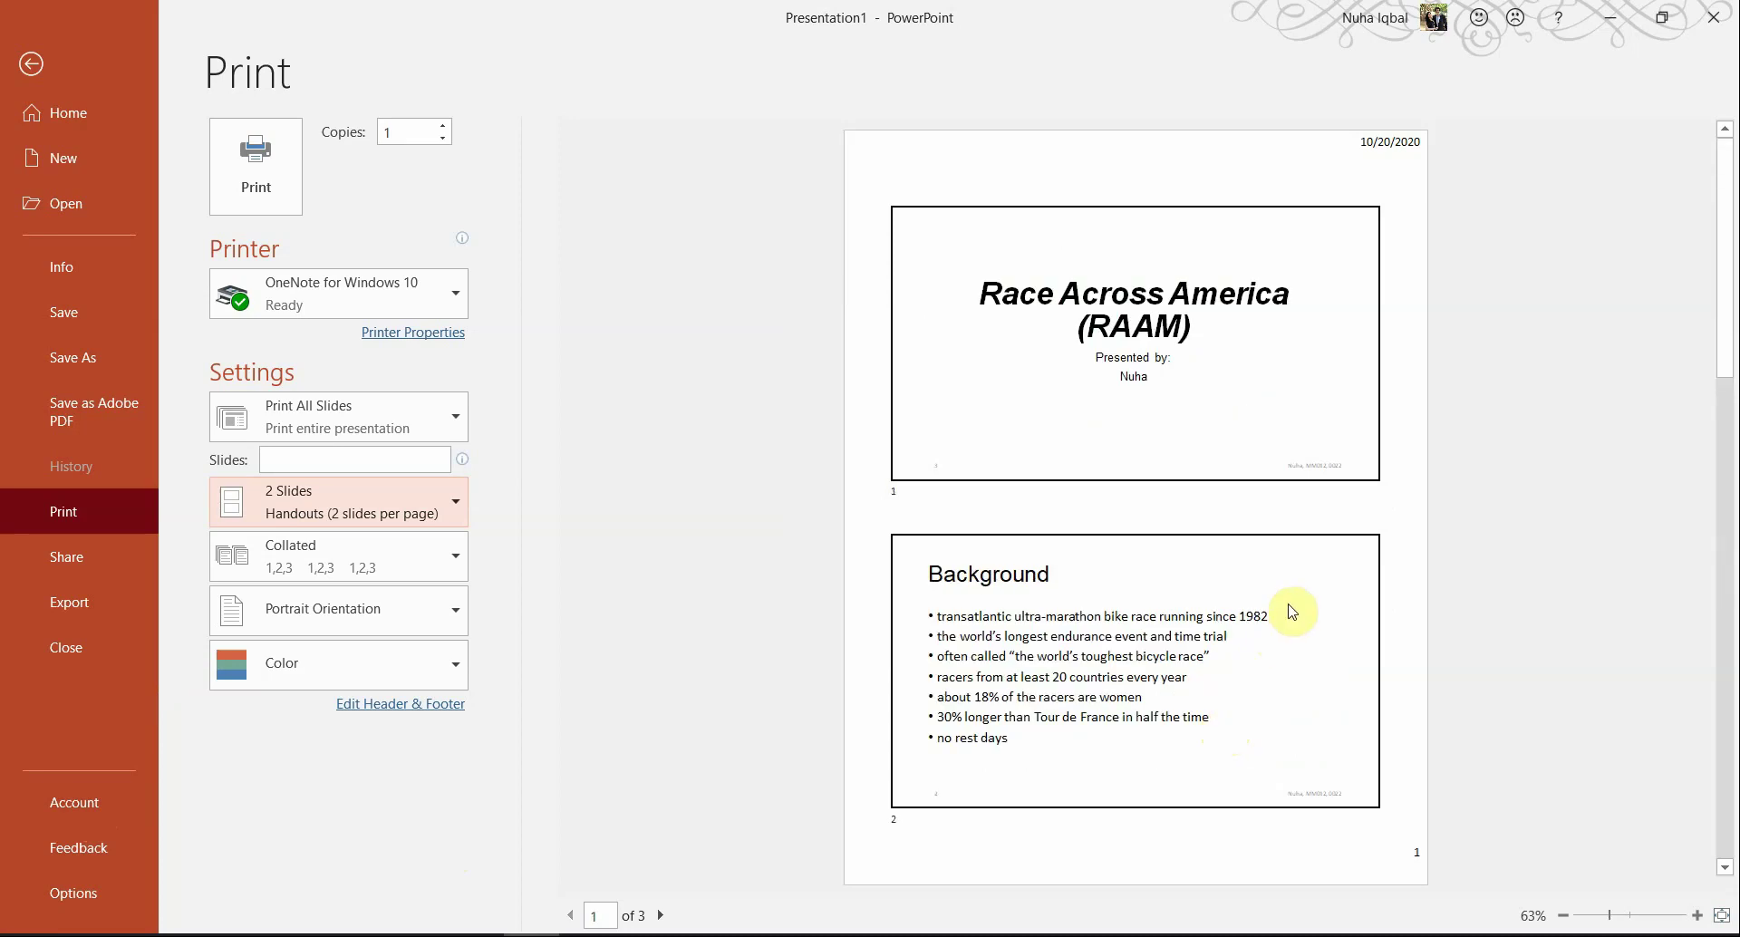
Step: Review every handout page in the print preview, checking the slide layout and the identification footer on all slides
scroll(1187, 803, down, 1)
scroll(1103, 424, down, 1)
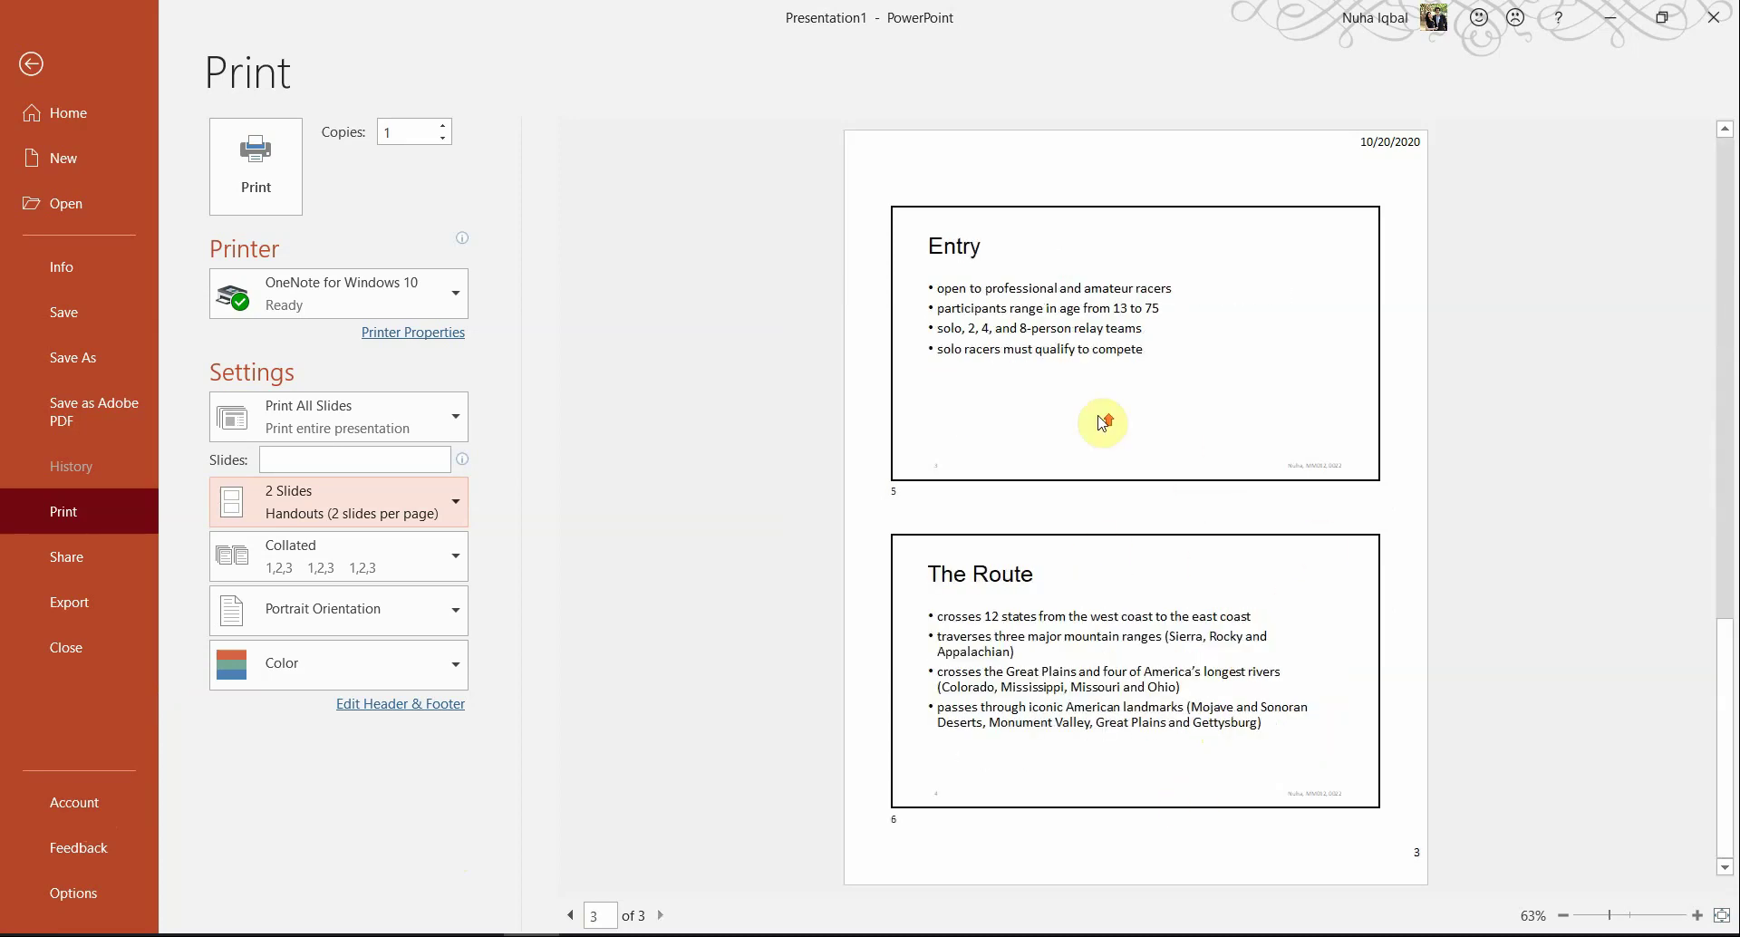
scroll(1039, 372, up, 2)
scroll(1118, 698, down, 1)
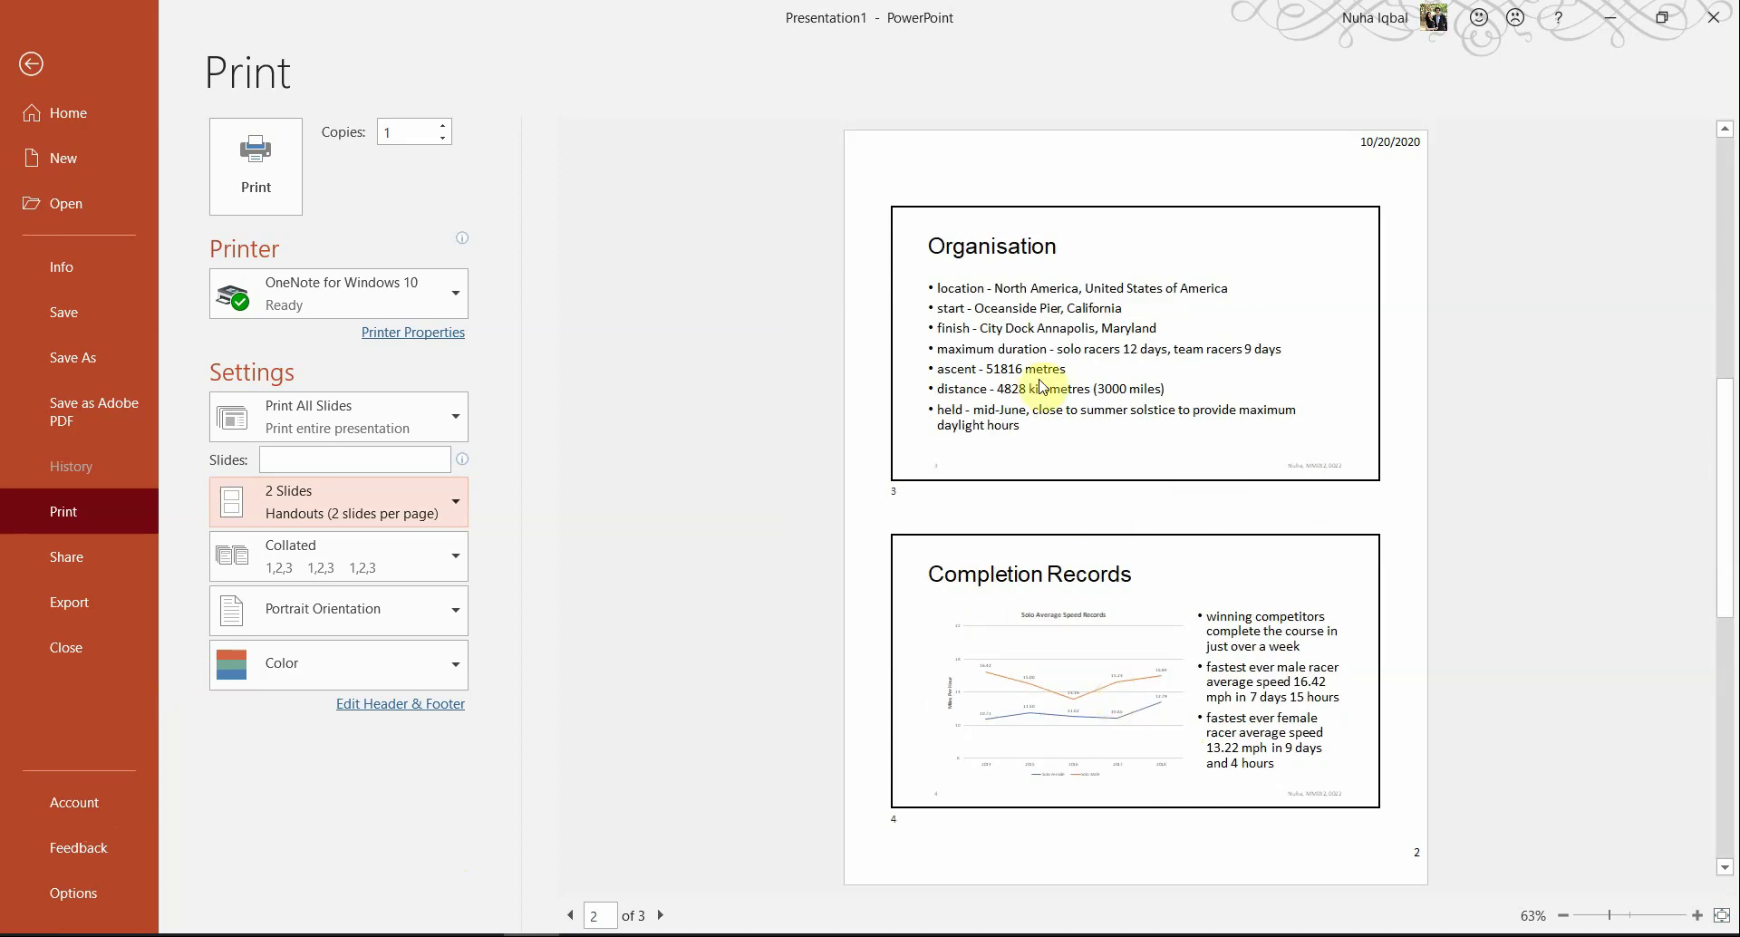
scroll(1004, 745, down, 1)
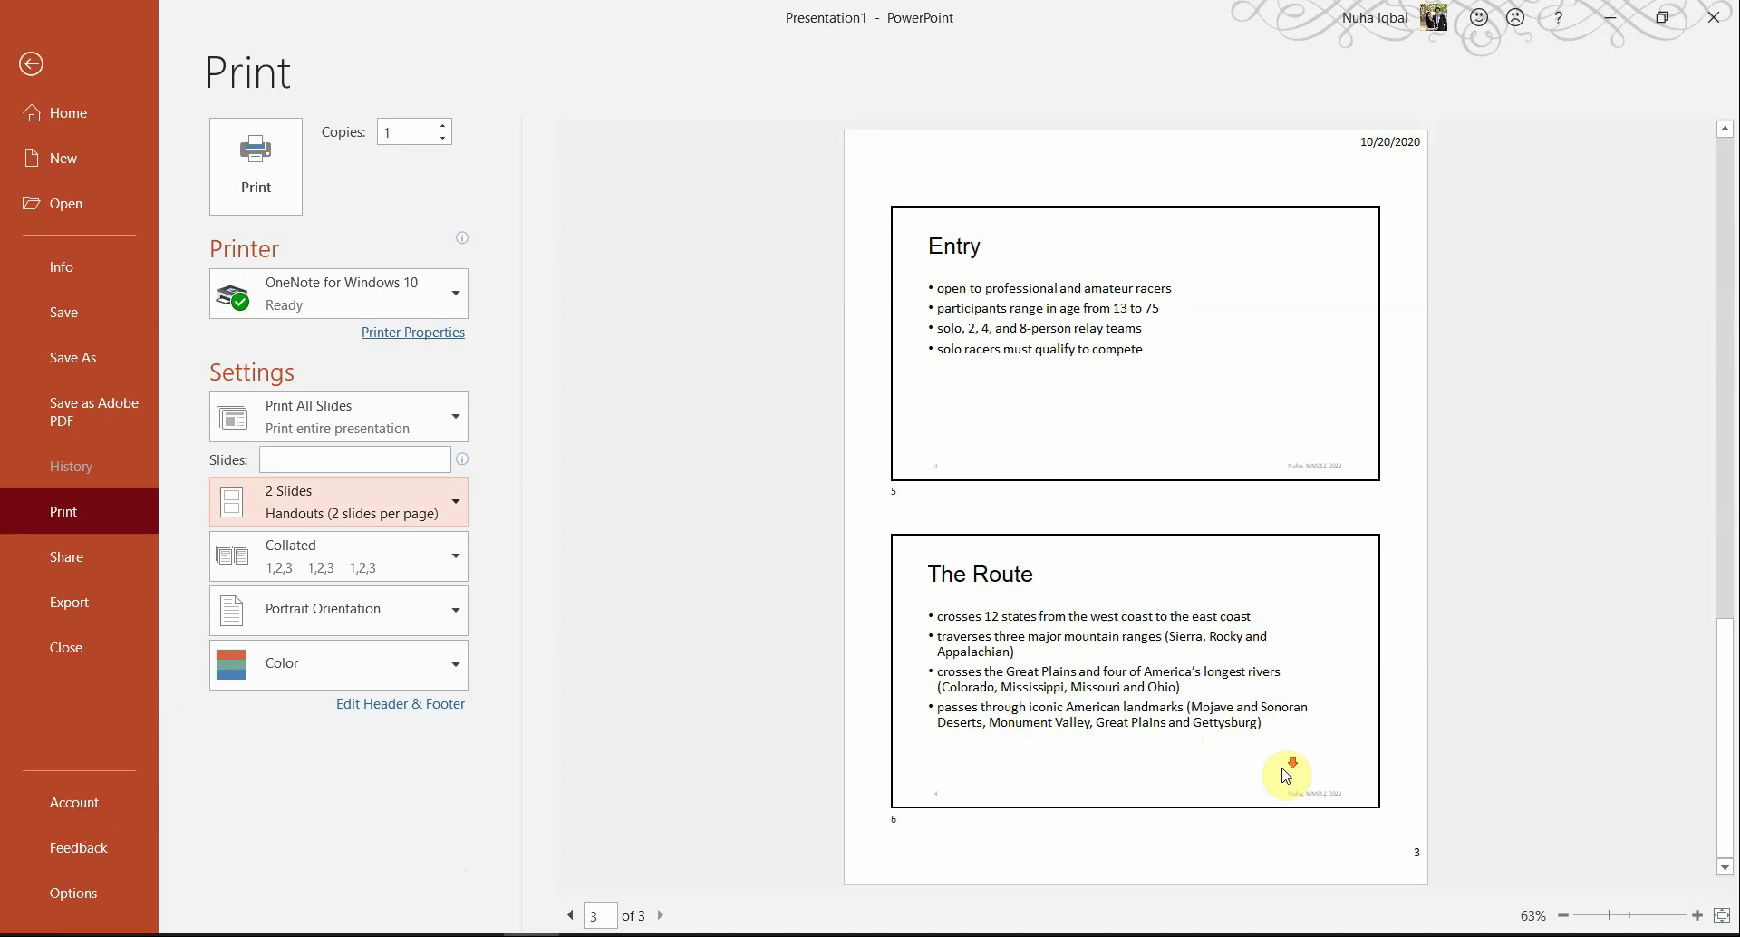
scroll(1283, 797, up, 2)
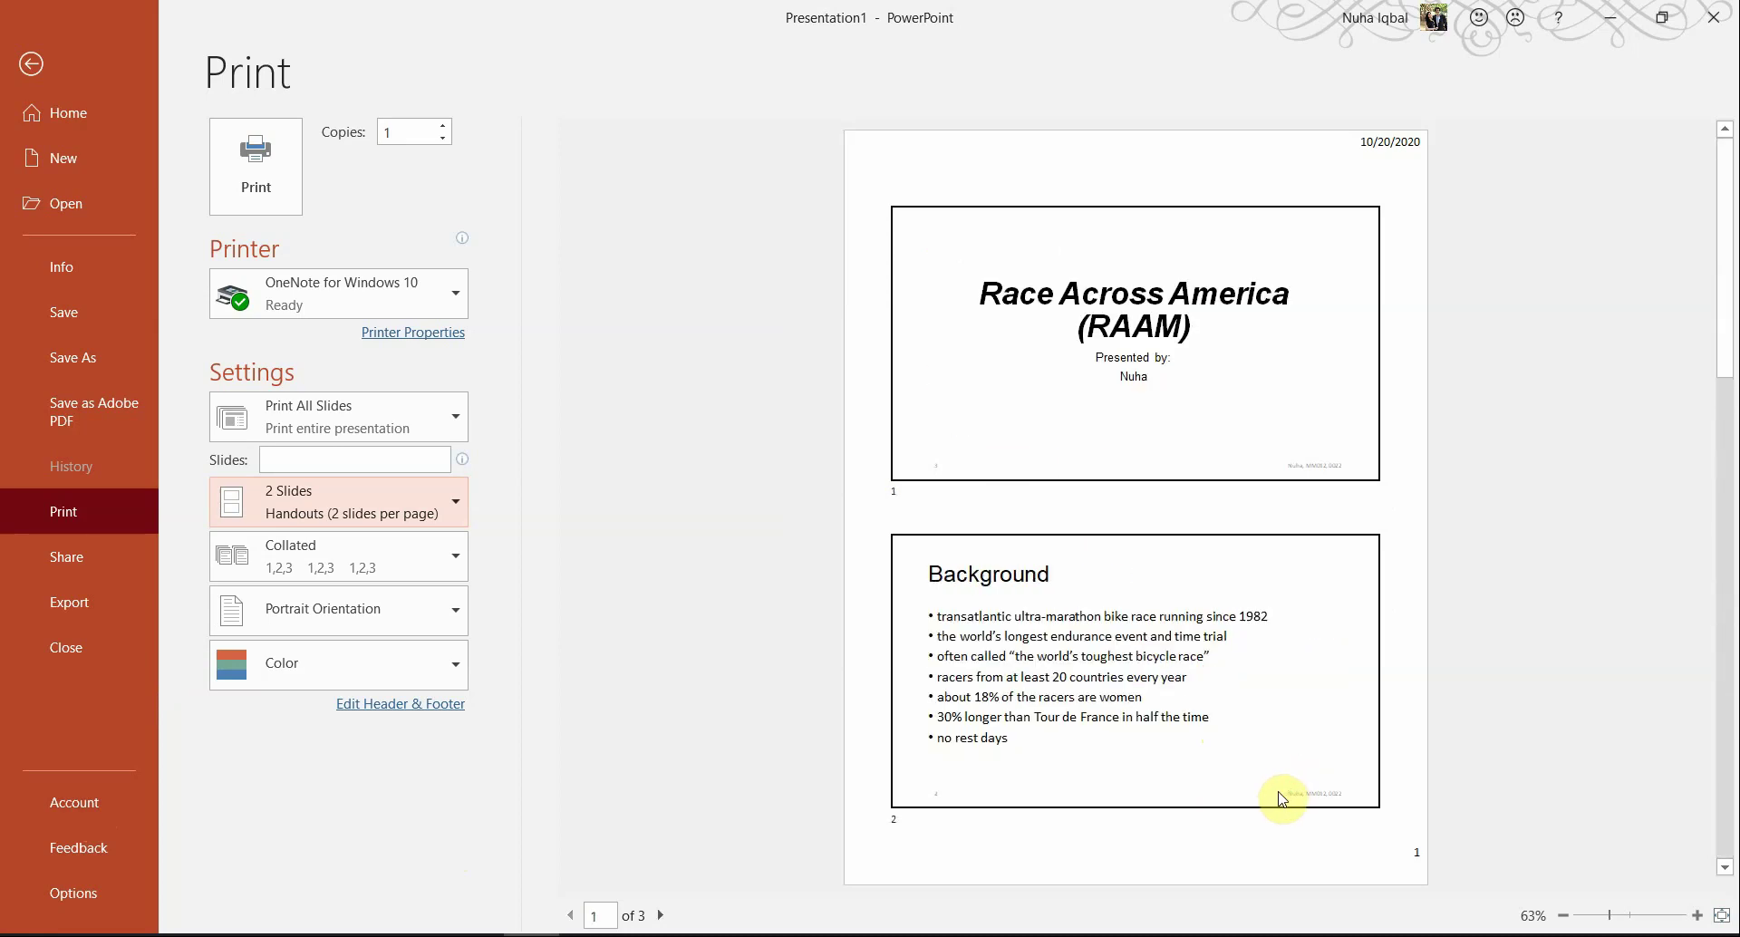